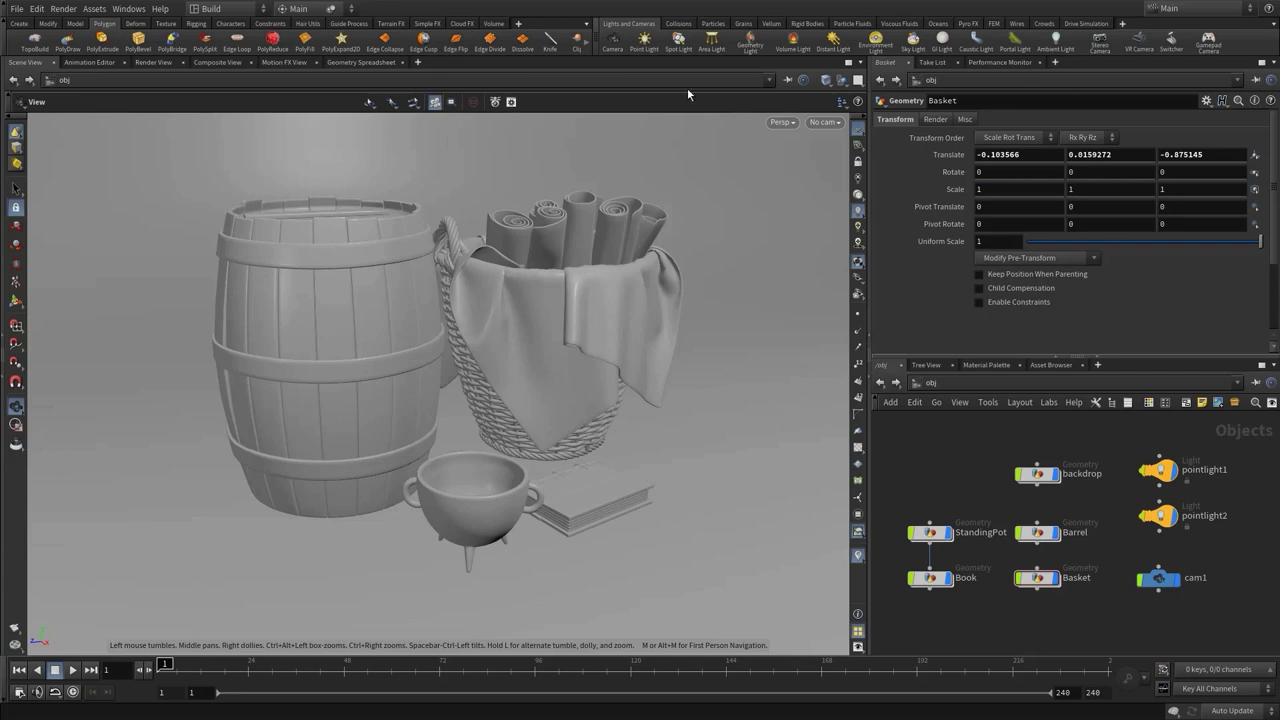
- Inspect the Barrel object's transform parameters and the File node inside it, and return to the object level
drag(391, 369, 289, 340)
drag(254, 388, 380, 366)
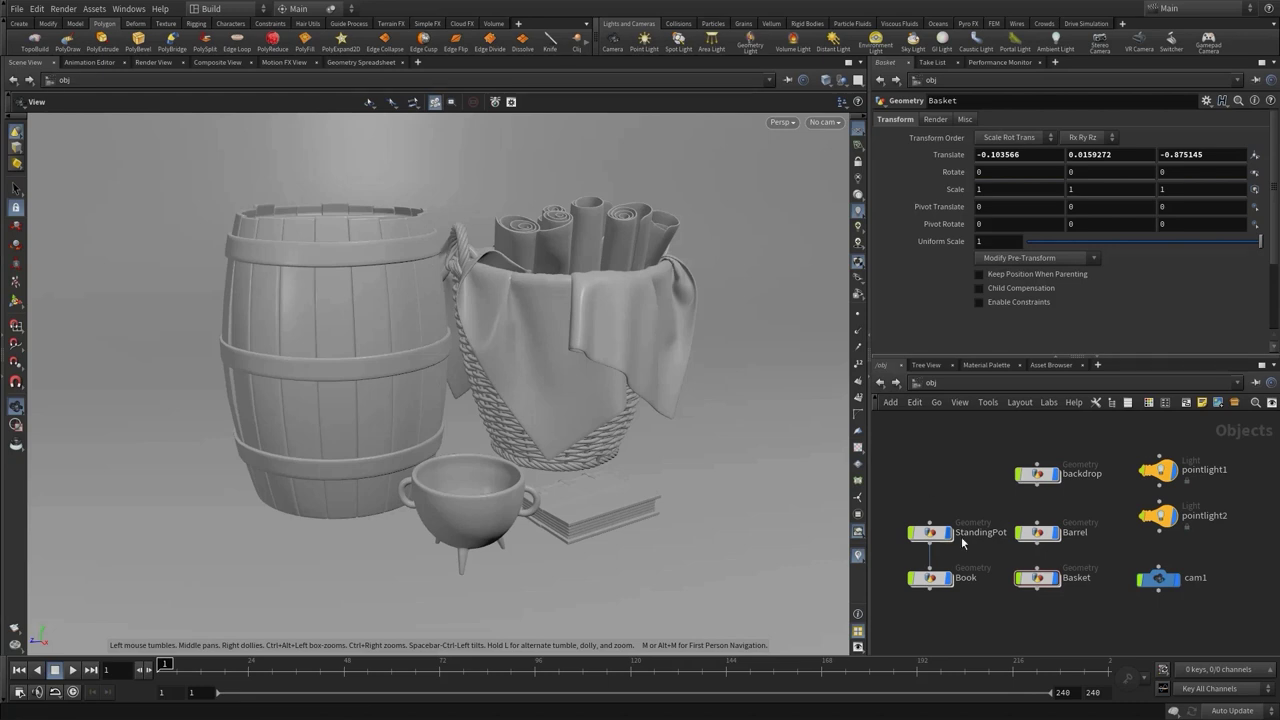
click(1040, 533)
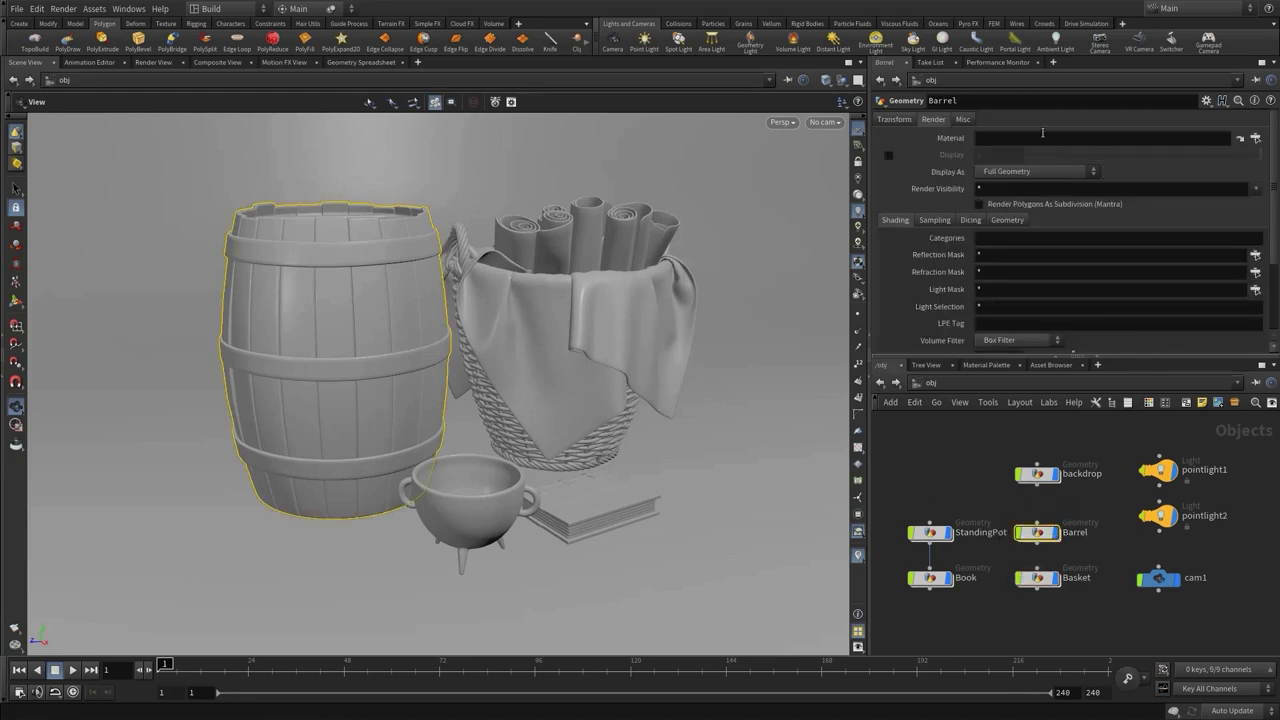
click(894, 119)
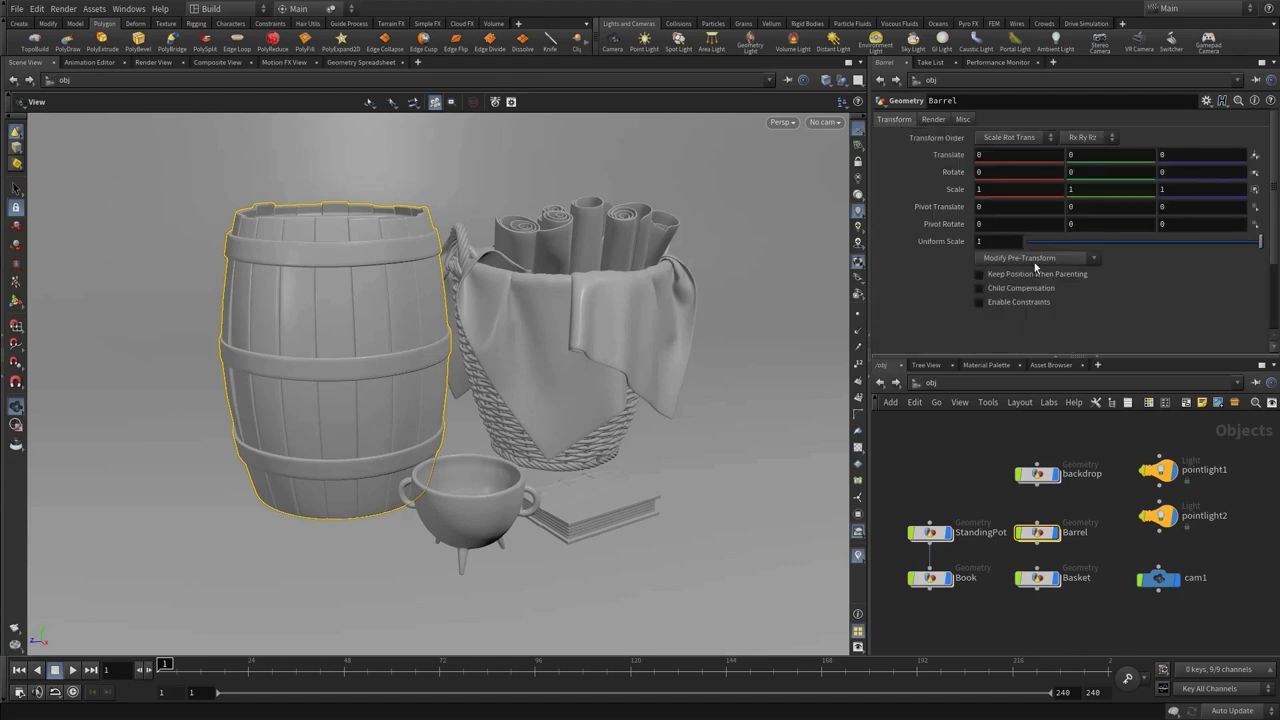
double_click(1036, 535)
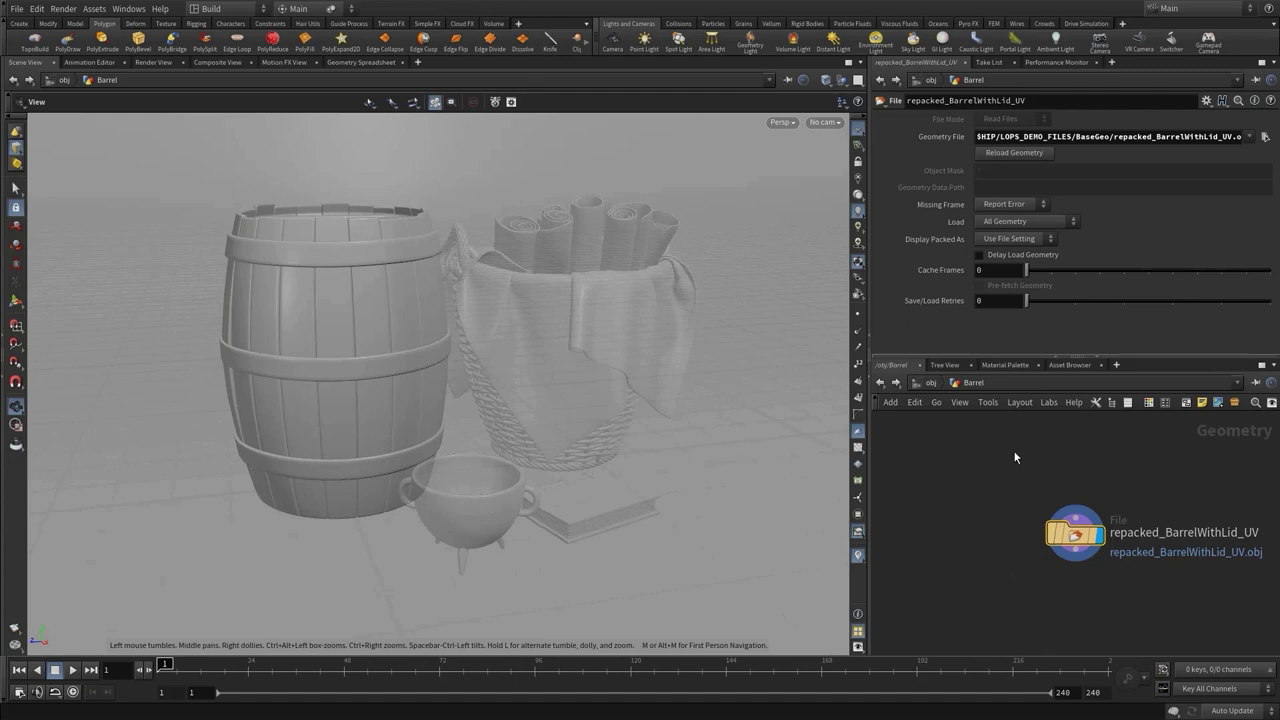
click(930, 383)
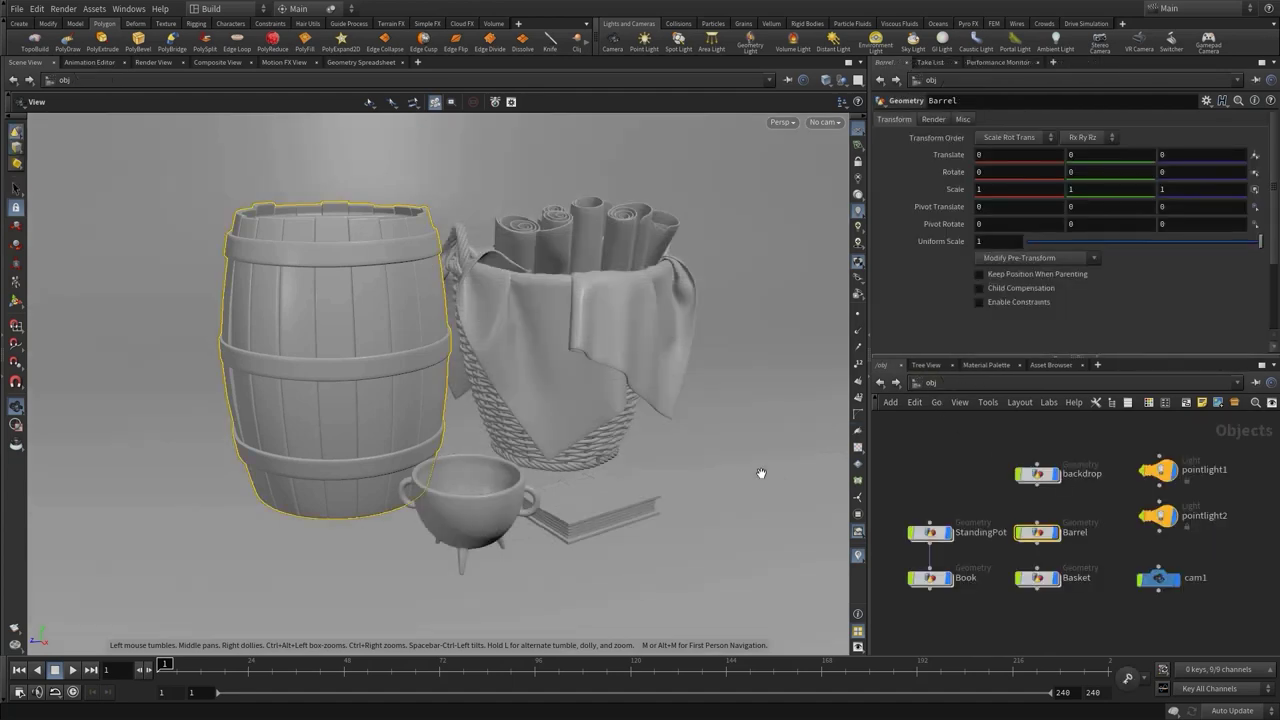
- Try moving the Barrel object along its X axis with the transform handles, and undo the move
click(17, 300)
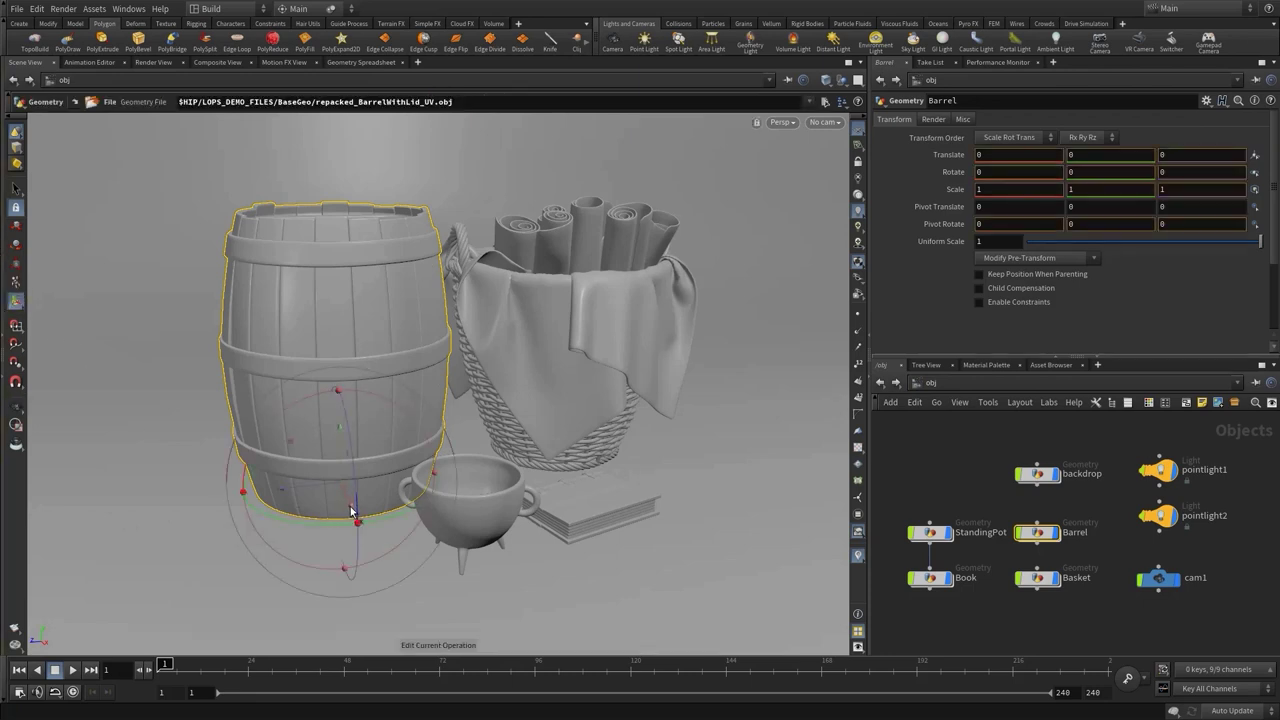
drag(351, 512, 319, 384)
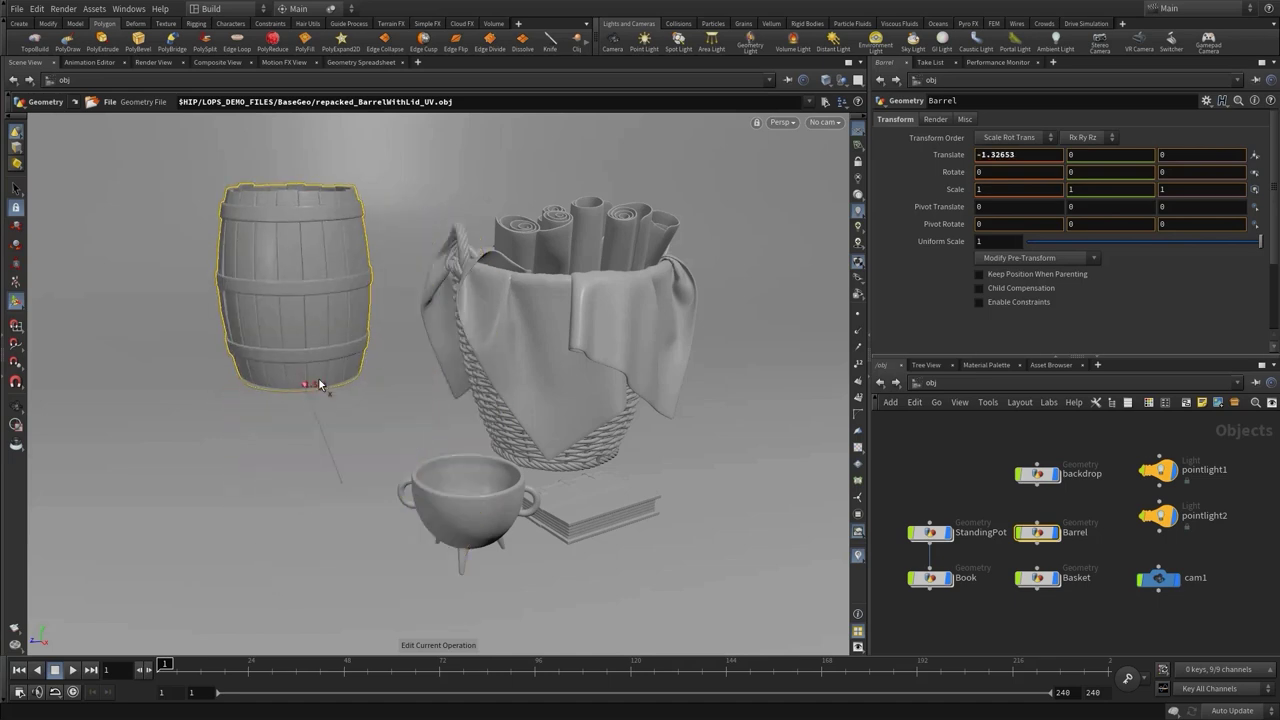
key(ctrl+z)
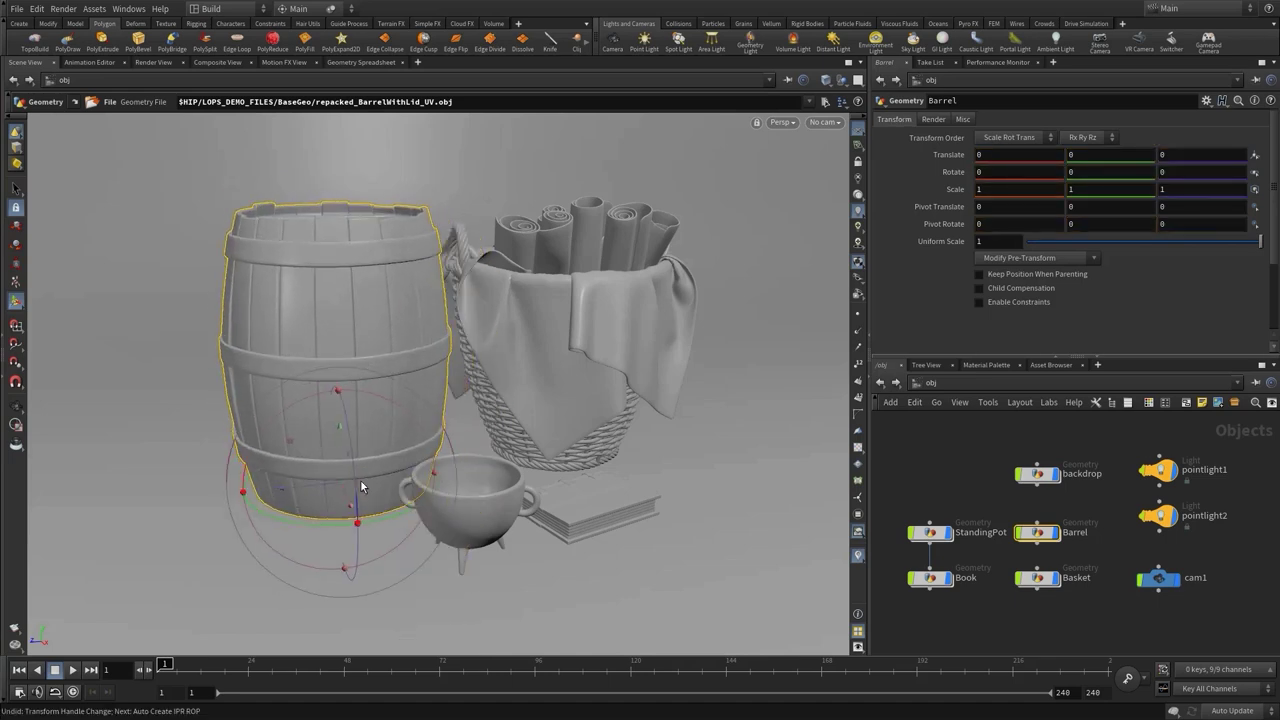
- Try rotating the StandingPot object about its vertical axis, and undo the rotation
click(930, 533)
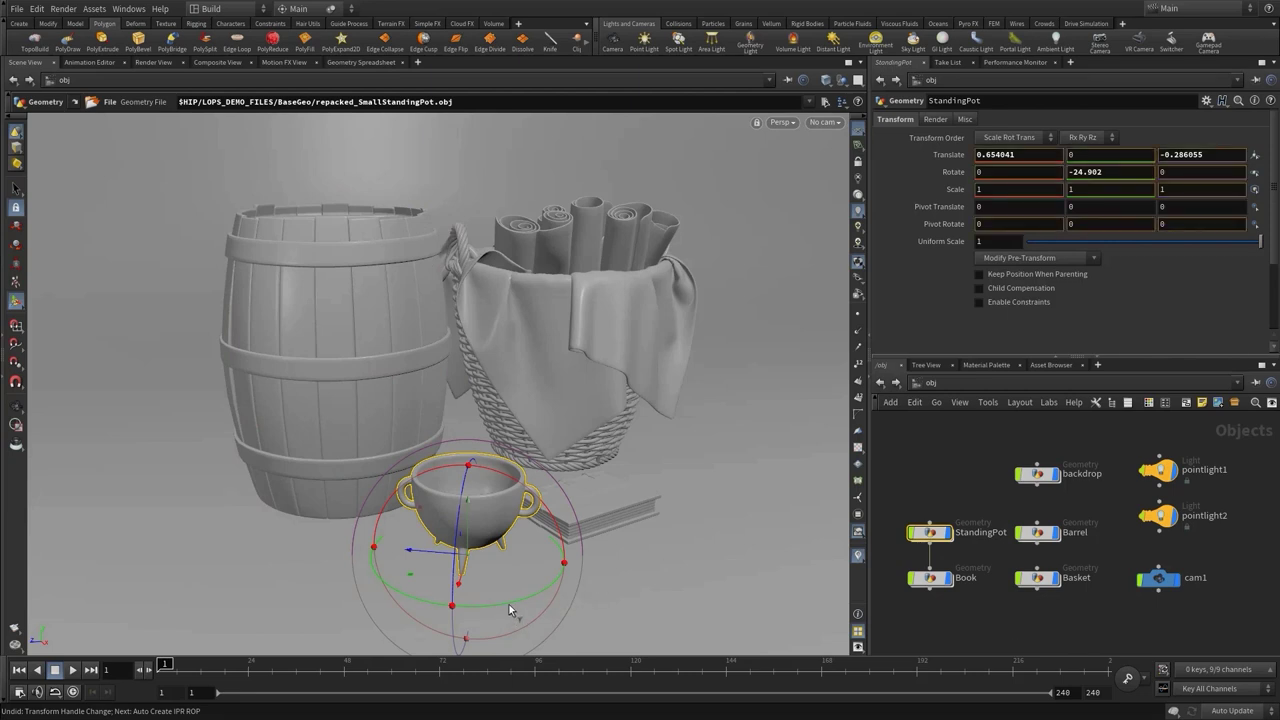
drag(509, 604, 484, 578)
key(ctrl+z)
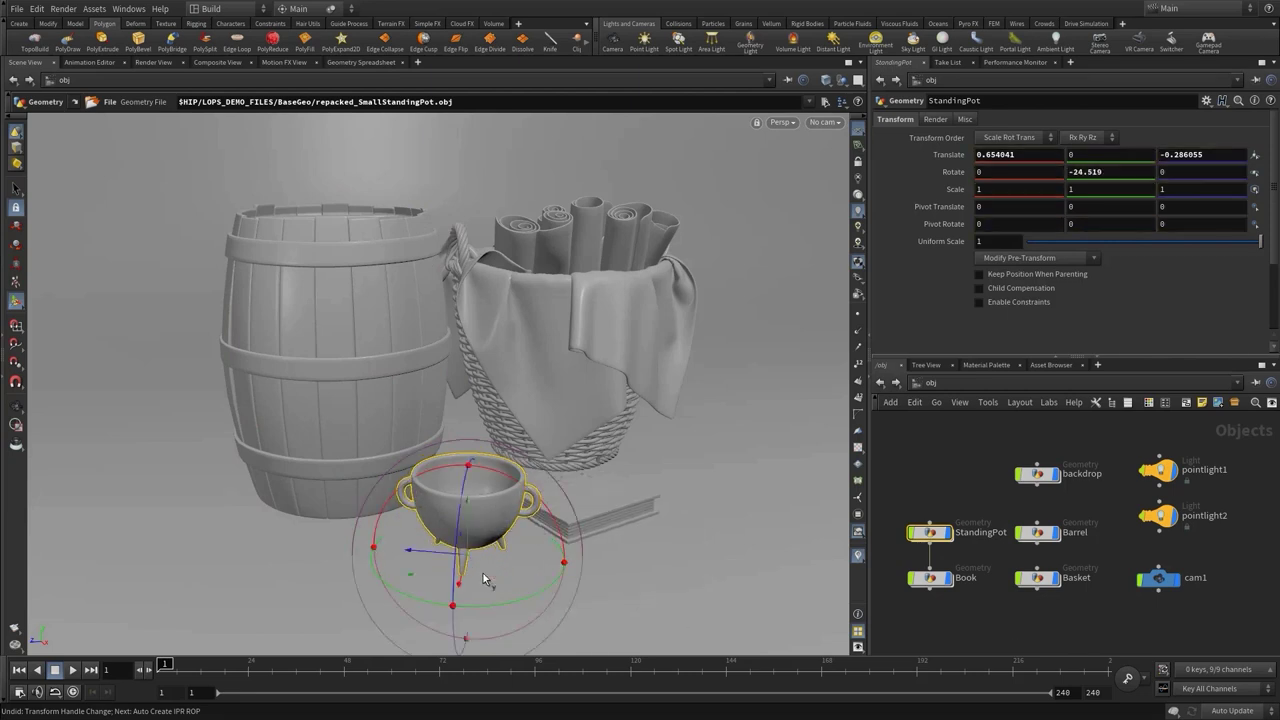
- Try moving the Book object across the floor with its handle, undo the changes, and return to the View tool
click(926, 580)
drag(580, 528, 710, 493)
key(ctrl+z)
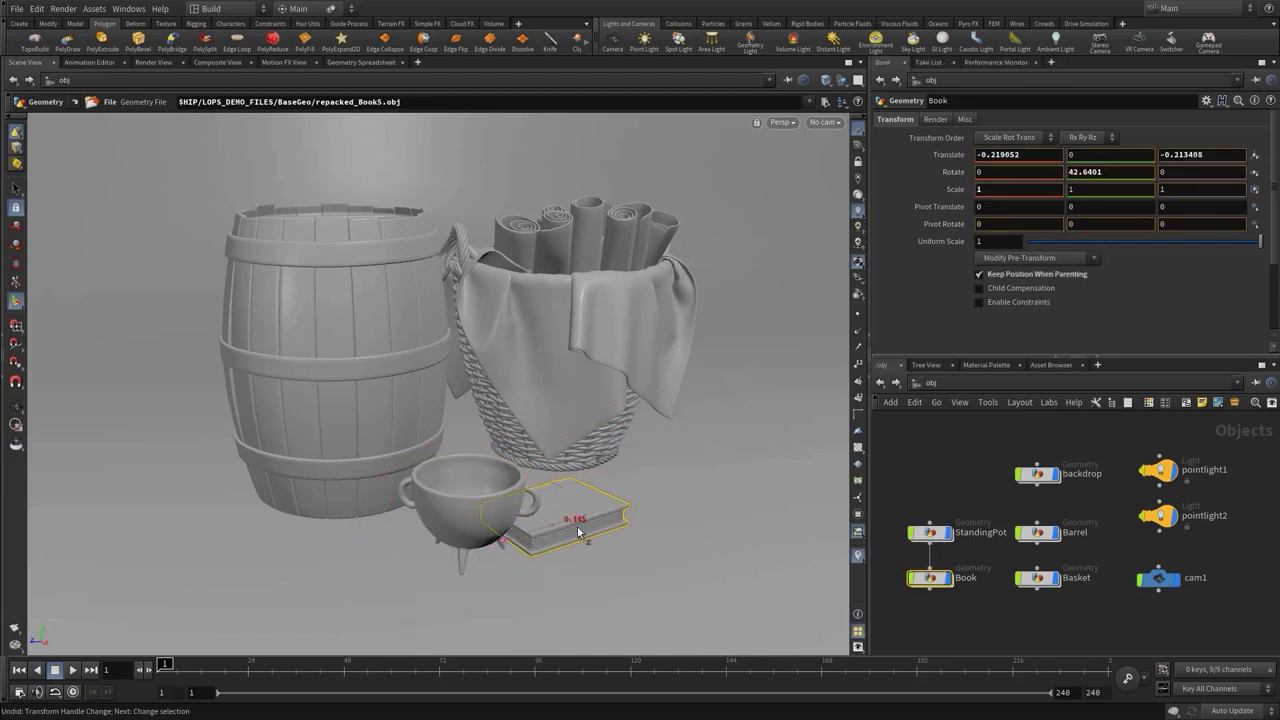
key(ctrl+y)
key(r)
key(ctrl+z)
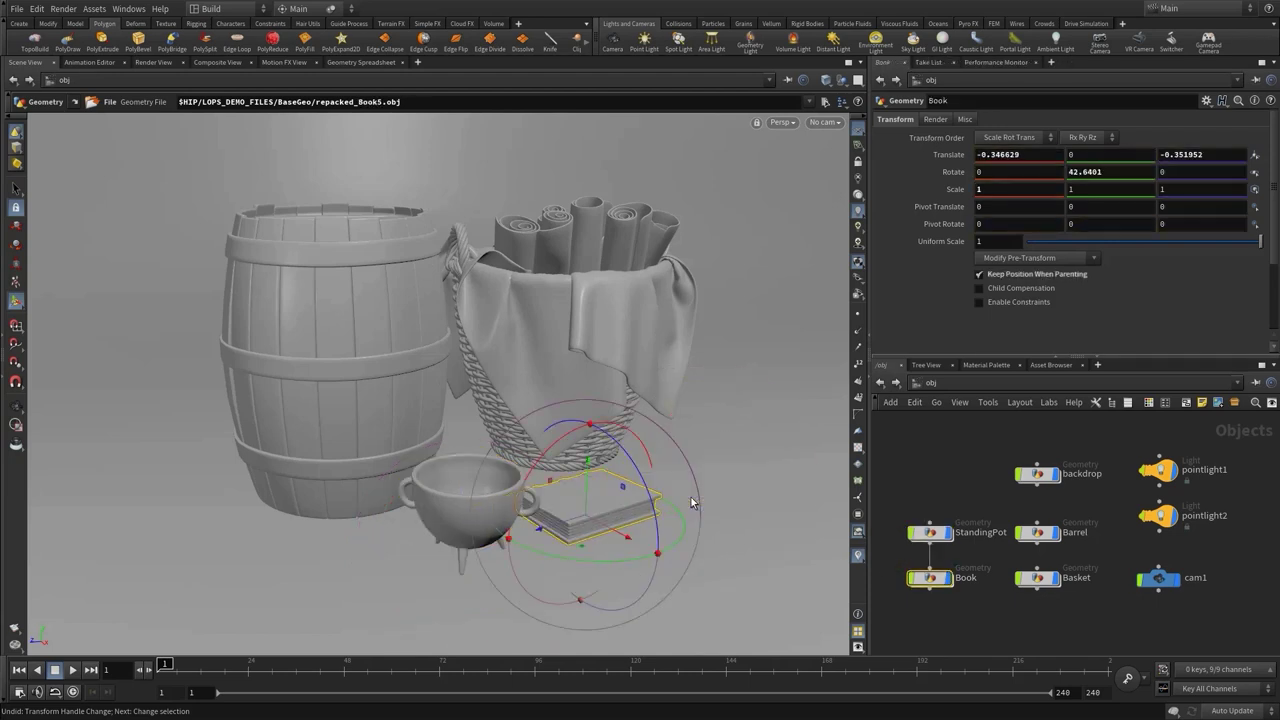
click(921, 613)
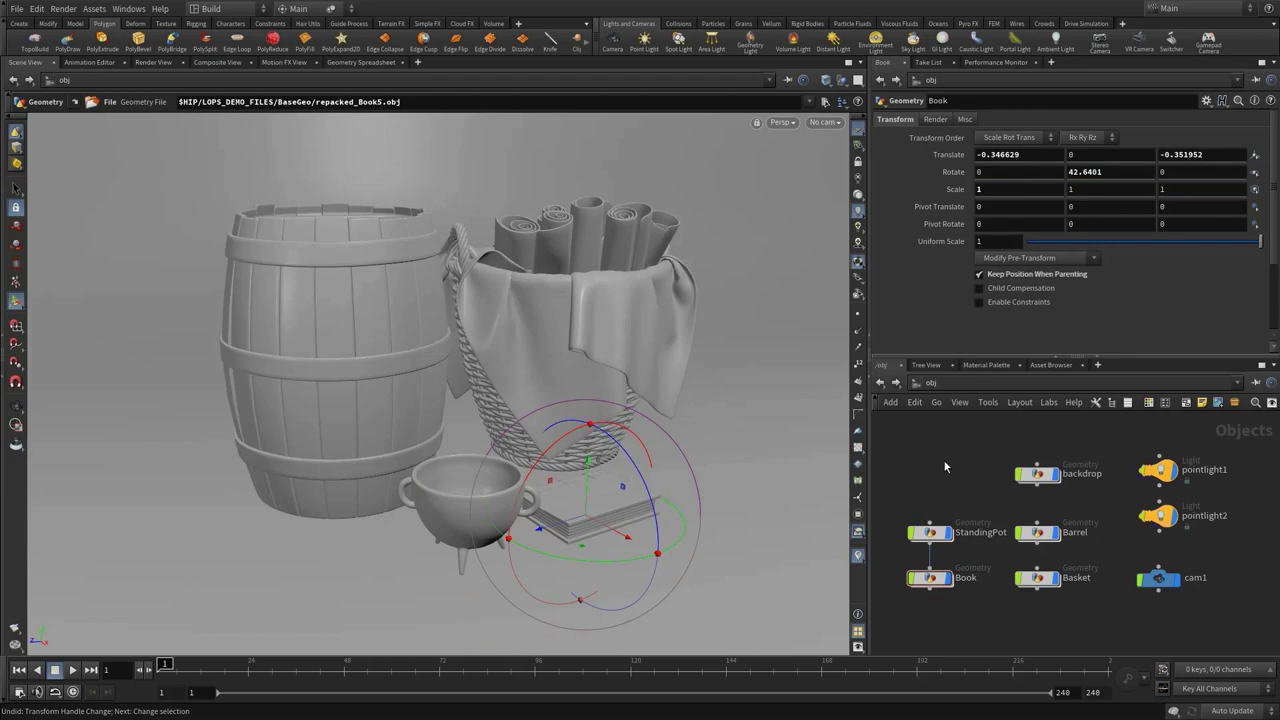
click(16, 406)
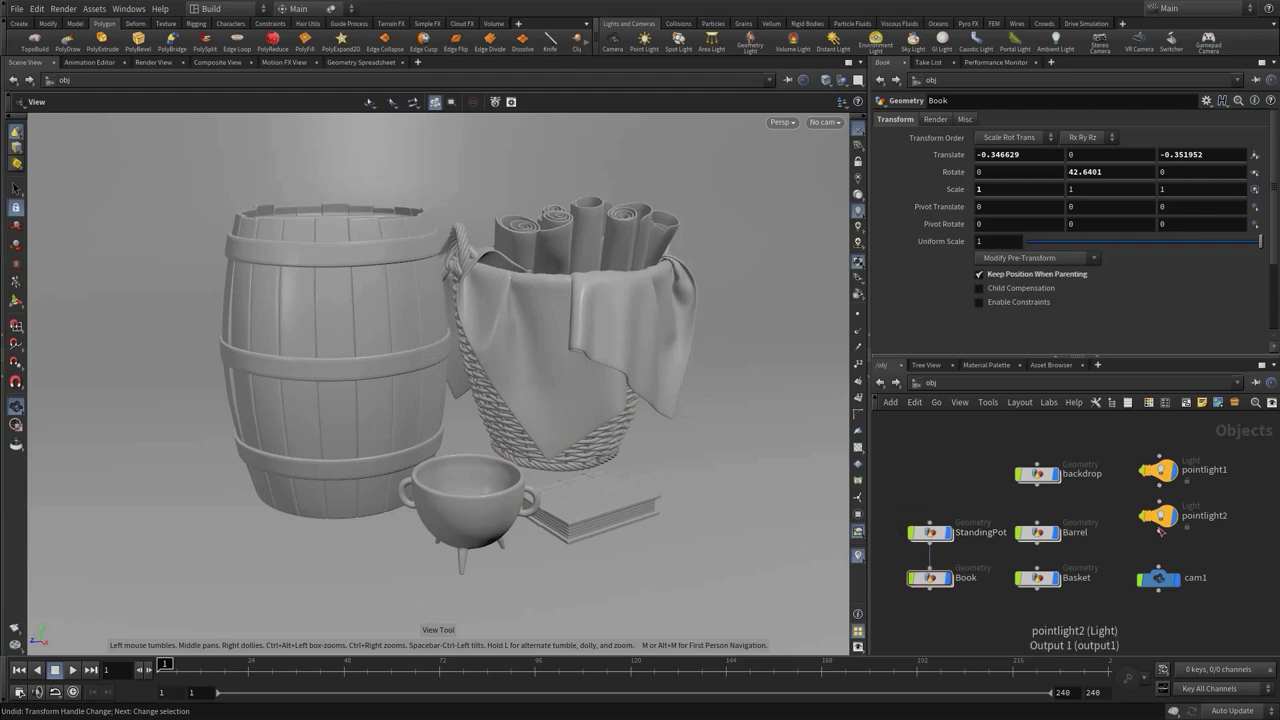
- Examine how the backdrop is built by displaying its grid1, bend1 and subdivide1 nodes in turn, and return to the object level
double_click(1036, 475)
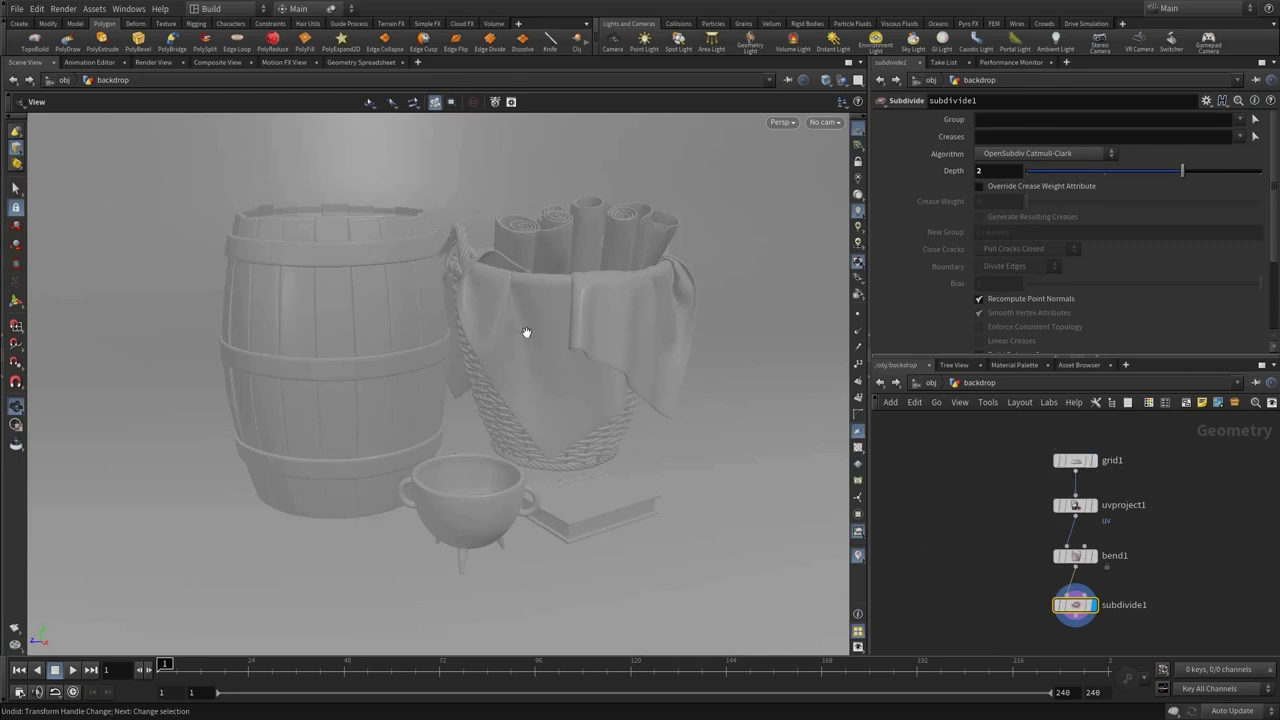
scroll(450, 370, down, 8)
drag(429, 349, 355, 404)
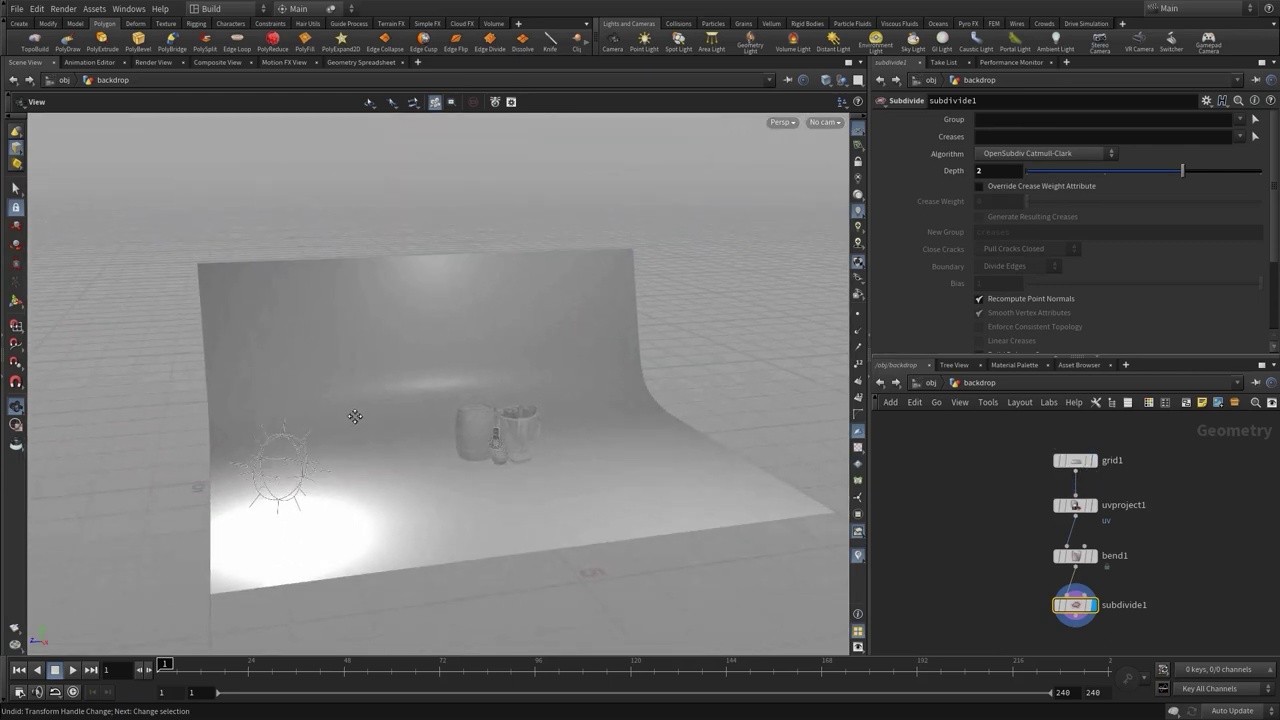
click(1093, 460)
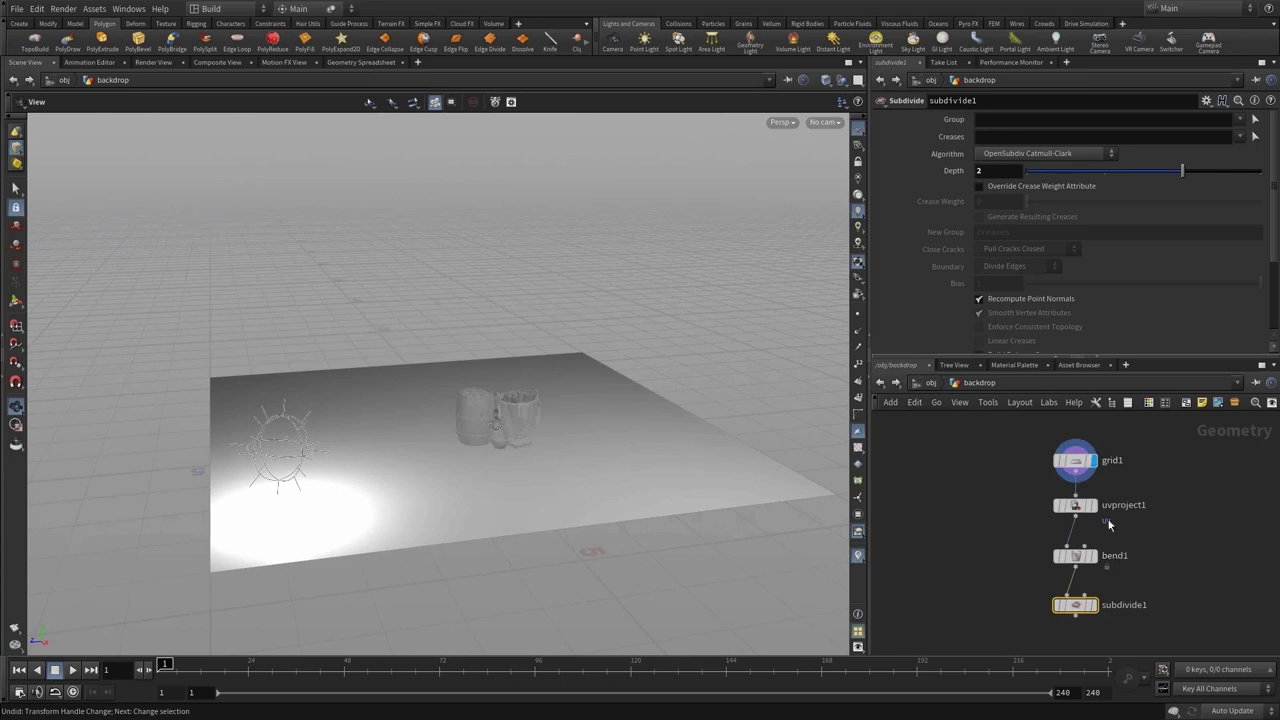
click(1093, 556)
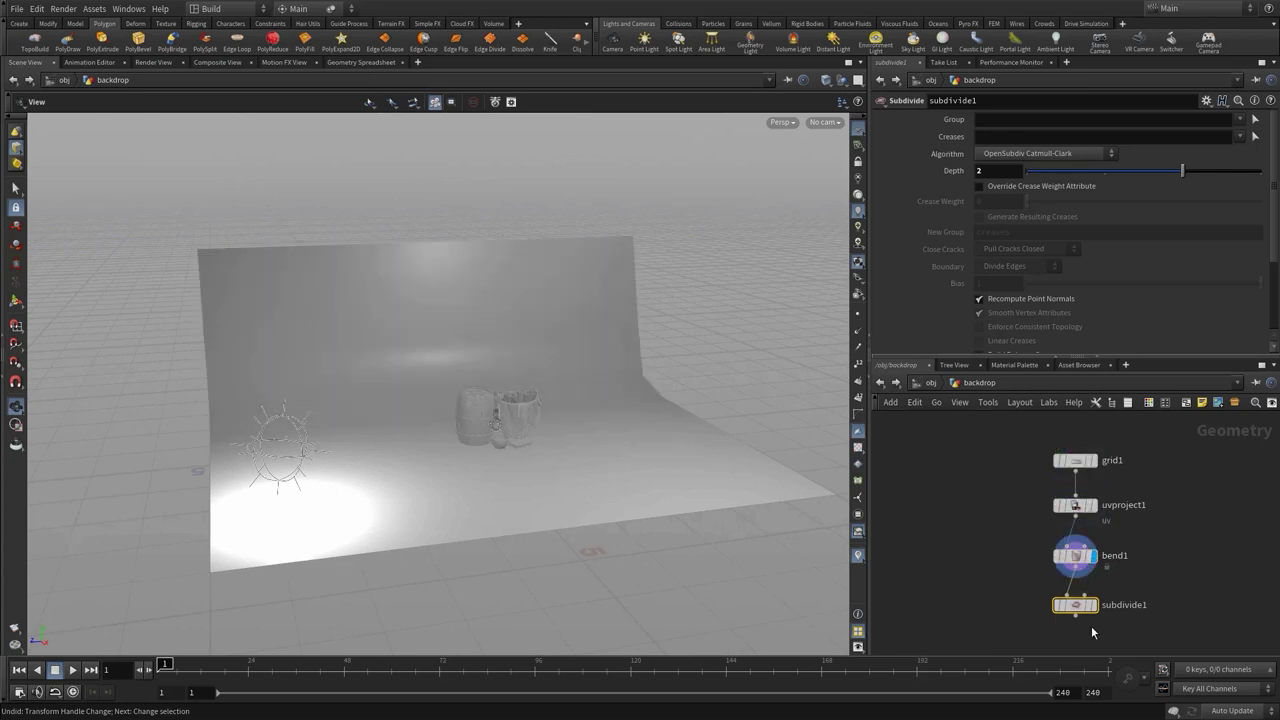
click(1093, 605)
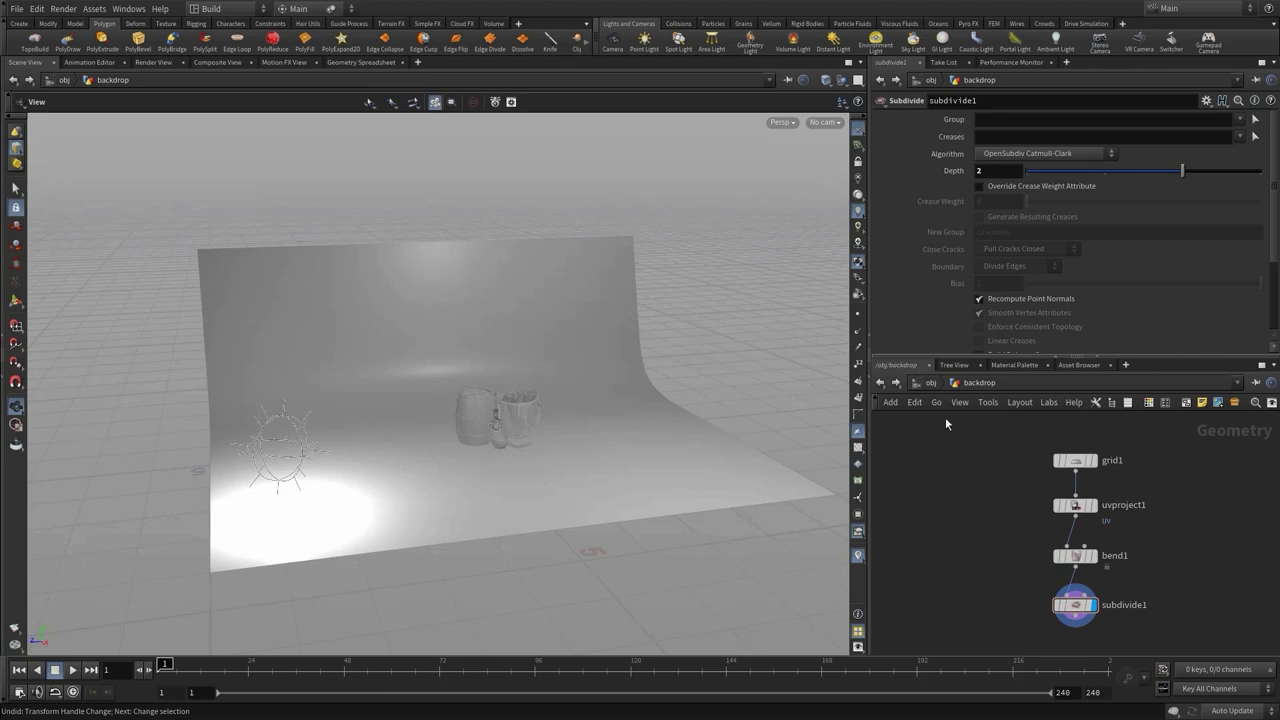
click(932, 386)
click(953, 477)
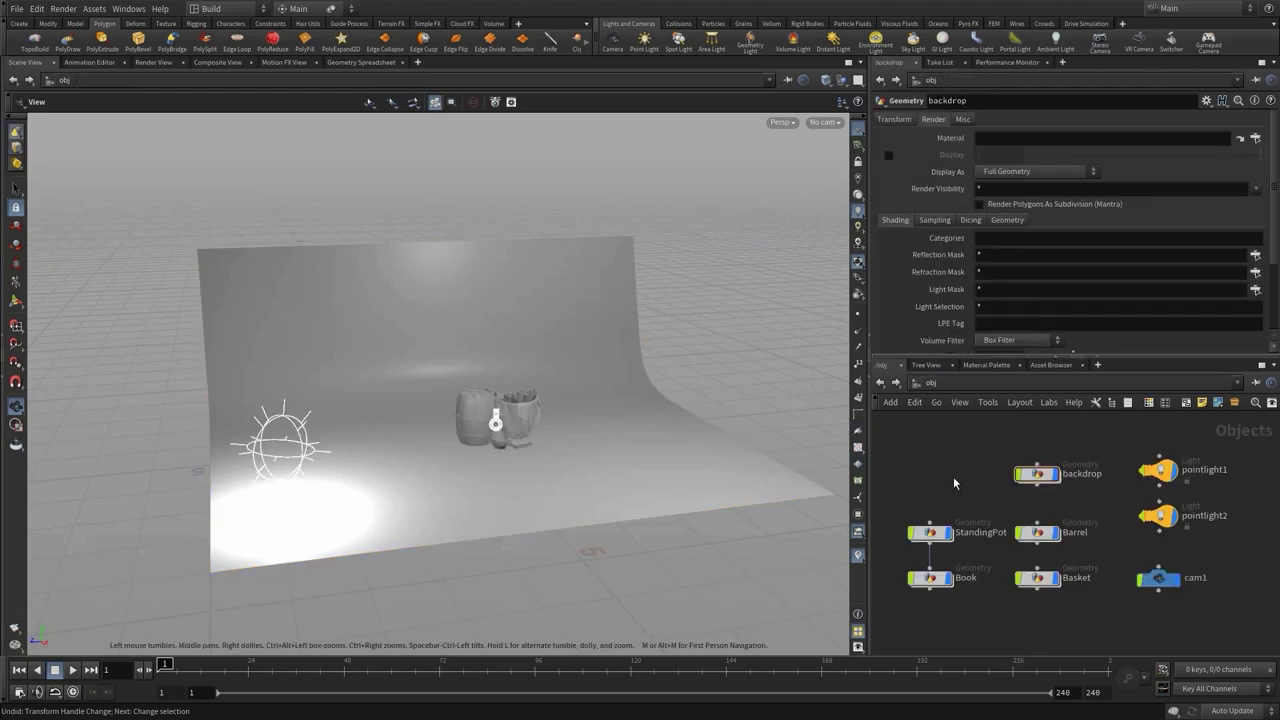
- Inspect the light settings of pointlight1 and pointlight2 around the backdrop
drag(474, 320, 458, 385)
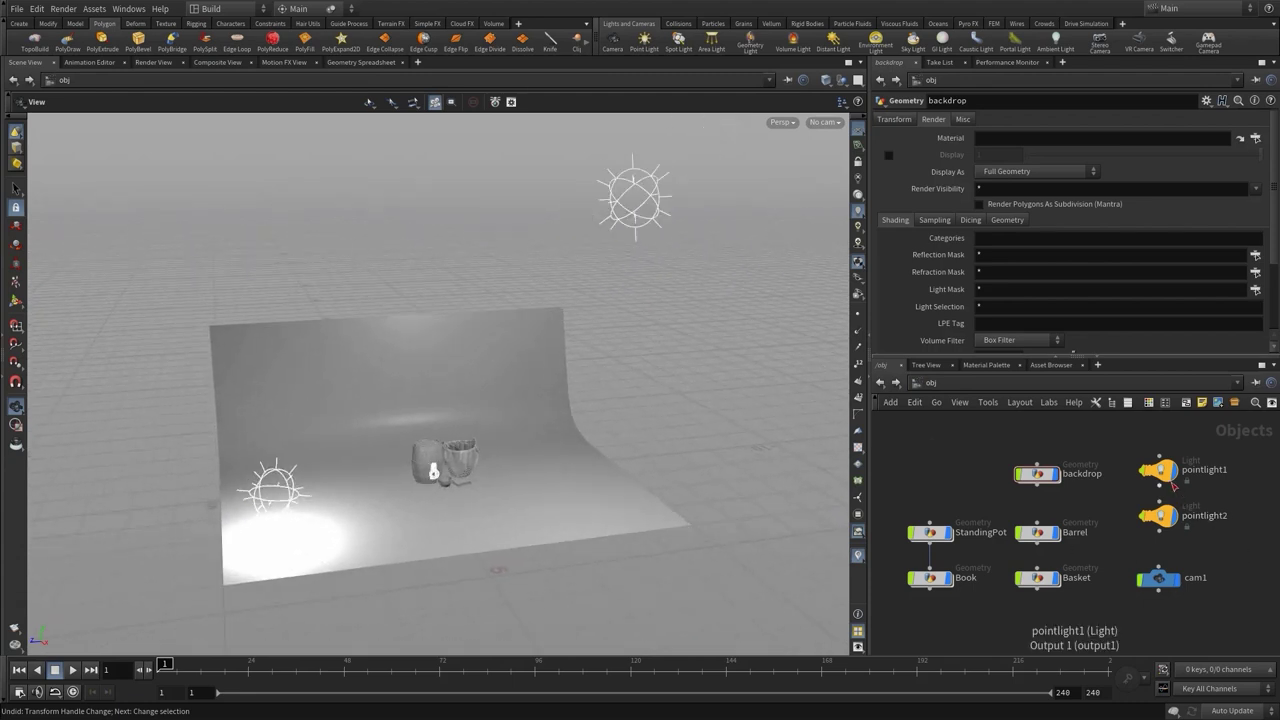
click(1163, 474)
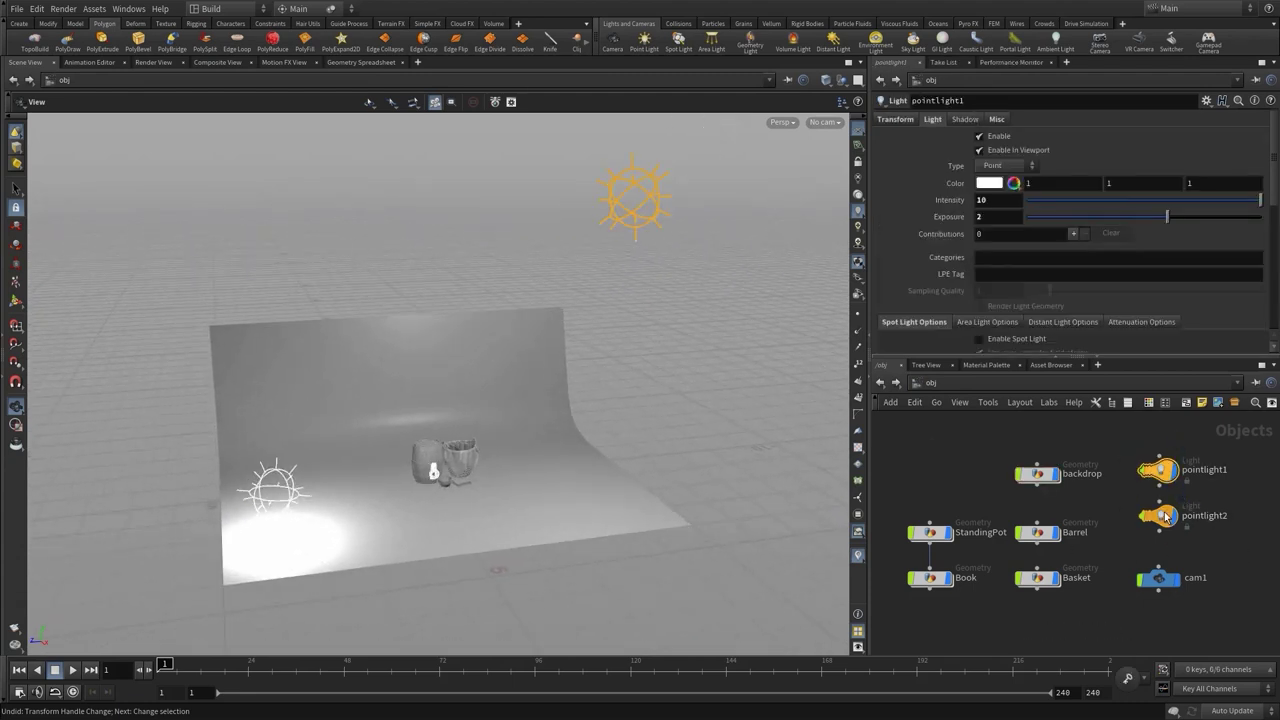
click(1160, 516)
- Show the handles of cam1 in the scene and set the viewport to look through cam1
click(1162, 582)
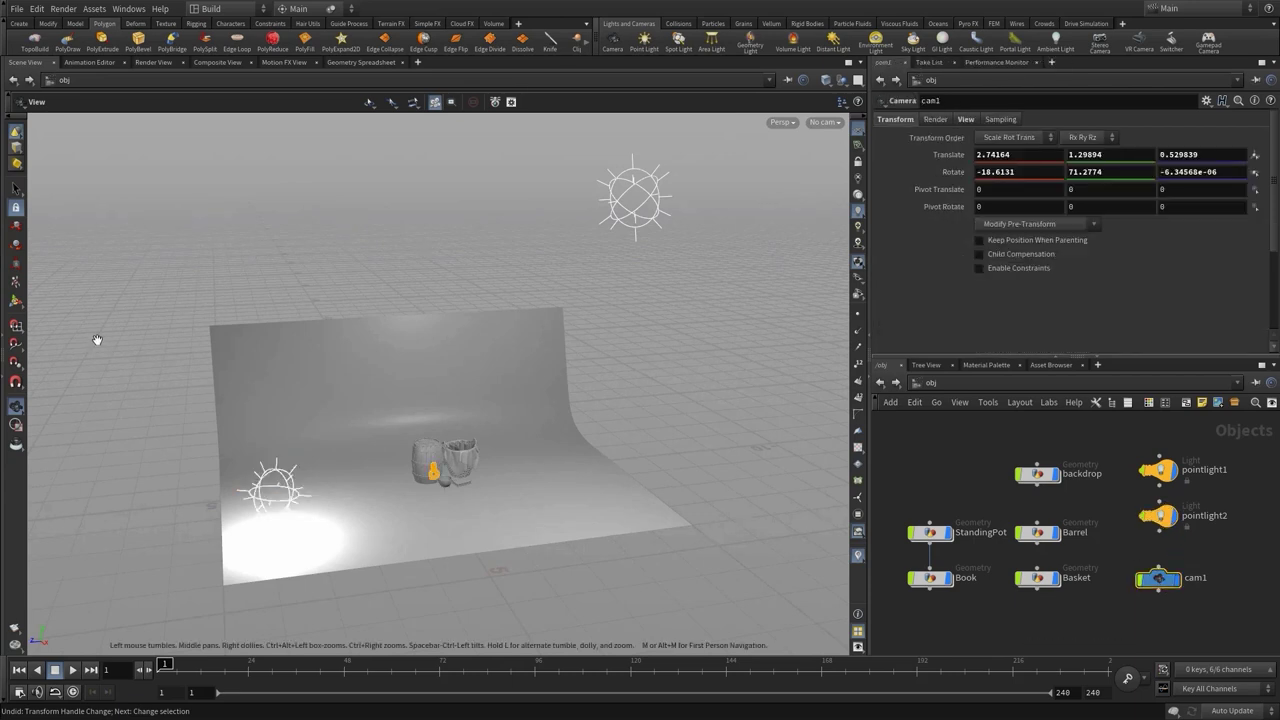
click(17, 306)
drag(349, 423, 723, 334)
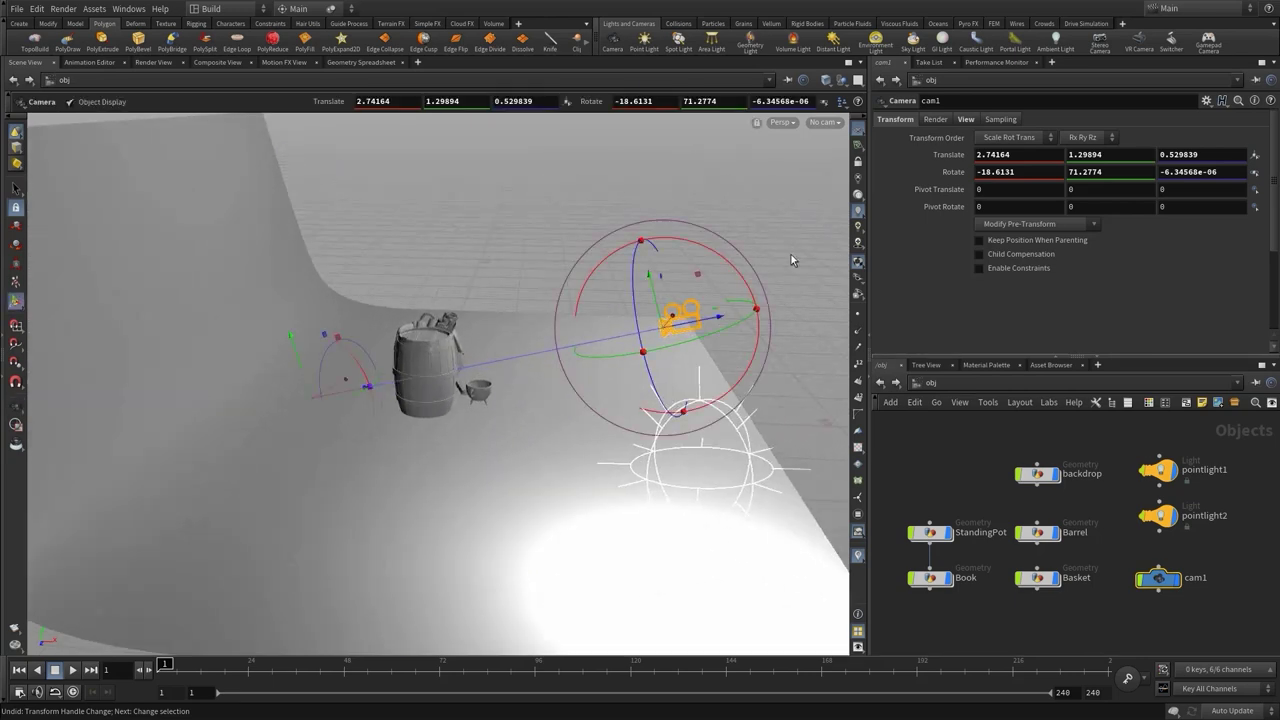
click(824, 122)
click(828, 189)
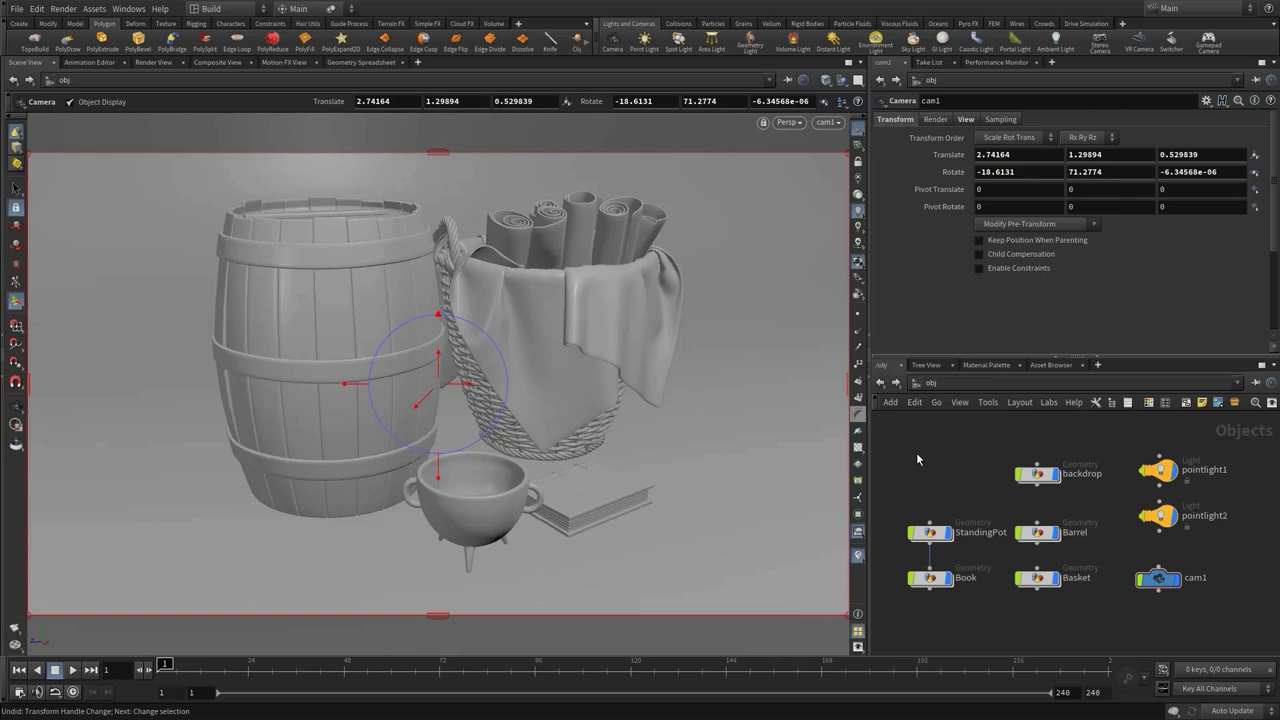
click(14, 408)
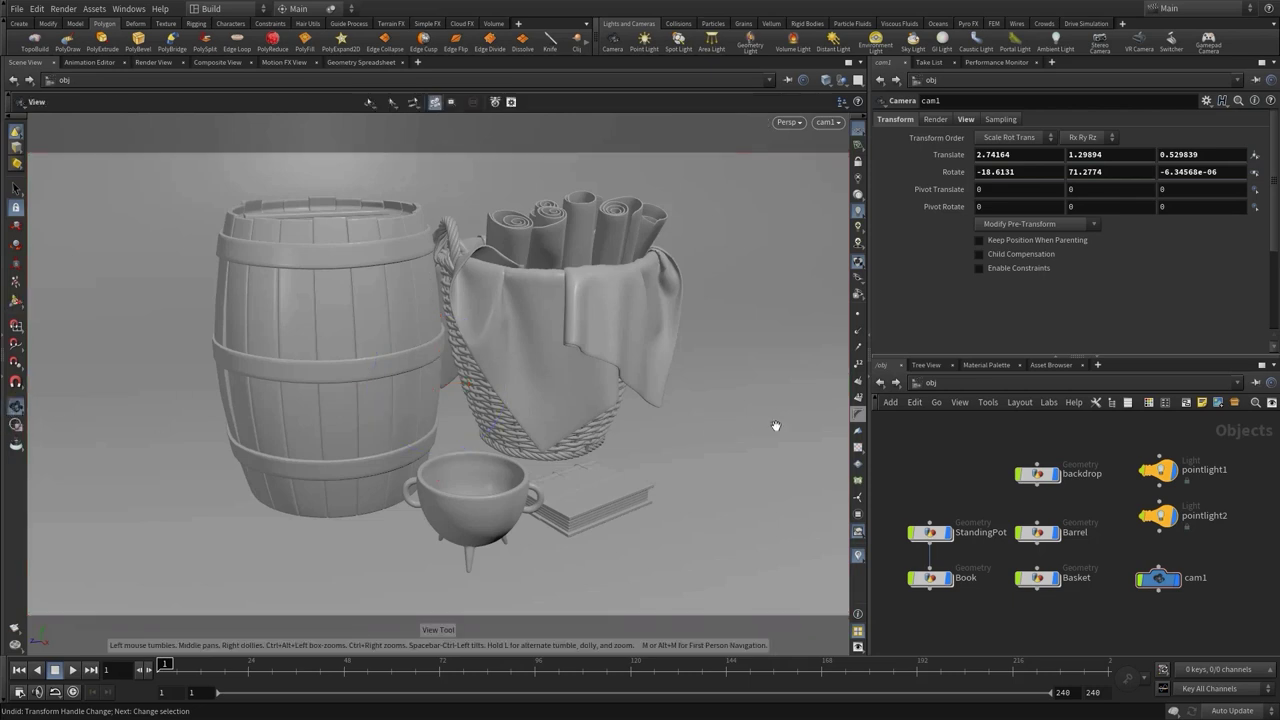
- Open the mat network and assign the backdrop_mat material to the backdrop in the scene
click(931, 389)
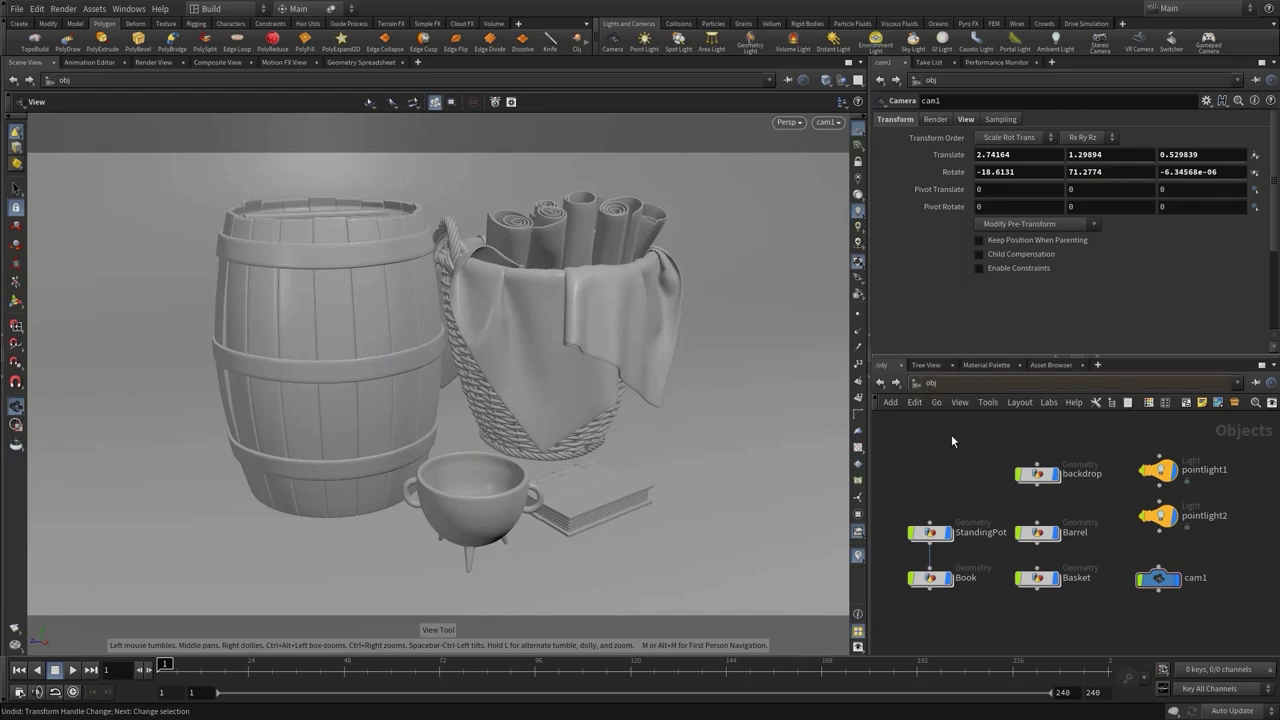
click(950, 440)
click(947, 572)
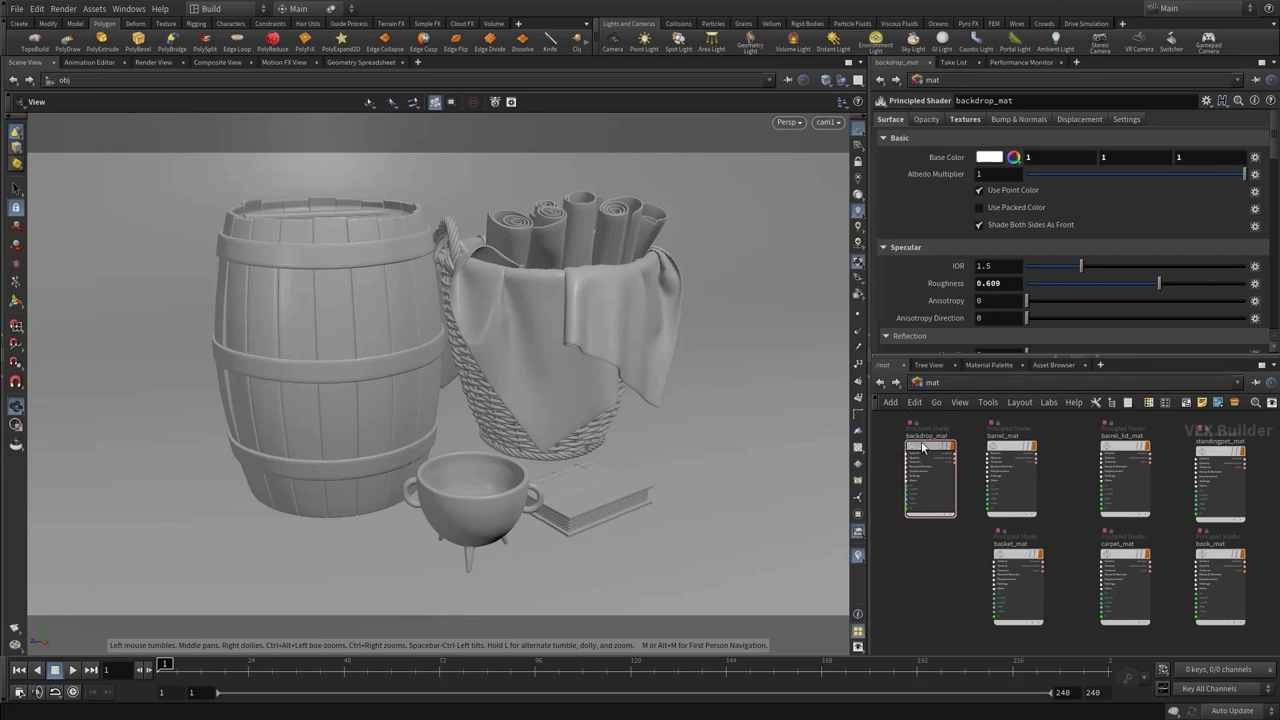
drag(930, 447, 926, 447)
drag(766, 398, 734, 373)
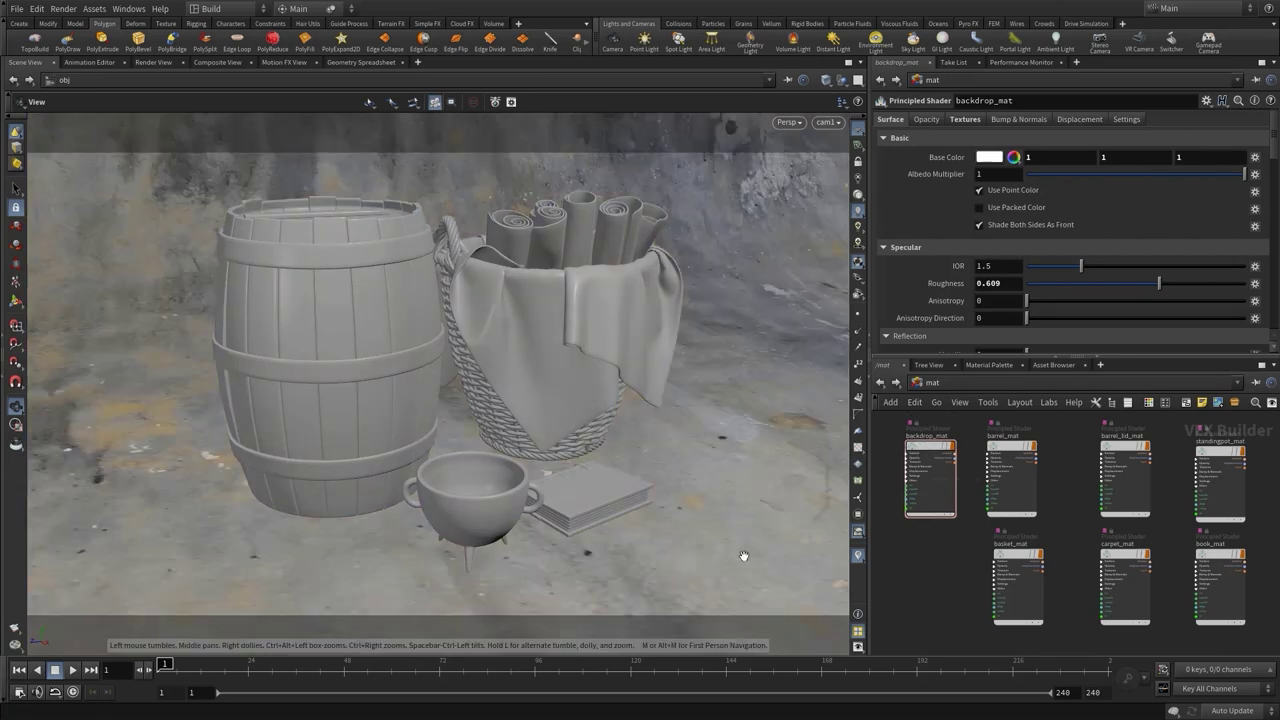
- Assign the barrel_mat material to the barrel and basket_mat to the basket
click(993, 365)
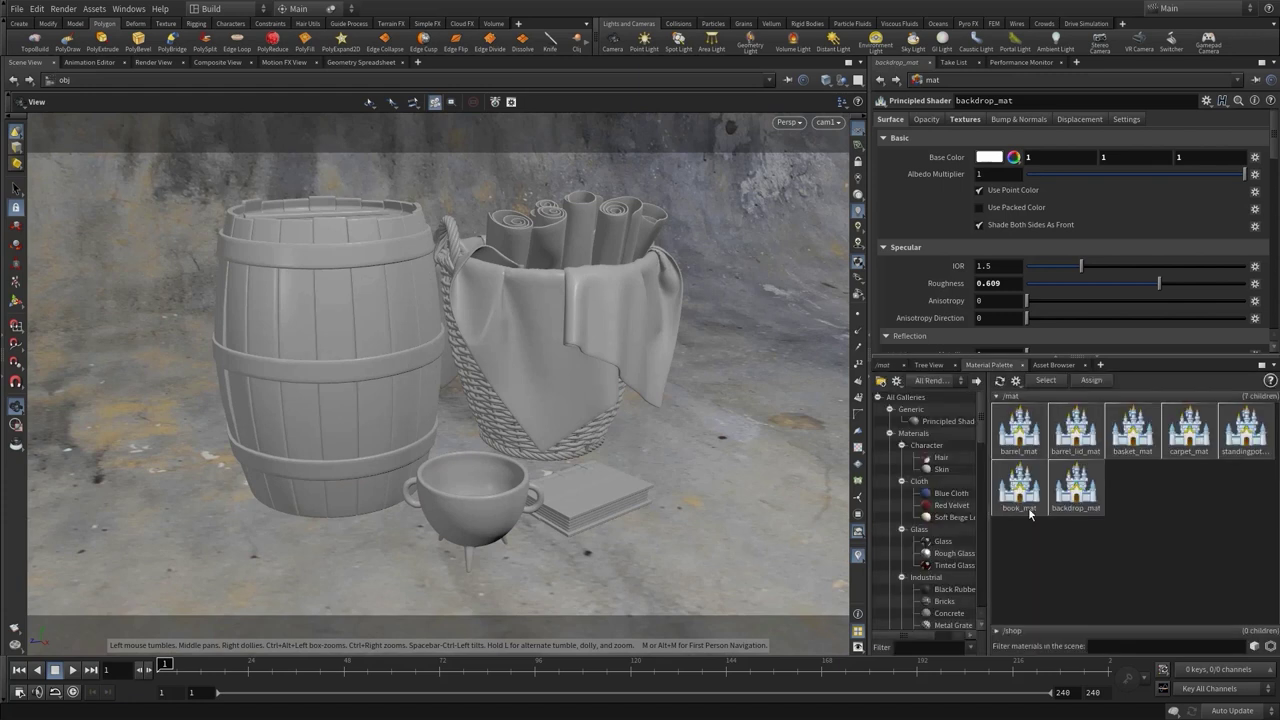
drag(1017, 438, 342, 346)
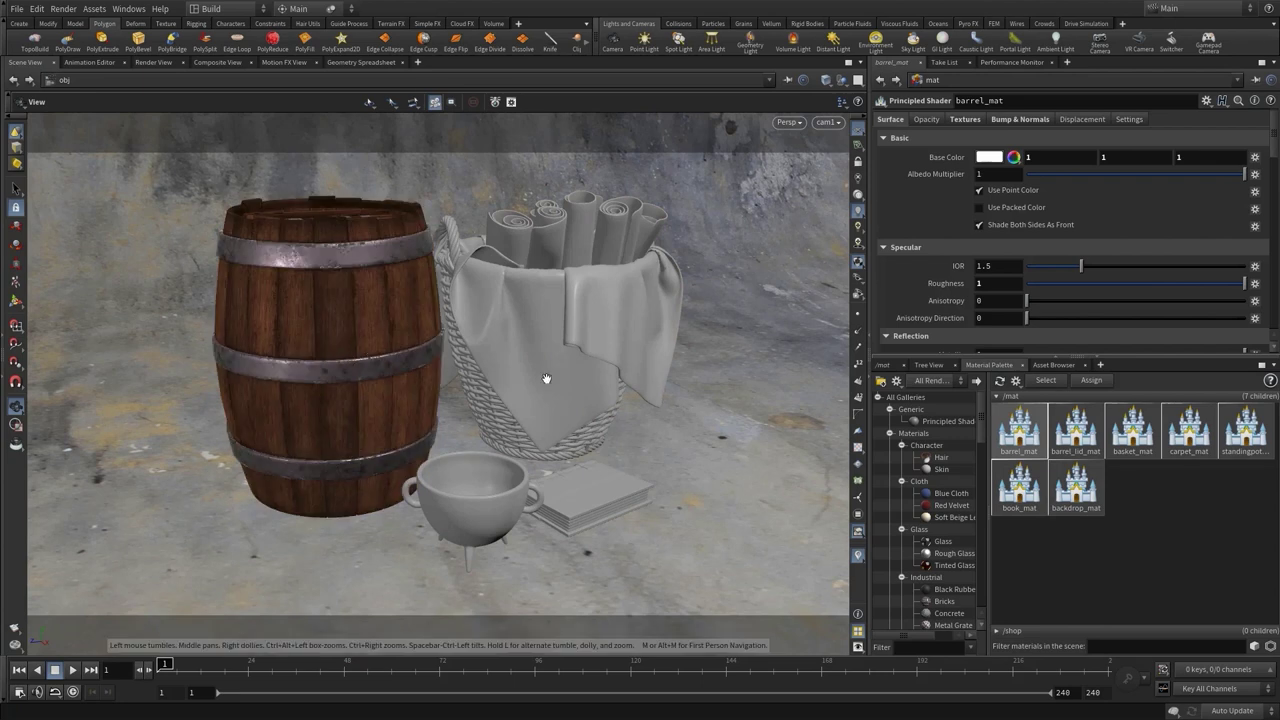
drag(1129, 437, 628, 352)
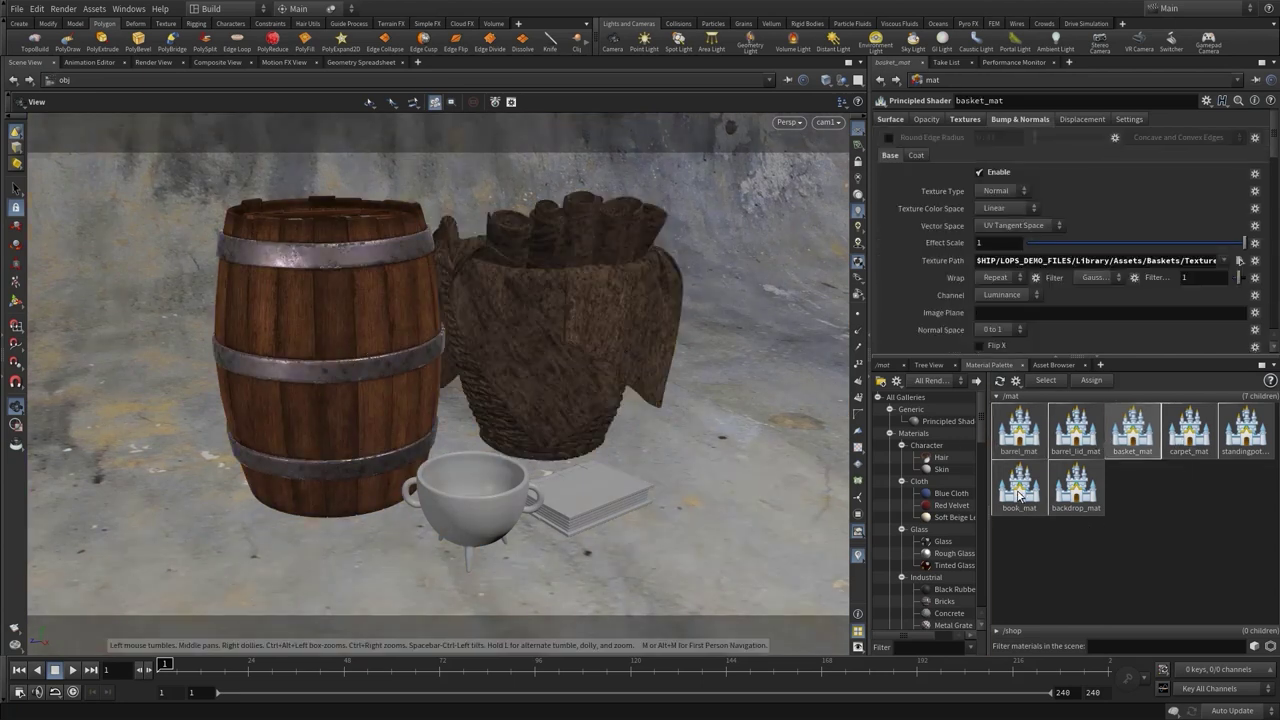
- Assign the book_mat material to the book and standingpot_mat to the standing pot
drag(1019, 493, 604, 491)
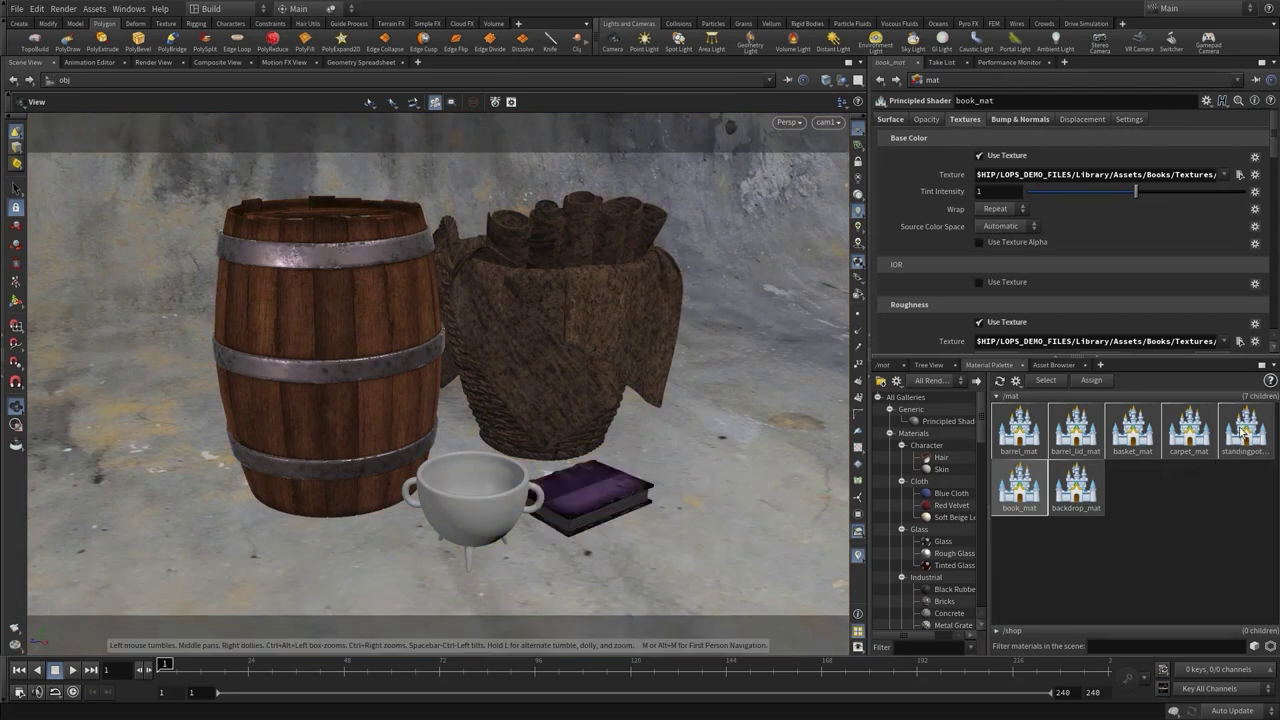
drag(1241, 431, 467, 504)
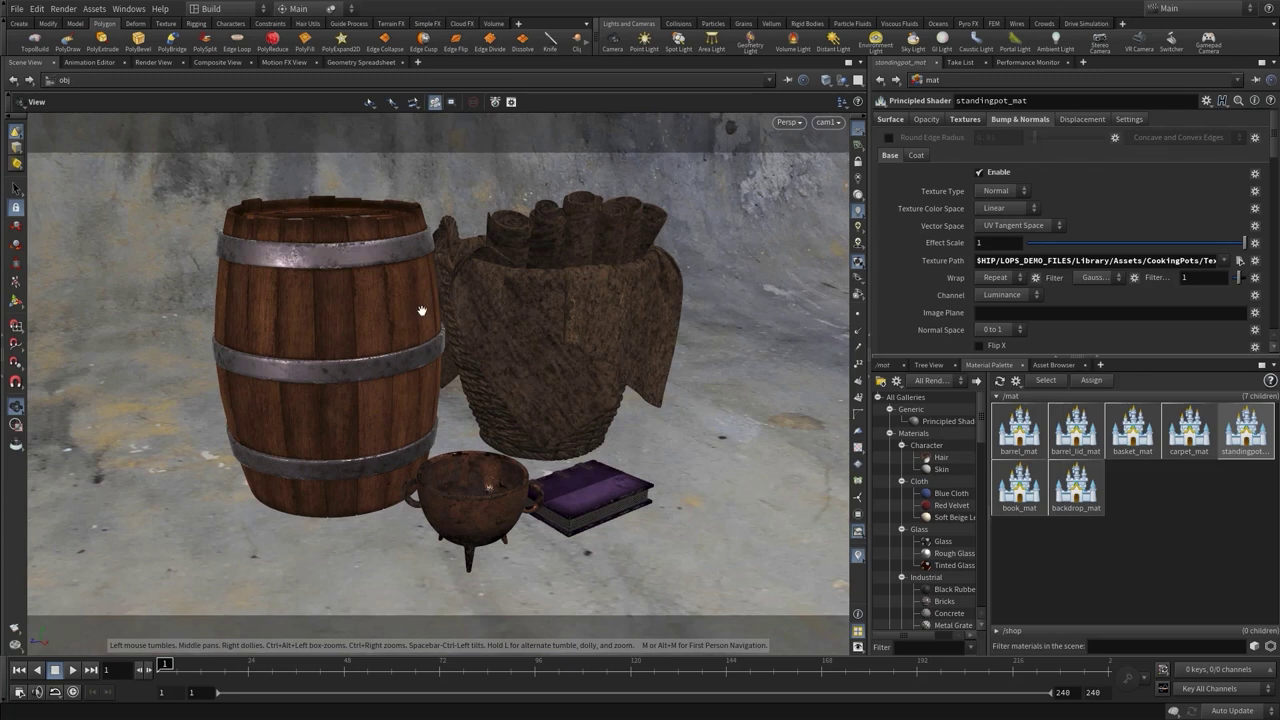
drag(452, 303, 359, 238)
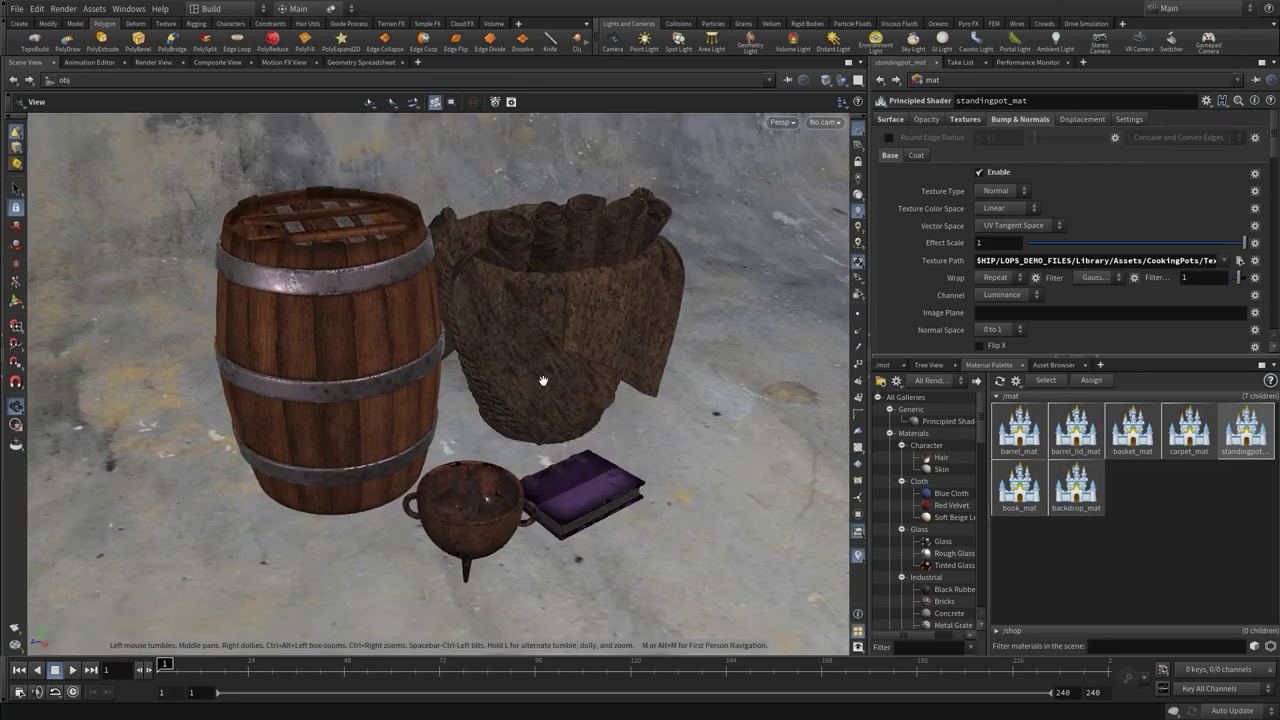
- Return to the object network and clear the object-level material assignment from both the Barrel and the Basket
drag(543, 380, 531, 343)
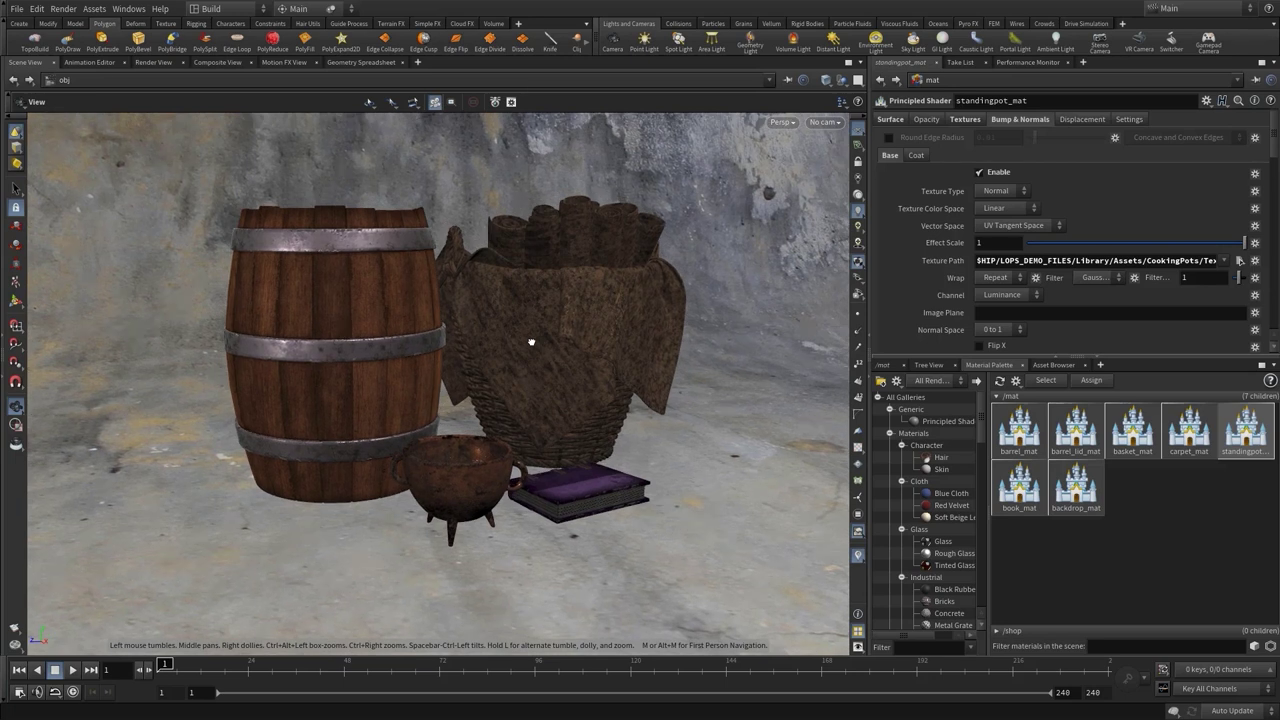
click(881, 365)
click(882, 385)
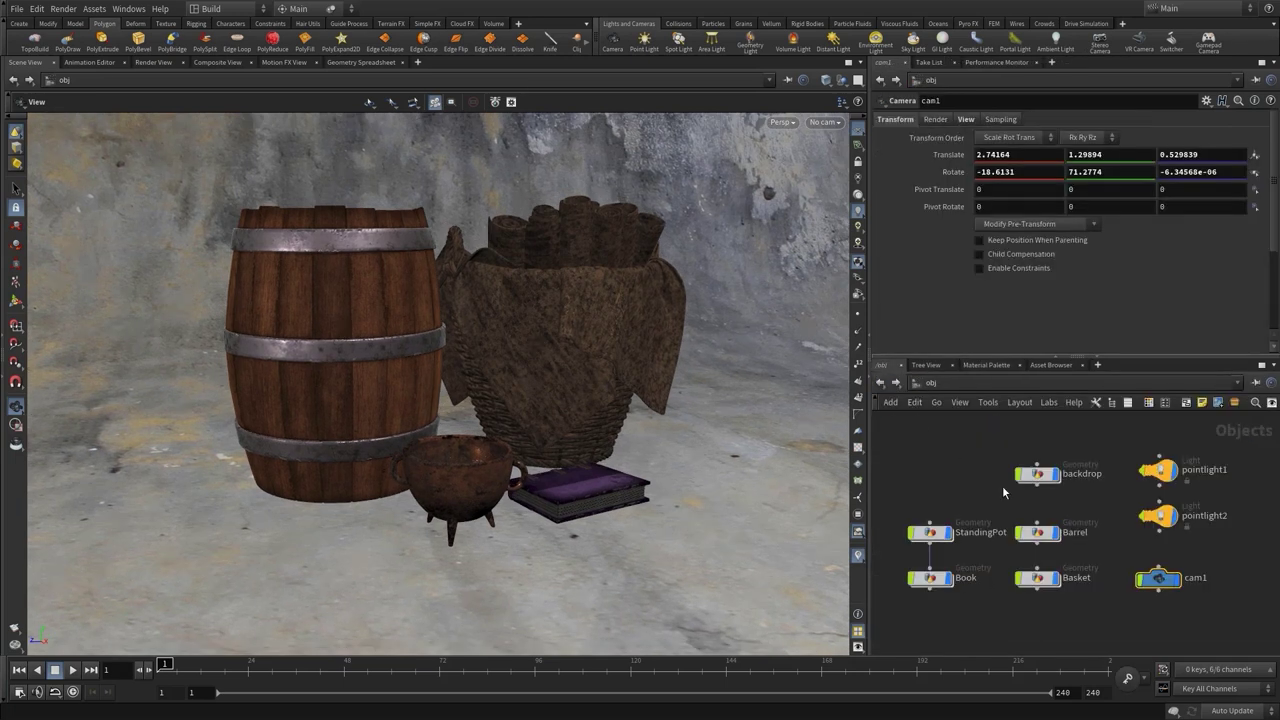
drag(1020, 506, 1066, 614)
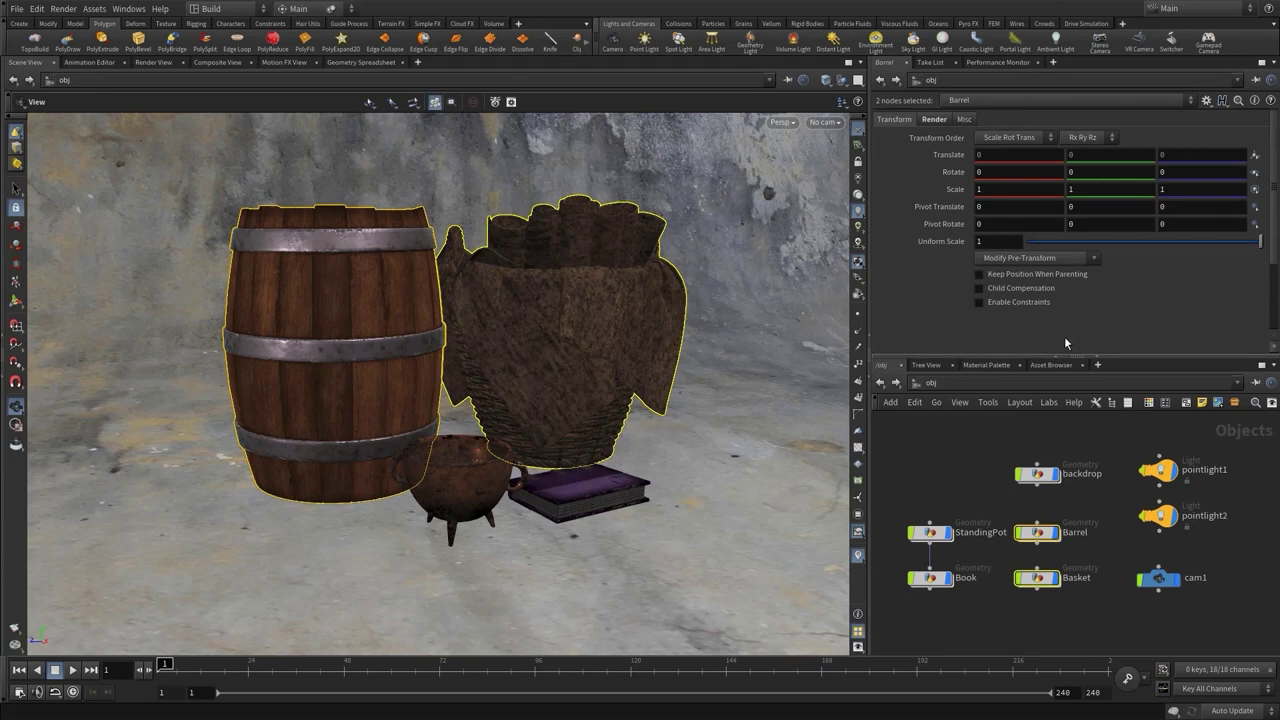
click(934, 119)
drag(1056, 140, 954, 141)
key(BackSpace)
key(Return)
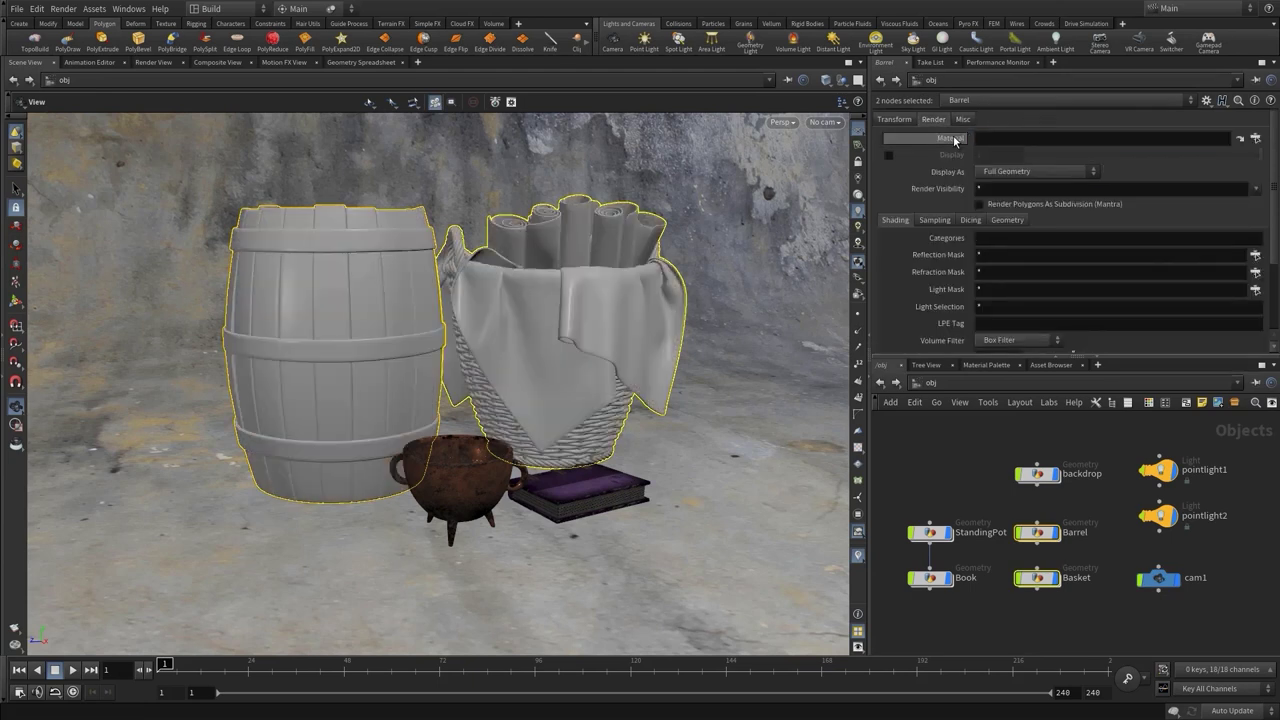
click(926, 447)
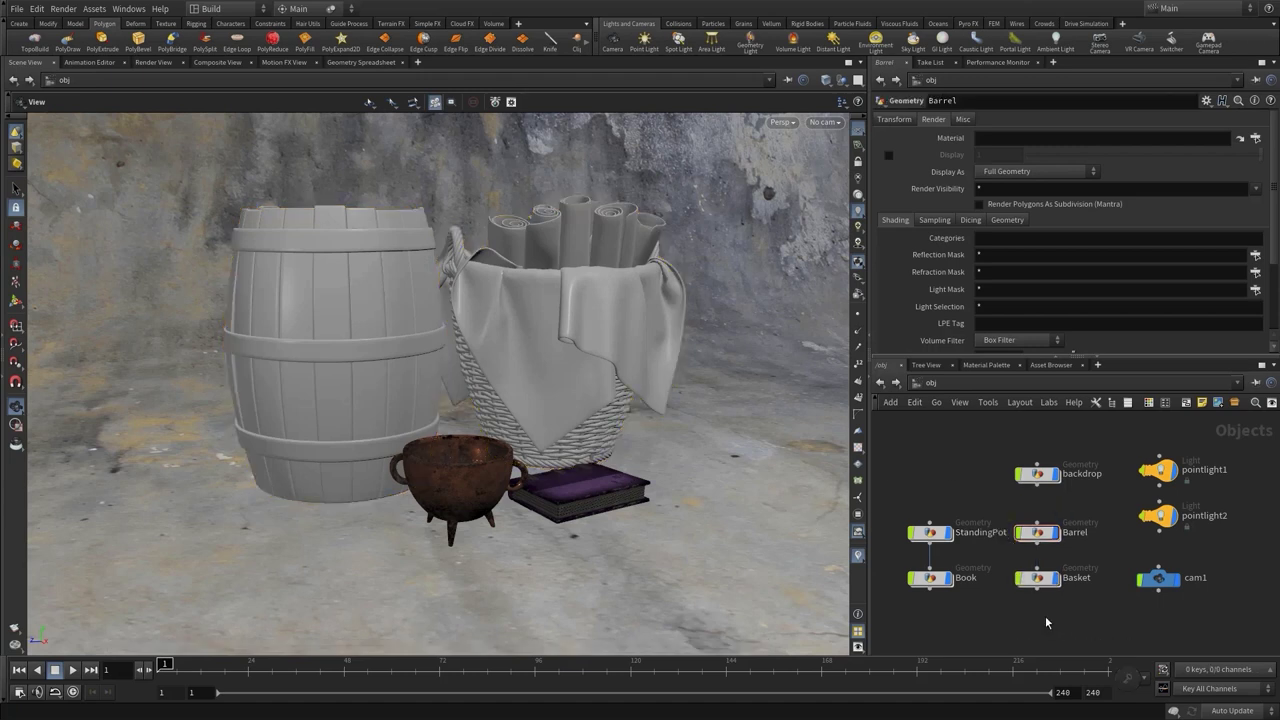
- Inside the Basket object, add a Material node, wire it after file1 and make it the displayed node
double_click(1037, 578)
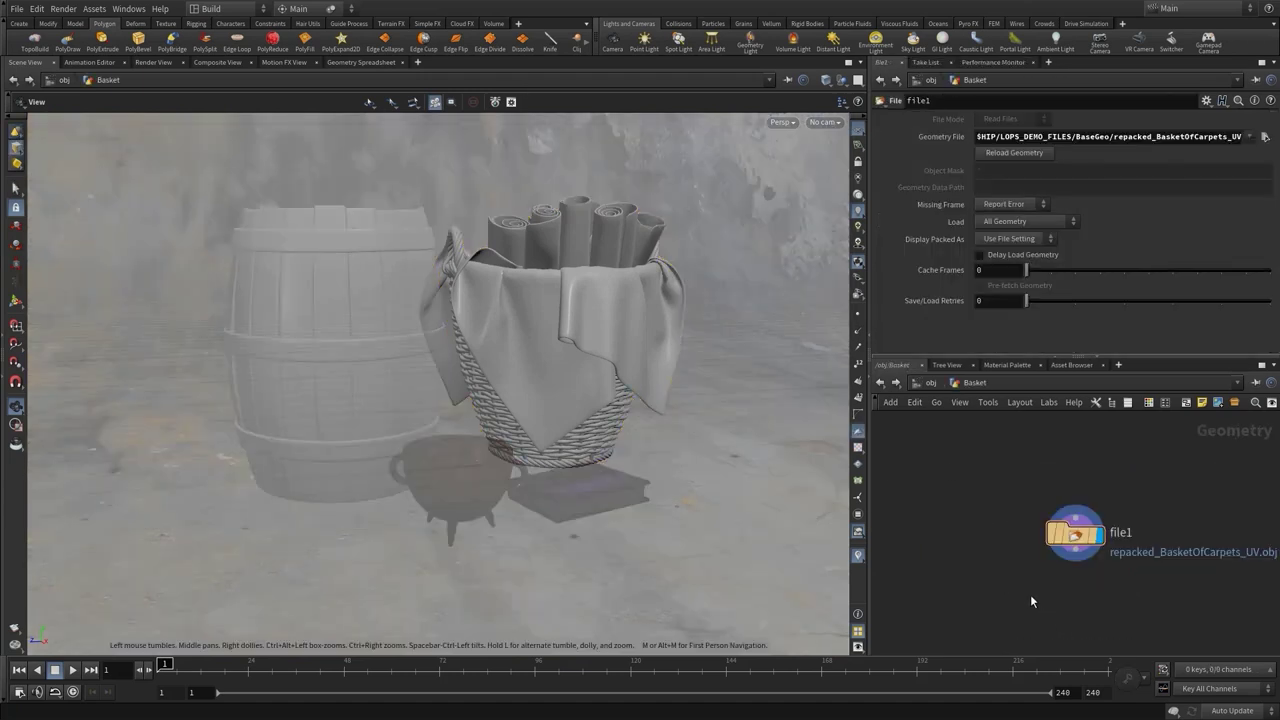
key(Tab)
text(unpack)
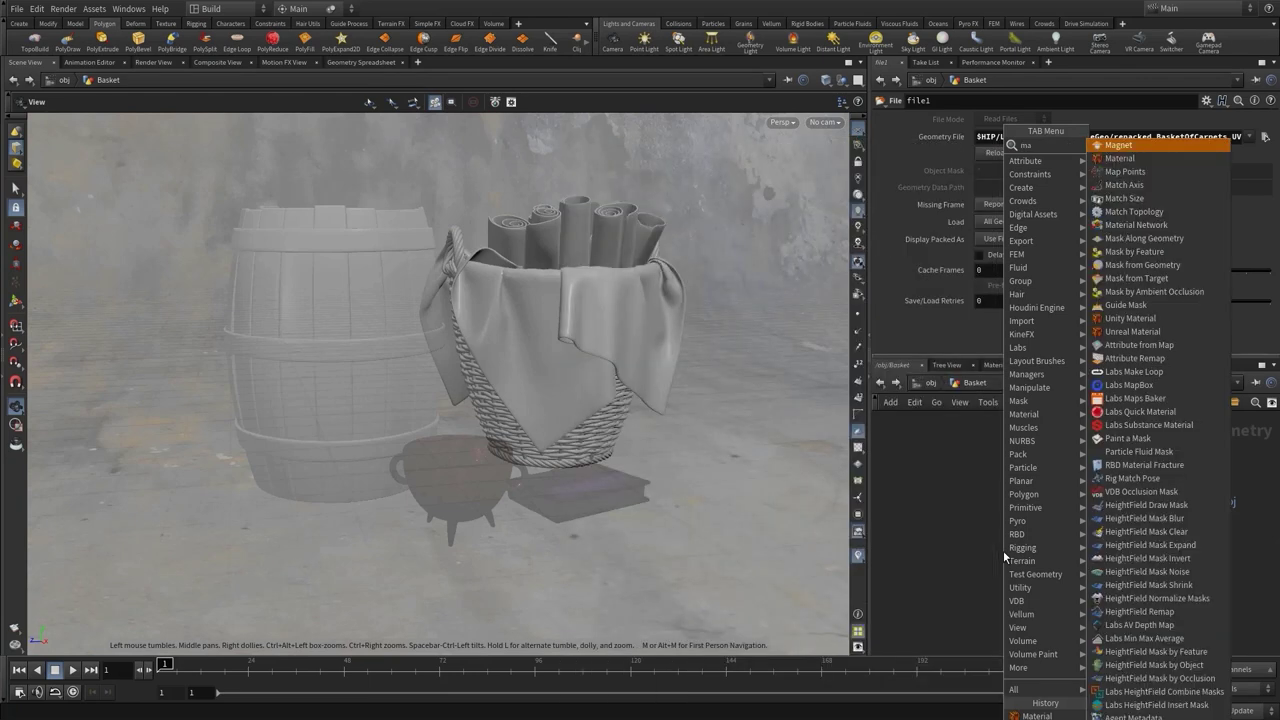
key(Return)
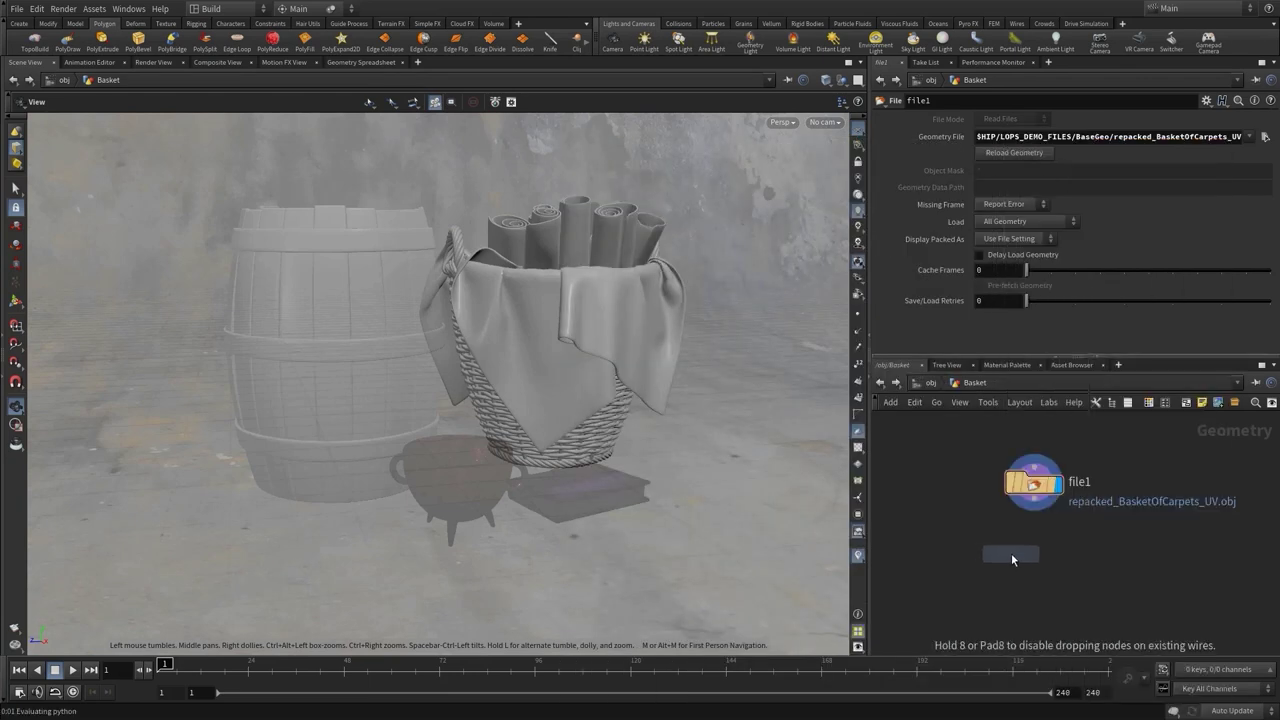
click(1034, 560)
click(1036, 511)
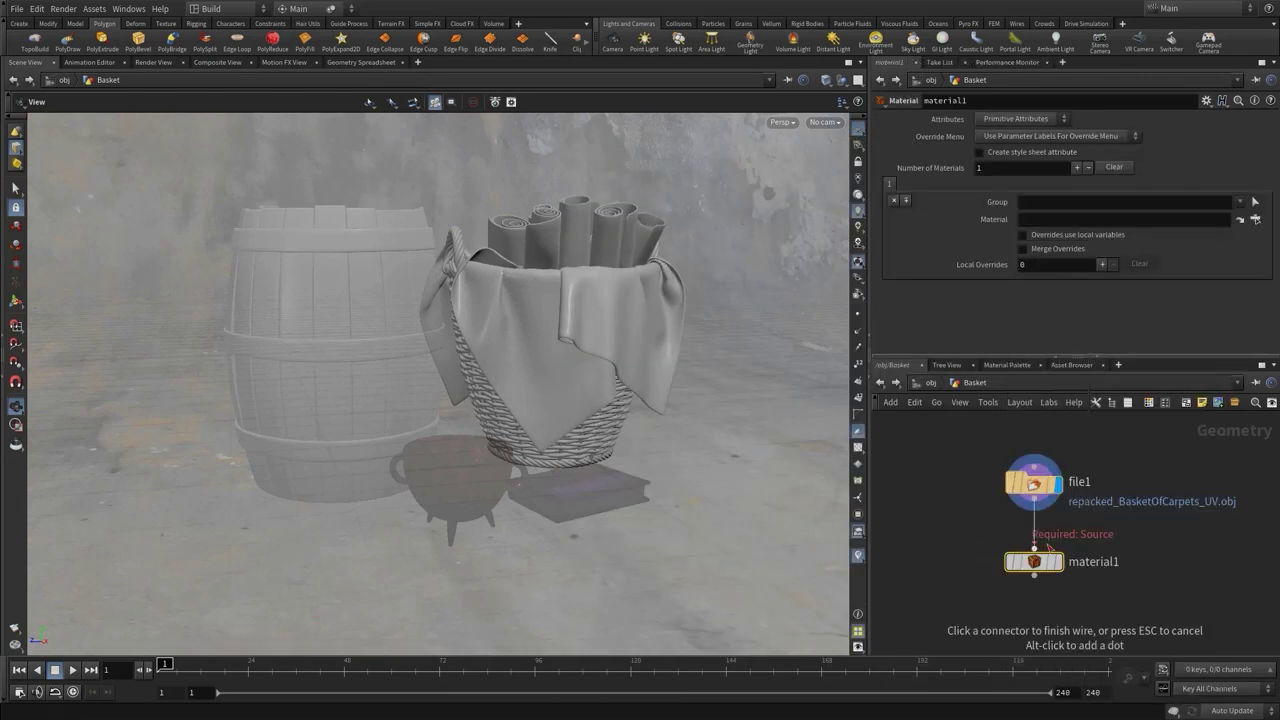
click(1038, 556)
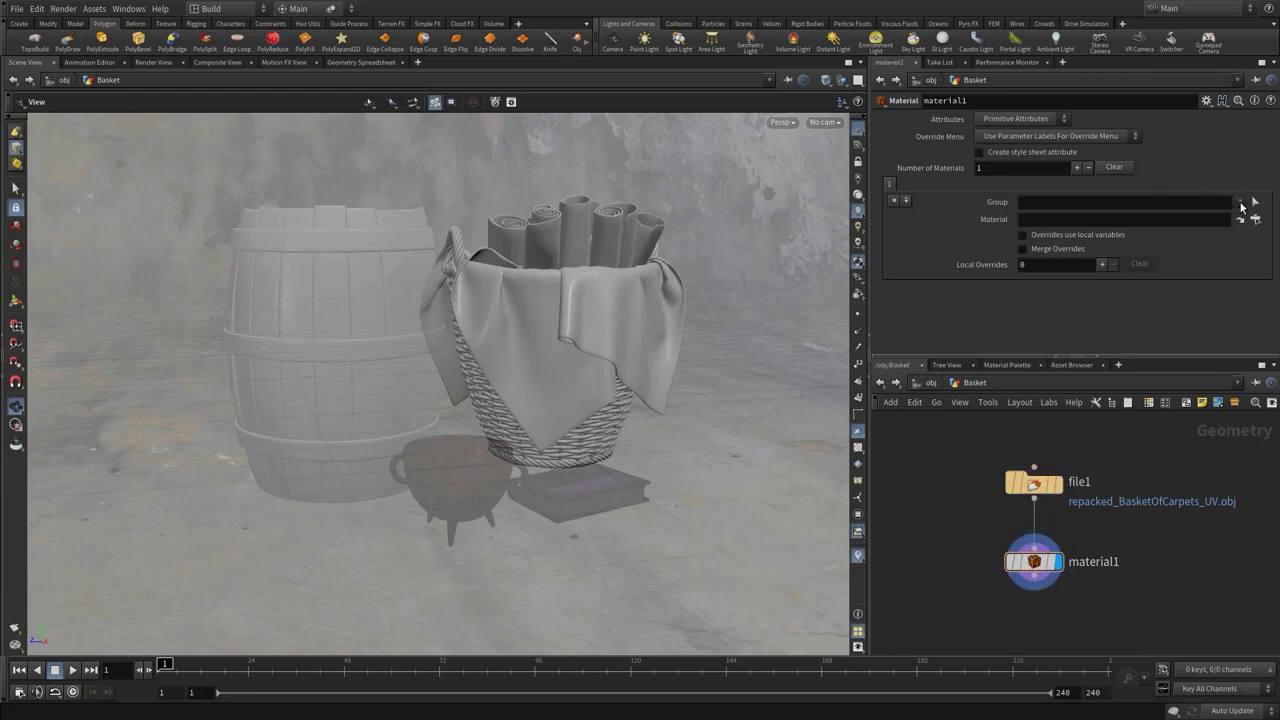
- Assign /mat/basket_mat to the Basket group in the basket's Material node
click(1240, 201)
click(1249, 214)
click(1255, 219)
click(1190, 172)
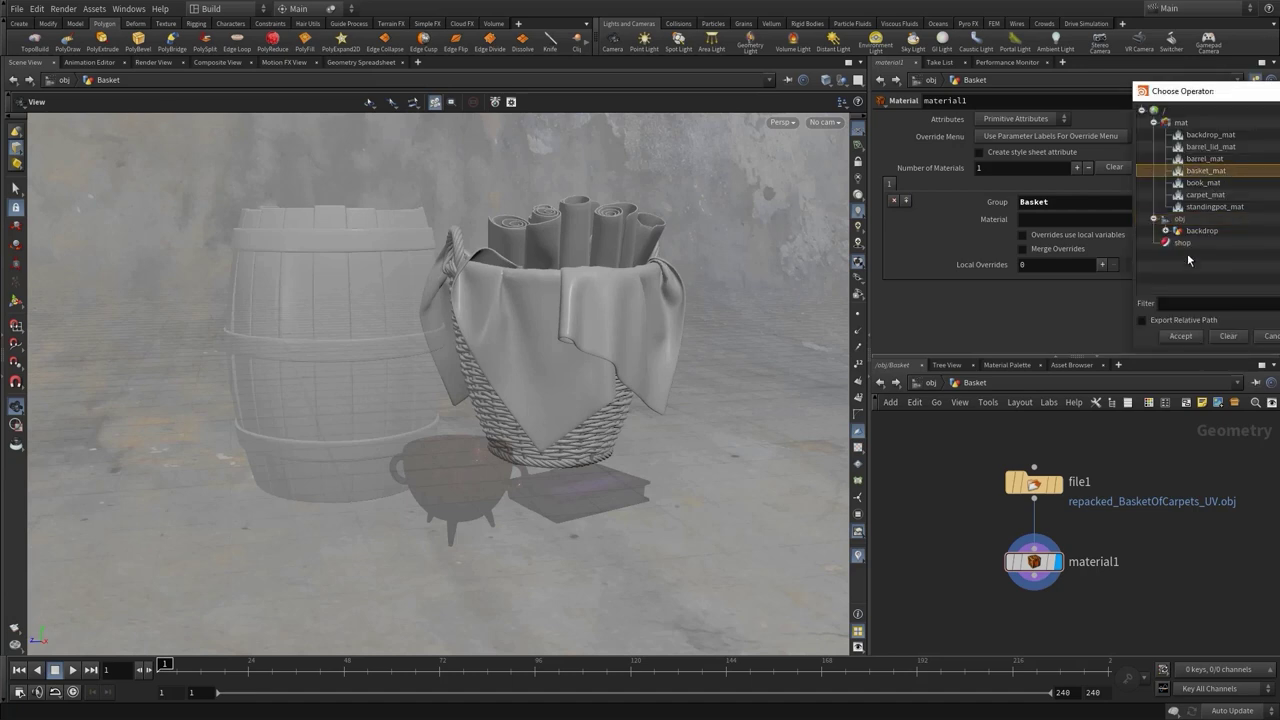
click(1180, 336)
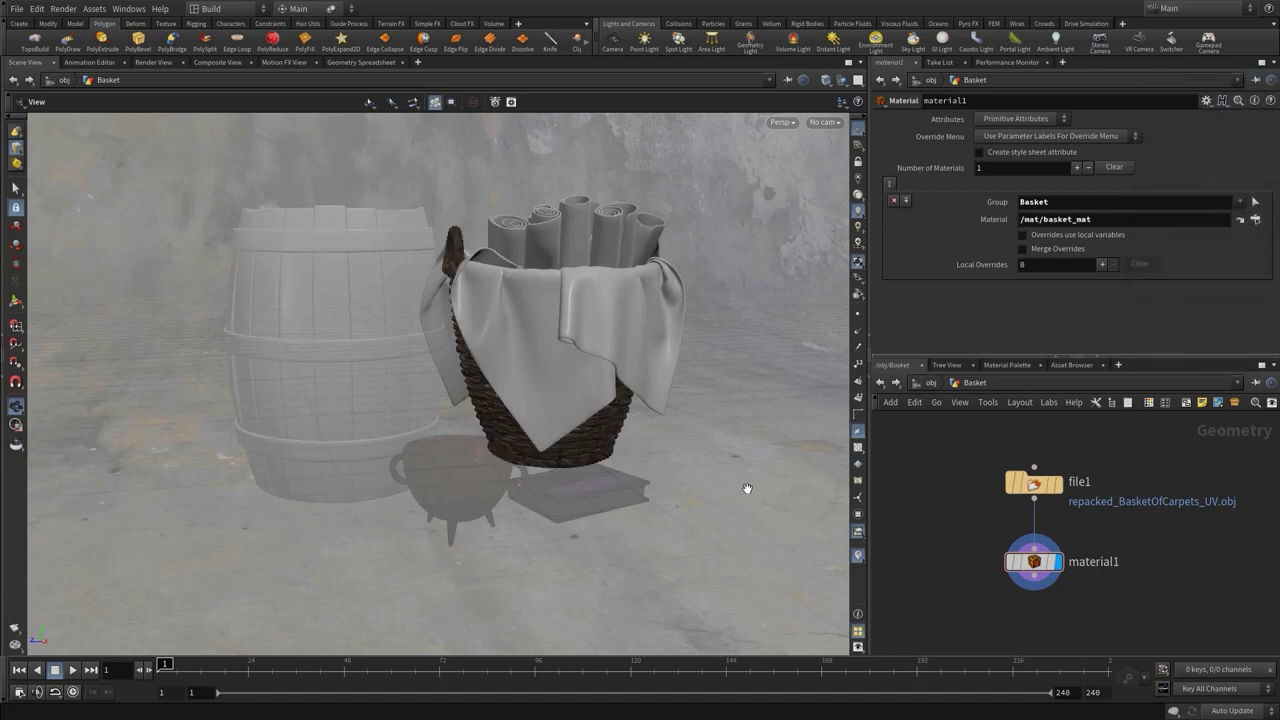
- Add a second material entry to the basket's Material node and assign /mat/carpet_mat to the Carpets and Sheet groups
click(906, 201)
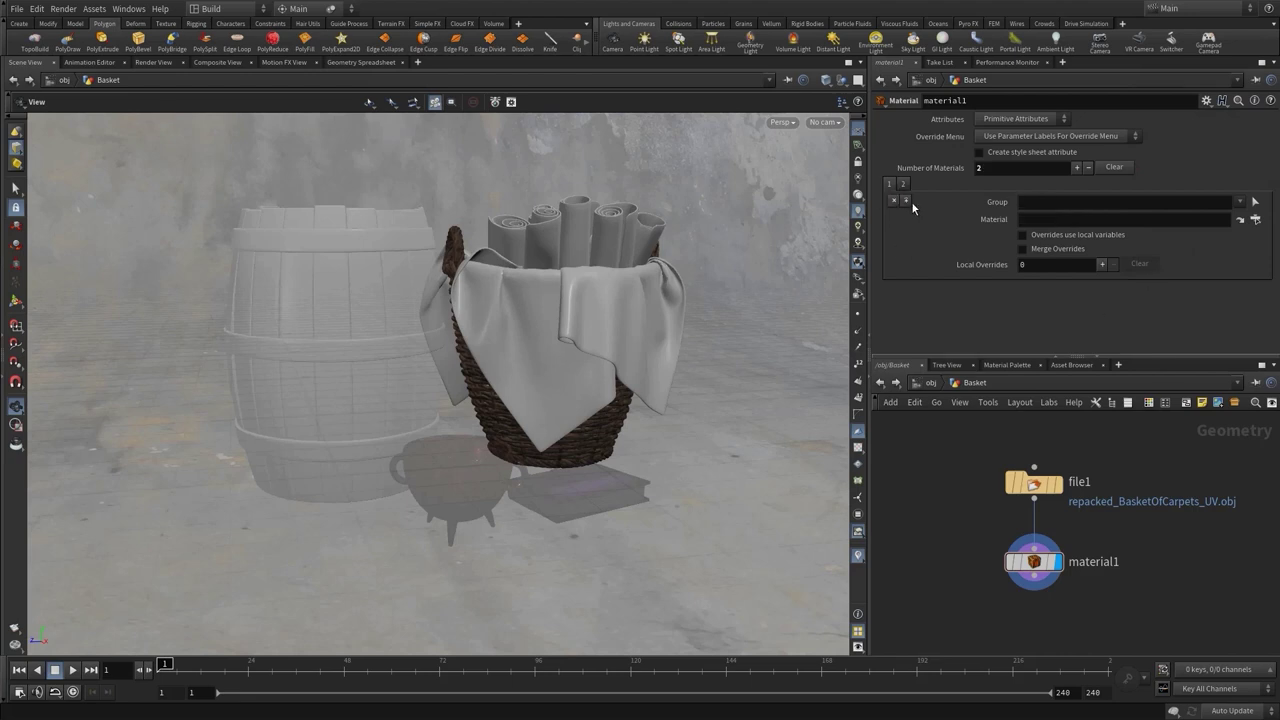
click(1239, 201)
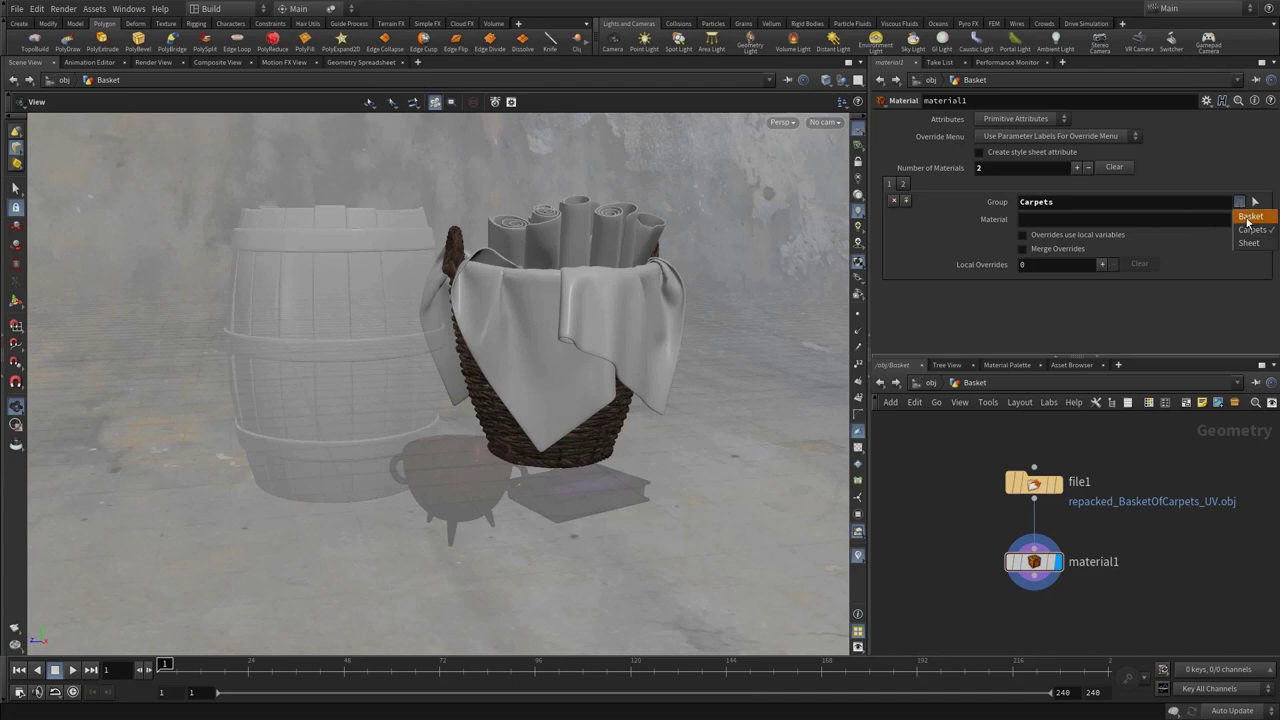
click(1260, 243)
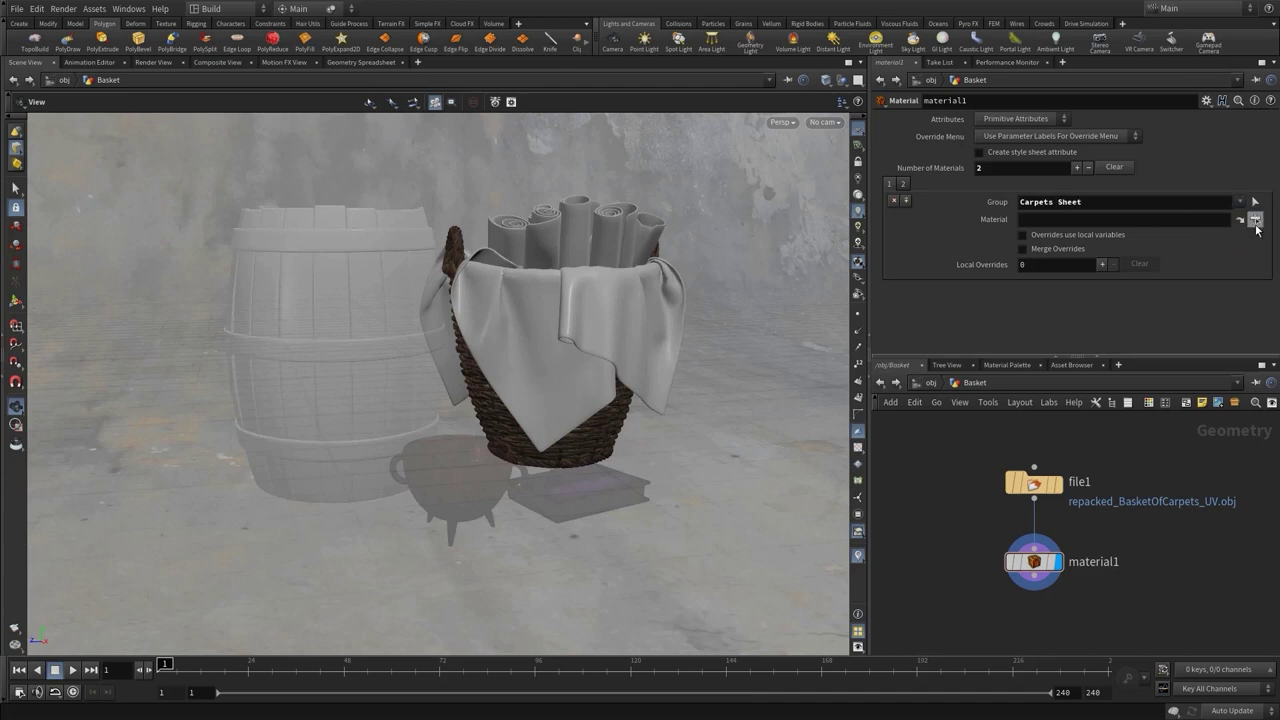
click(1256, 219)
click(1198, 203)
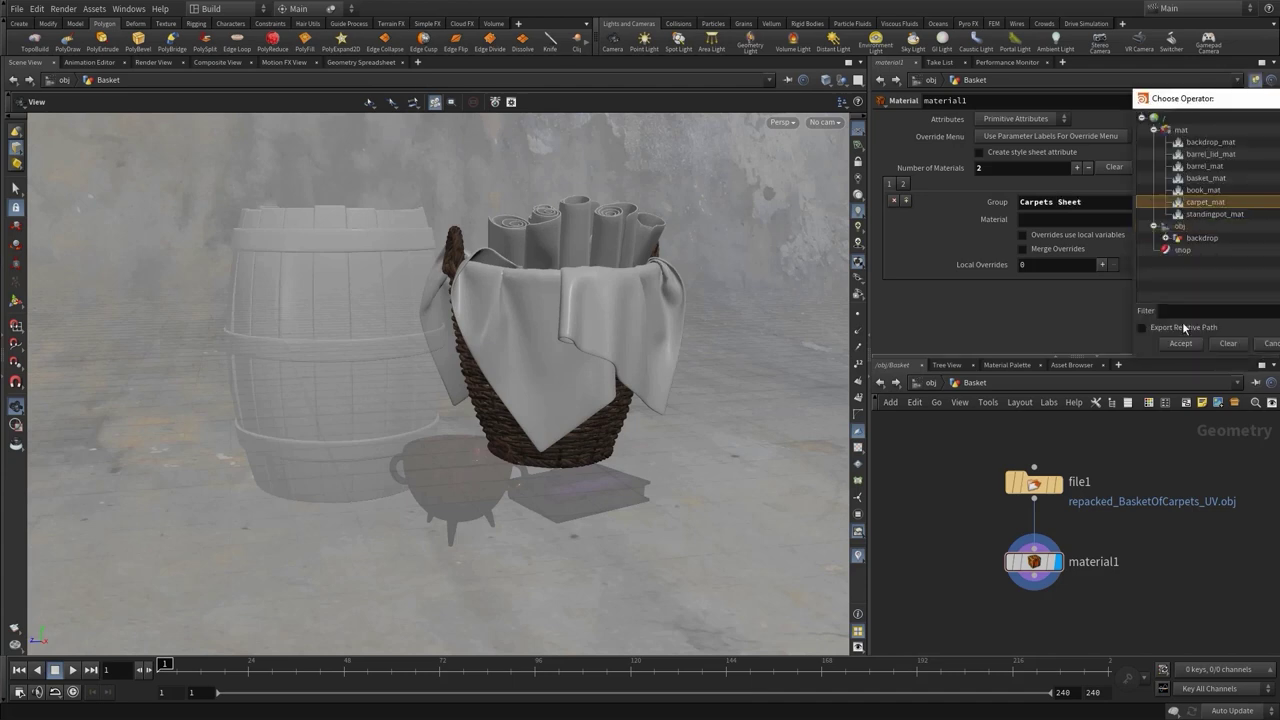
click(1180, 343)
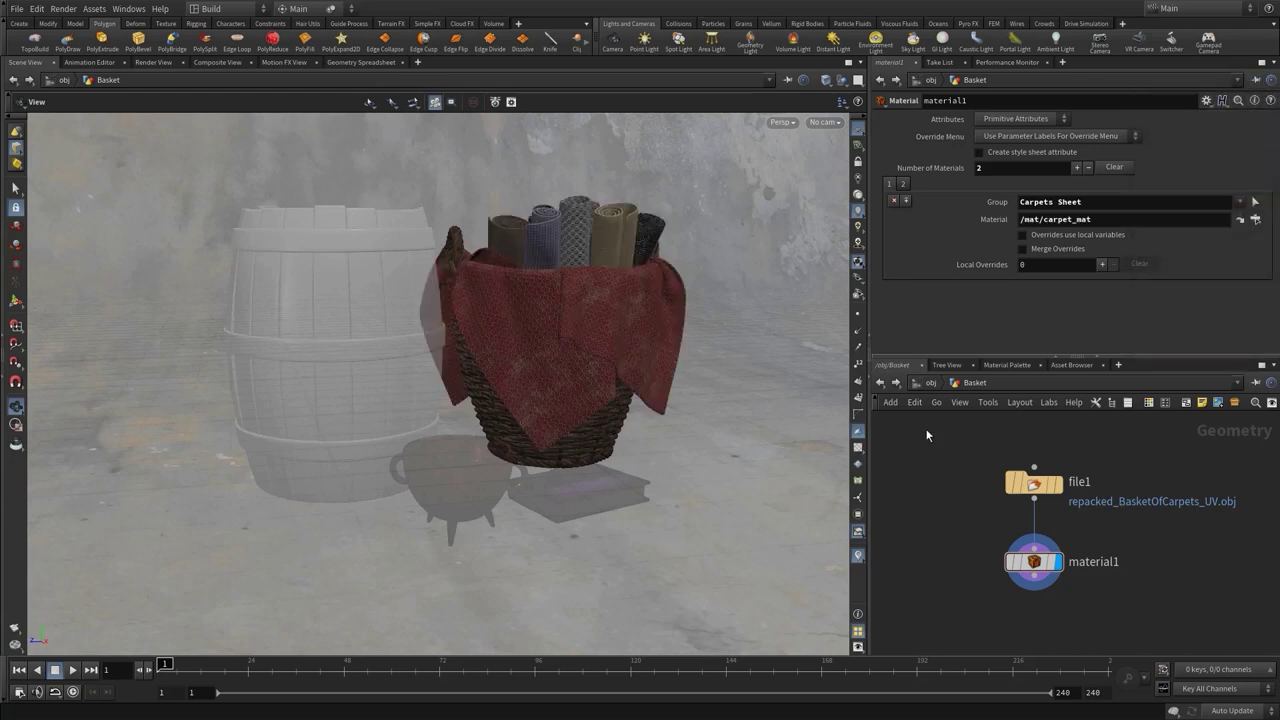
- Inside the Barrel object, add a Material node, wire it after the repacked_BarrelWithLid_UV file node and display it
click(925, 382)
double_click(1037, 532)
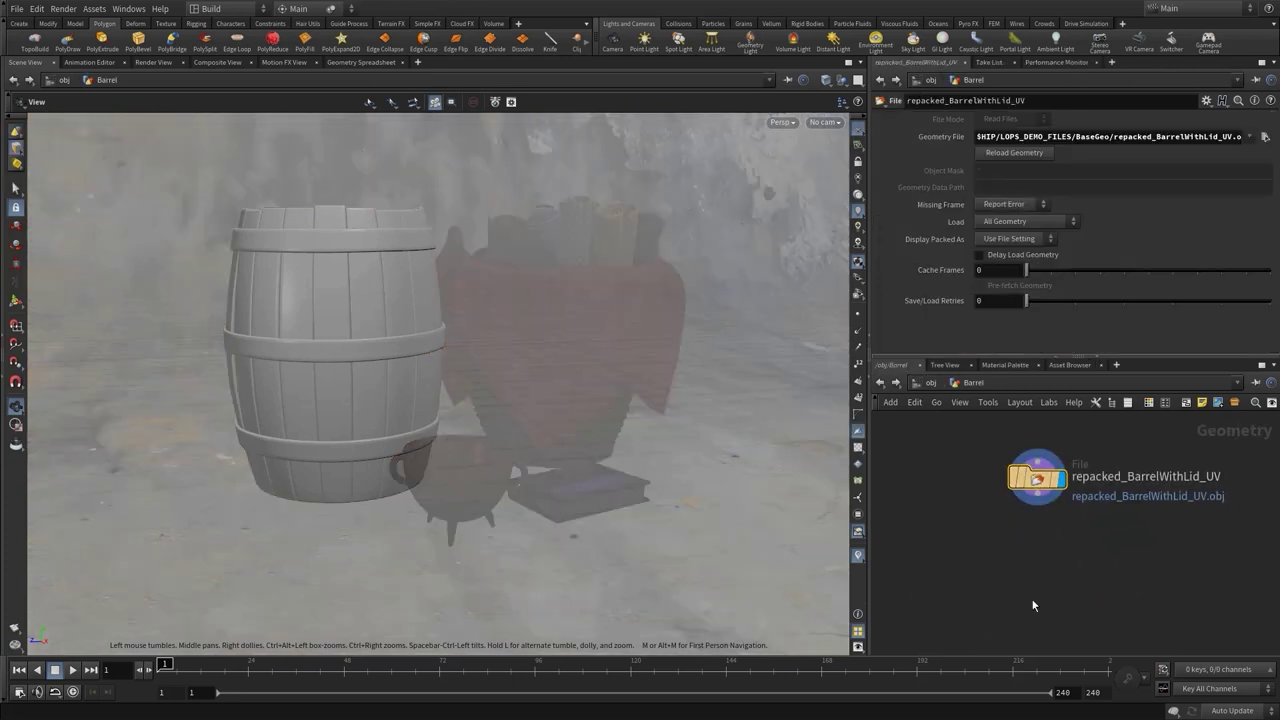
key(Tab)
text(uv)
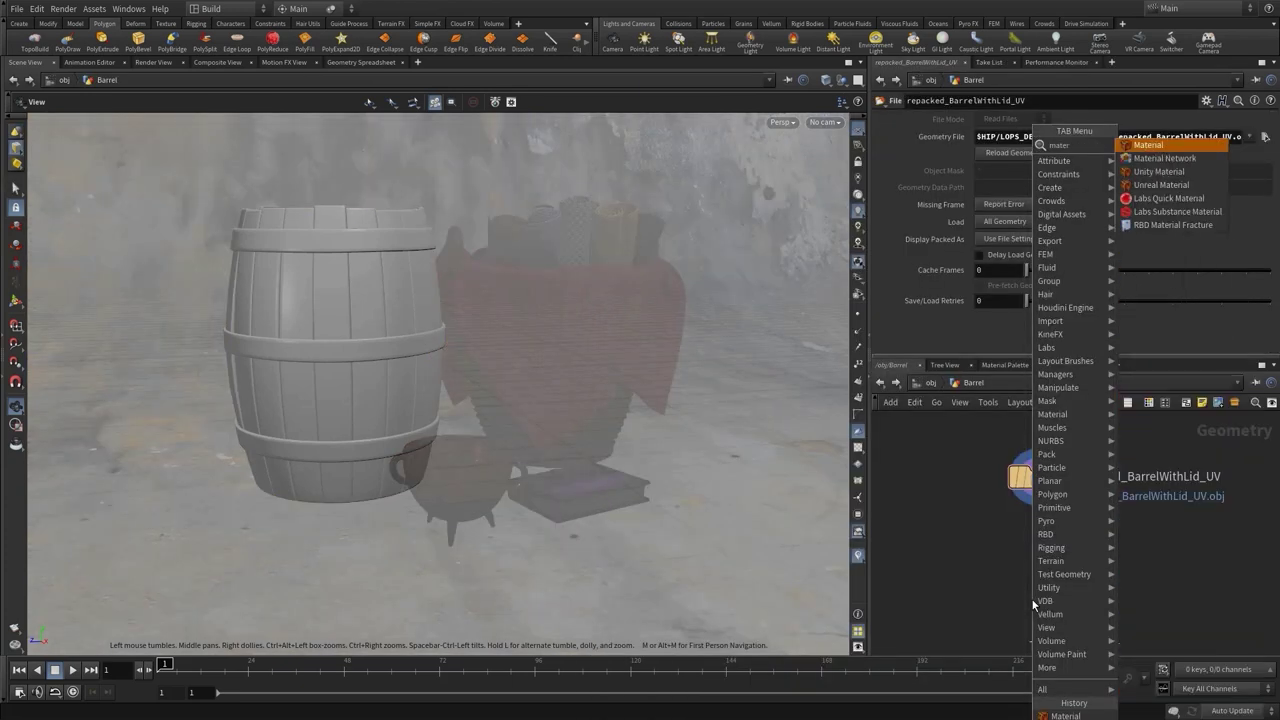
key(Return)
click(1037, 573)
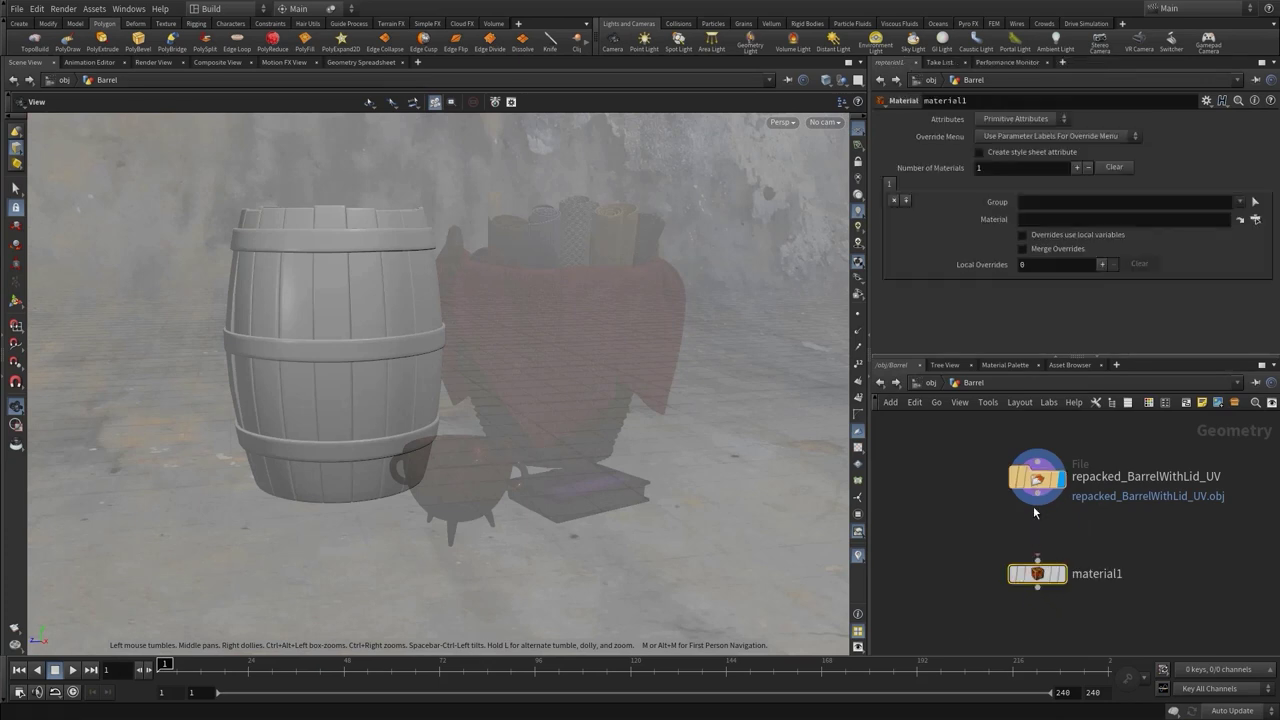
click(1037, 505)
click(1048, 576)
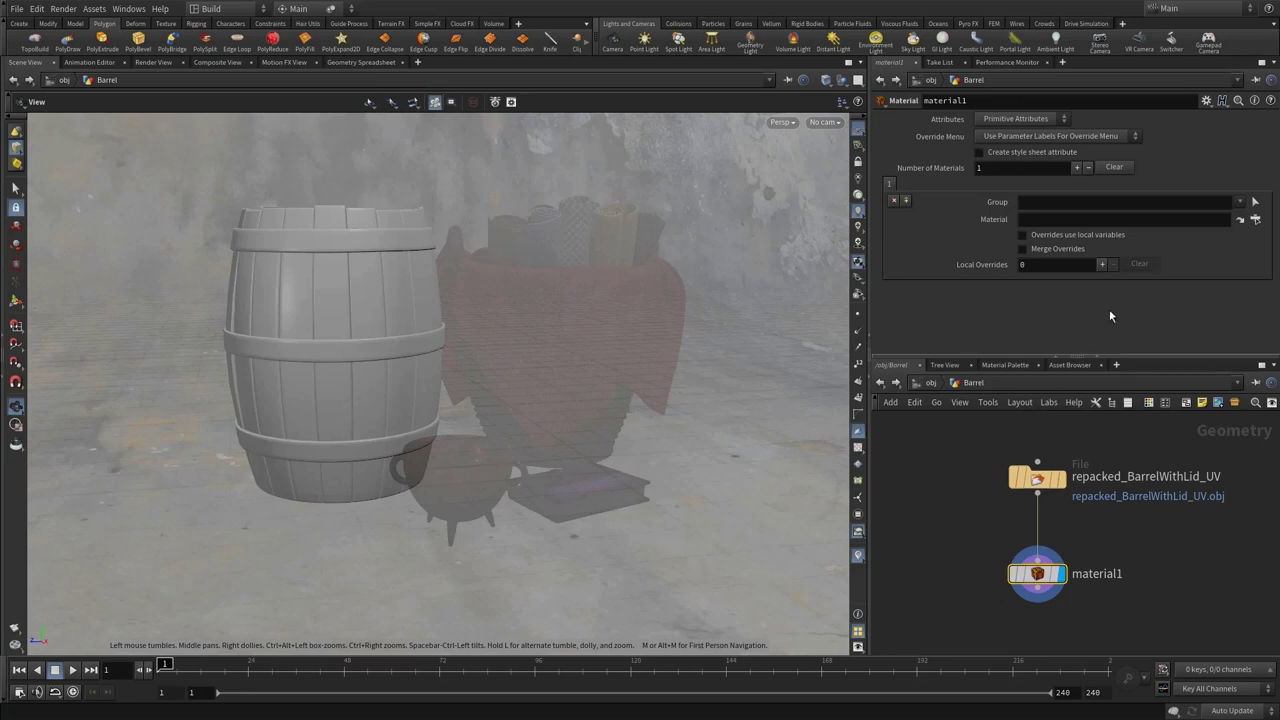
- Assign /mat/barrel_mat to the Barrel and MetalStraps groups in the barrel's Material node
click(1240, 202)
click(1248, 216)
click(1240, 202)
click(1250, 244)
click(1256, 219)
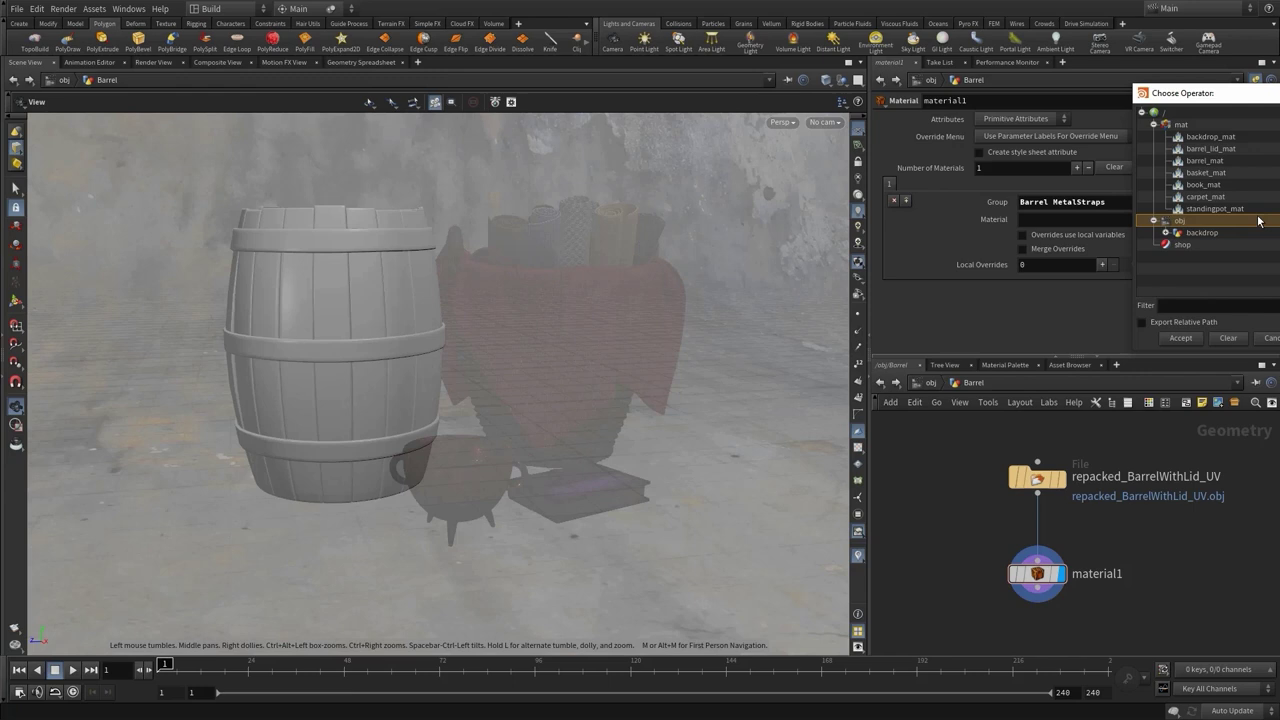
click(1212, 161)
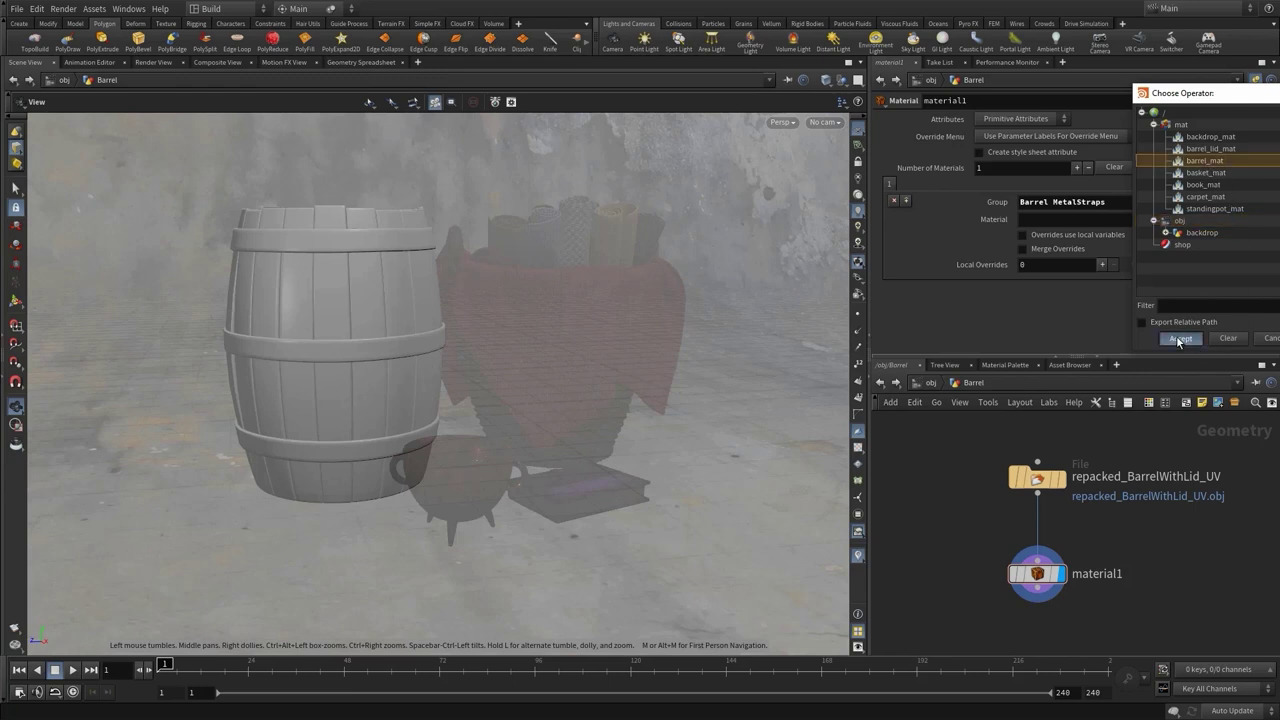
click(1180, 338)
- Add a second material entry assigning /mat/barrel_lid_mat to the Lids group, and return to the object level with nothing selected
drag(508, 281, 508, 337)
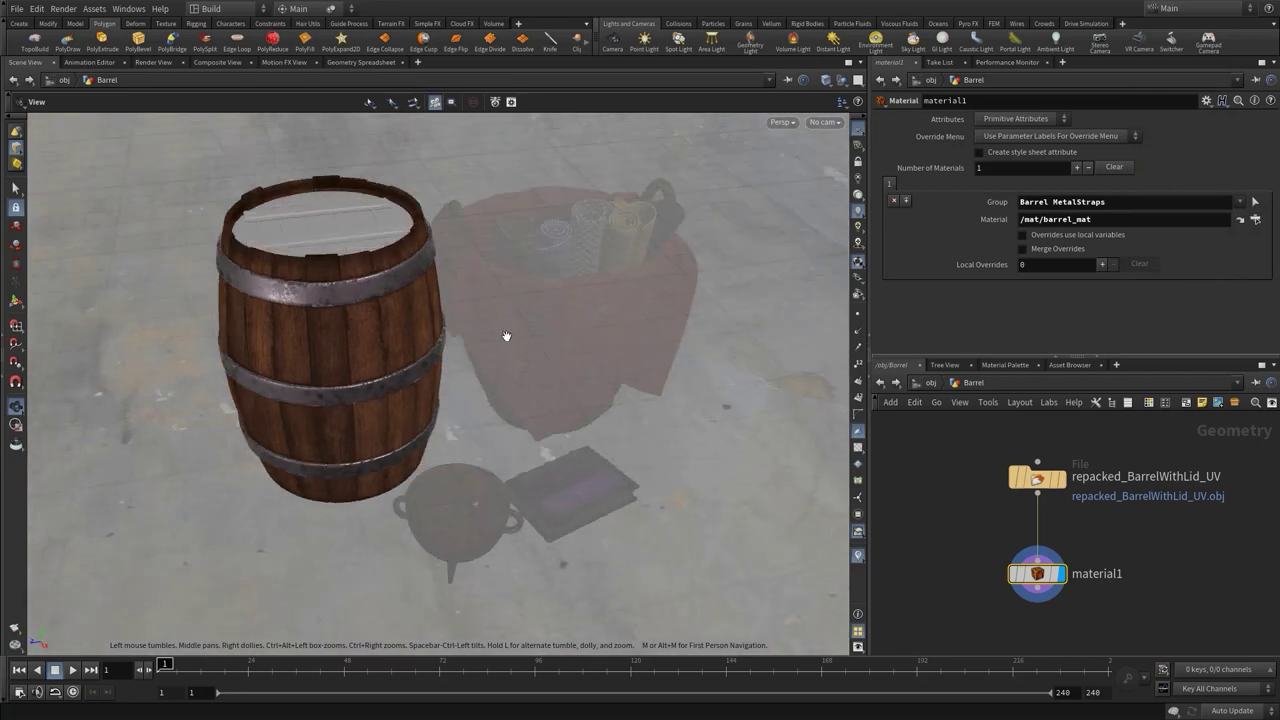
click(906, 200)
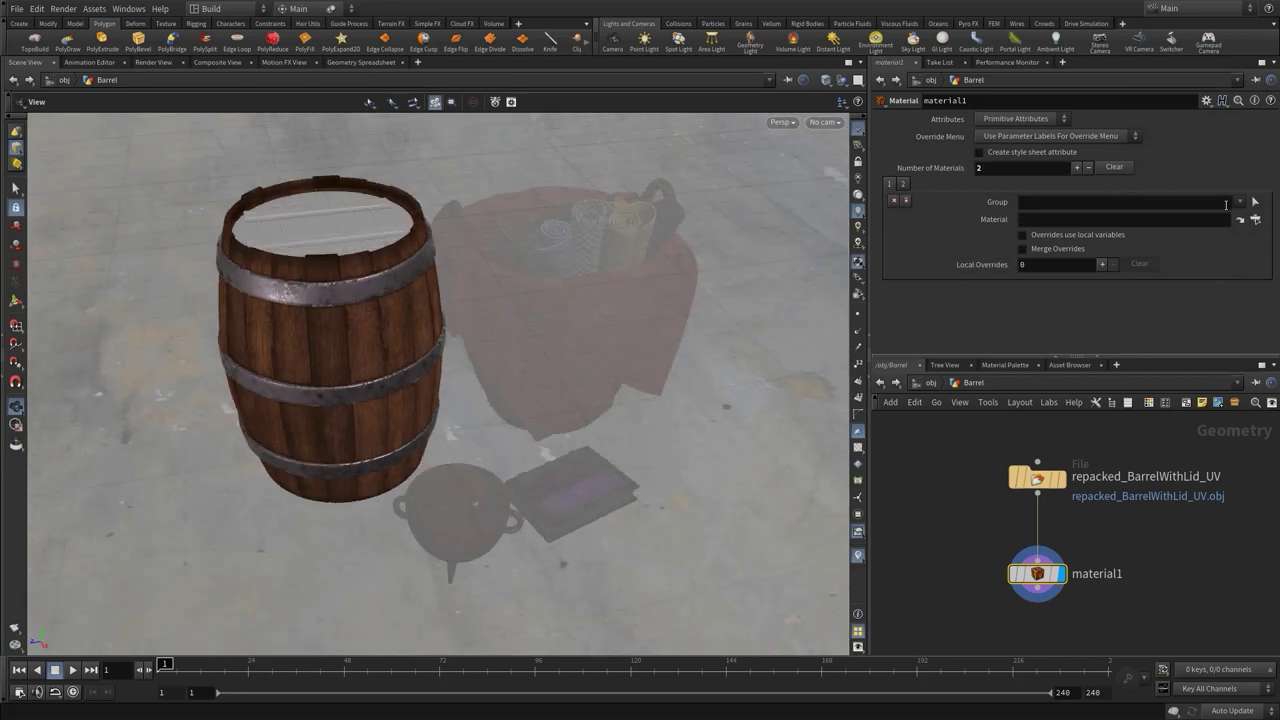
click(1240, 202)
click(1244, 226)
click(1240, 221)
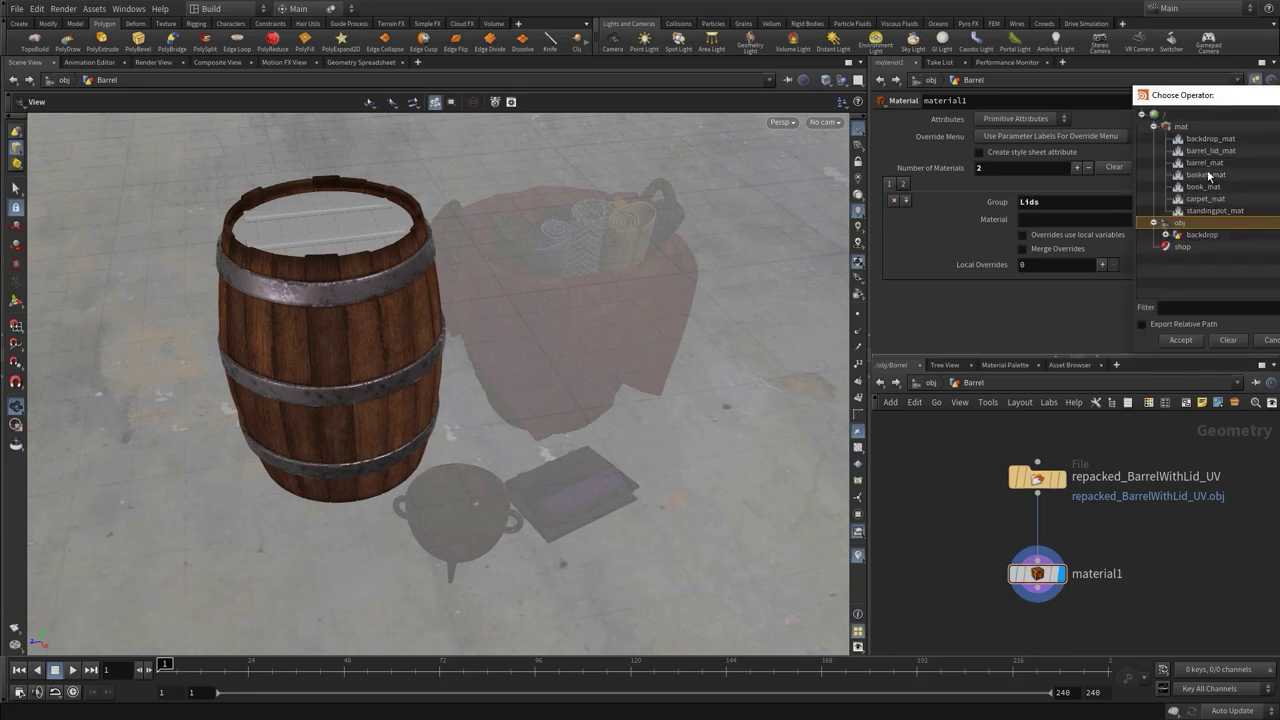
click(1210, 150)
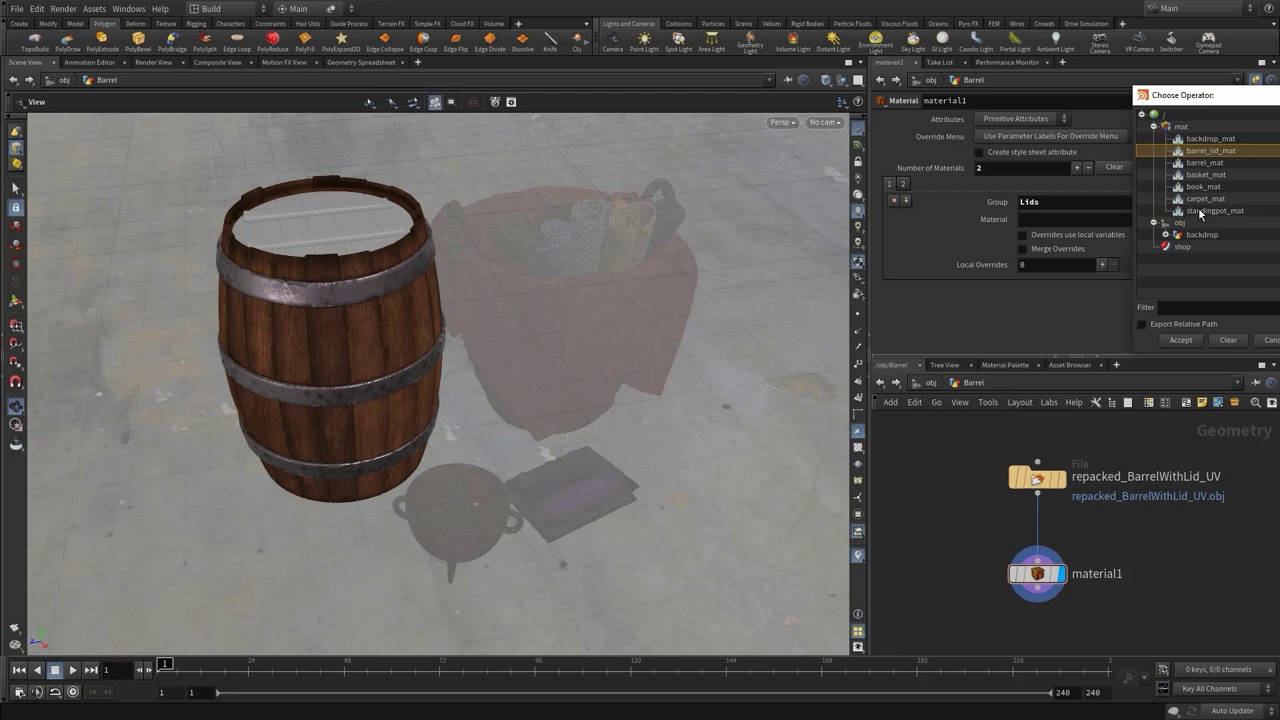
click(1184, 340)
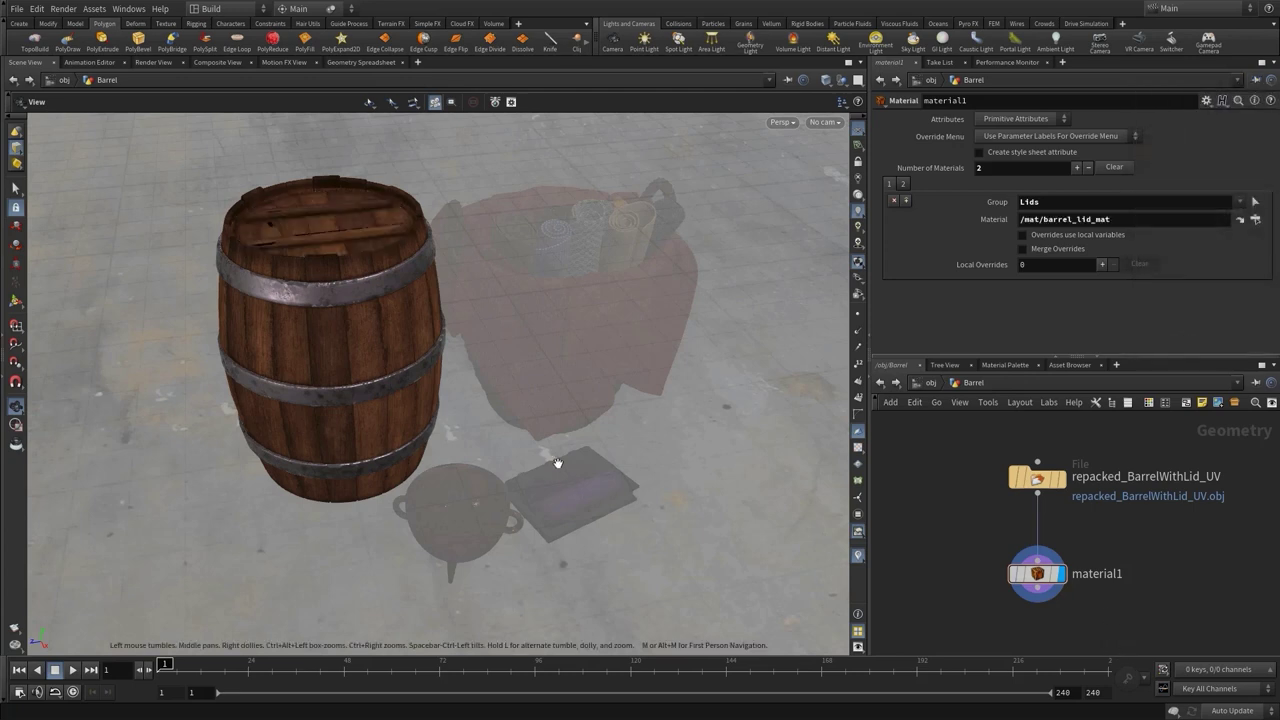
drag(554, 463, 559, 430)
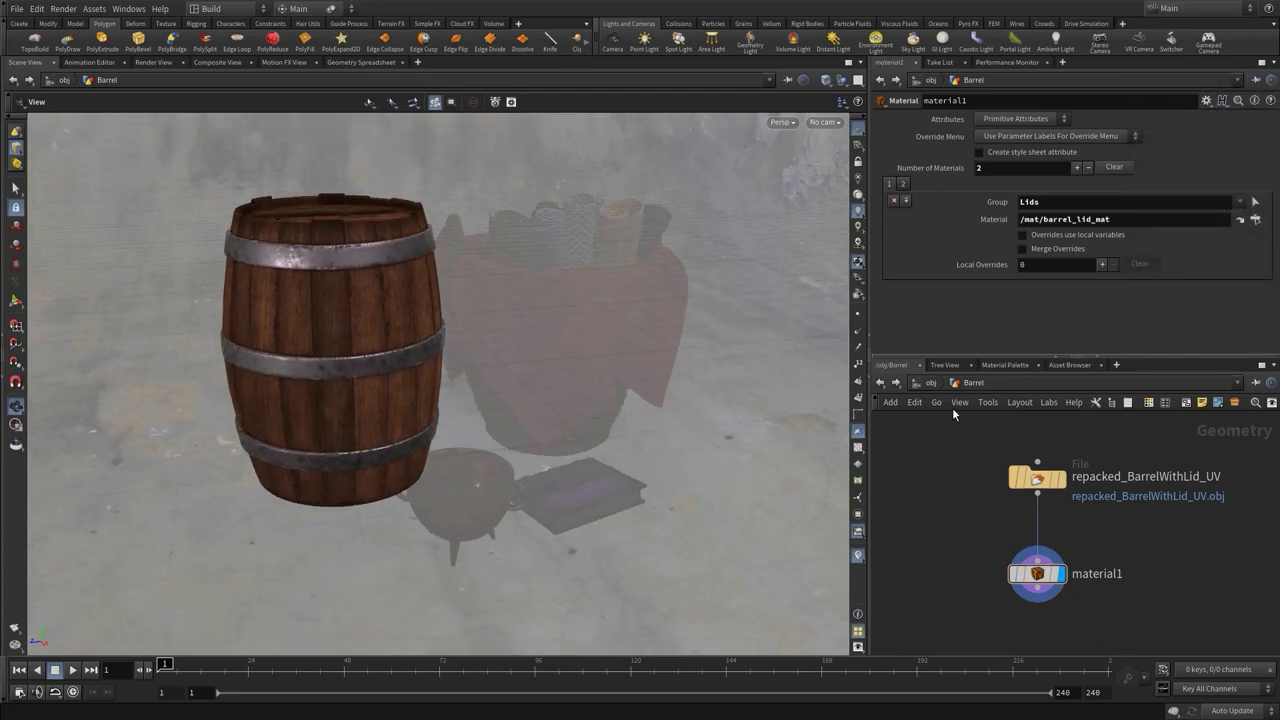
click(928, 383)
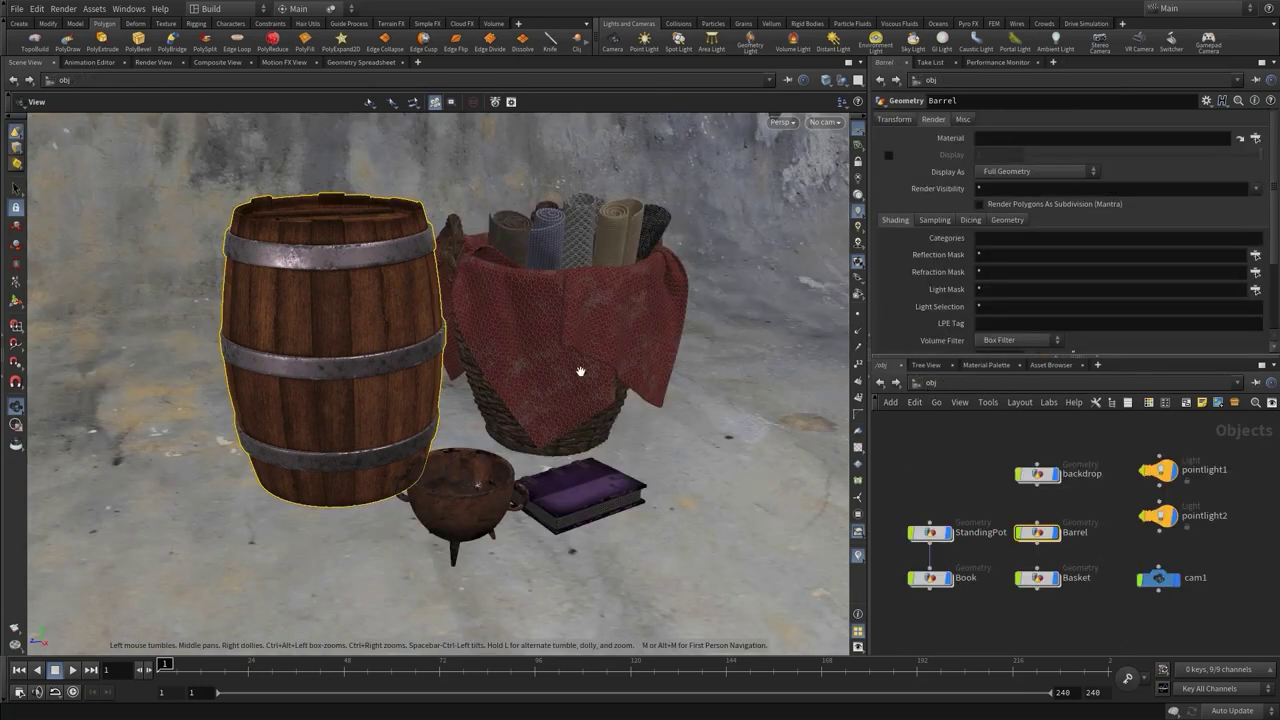
click(958, 472)
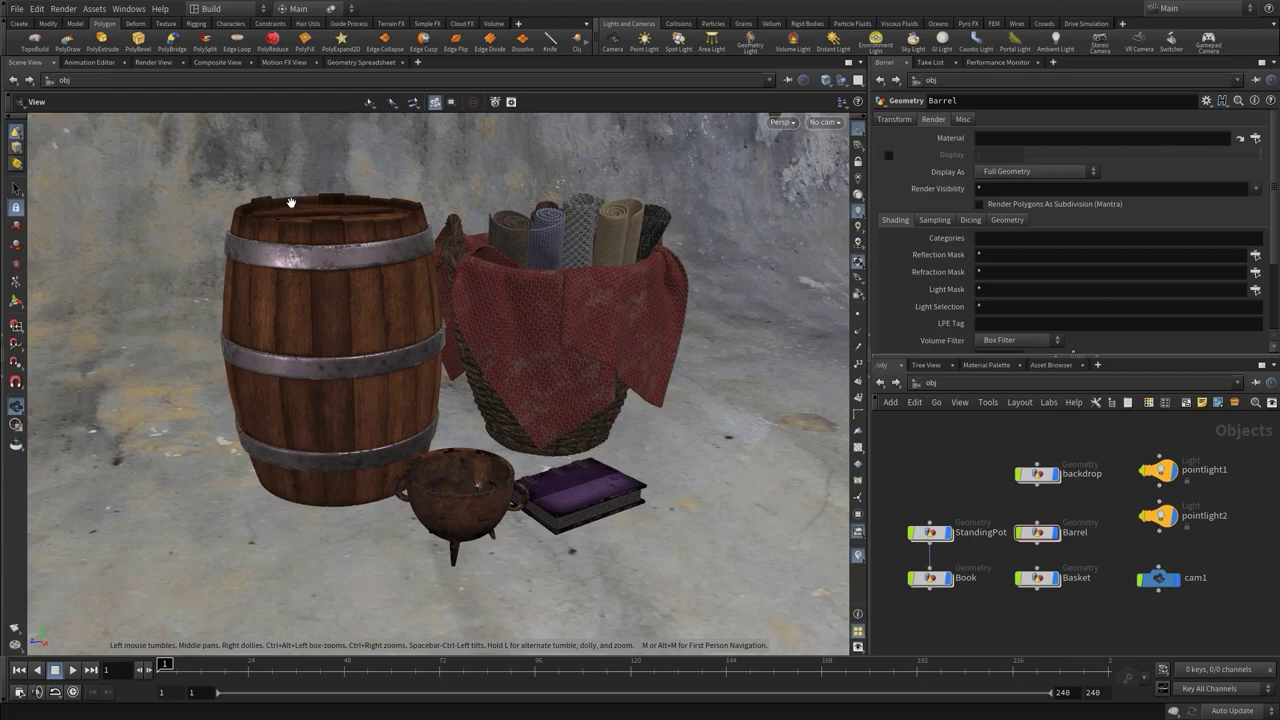
- Switch the network editor to the out network and create a Mantra - PBR render node
click(930, 386)
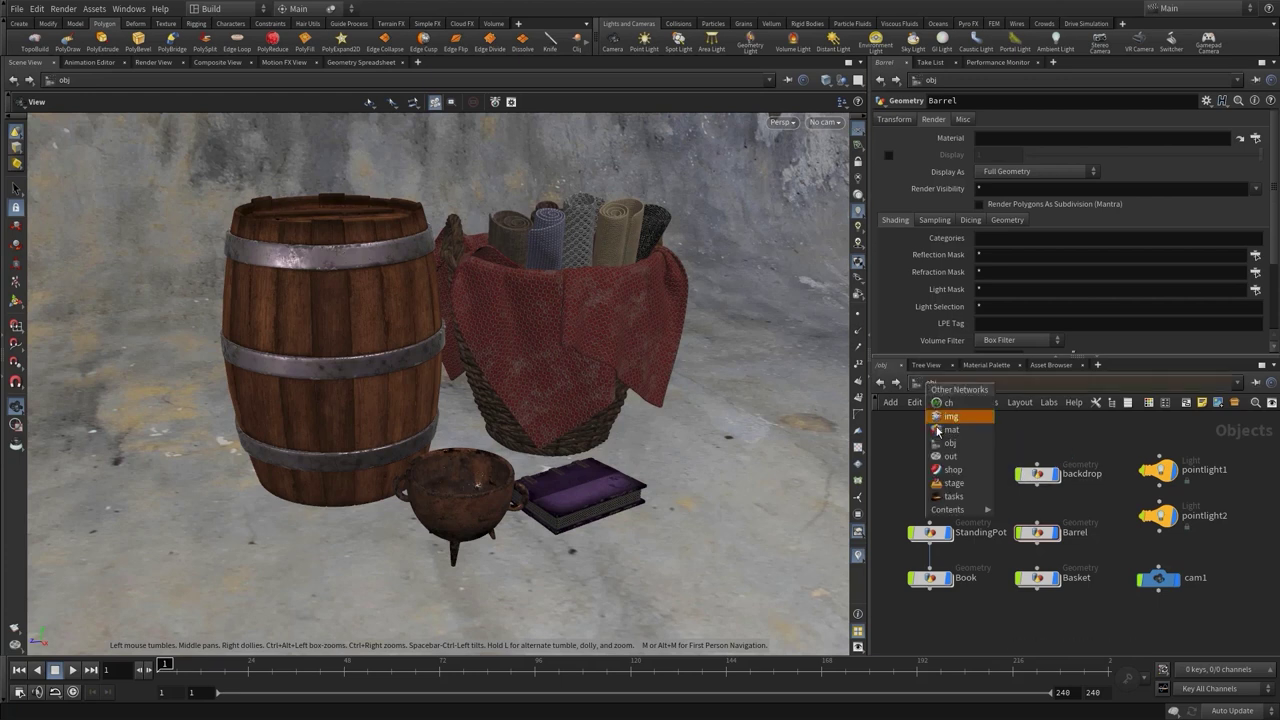
click(950, 464)
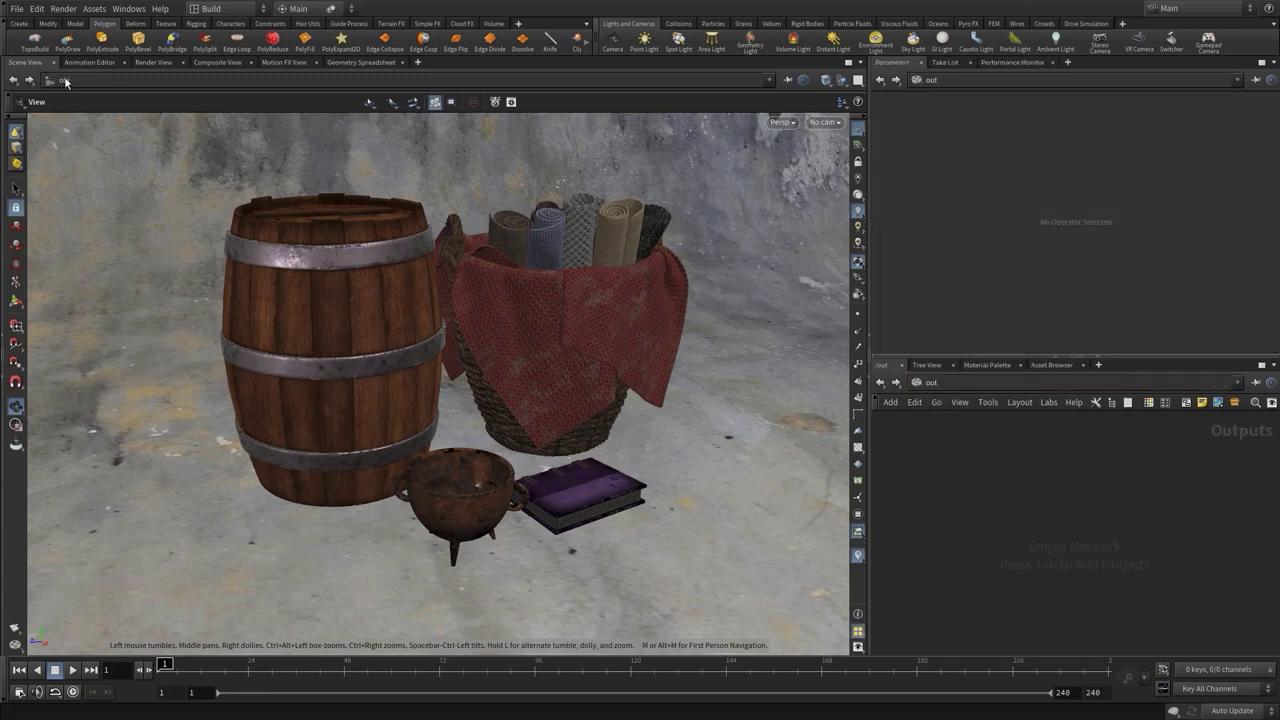
click(64, 9)
mouse_move(68, 26)
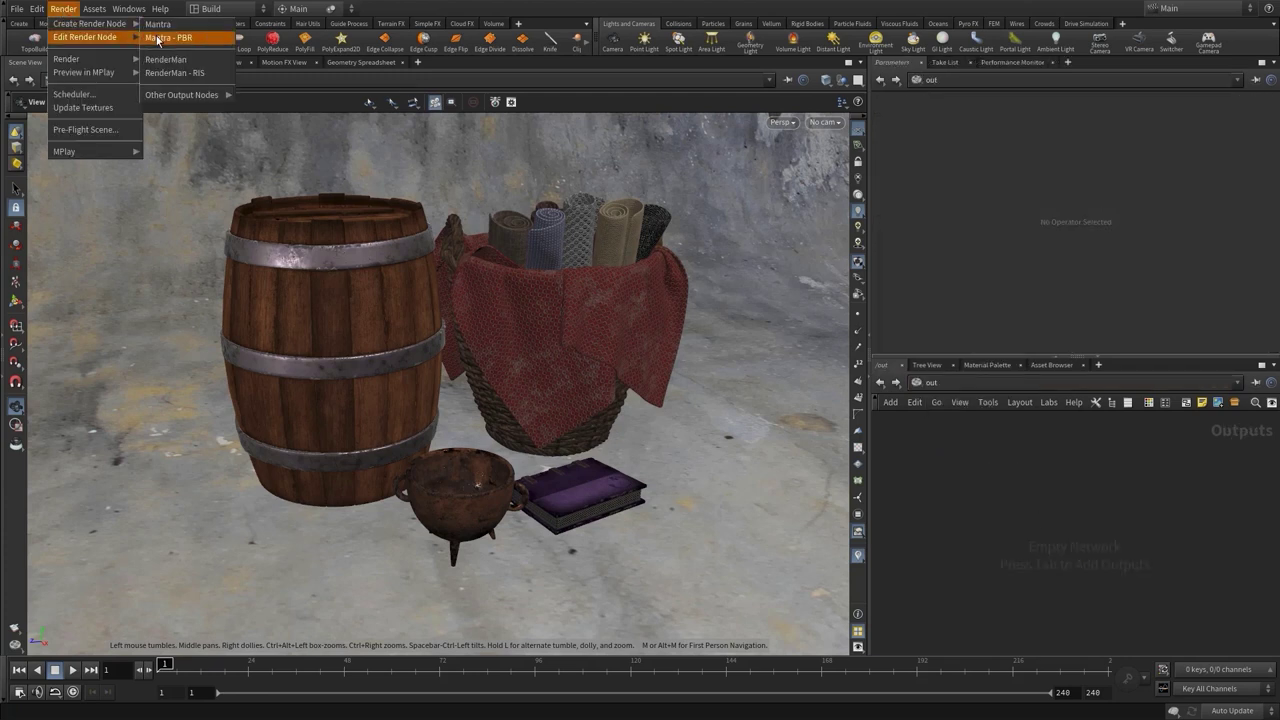
click(168, 37)
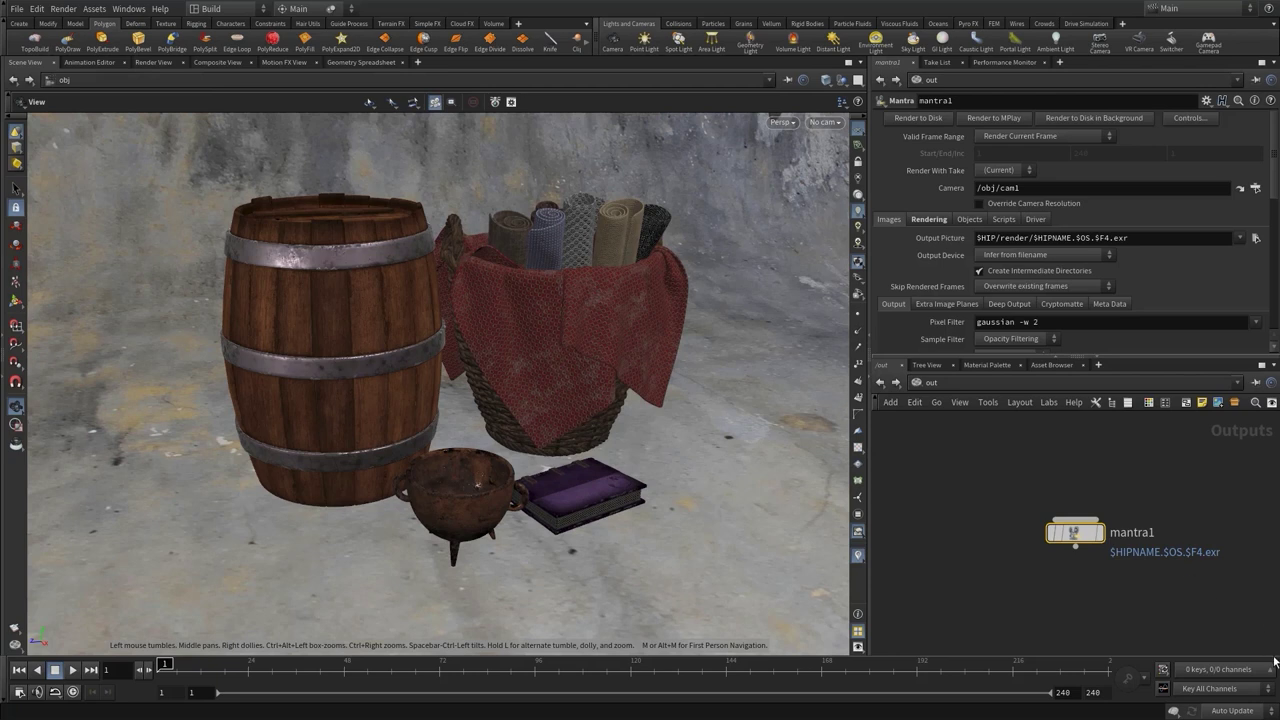
- Add a Karma render node below the Mantra node in the out network, test-render it to MPlay and close the render window
mouse_move(1078, 540)
drag(1080, 541, 1066, 545)
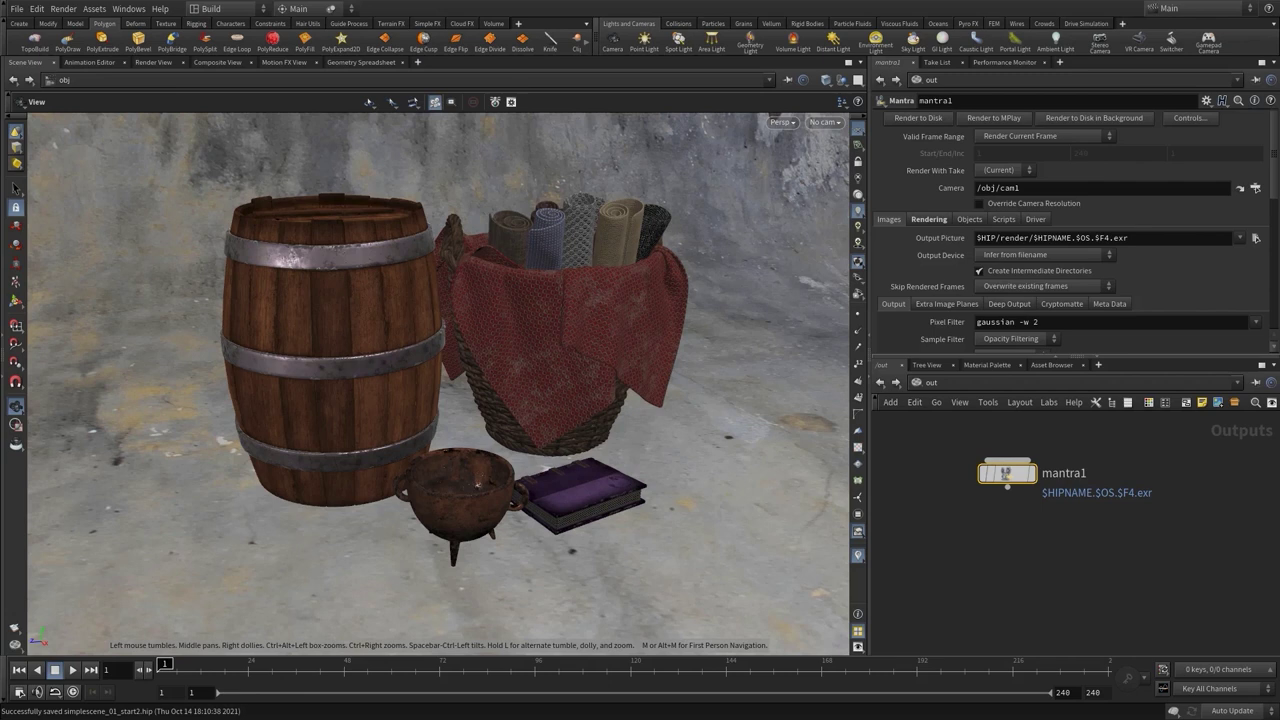
click(1004, 581)
key(Tab)
text(k)
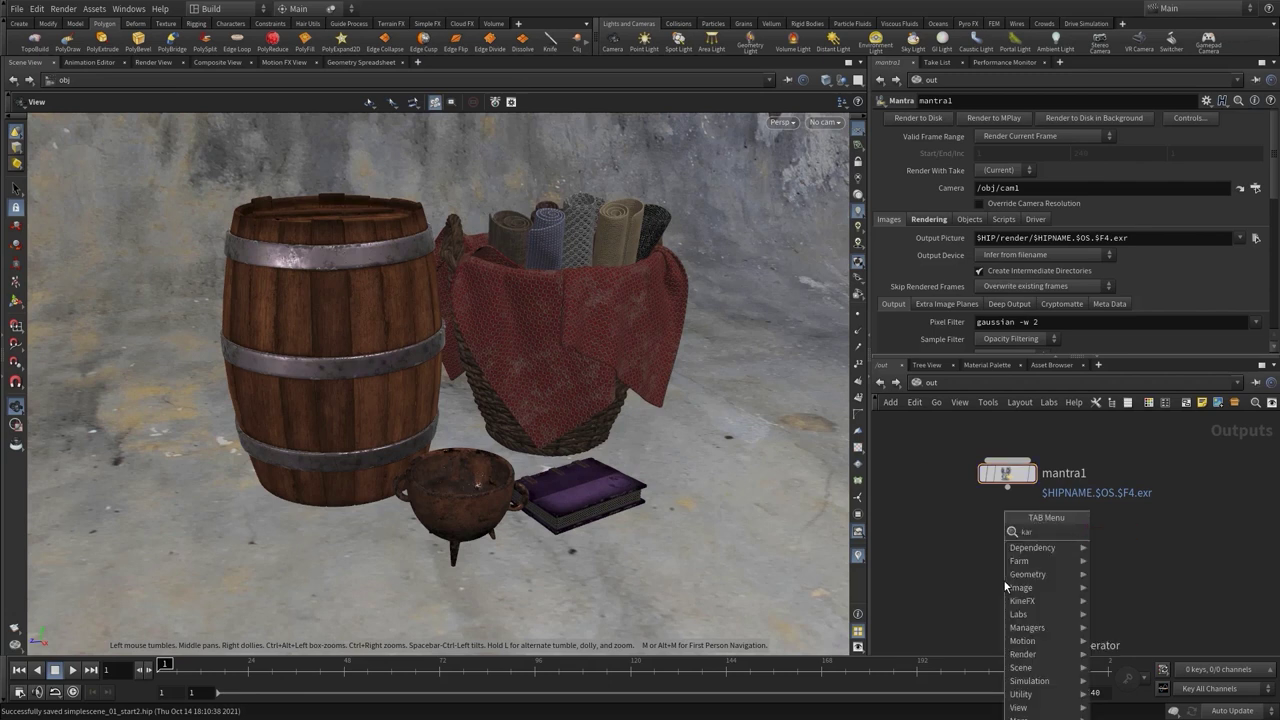
key(Return)
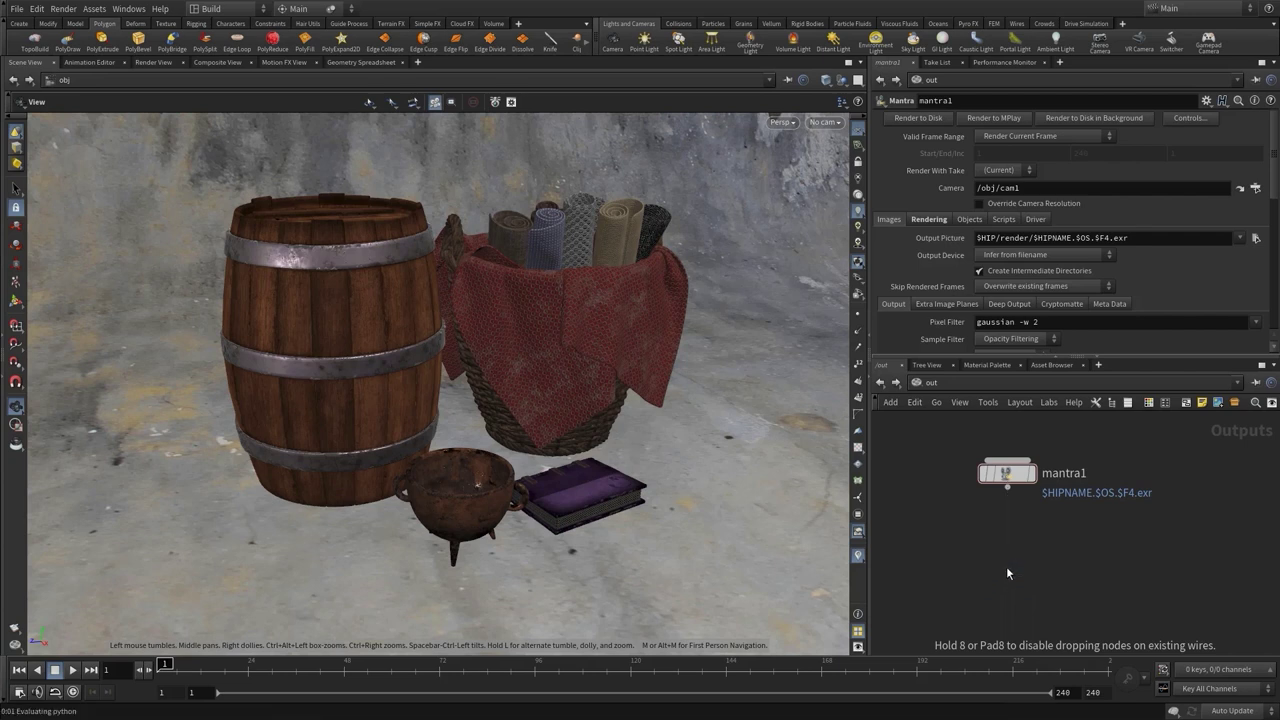
click(1007, 571)
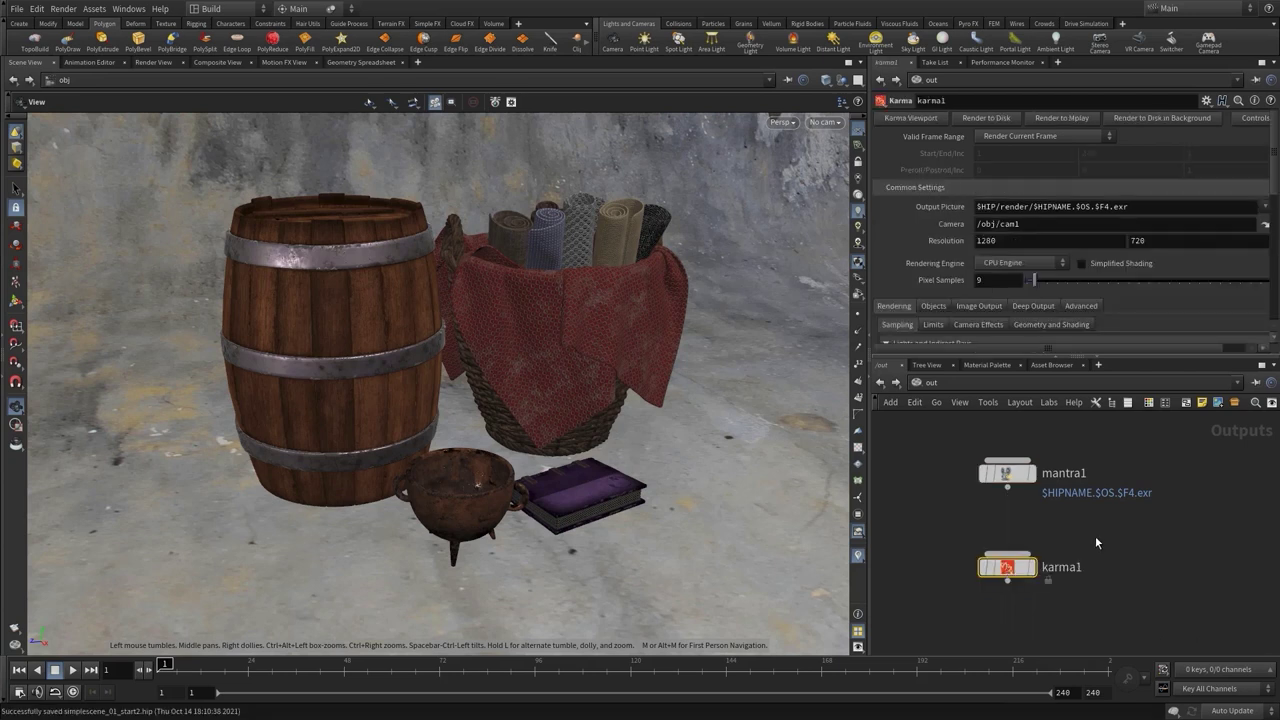
click(1059, 119)
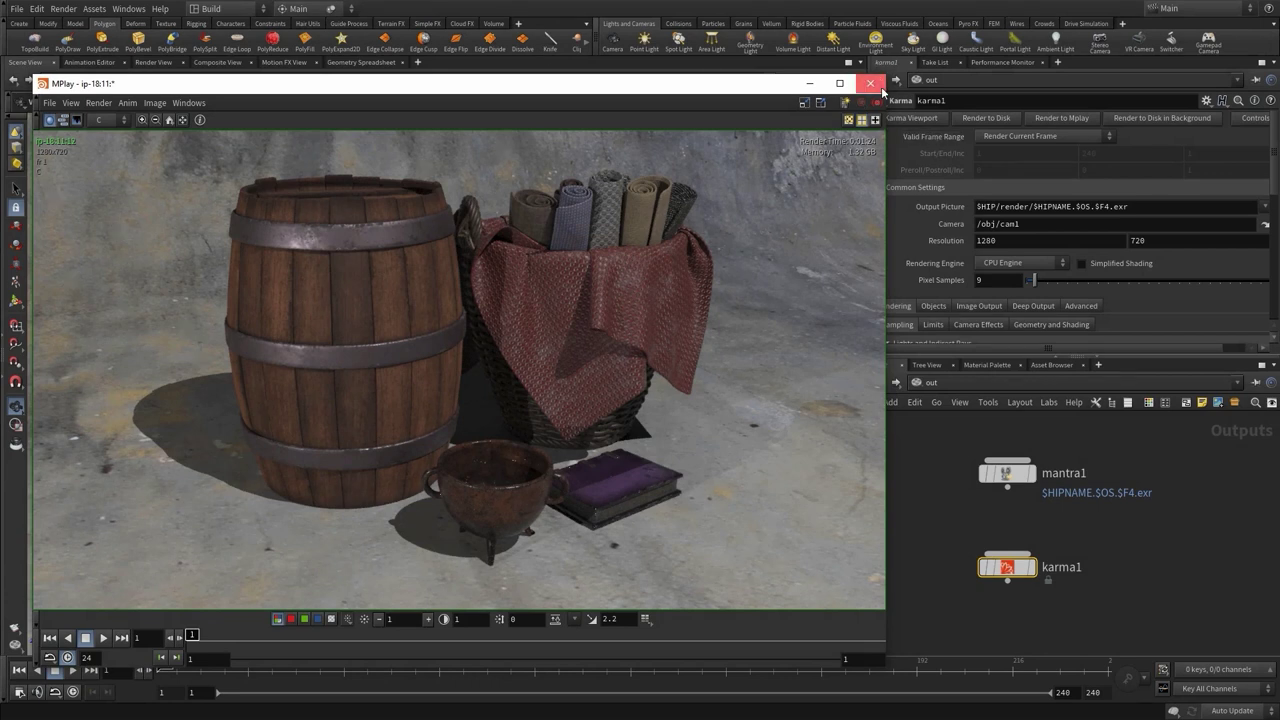
click(881, 87)
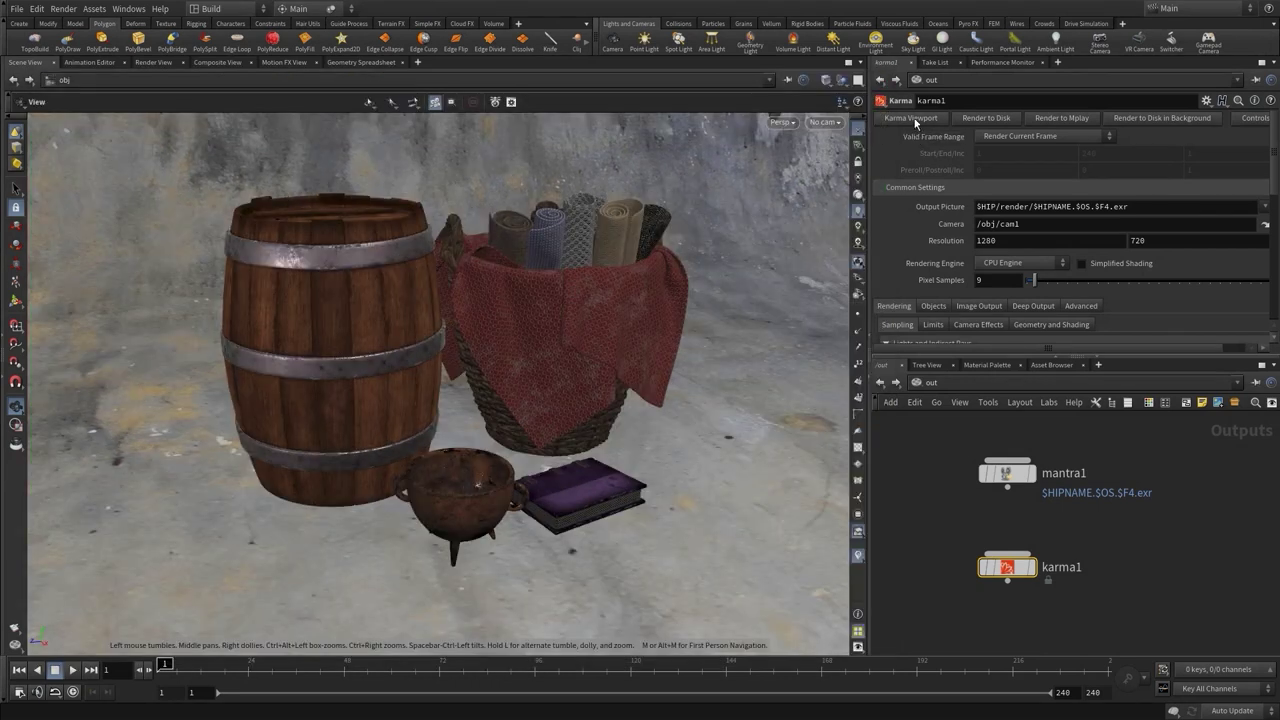
- Open the Karma Viewport from the Karma node, switch its view to the Karma renderer and inspect the props from other angles
click(911, 118)
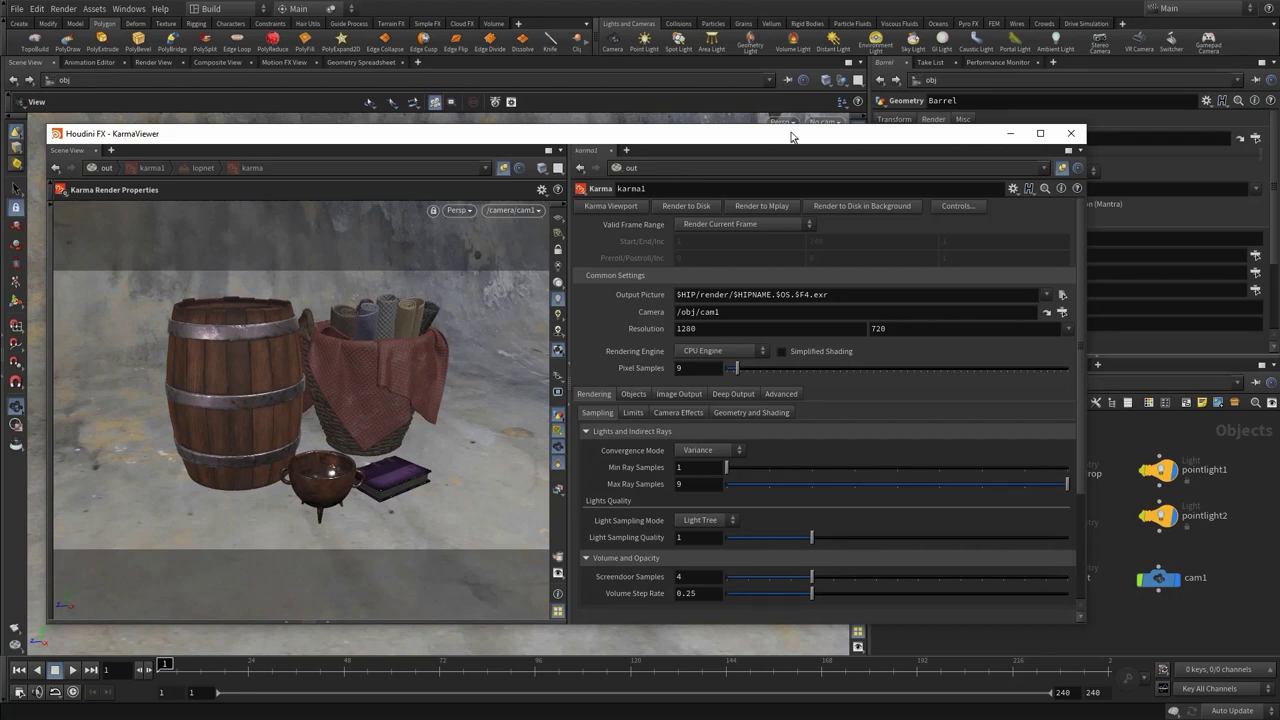
click(456, 212)
click(468, 273)
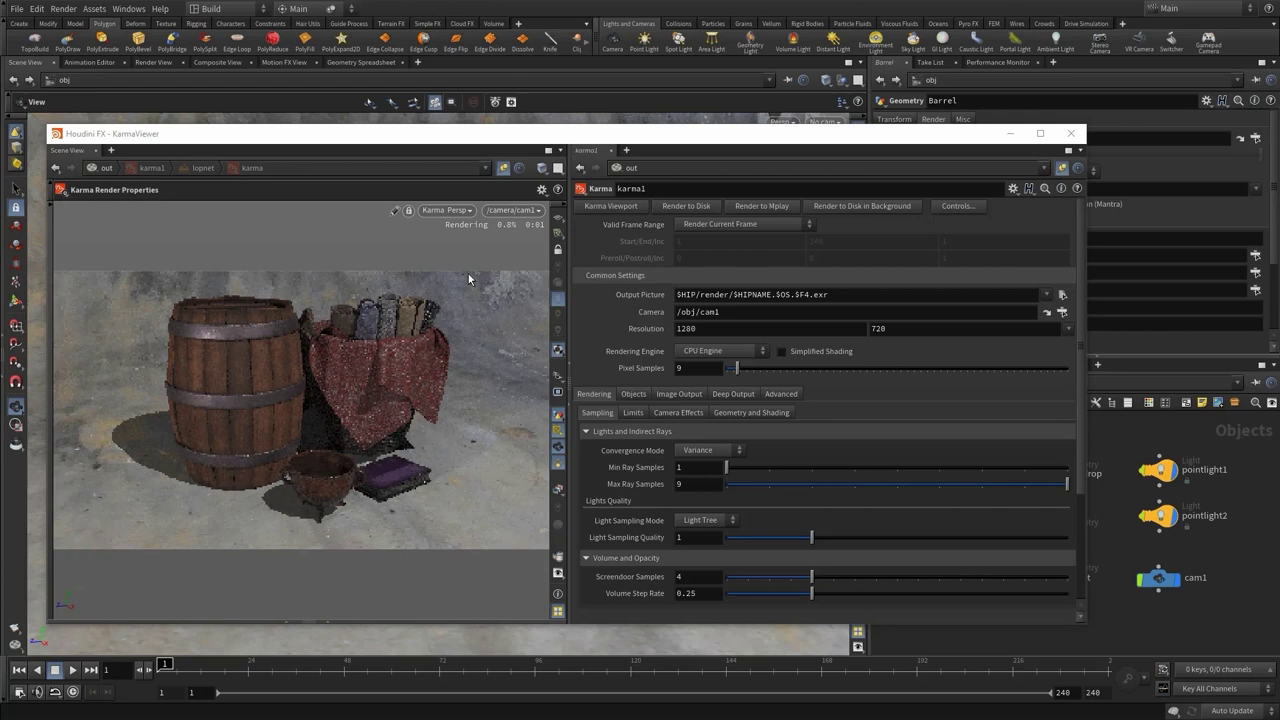
key(Escape)
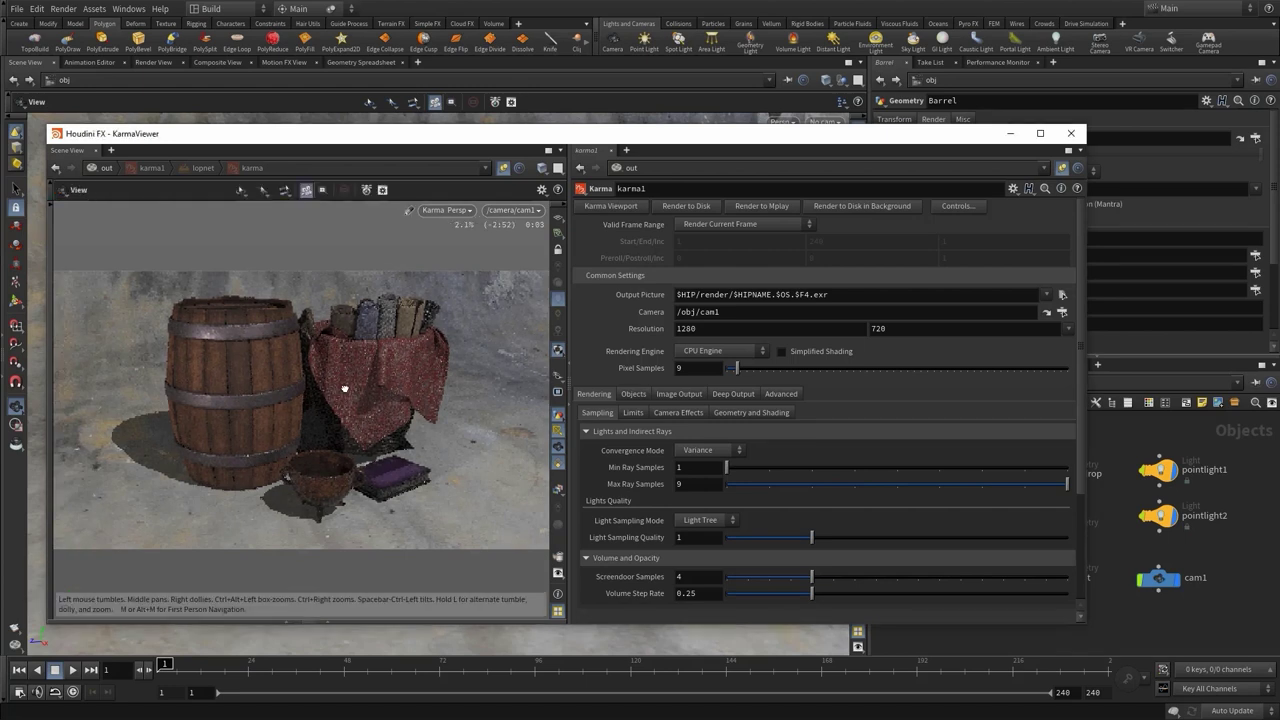
drag(342, 382, 413, 398)
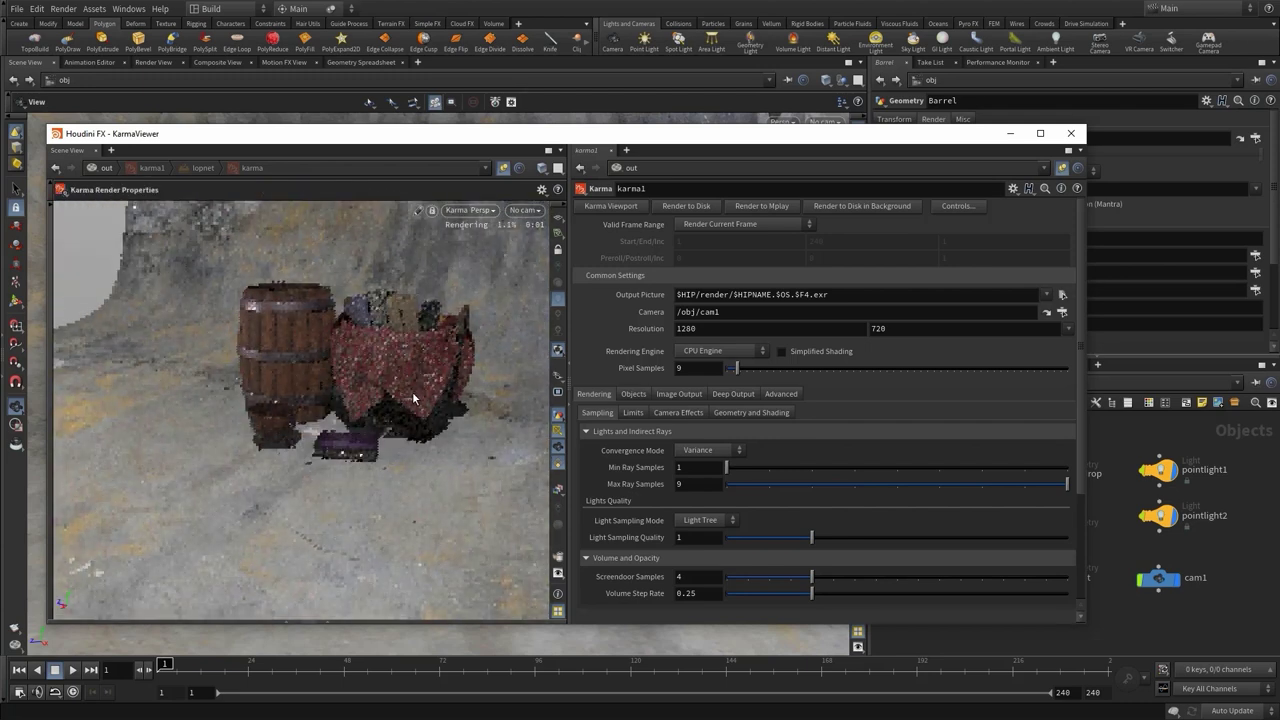
drag(343, 363, 432, 380)
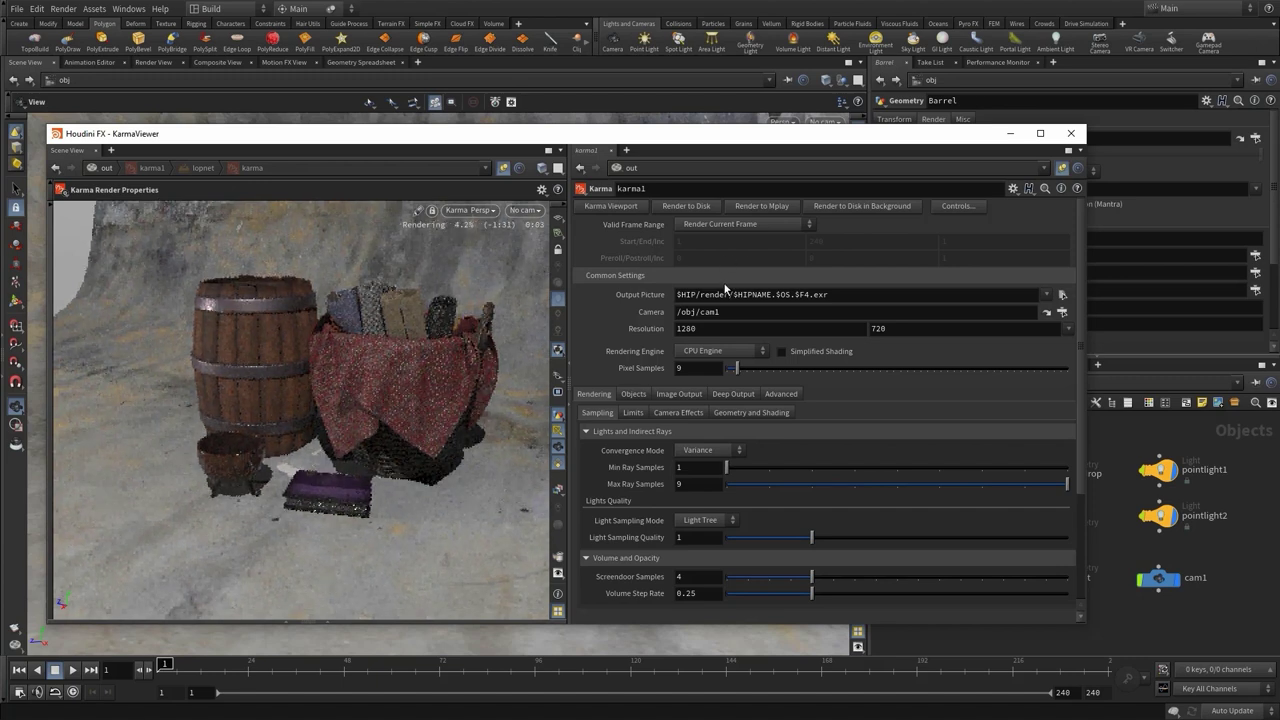
- Set the Karma node's rendering engine to XPU Engine (Alpha), check the props in the Karma viewer and close the viewer
click(712, 351)
click(706, 377)
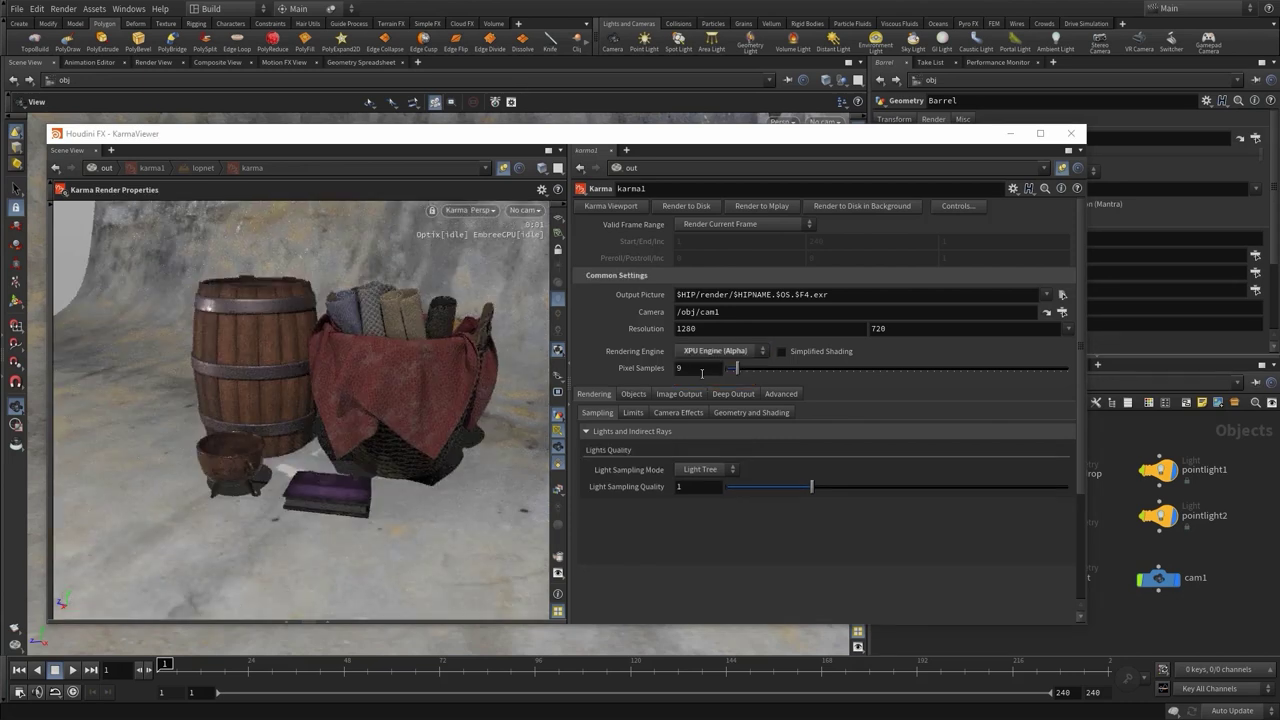
drag(300, 392, 392, 357)
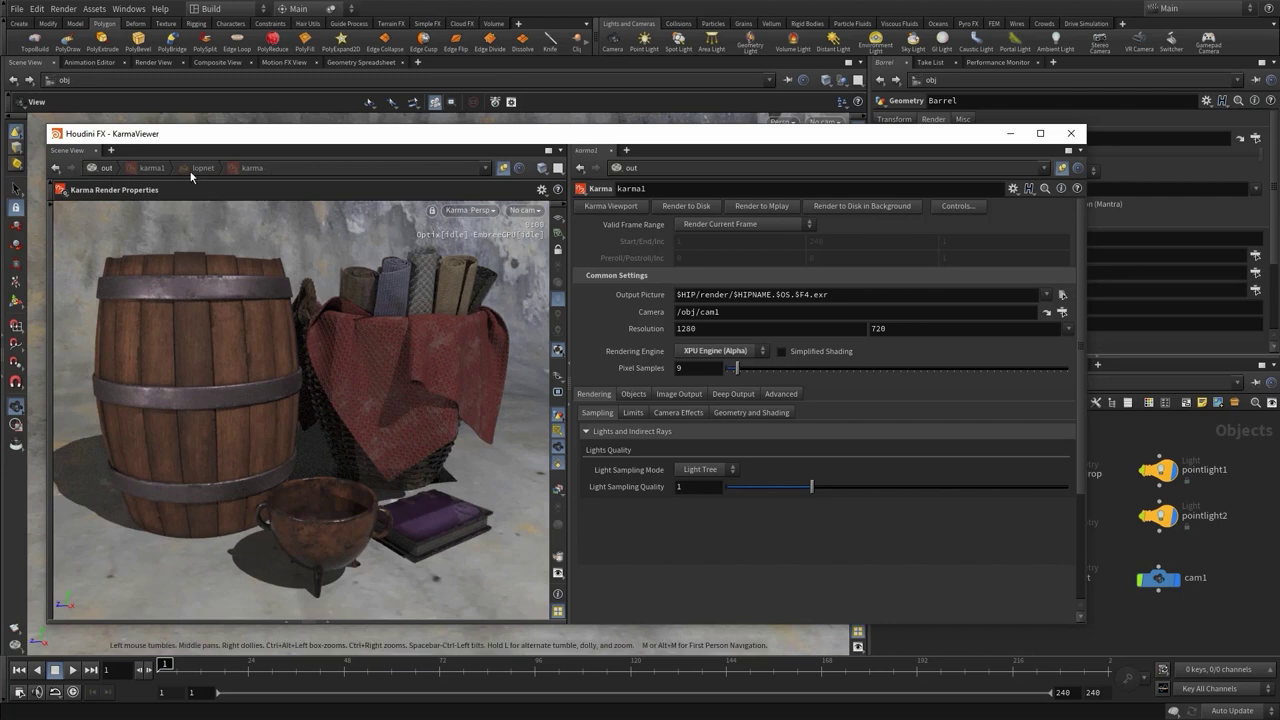
click(1069, 133)
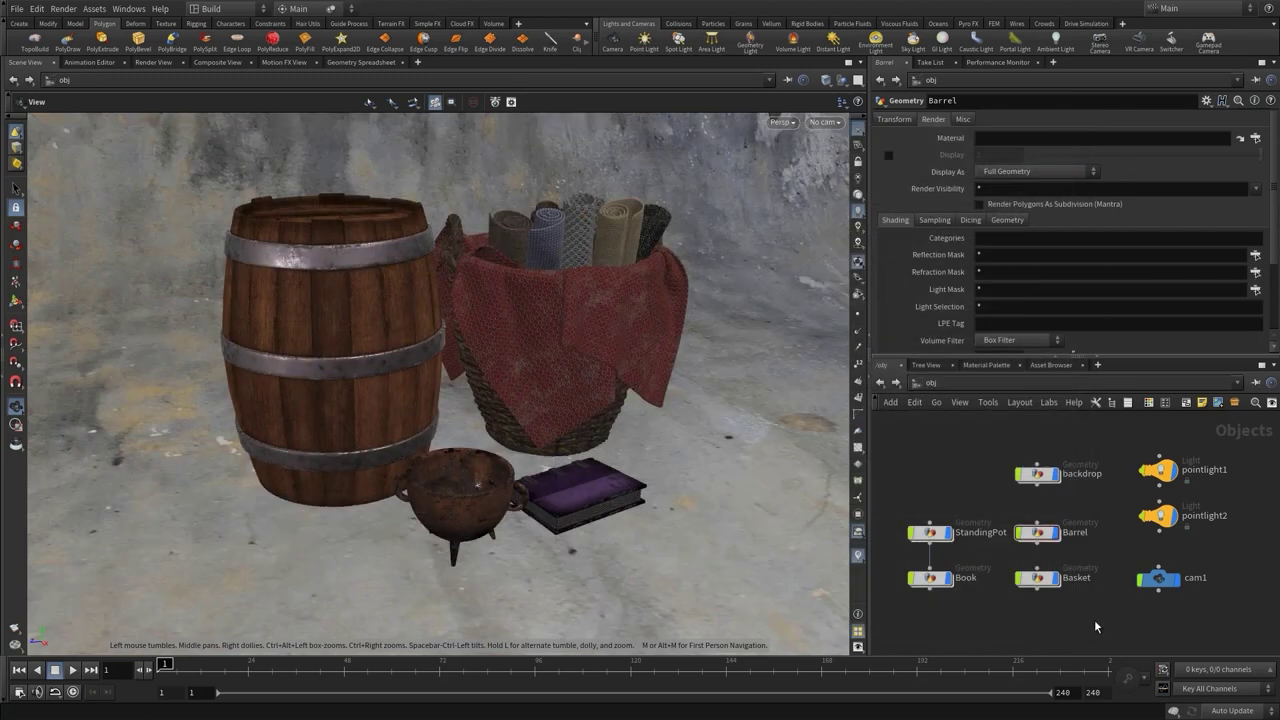
- Return to the out network, inspect the lopnet inside the Karma node and go back to the out level
click(940, 383)
click(958, 452)
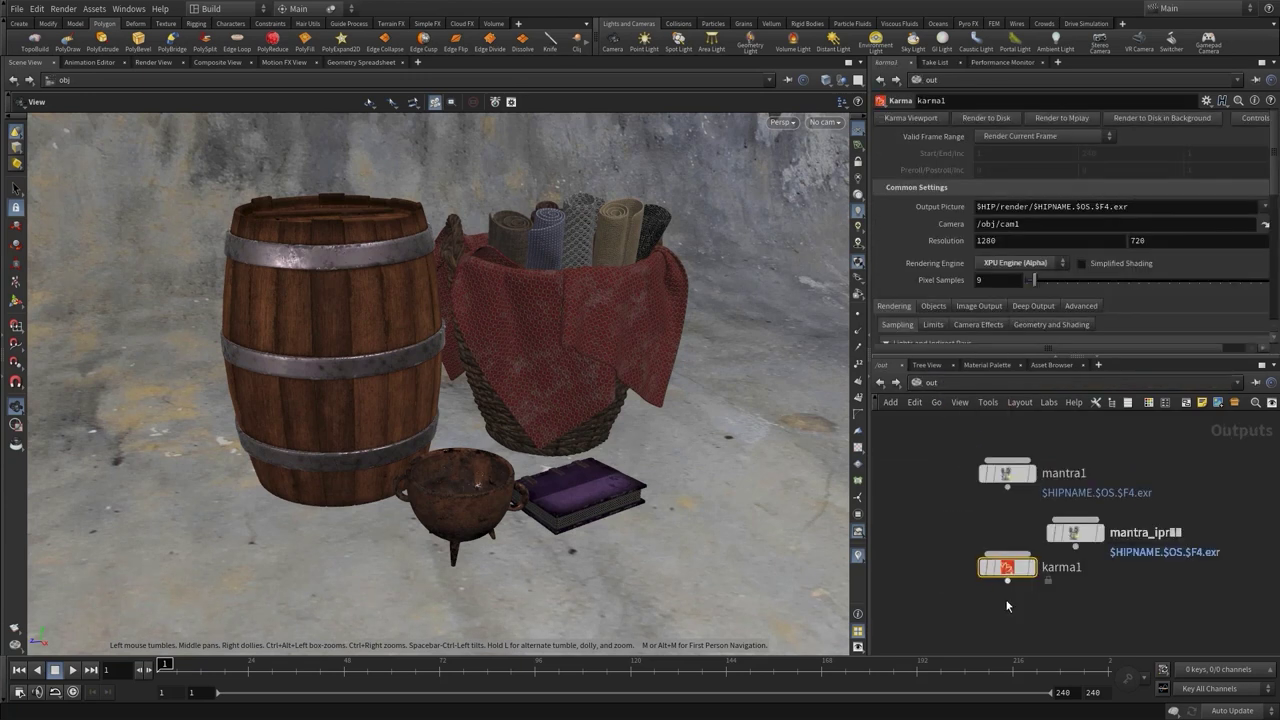
double_click(1008, 568)
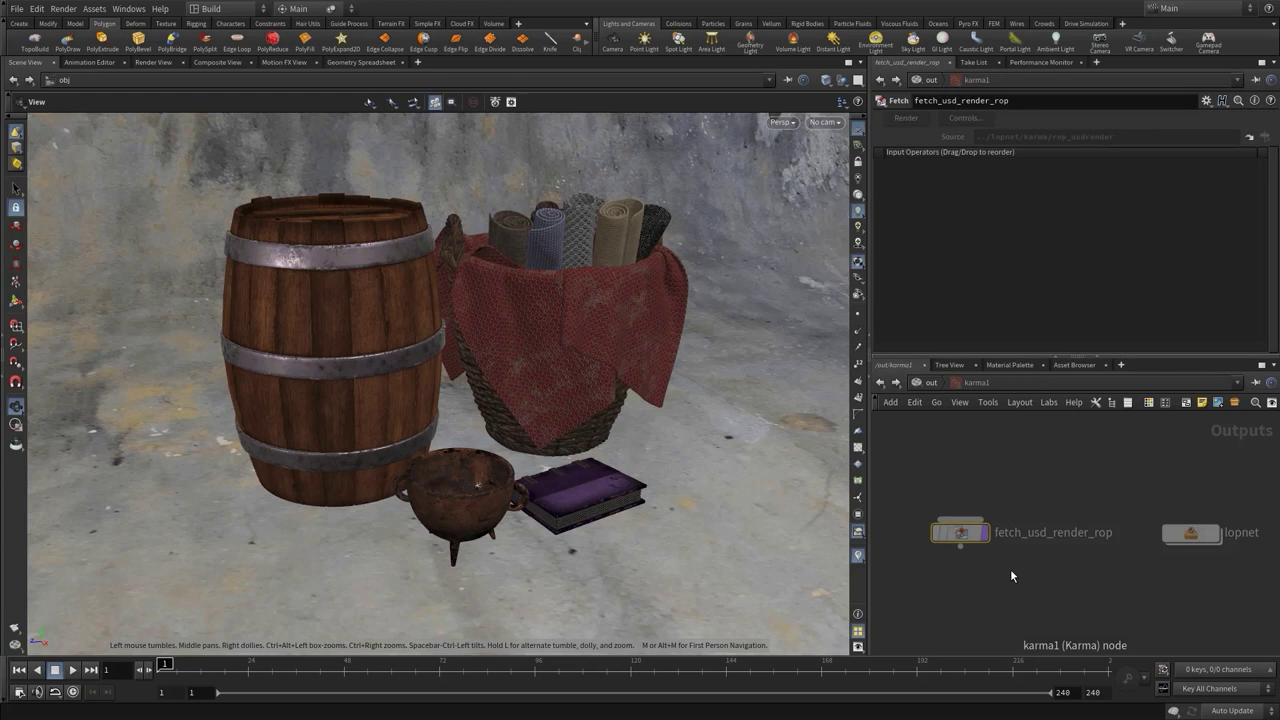
double_click(1141, 531)
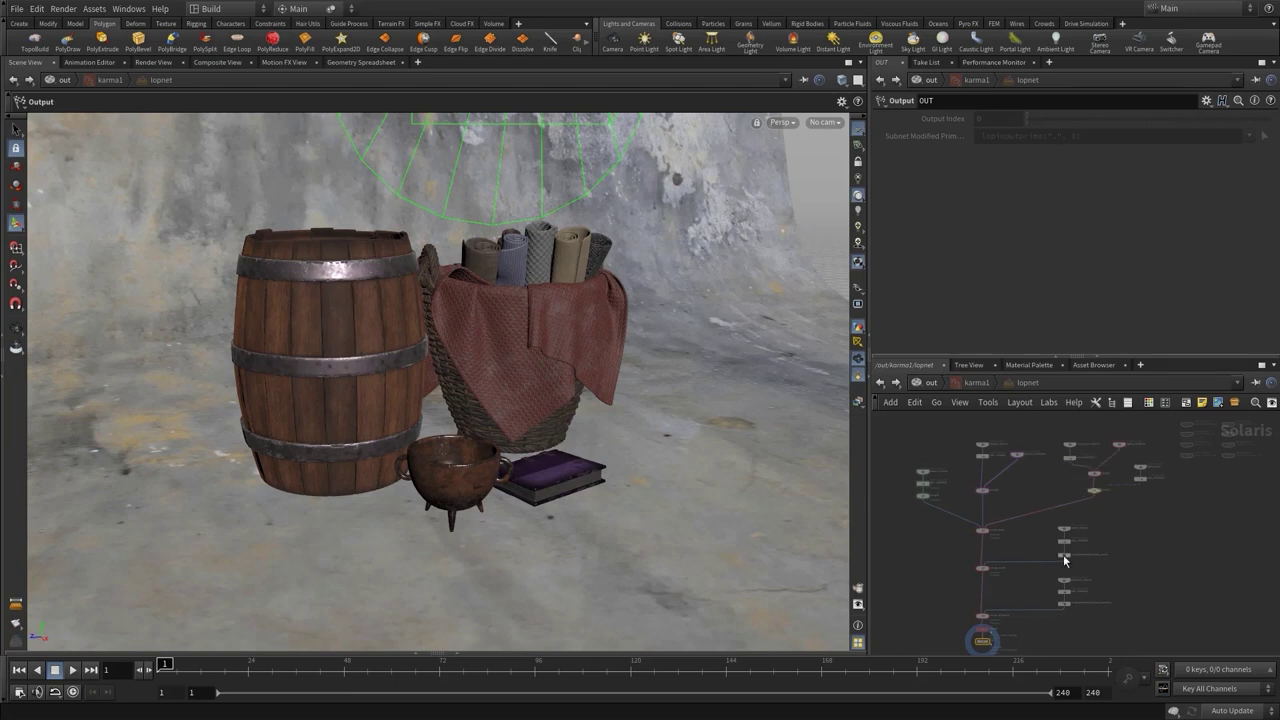
click(931, 382)
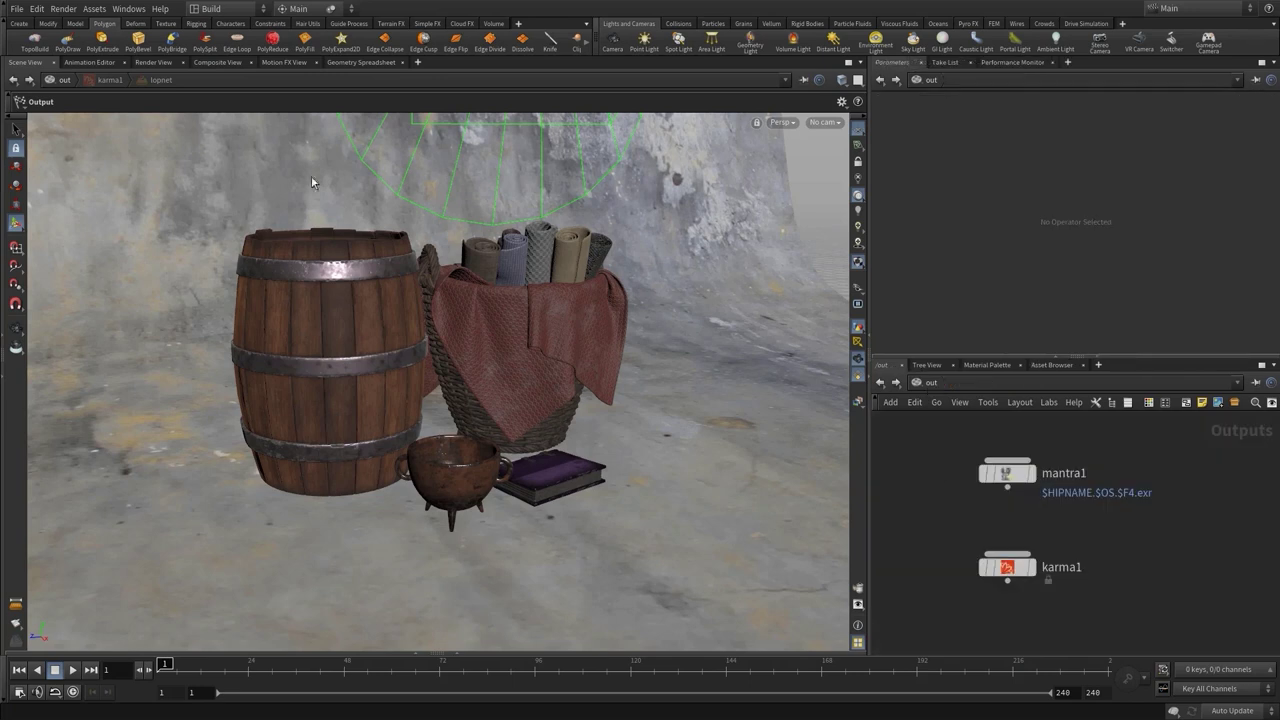
- Switch to the Solaris desktop and place a Scene Import (All) node in the empty stage network
click(211, 9)
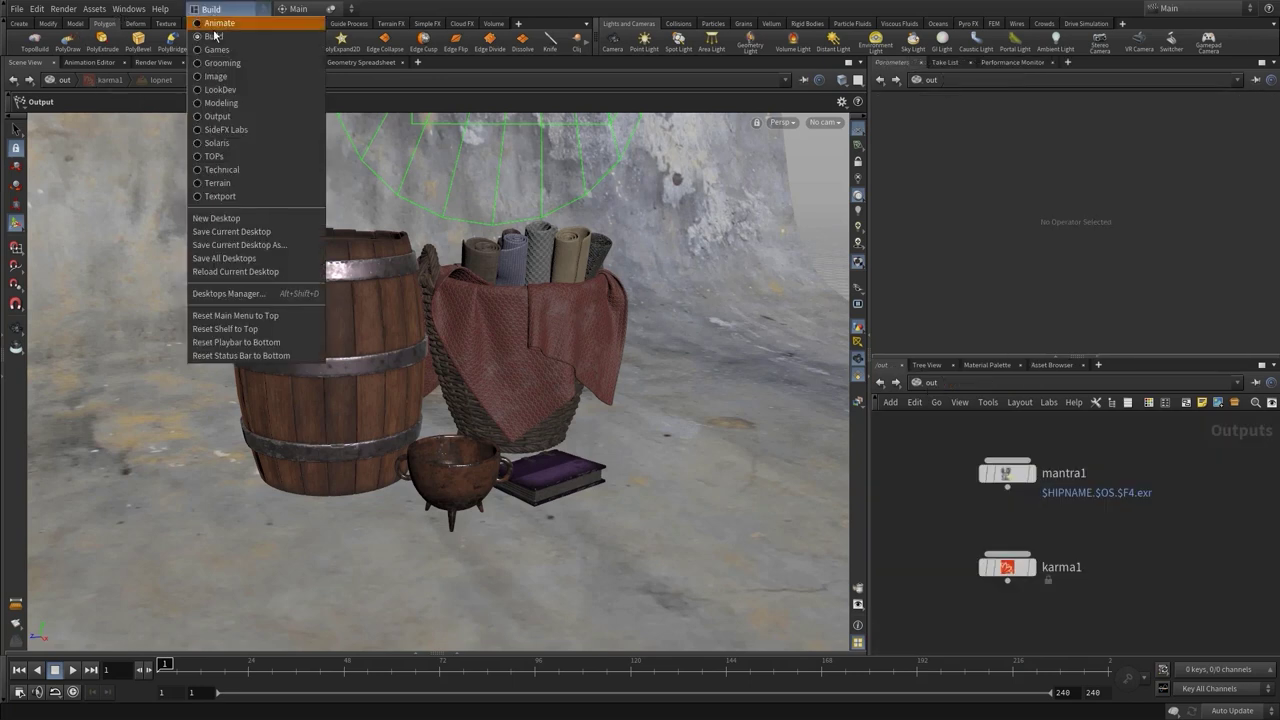
click(233, 141)
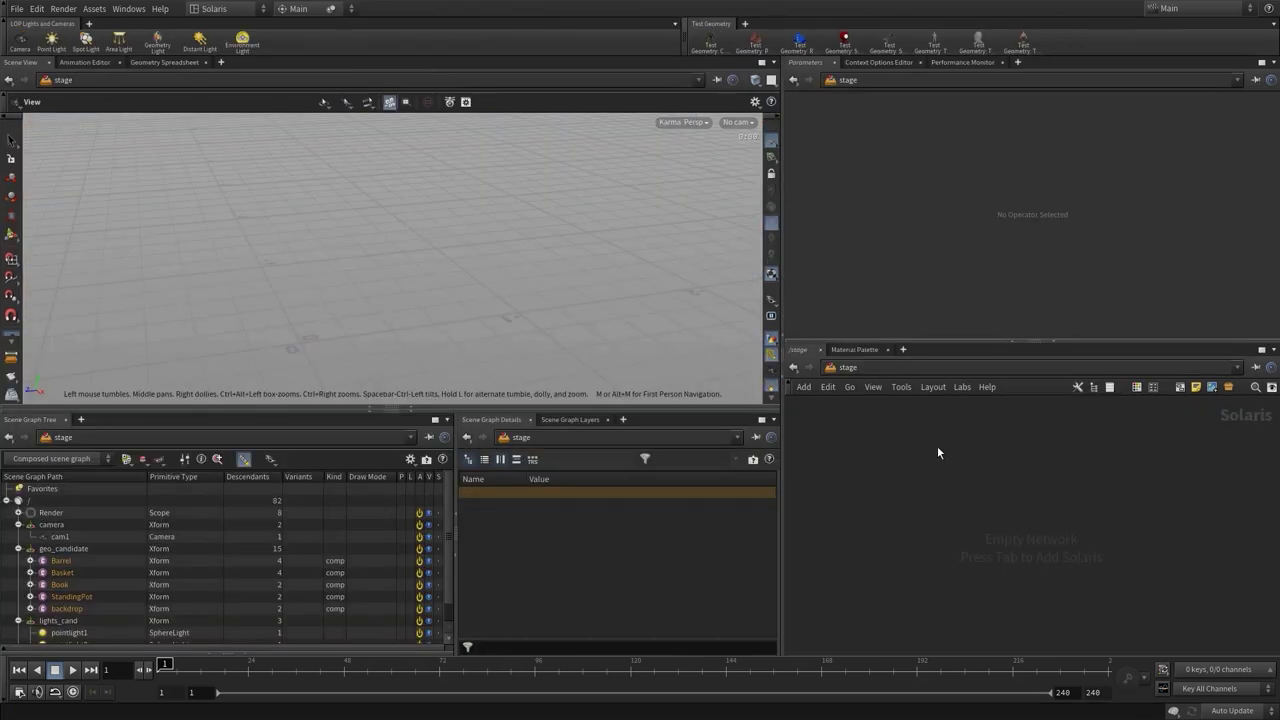
key(Tab)
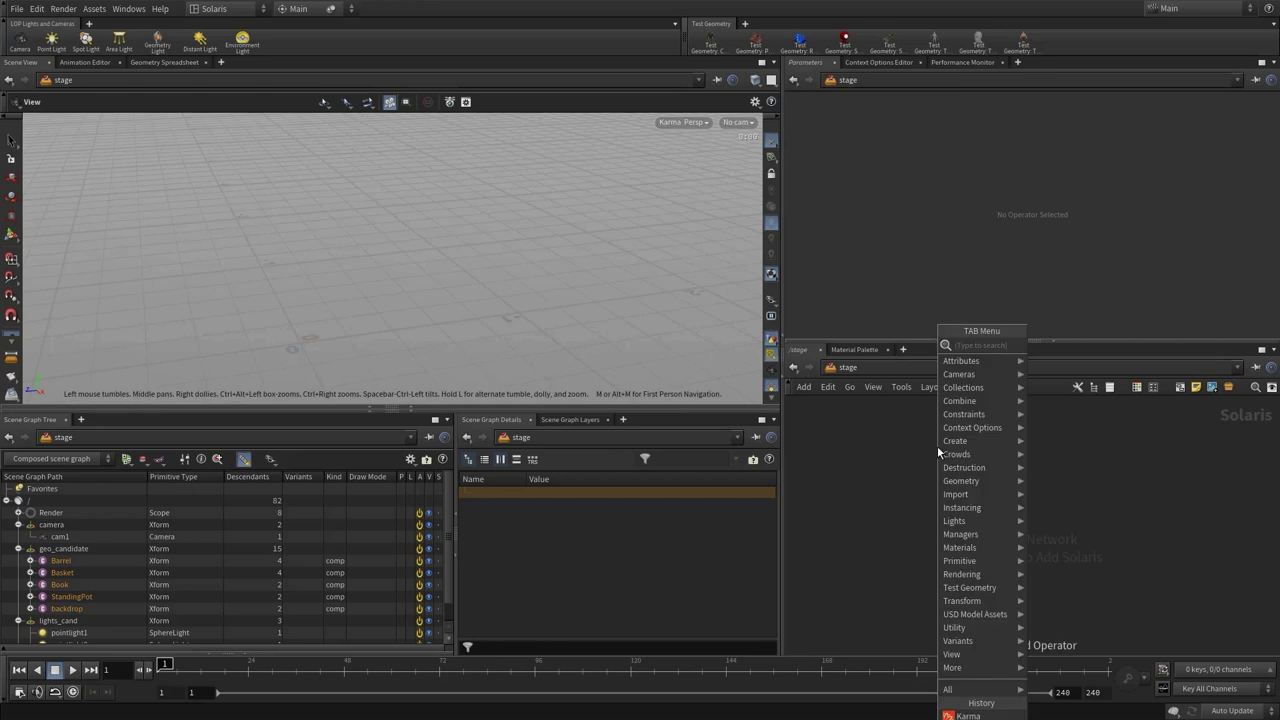
text(scene)
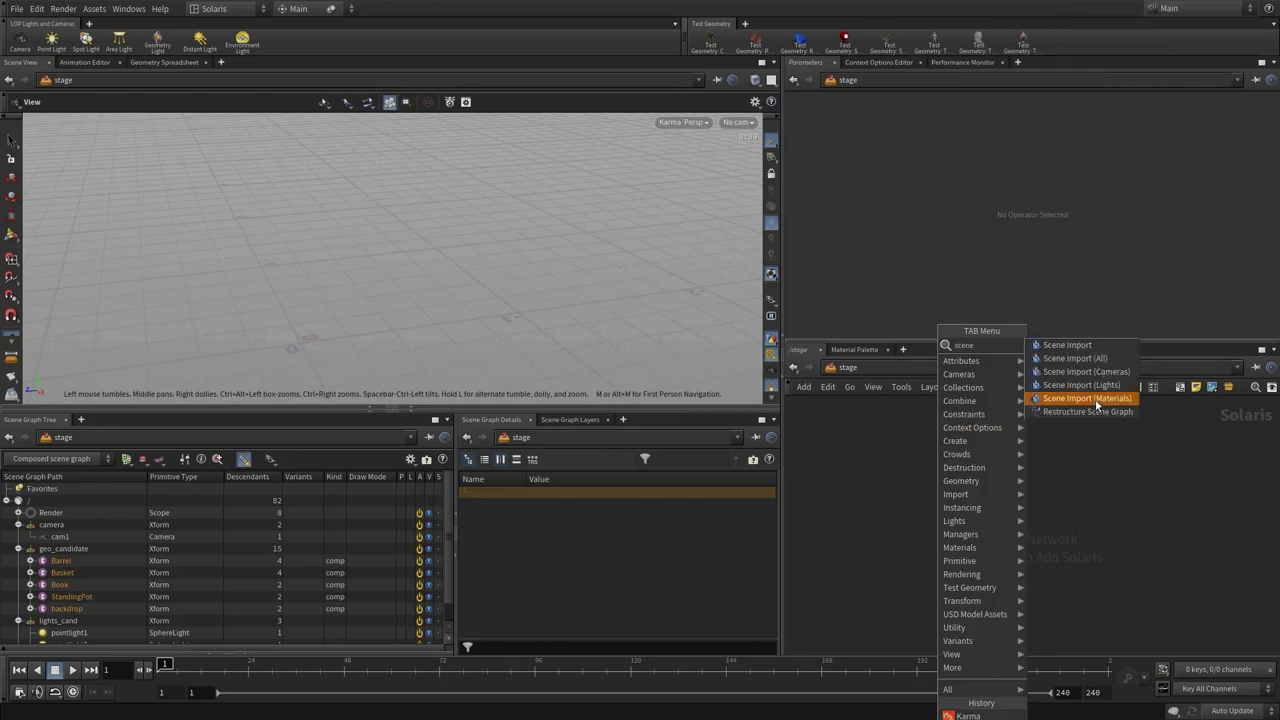
click(1083, 362)
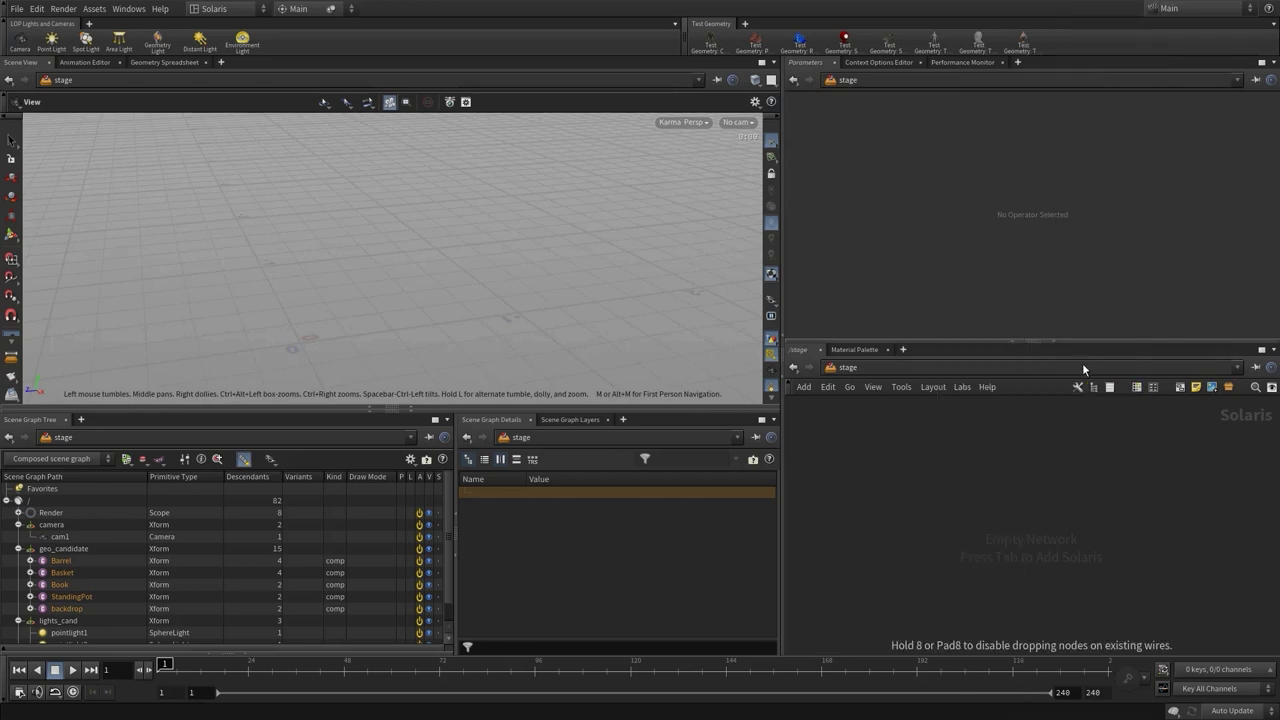
click(983, 470)
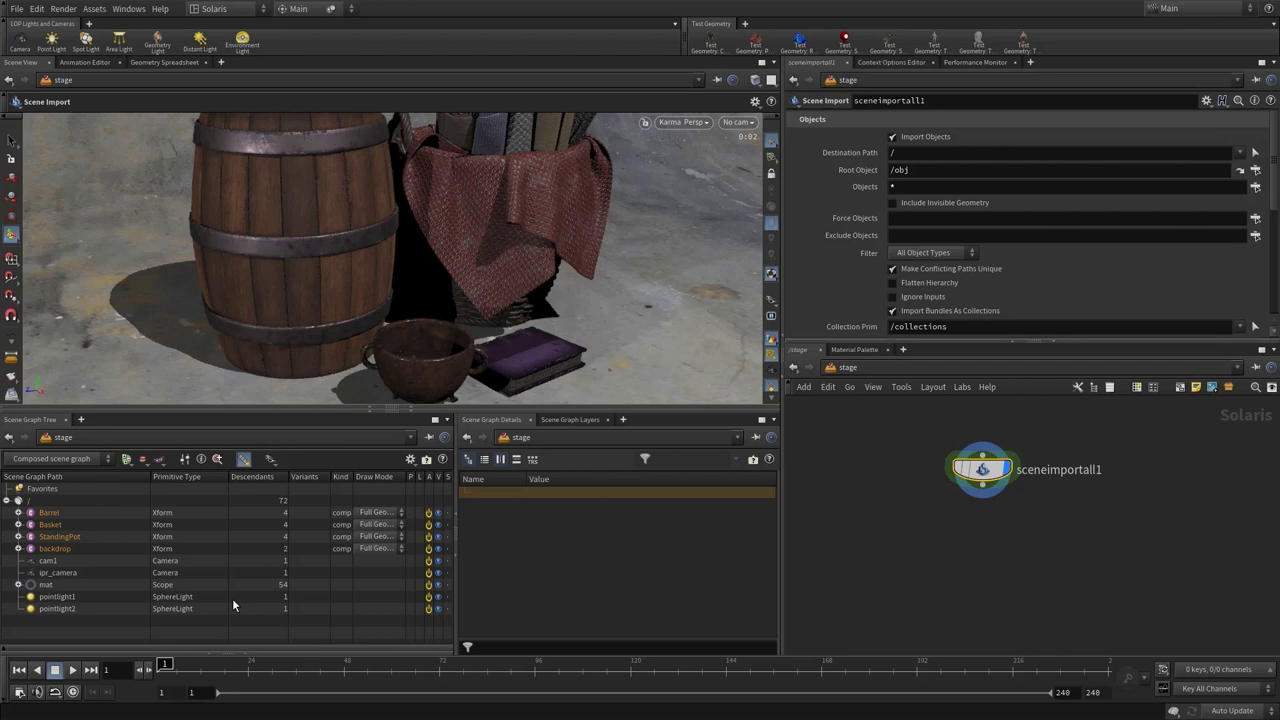
- Set the Solaris viewport's Karma rendering engine to XPU Engine (Alpha) and preview the imported props with it
key(Escape)
drag(500, 206, 443, 223)
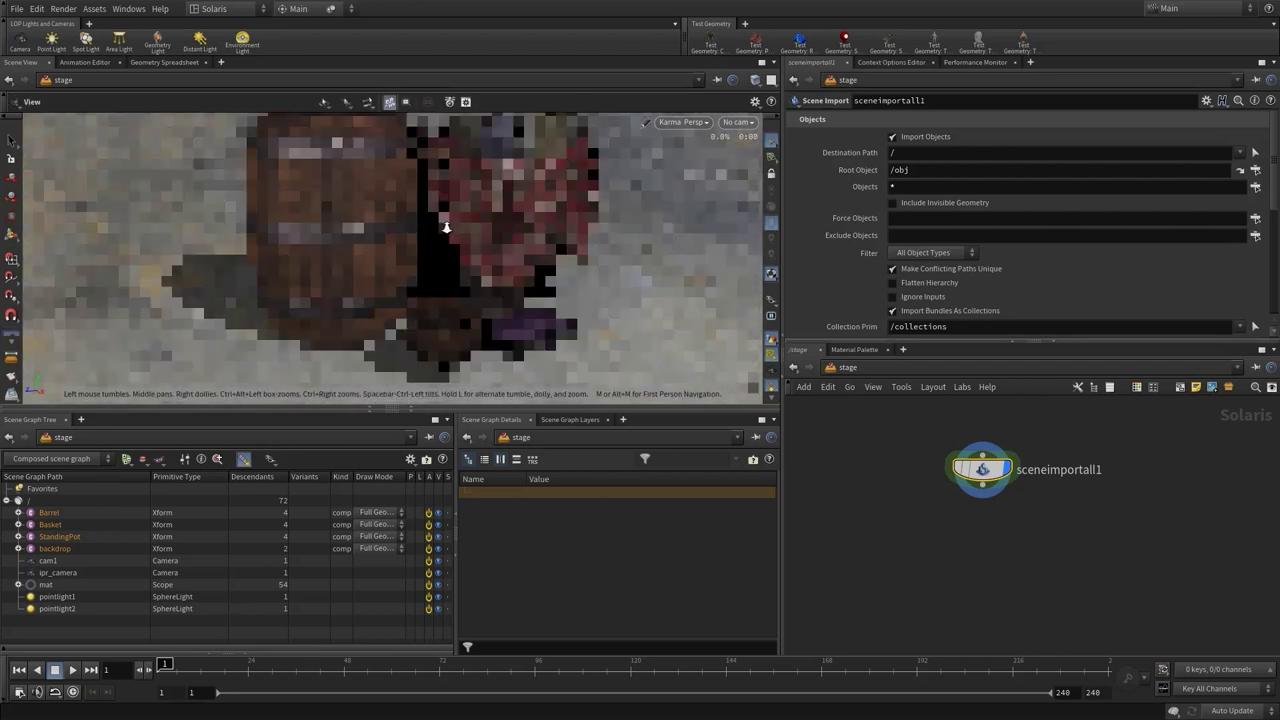
key(Return)
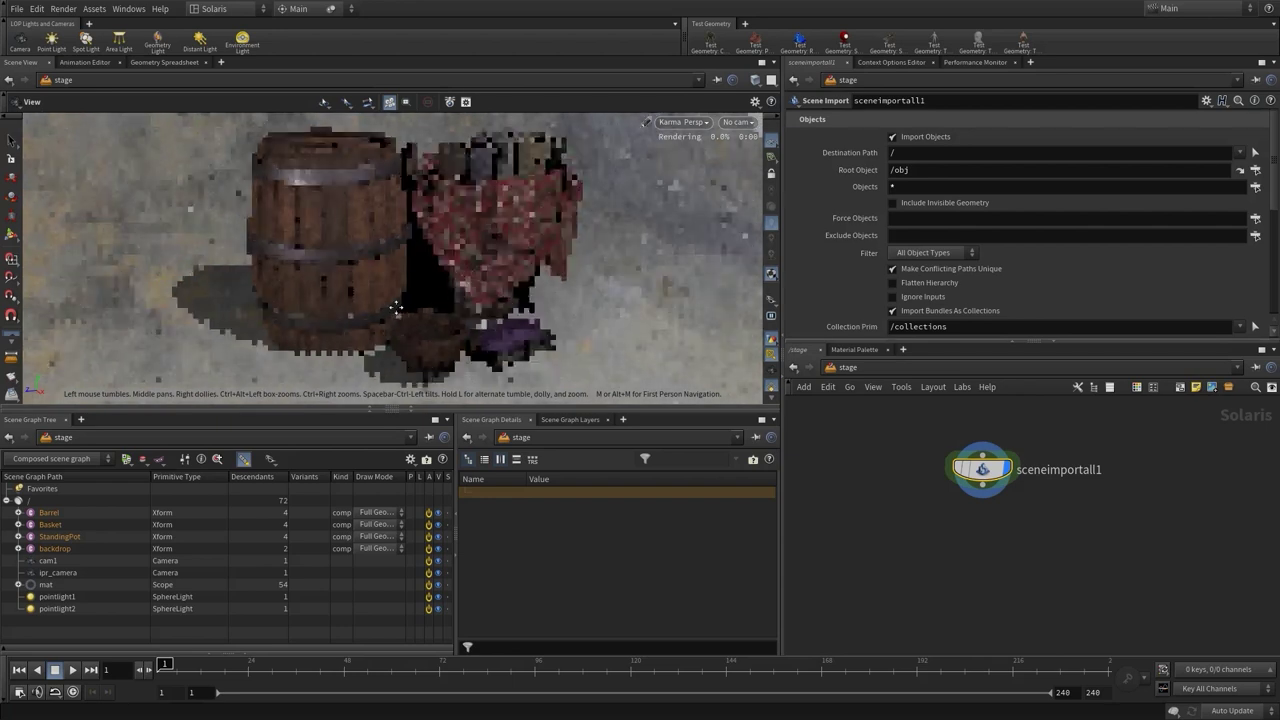
alt+drag(482, 287, 466, 265)
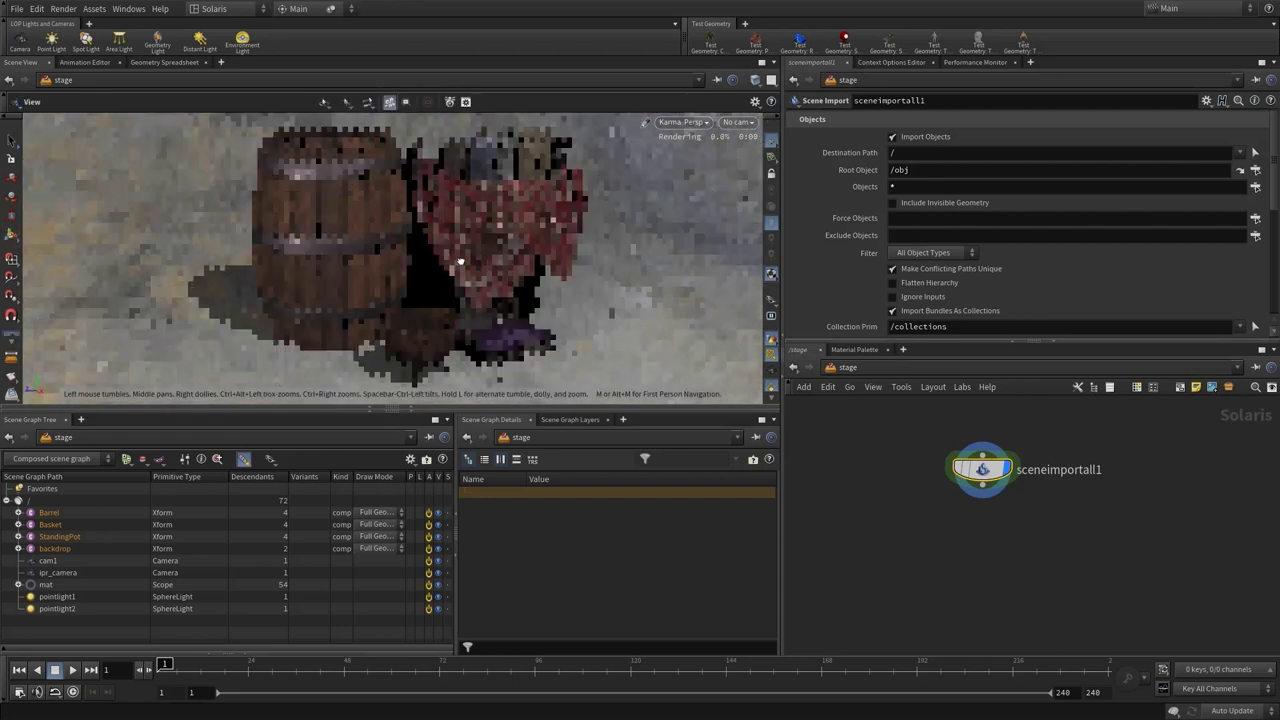
key(d)
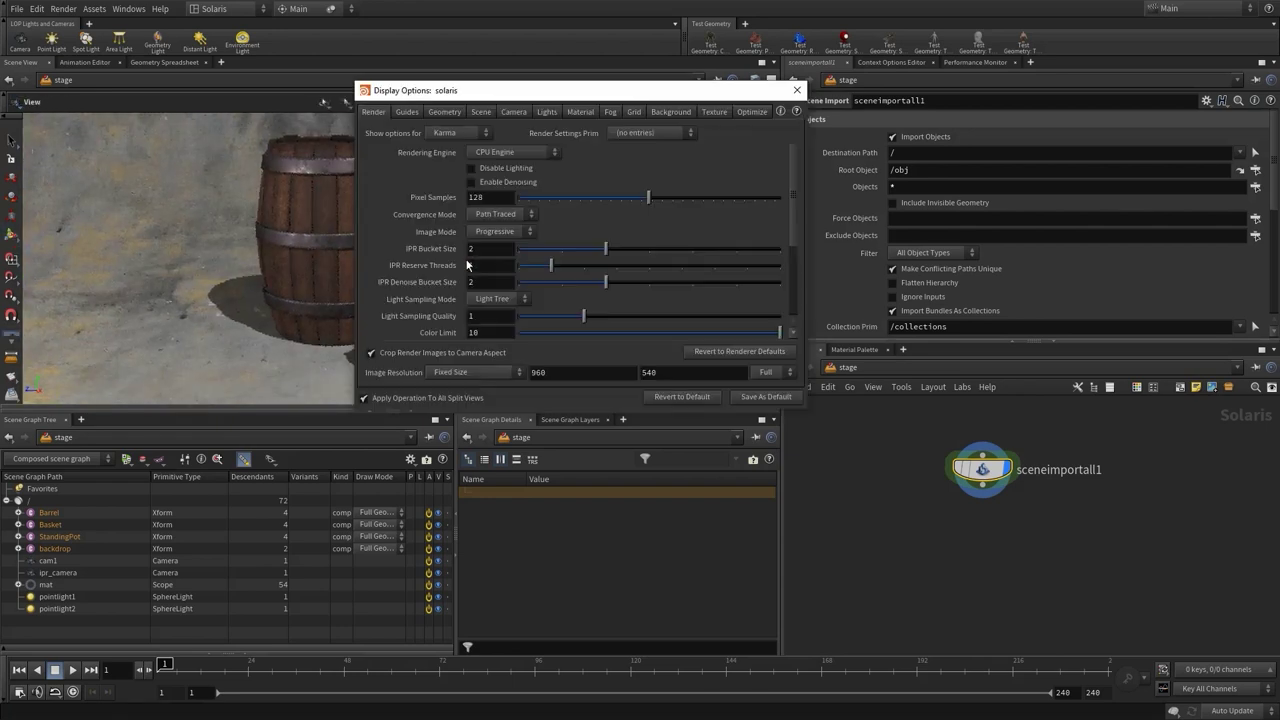
click(489, 153)
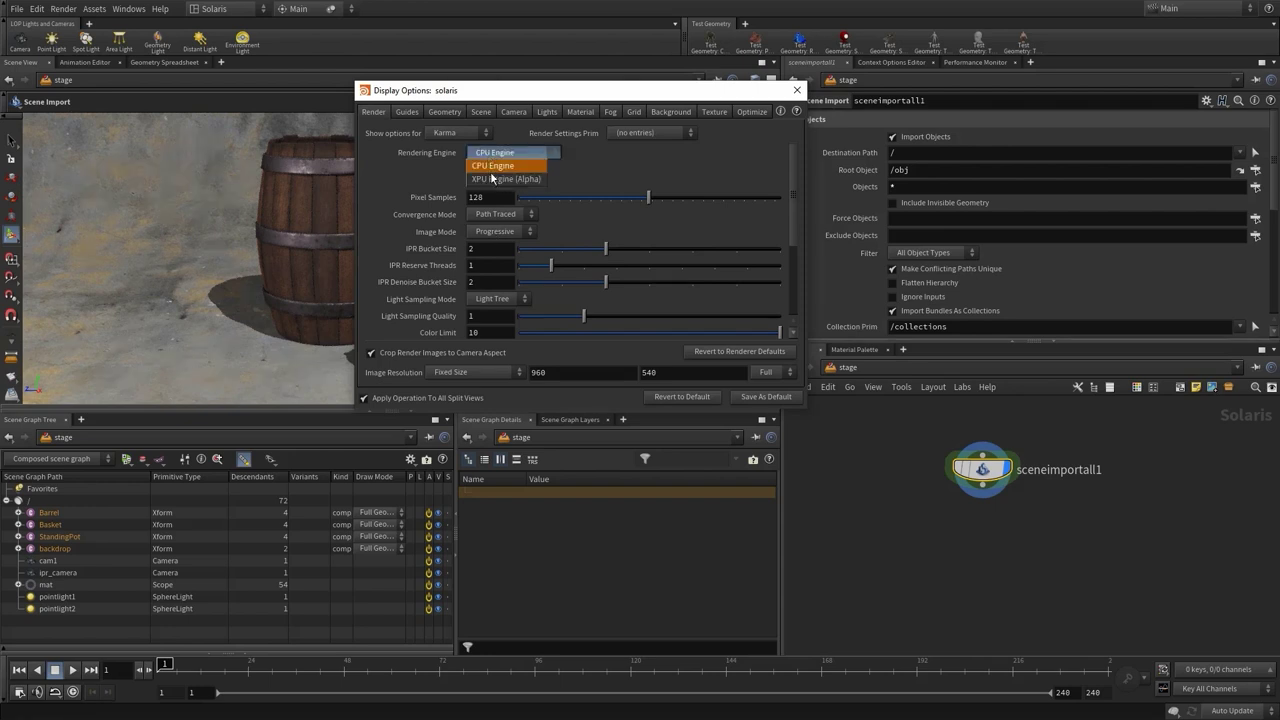
click(495, 179)
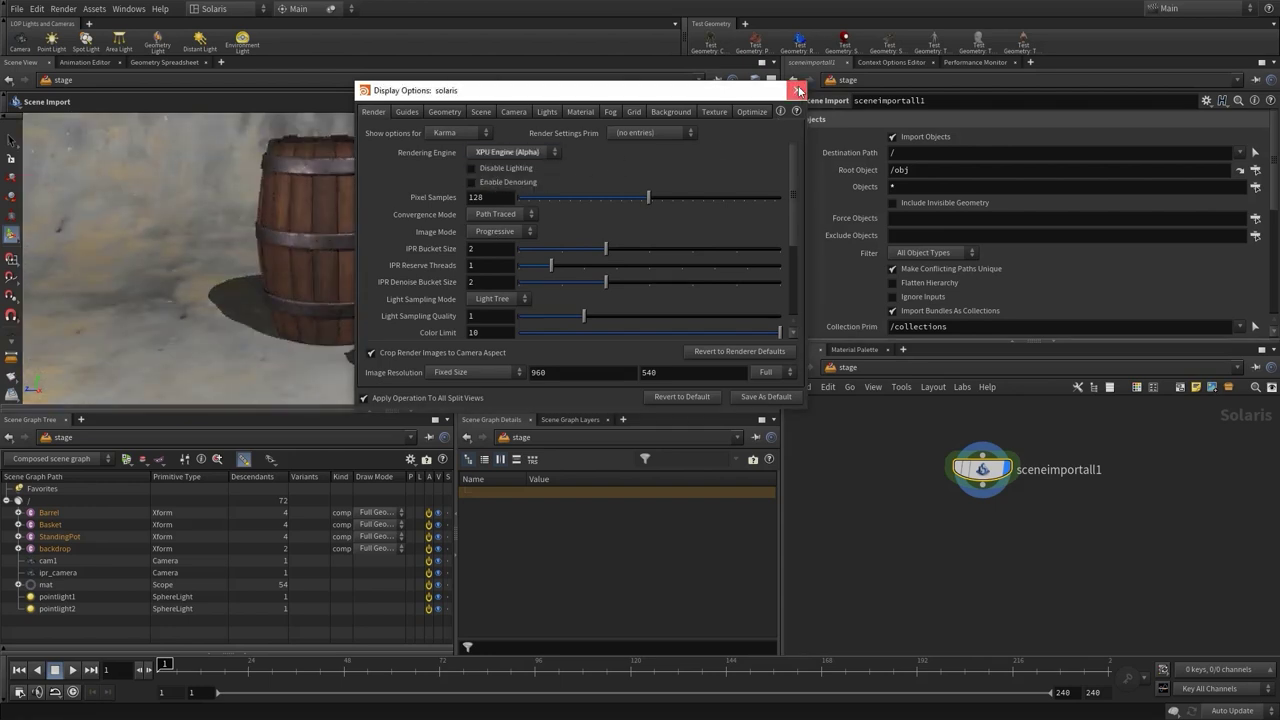
click(799, 91)
drag(451, 287, 486, 263)
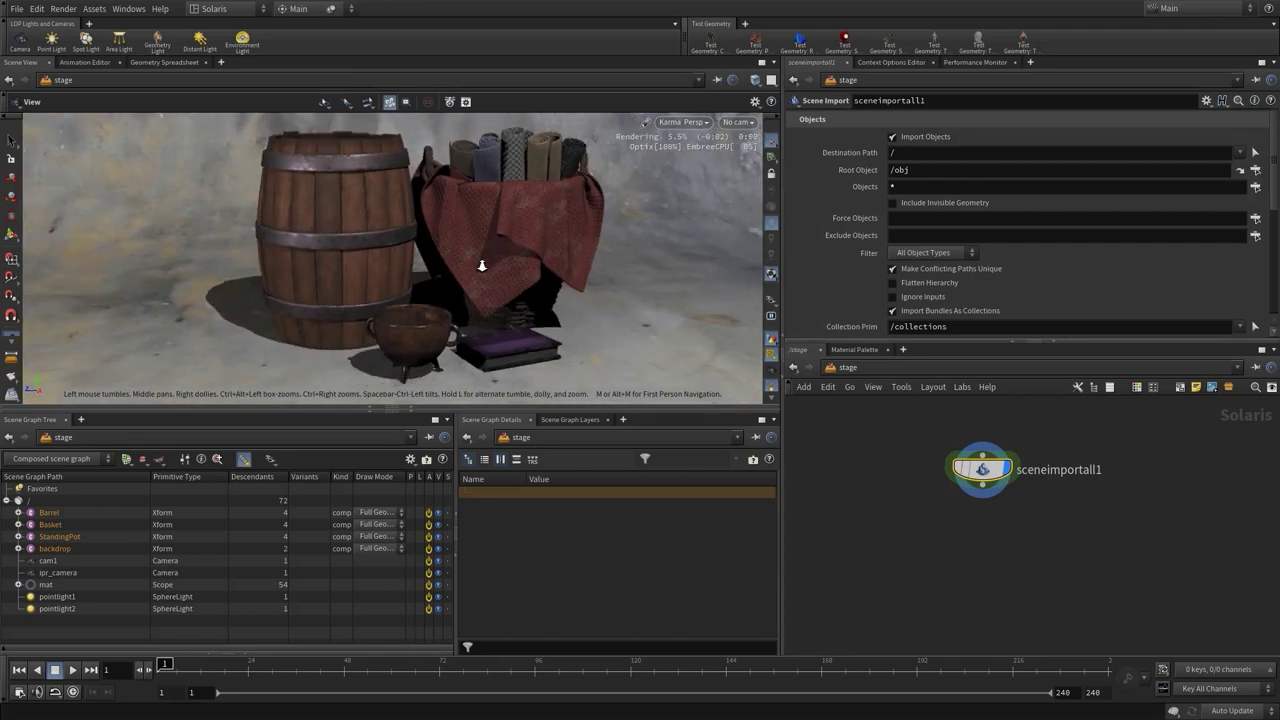
key(Return)
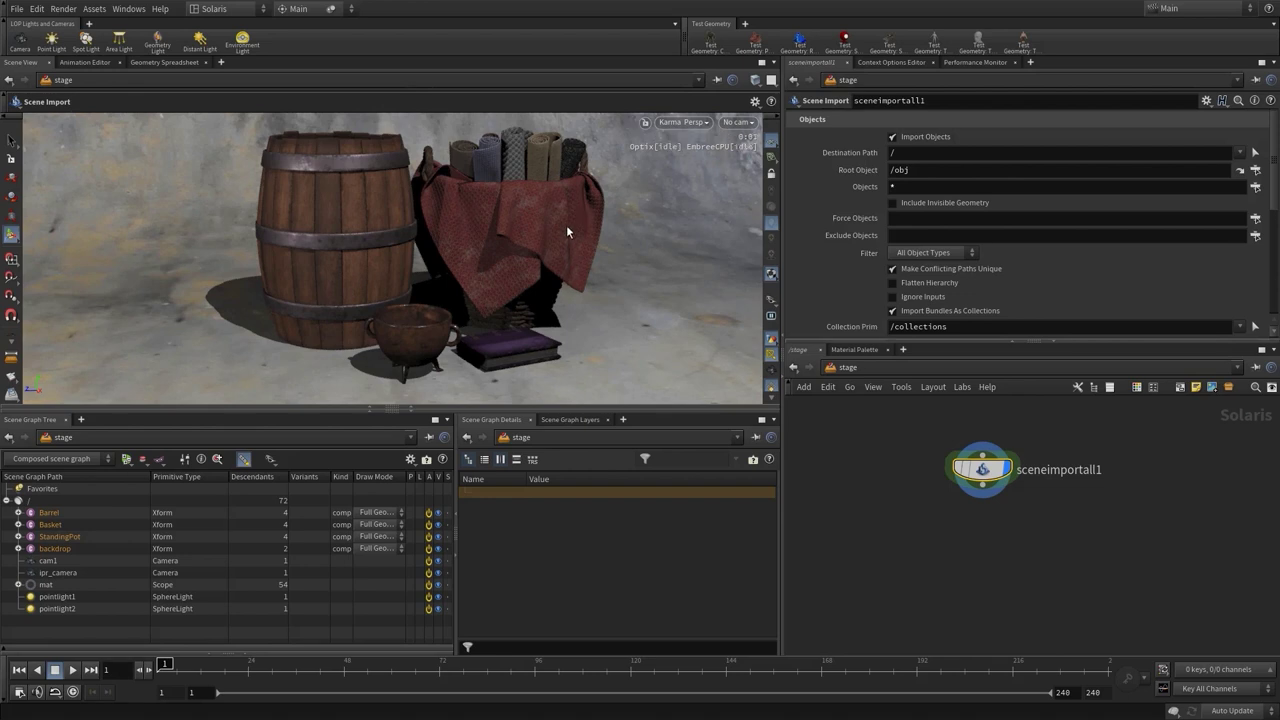
- Set the Solaris viewport's Karma rendering engine to CPU Engine in the display options and close them
key(d)
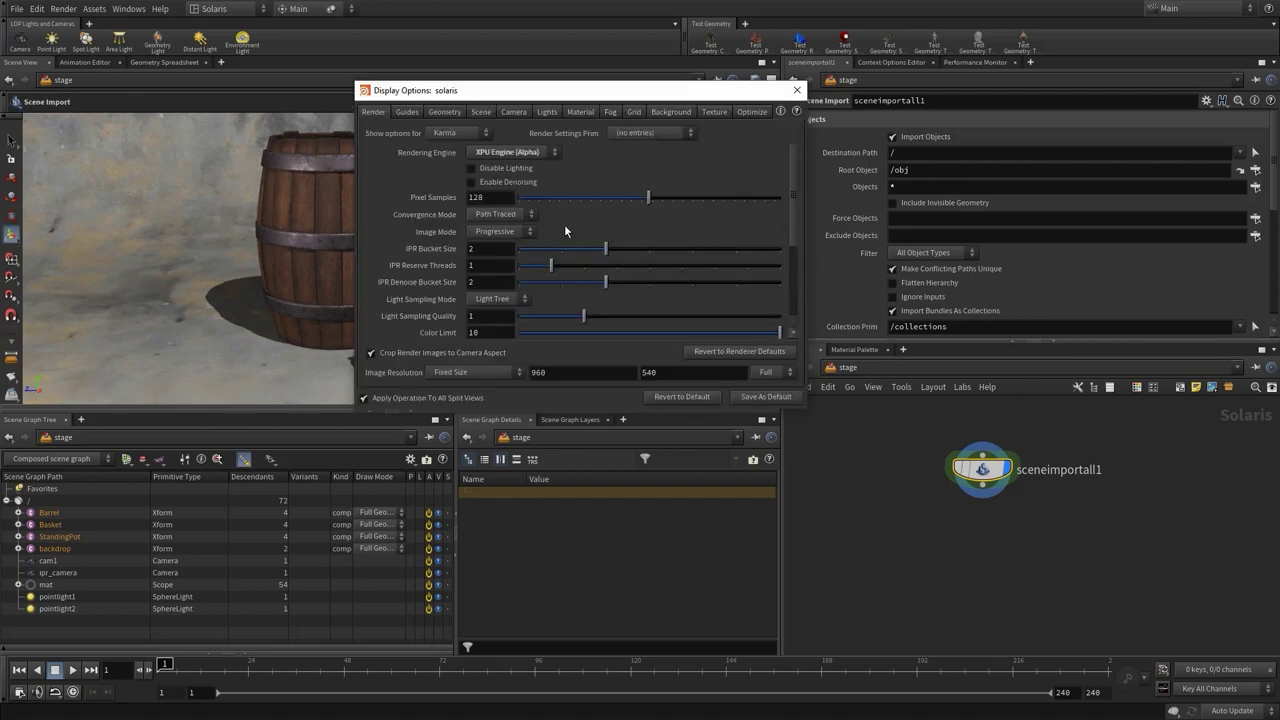
click(506, 153)
click(504, 168)
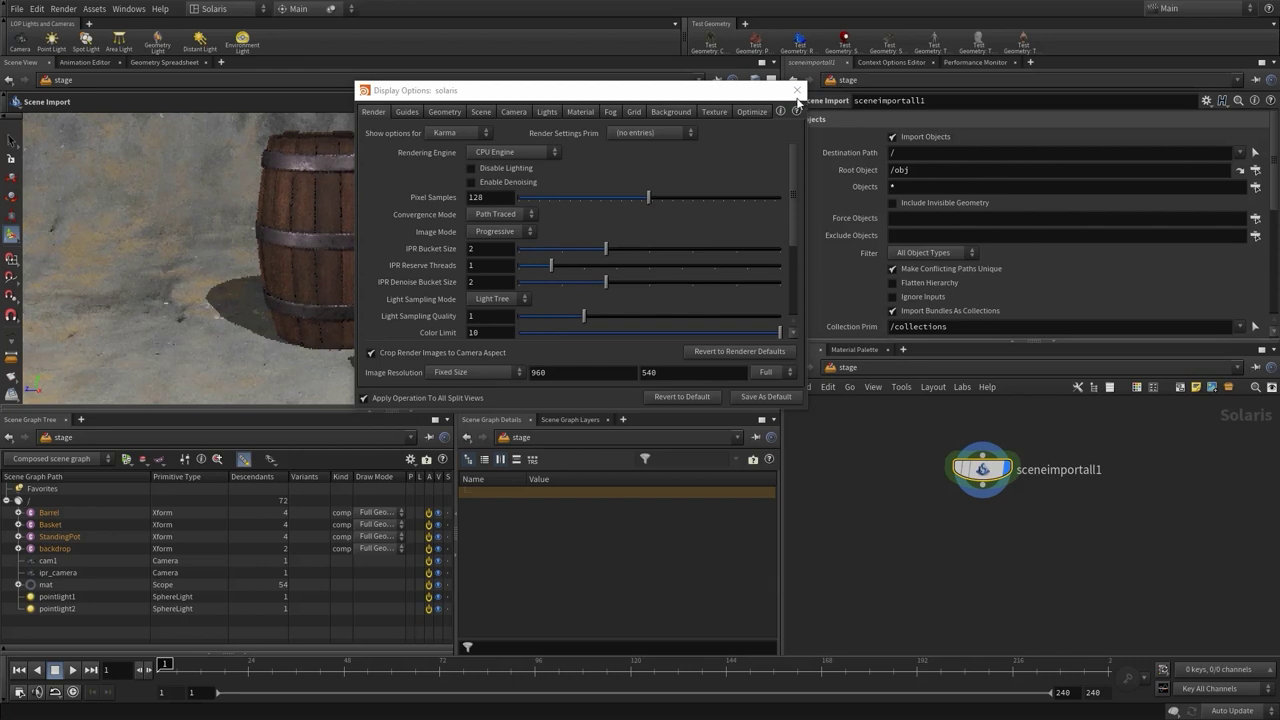
click(797, 90)
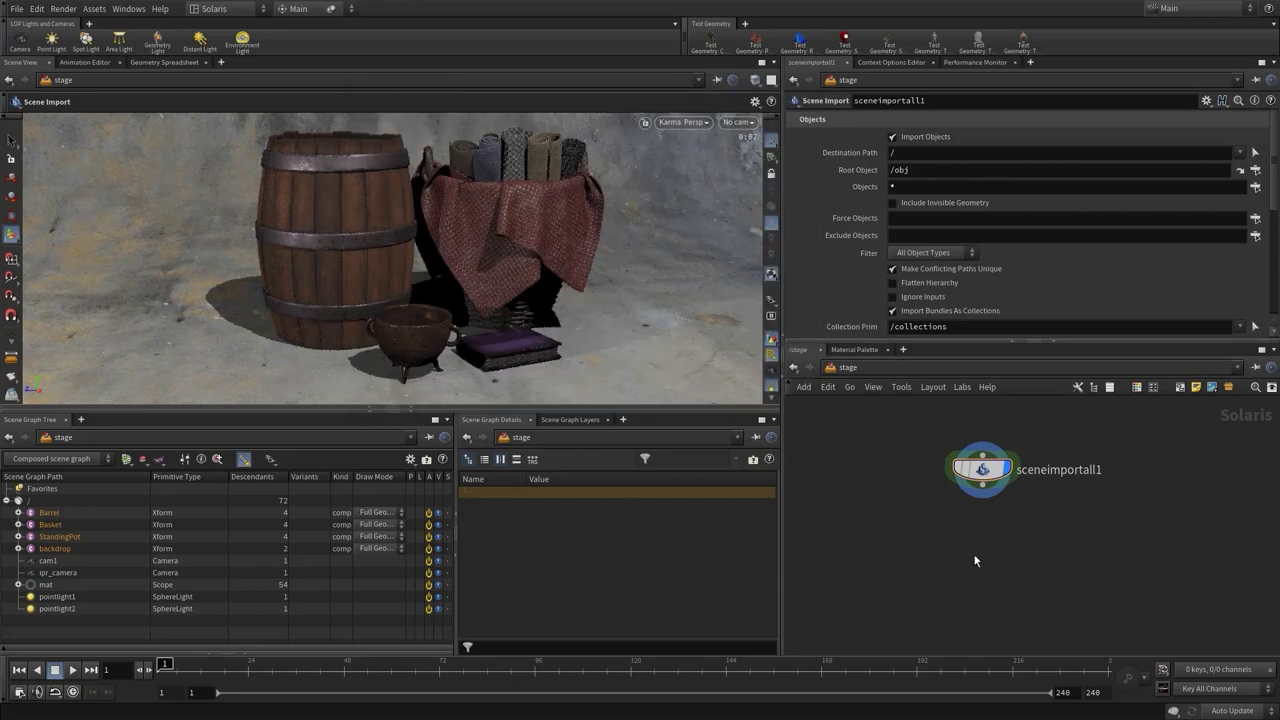
- Add a Light Mixer node below sceneimportall1, connect it to the scene import and display its result
key(Tab)
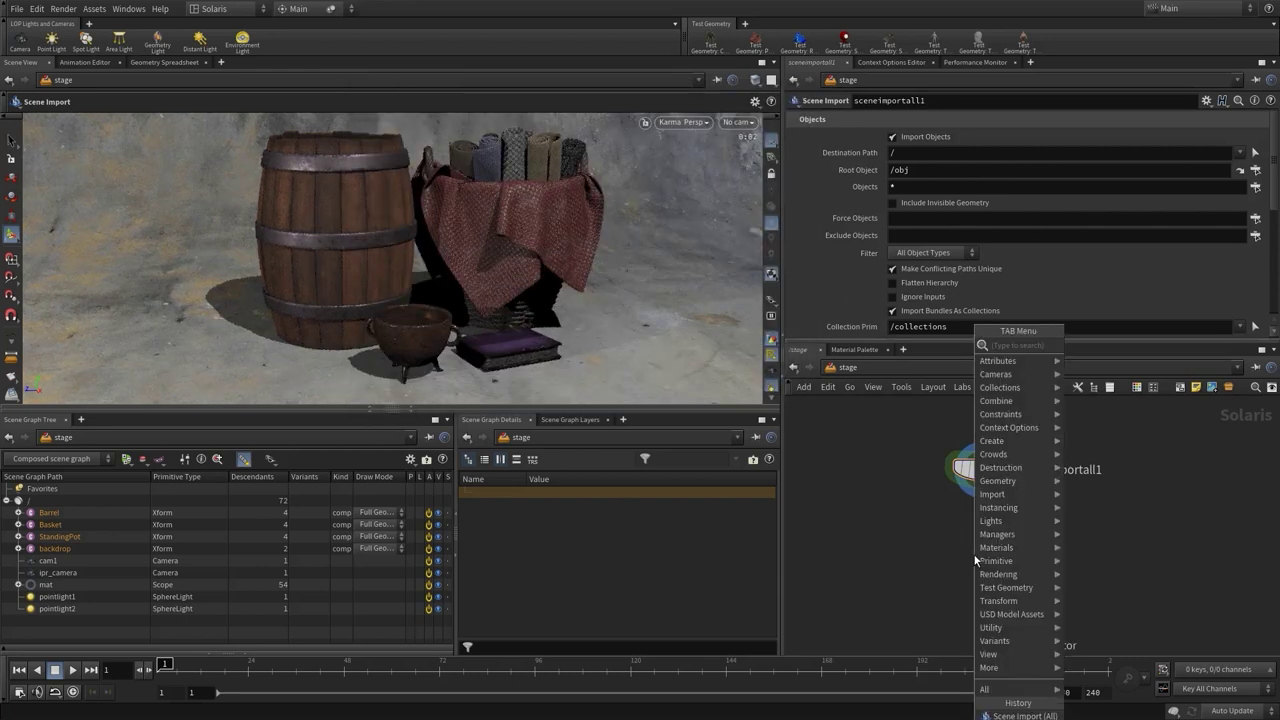
text(light)
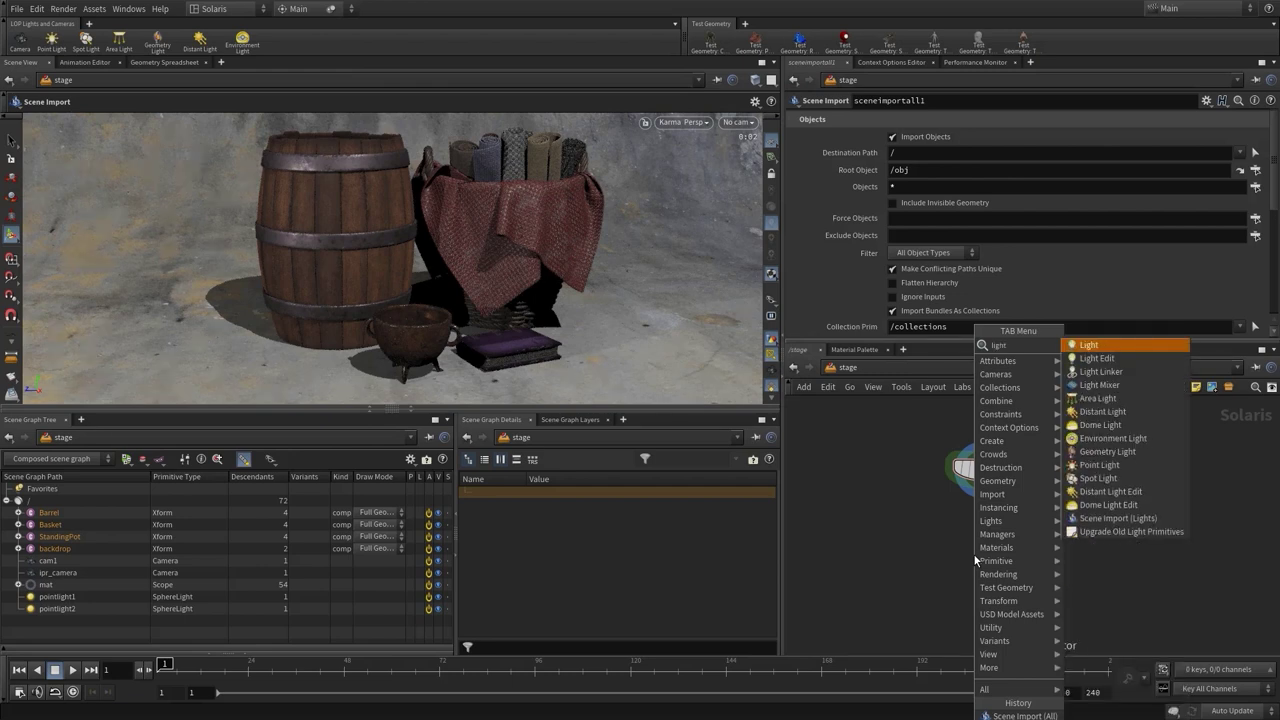
click(1100, 385)
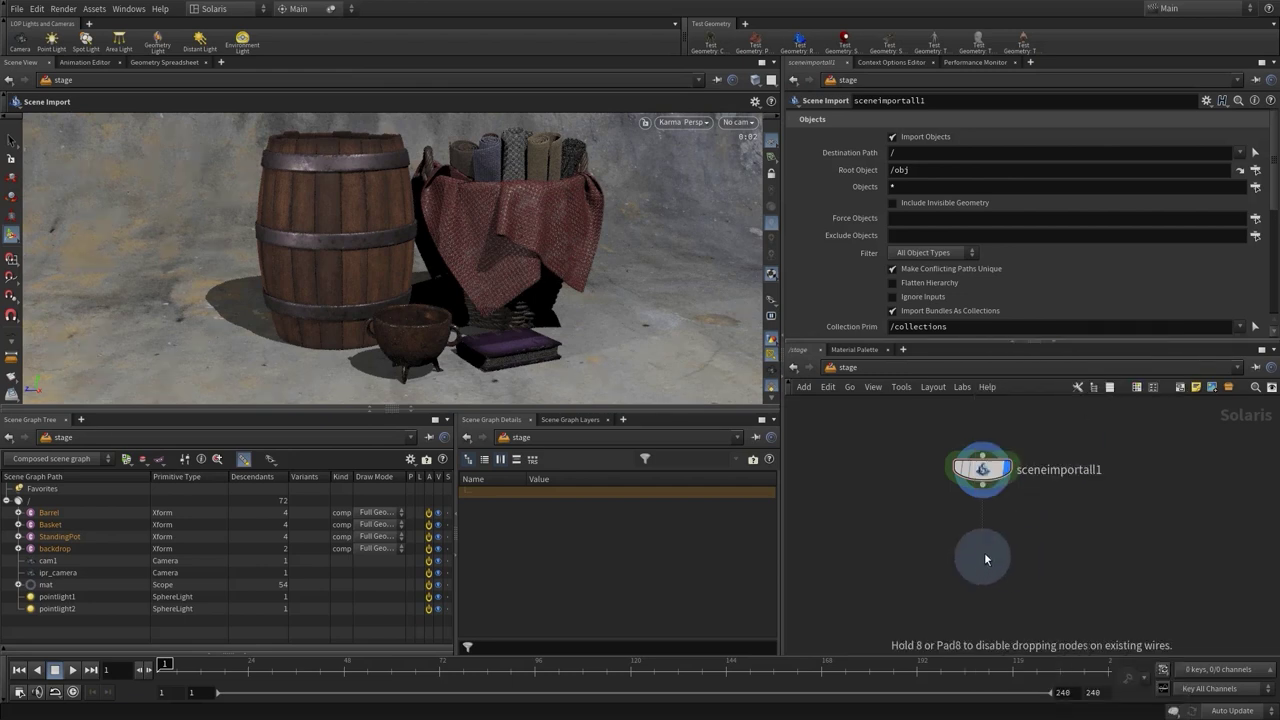
click(985, 552)
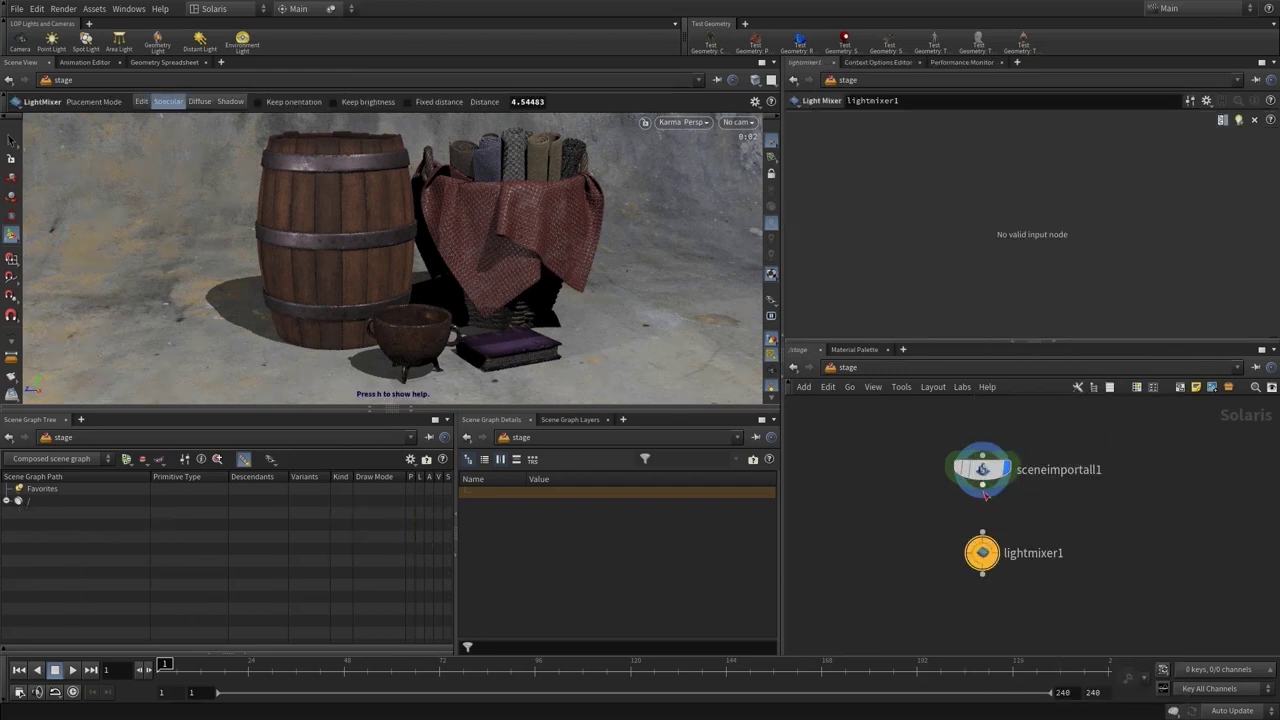
click(992, 551)
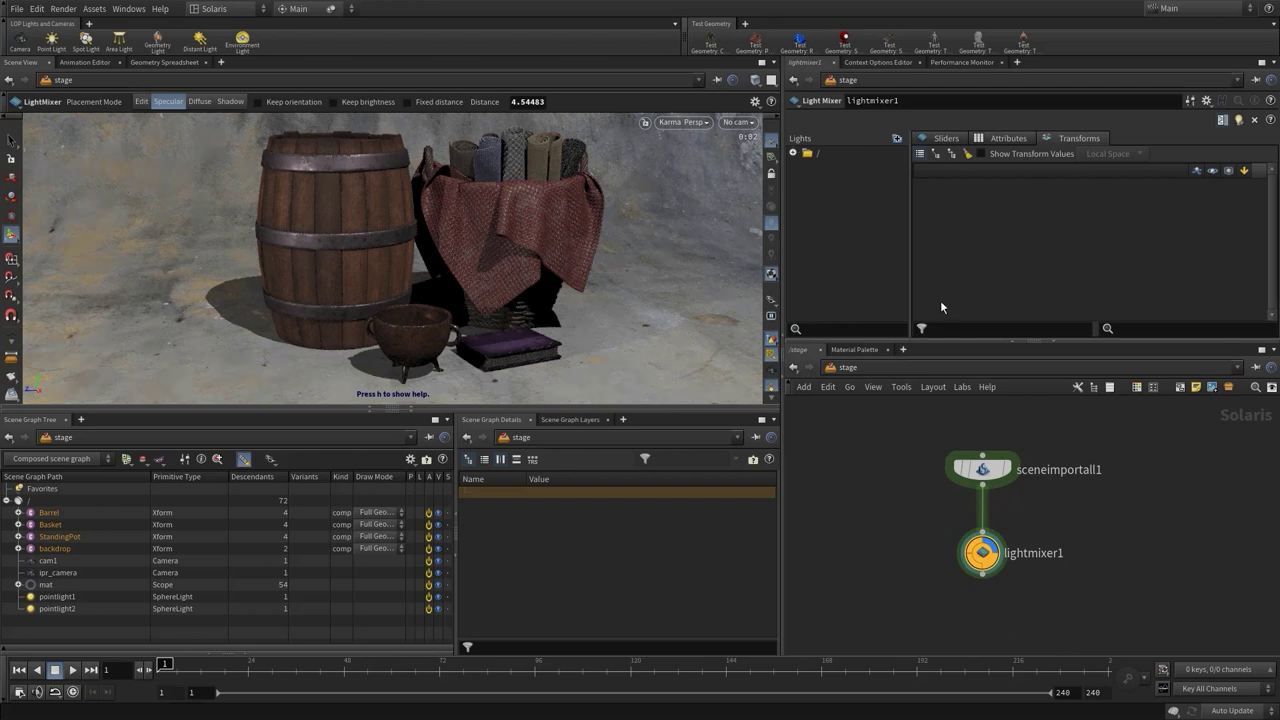
- Add slider controls for pointlight1 and pointlight2 to the light mixer
click(793, 154)
click(929, 138)
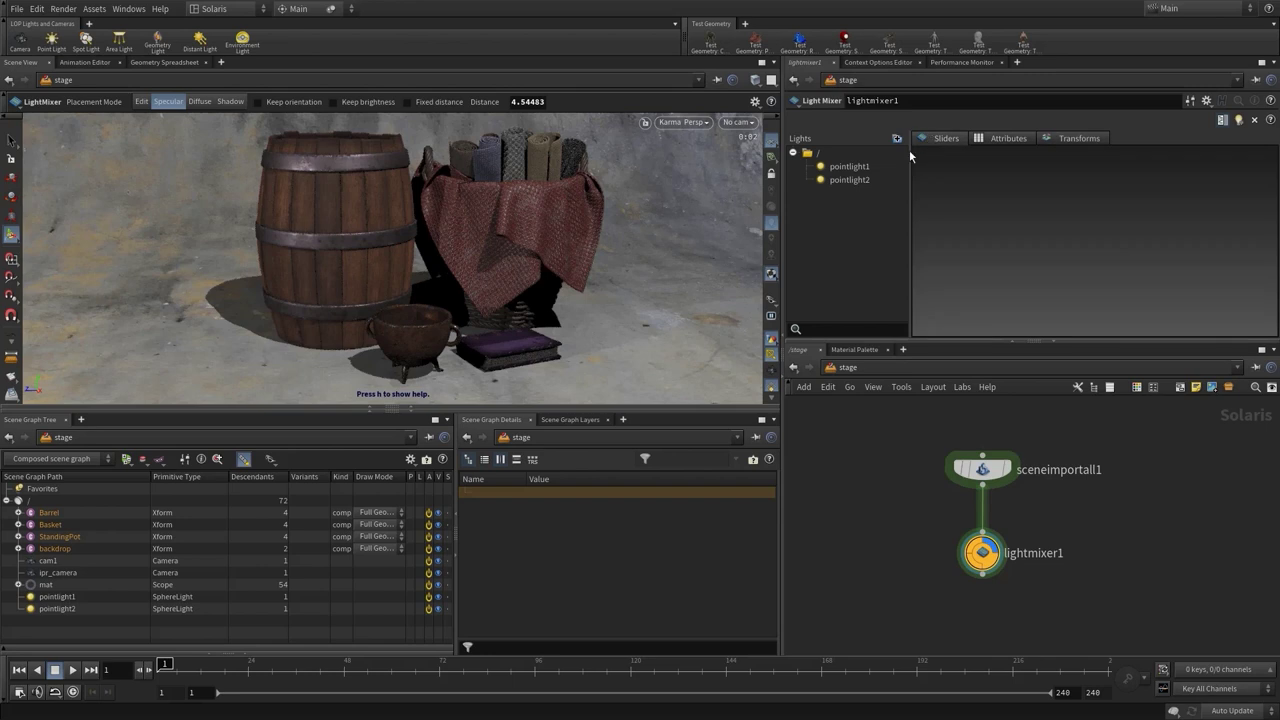
click(850, 167)
shift+click(849, 180)
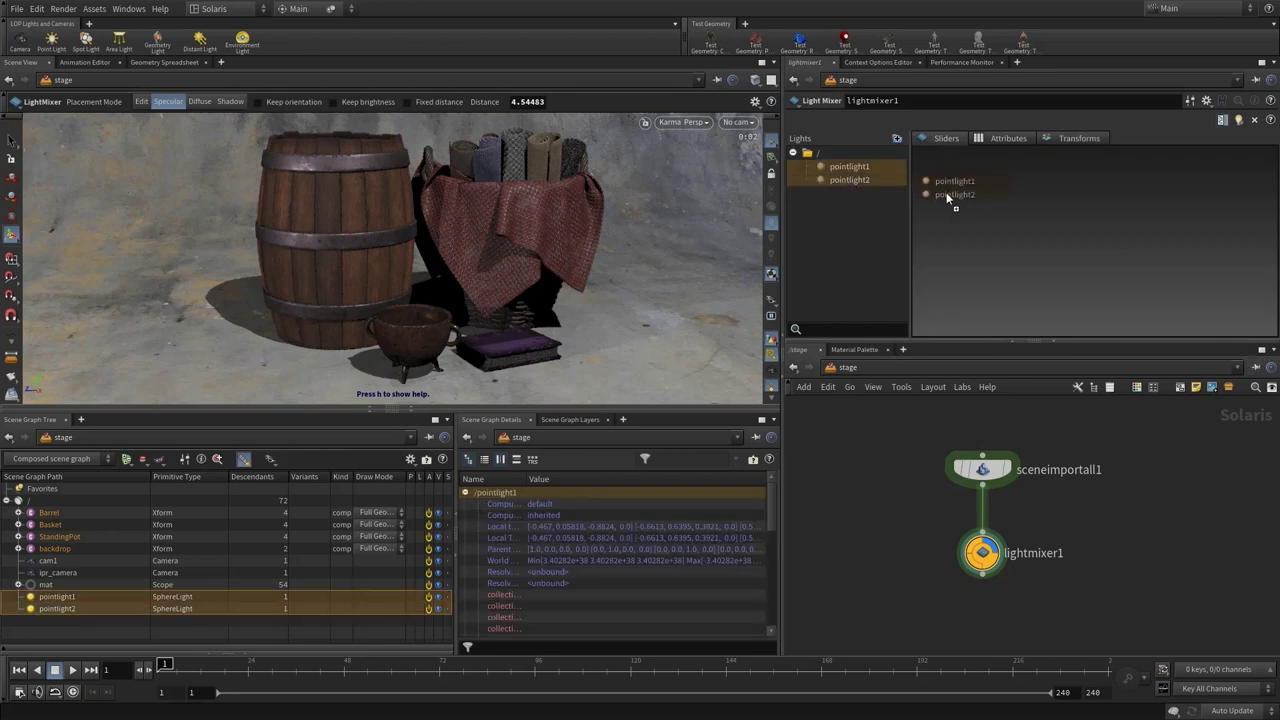
drag(947, 196, 955, 199)
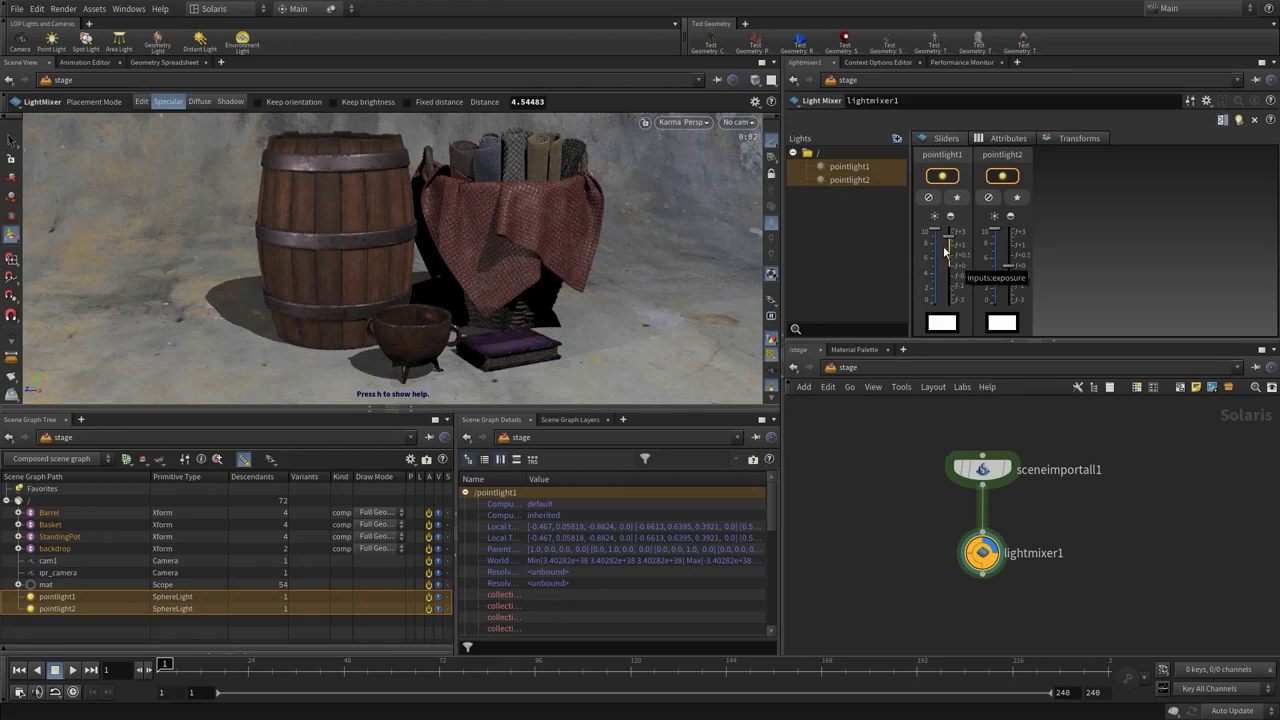
- Lower pointlight1's intensity and exposure, raise pointlight2's exposure, and look through cam1 in the viewport
drag(935, 229, 1014, 238)
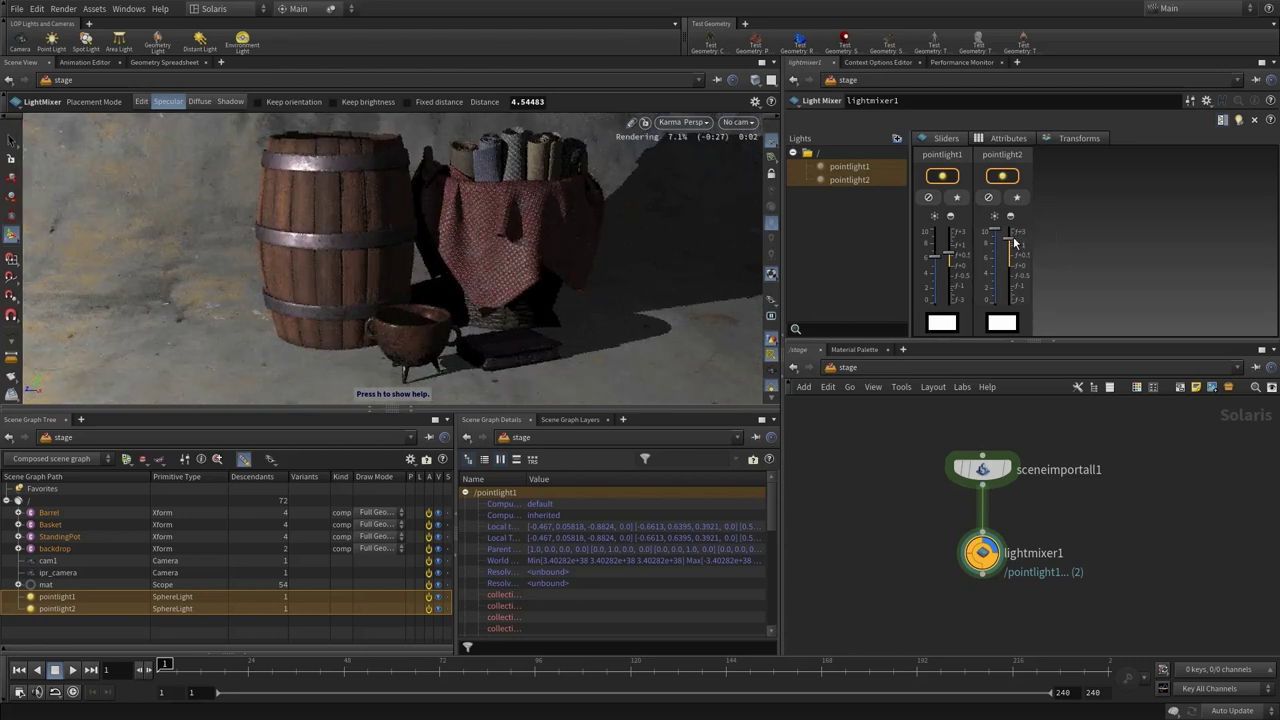
click(737, 122)
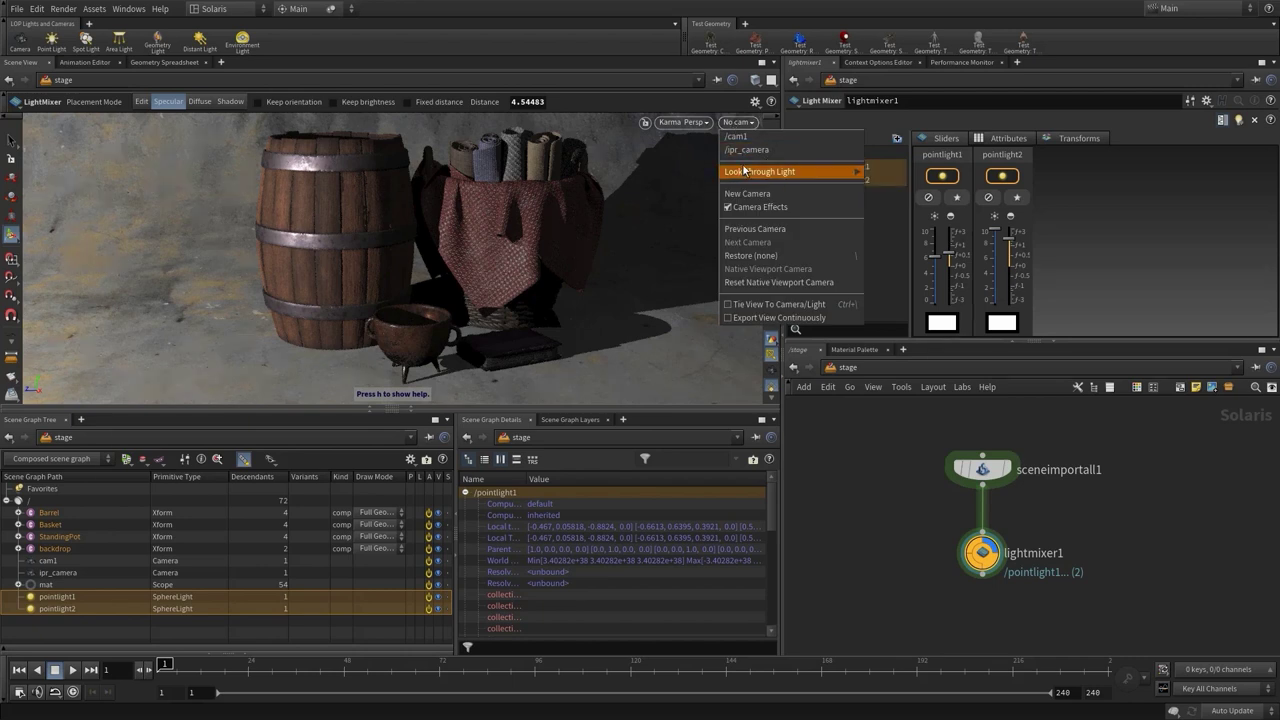
click(740, 136)
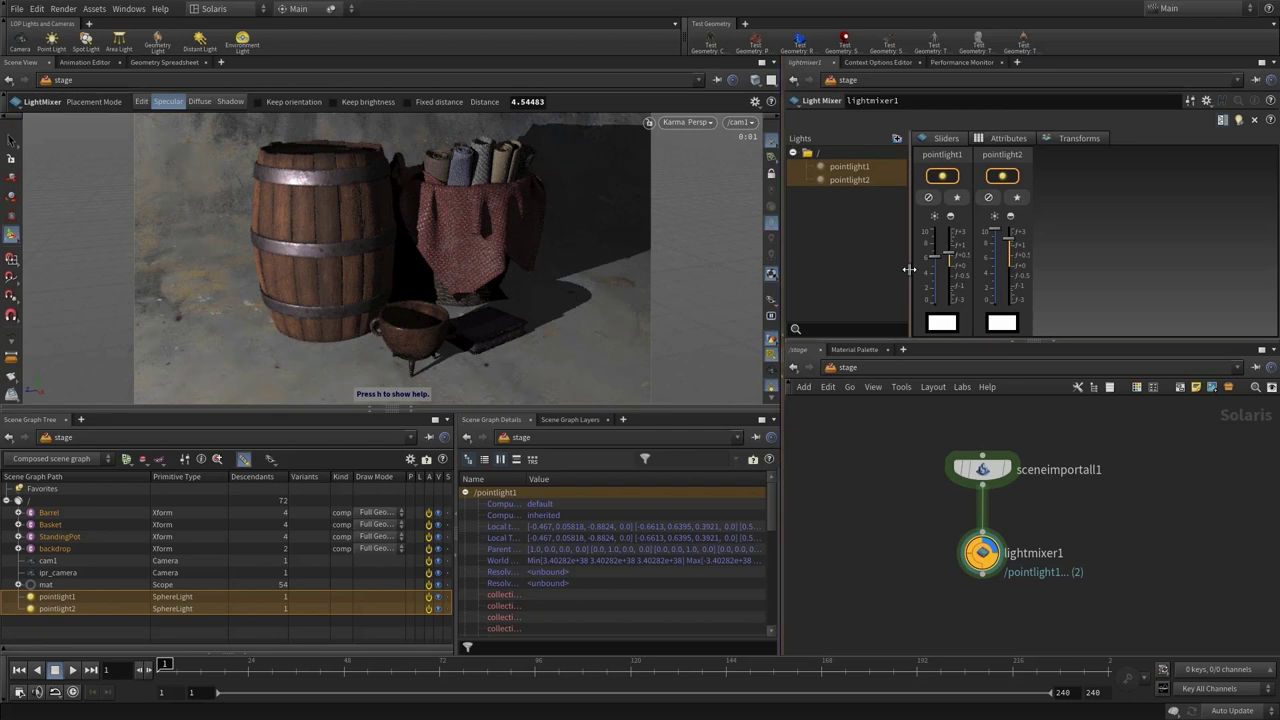
- Reposition pointlight2 with Specular placement, trying highlights on the barrel and pot and ending with one on the barrel's upper metal band
click(850, 290)
click(1079, 138)
click(454, 241)
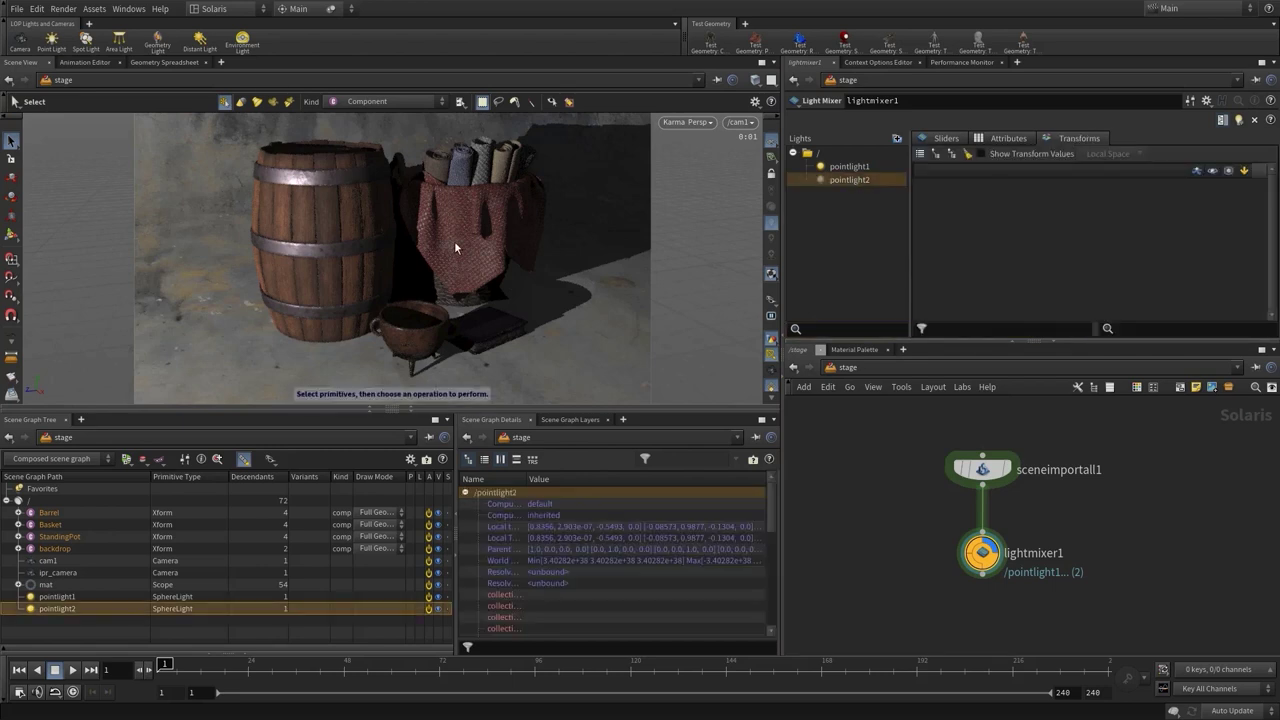
click(12, 238)
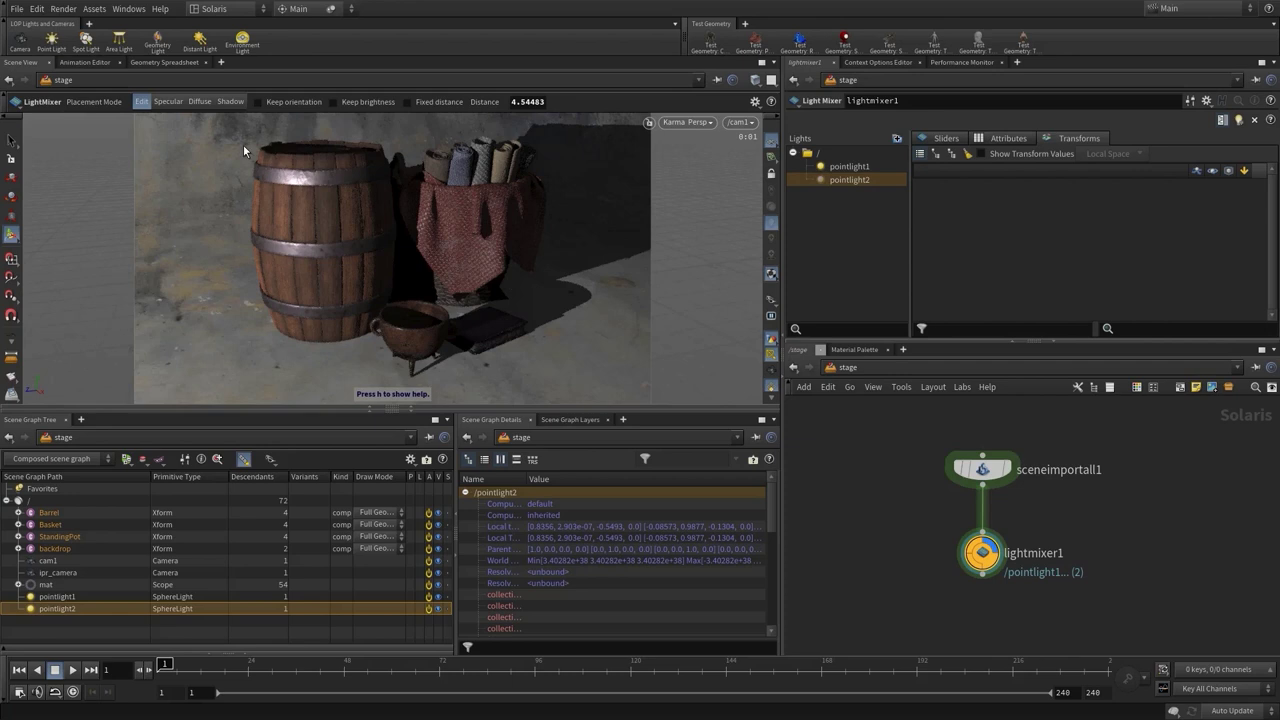
click(168, 101)
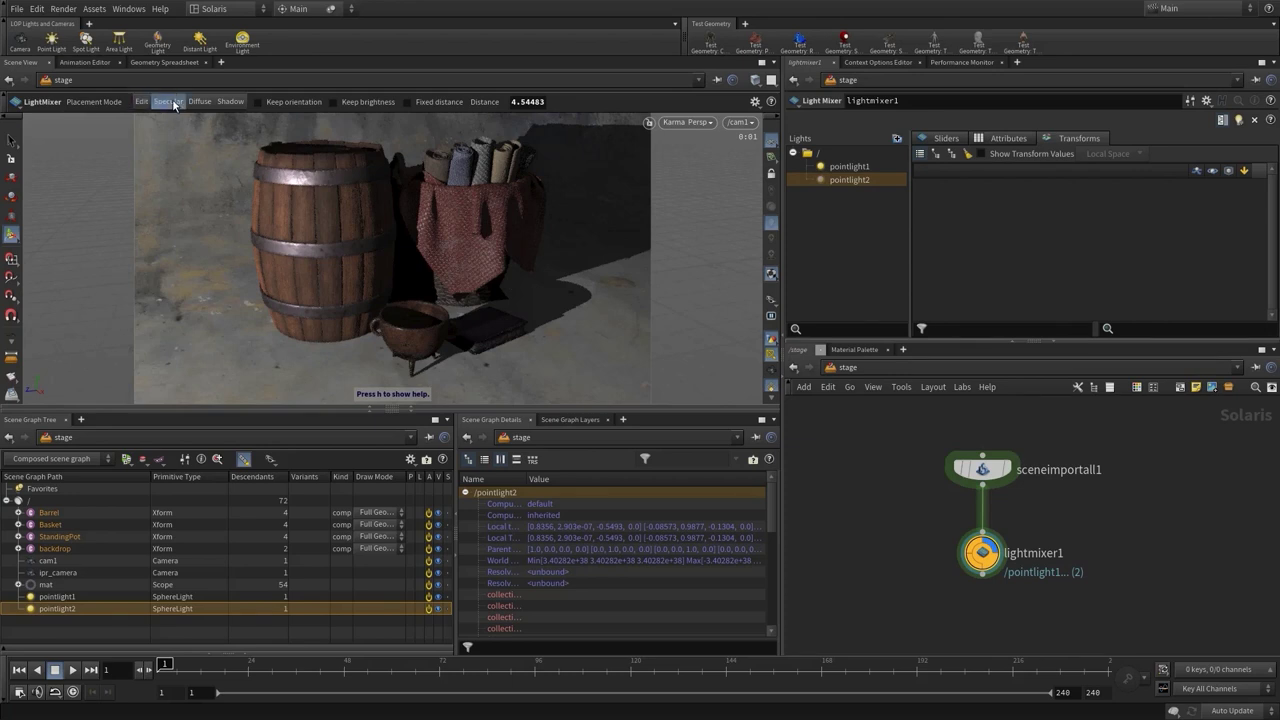
click(268, 178)
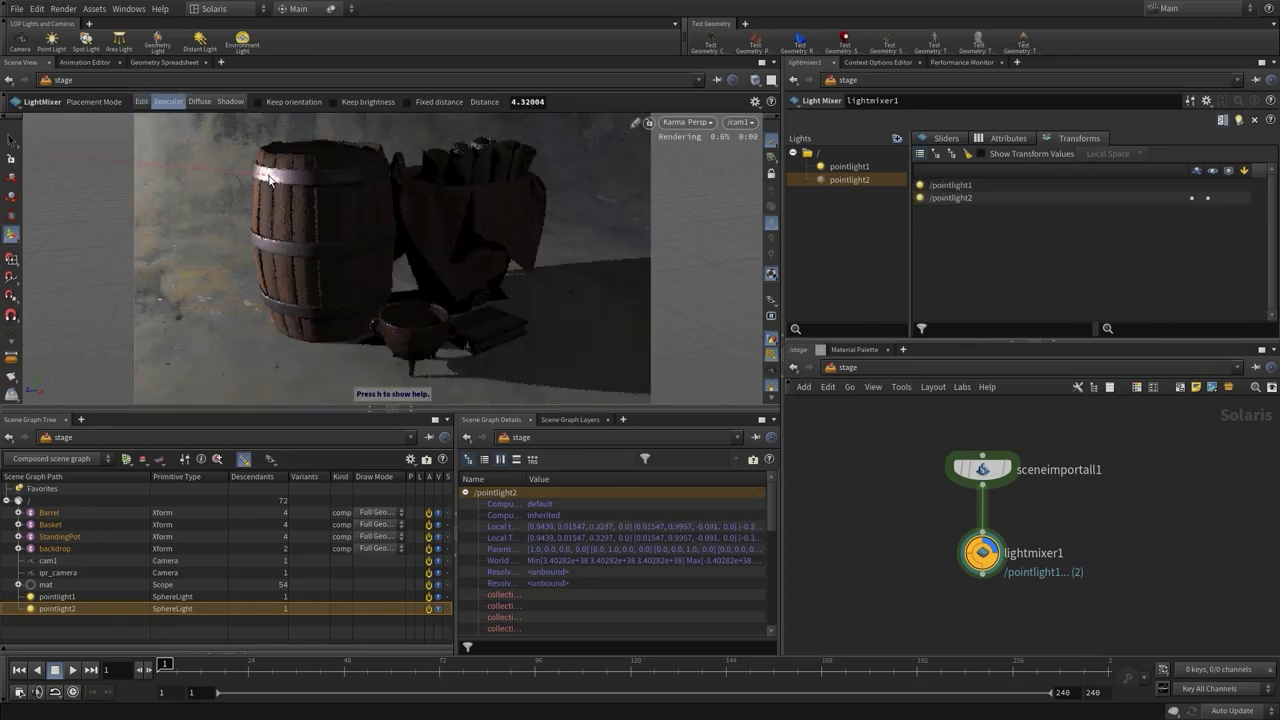
click(321, 177)
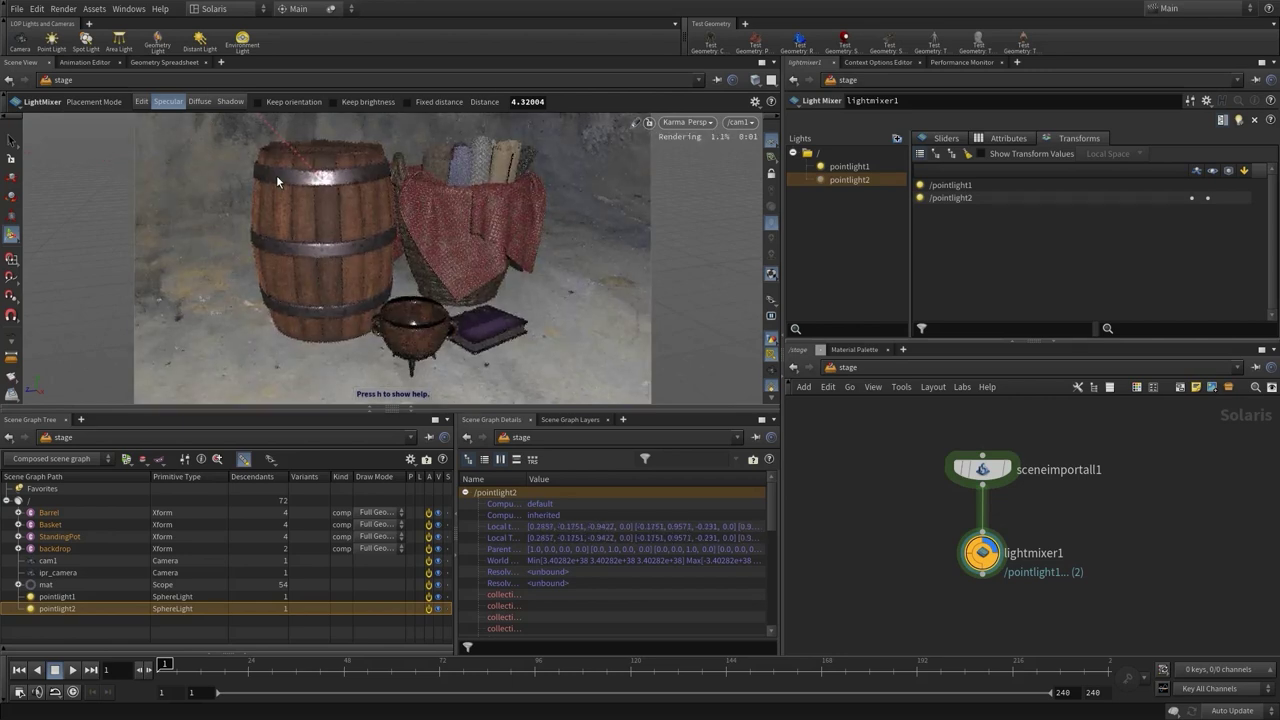
click(276, 175)
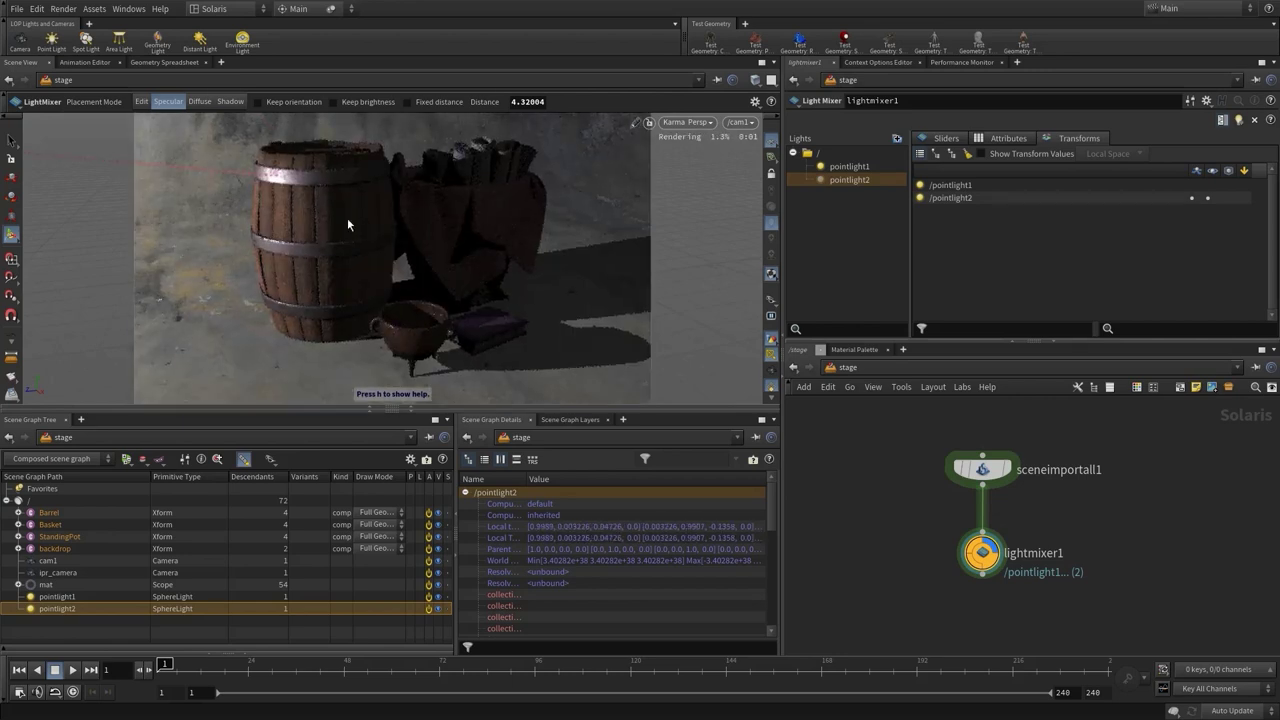
click(391, 324)
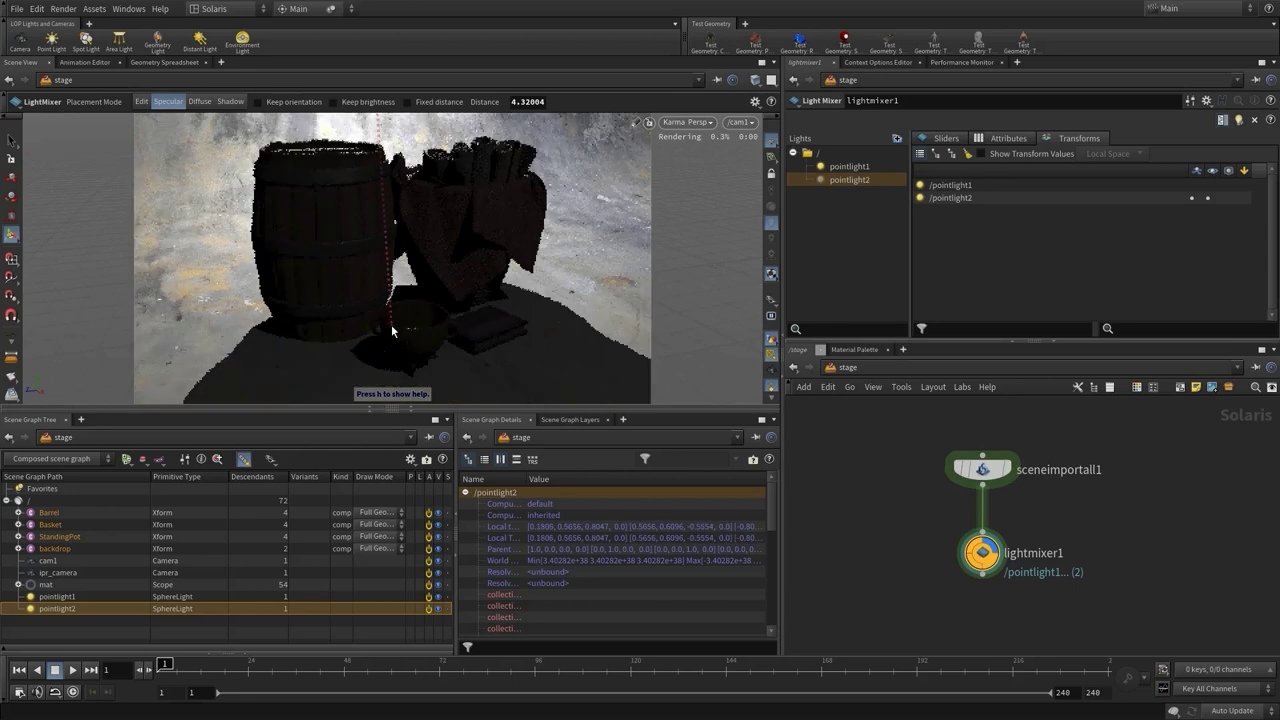
click(391, 336)
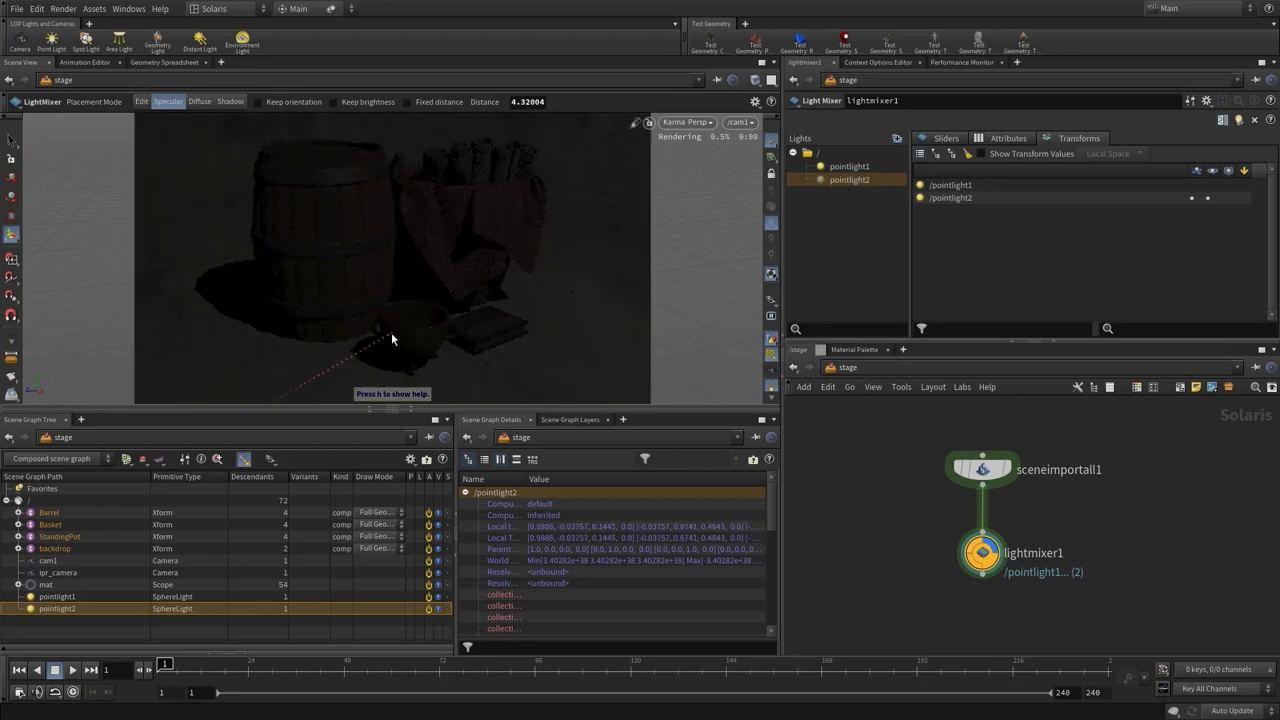
click(277, 176)
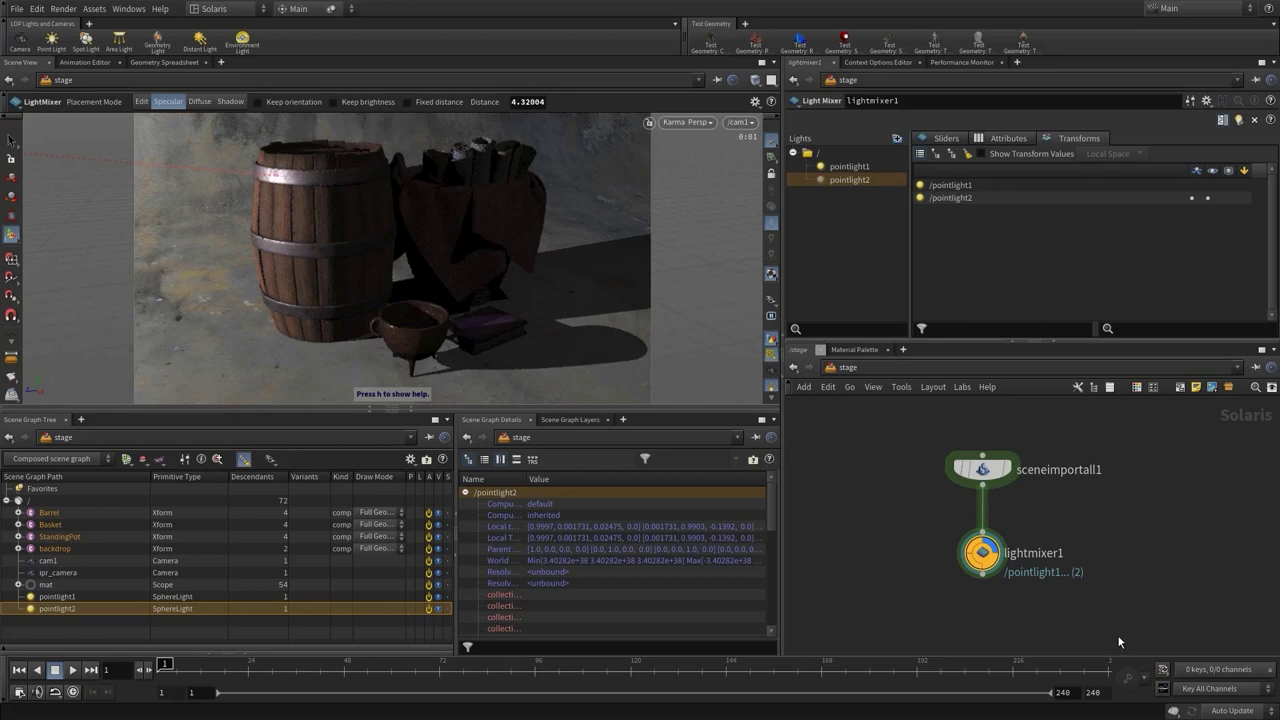
- Add a Karma node below lightmixer1, connect it to the light mixer and display its result
middle_drag(1119, 642, 1111, 591)
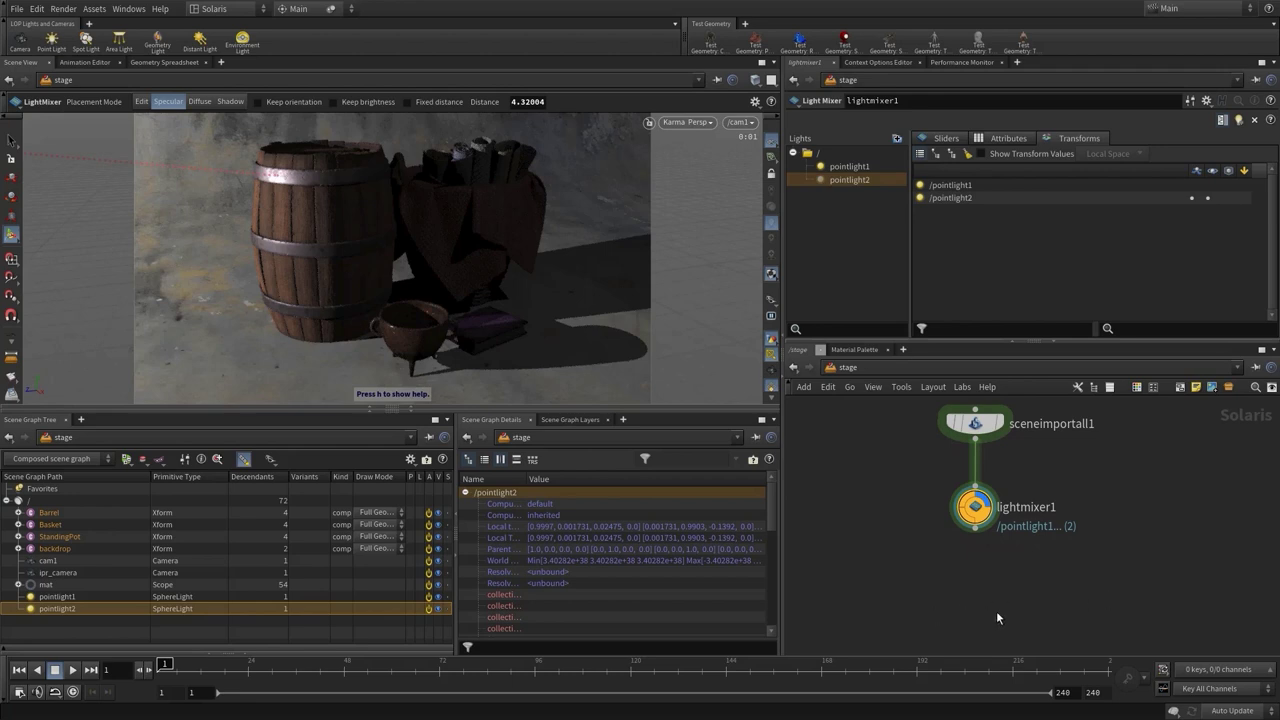
key(Tab)
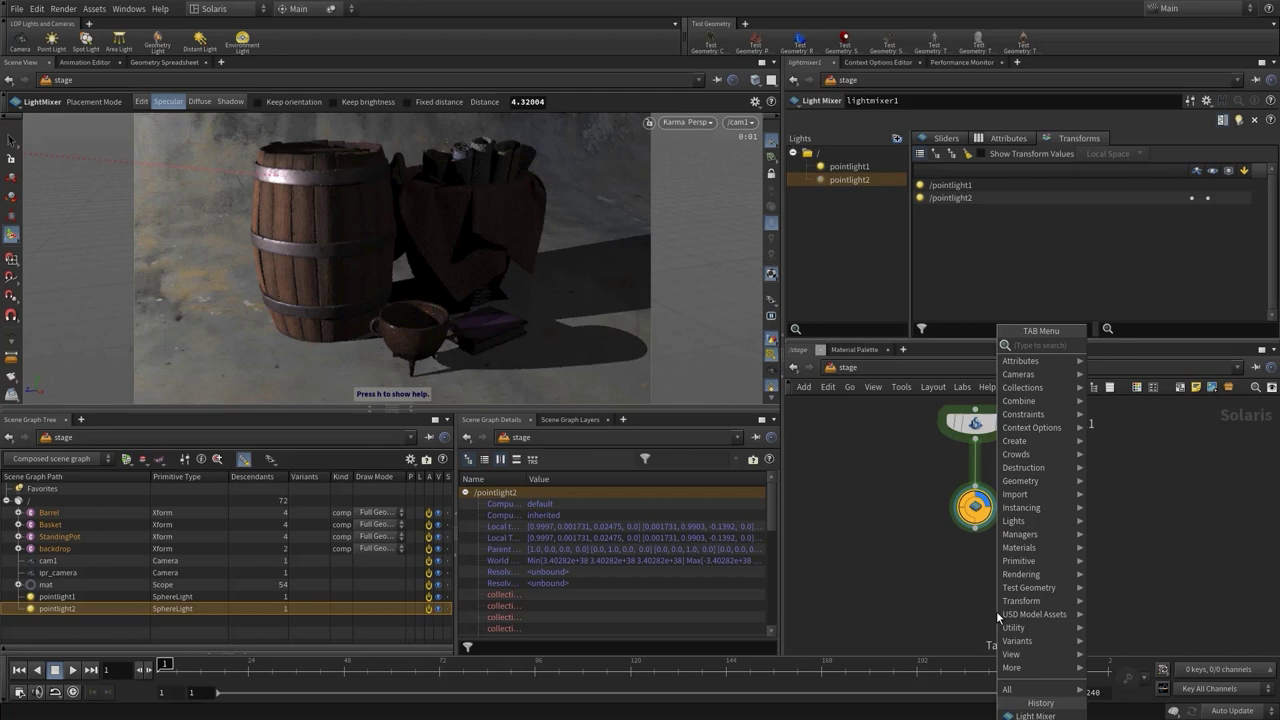
text(karma)
key(Return)
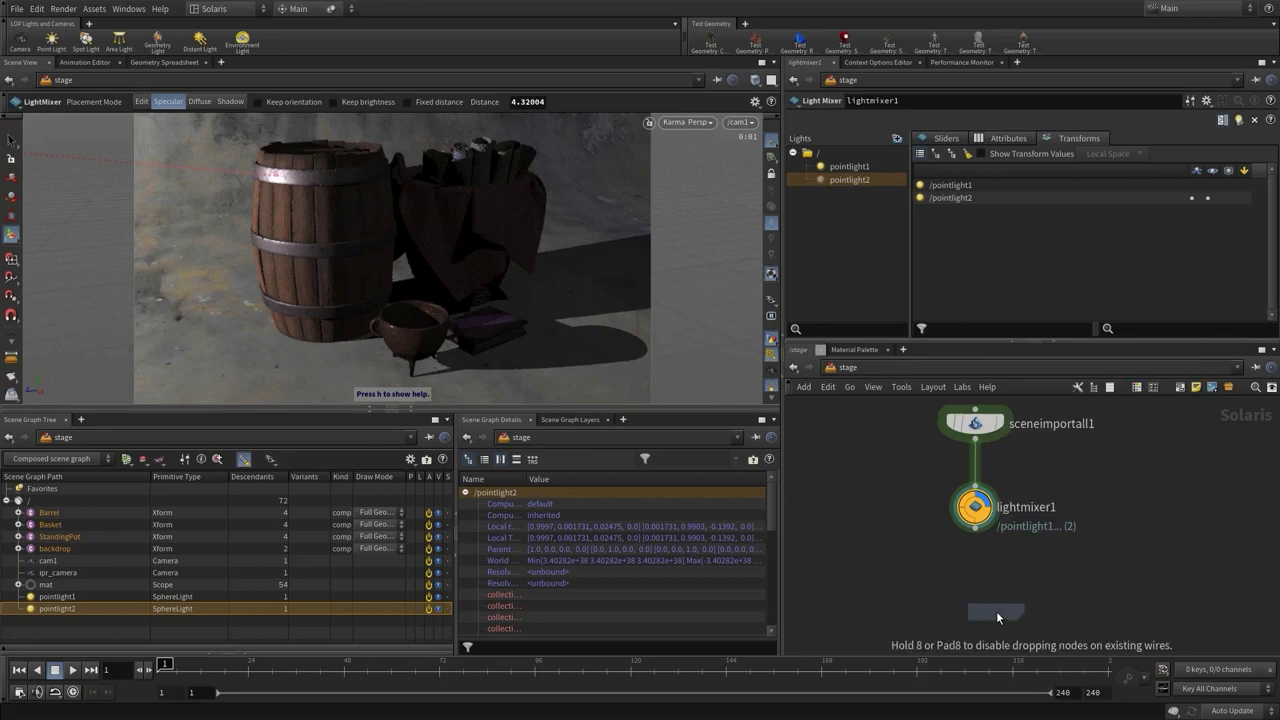
click(996, 611)
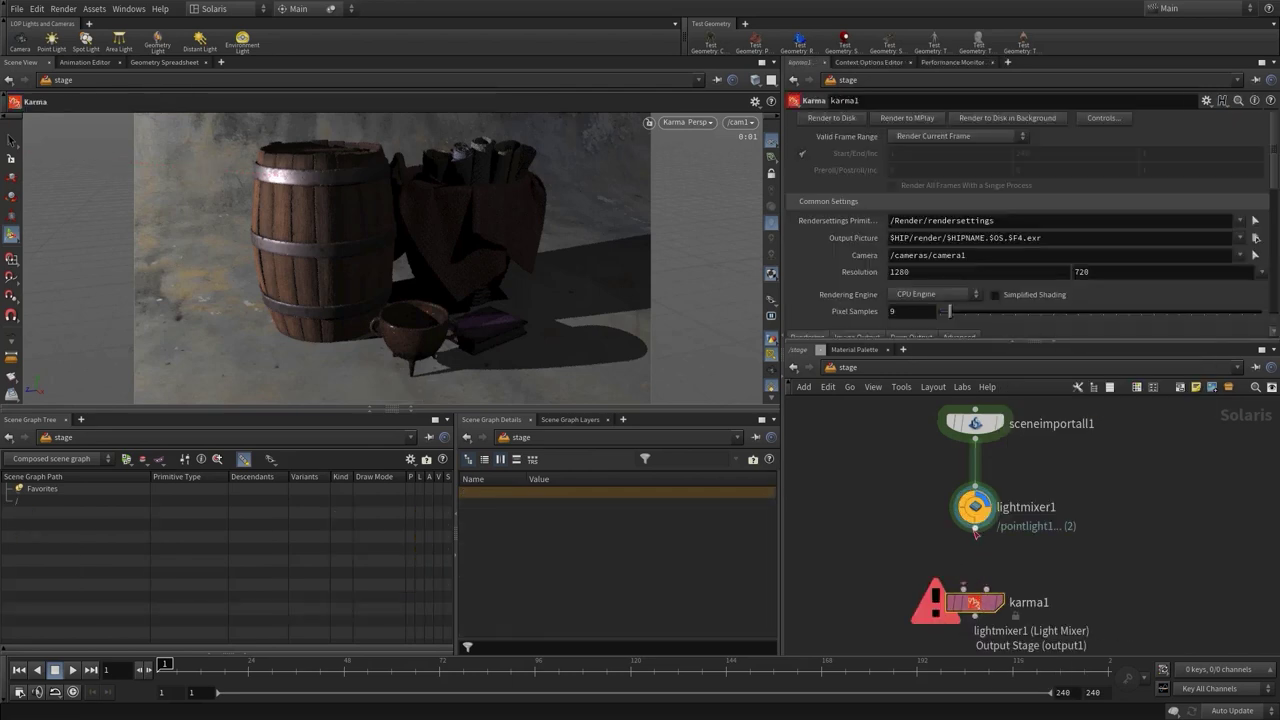
click(976, 532)
click(969, 590)
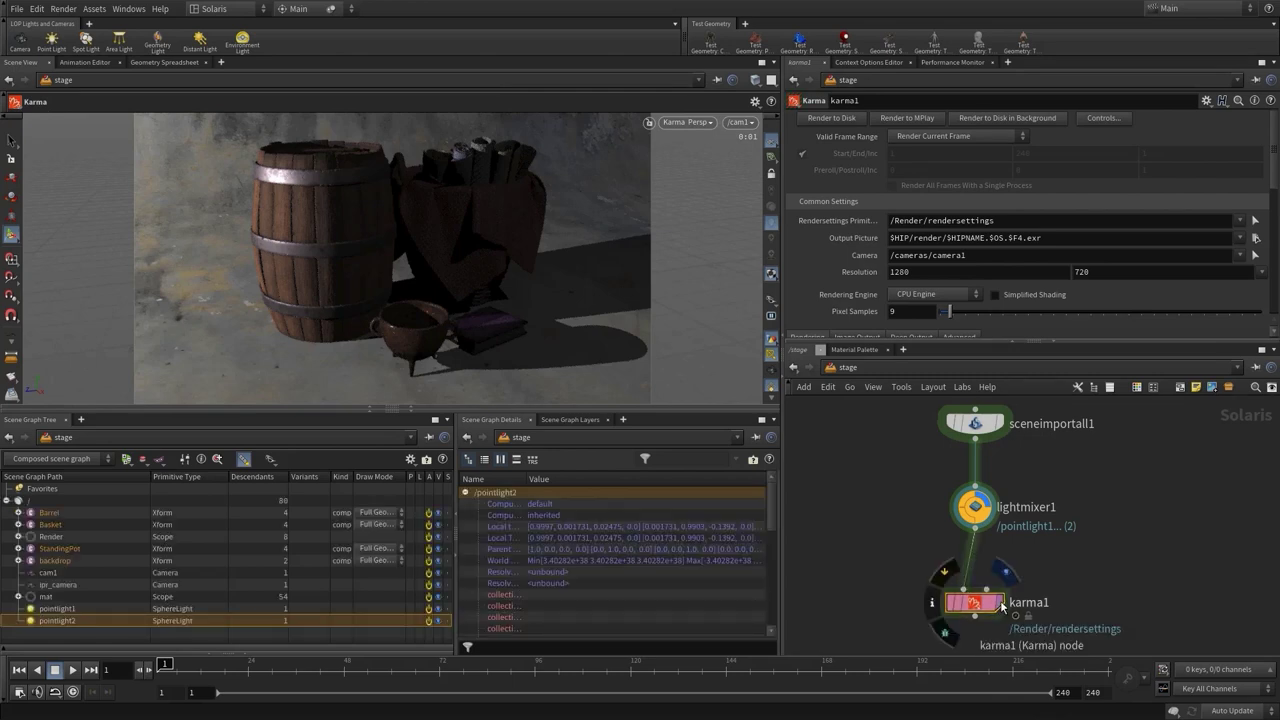
click(1000, 603)
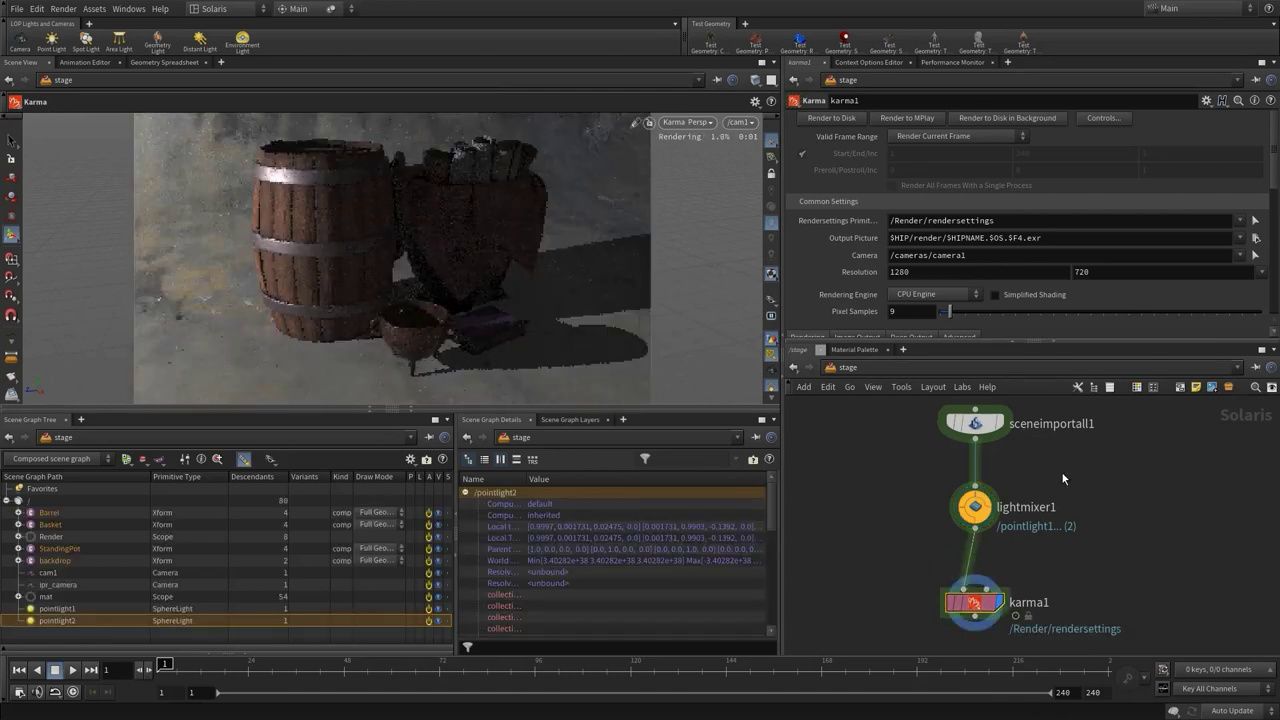
- Review the karma1 render settings and set its rendering engine to XPU Engine (Alpha)
scroll(1084, 228, down, 3)
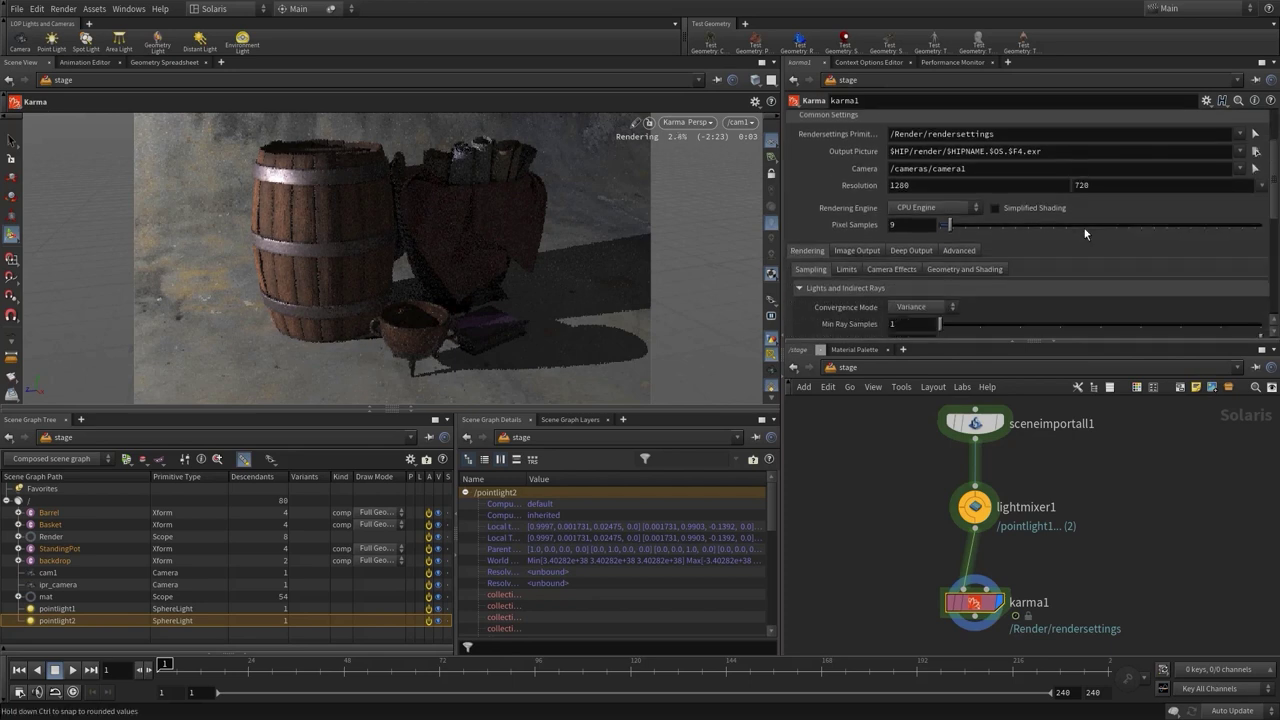
scroll(1084, 228, down, 1)
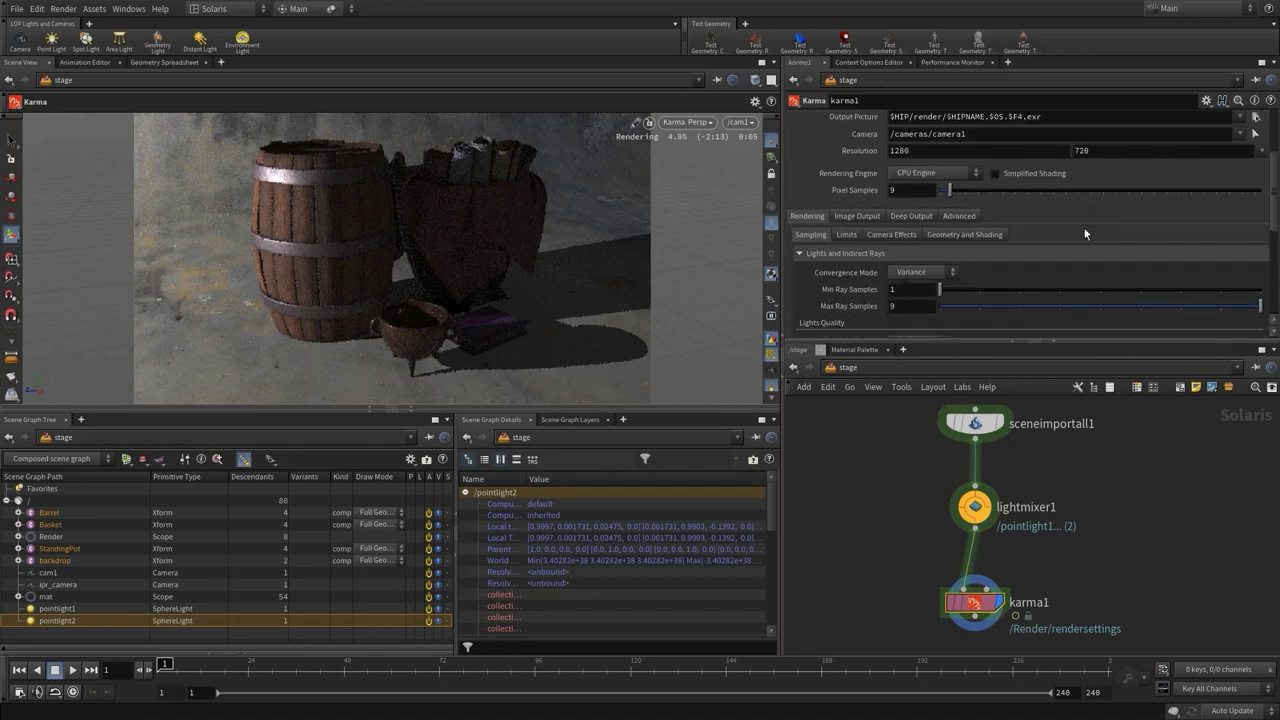
scroll(1084, 228, up, 4)
scroll(1043, 184, down, 3)
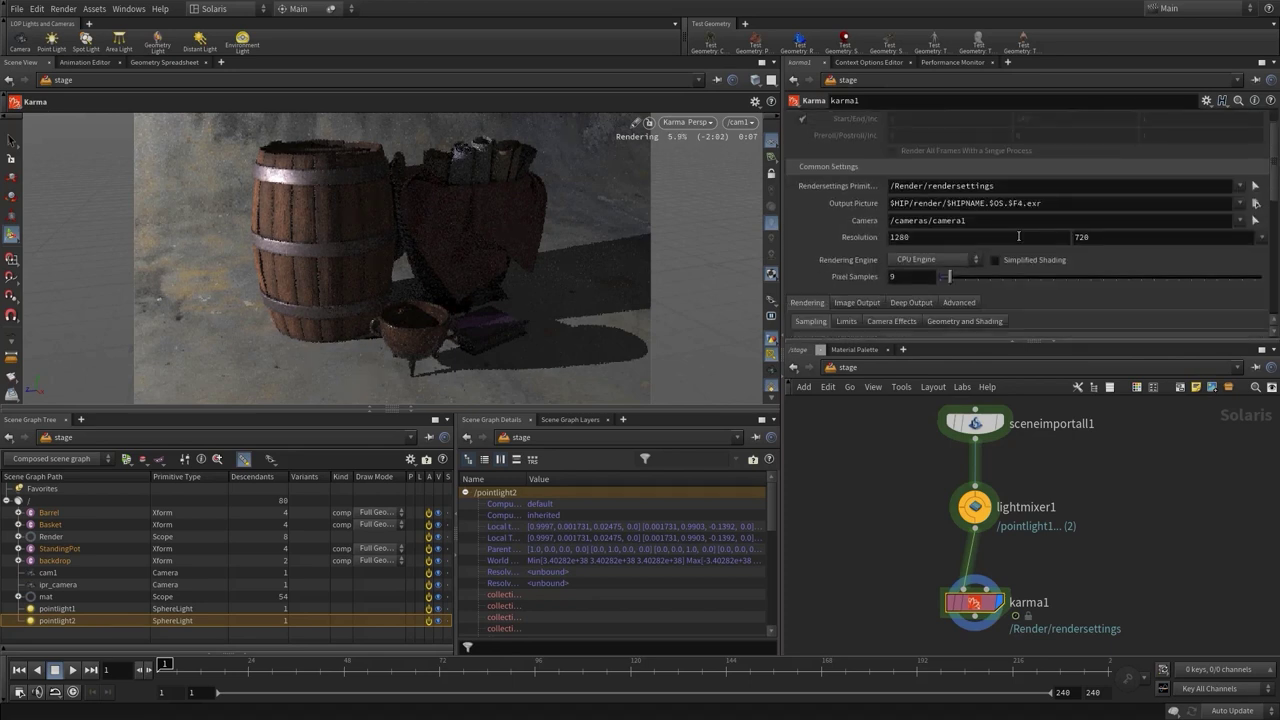
click(928, 208)
click(925, 236)
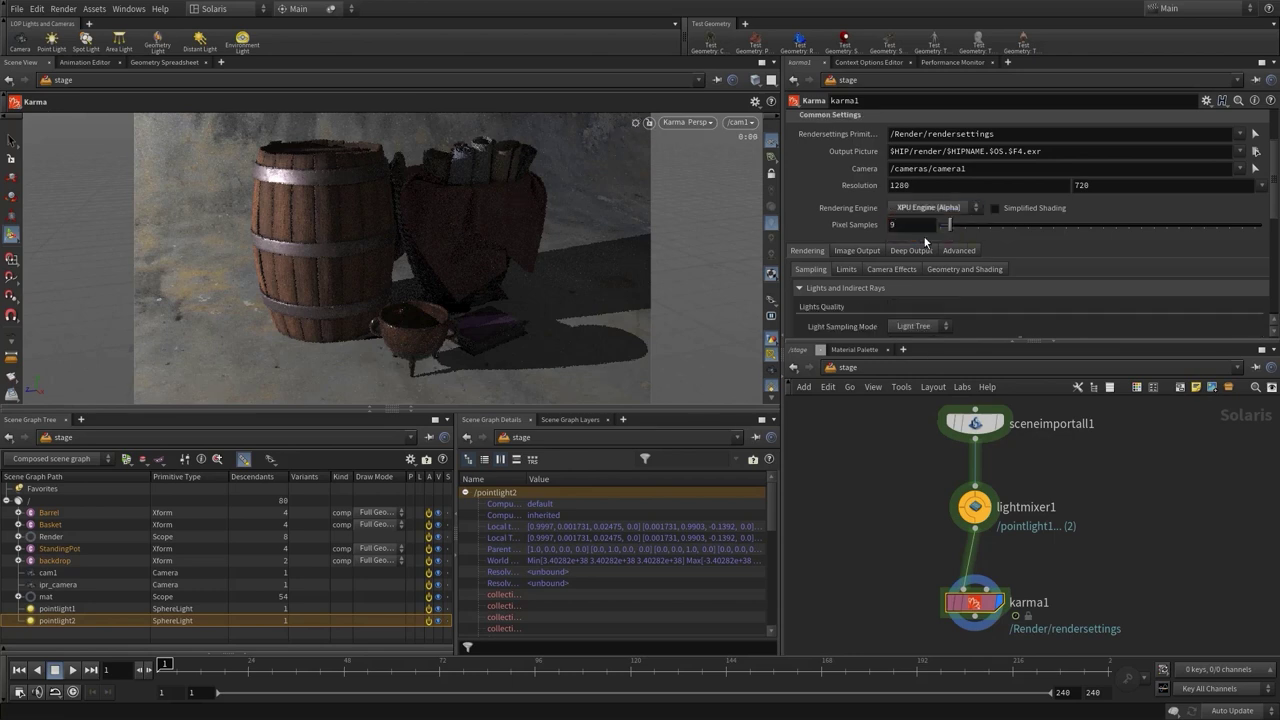
scroll(953, 236, up, 3)
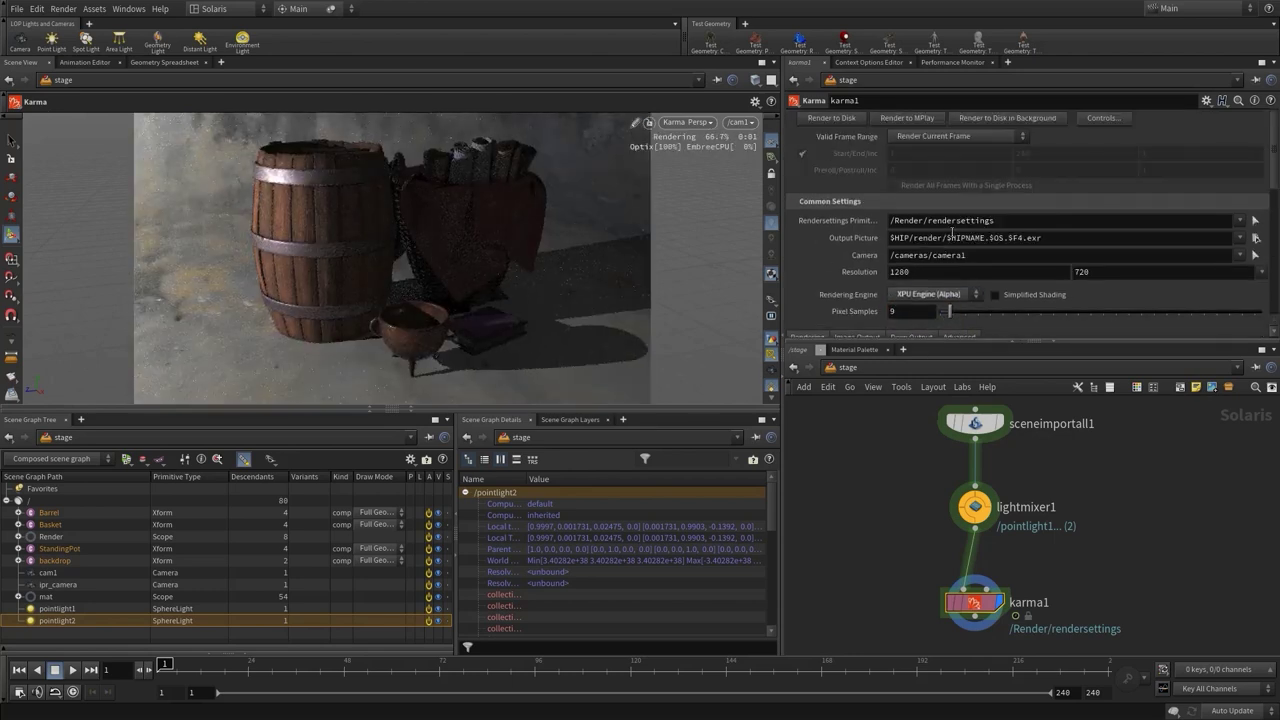
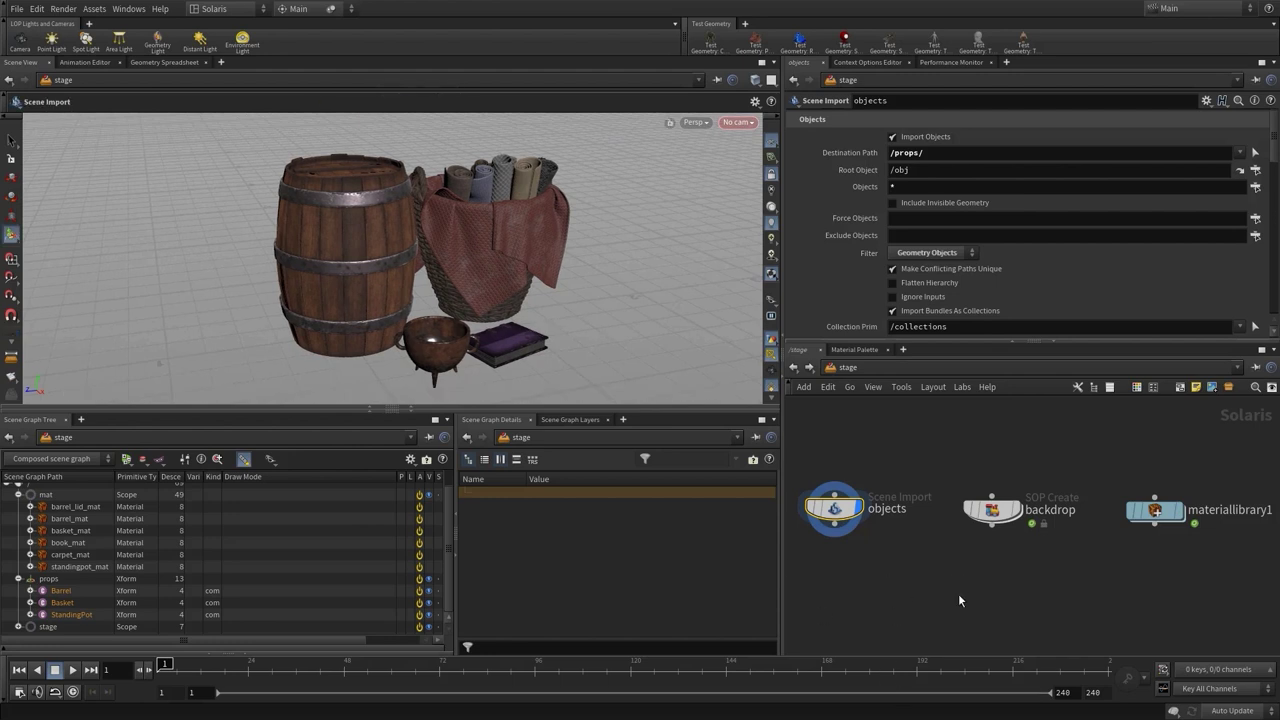
- Display the backdrop SOP Create node and examine its curved geometry in the viewport
middle_drag(958, 593, 971, 556)
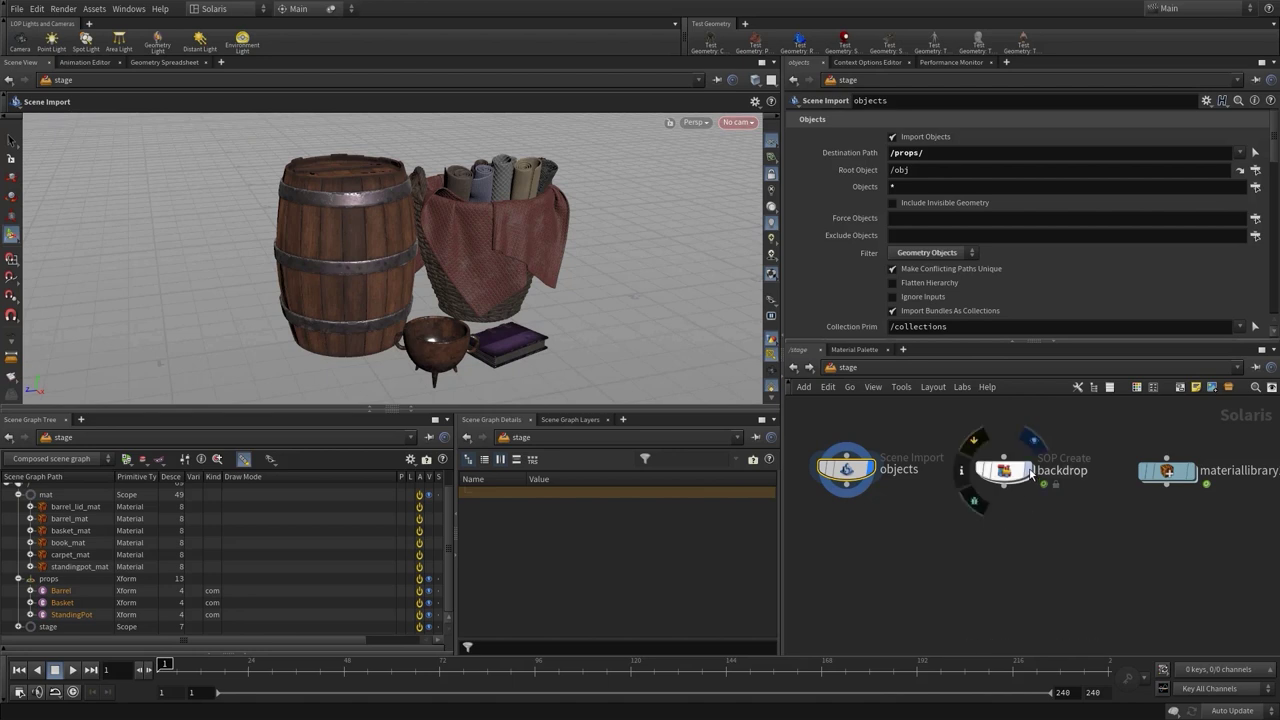
click(1016, 474)
click(1016, 474)
key(Escape)
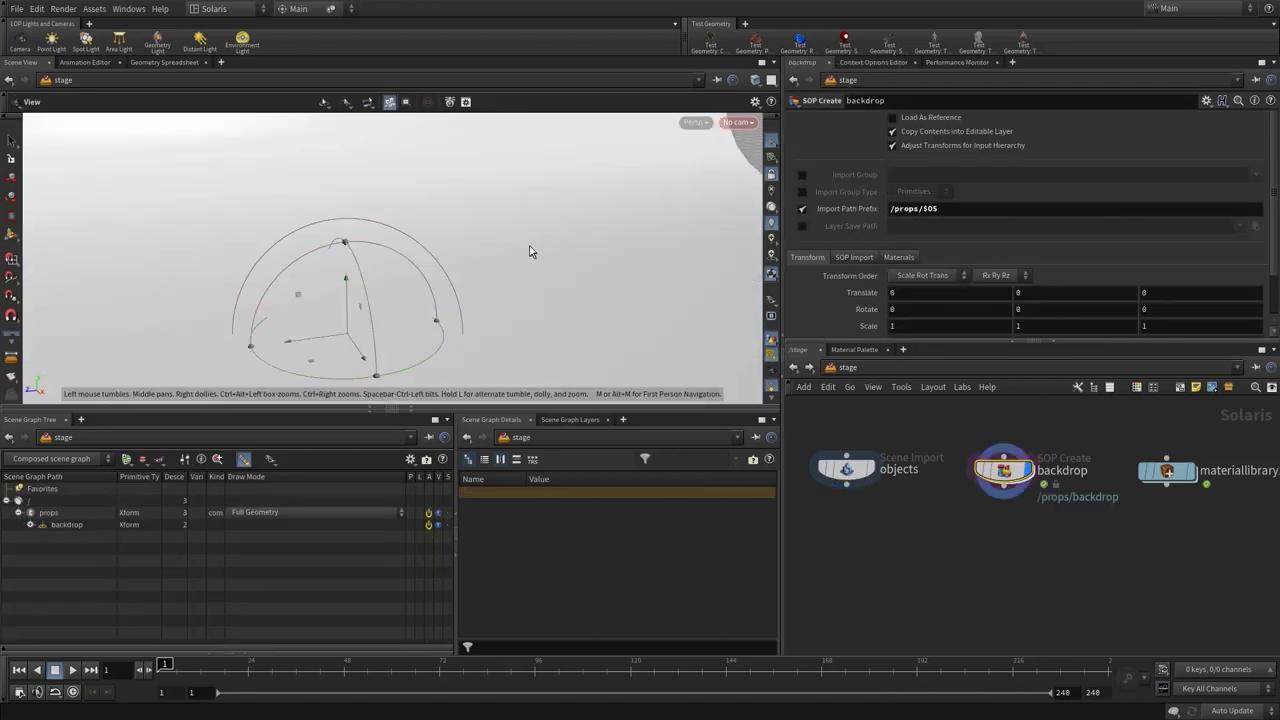
drag(529, 245, 353, 264)
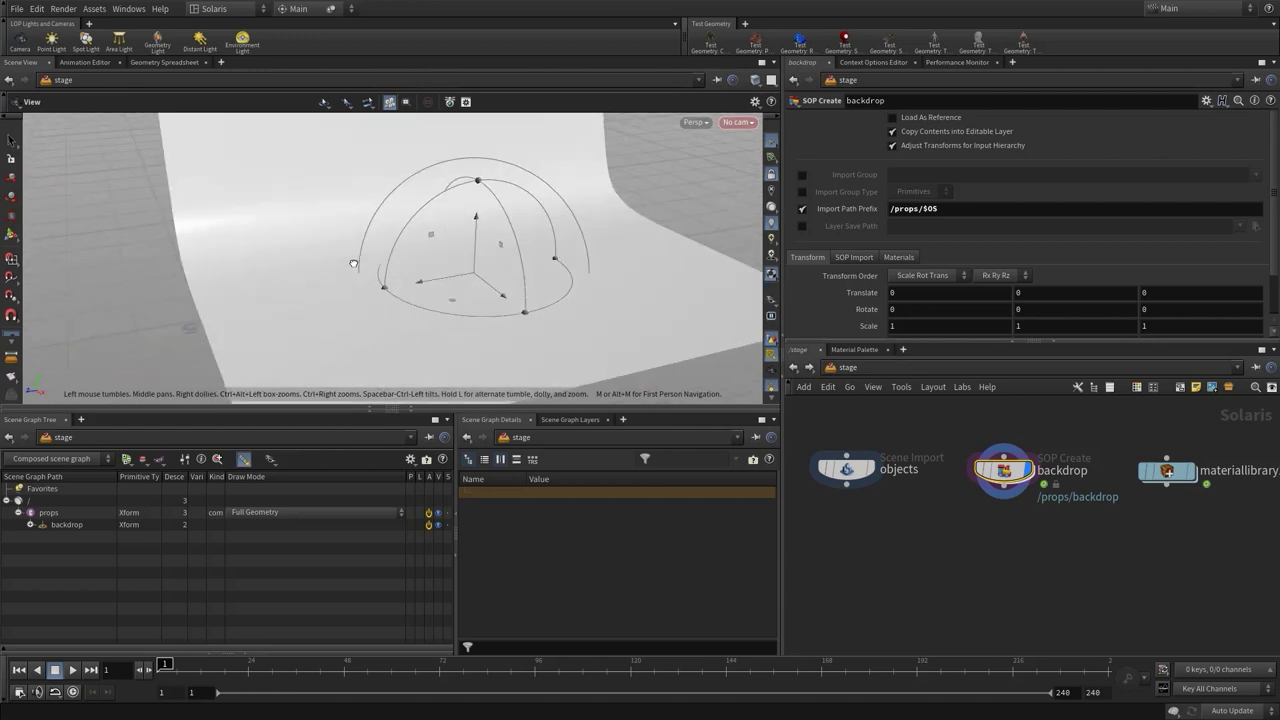
- Inspect the network inside the backdrop node, and add a stage-level Merge node combining the objects and backdrop nodes
double_click(1003, 470)
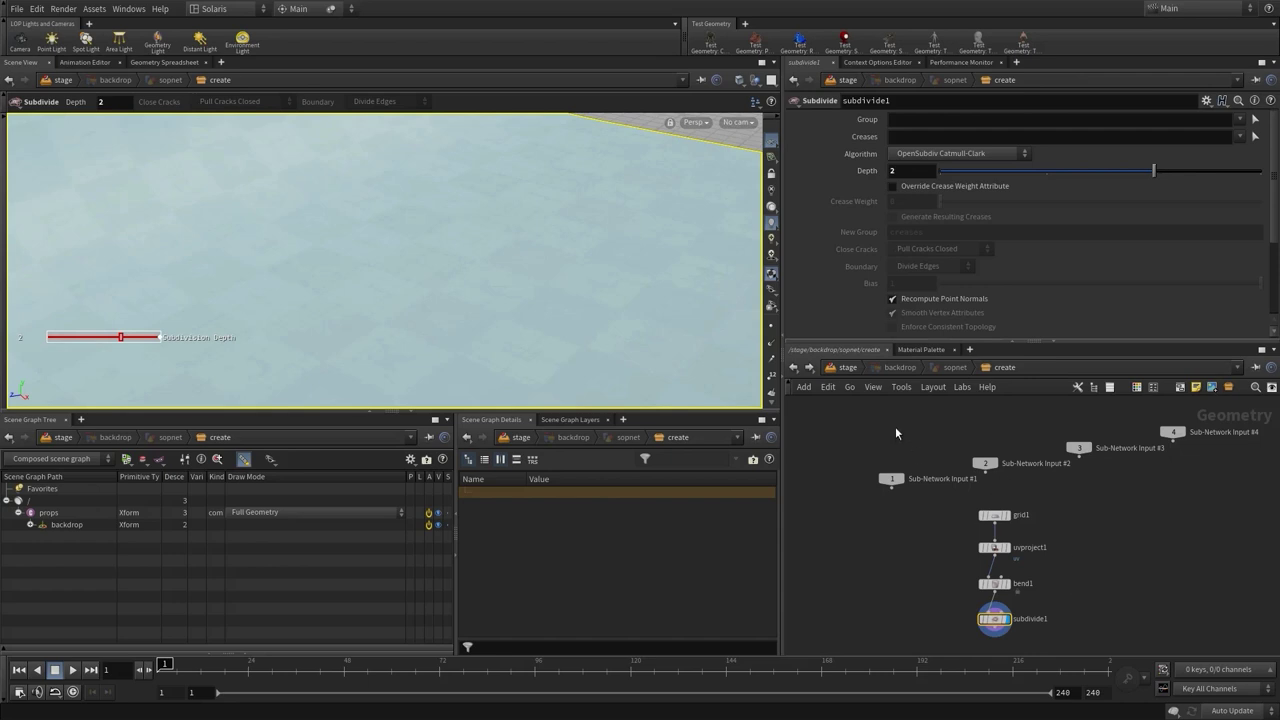
click(847, 368)
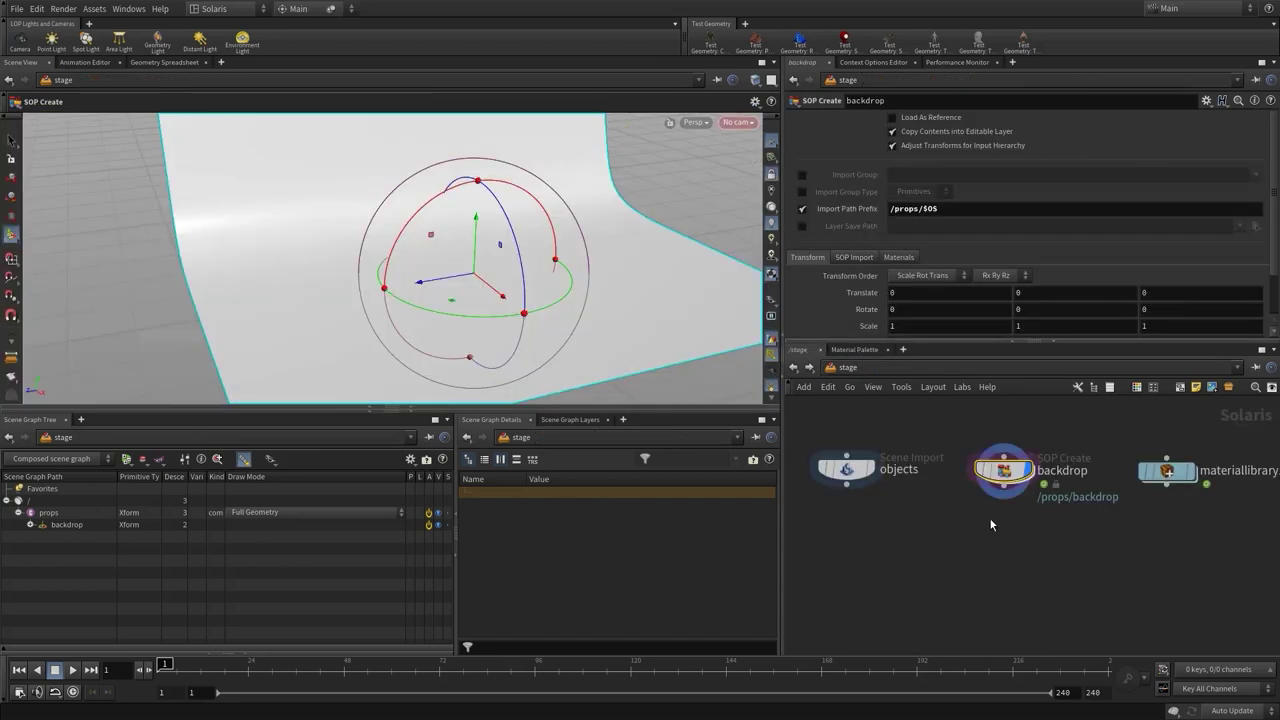
key(Tab)
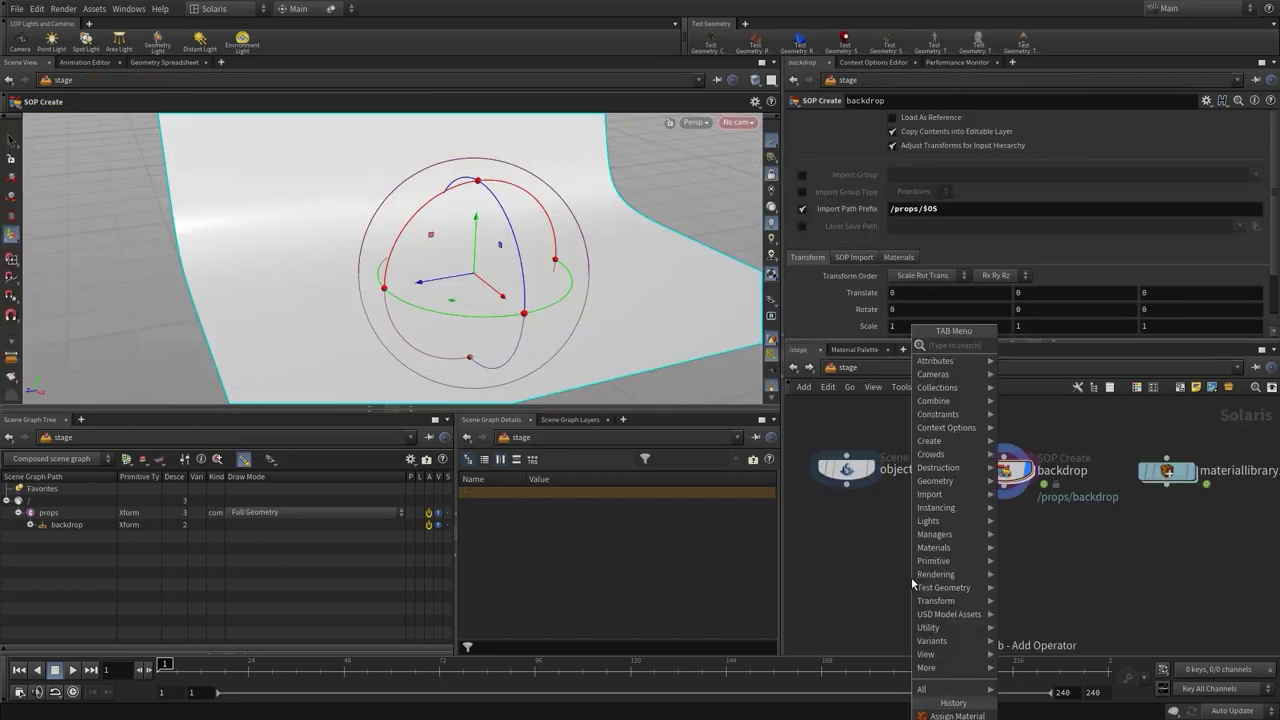
click(912, 584)
click(912, 584)
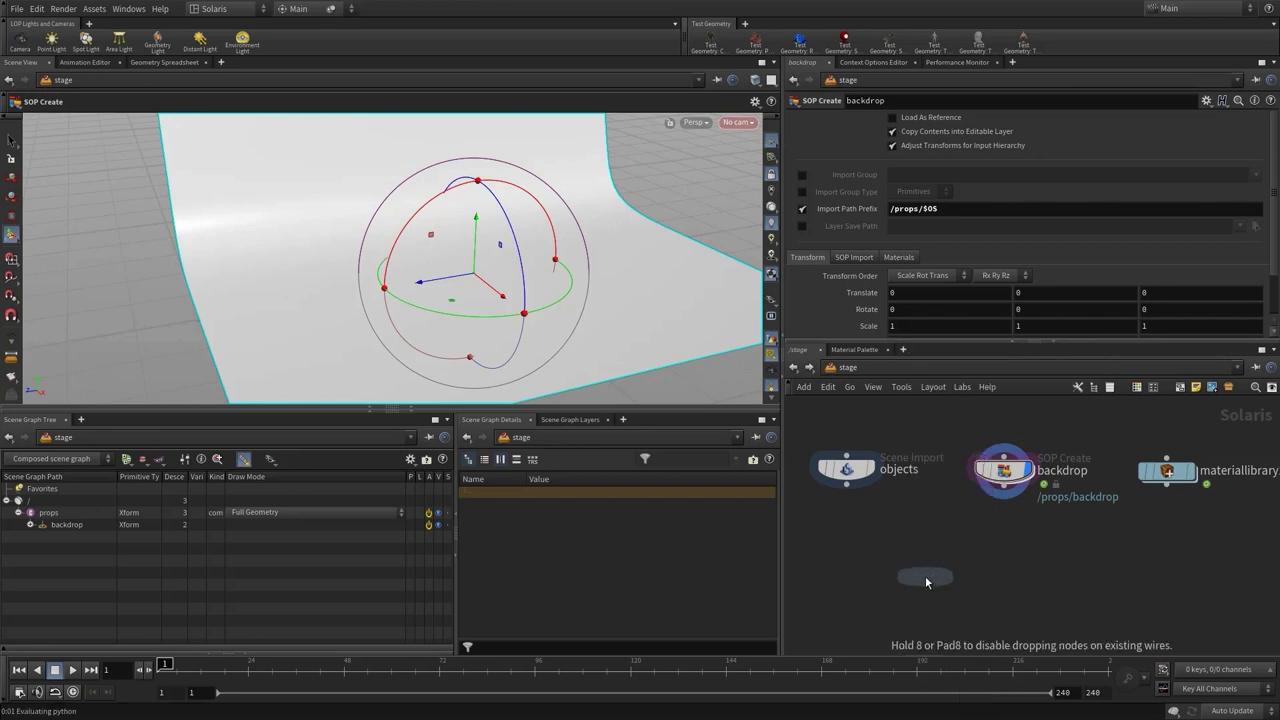
click(846, 485)
click(913, 549)
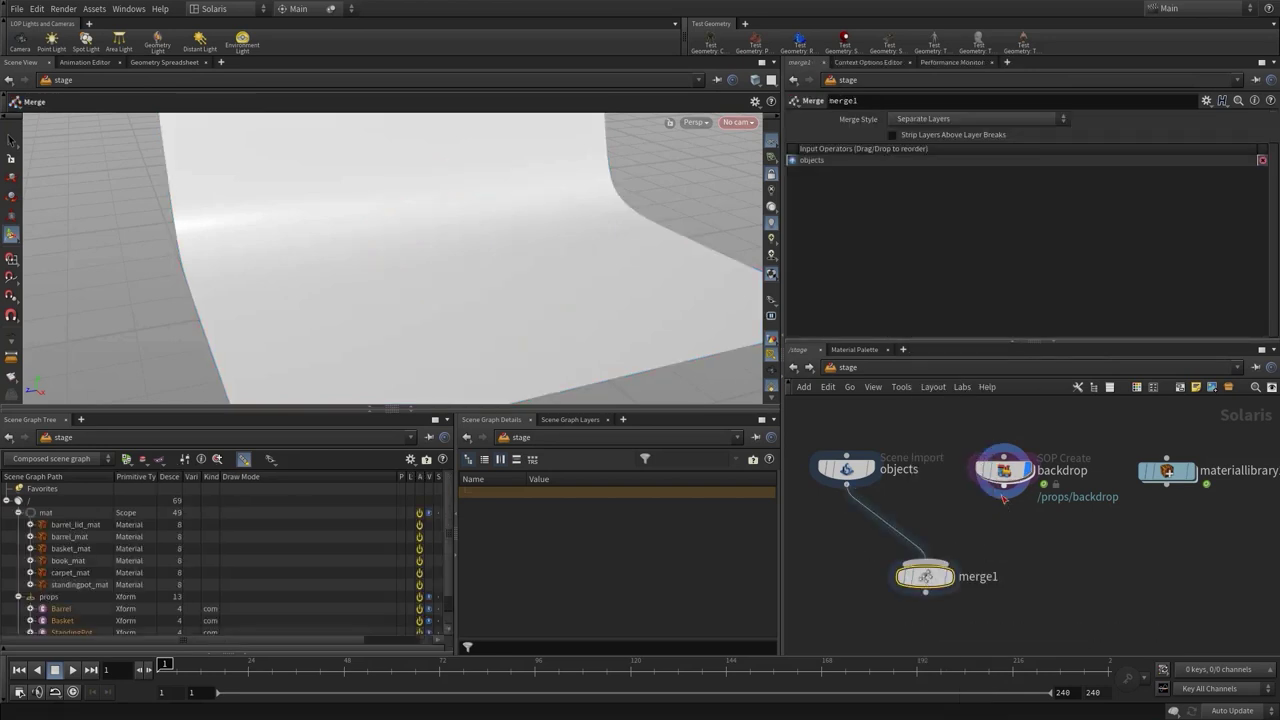
click(1004, 493)
click(925, 562)
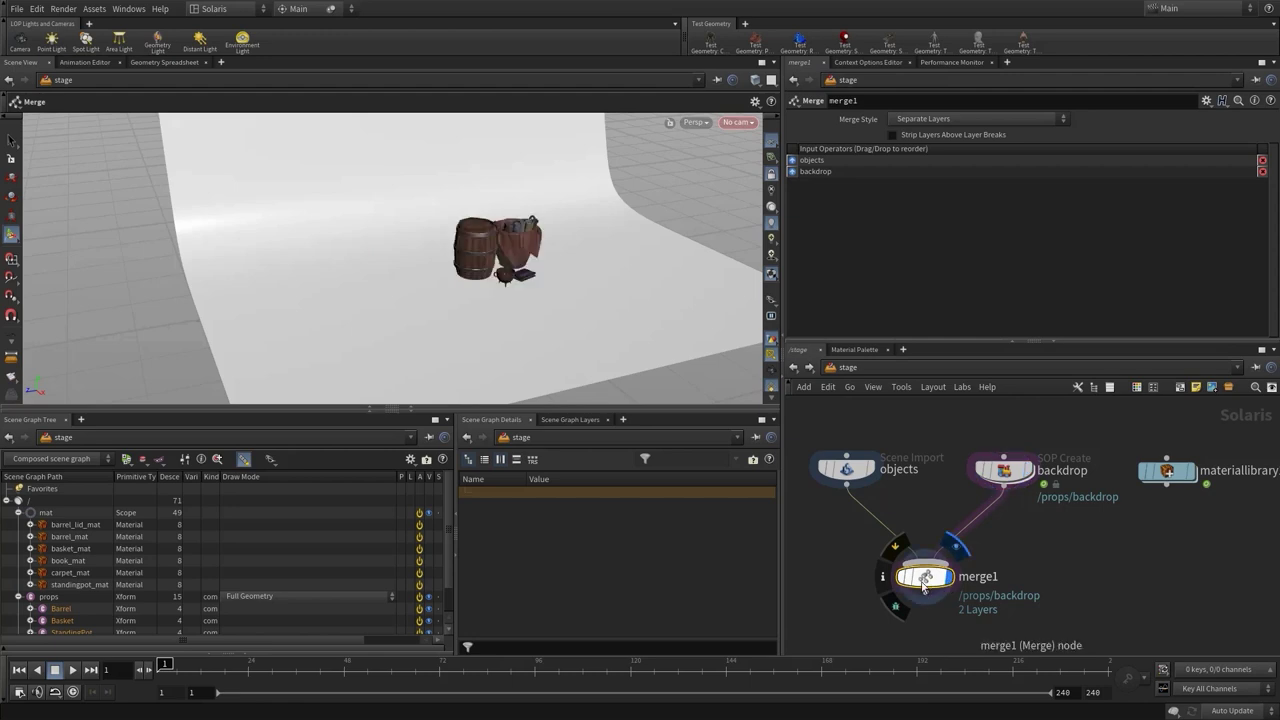
- Place materiallibrary1 below merge1, connect it to the merge output and display its result
scroll(1060, 580, down, 2)
scroll(1140, 517, up, 1)
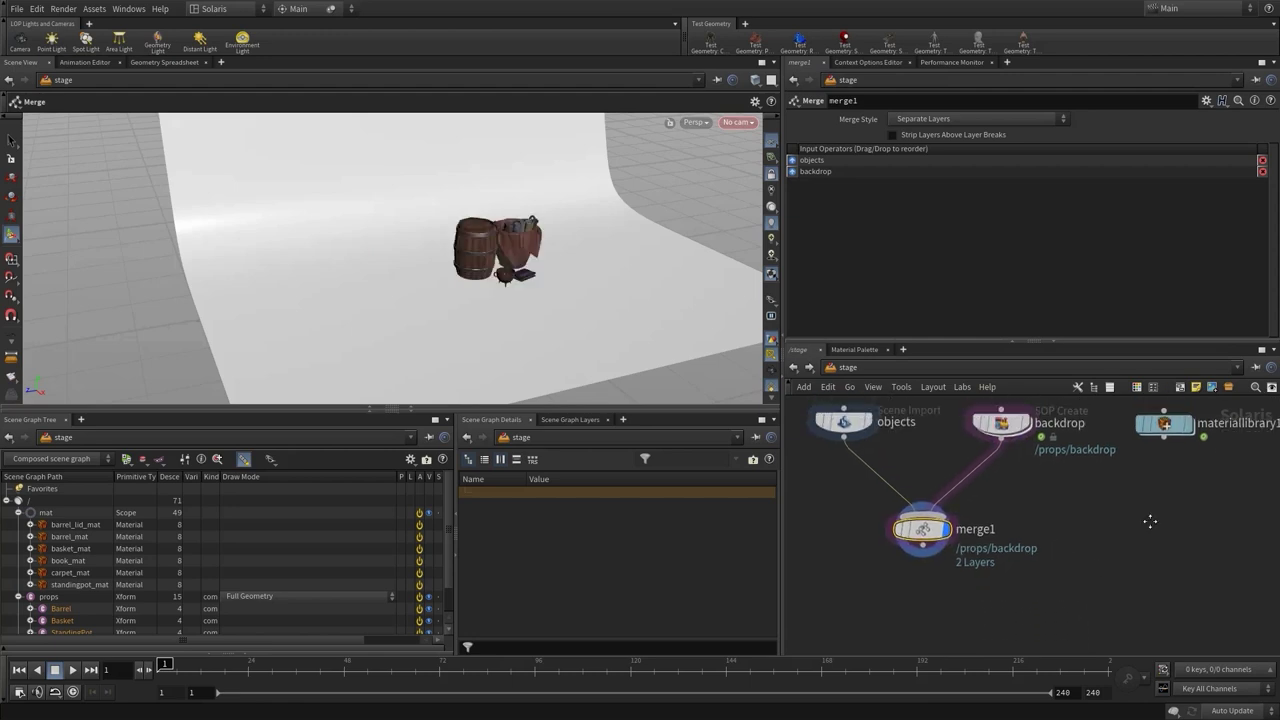
mouse_move(1150, 430)
mouse_down()
mouse_move(1071, 434)
mouse_move(927, 595)
mouse_up()
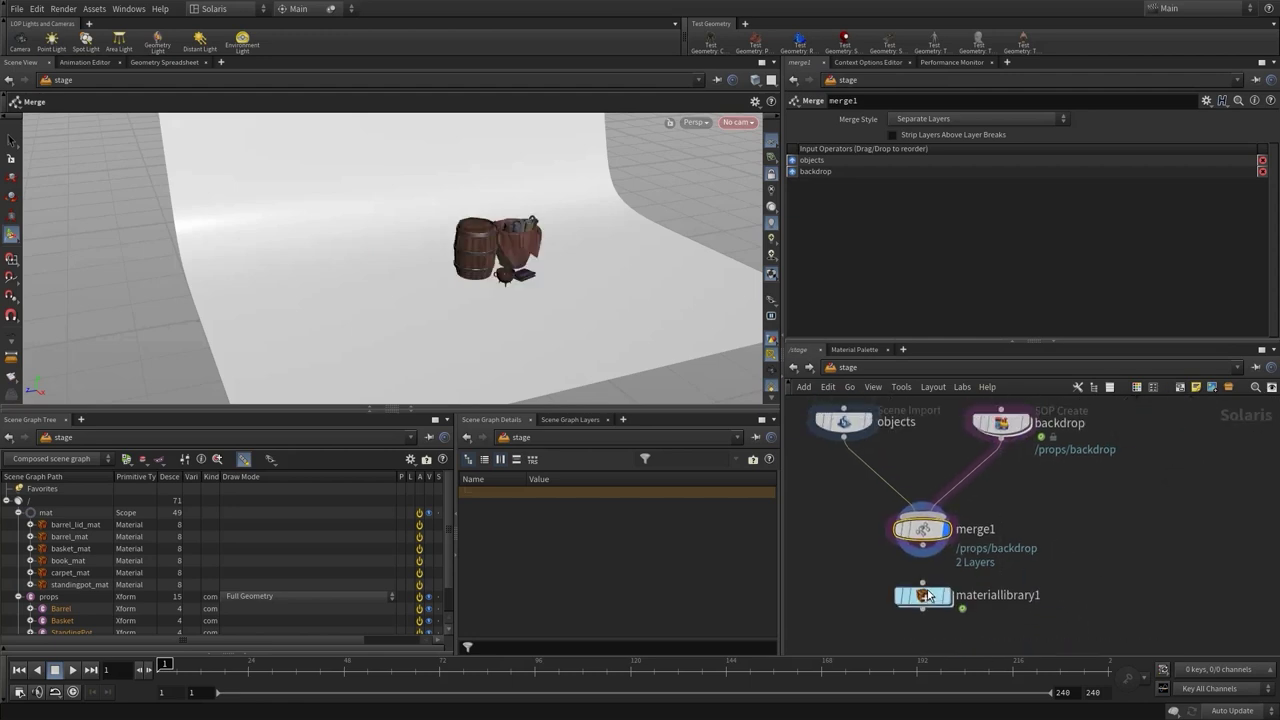
click(922, 566)
click(930, 597)
click(946, 596)
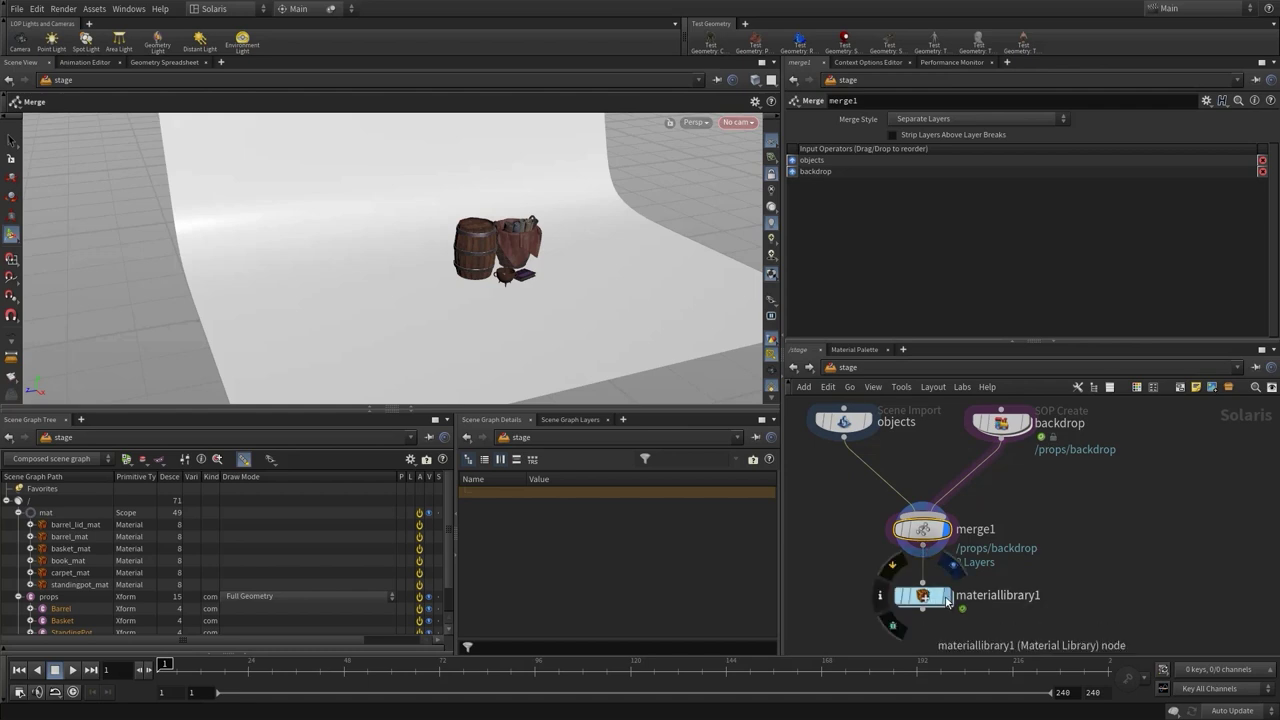
click(925, 596)
middle_drag(1043, 547, 1055, 466)
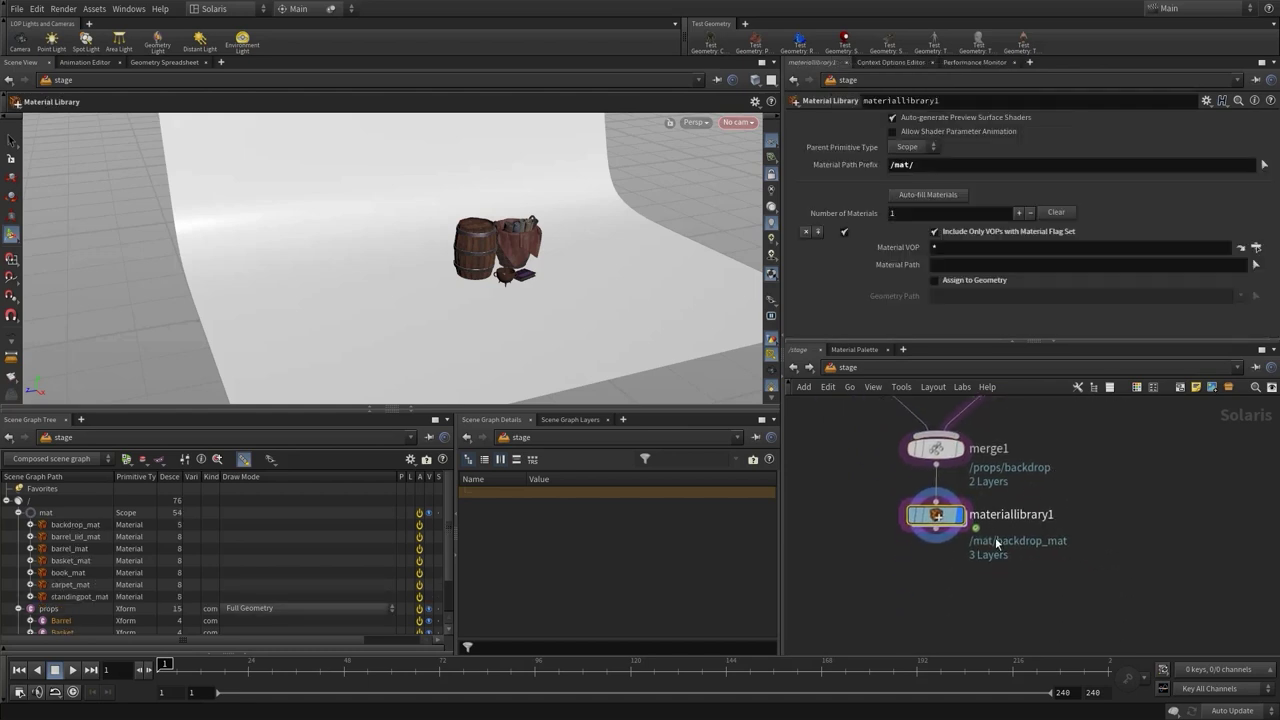
- Add an Assign Material node below materiallibrary1, connect it to the library and display its result
key(Tab)
text(assign)
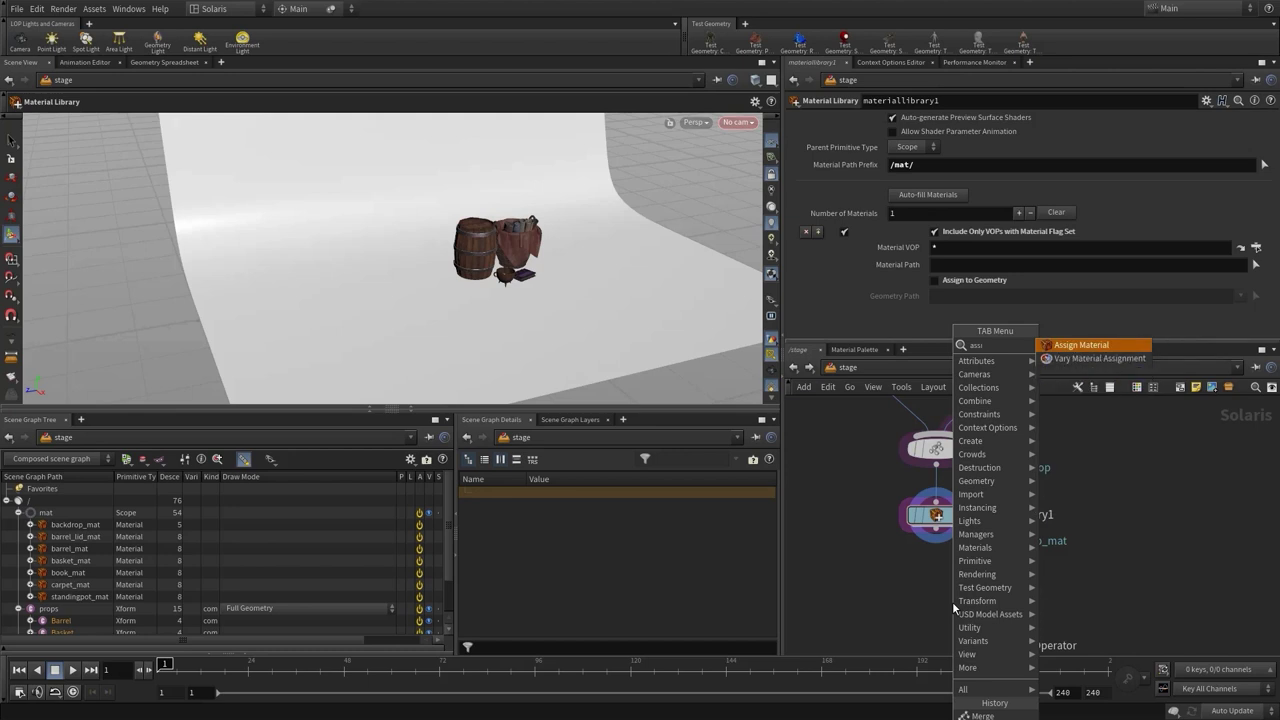
key(Return)
click(936, 581)
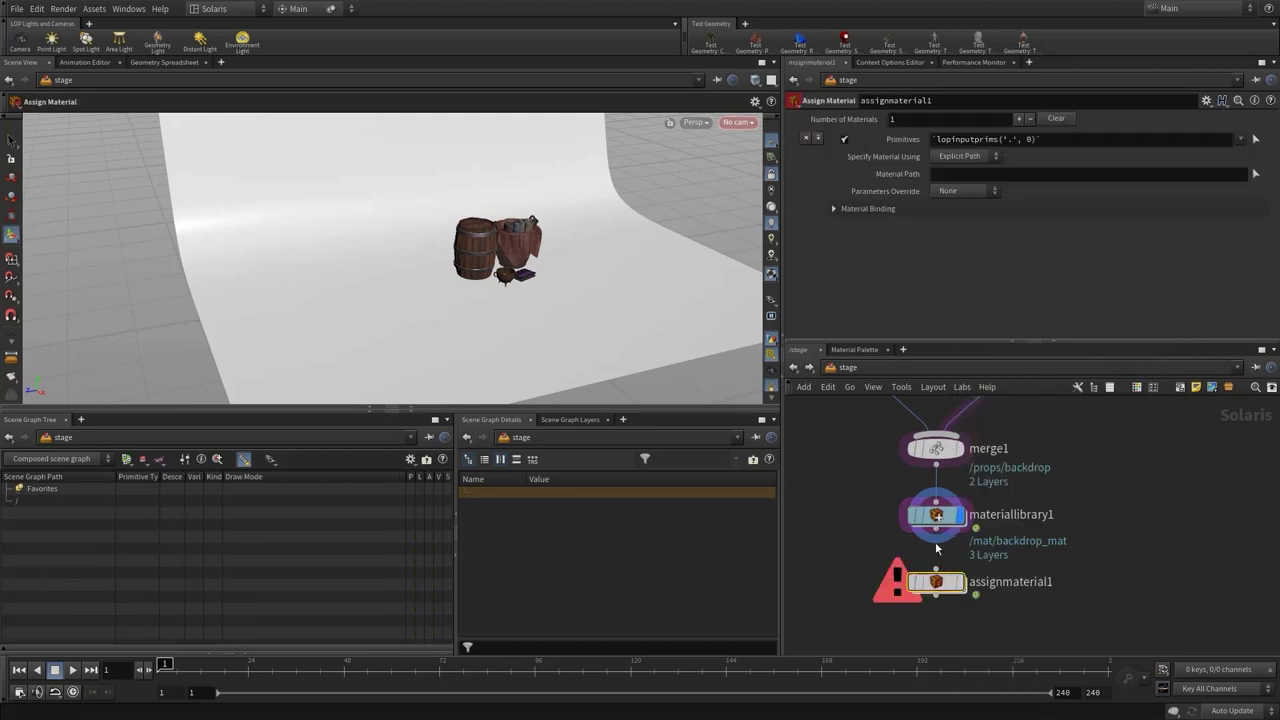
click(936, 528)
click(936, 570)
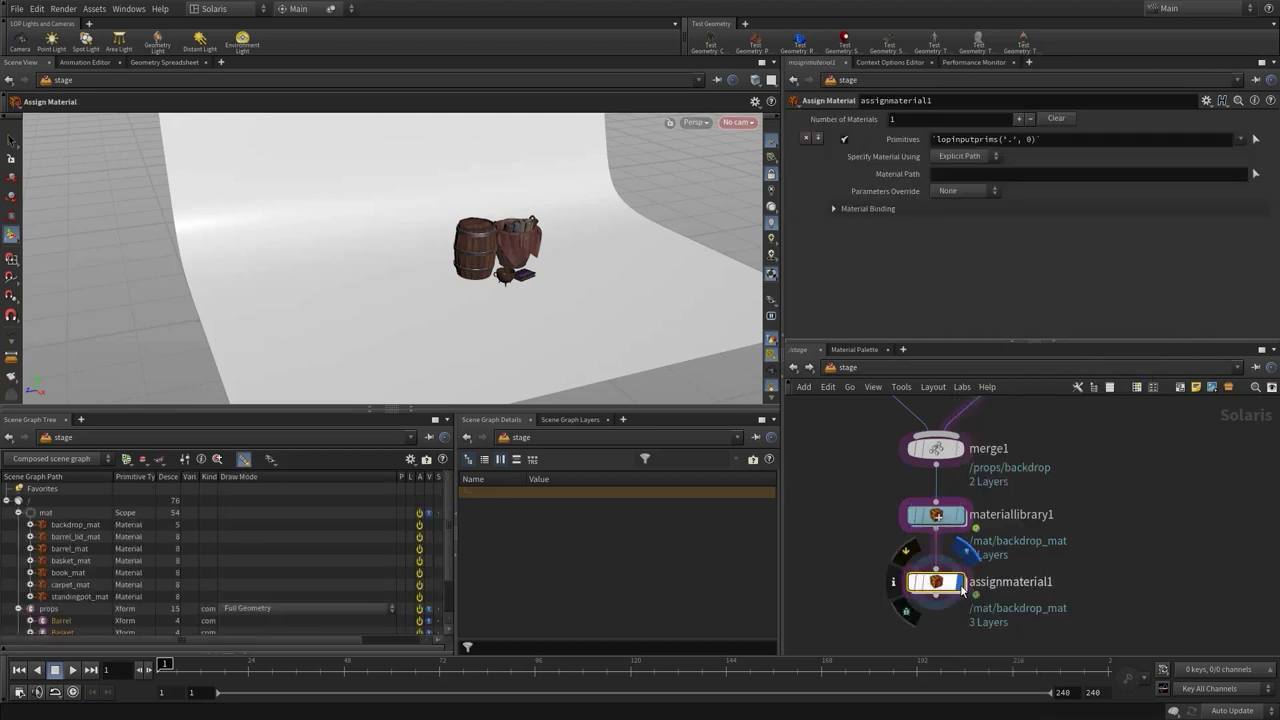
click(961, 583)
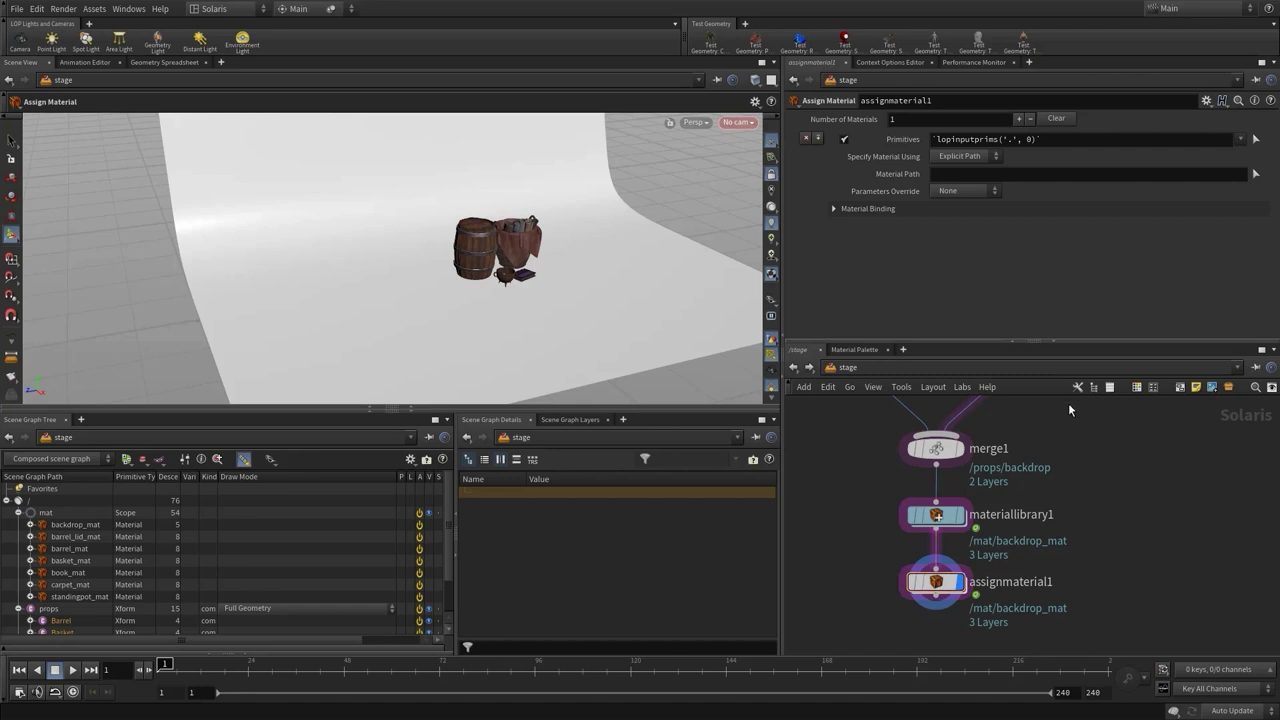
- Set the target primitives of assignmaterial1 to /props/backdrop
click(1256, 139)
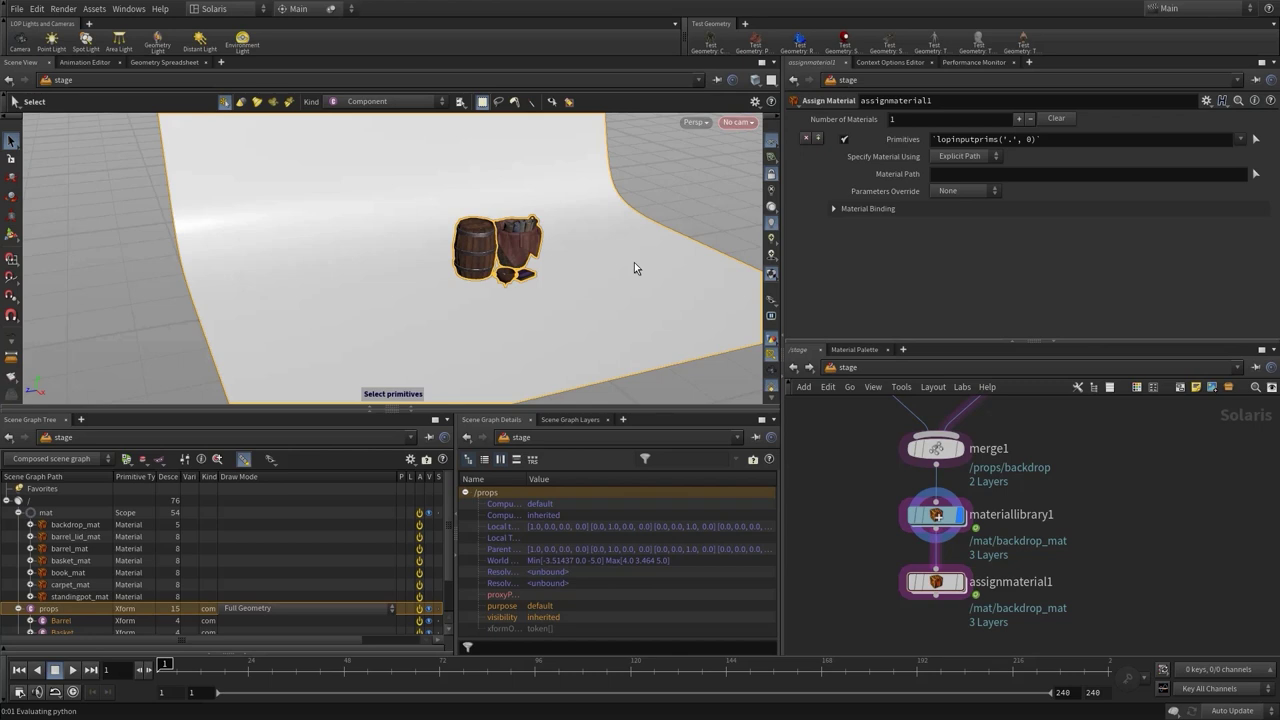
key(Return)
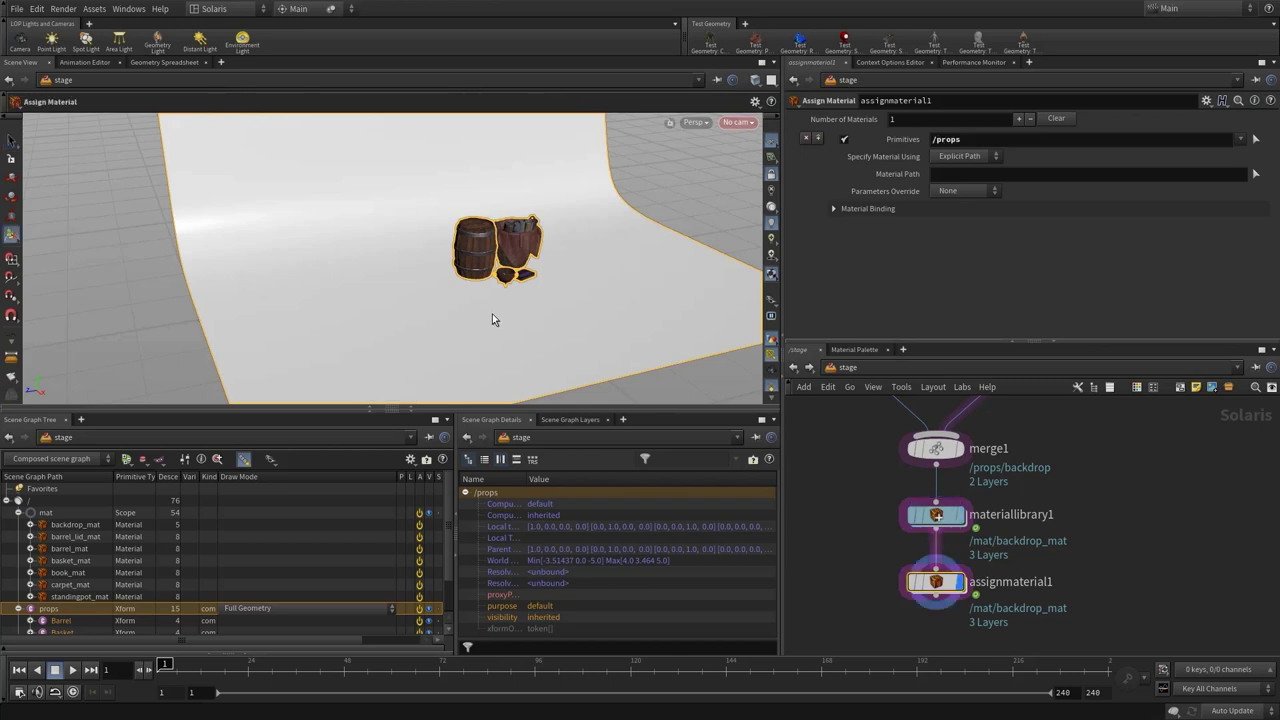
scroll(187, 597, down, 2)
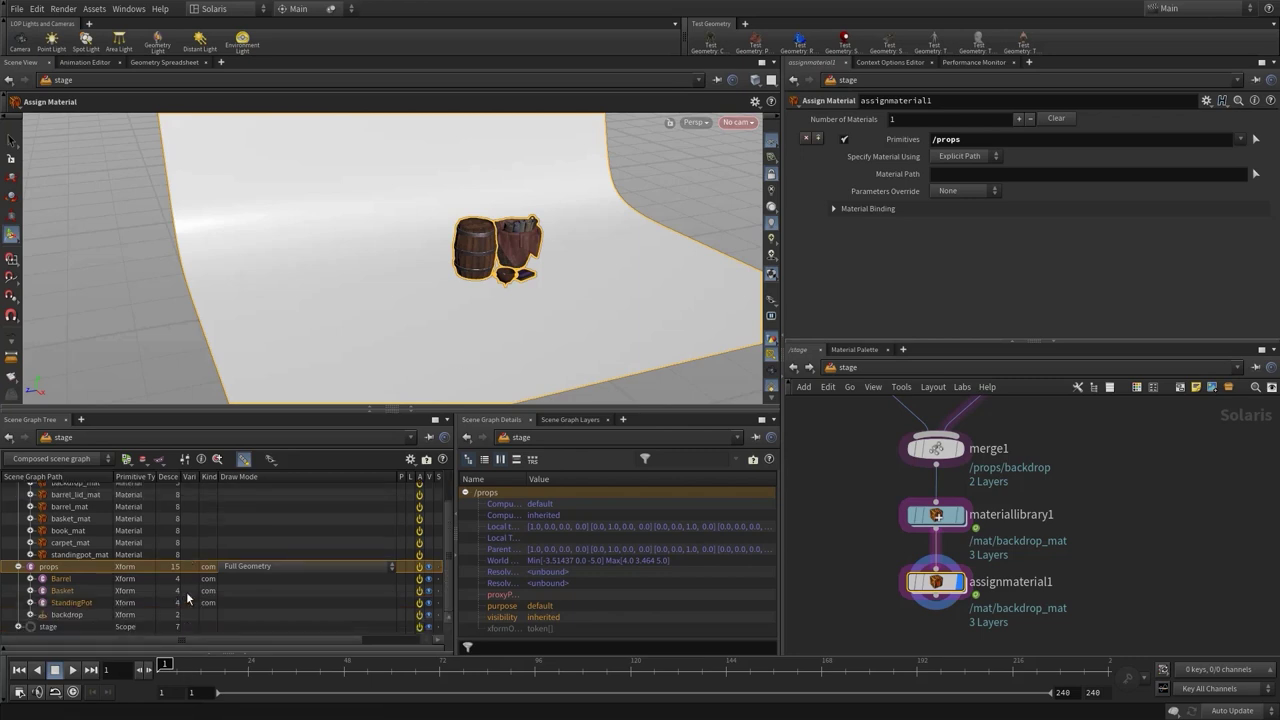
click(64, 615)
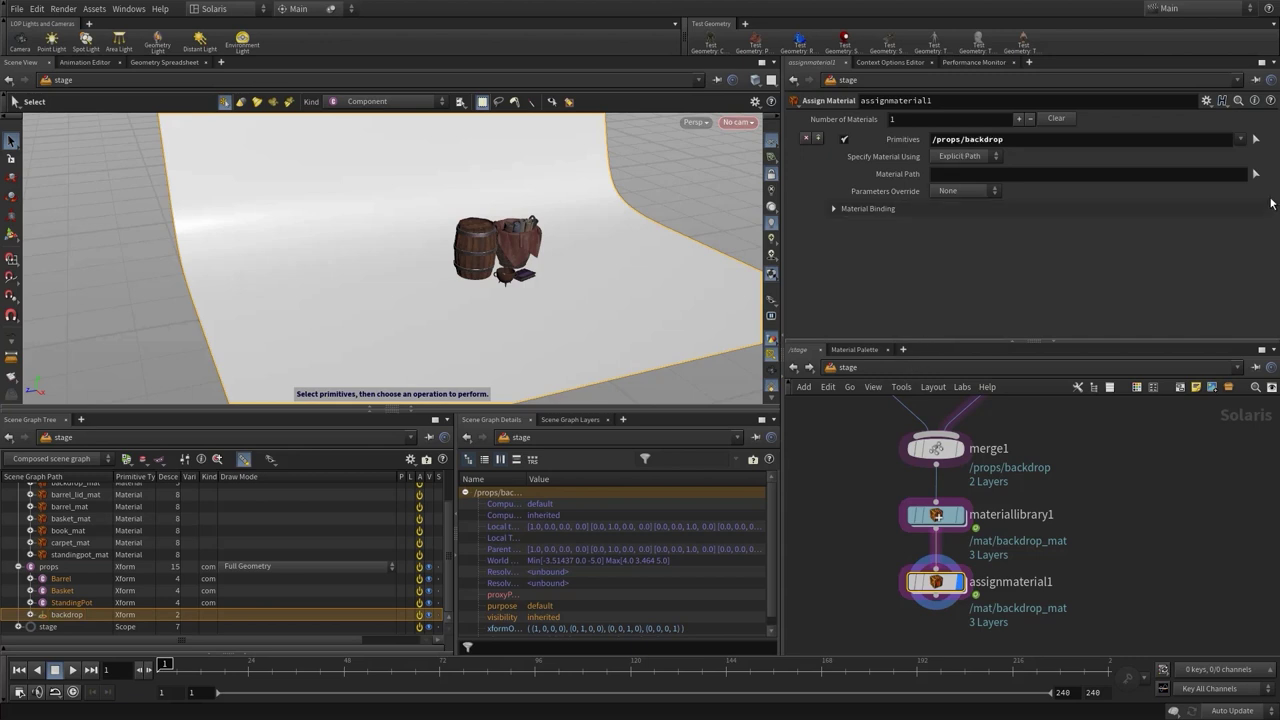
- Set the material path of assignmaterial1 to /mat/backdrop_mat
click(1255, 139)
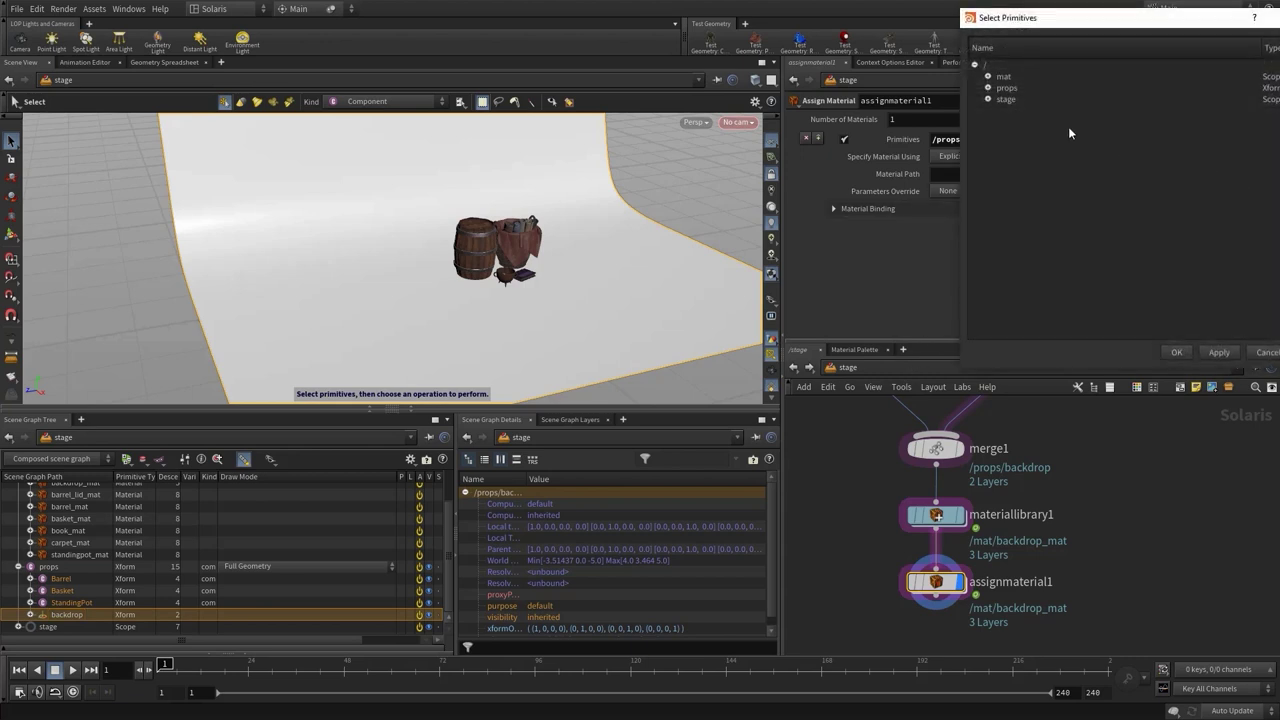
click(988, 76)
click(1020, 88)
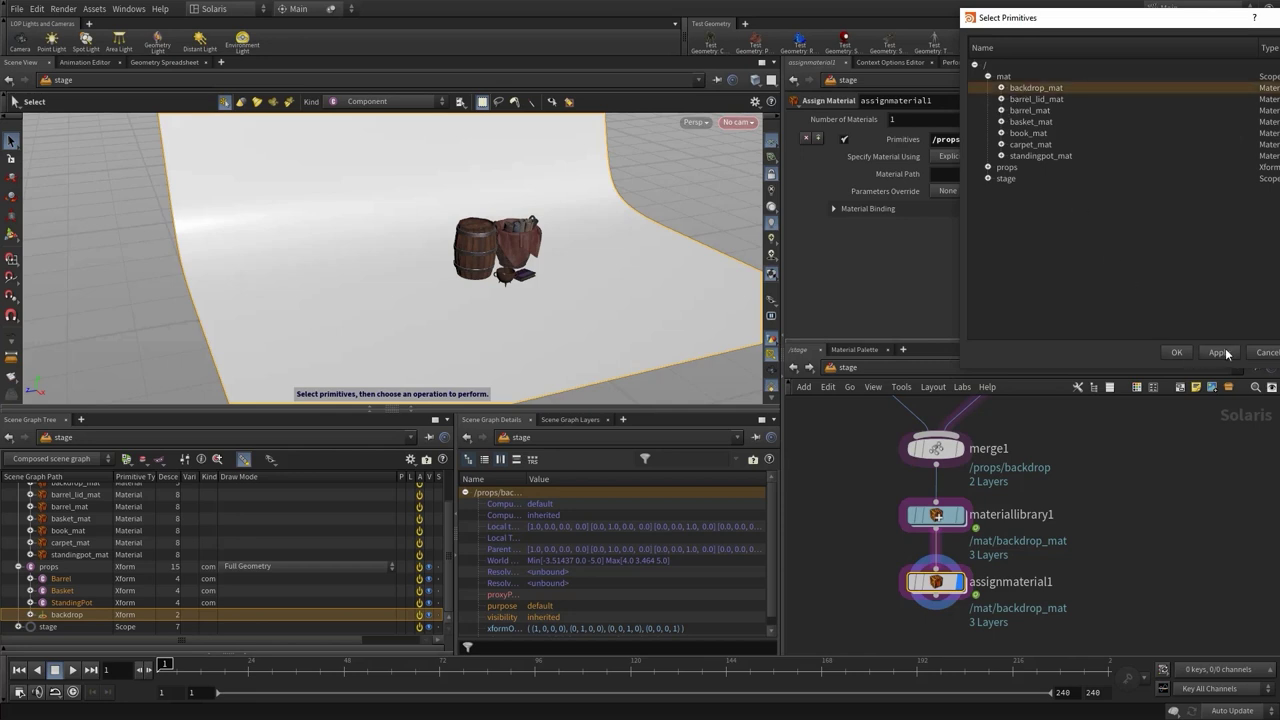
click(1179, 352)
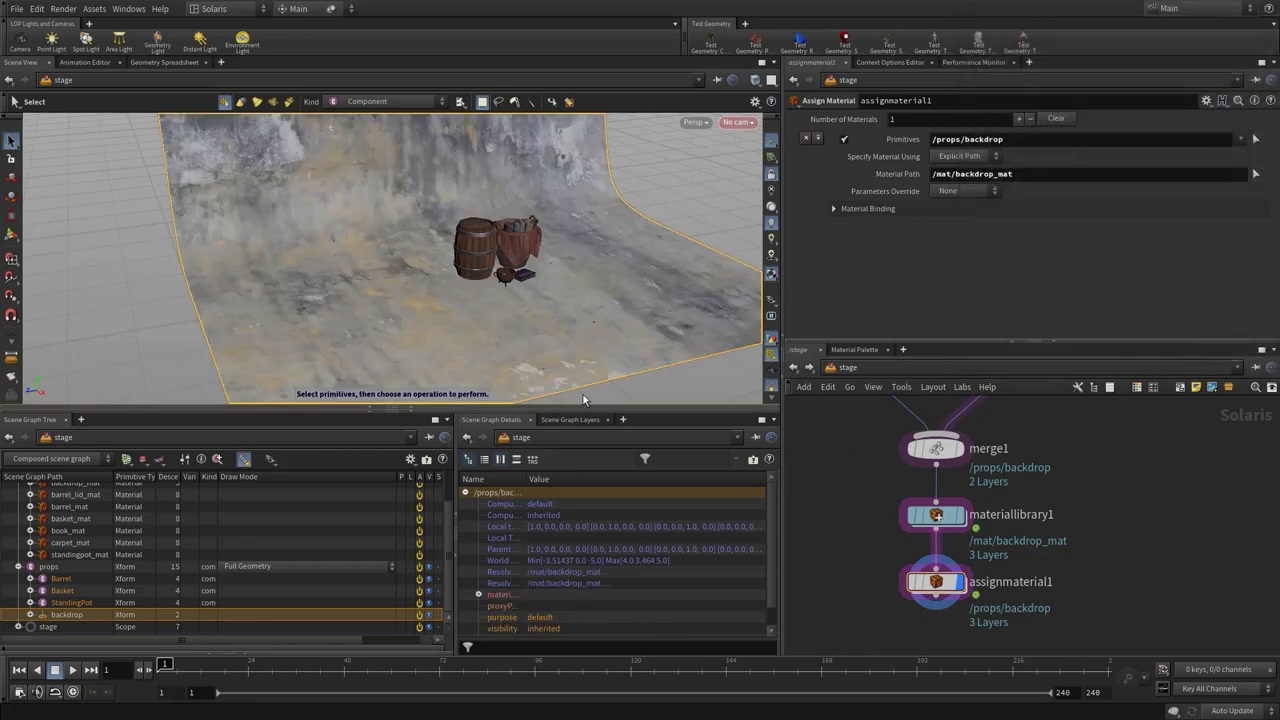
- Examine the textured backdrop behind the barrel, basket and pot up close, along with the connected node chain
key(Escape)
mouse_move(554, 310)
mouse_down()
mouse_move(649, 280)
mouse_move(471, 309)
mouse_move(540, 302)
mouse_up()
scroll(540, 302, up, 10)
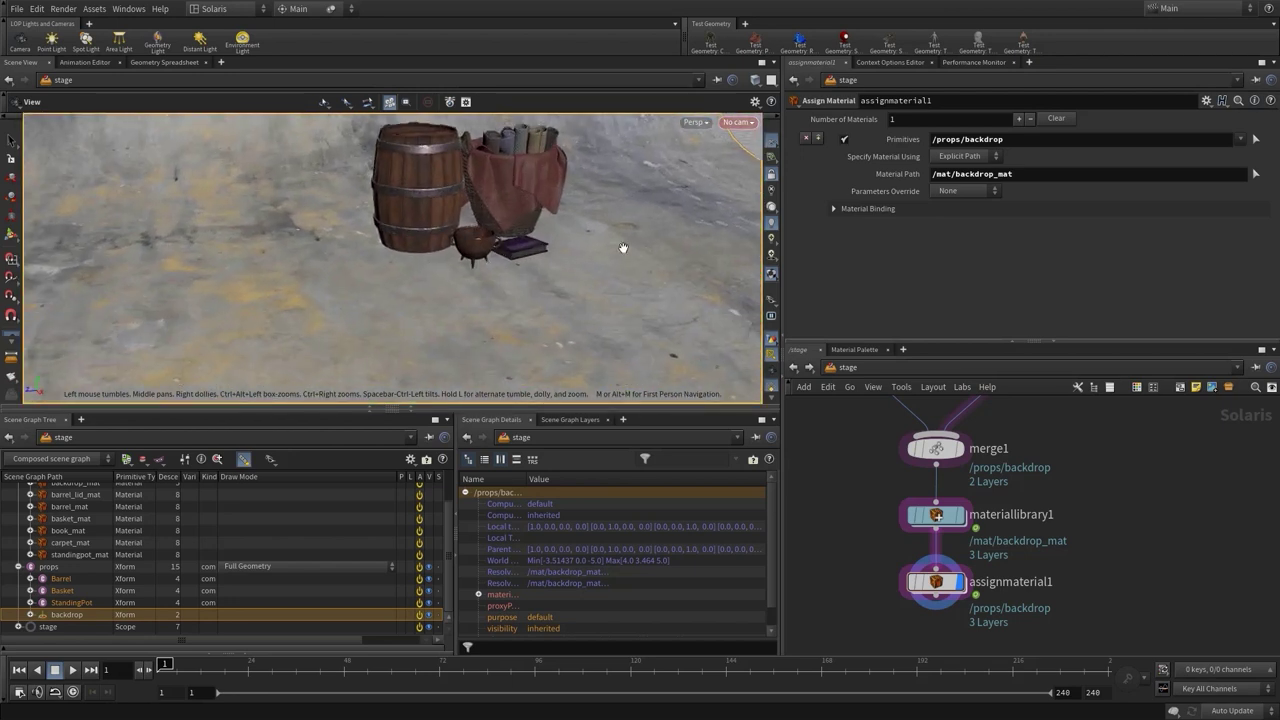
drag(531, 303, 551, 297)
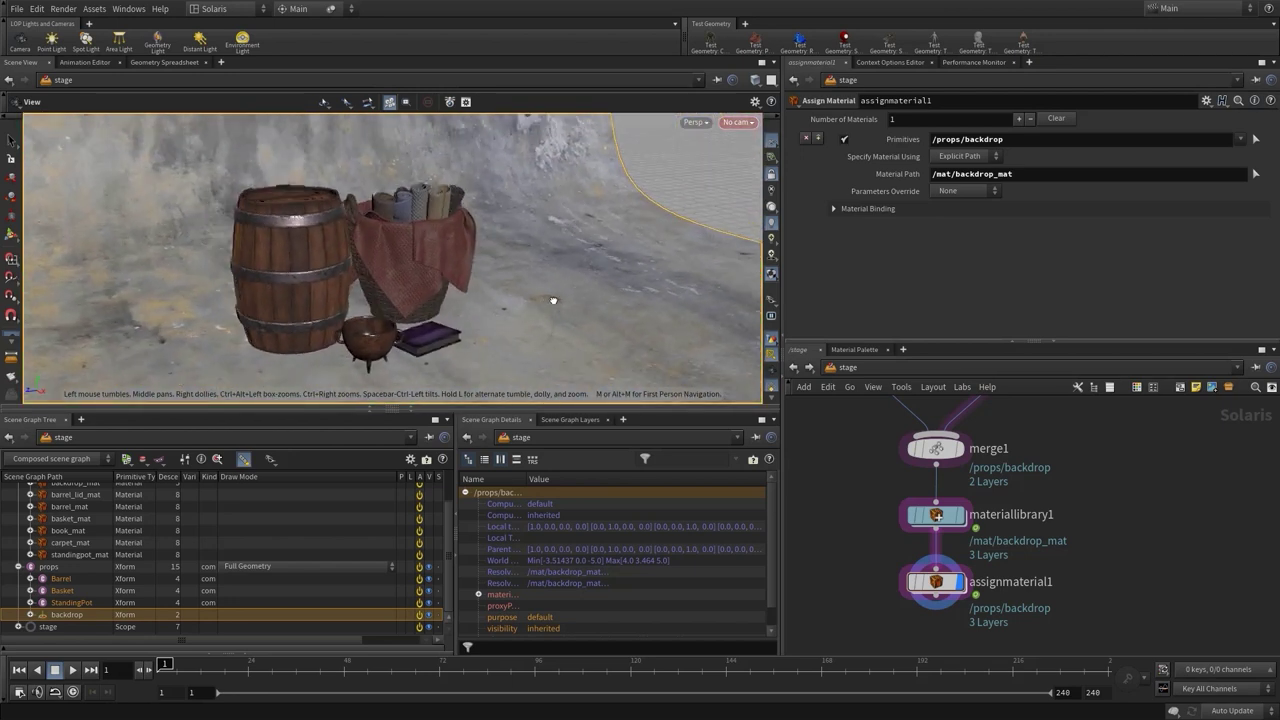
key(s)
scroll(1030, 495, down, 4)
scroll(1030, 495, up, 5)
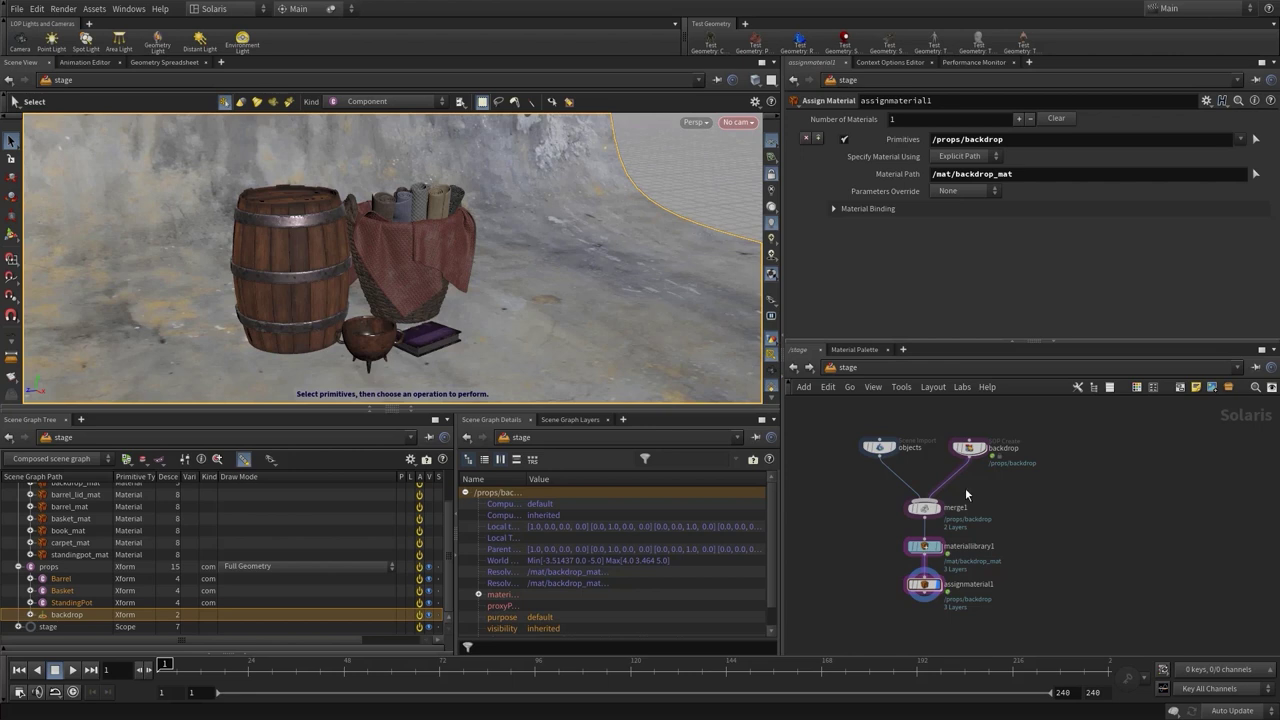
- Review the material import options of the objects Scene Import node
click(879, 447)
scroll(944, 214, down, 5)
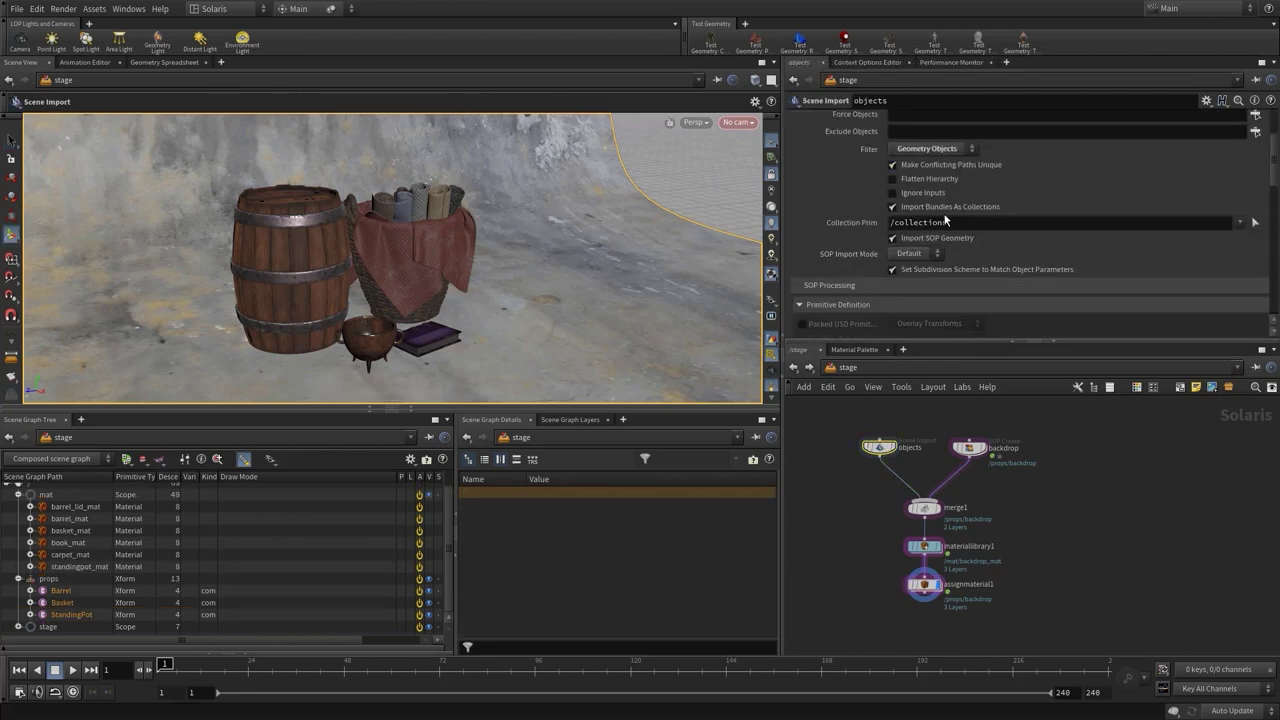
scroll(944, 214, down, 10)
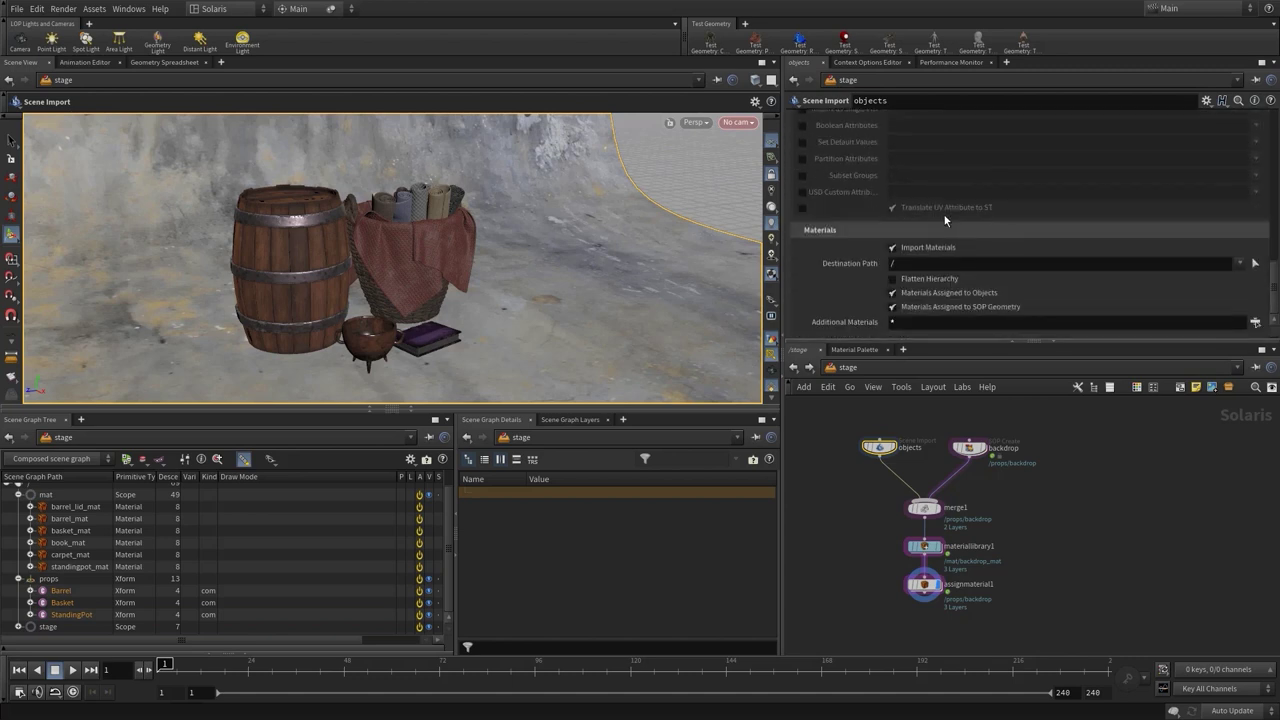
click(893, 248)
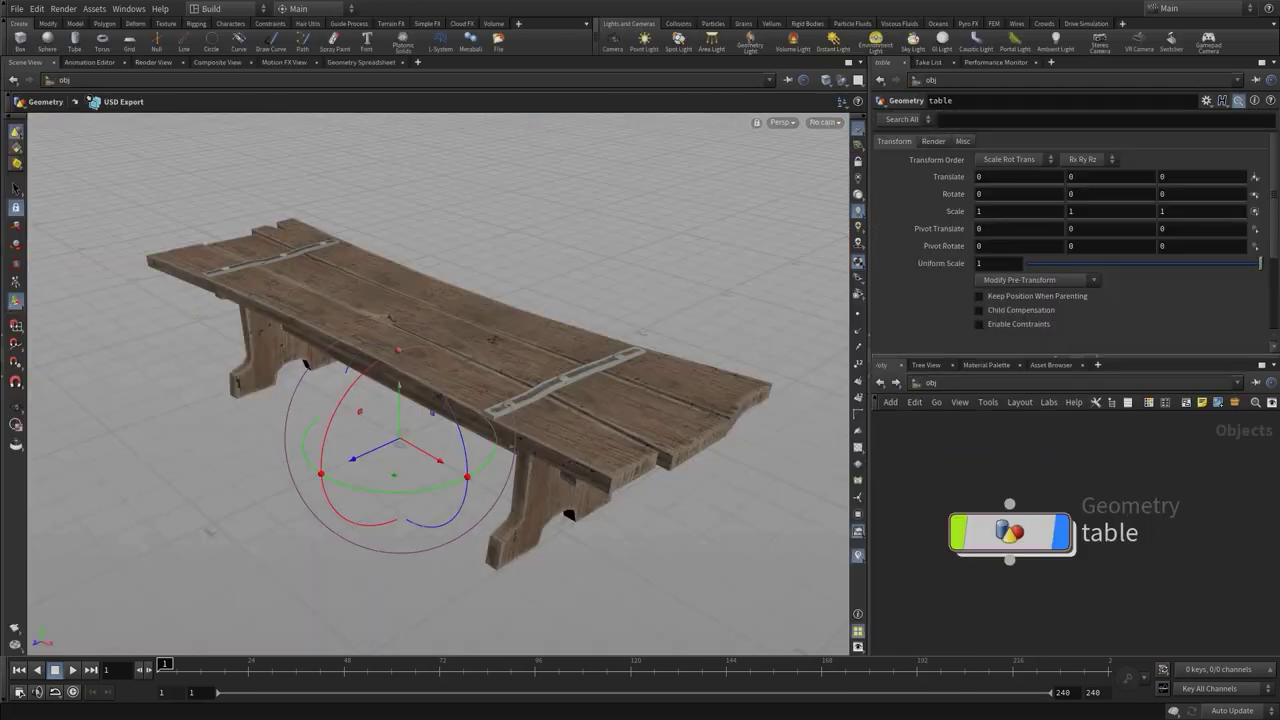
- In the table object's network, review the material1 and USD Export nodes and save the table to disk as $HIP/geo/$OS.usd
double_click(1010, 532)
click(1000, 524)
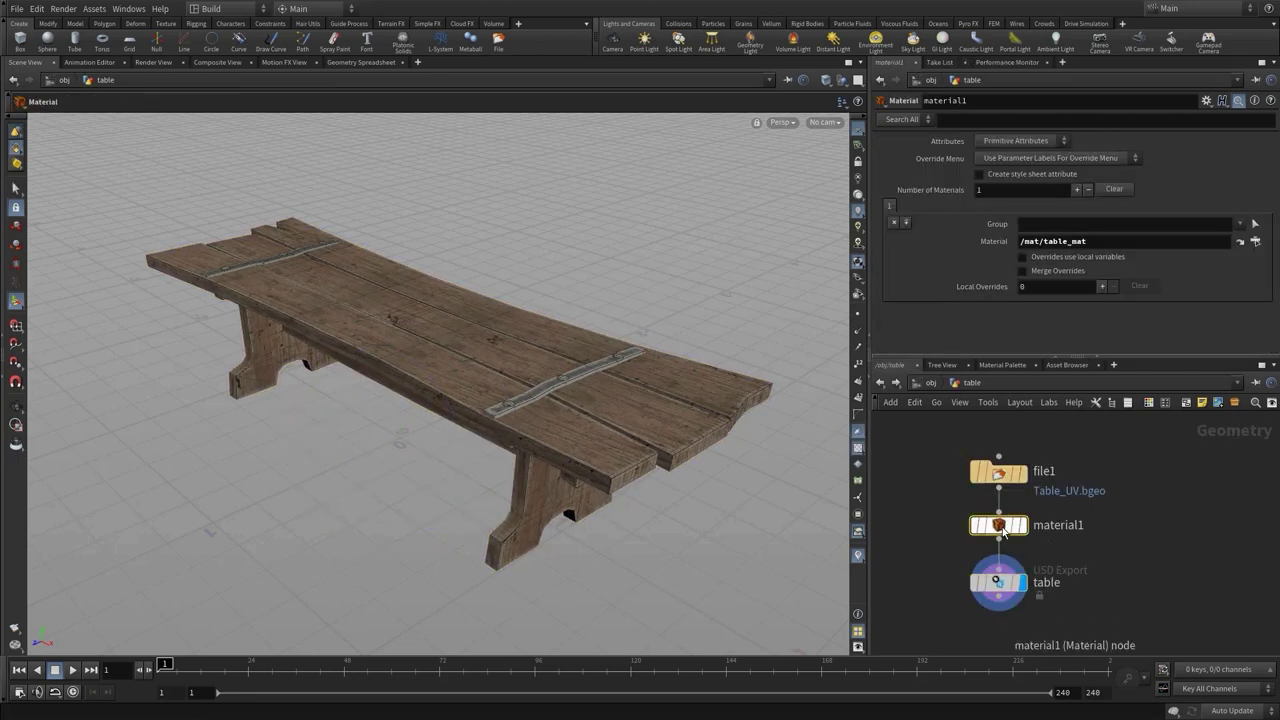
click(997, 582)
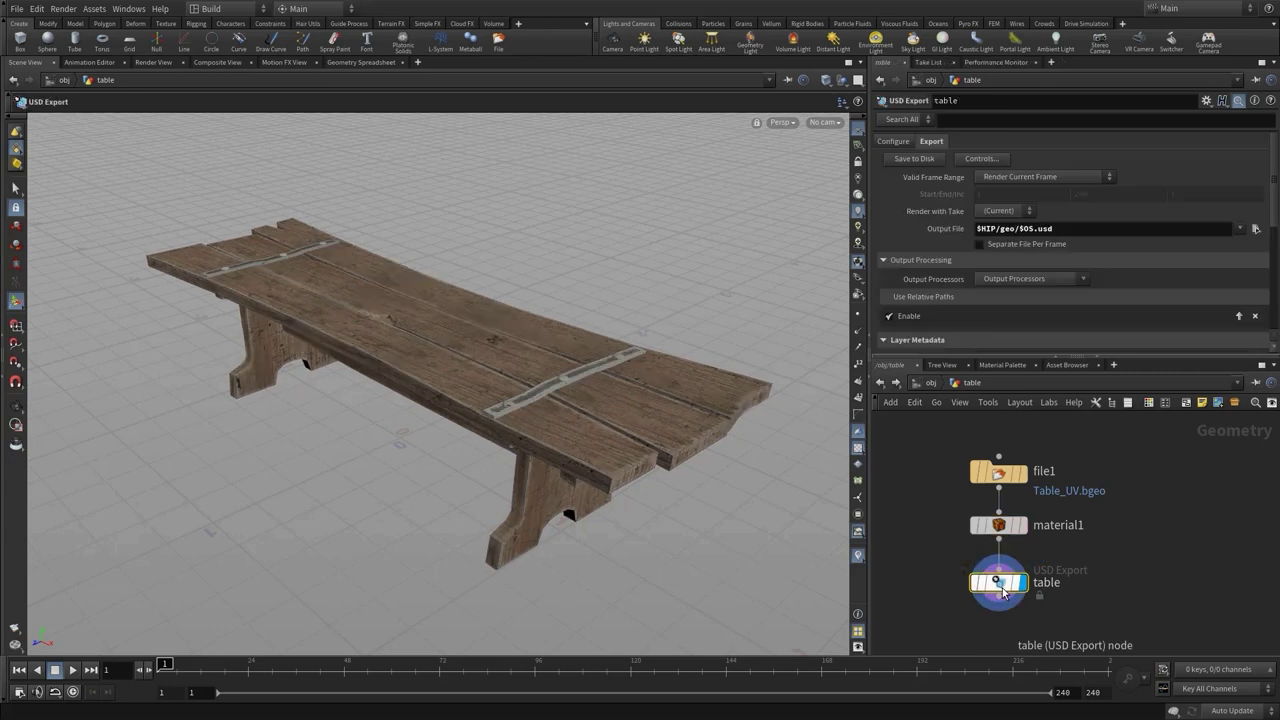
click(913, 162)
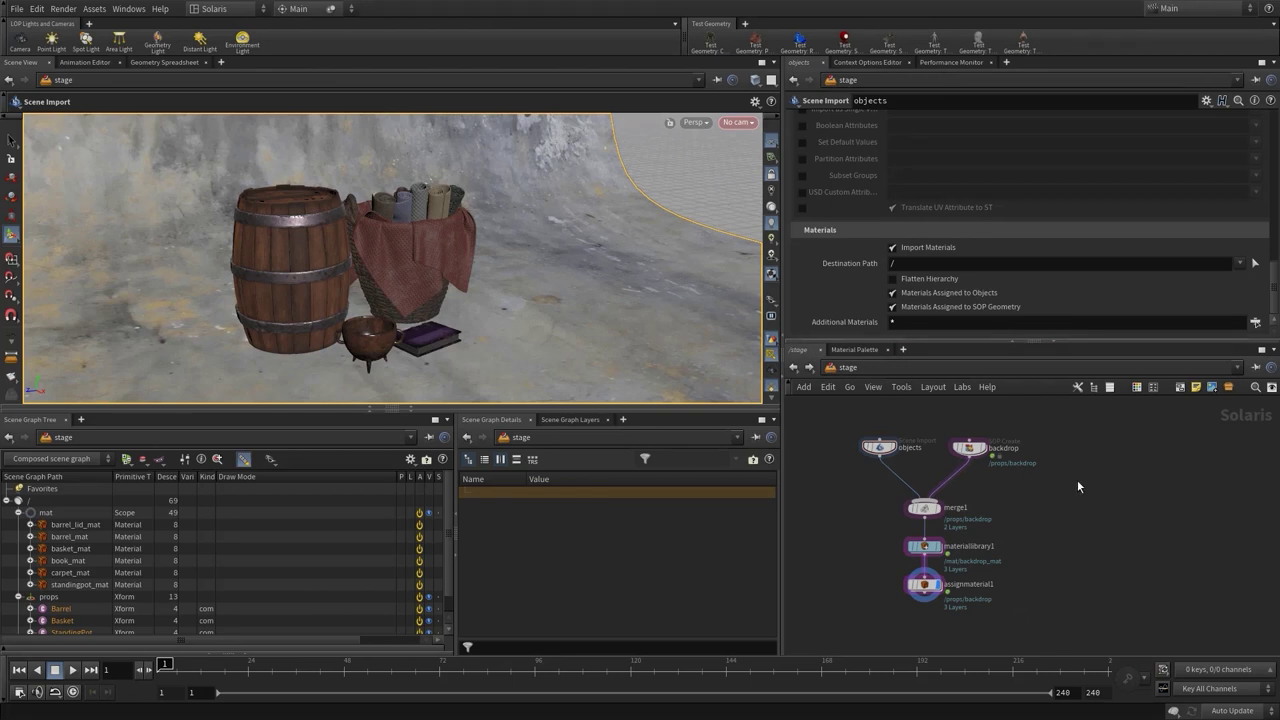
- Add a Reference node beside the backdrop node on the Solaris stage and connect it to merge1
key(Tab)
text(assign)
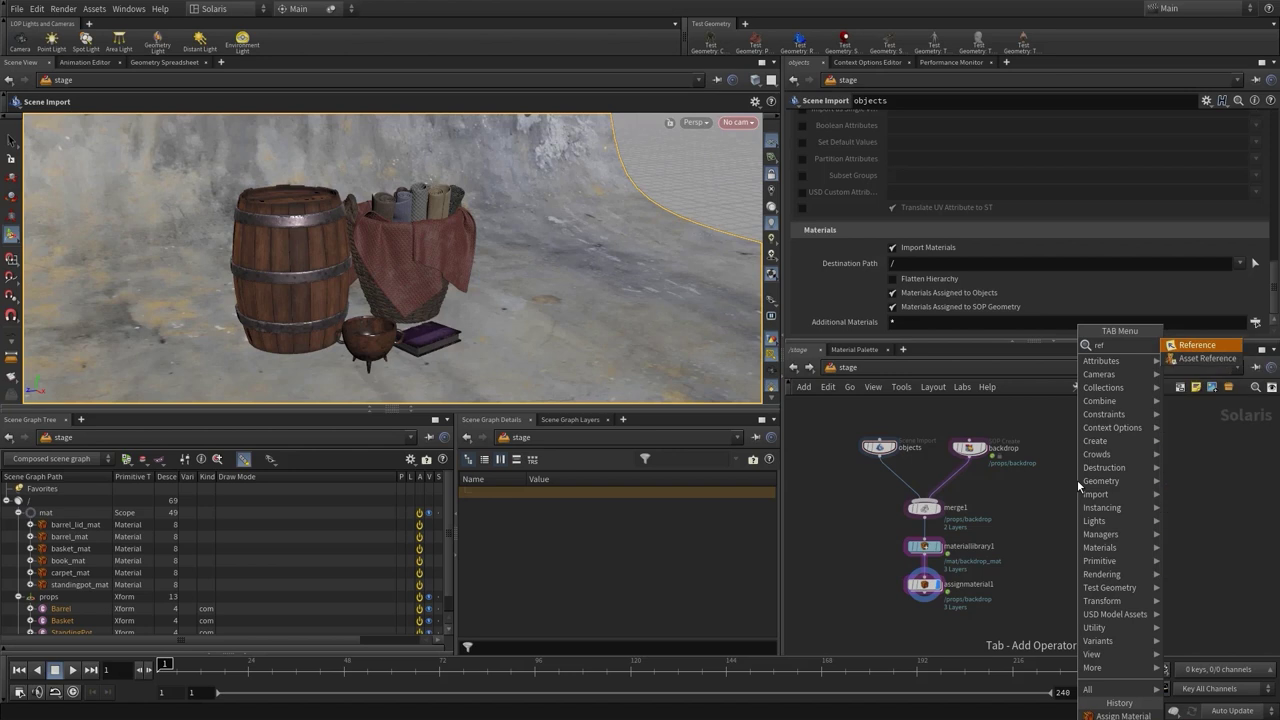
key(Return)
click(1080, 452)
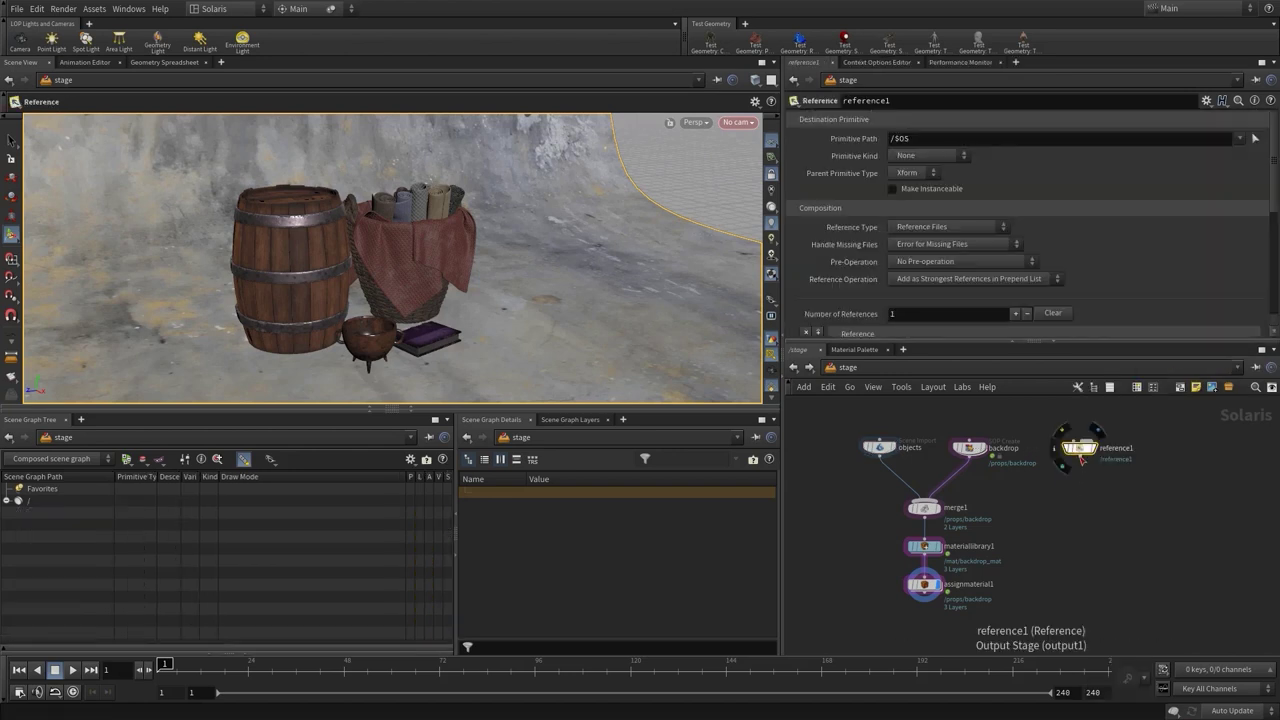
click(1080, 457)
click(924, 499)
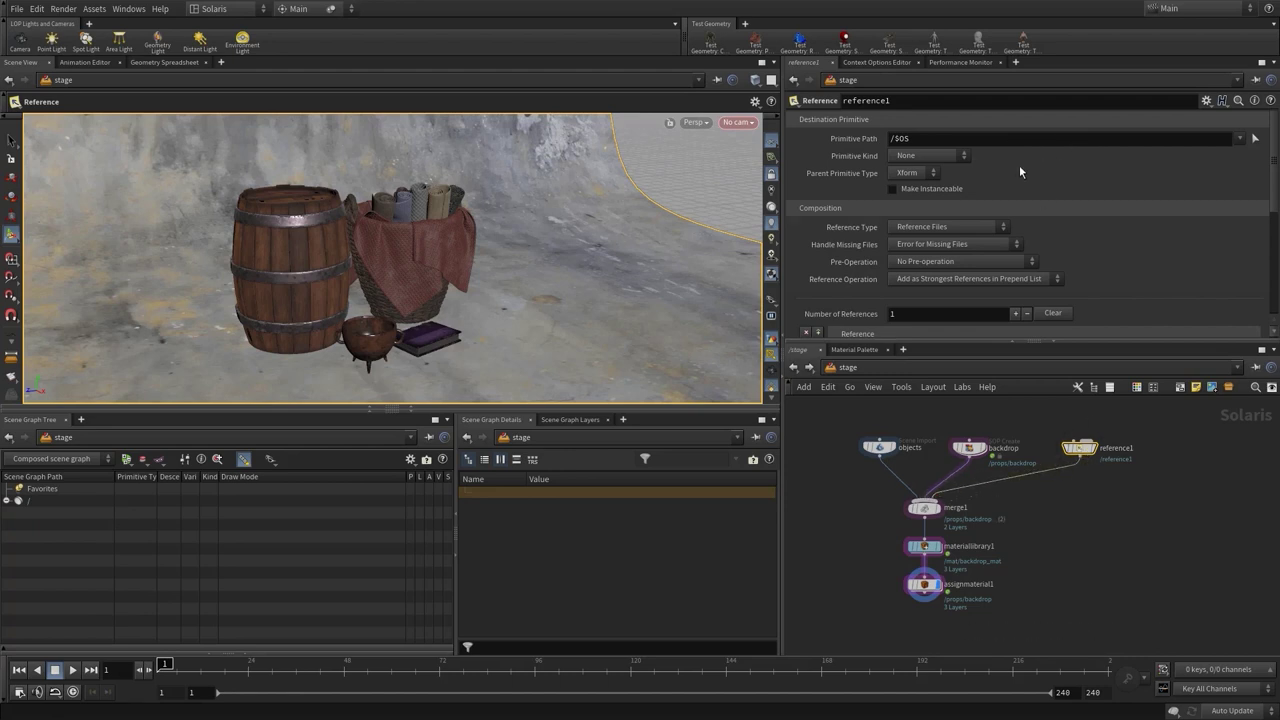
- Set the Reference node's reference file to $HIP/geo/table.usd
scroll(1019, 165, down, 5)
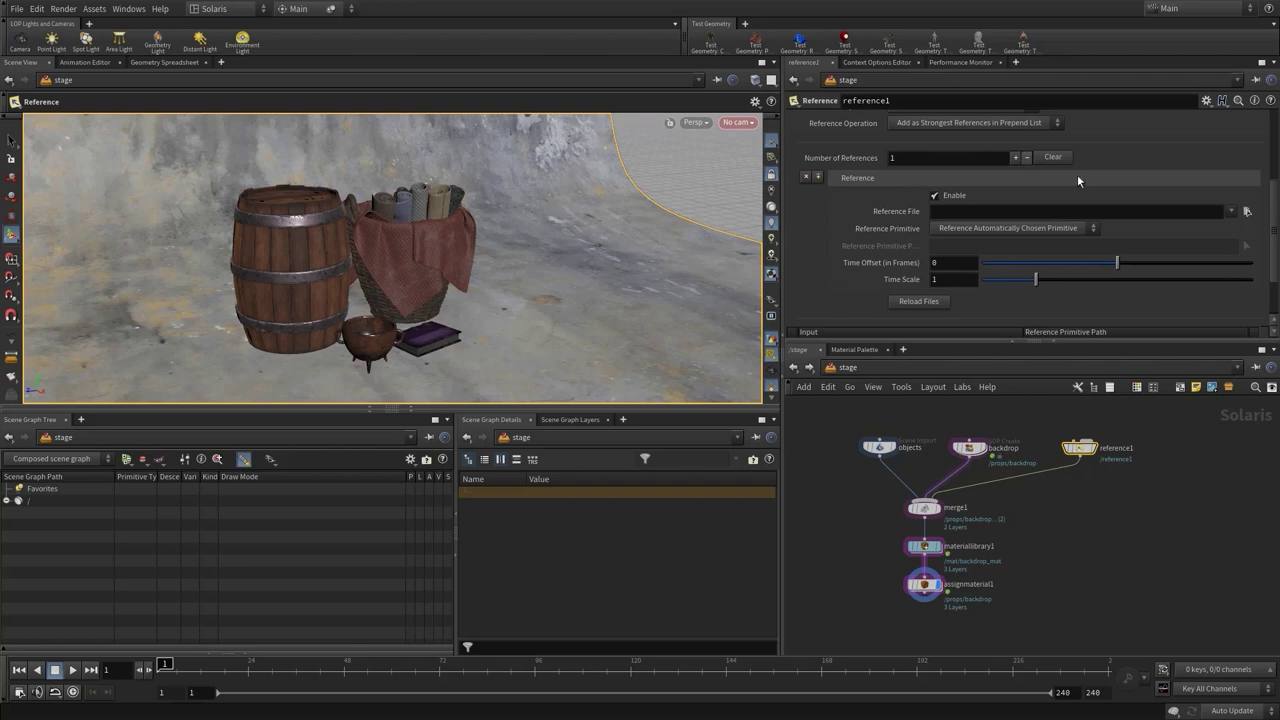
click(1247, 211)
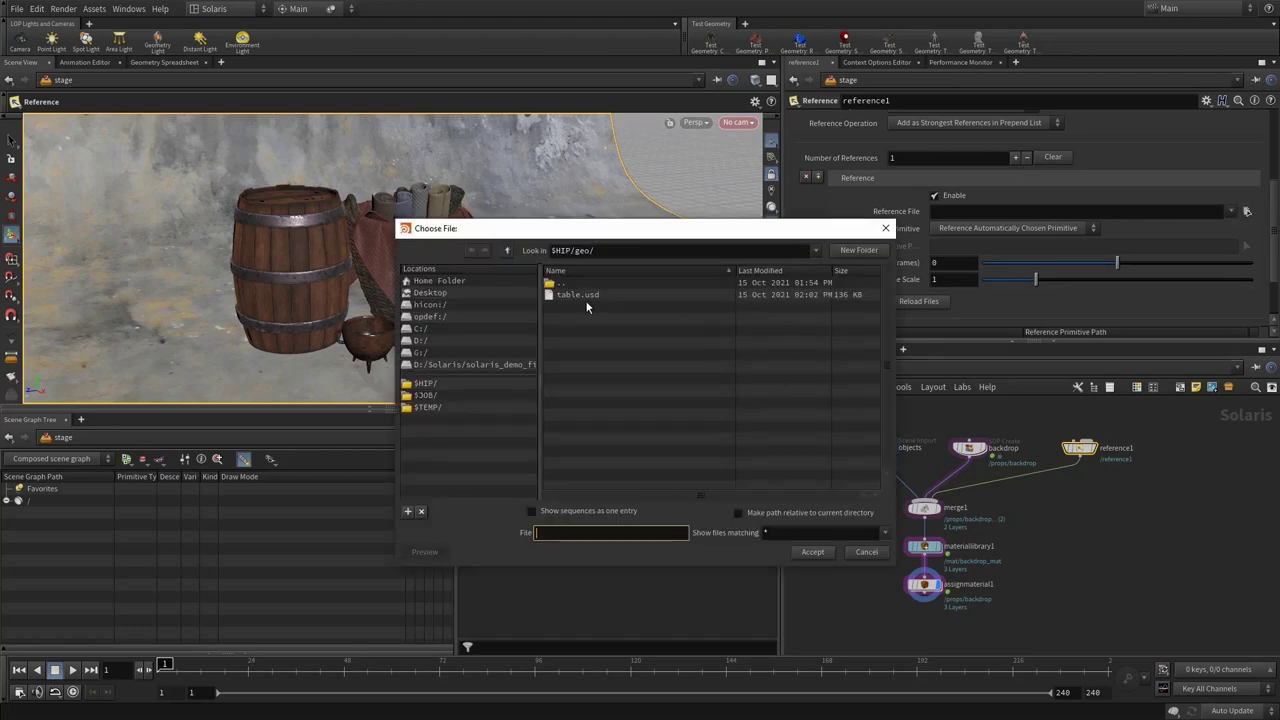
click(580, 294)
click(812, 552)
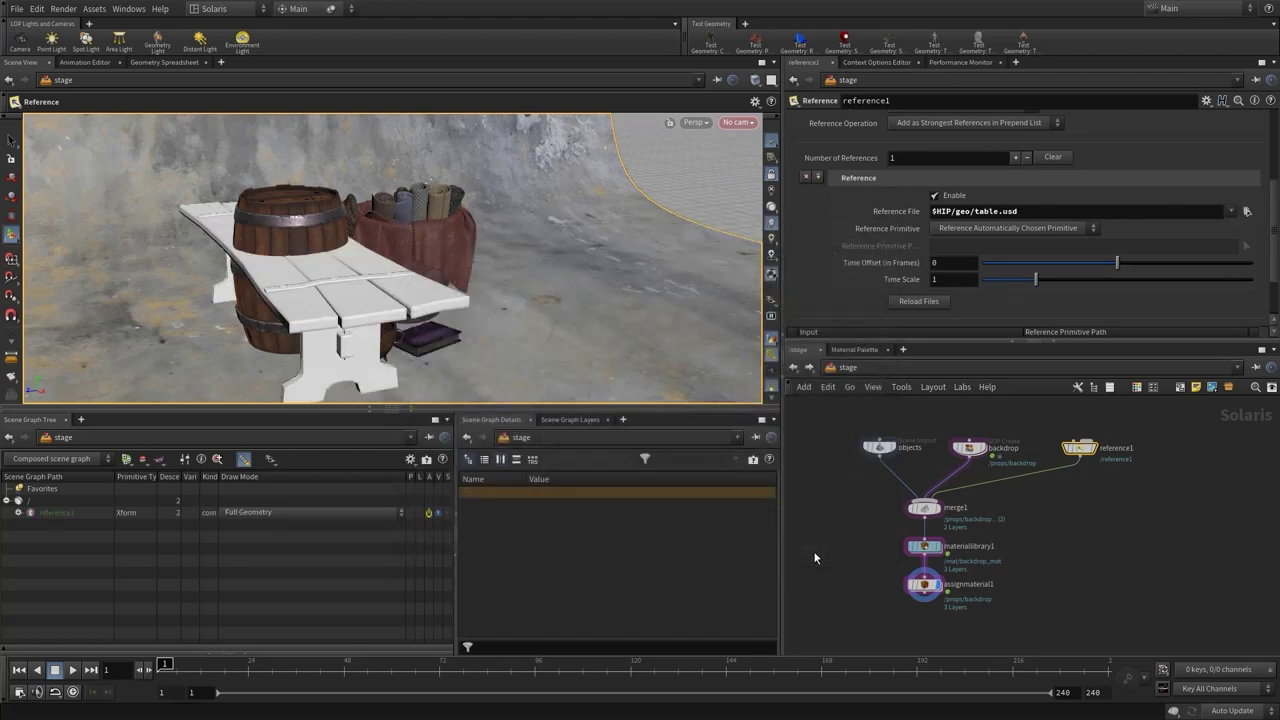
- Set the Reference node's destination primitive path to /props/$OS
scroll(1098, 174, up, 5)
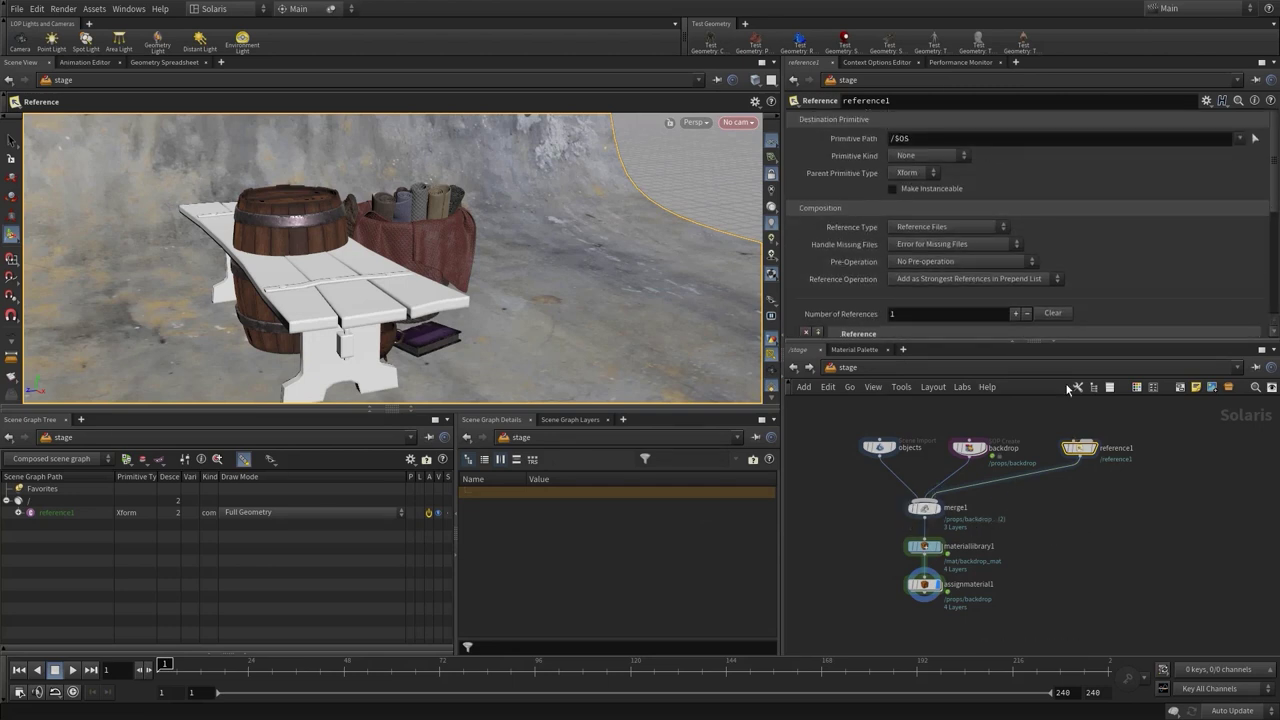
click(893, 138)
text(props)
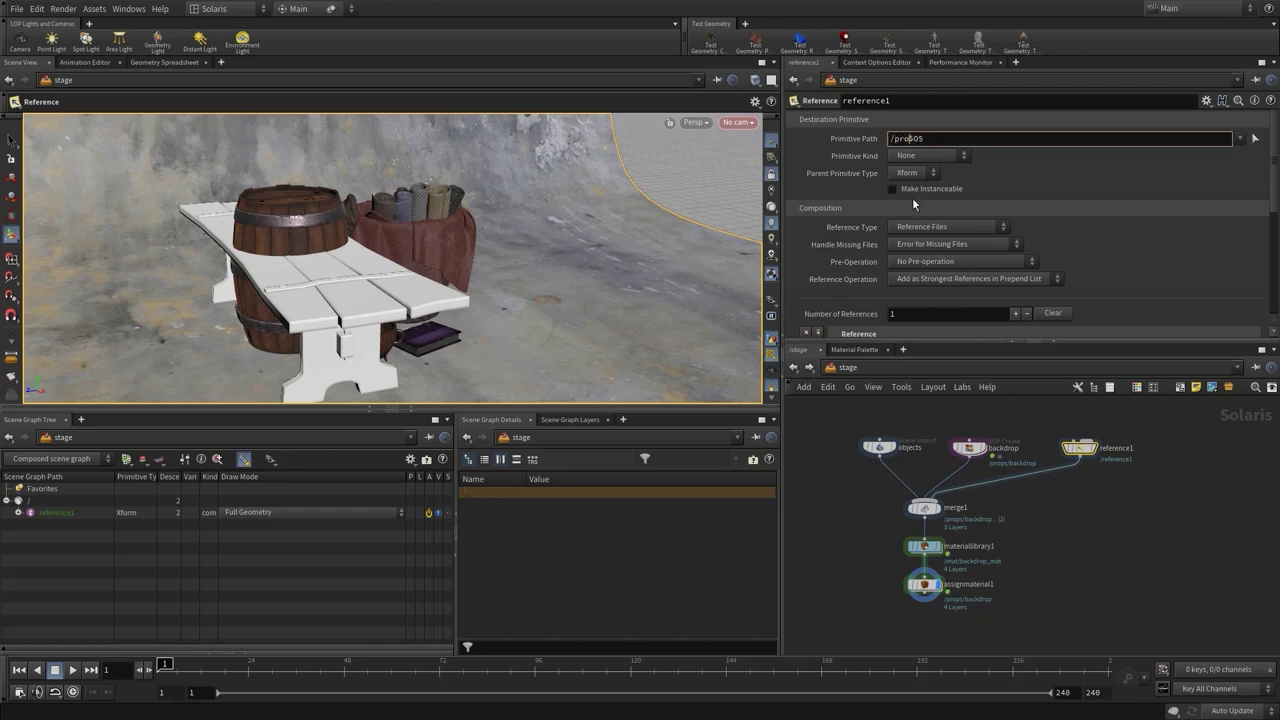
text(/)
key(Return)
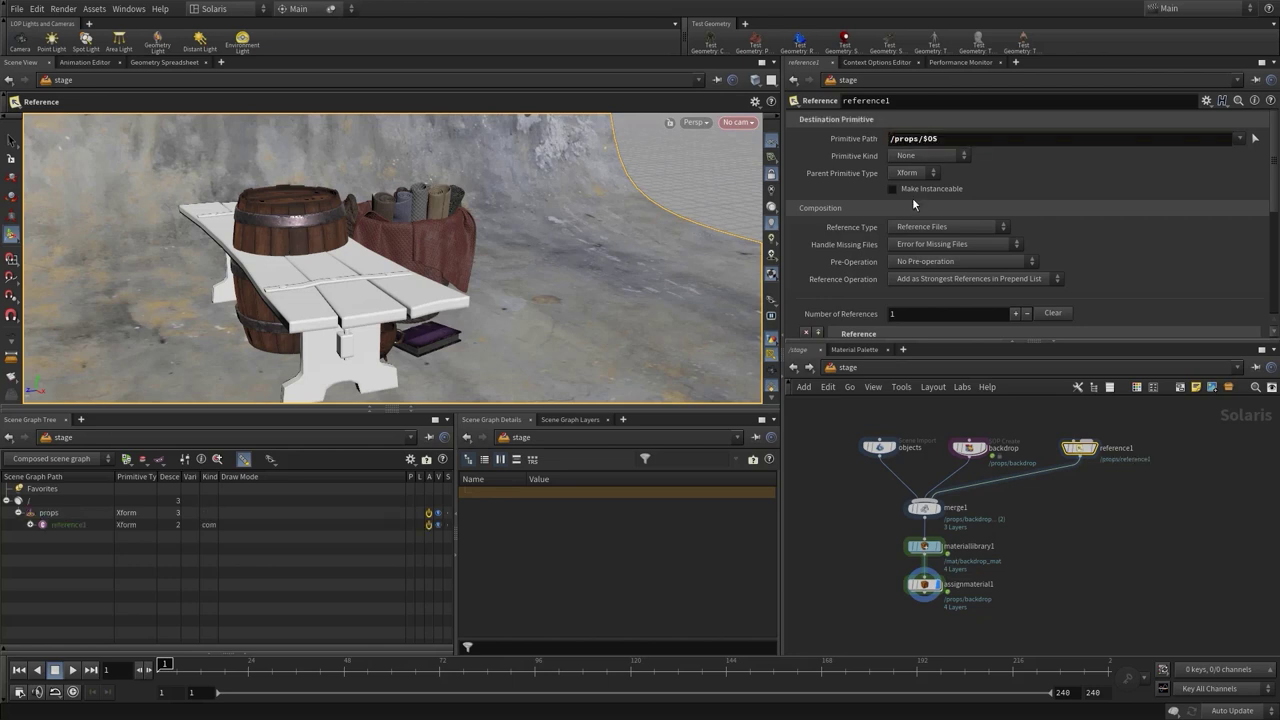
- Rename the Reference node as table
double_click(1108, 448)
text(ta)
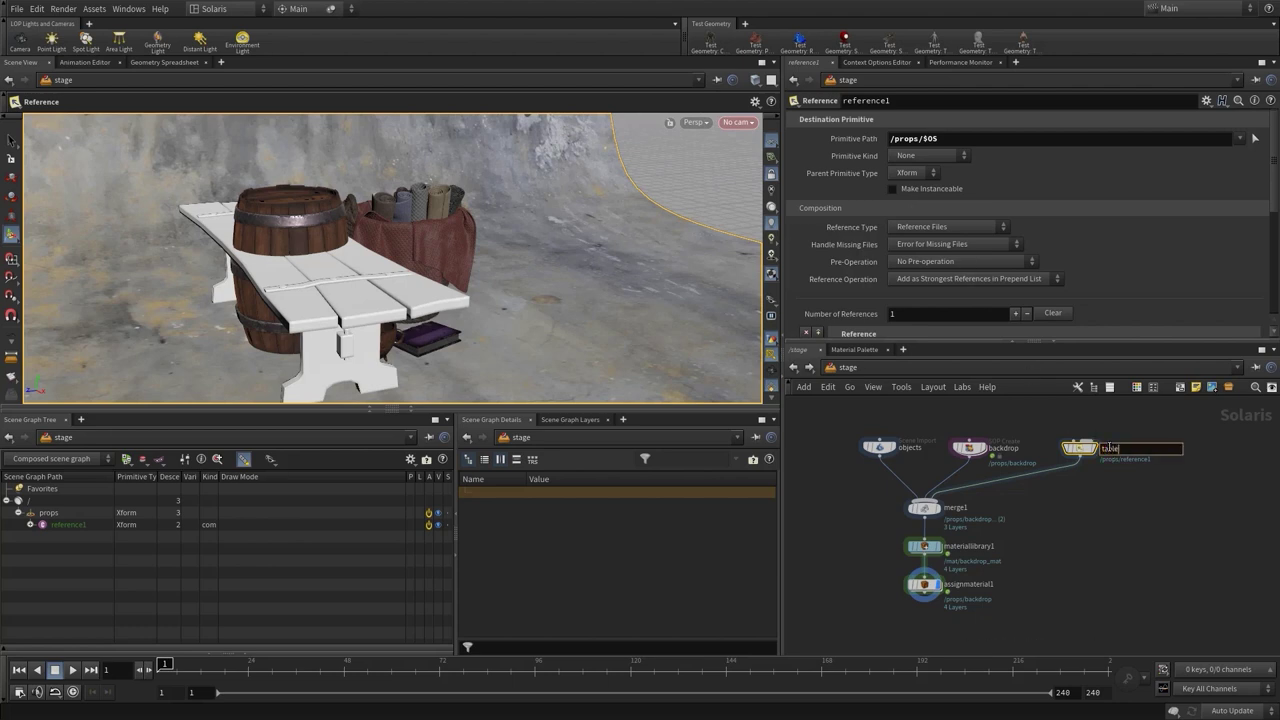
text(ble)
key(Return)
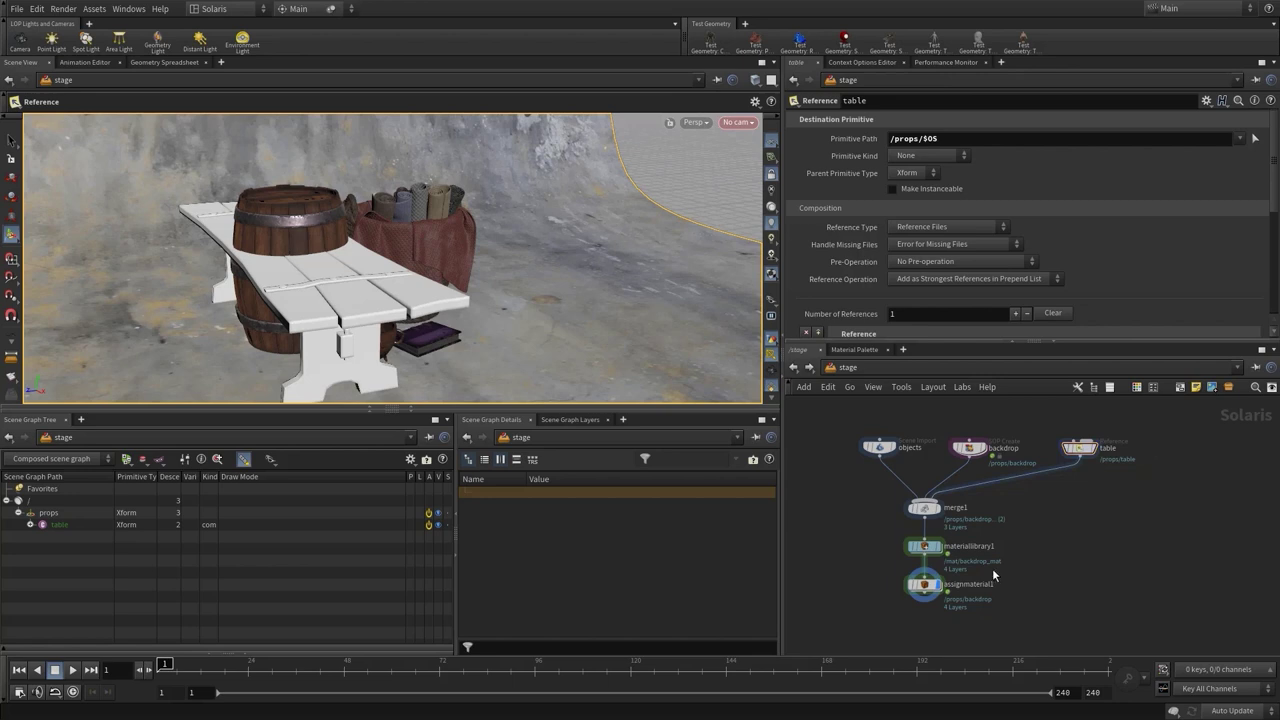
- Check the props below assignmaterial1 in the scene graph, then select the table and move and rotate it behind the basket
click(923, 585)
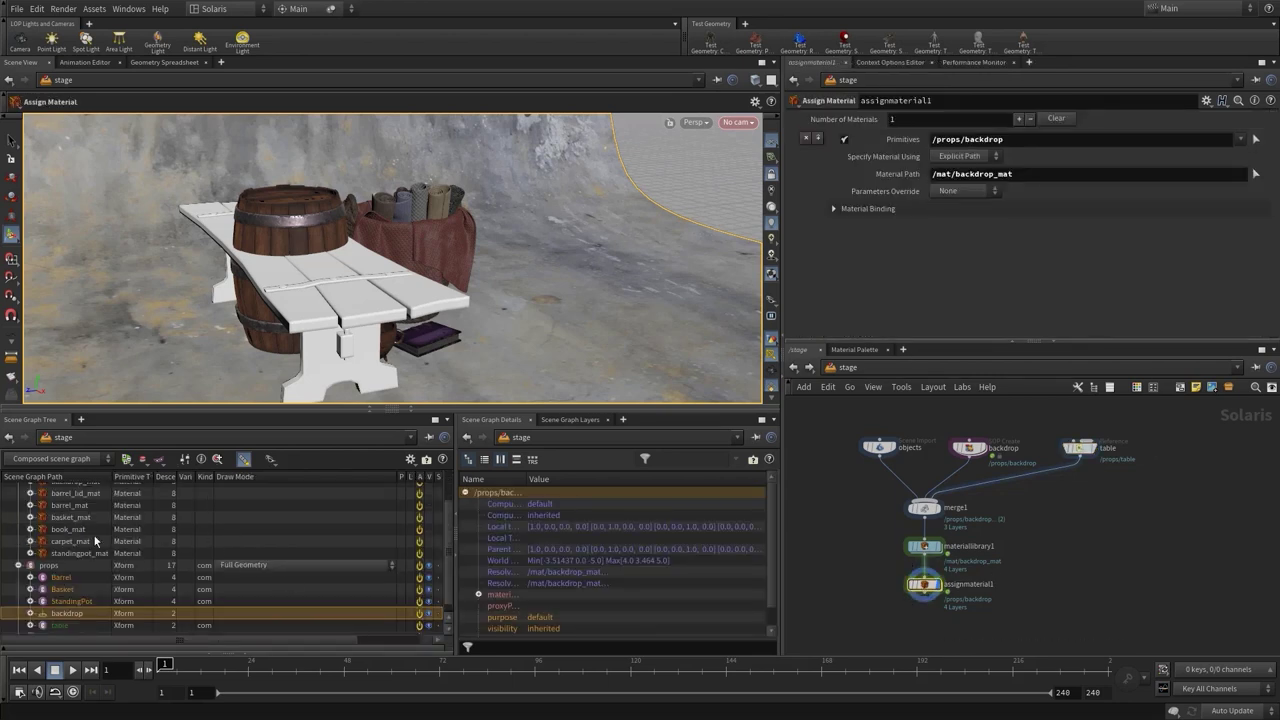
scroll(131, 560, down, 1)
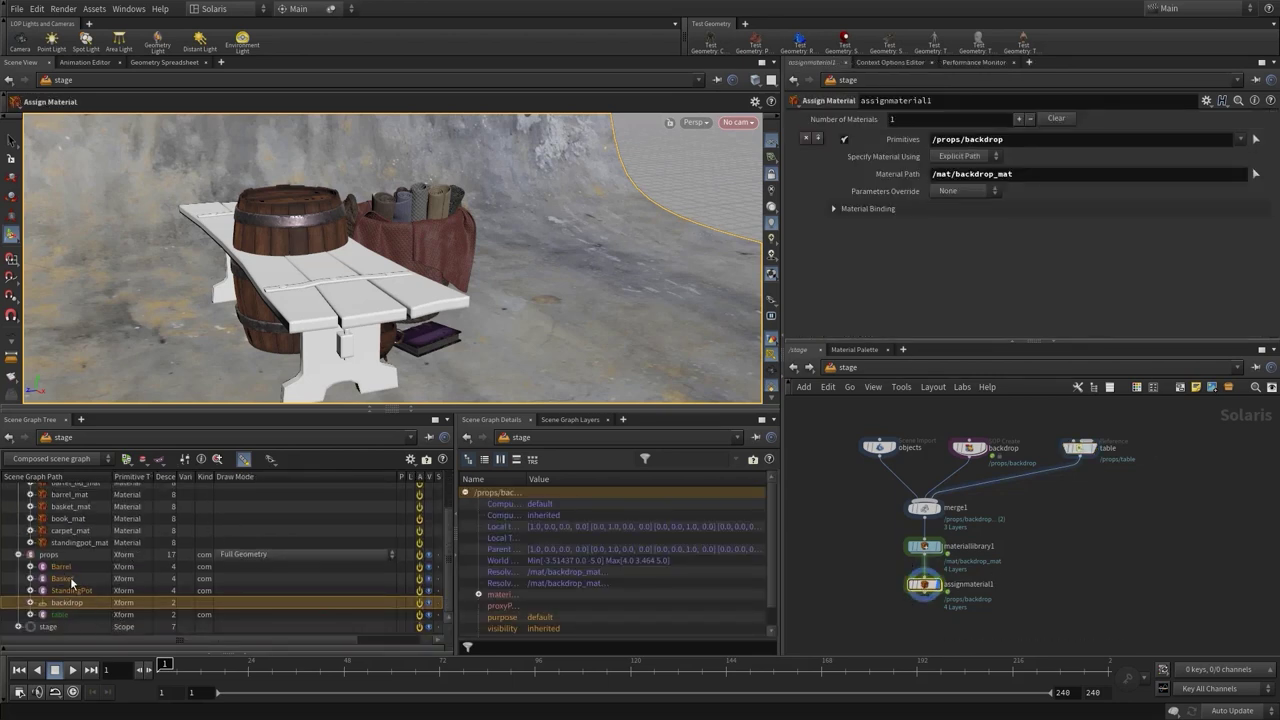
scroll(147, 558, up, 2)
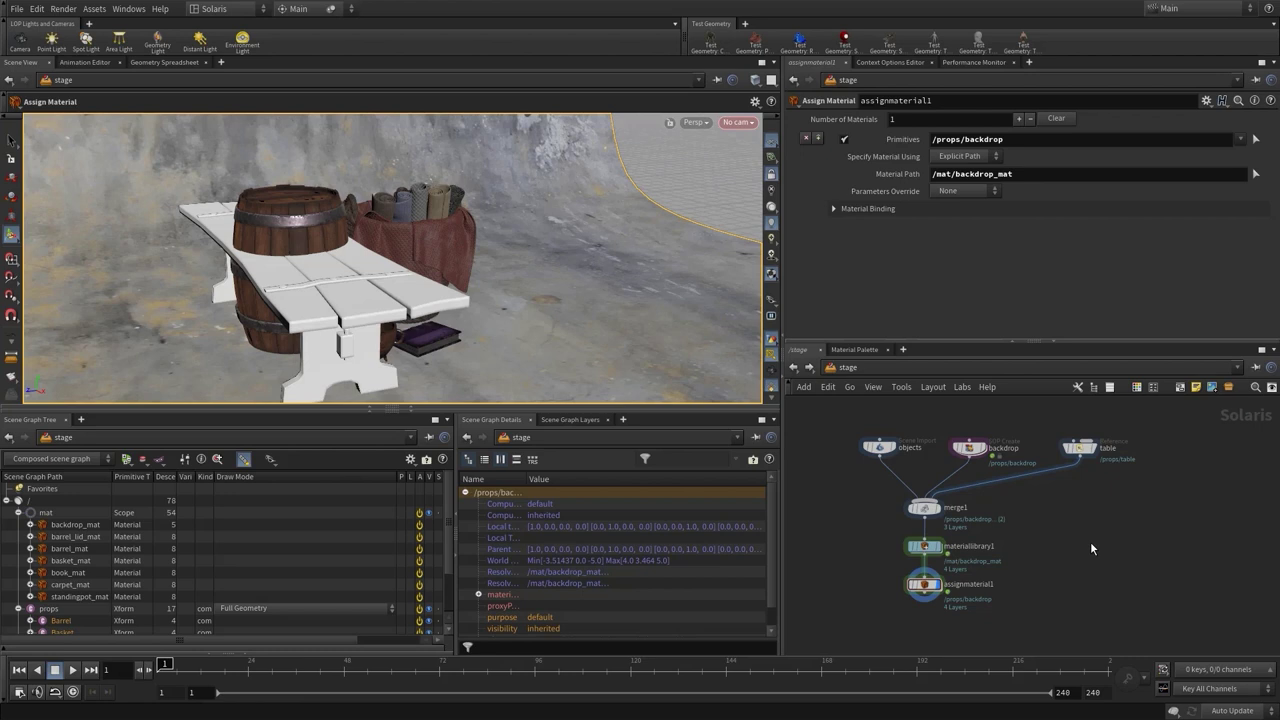
click(12, 144)
click(345, 308)
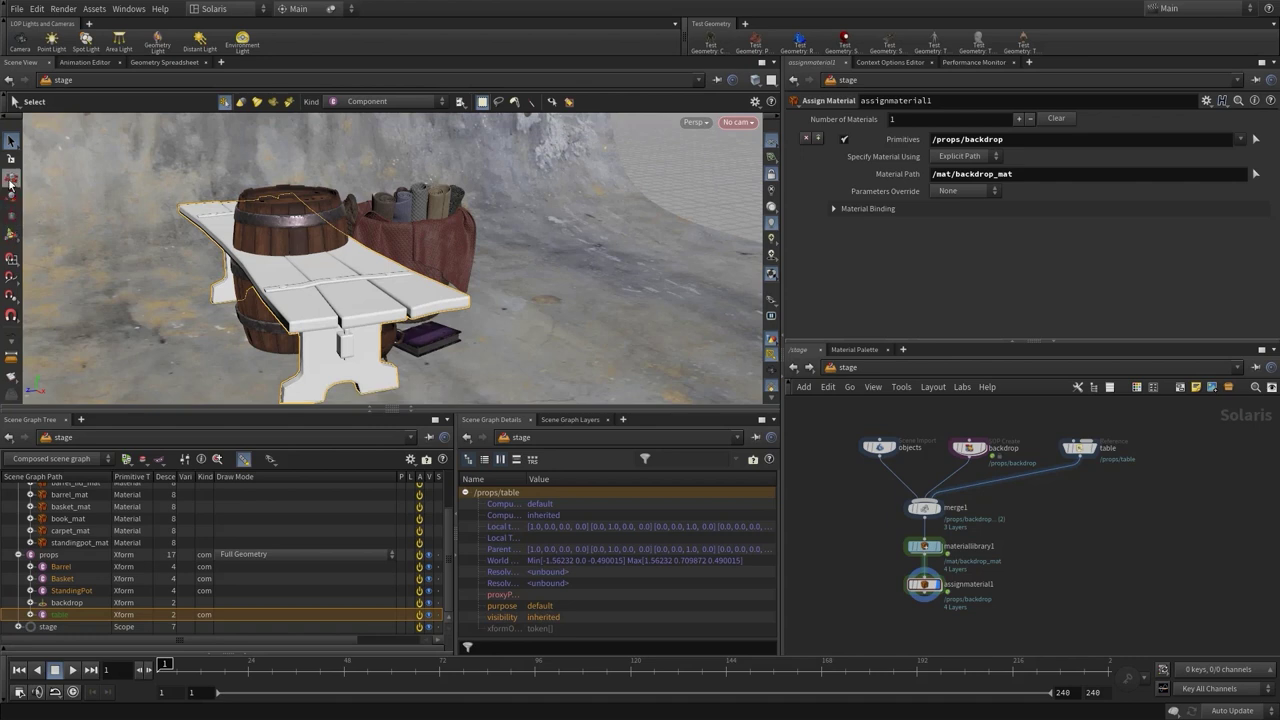
click(11, 234)
drag(240, 350, 473, 334)
key(Escape)
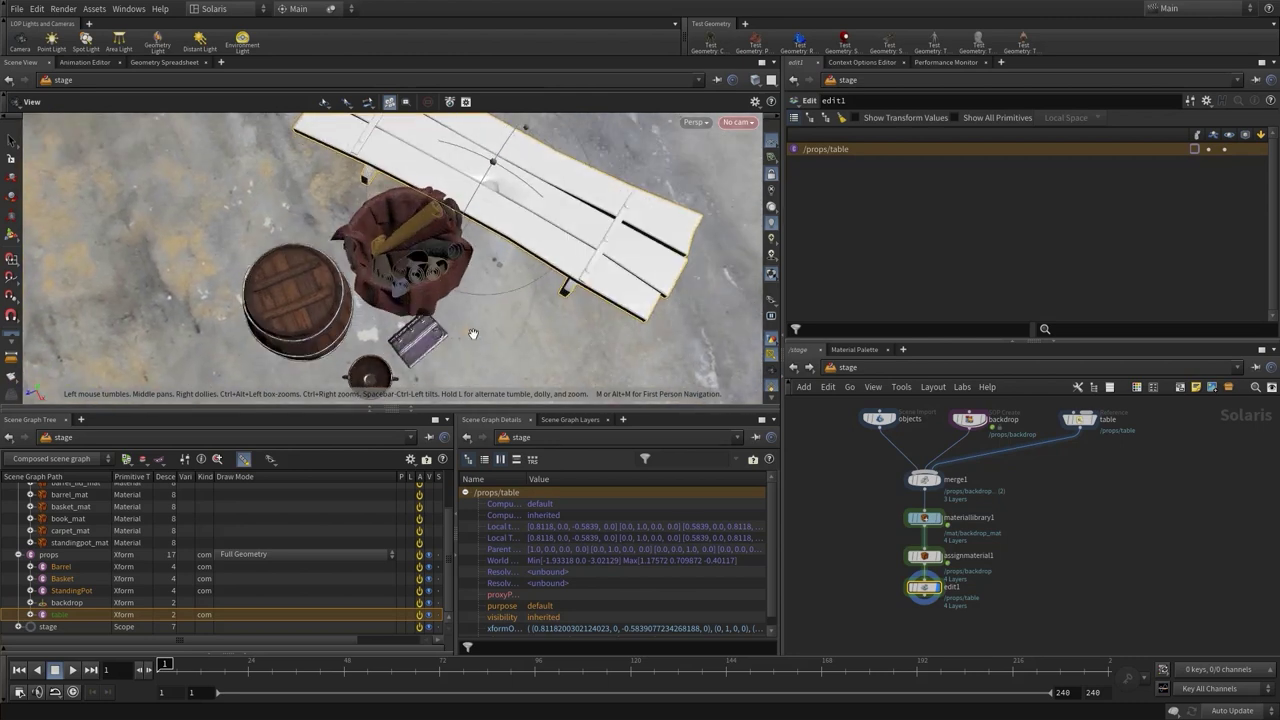
- Fine-tune the table's position on the floor behind the basket, keeping it clear of the other props
key(Return)
drag(454, 240, 466, 230)
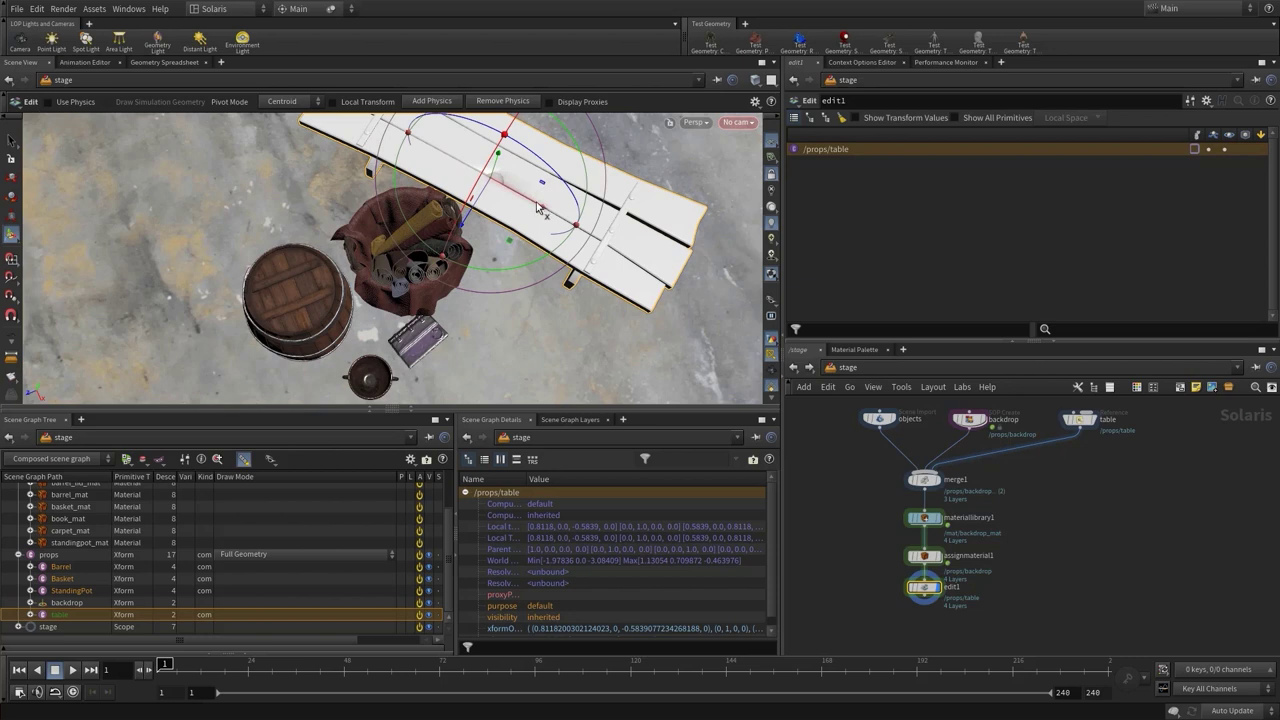
mouse_move(538, 208)
mouse_down()
mouse_move(563, 206)
mouse_move(550, 218)
mouse_up()
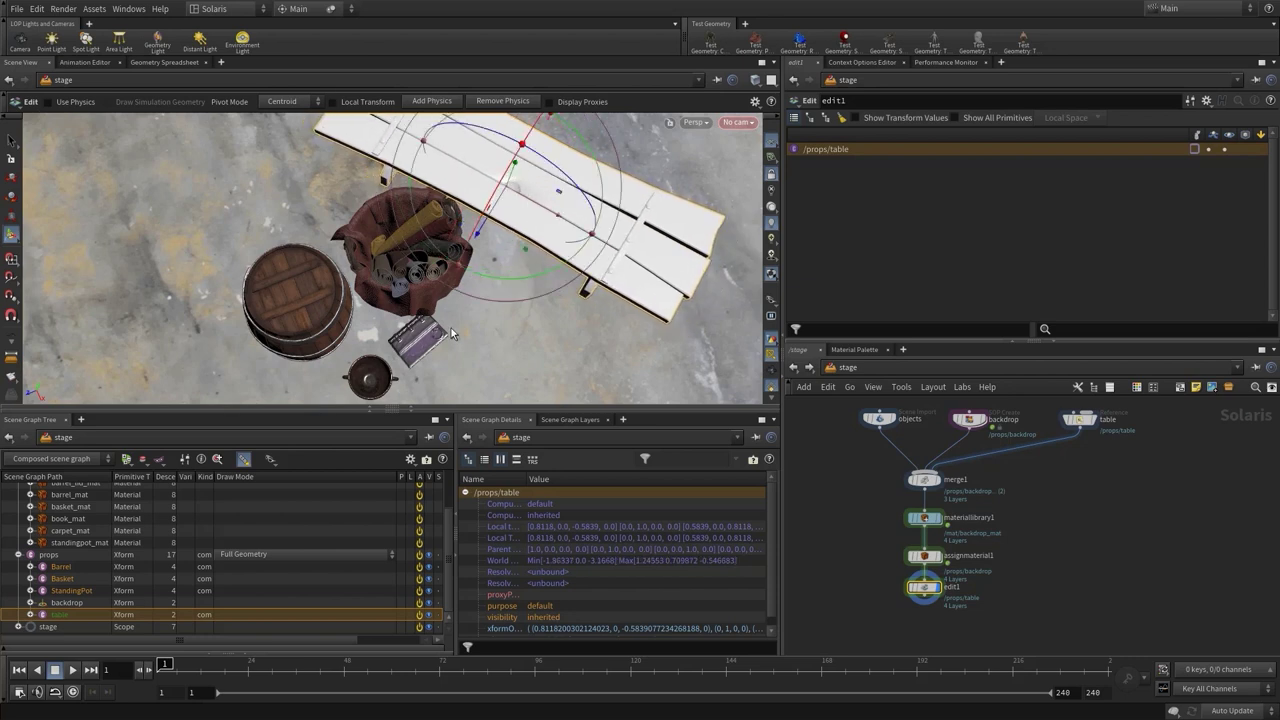
key(Escape)
drag(452, 333, 477, 277)
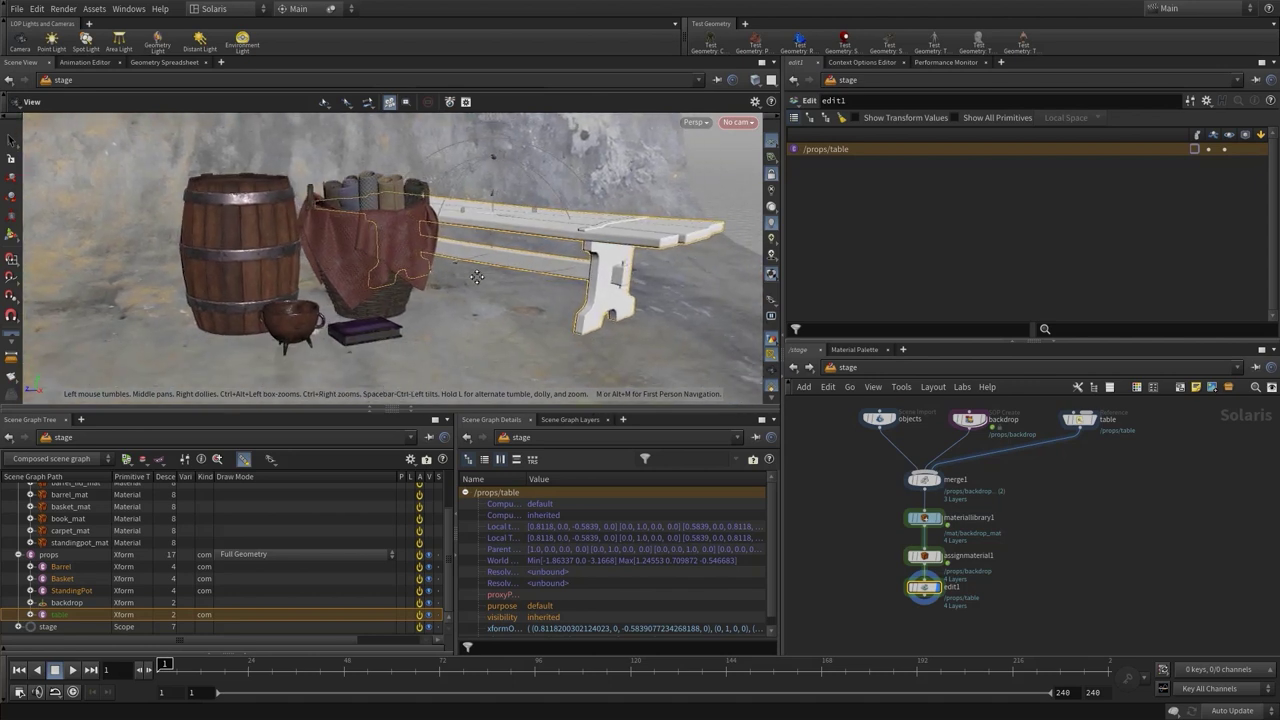
key(Return)
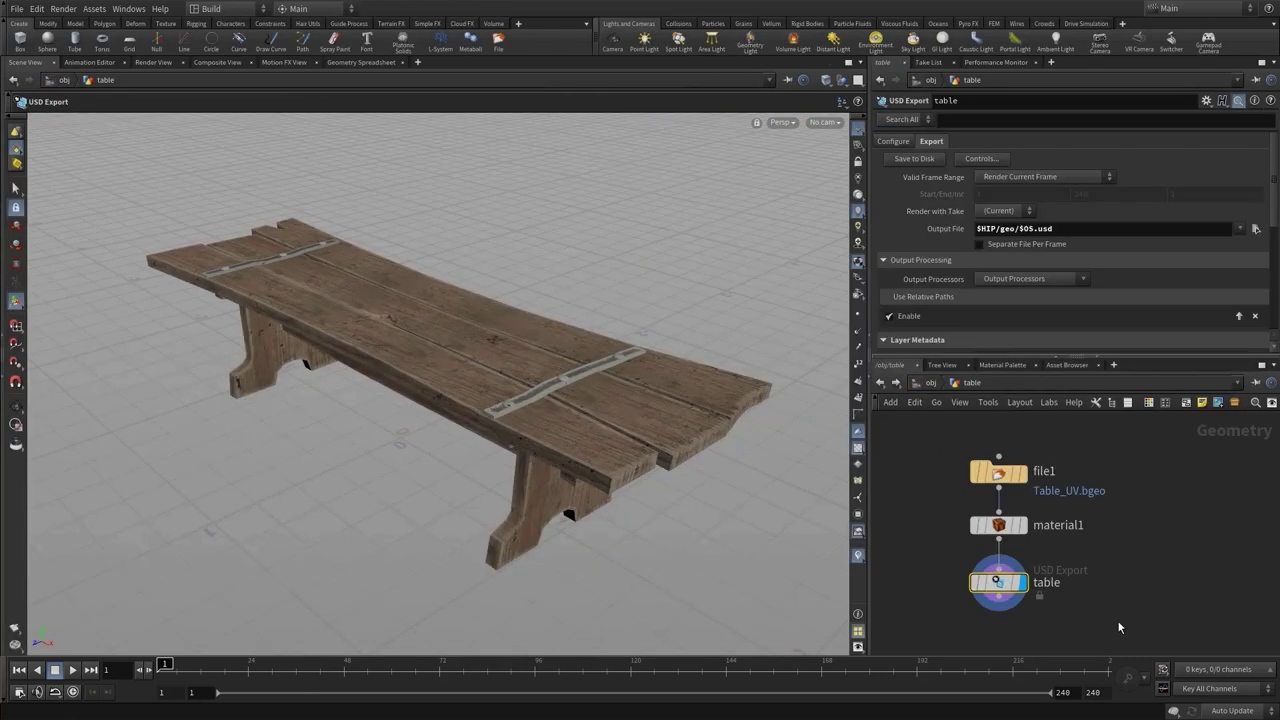
- In the original table scene, go to the shader assigned by material1 and copy the table_mat Principled Shader
click(998, 524)
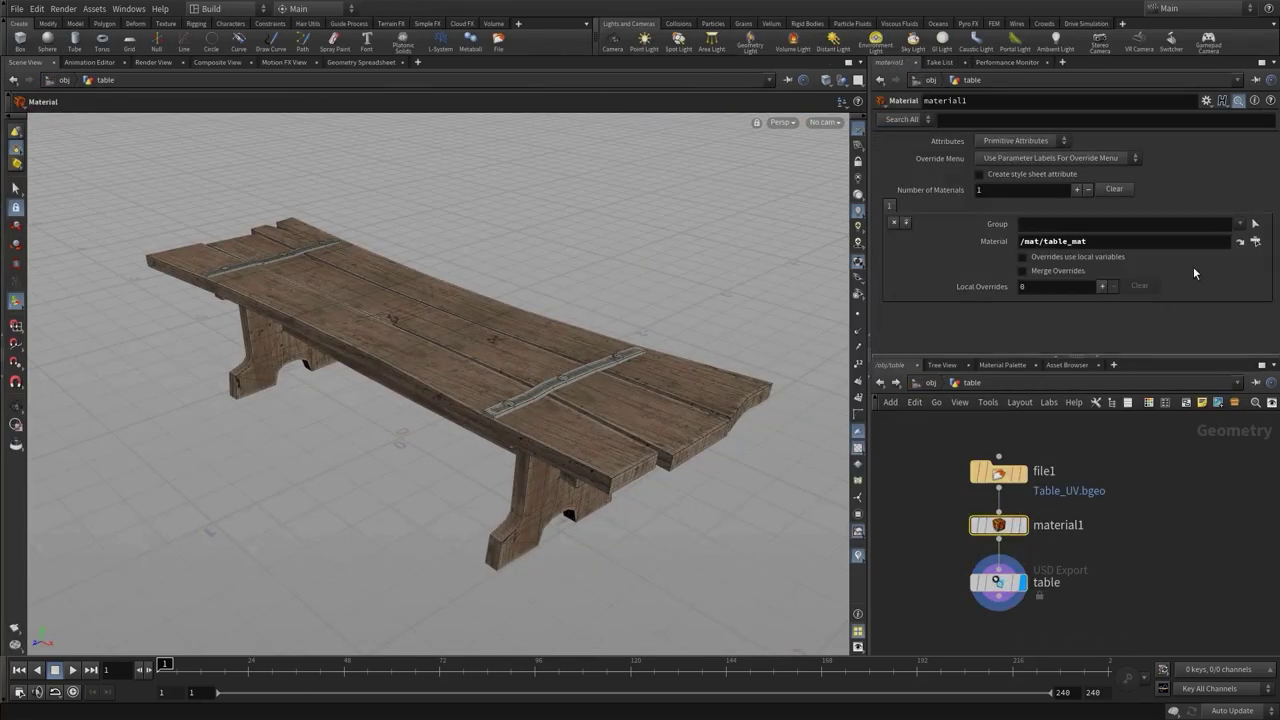
click(1239, 243)
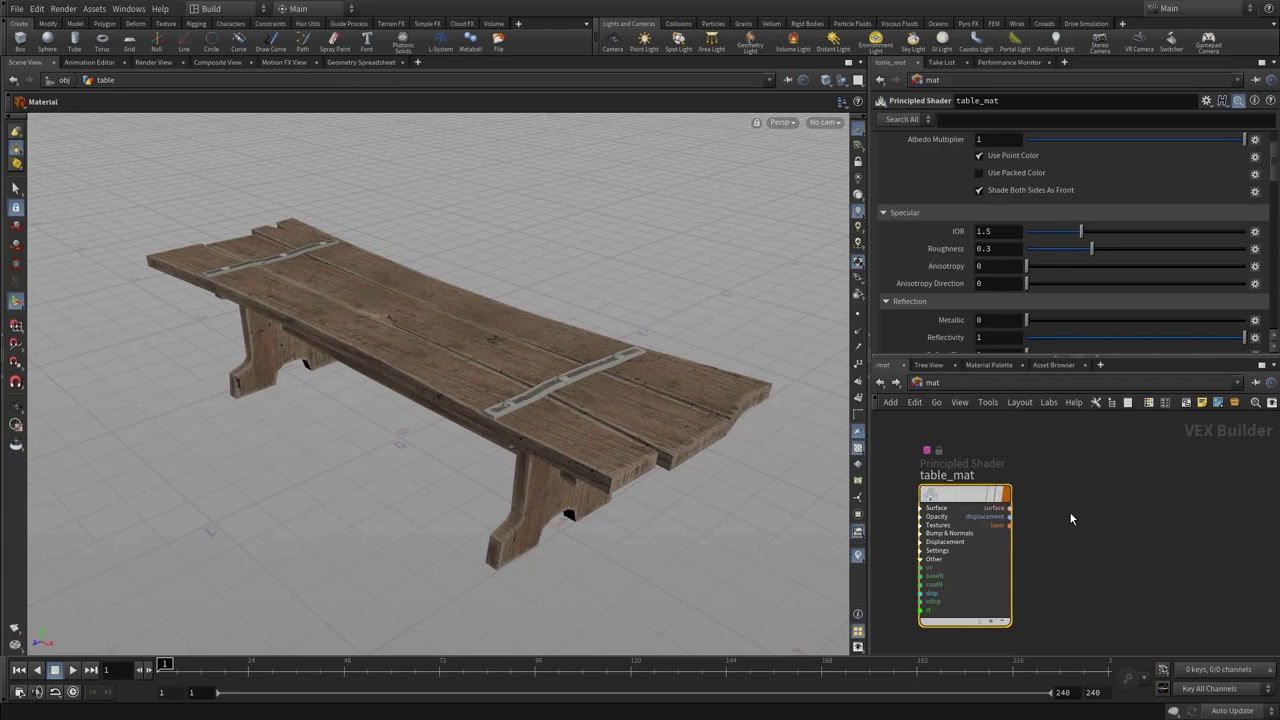
key(ctrl+c)
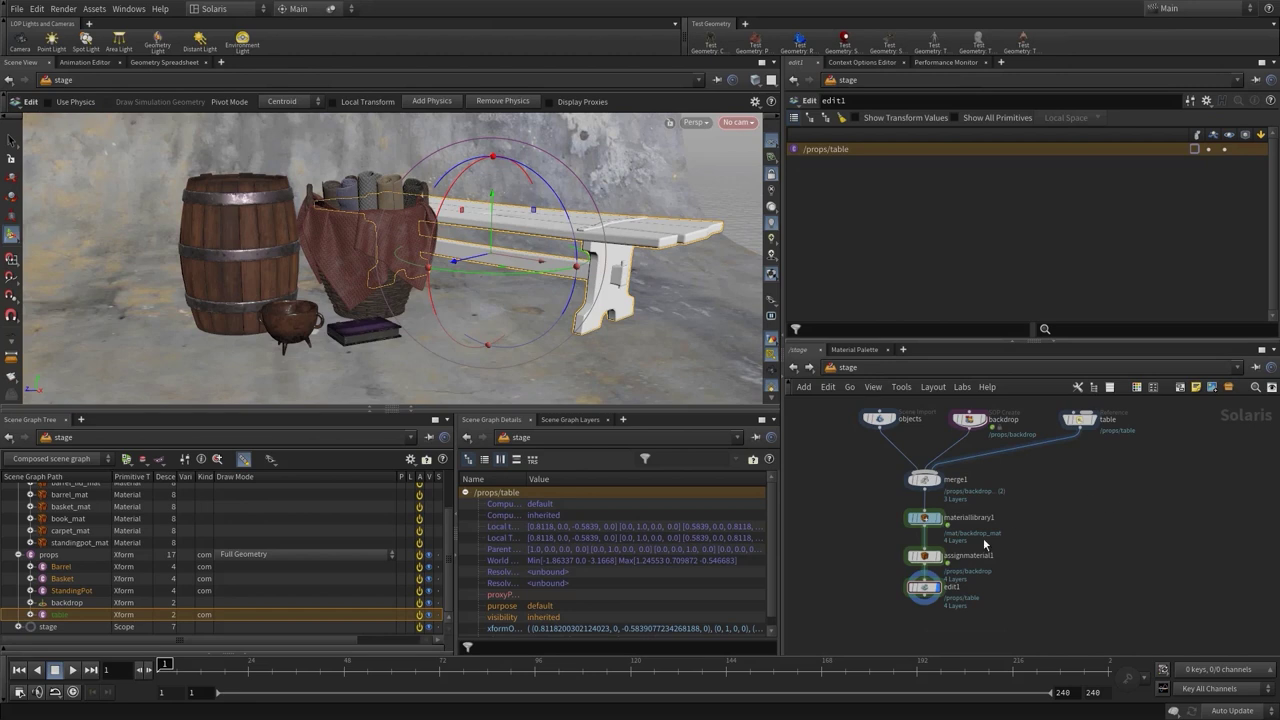
- Paste table_mat into materiallibrary1 on the Solaris stage, place it beside backdrop_mat and return to the stage level
double_click(923, 517)
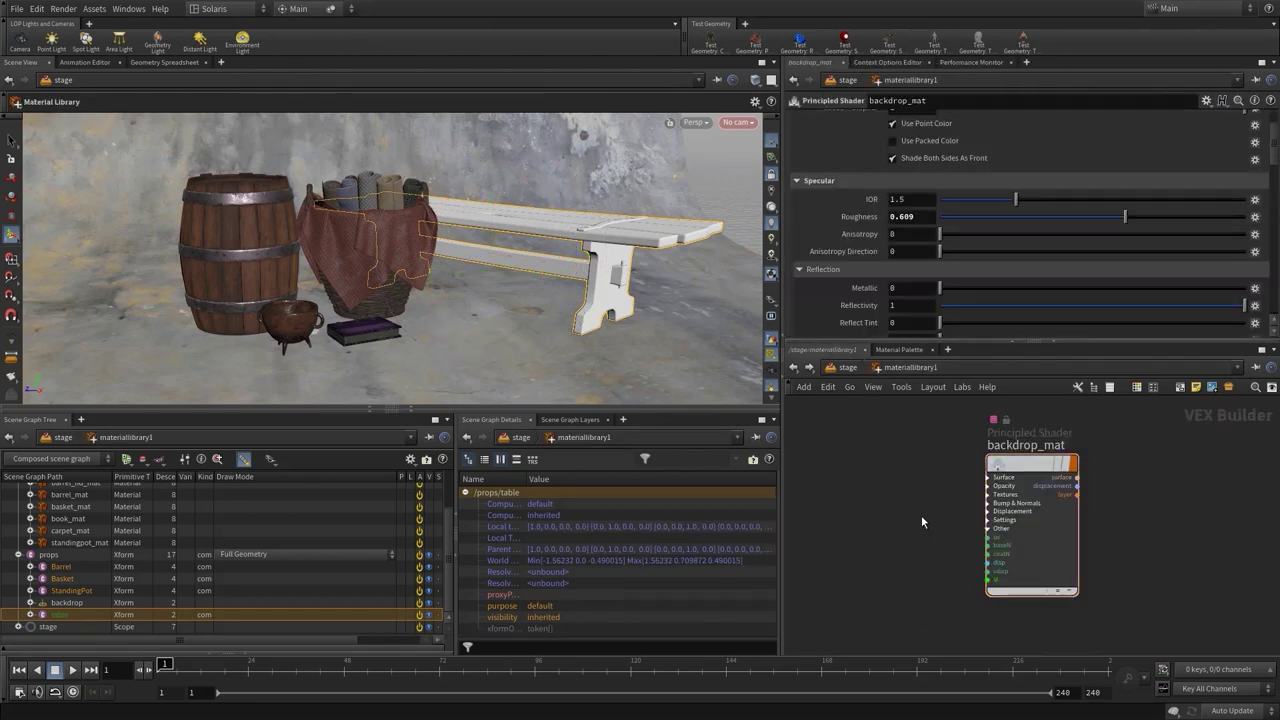
key(ctrl+v)
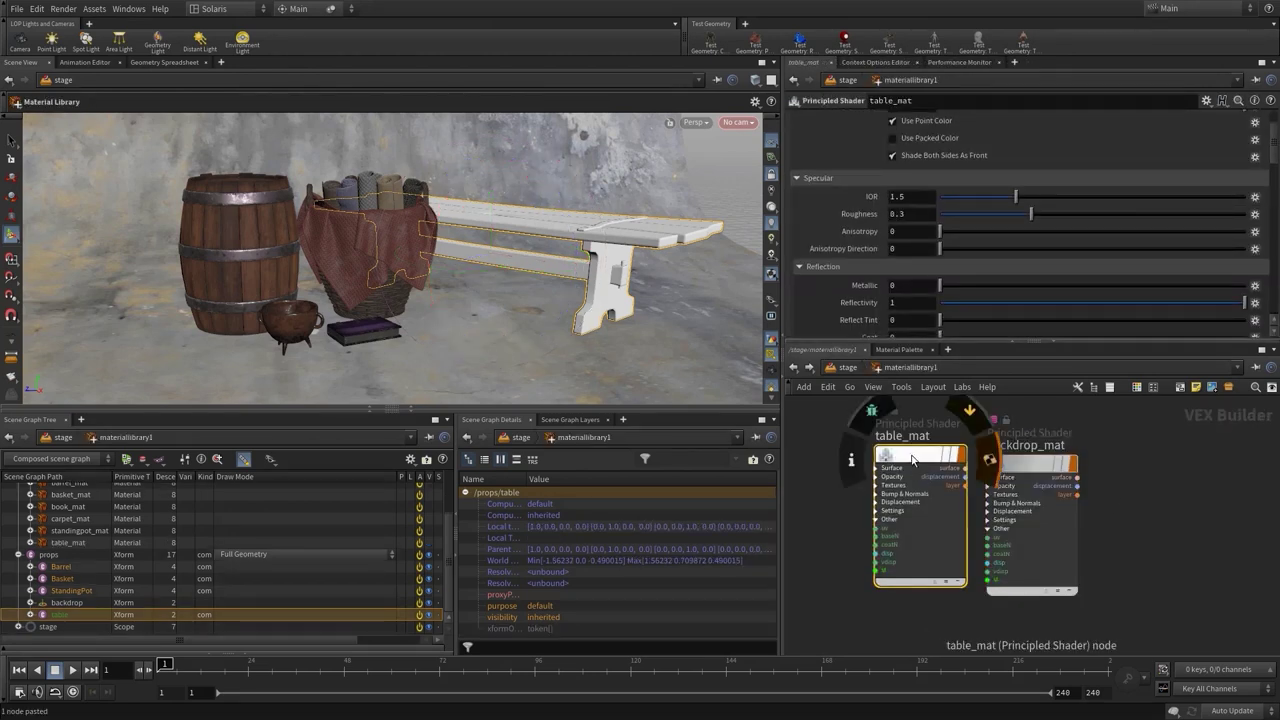
drag(919, 509, 1148, 464)
click(848, 453)
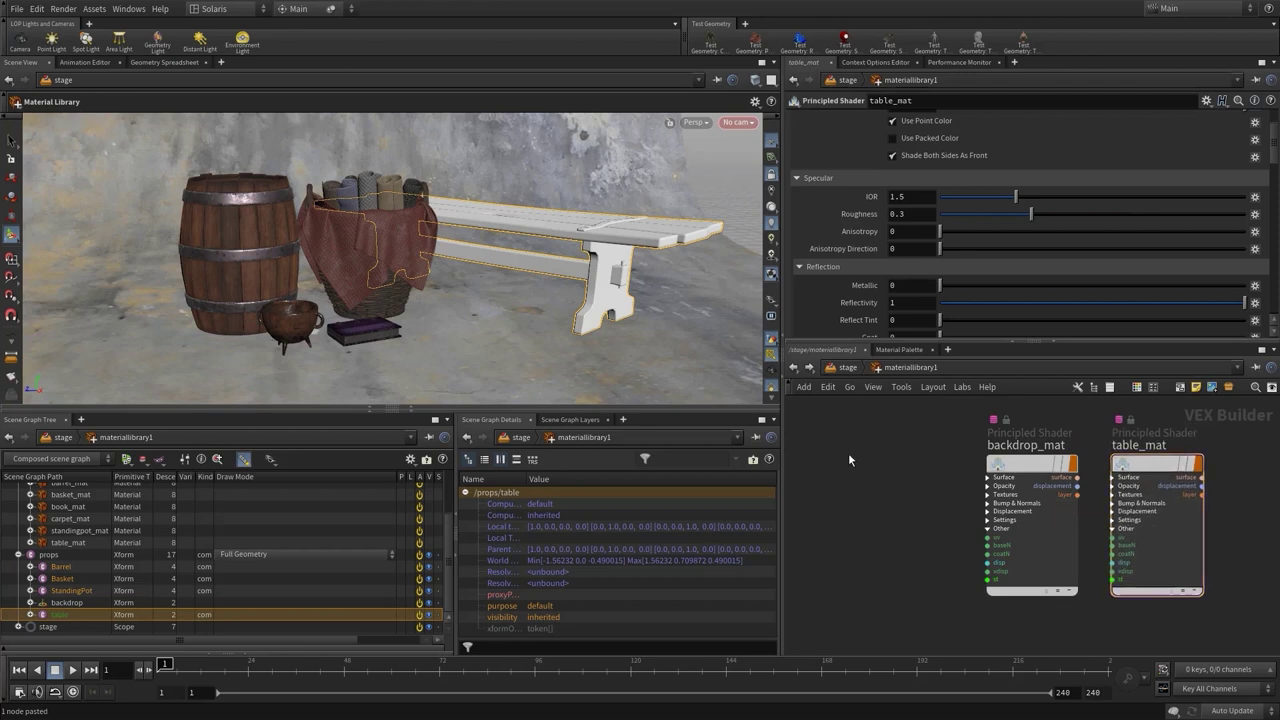
click(848, 368)
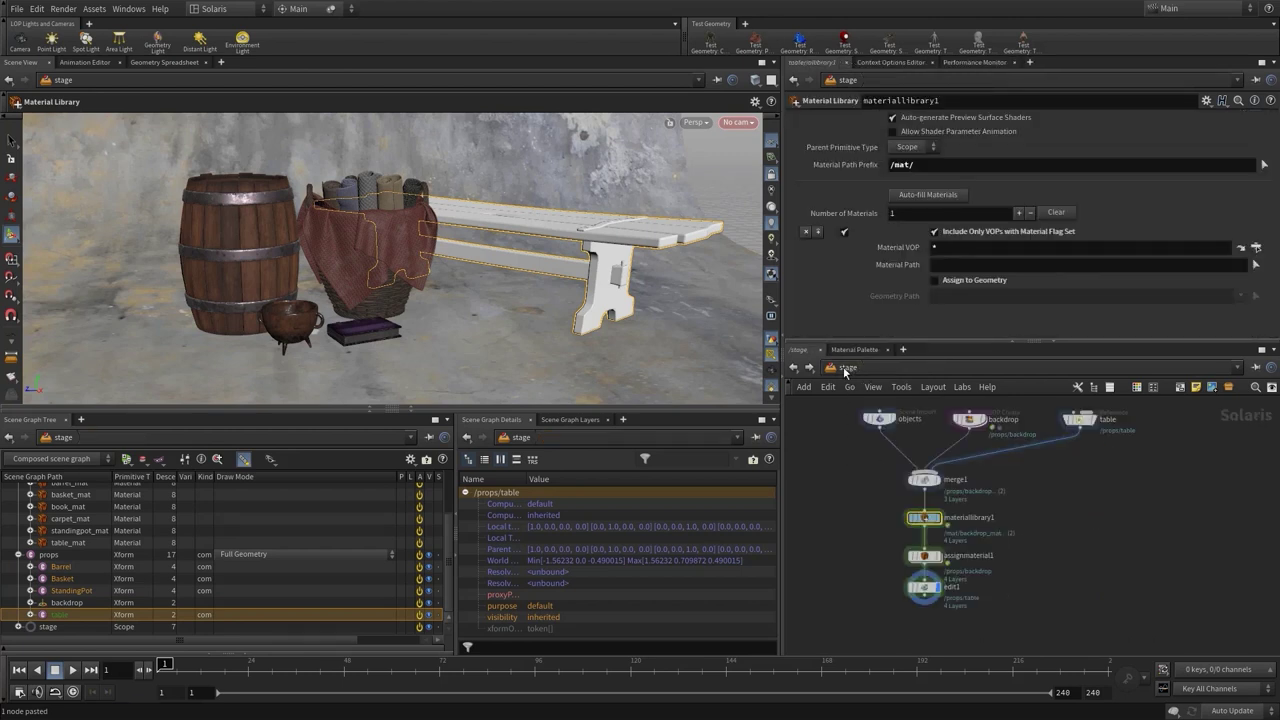
- Add a second material entry to assignmaterial1 before the backdrop's and set its primitives to /props/table
click(925, 558)
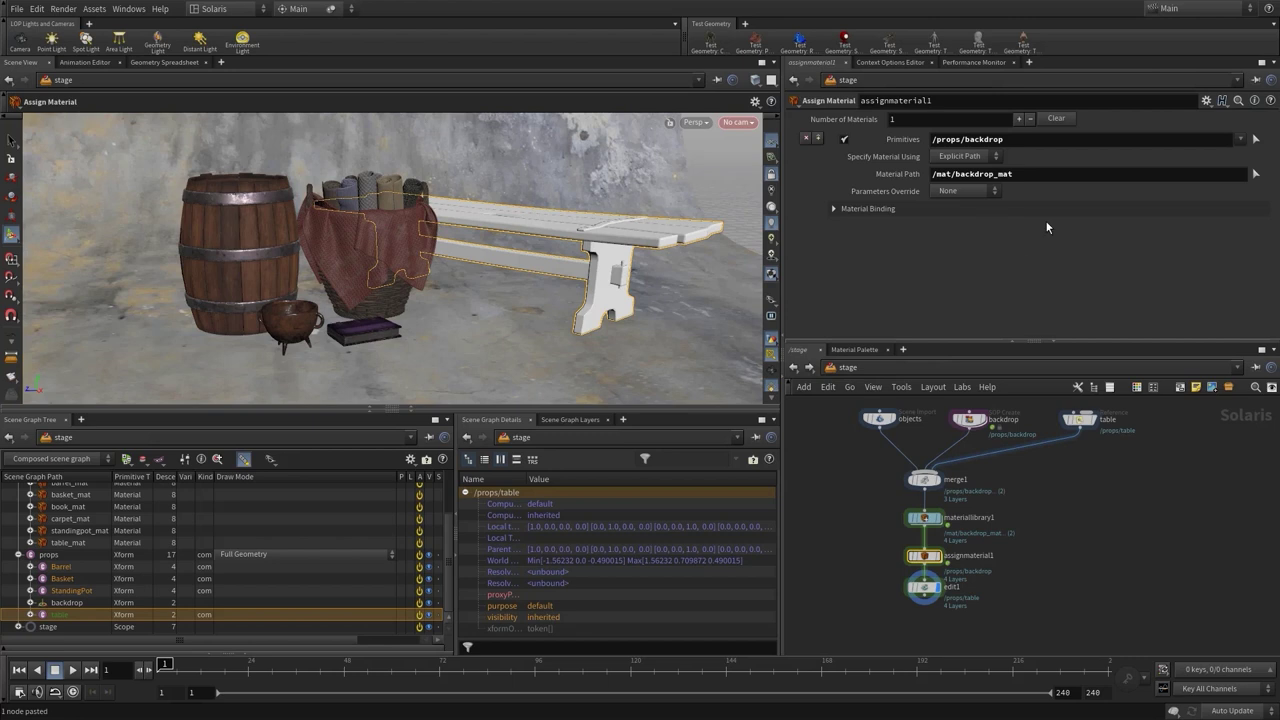
click(818, 139)
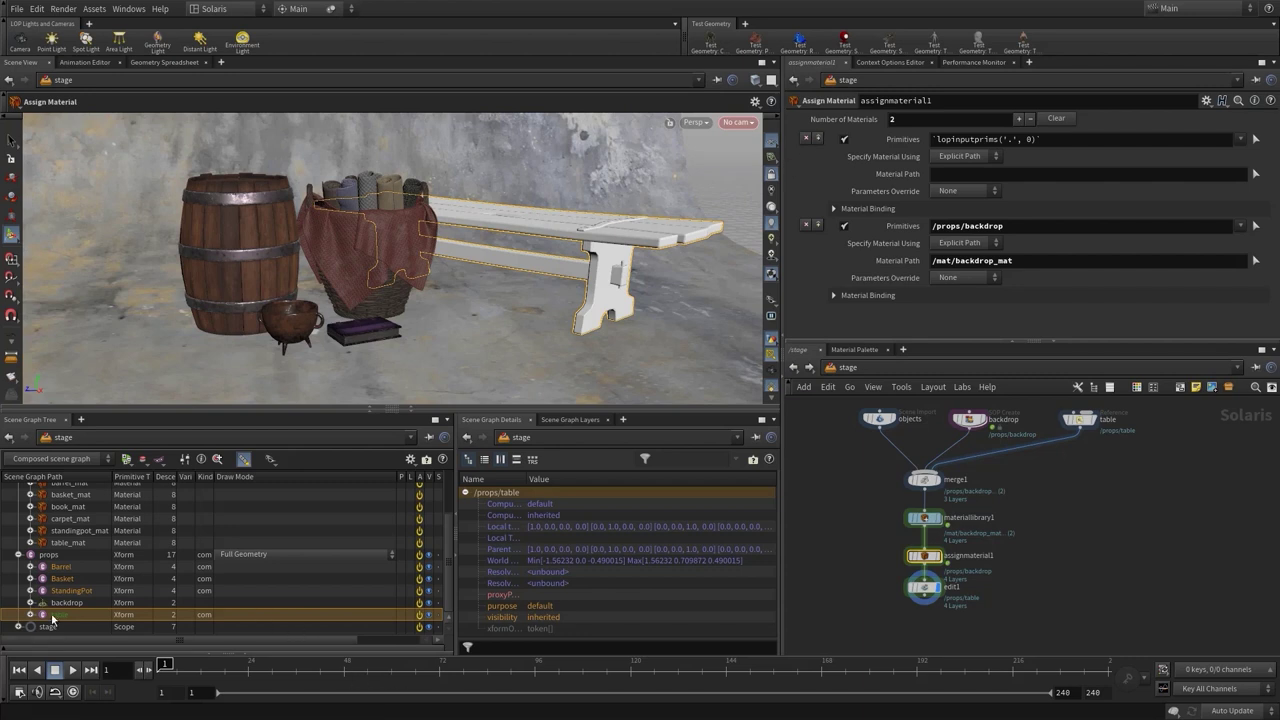
drag(57, 618, 894, 208)
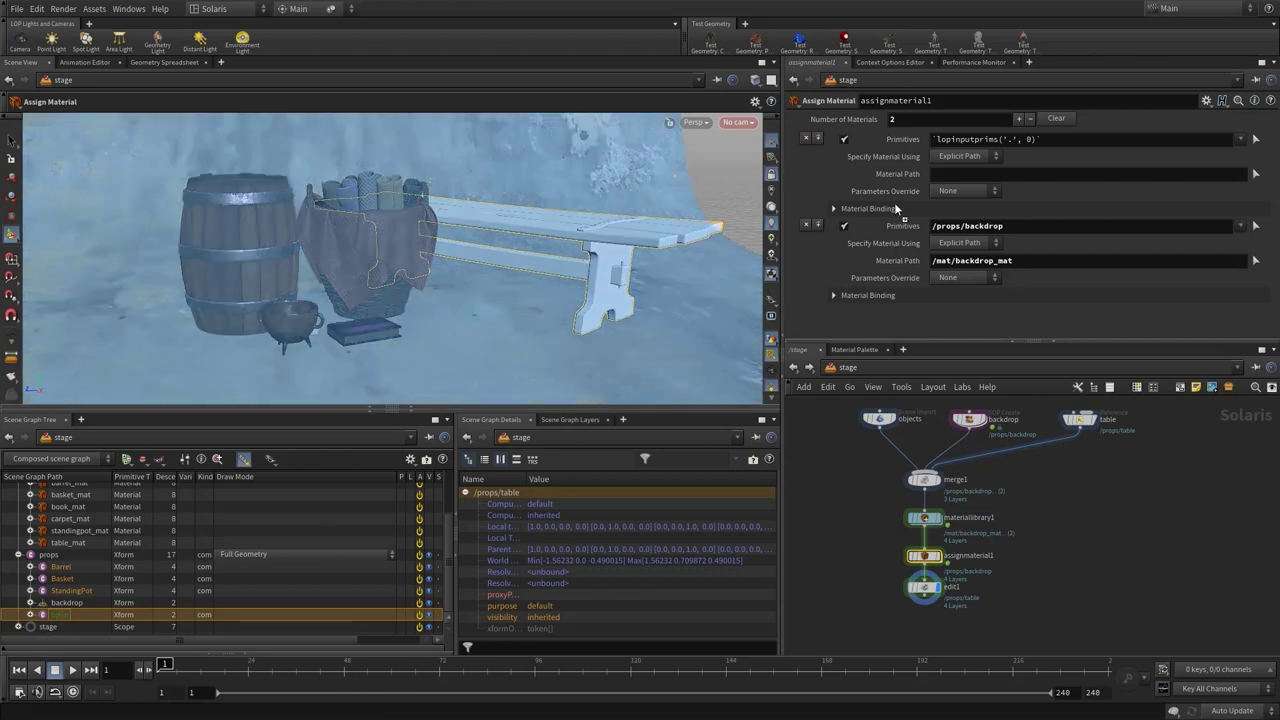
drag(928, 141, 942, 140)
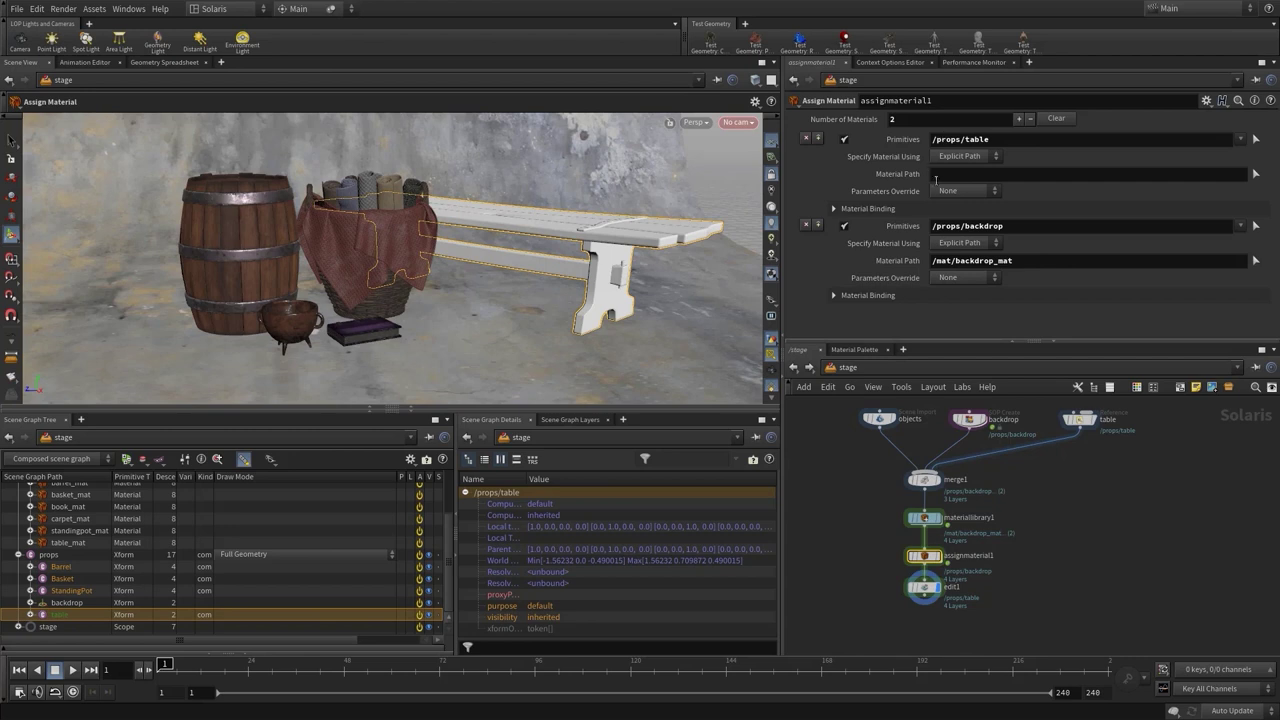
- Set the table entry's material path to /mat/table_mat and check the textured table in the scene
click(1256, 174)
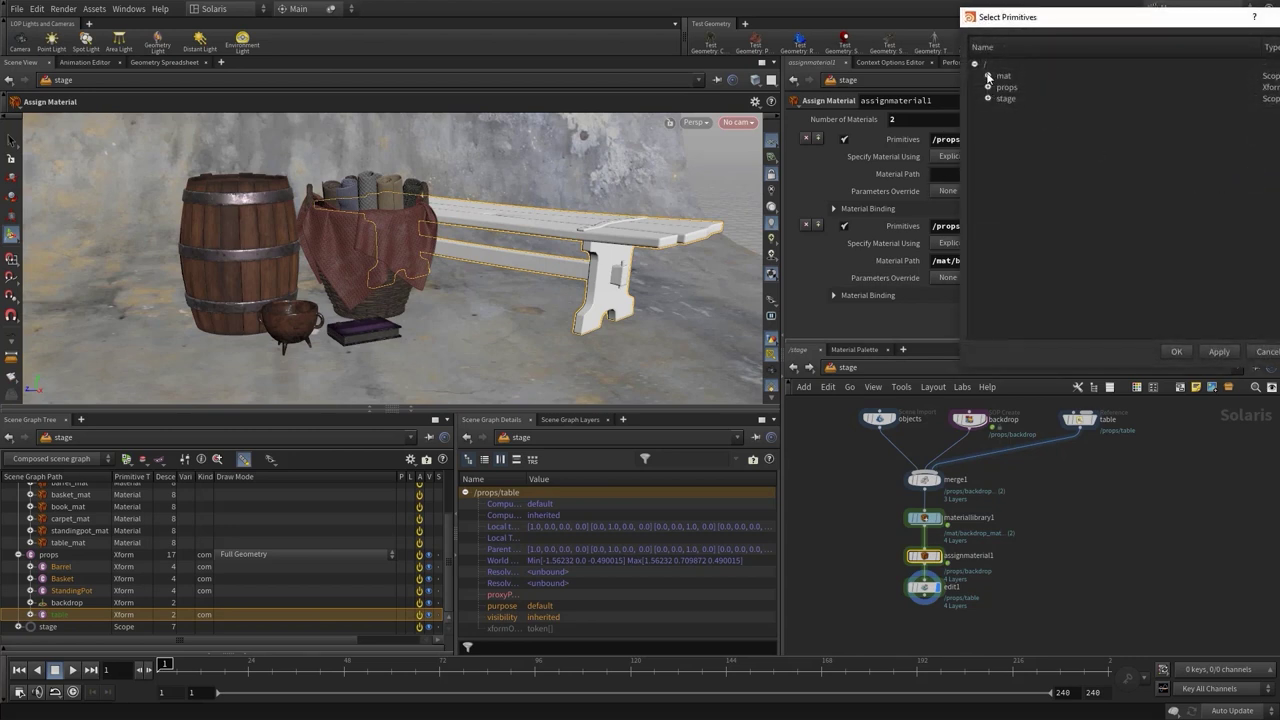
click(988, 76)
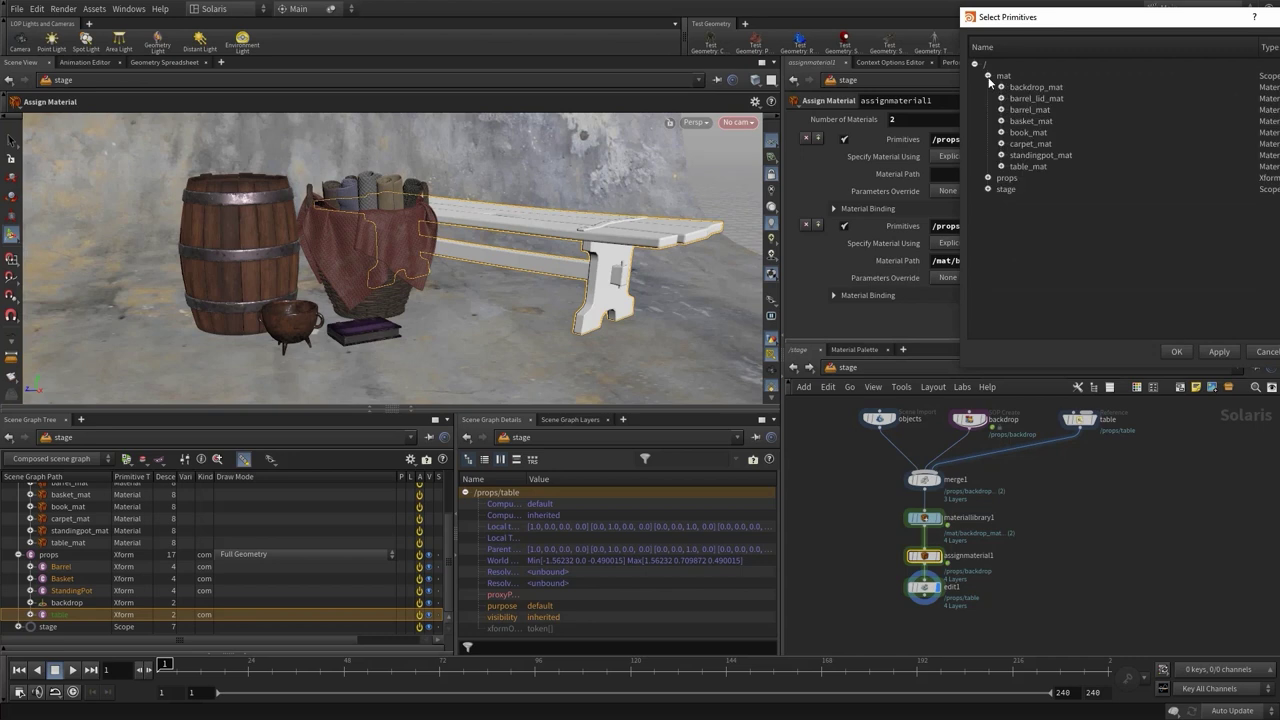
click(1029, 166)
click(1176, 352)
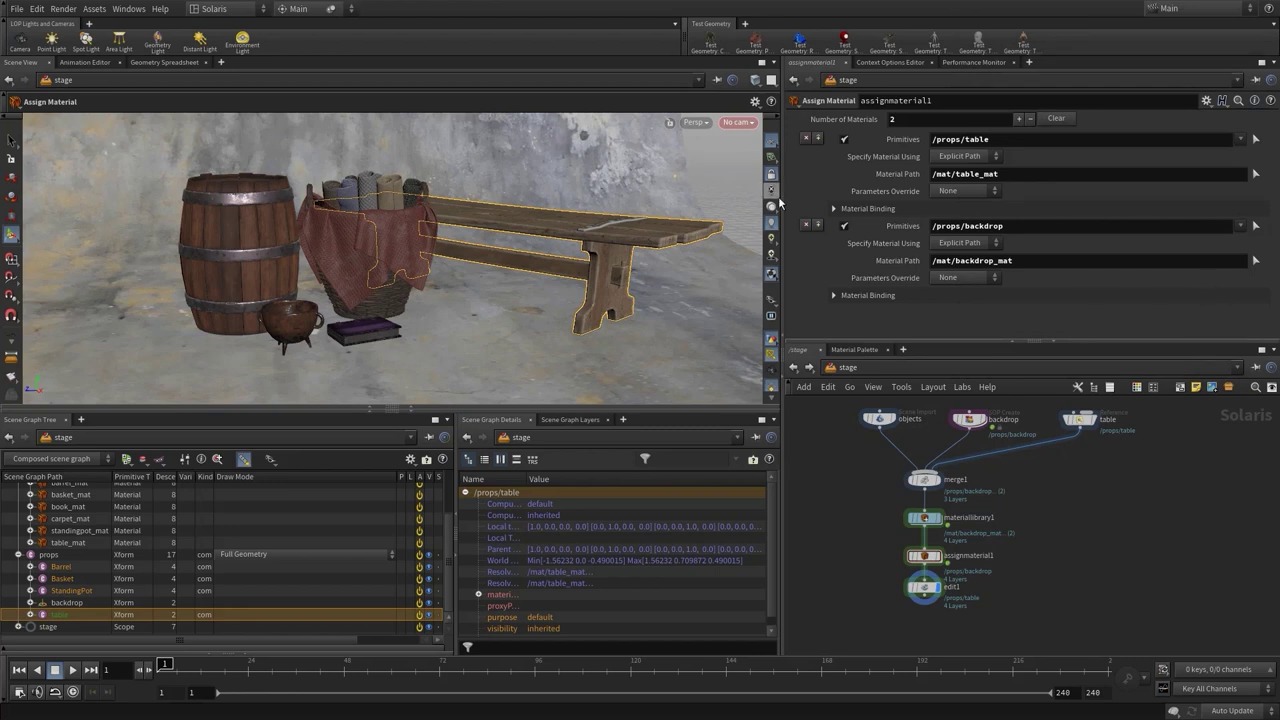
key(Escape)
drag(547, 176, 592, 172)
drag(511, 191, 524, 222)
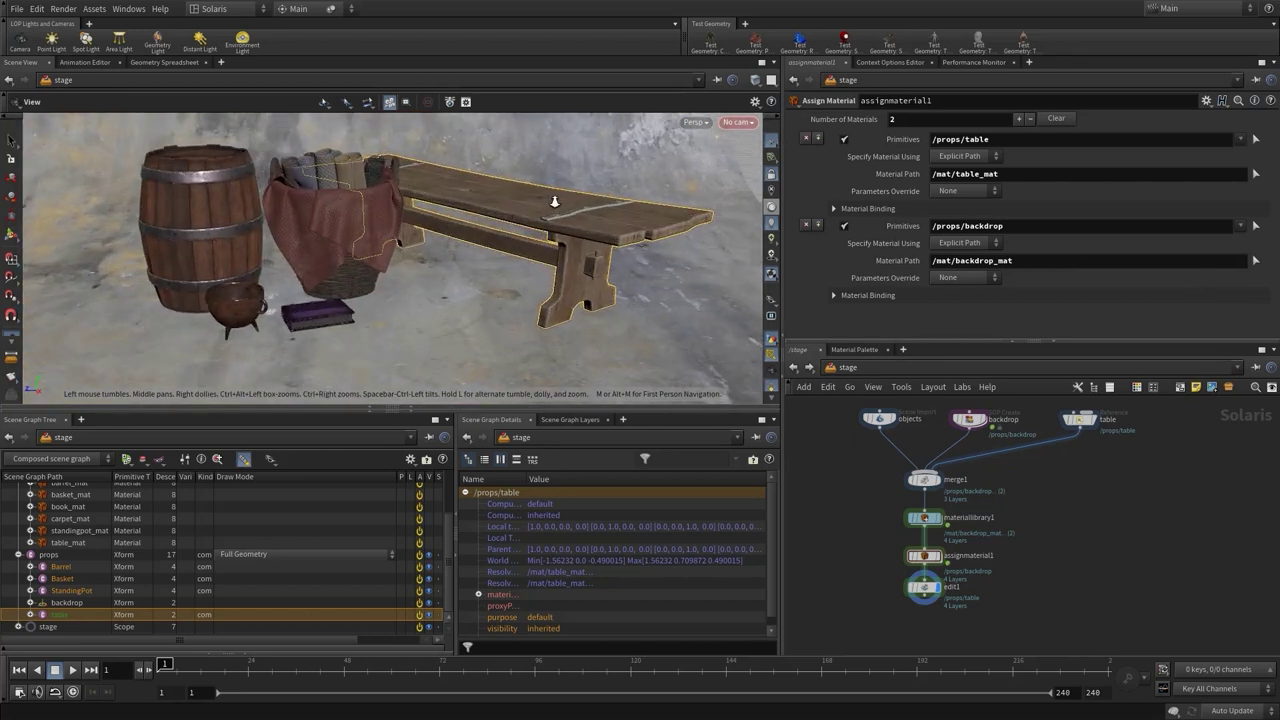
key(Return)
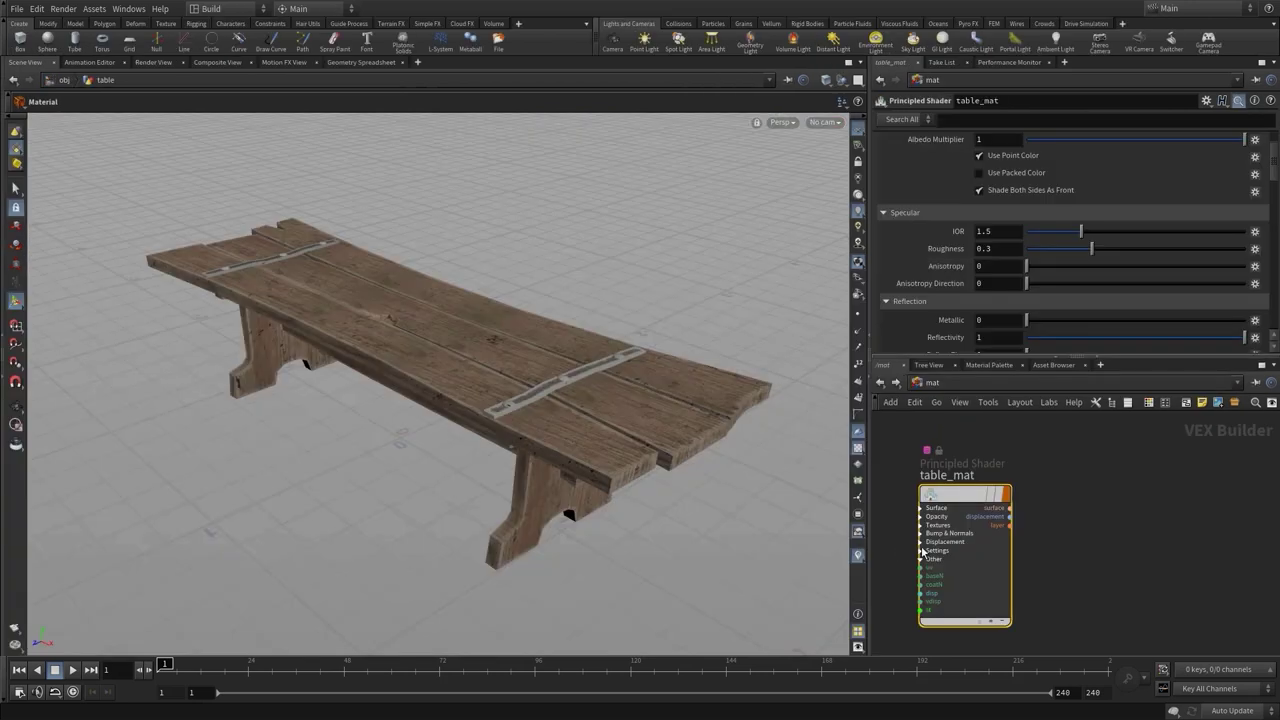
- Return to the object level from the table's material and go into the lopnet1 network holding the tent component
click(880, 382)
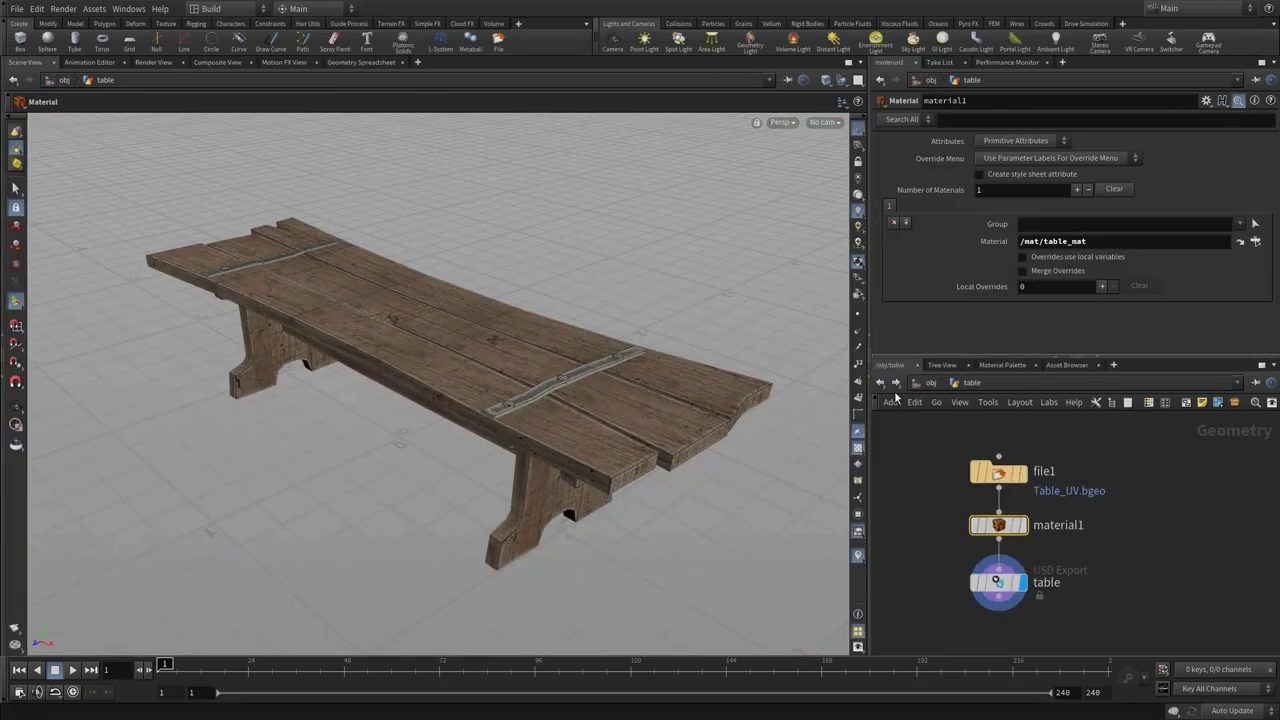
click(880, 382)
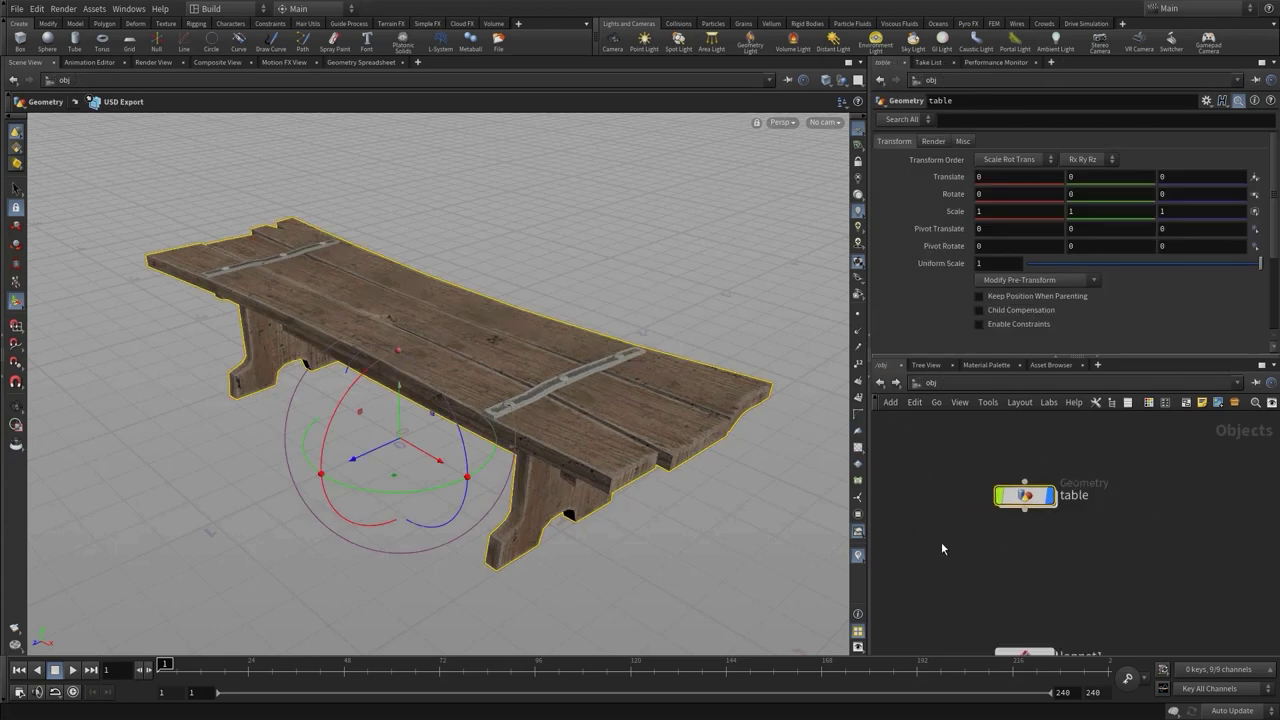
middle_drag(941, 548, 920, 430)
scroll(920, 430, up, 3)
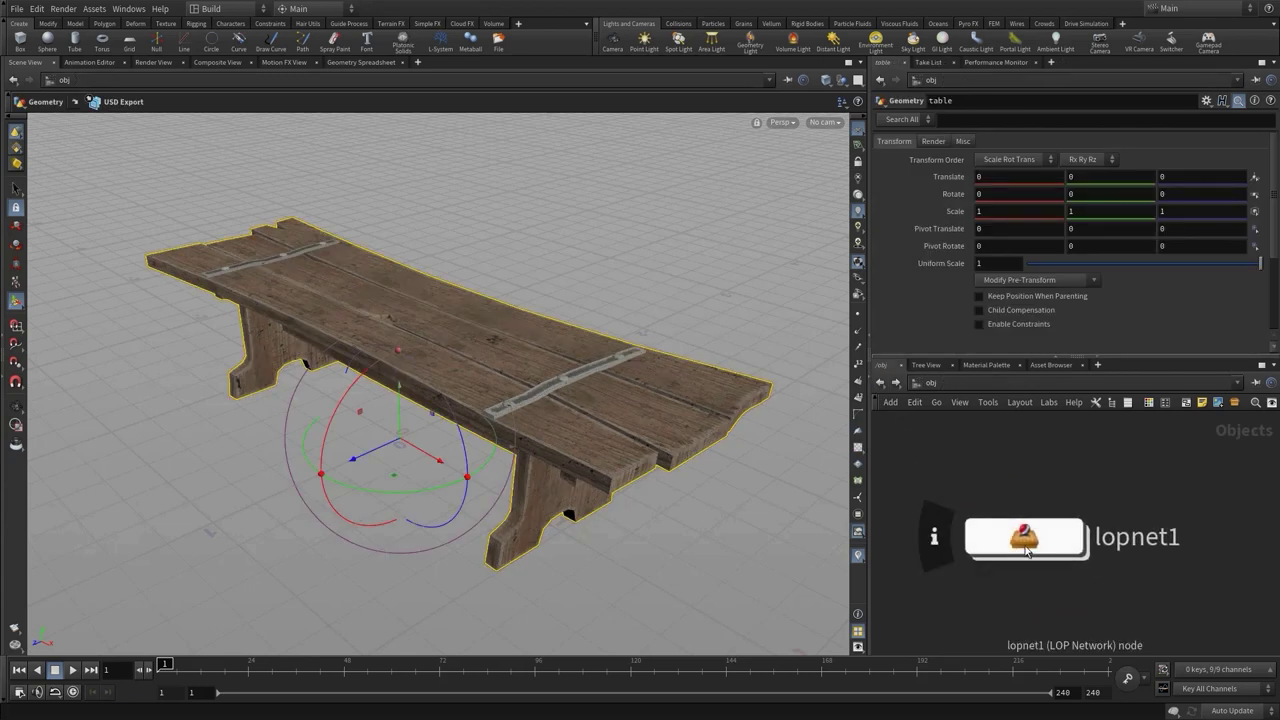
double_click(1027, 550)
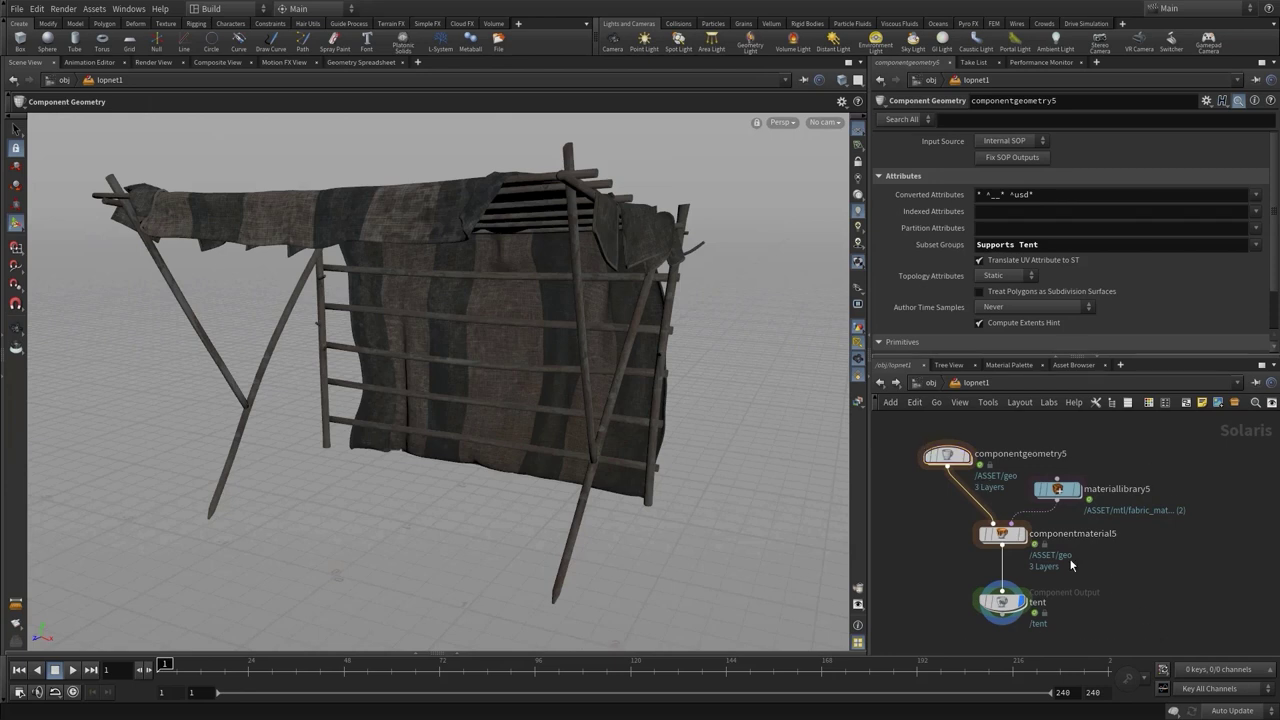
- Inspect the geometry inside componentgeometry5, then the settings of materiallibrary5 and the material assignments in componentmaterial5
double_click(948, 456)
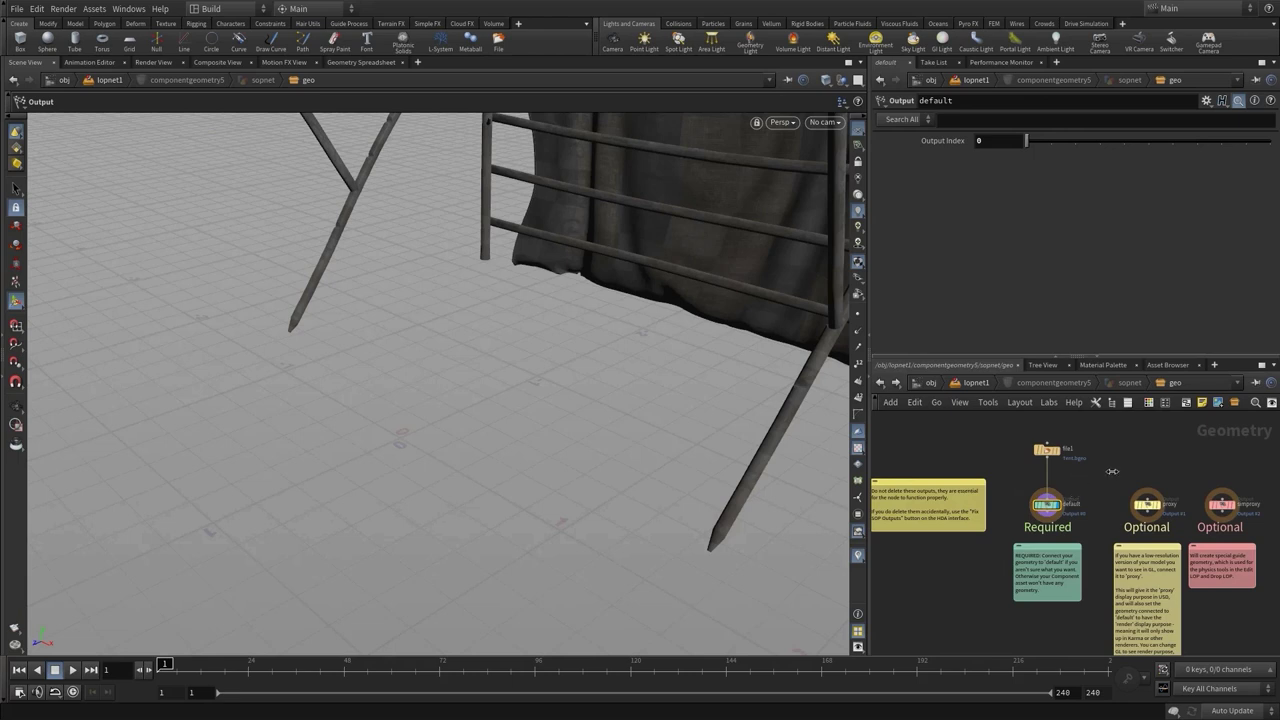
scroll(1110, 471, up, 3)
mouse_move(1030, 531)
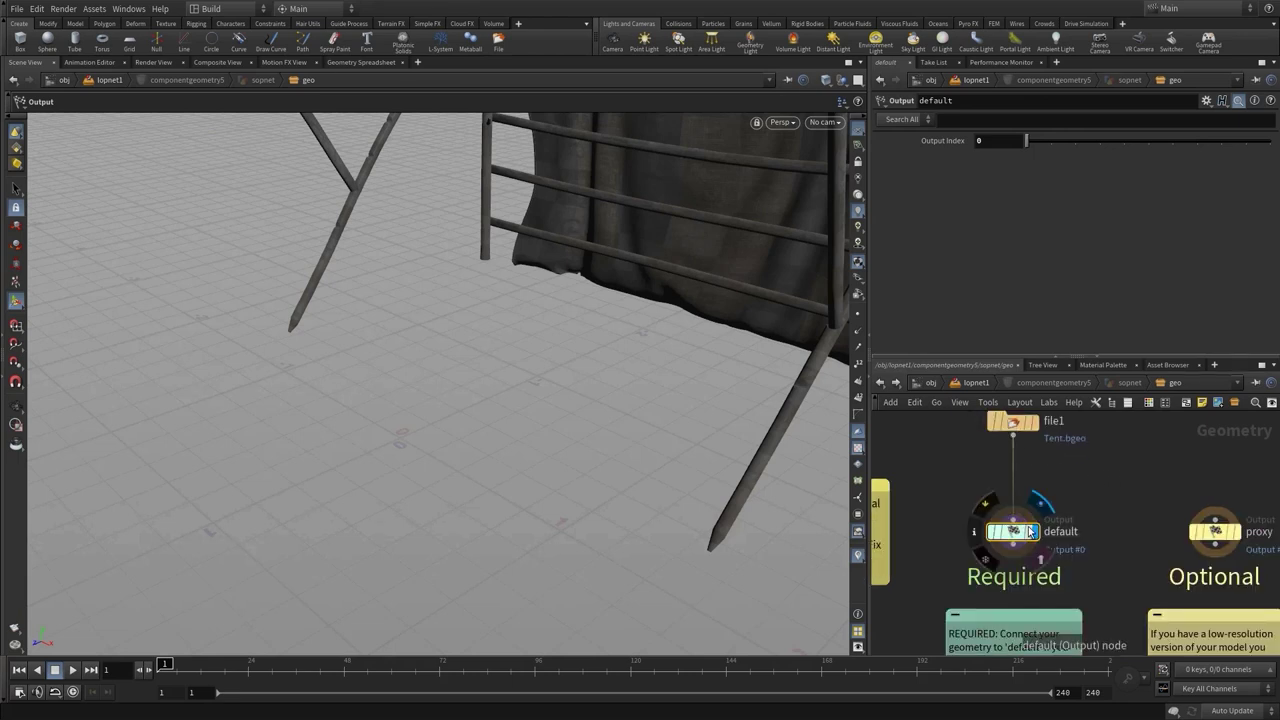
click(880, 382)
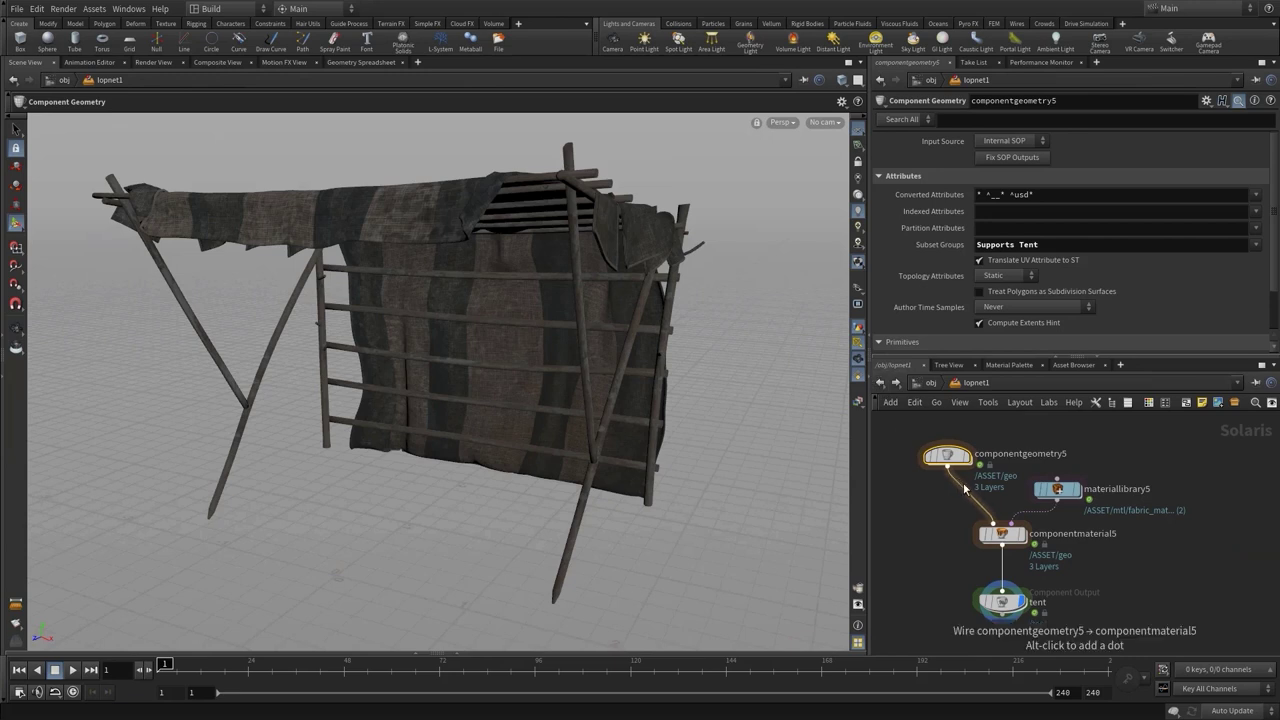
click(1058, 490)
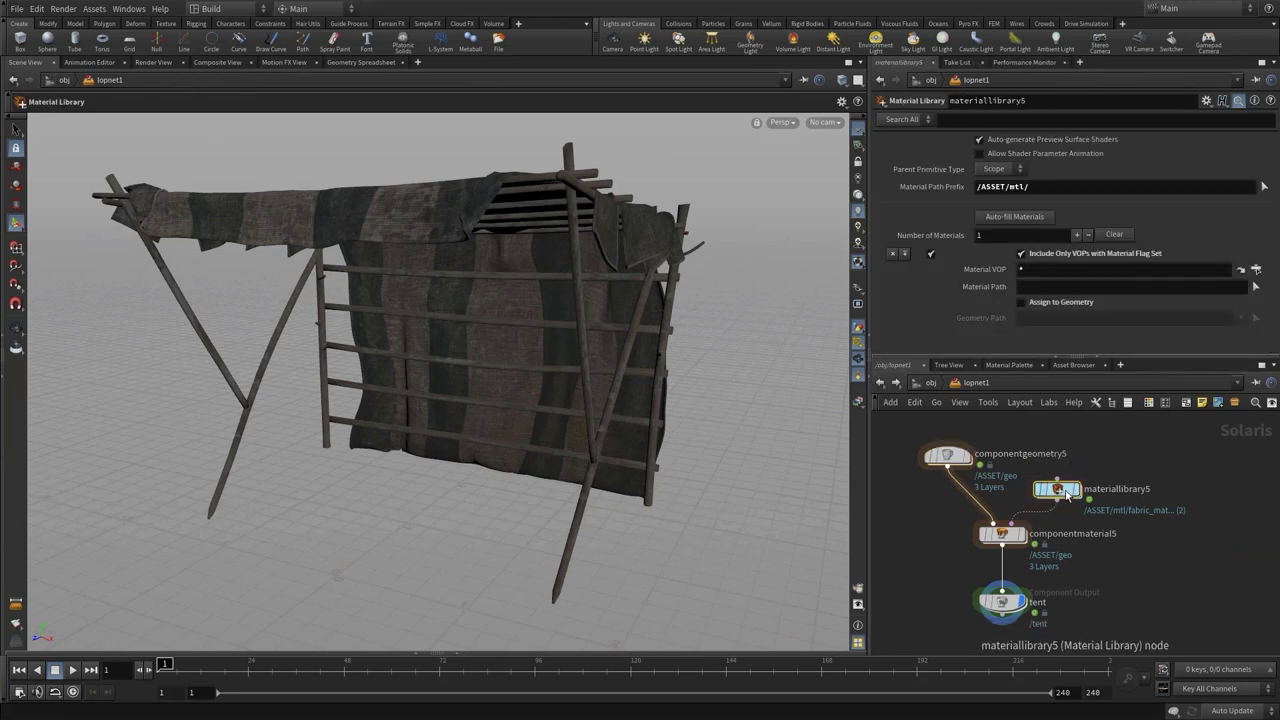
click(1000, 538)
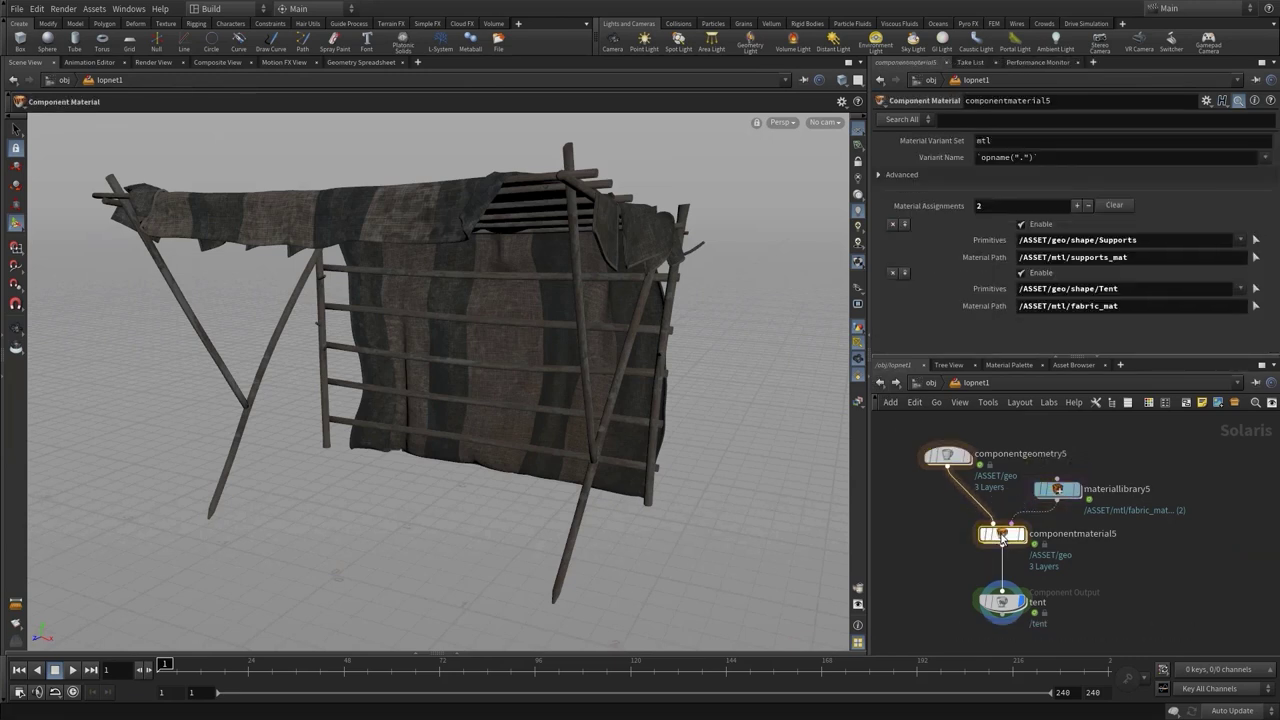
- Examine the tent Component Output's component, caching and thumbnail settings
click(1000, 603)
scroll(999, 244, down, 5)
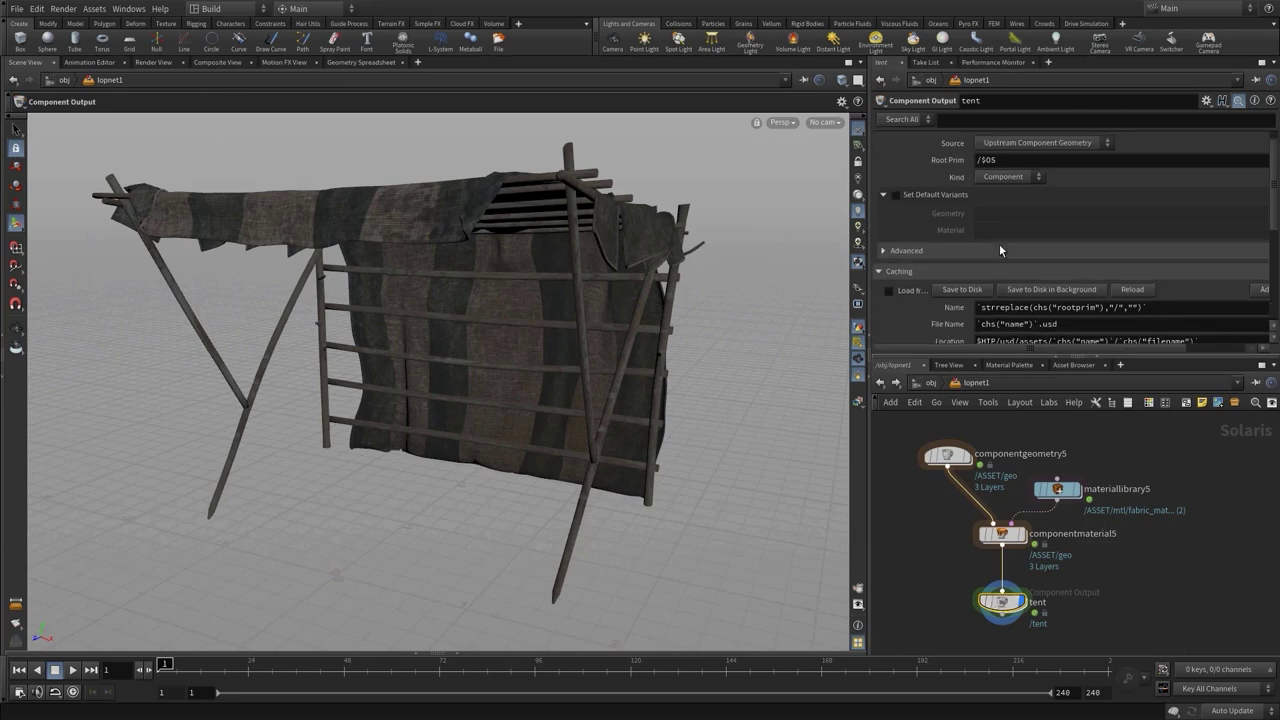
scroll(998, 247, down, 3)
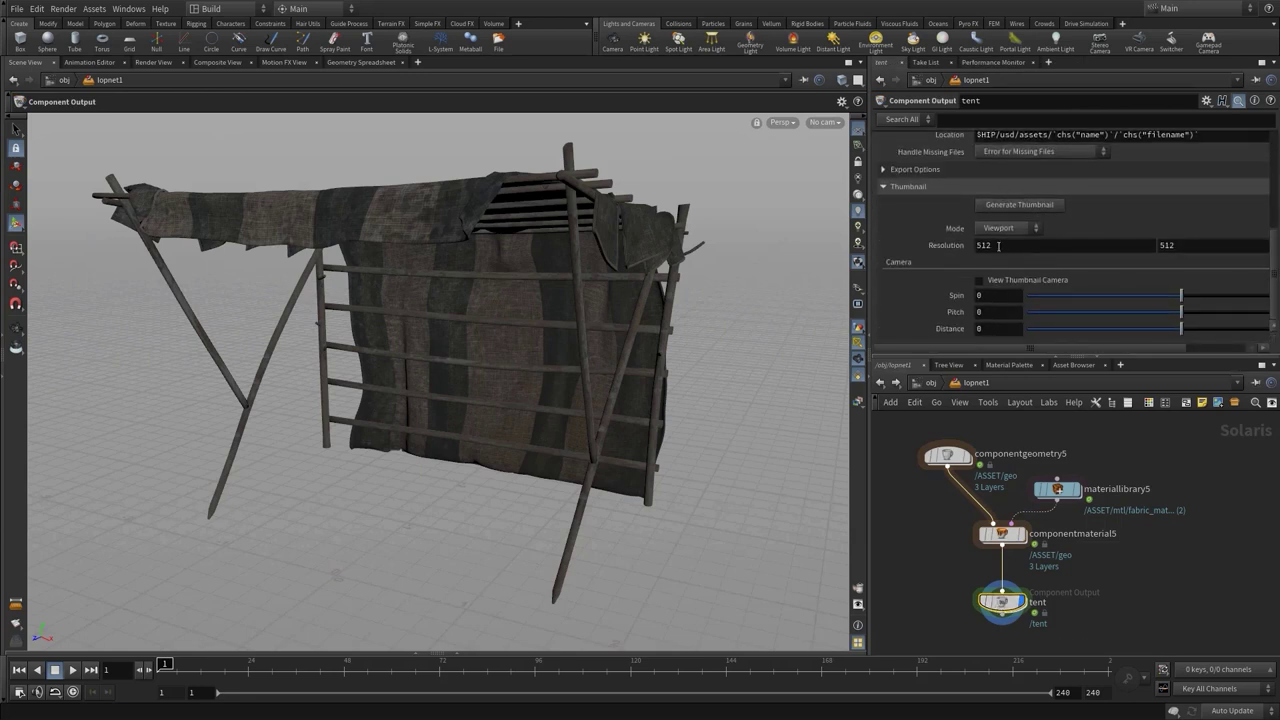
scroll(1044, 214, up, 6)
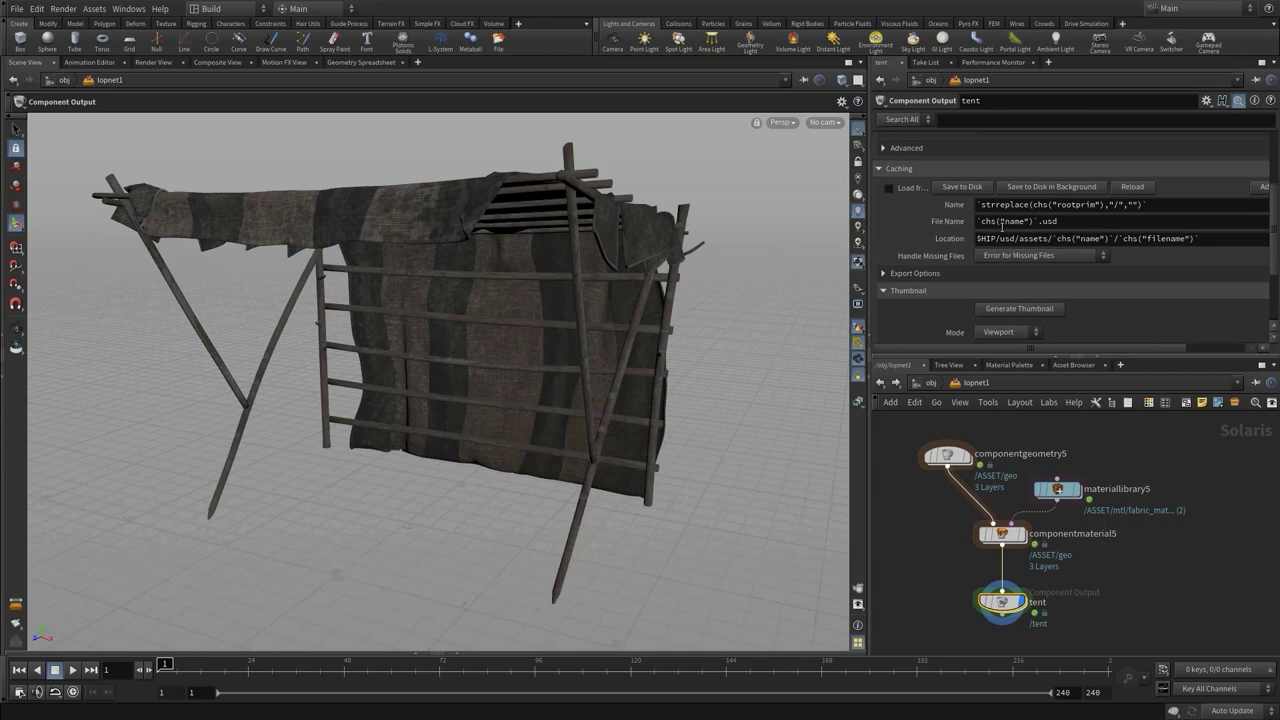
scroll(983, 216, up, 2)
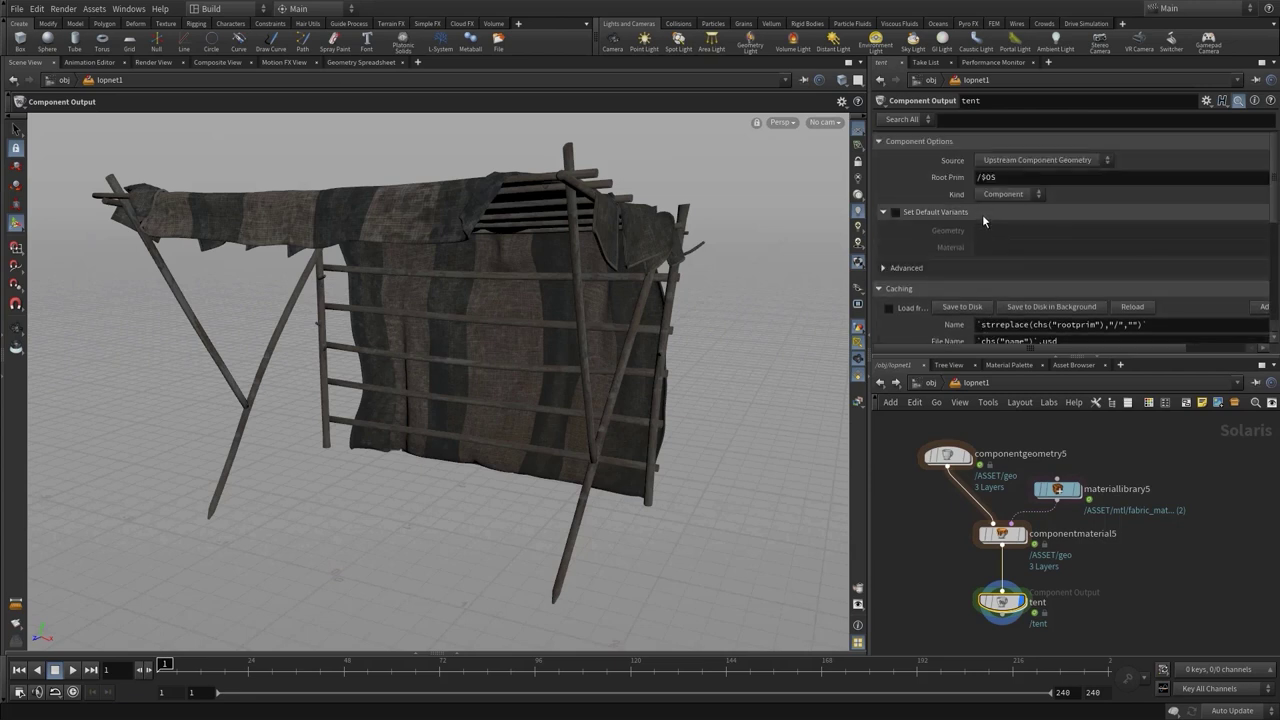
scroll(982, 214, down, 2)
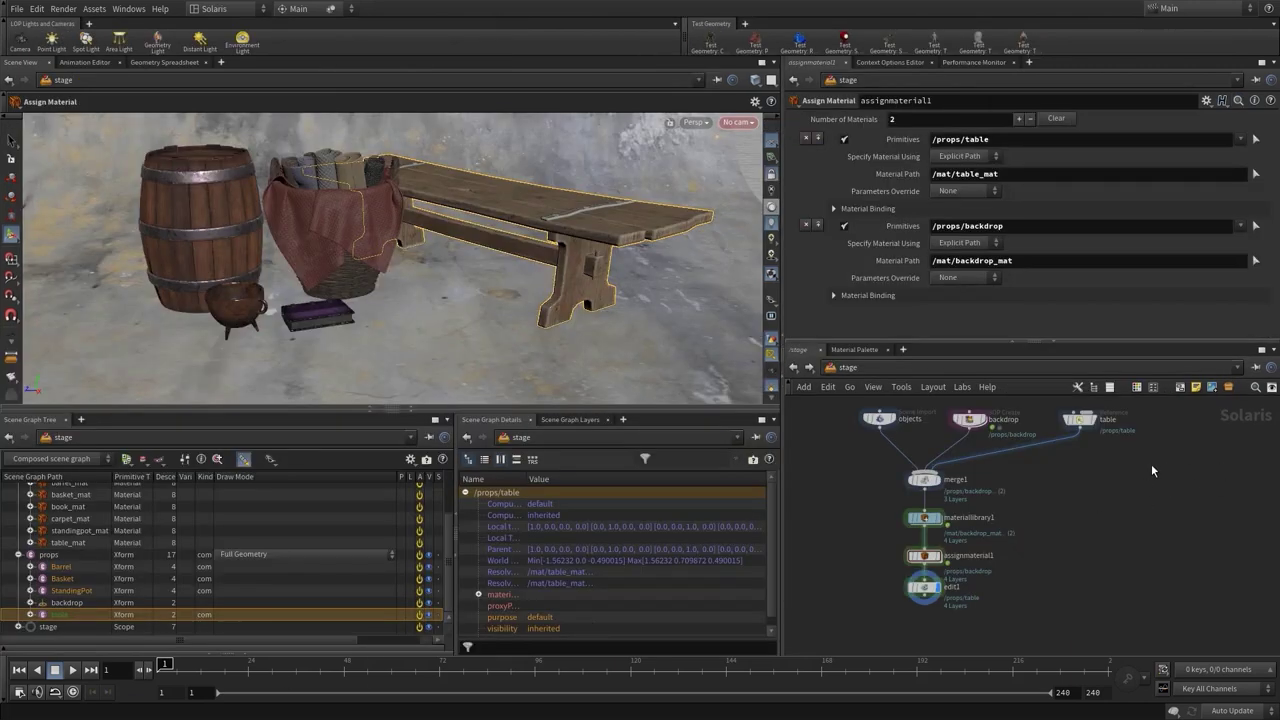
- On the Solaris stage, add a Sublayer node beside the table reference, feeding into merge1
key(Tab)
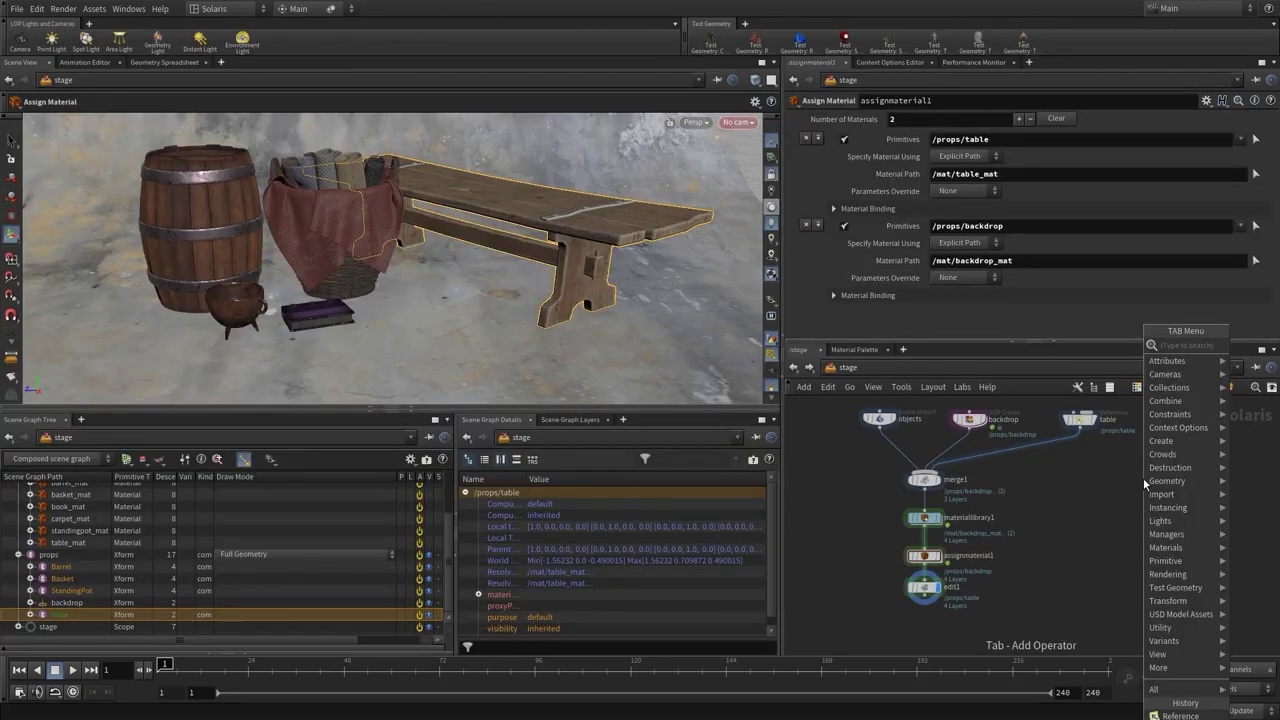
text(sub)
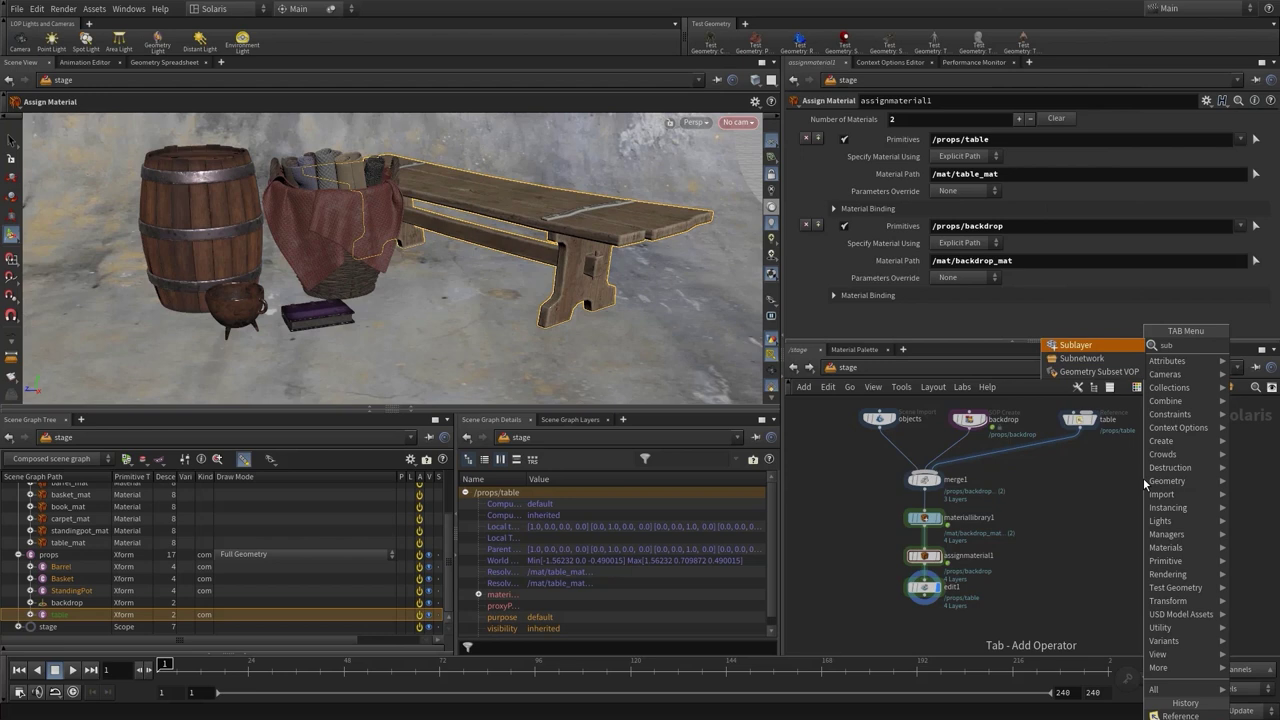
key(Return)
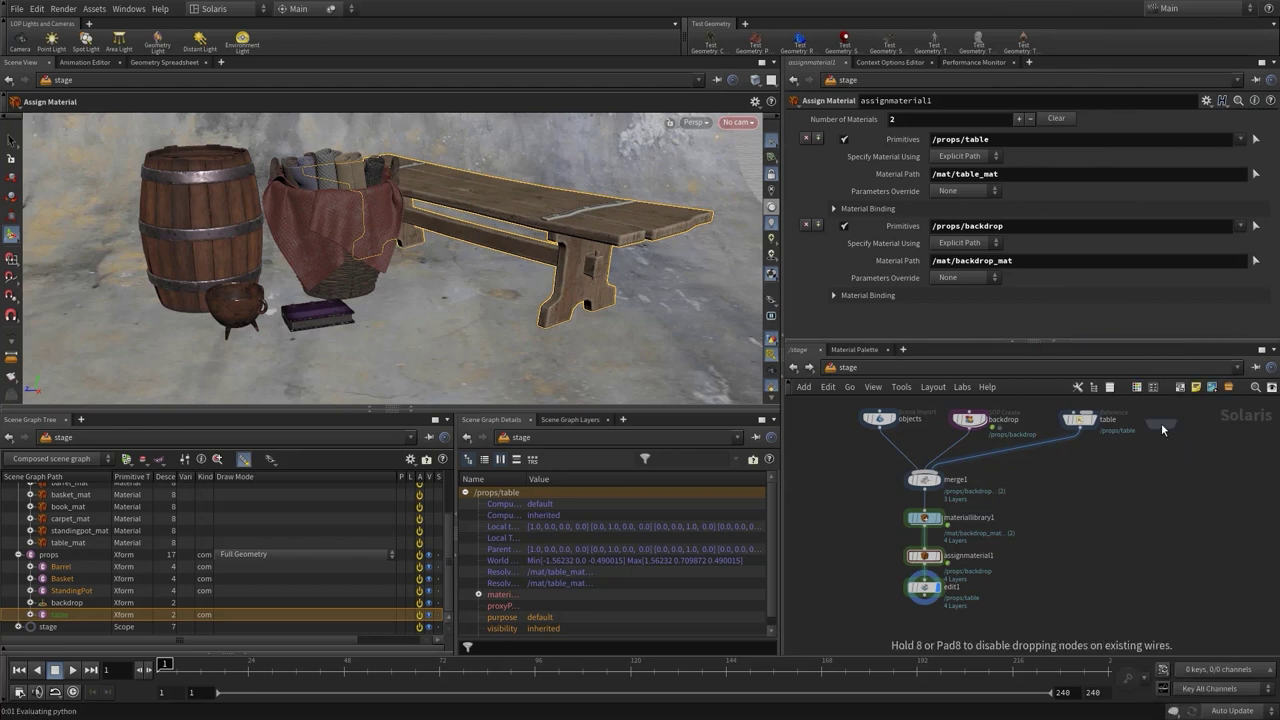
click(1162, 424)
click(1164, 428)
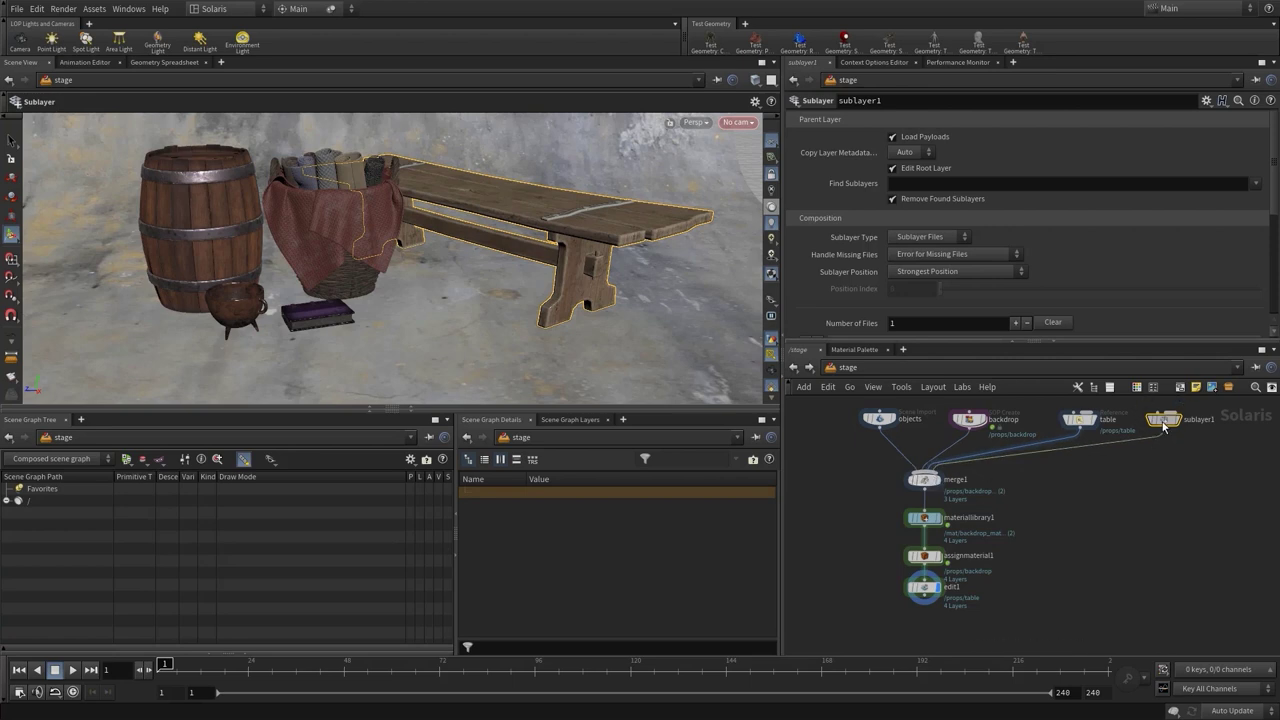
- Set the sublayer's file to $HIP/usd/assets/tent/tent.usd
scroll(1031, 163, down, 5)
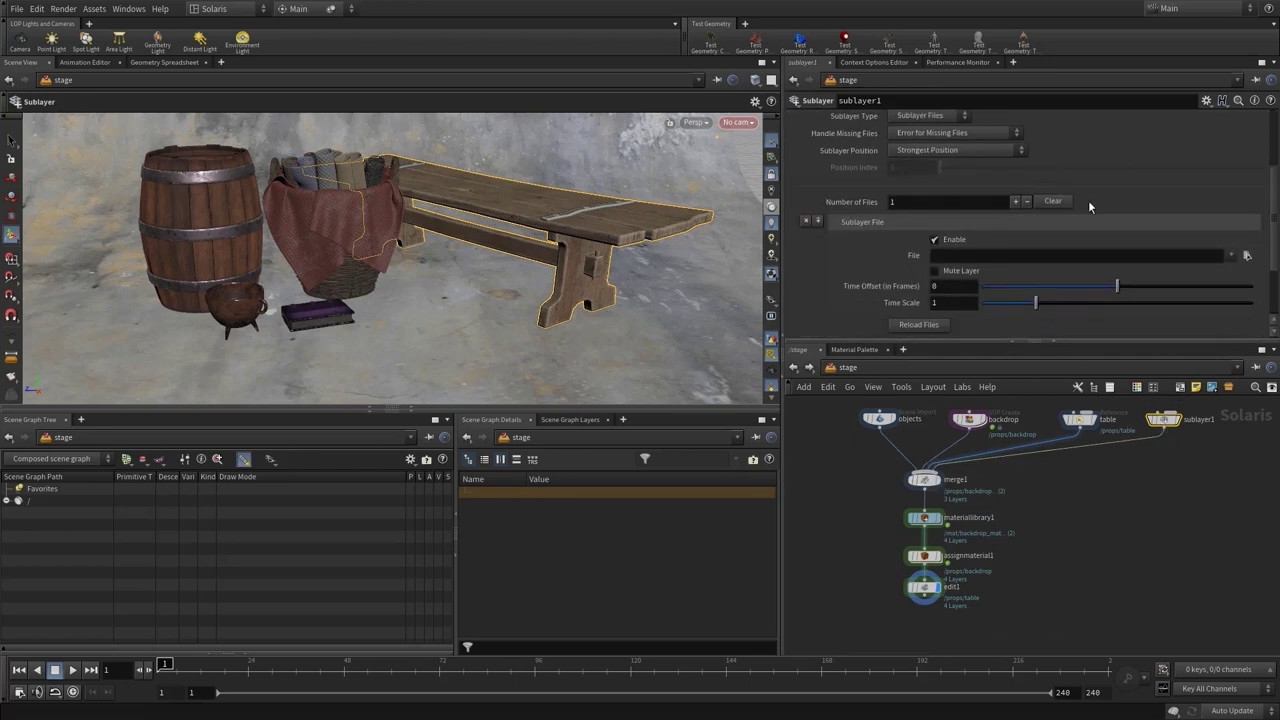
click(1247, 256)
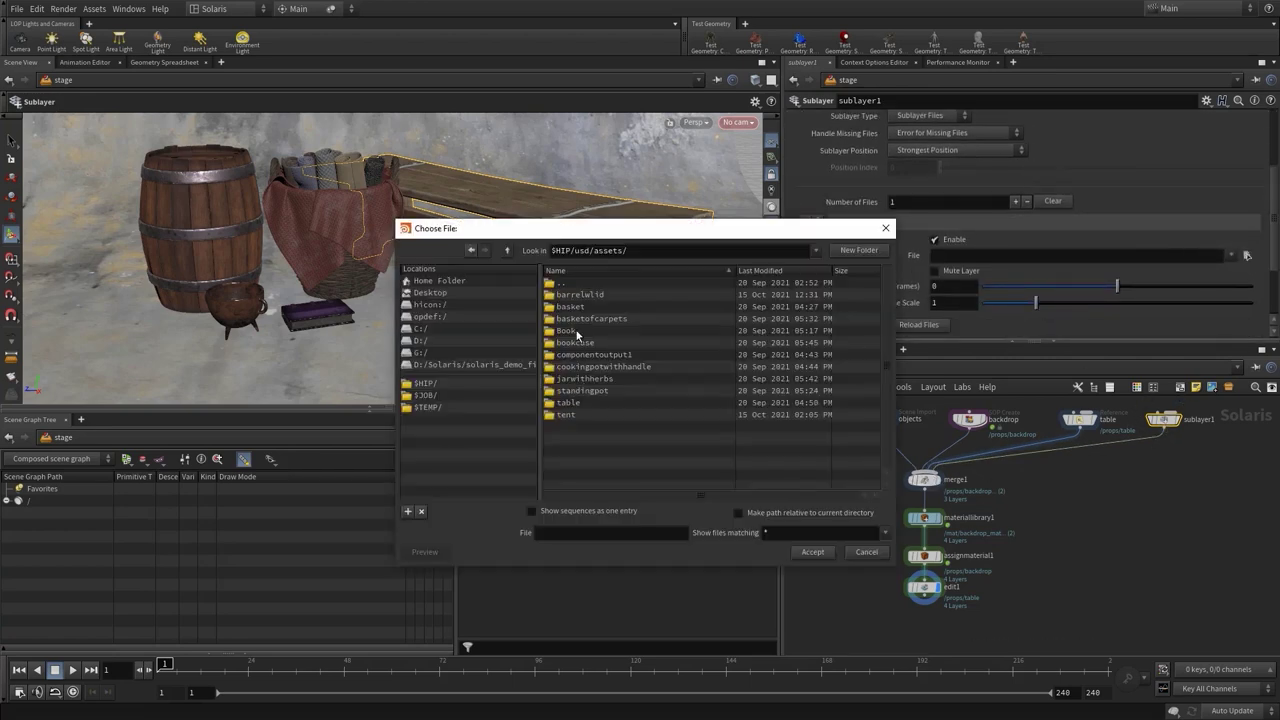
double_click(566, 416)
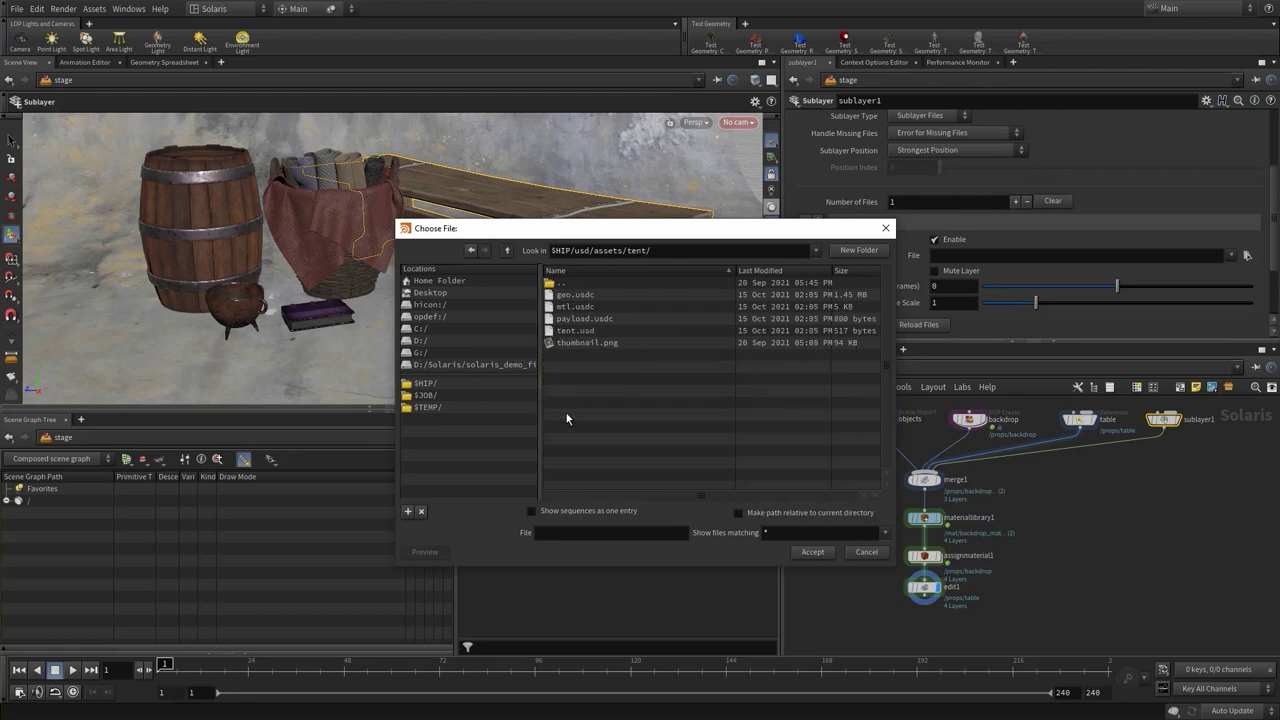
click(568, 331)
click(815, 552)
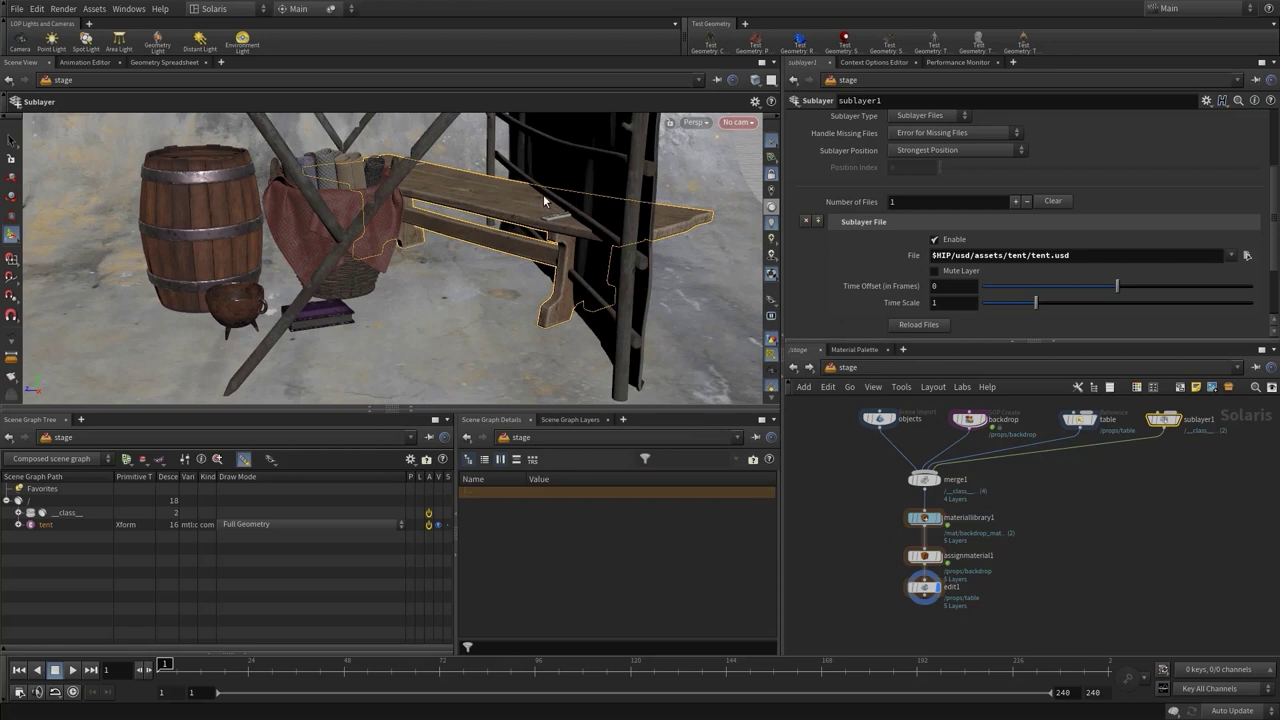
- Activate edit1, select the tent in the scene and make it the primitive being transformed
key(Escape)
right_drag(534, 189, 286, 286)
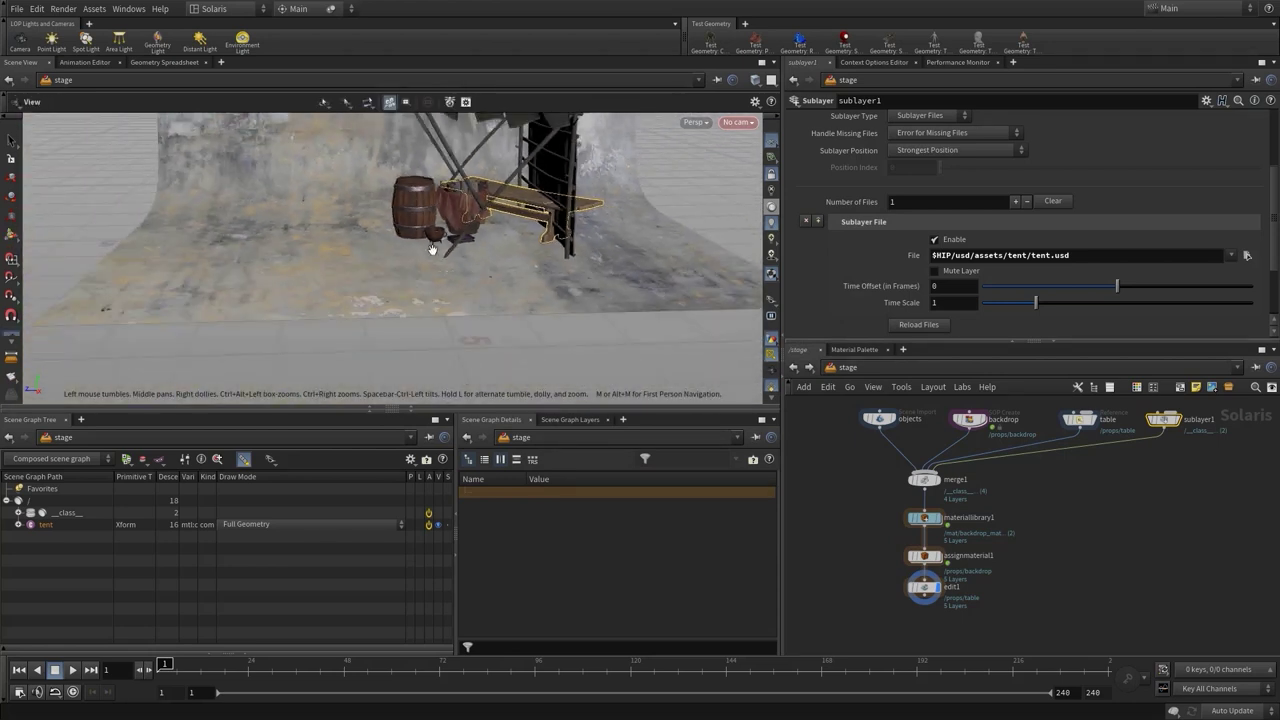
drag(432, 249, 452, 326)
key(Escape)
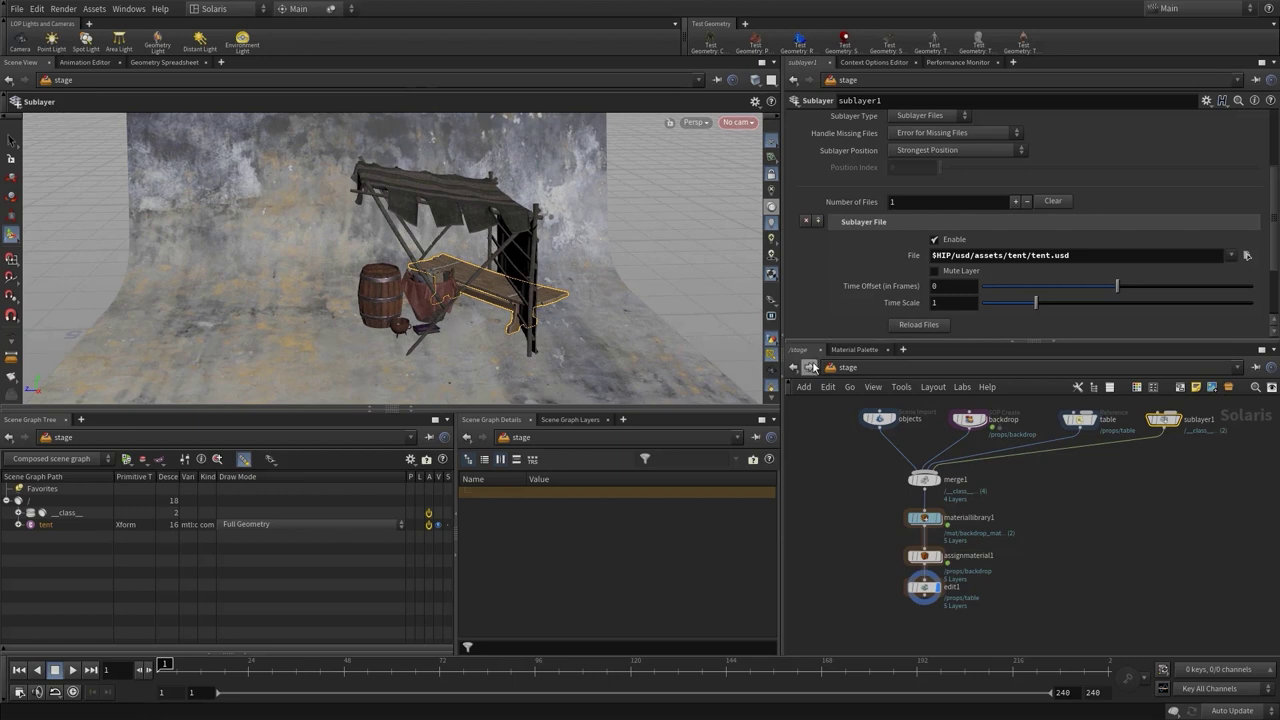
click(924, 587)
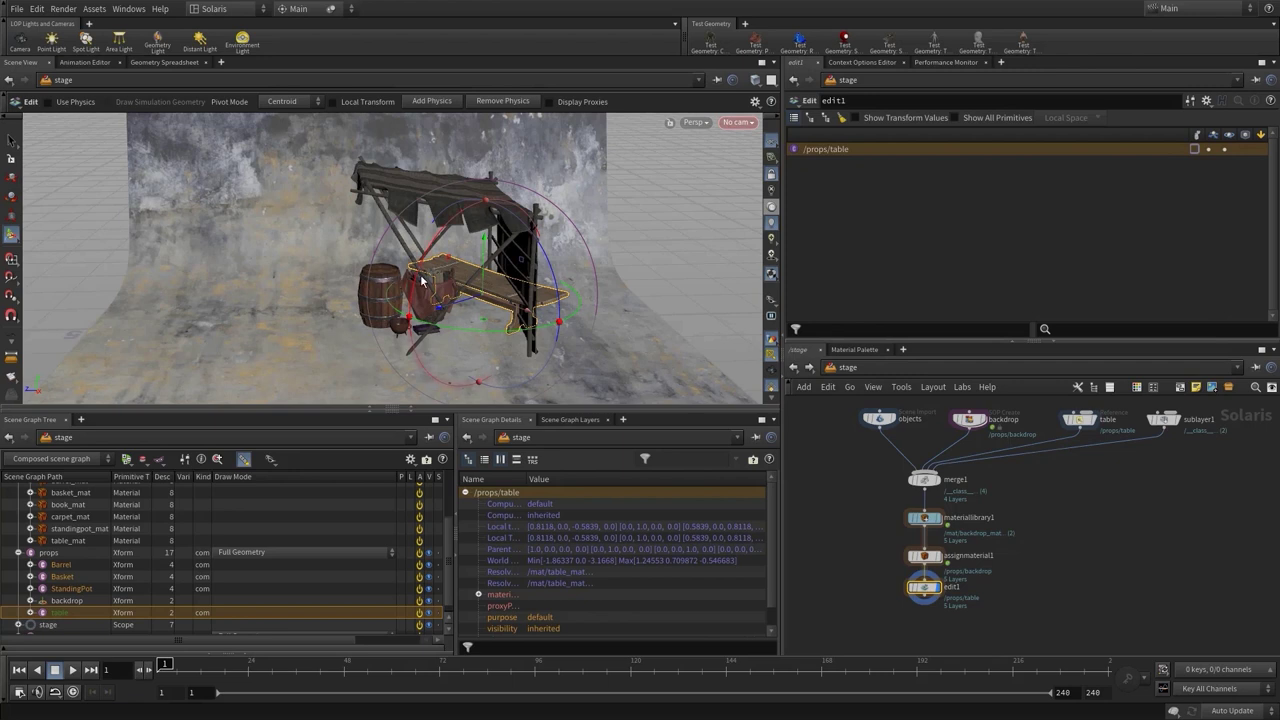
key(s)
click(418, 199)
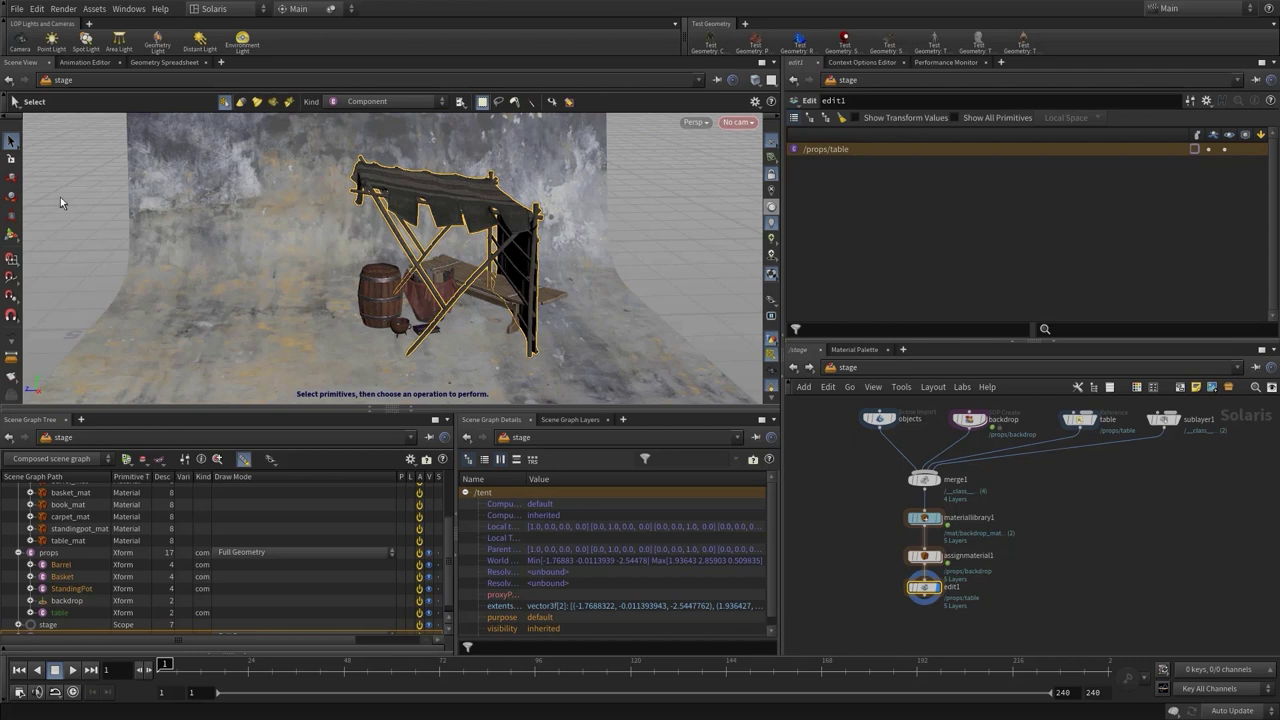
key(t)
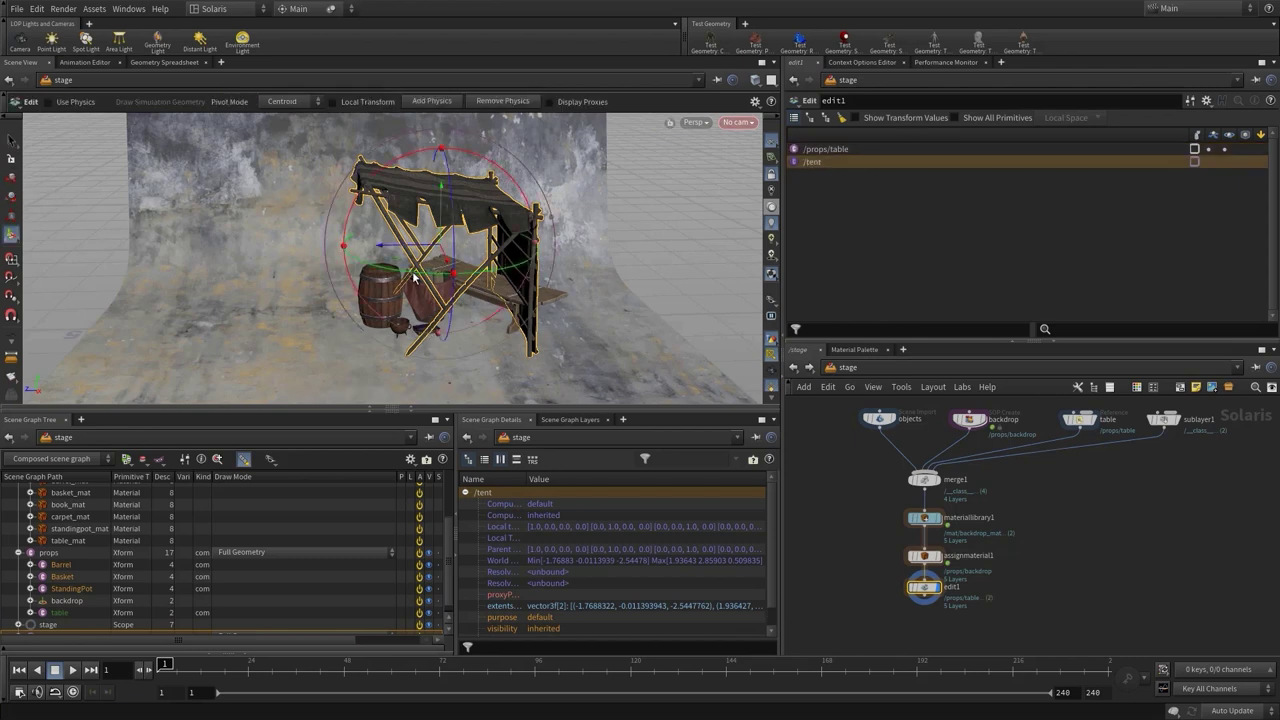
- Rotate the tent to line up with the table, move it back behind the props and clear the selection
drag(414, 278, 471, 286)
drag(393, 263, 517, 285)
key(Escape)
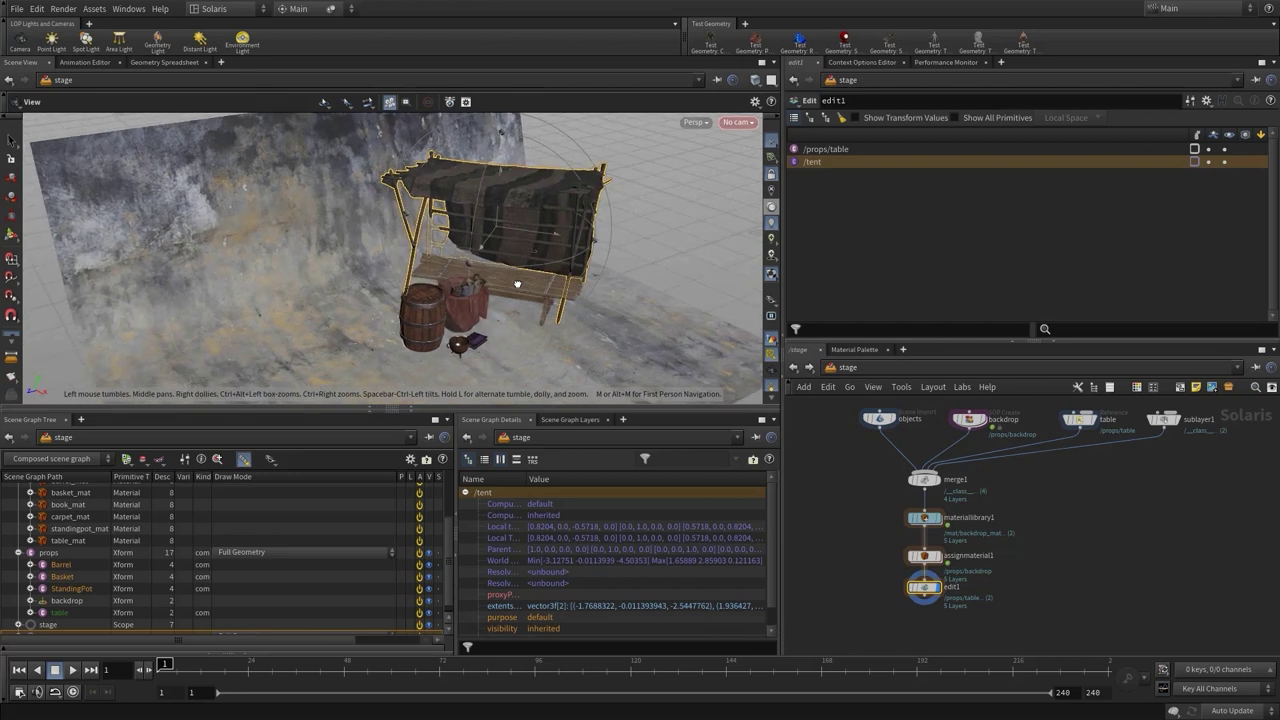
key(Return)
drag(527, 234, 446, 255)
key(Escape)
key(Return)
key(Escape)
key(Return)
key(Escape)
key(s)
key(h)
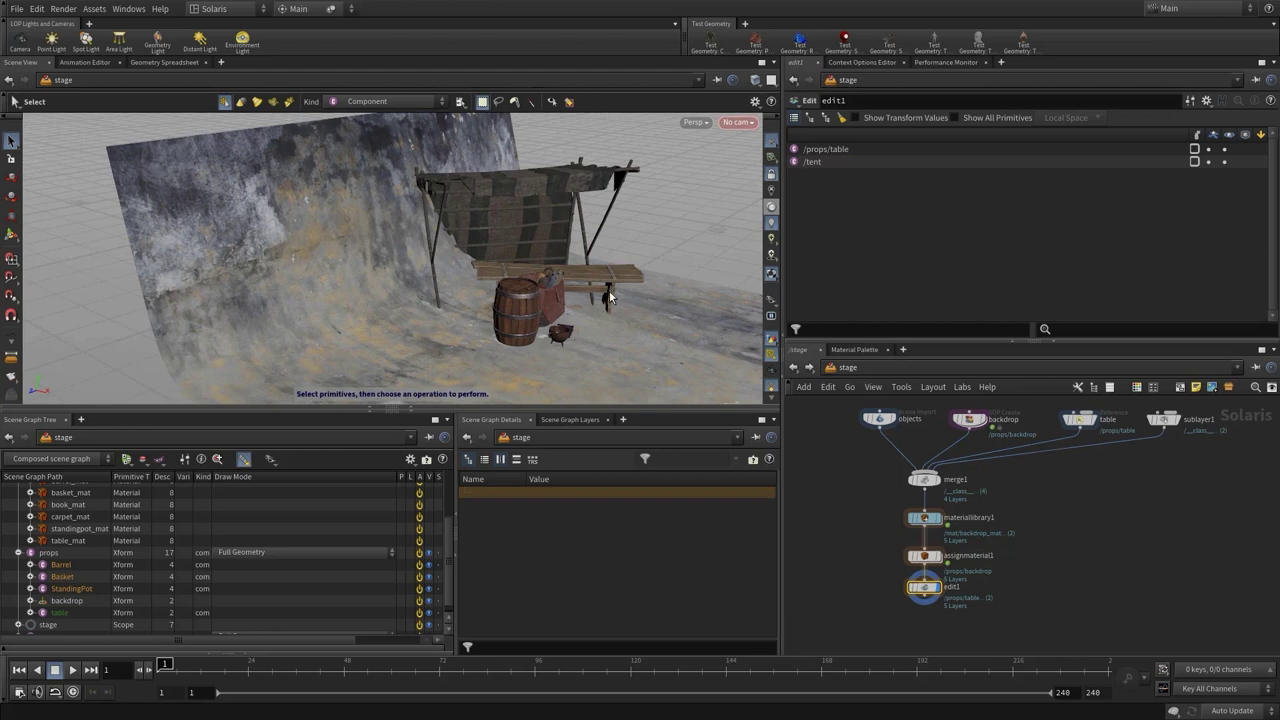
- Open the backdrop's geometry network and set grid1's size to 15 by 15
double_click(970, 418)
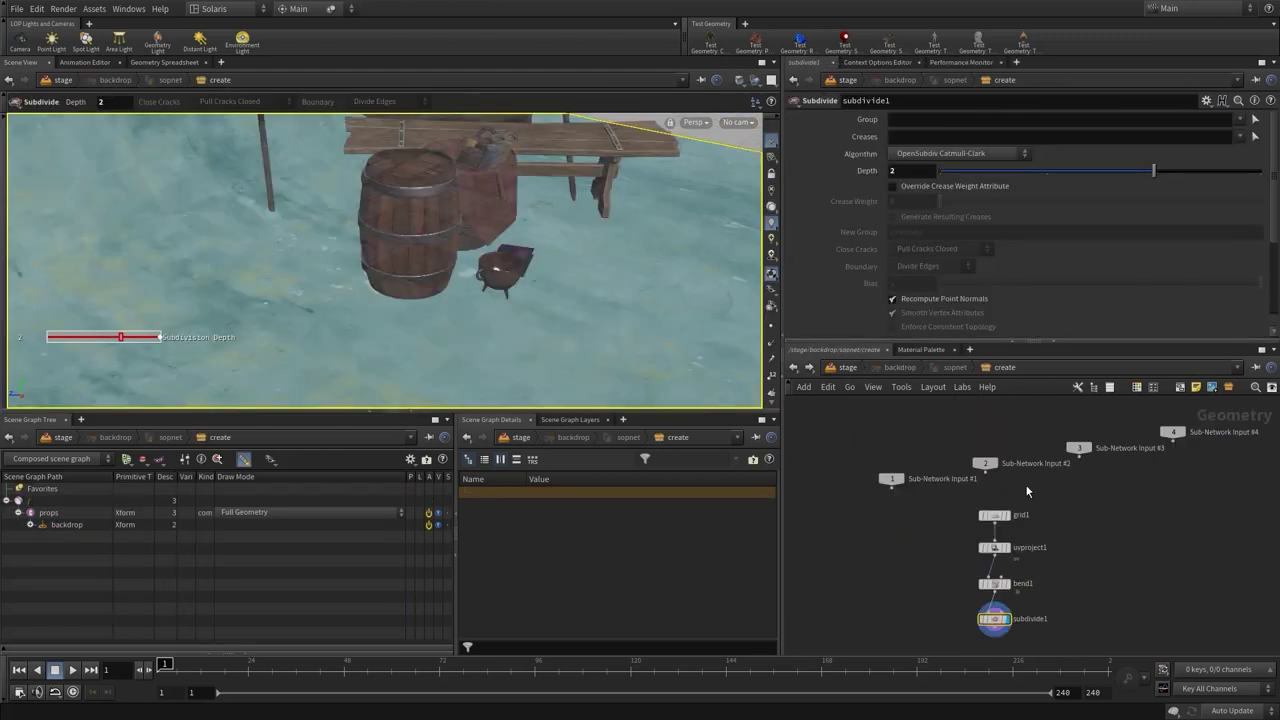
key(Escape)
key(h)
drag(521, 284, 589, 294)
key(Return)
click(993, 516)
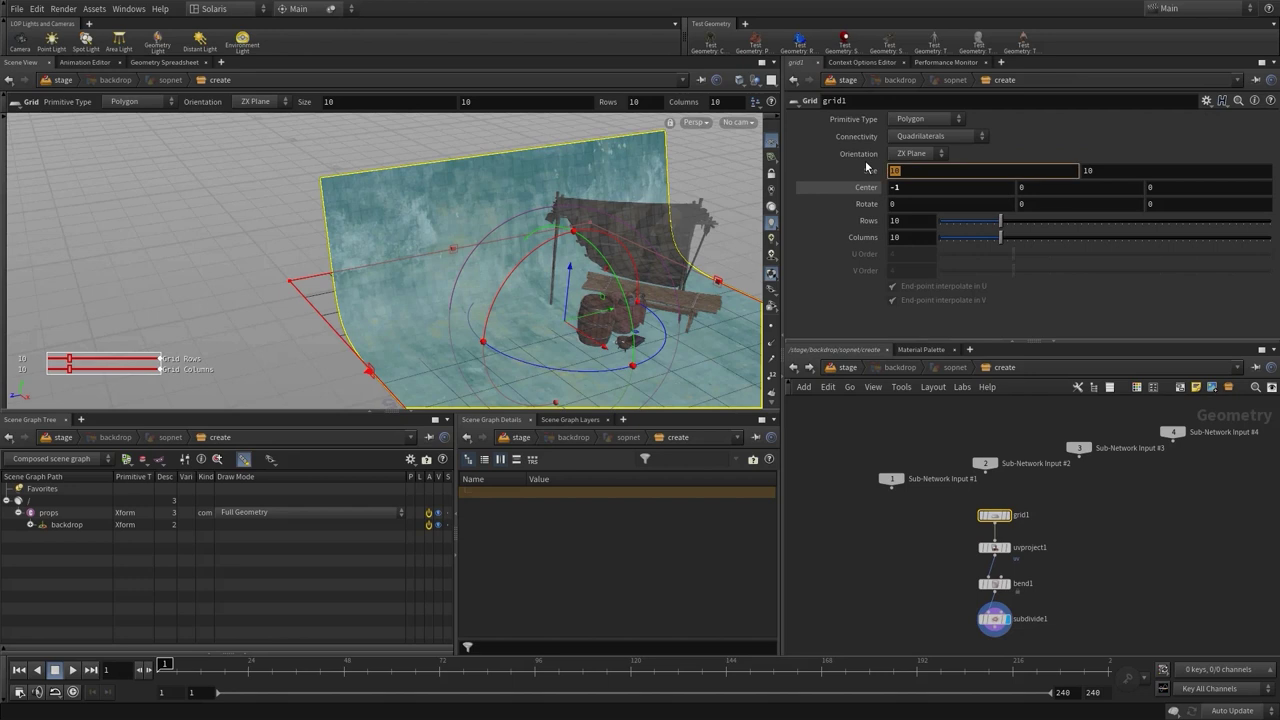
key(Tab)
text(1)
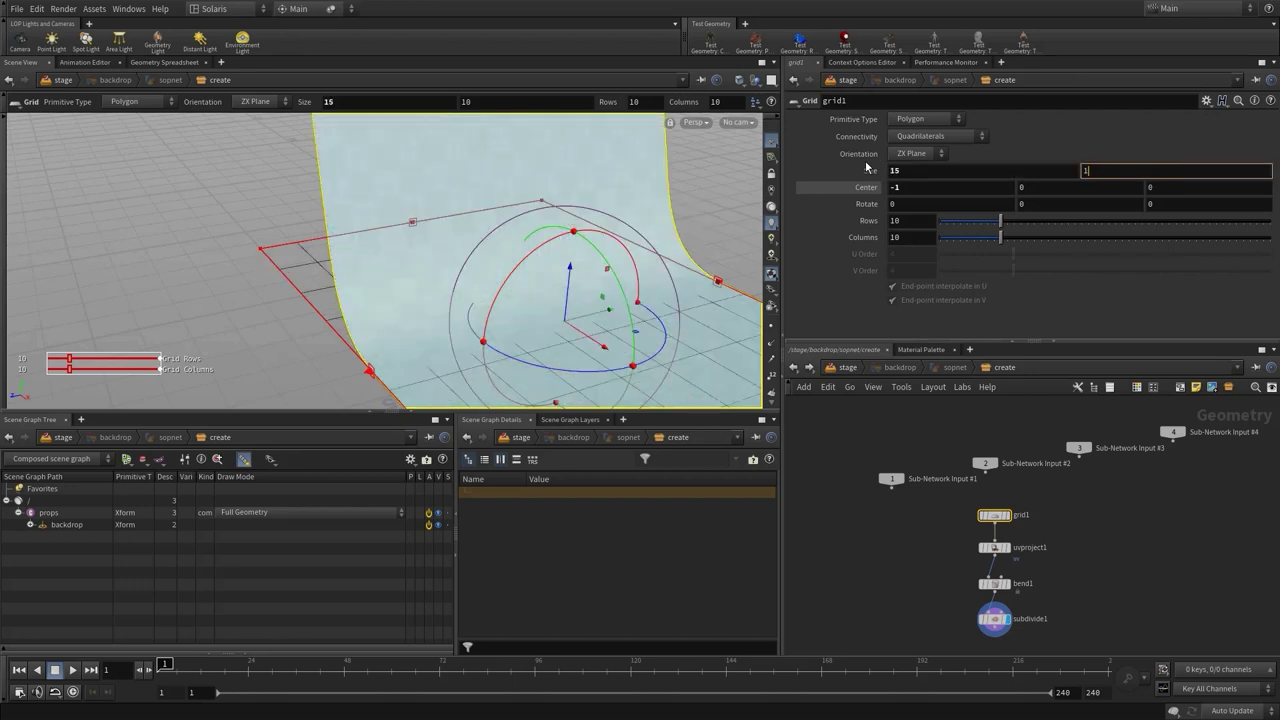
key(Tab)
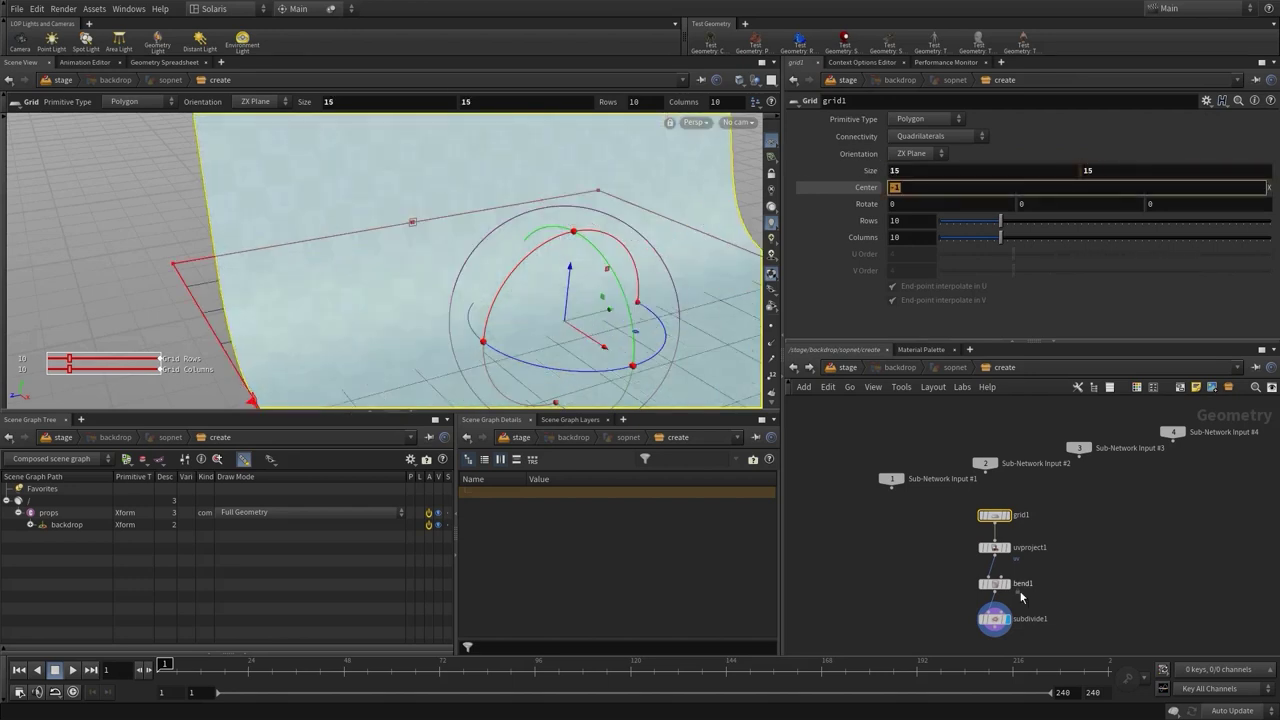
key(Return)
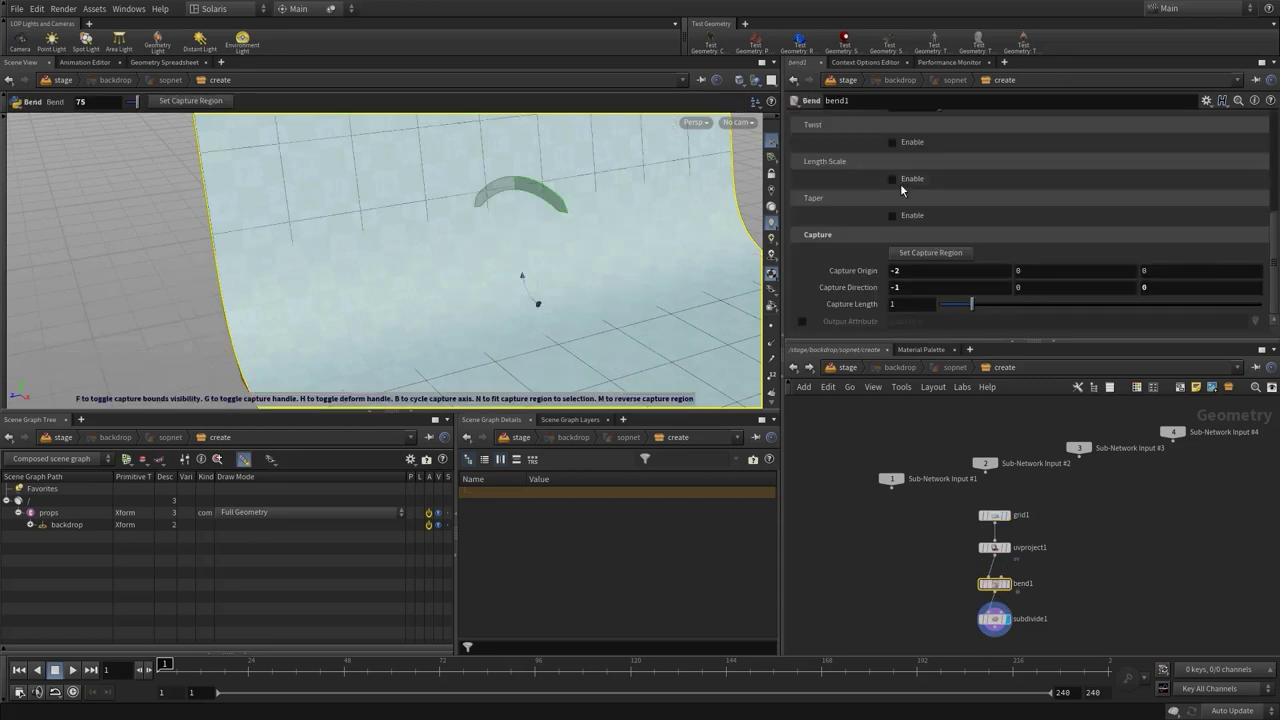
- Set the X value of bend1's capture origin to -5 to move the backdrop's curve back
click(912, 272)
text(-5)
key(Return)
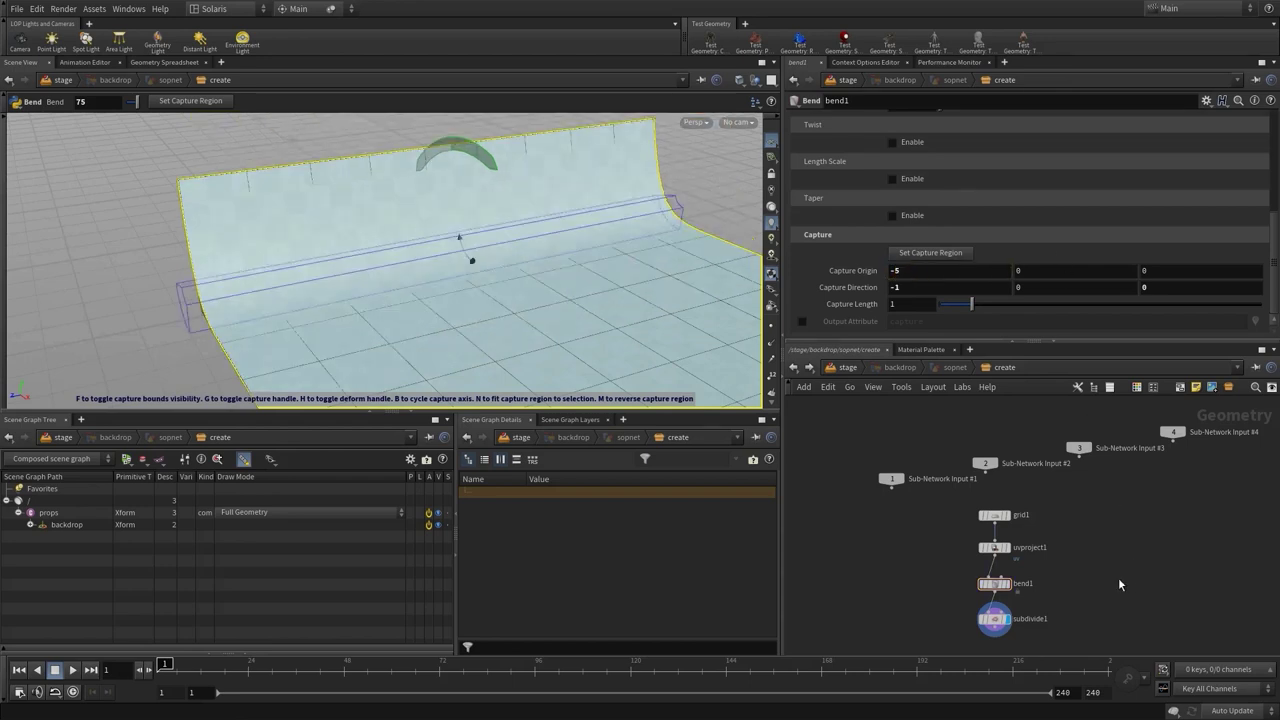
- Display uvproject1 in the backdrop's geometry network and set its projection scale to 15 by 15
click(1010, 549)
click(994, 549)
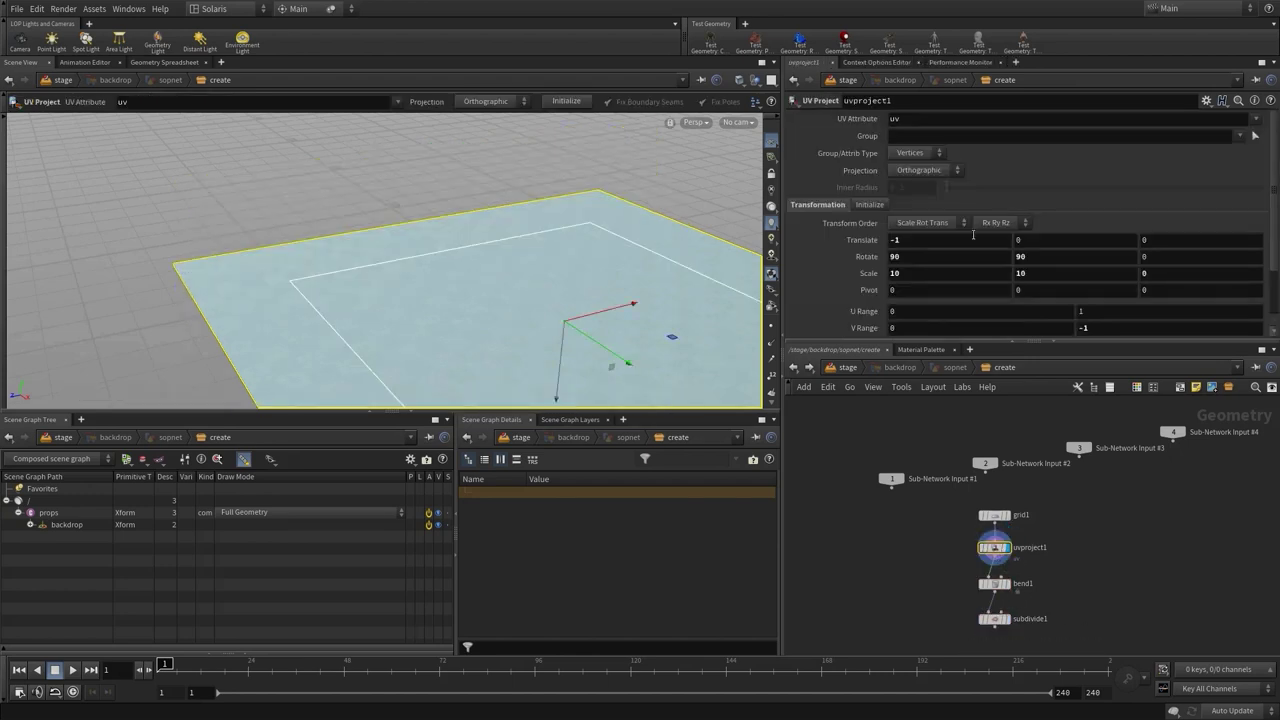
click(868, 205)
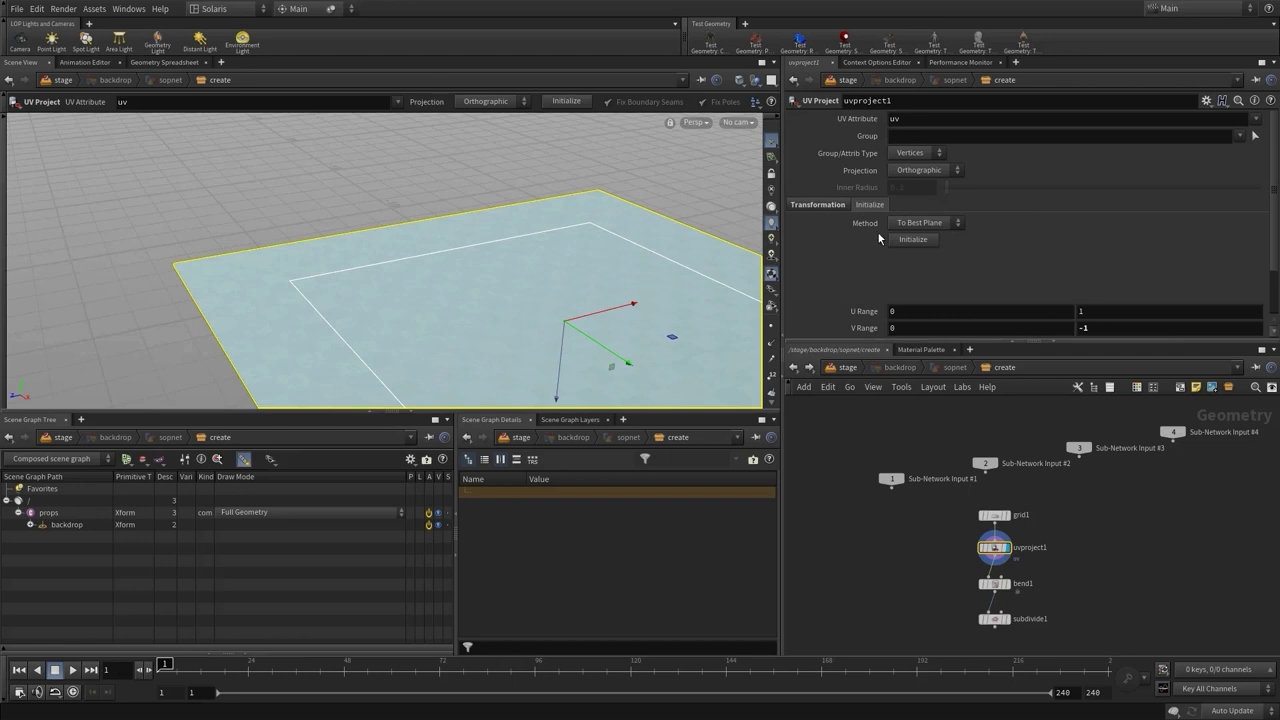
click(830, 207)
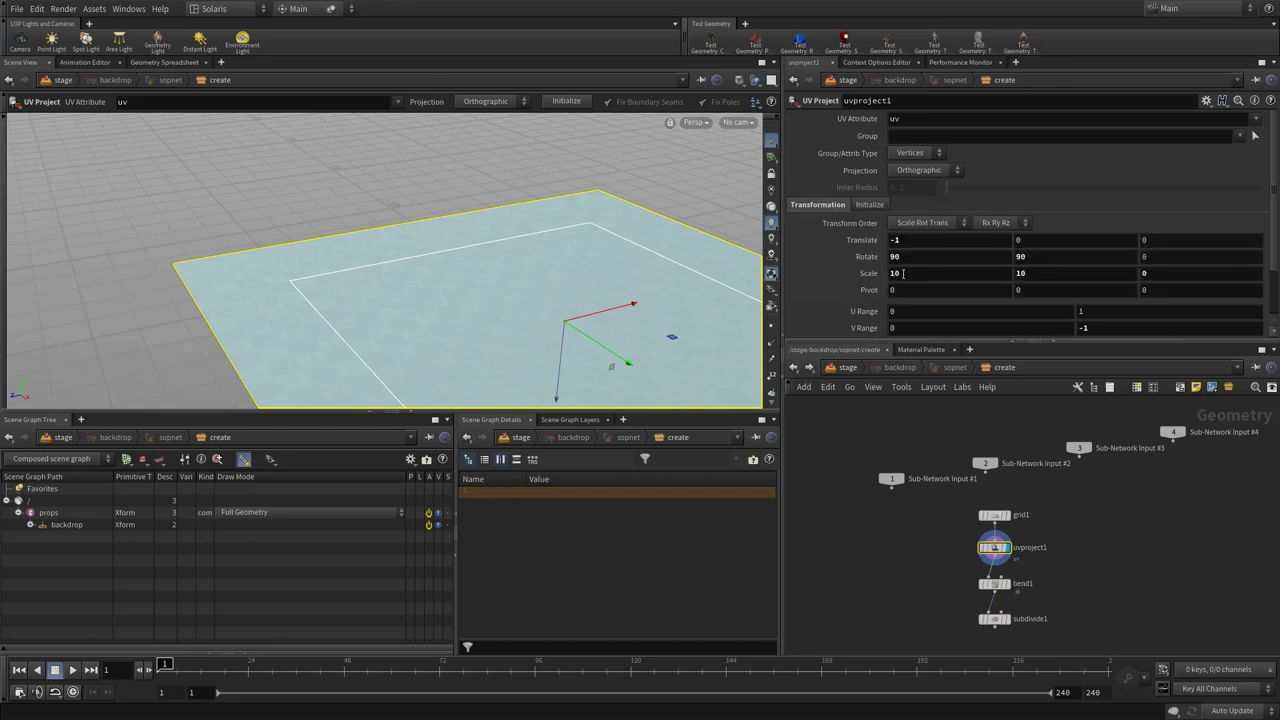
key(BackSpace)
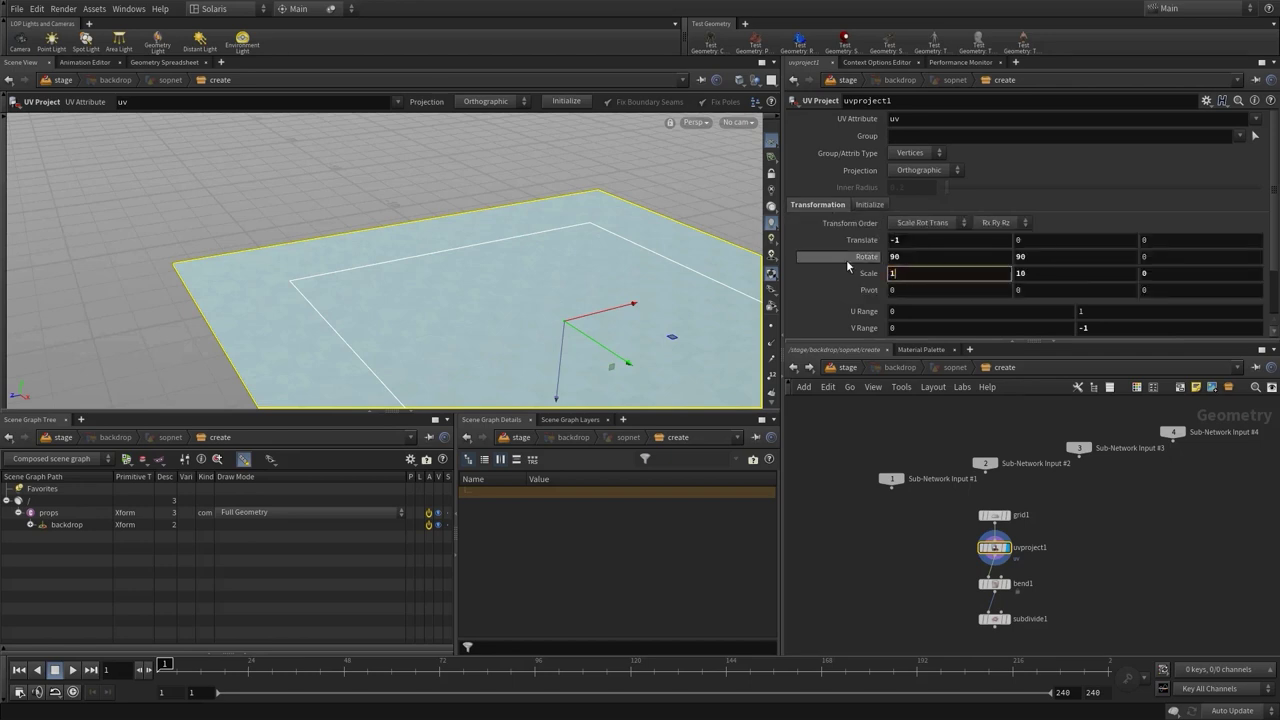
text(5)
key(Tab)
text(15)
key(Tab)
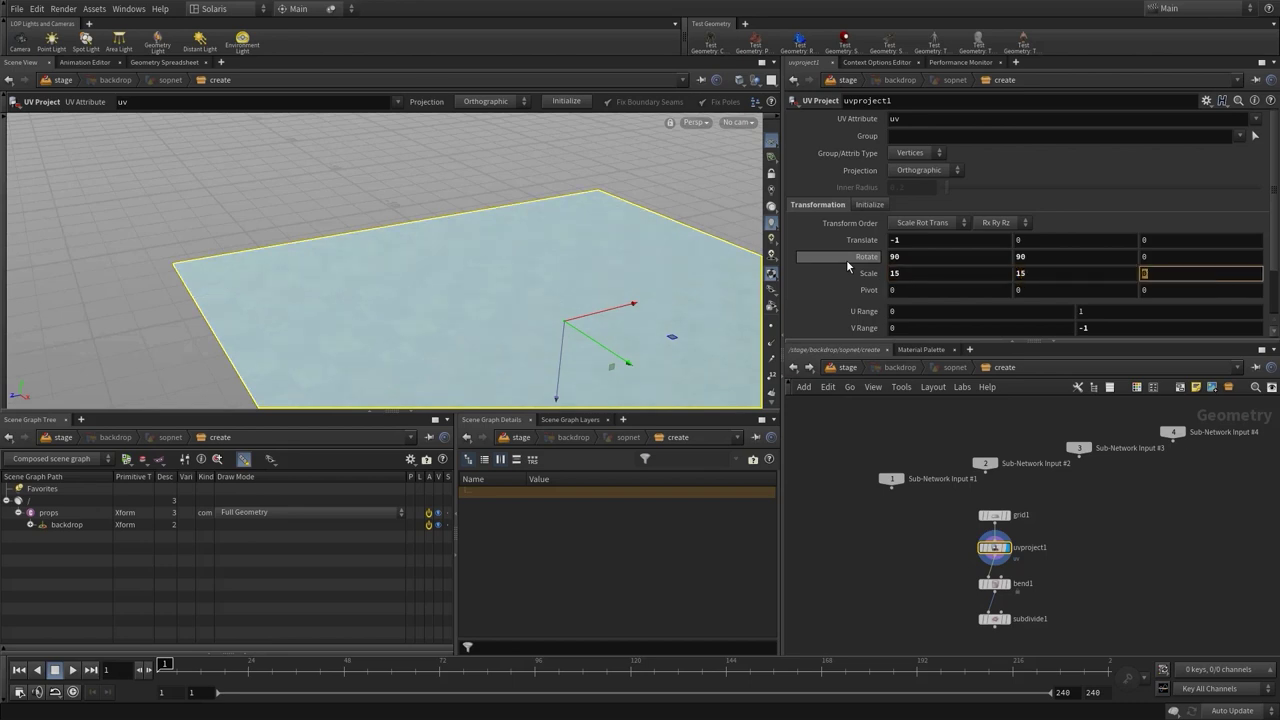
- Display subdivide1 again as the backdrop's output and return to the stage network
click(1009, 621)
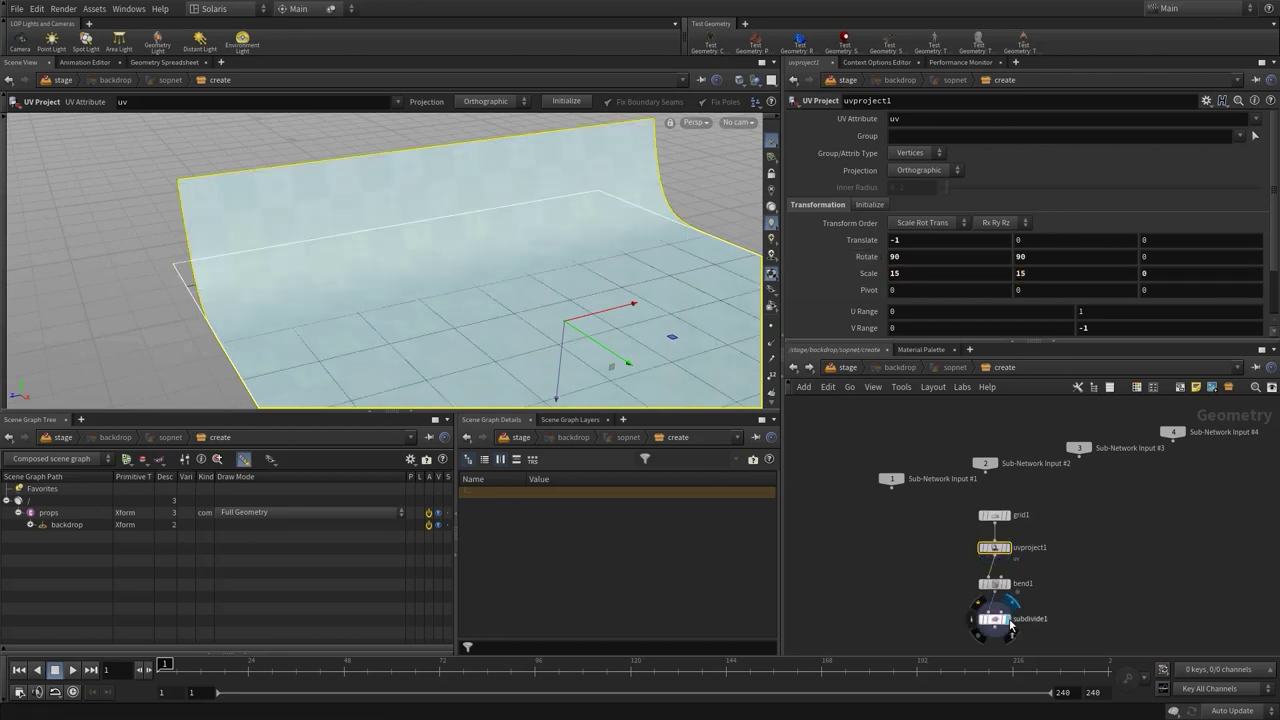
click(996, 619)
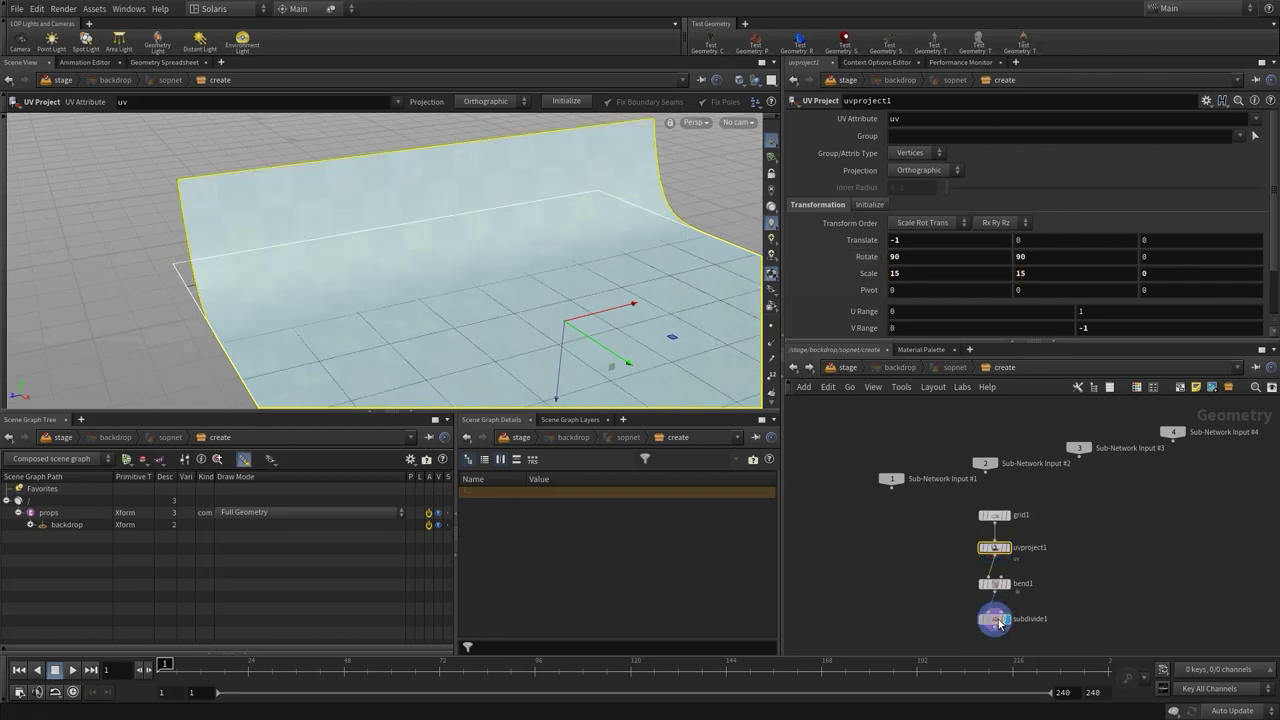
click(850, 368)
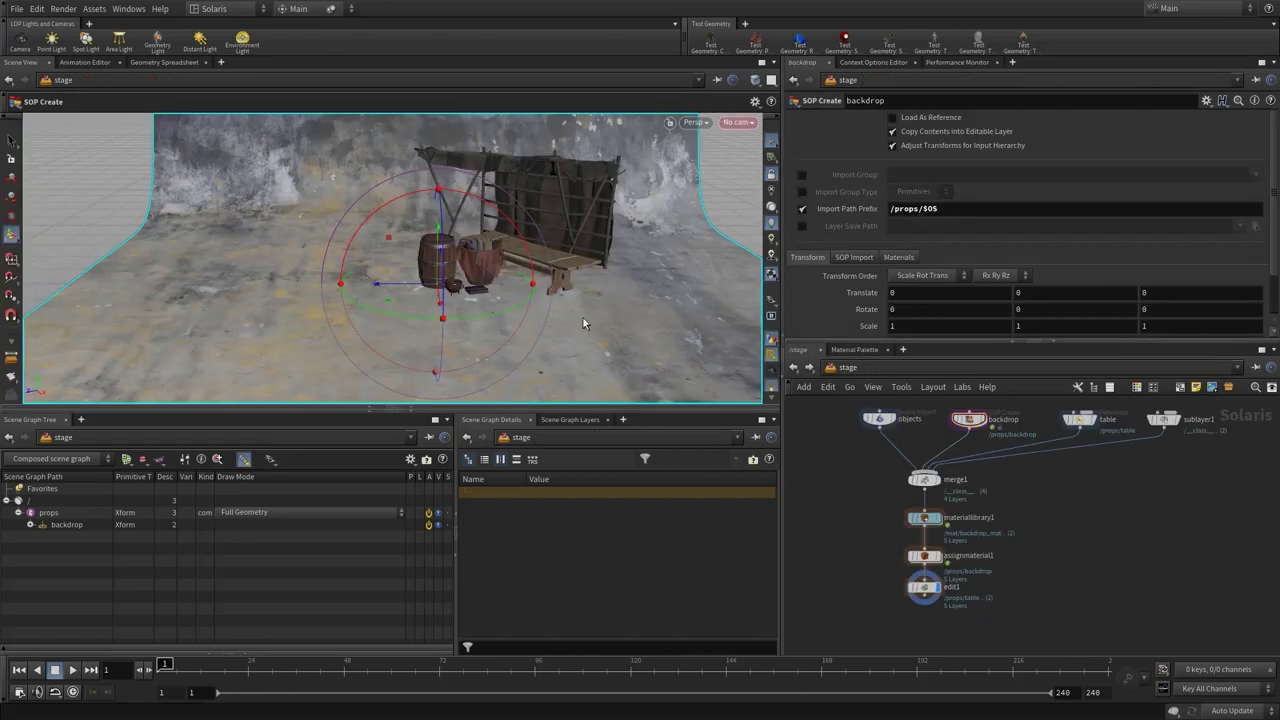
key(Escape)
drag(449, 294, 472, 320)
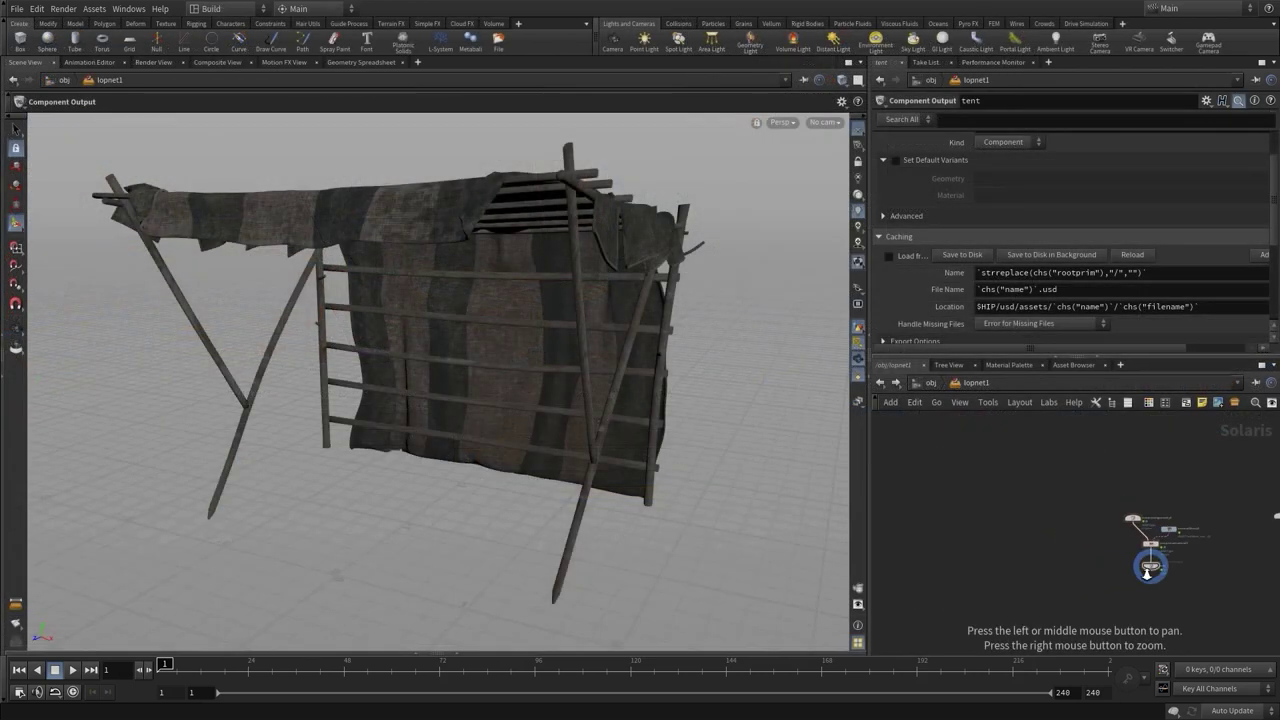
- Display the standingpot component output in the lopnet1 asset network and inspect the pot up close
drag(1148, 572, 965, 592)
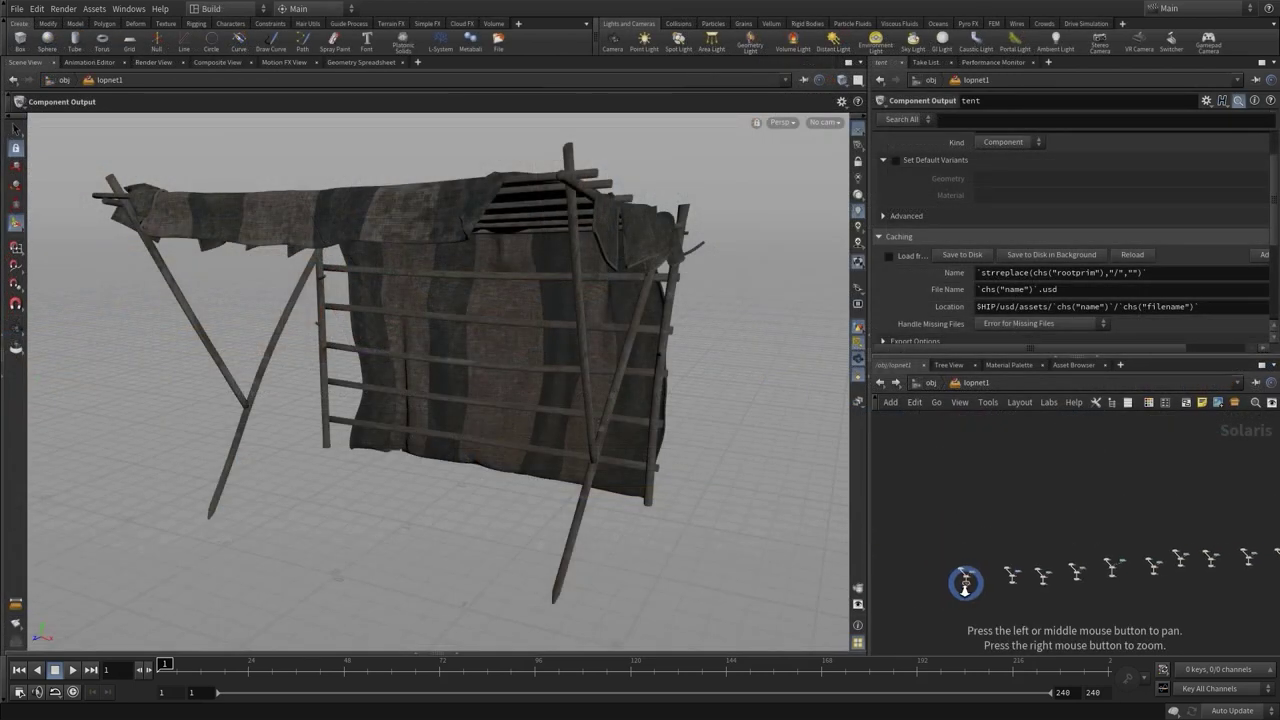
drag(1091, 586, 1091, 478)
scroll(1090, 560, up, 3)
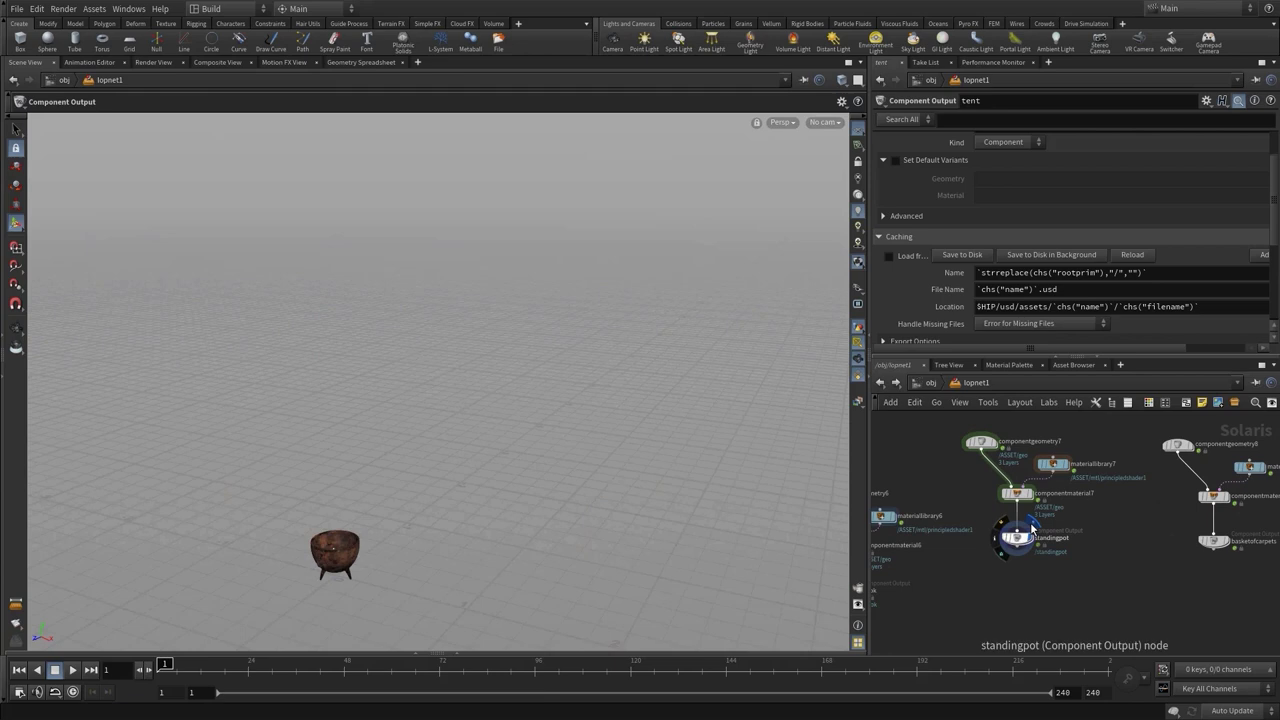
key(Escape)
drag(507, 528, 560, 420)
key(Escape)
middle_drag(1186, 591, 1165, 592)
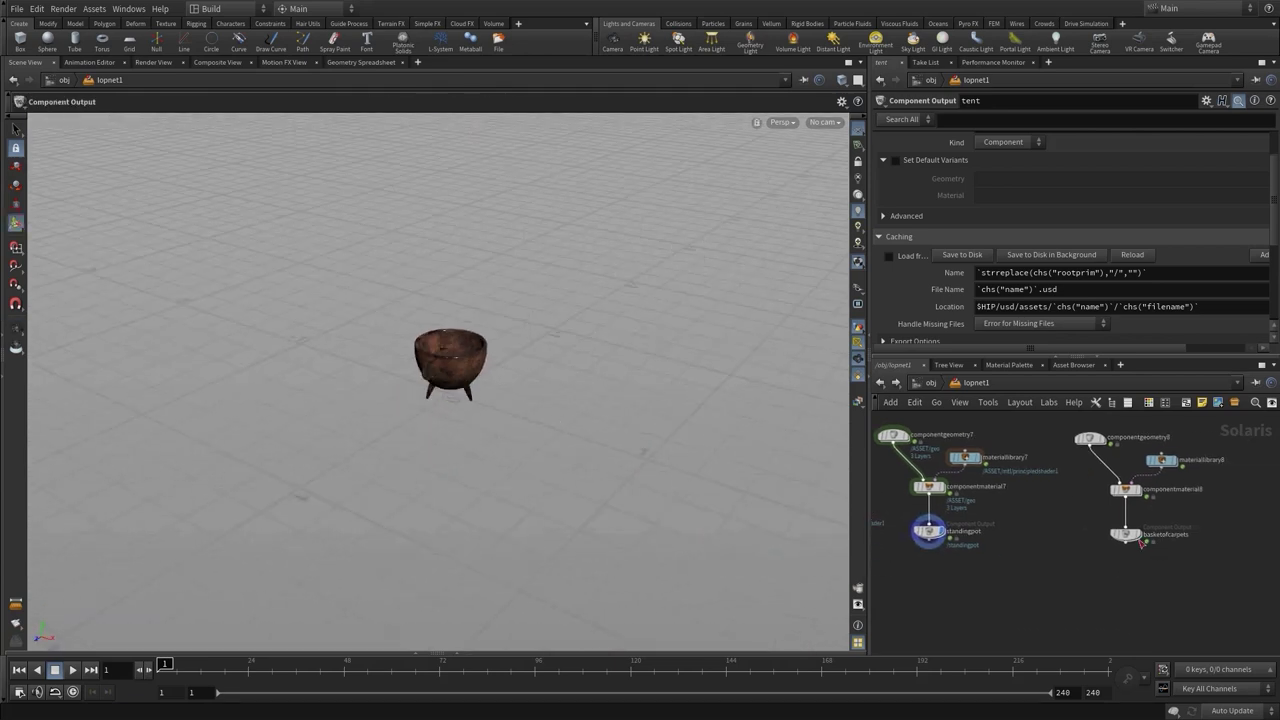
- Display the Book component output in the asset network and inspect the book up close
middle_drag(1140, 517, 1263, 560)
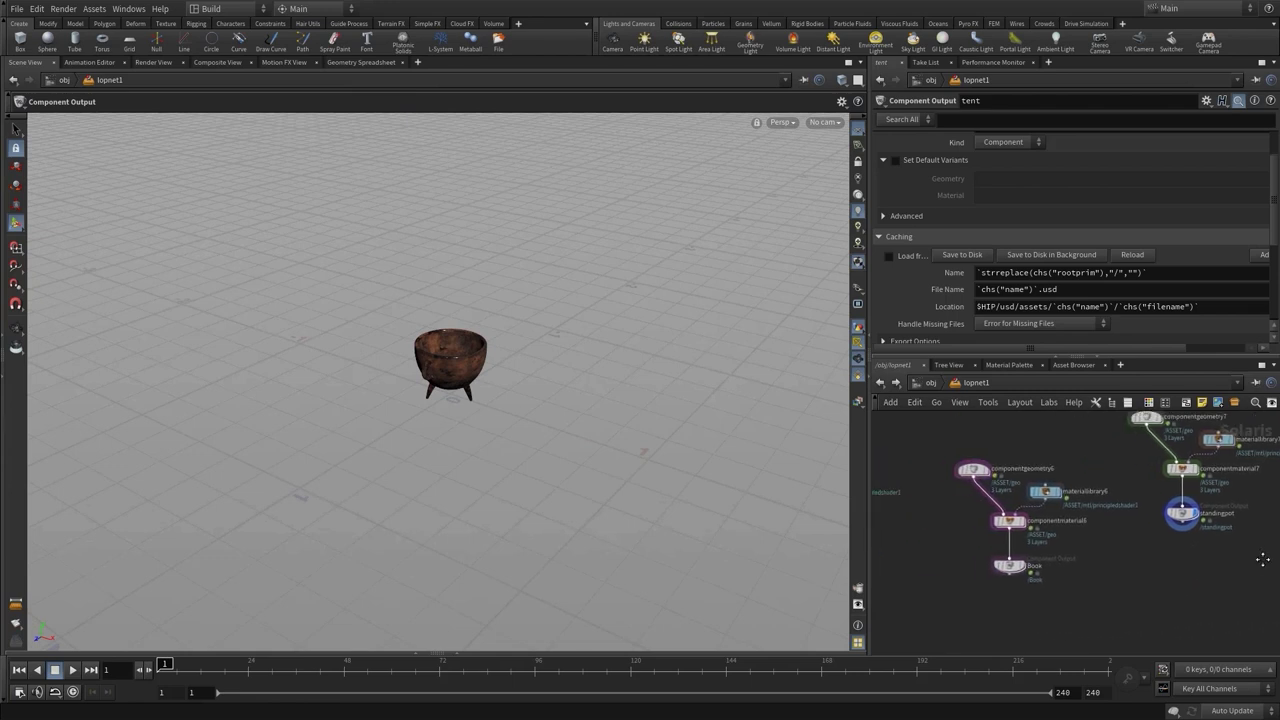
click(1008, 566)
click(1024, 566)
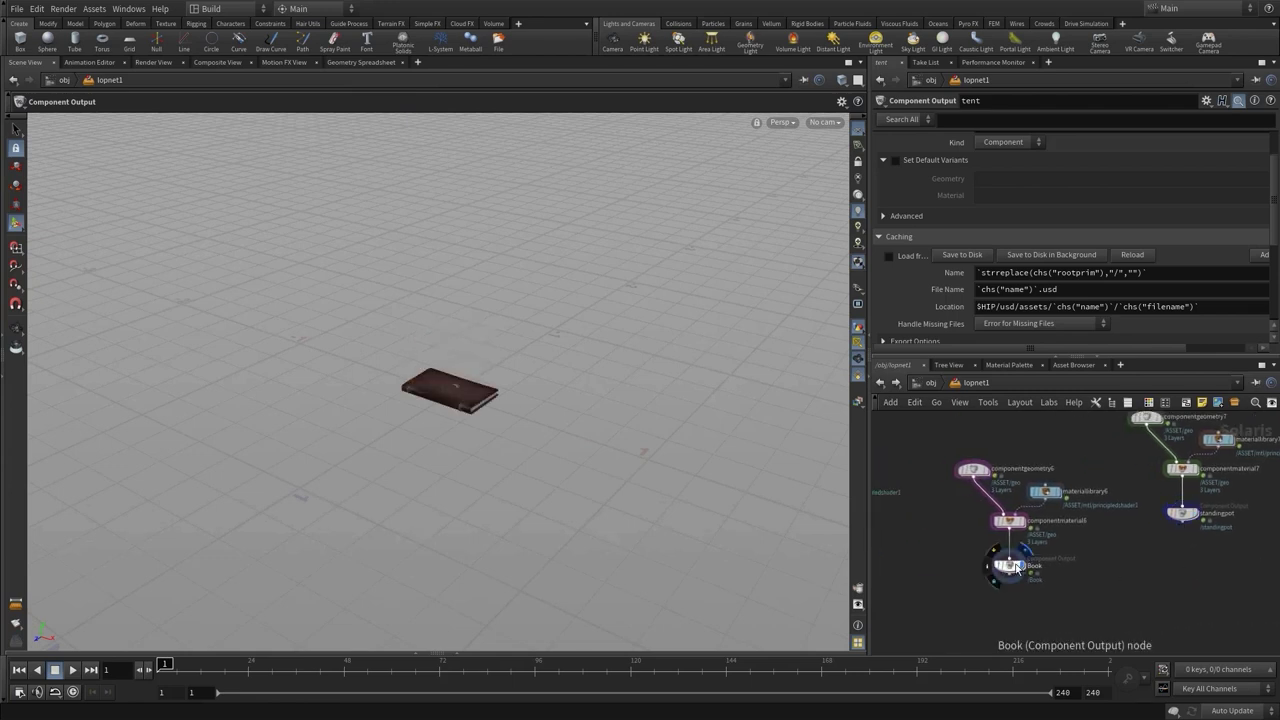
key(Escape)
drag(355, 384, 486, 280)
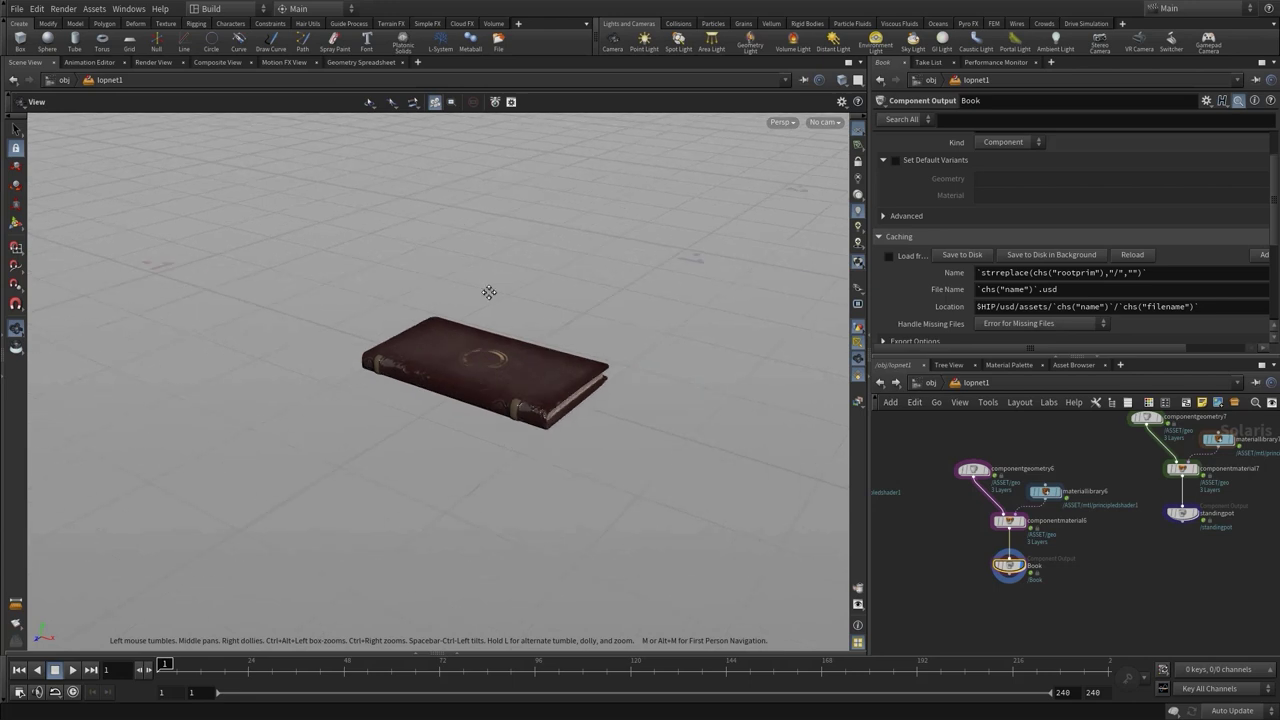
key(Escape)
key(h)
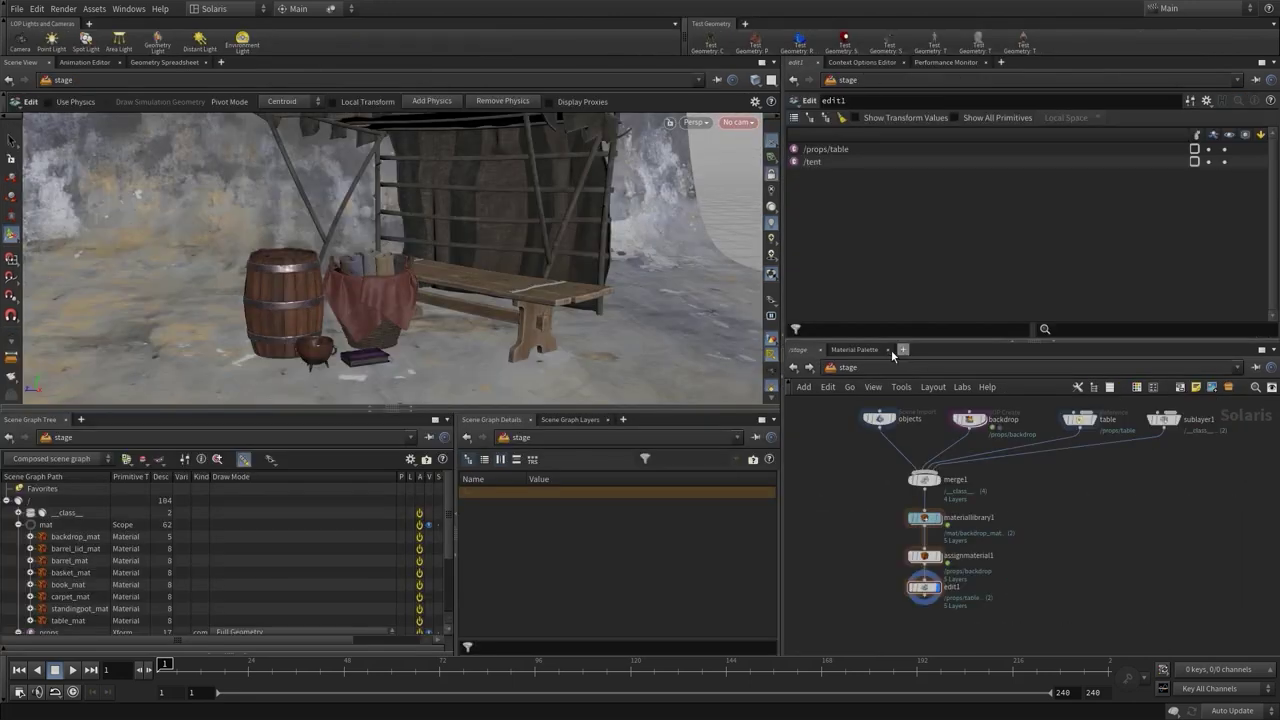
- Open a Layout Asset Gallery beside the Scene Graph Layers view and widen its pane
click(623, 419)
mouse_move(654, 446)
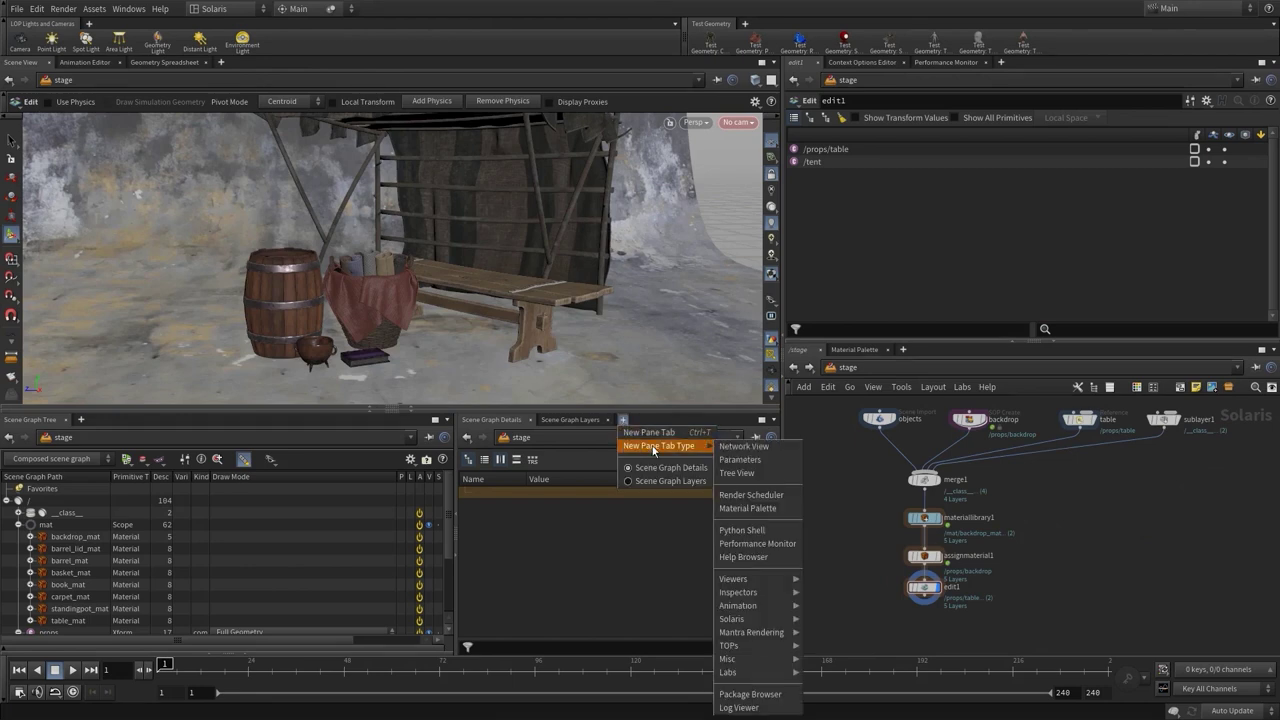
mouse_move(748, 648)
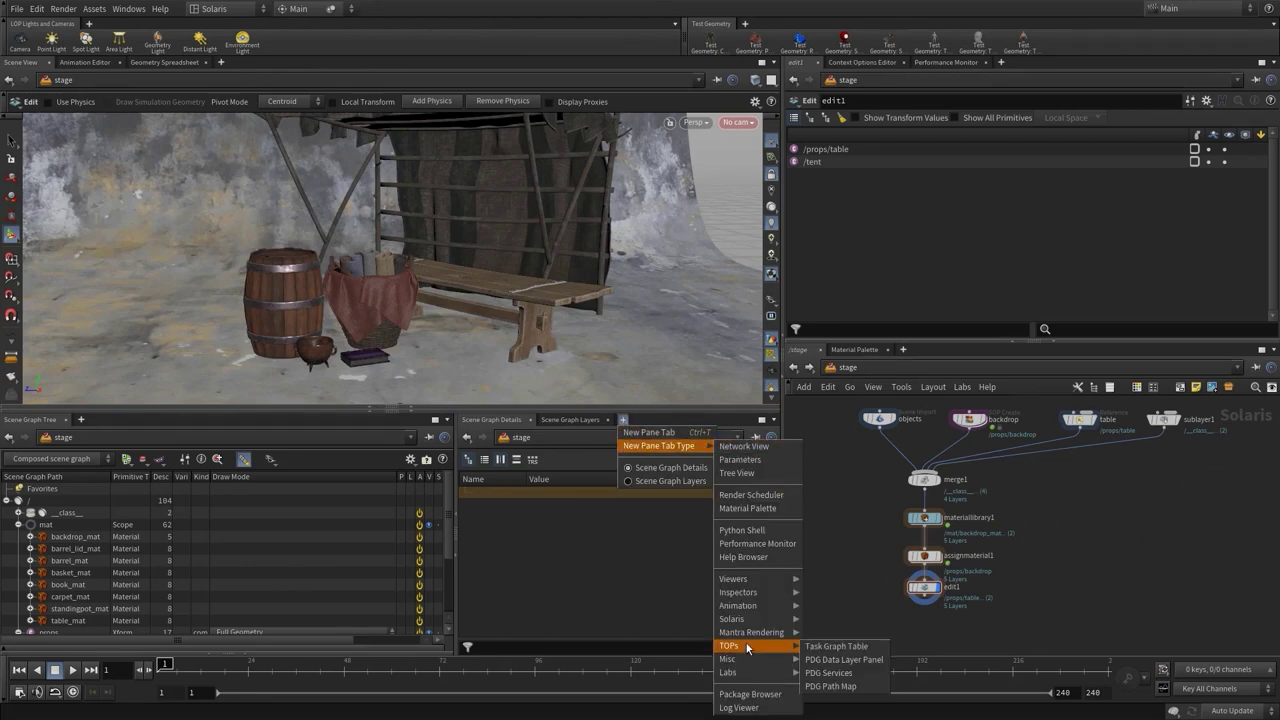
mouse_move(748, 619)
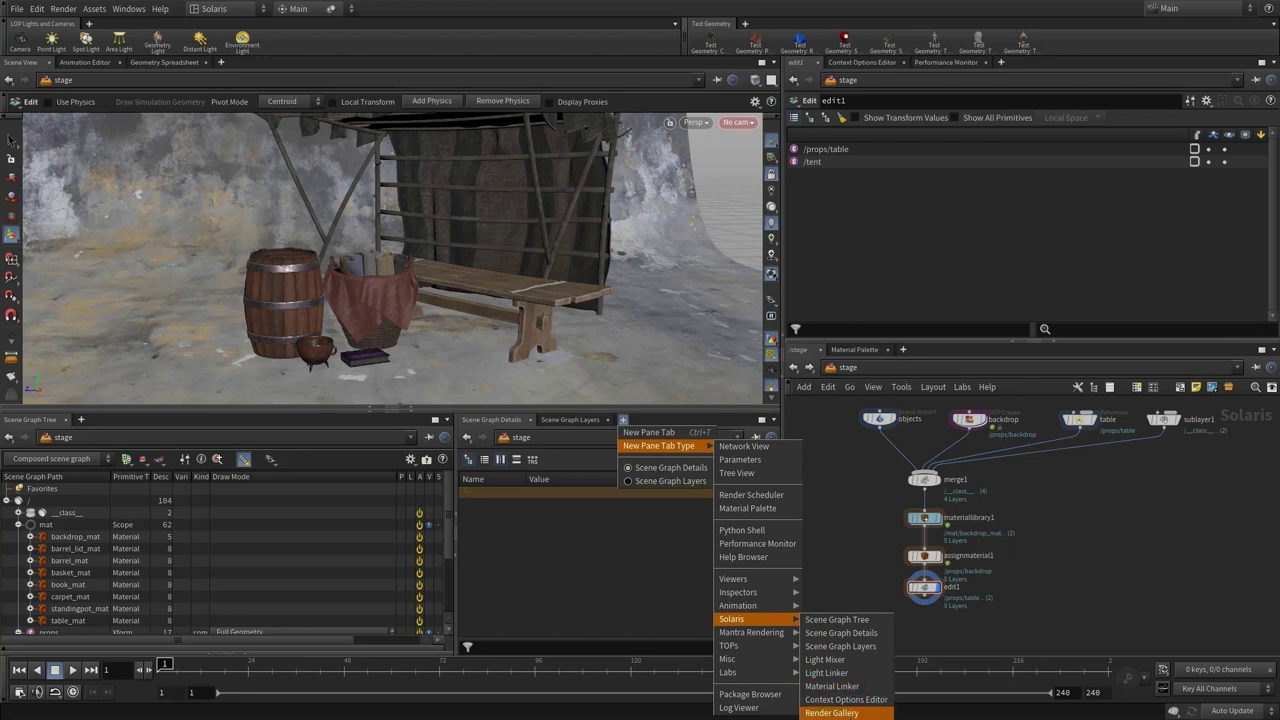
click(832, 712)
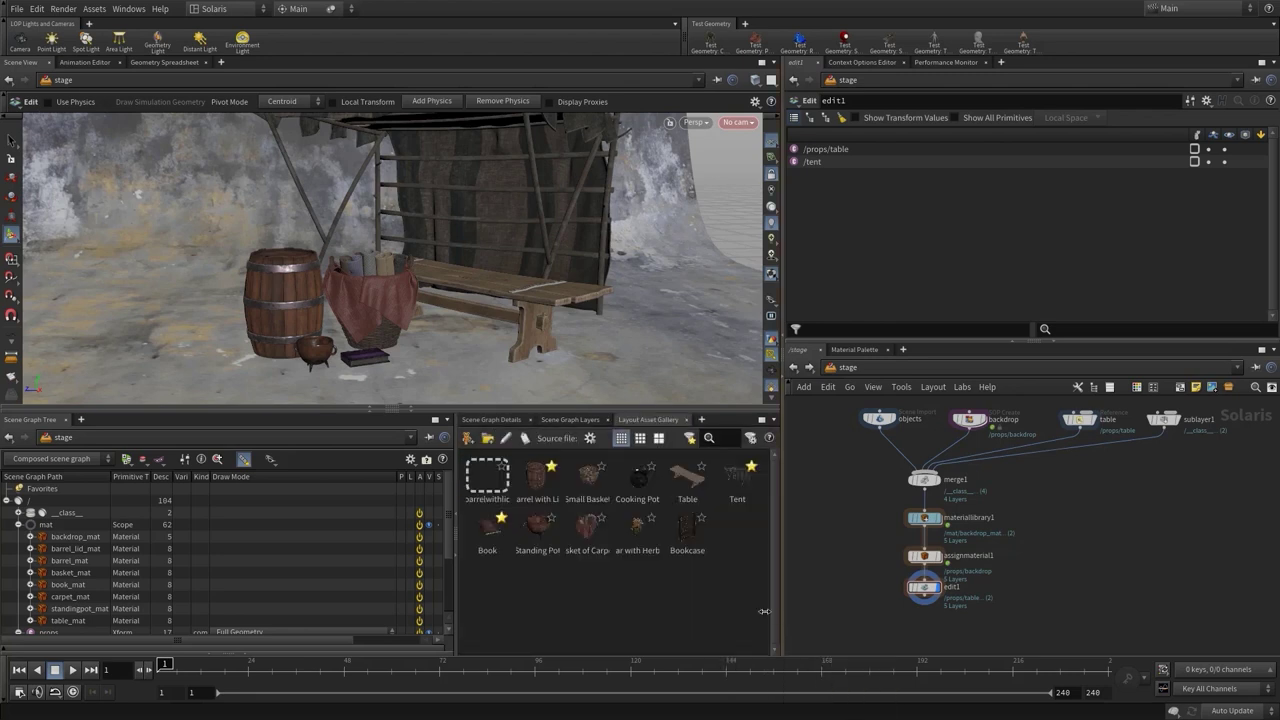
drag(454, 463, 394, 463)
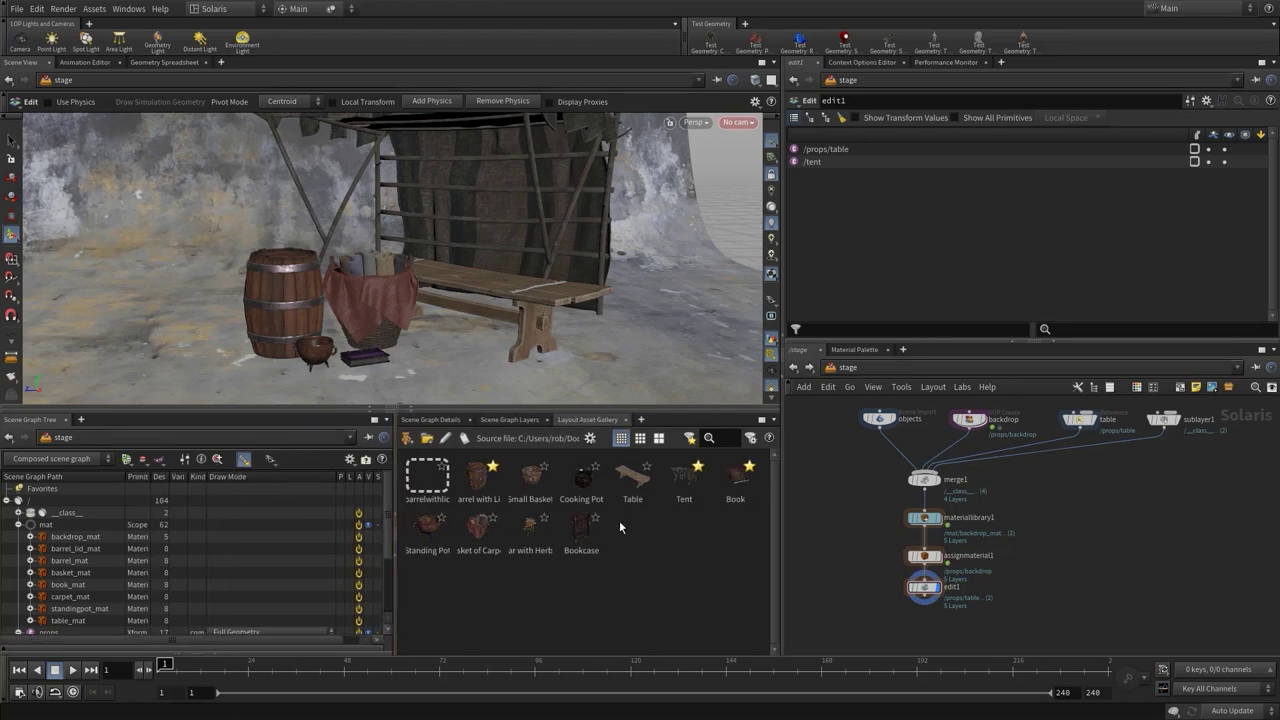
- Add a Layout node below edit1, connect it to edit1's output and make it the displayed node
middle_drag(1033, 618, 940, 563)
scroll(945, 570, up, 2)
key(Tab)
text(layout)
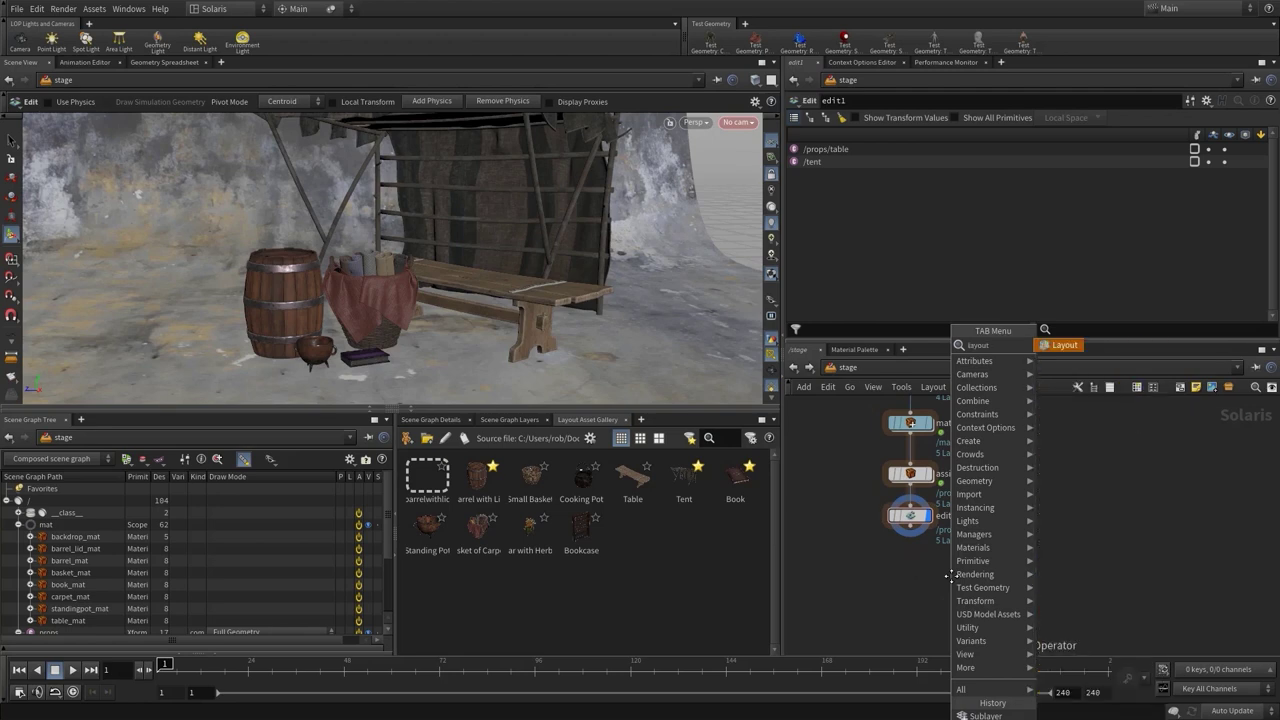
key(Return)
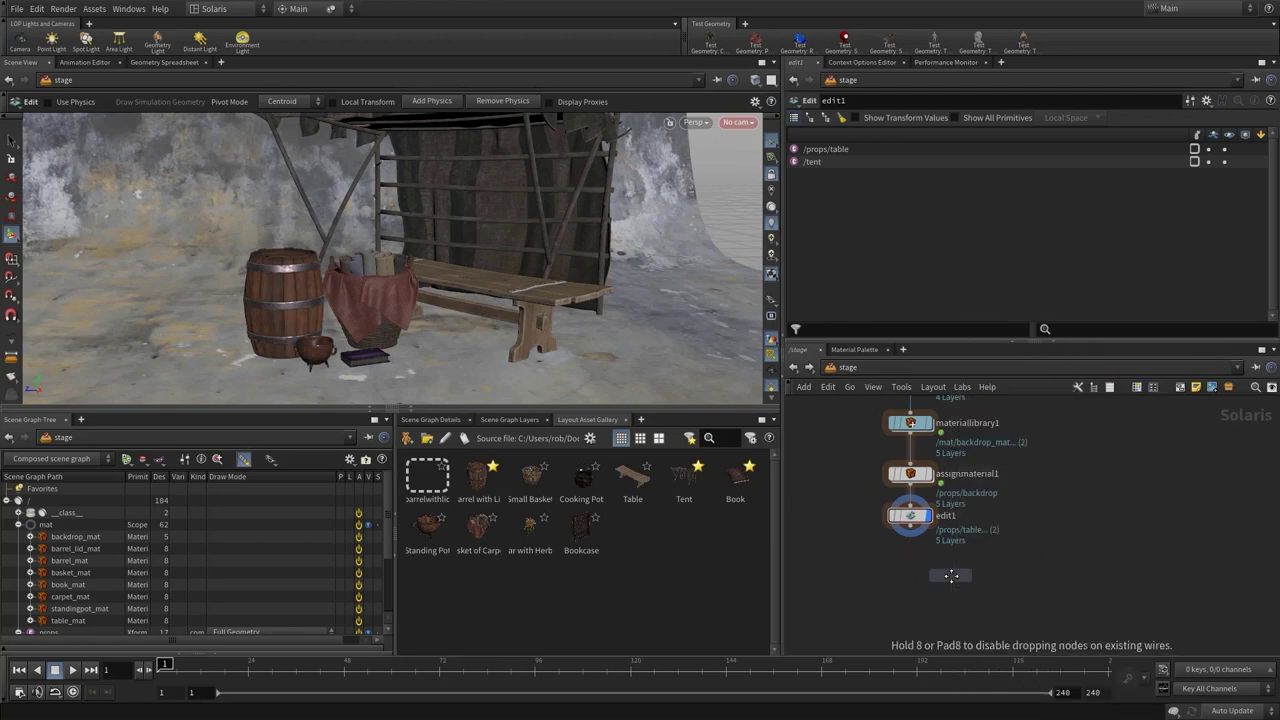
click(912, 571)
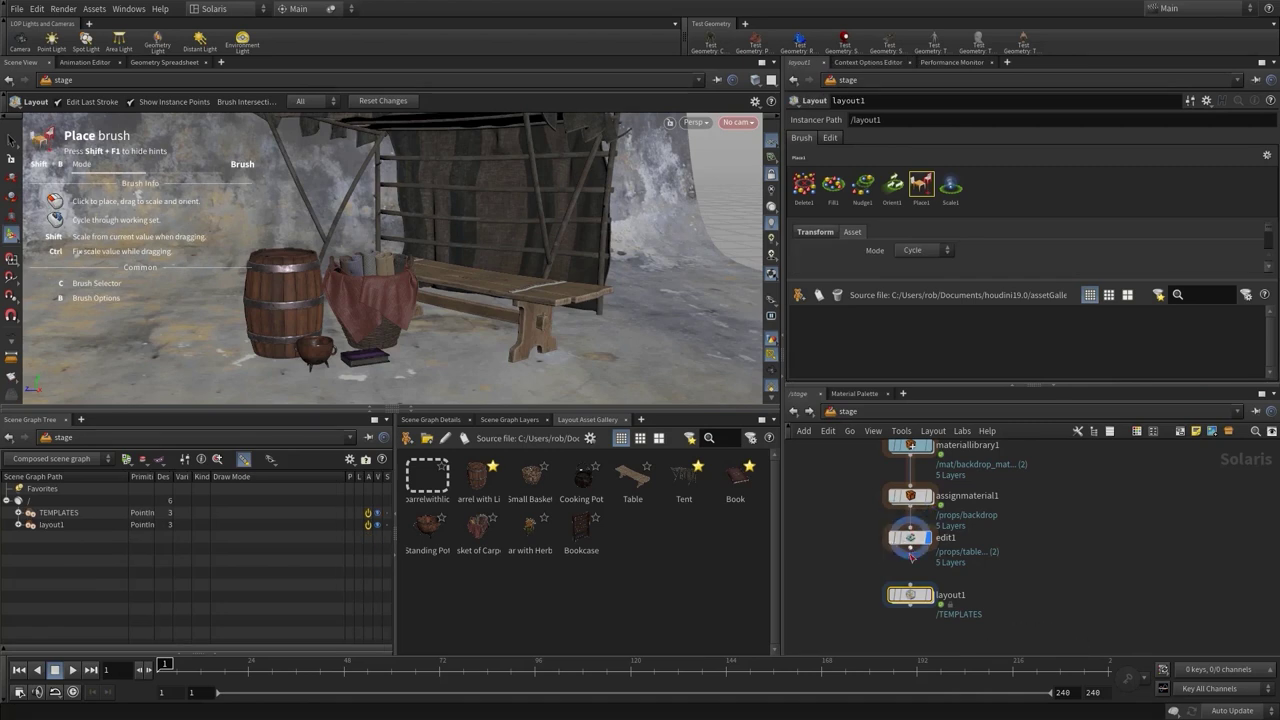
click(910, 572)
click(910, 588)
click(925, 596)
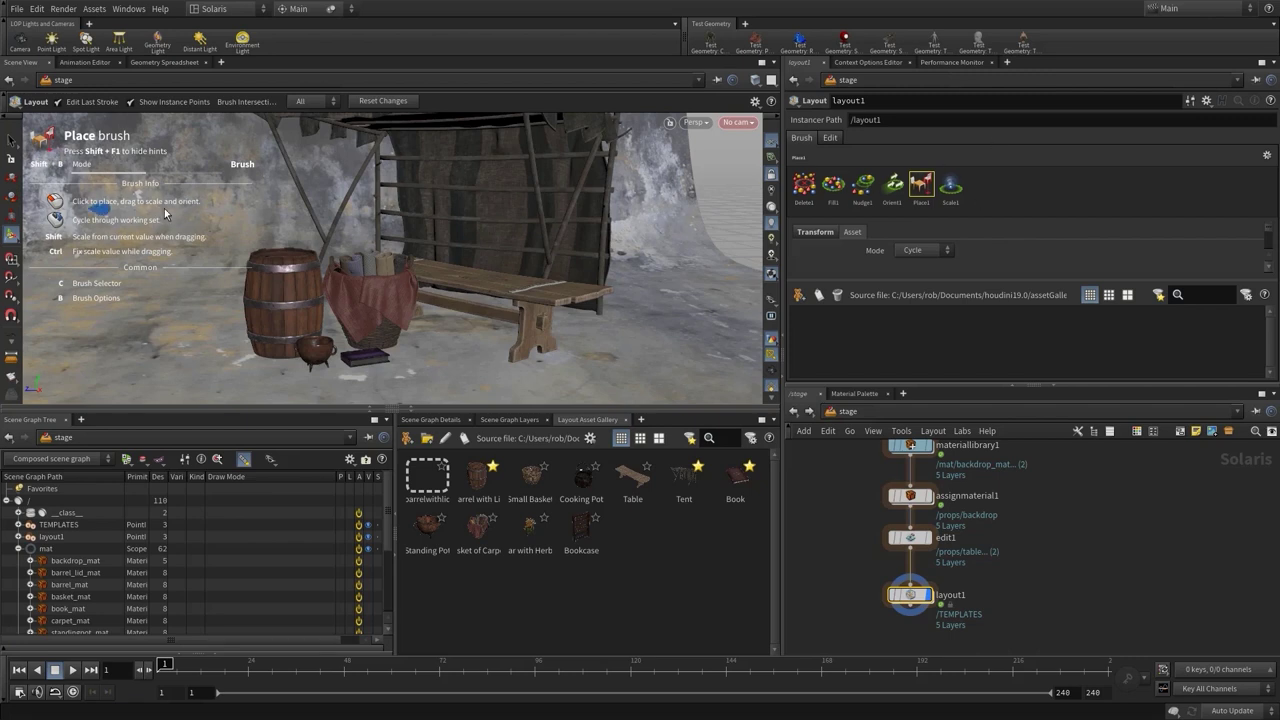
- Hide the Place brush hints and add Barrel with Lid, Small Basket, Book and Cooking Pot to layout1's working set
key(shift+F1)
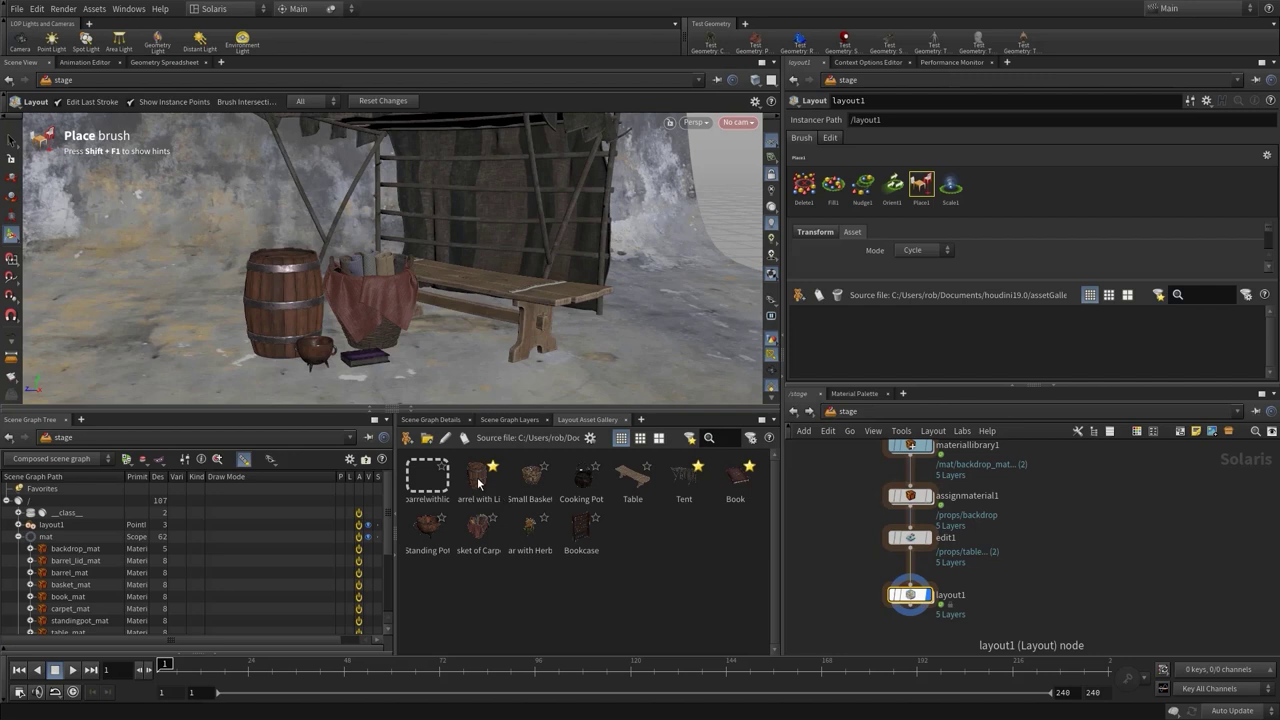
drag(478, 483, 846, 345)
drag(531, 478, 910, 350)
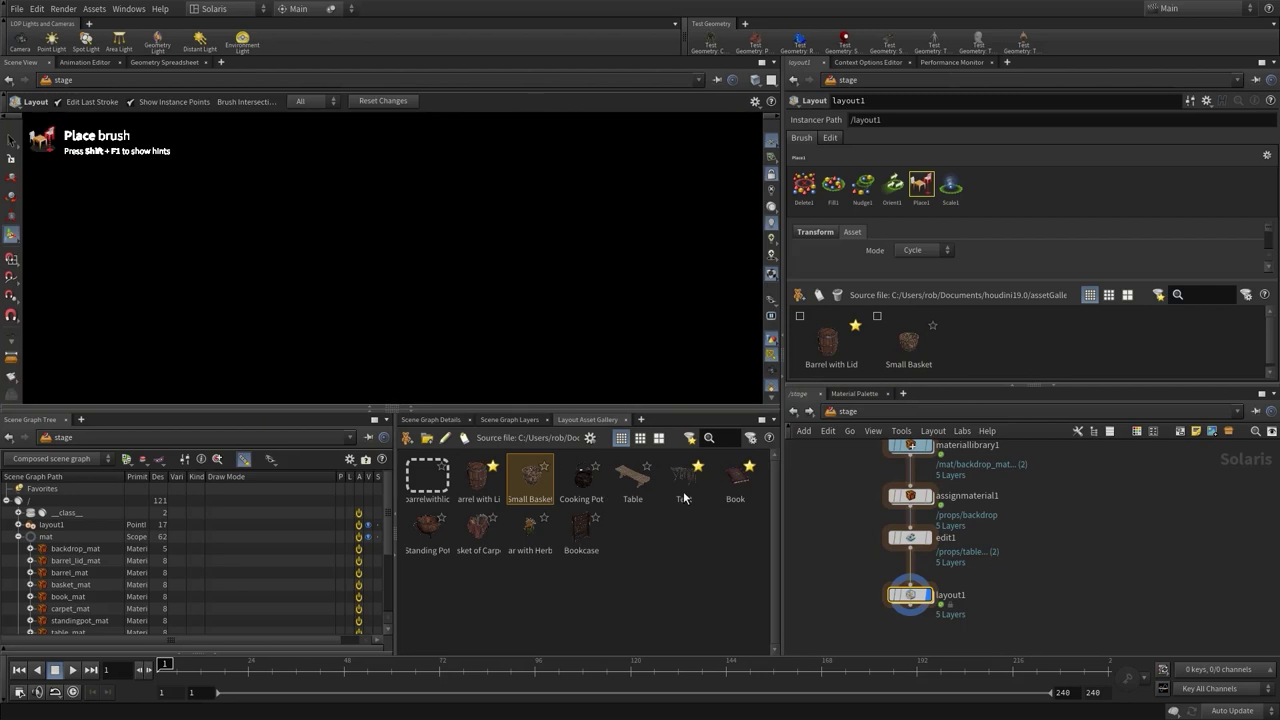
drag(740, 478, 986, 340)
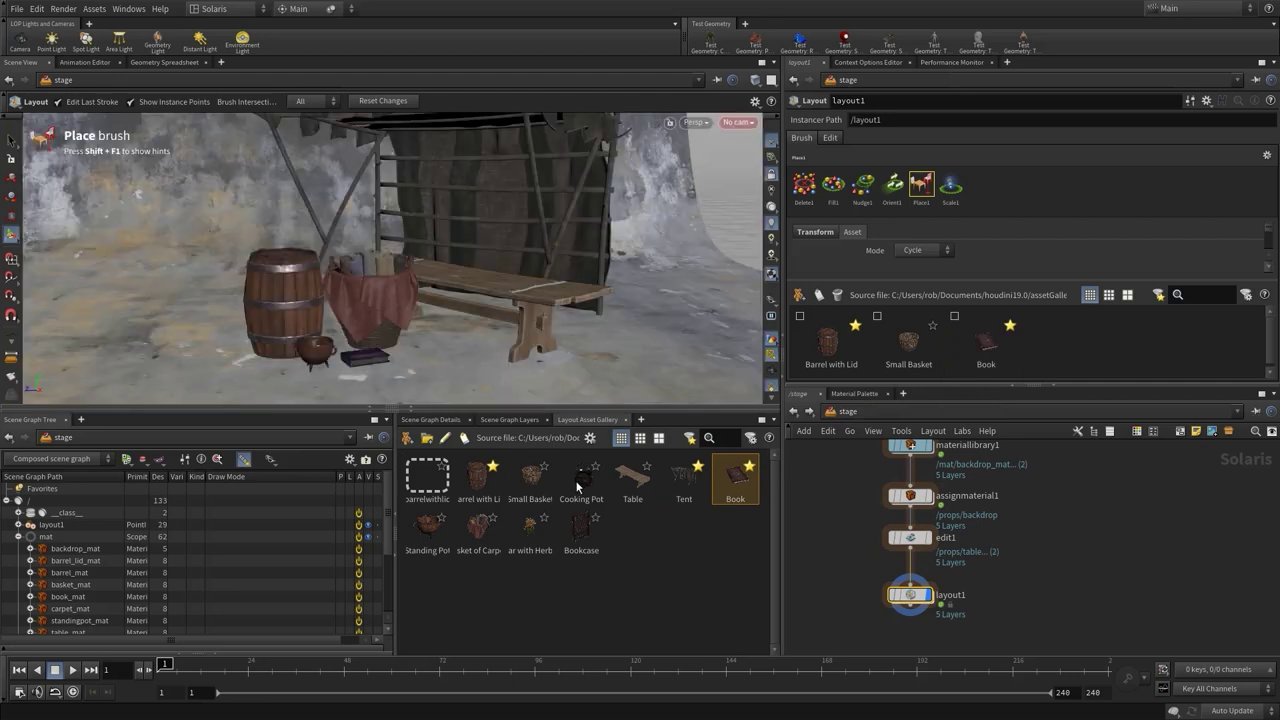
drag(582, 482, 1066, 350)
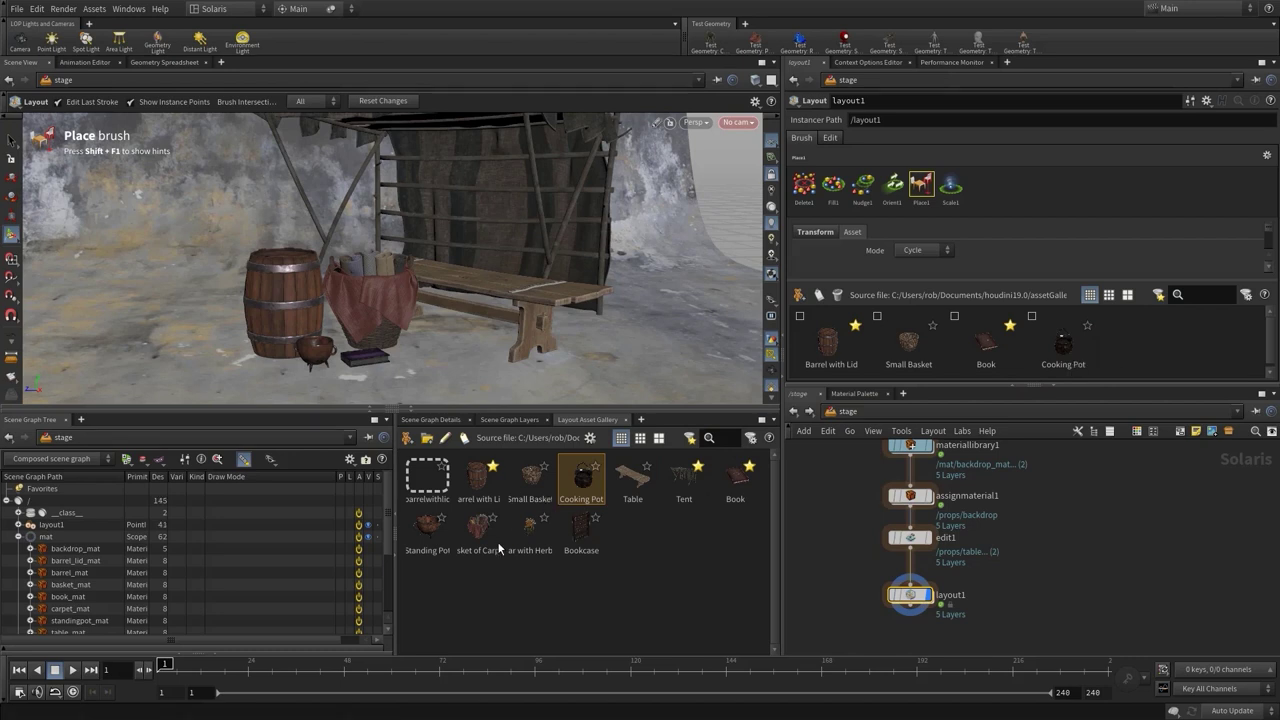
- Add the Jar with Herbs asset to layout1's asset set and enlarge the scene view
drag(529, 528, 1152, 331)
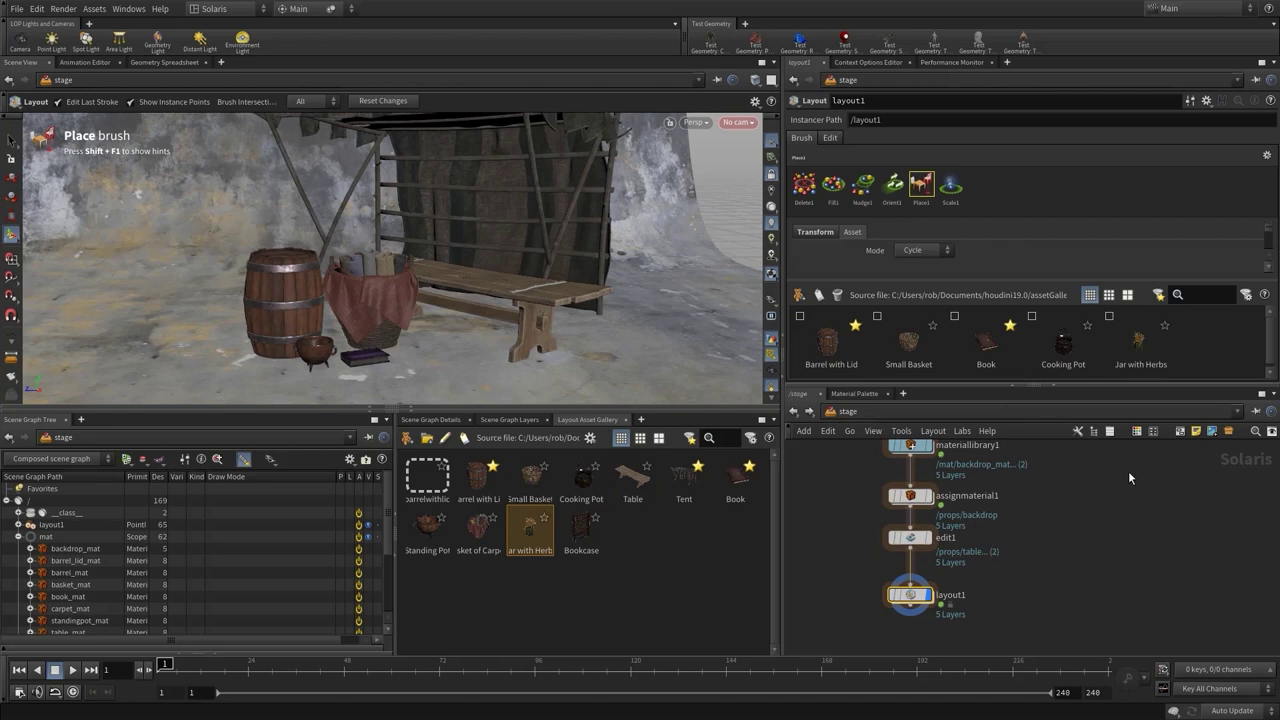
click(376, 405)
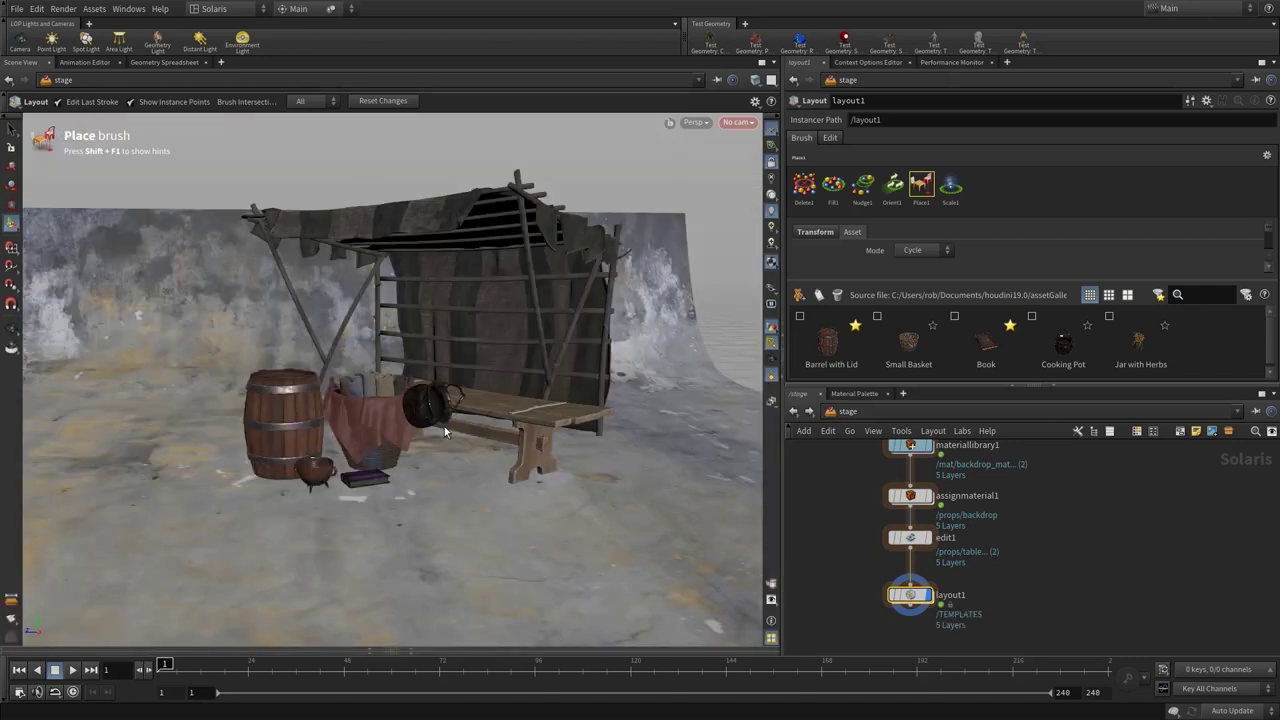
- Place a Book from layout1's assets on the ground beside the purple book with the Place brush
key(space)
drag(471, 463, 507, 449)
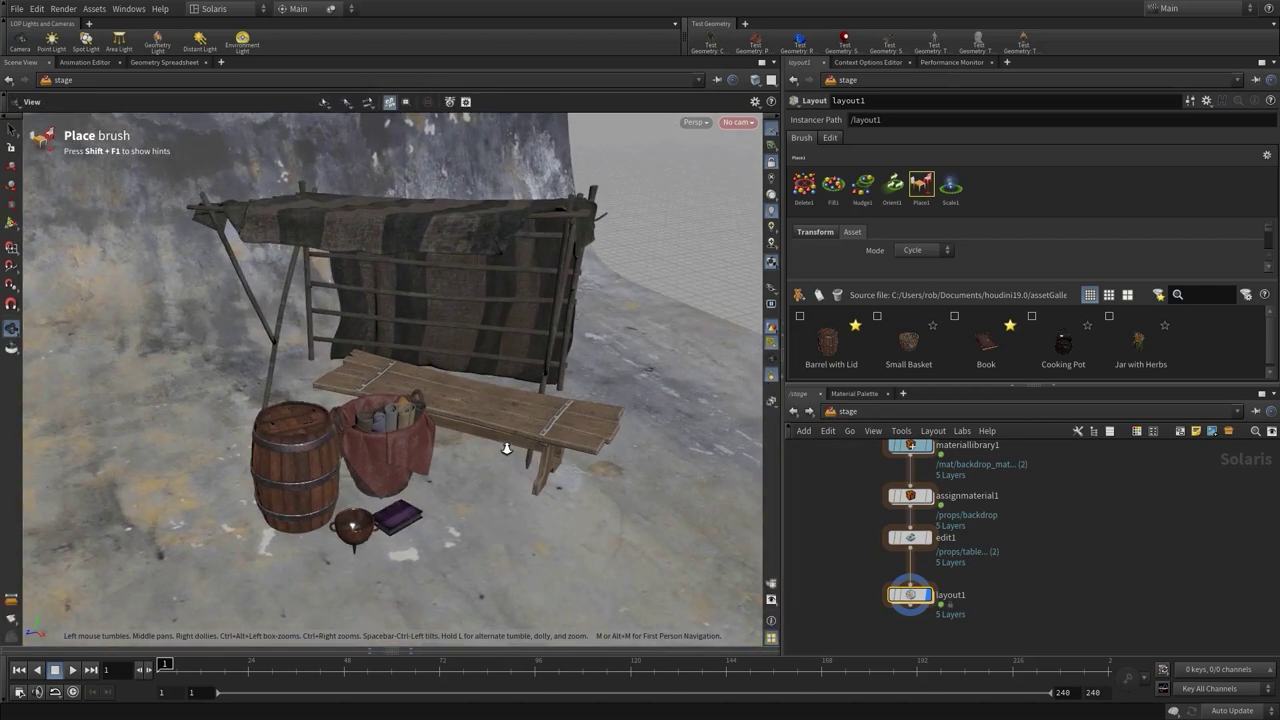
right_drag(507, 449, 563, 409)
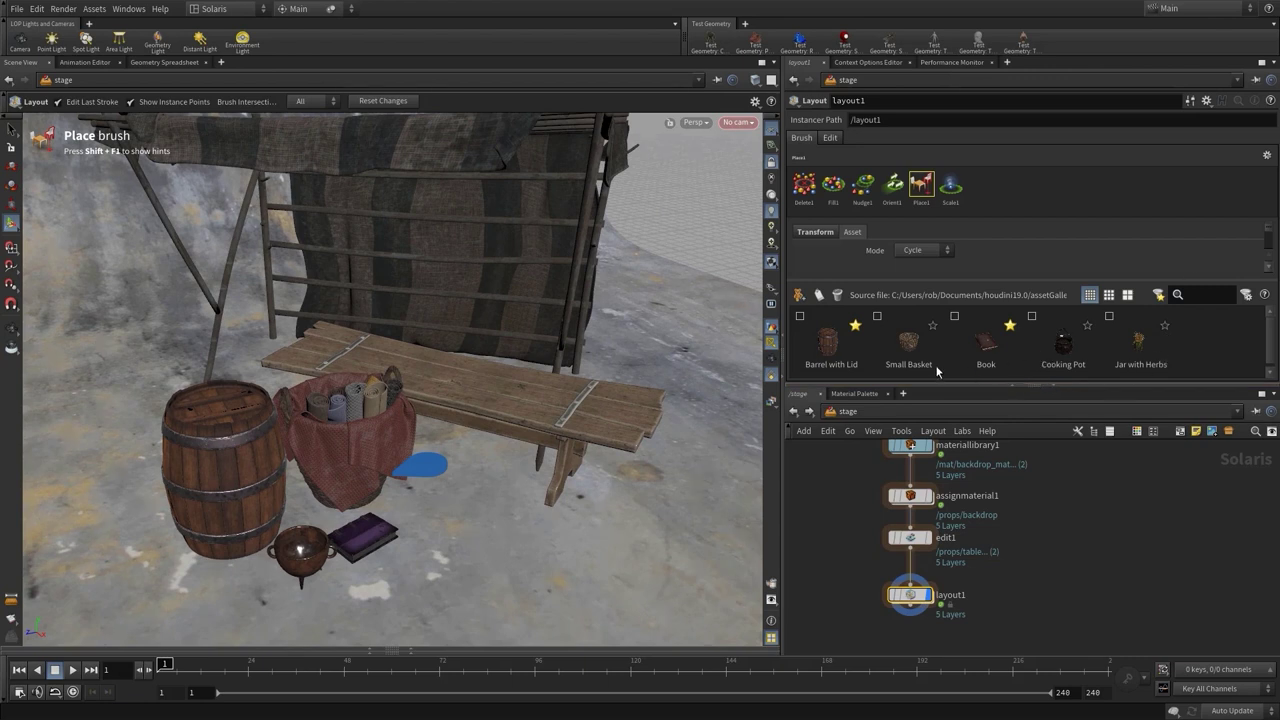
click(981, 346)
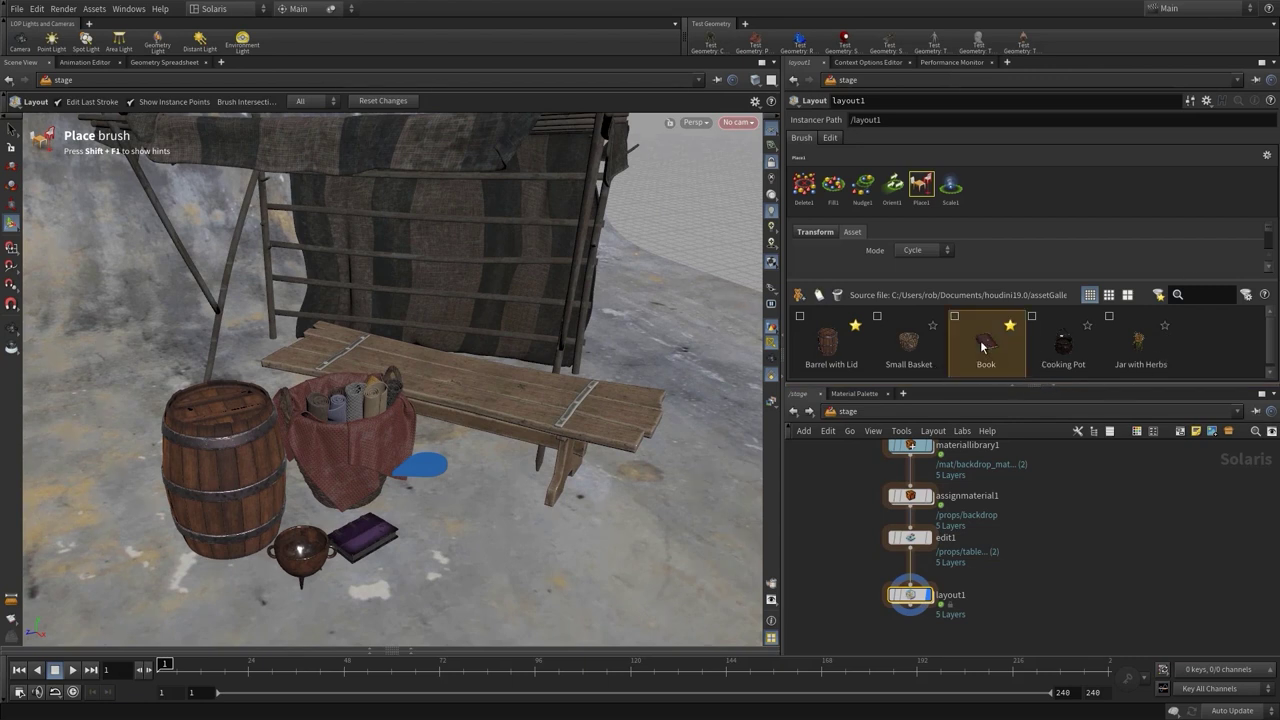
mouse_move(455, 555)
mouse_down()
mouse_move(483, 557)
mouse_move(444, 516)
mouse_move(373, 527)
mouse_move(320, 480)
mouse_move(211, 446)
mouse_move(260, 400)
mouse_move(353, 350)
mouse_move(630, 405)
mouse_move(590, 400)
mouse_up()
mouse_move(512, 280)
mouse_down()
mouse_move(443, 514)
mouse_move(358, 444)
mouse_move(330, 482)
mouse_move(451, 606)
mouse_move(434, 537)
mouse_up()
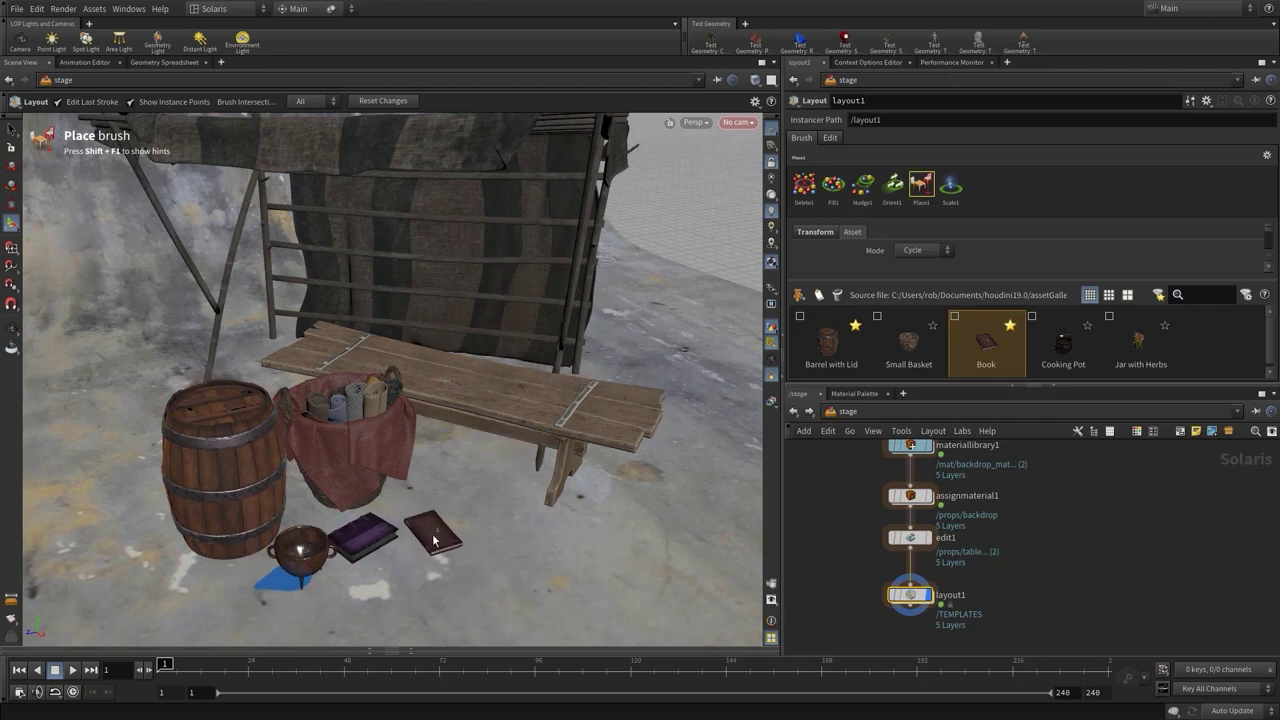
click(553, 627)
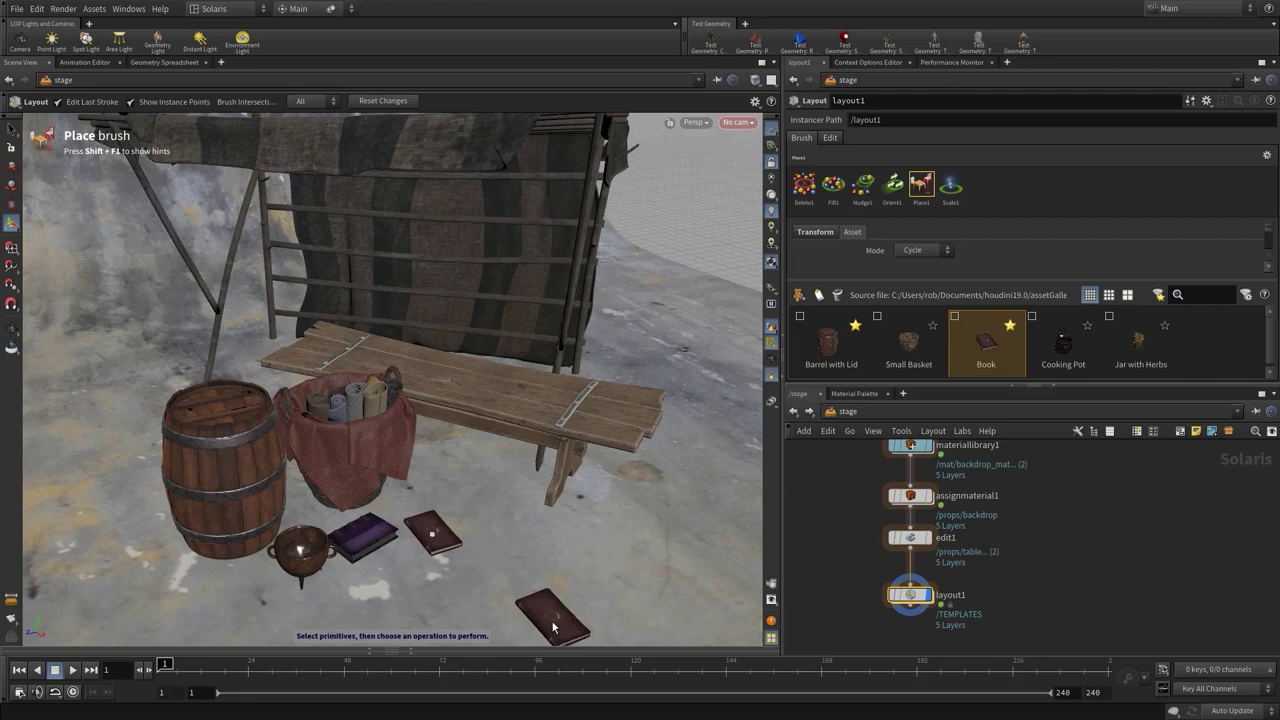
- Place a Small Basket near the bench end behind the carpet basket and three Jars with Herbs near its other end
click(906, 347)
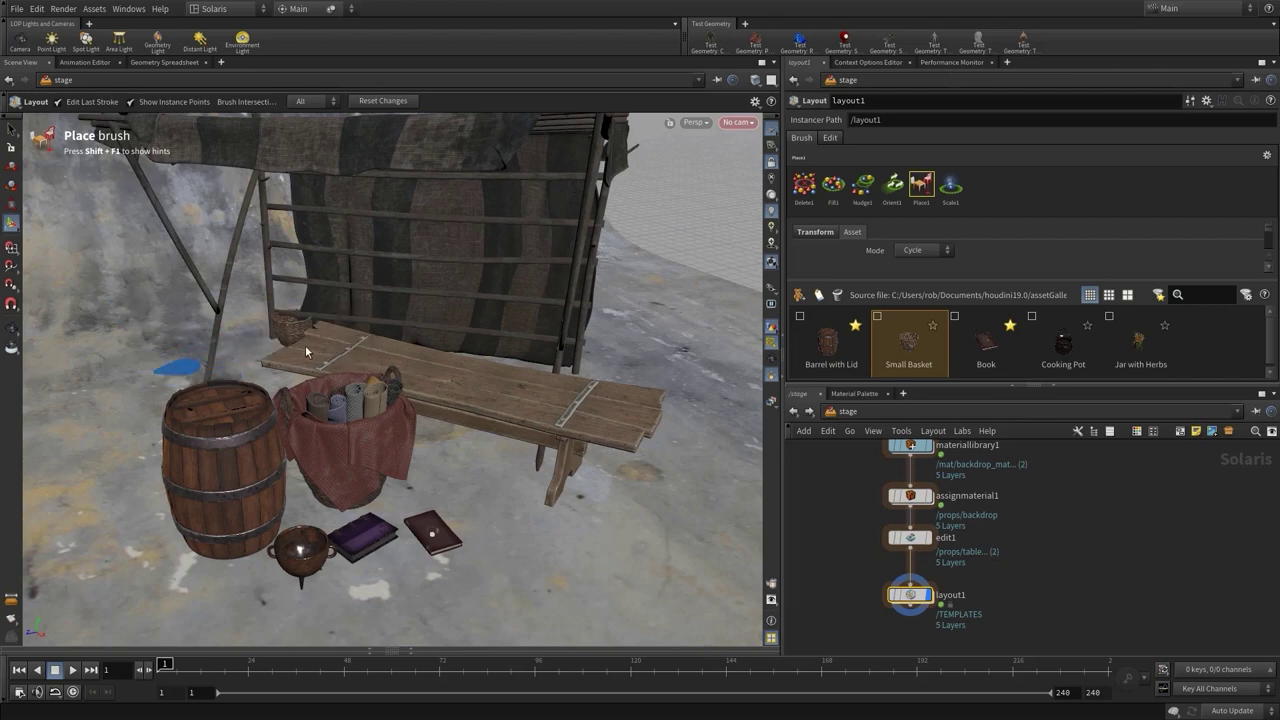
drag(305, 345, 373, 365)
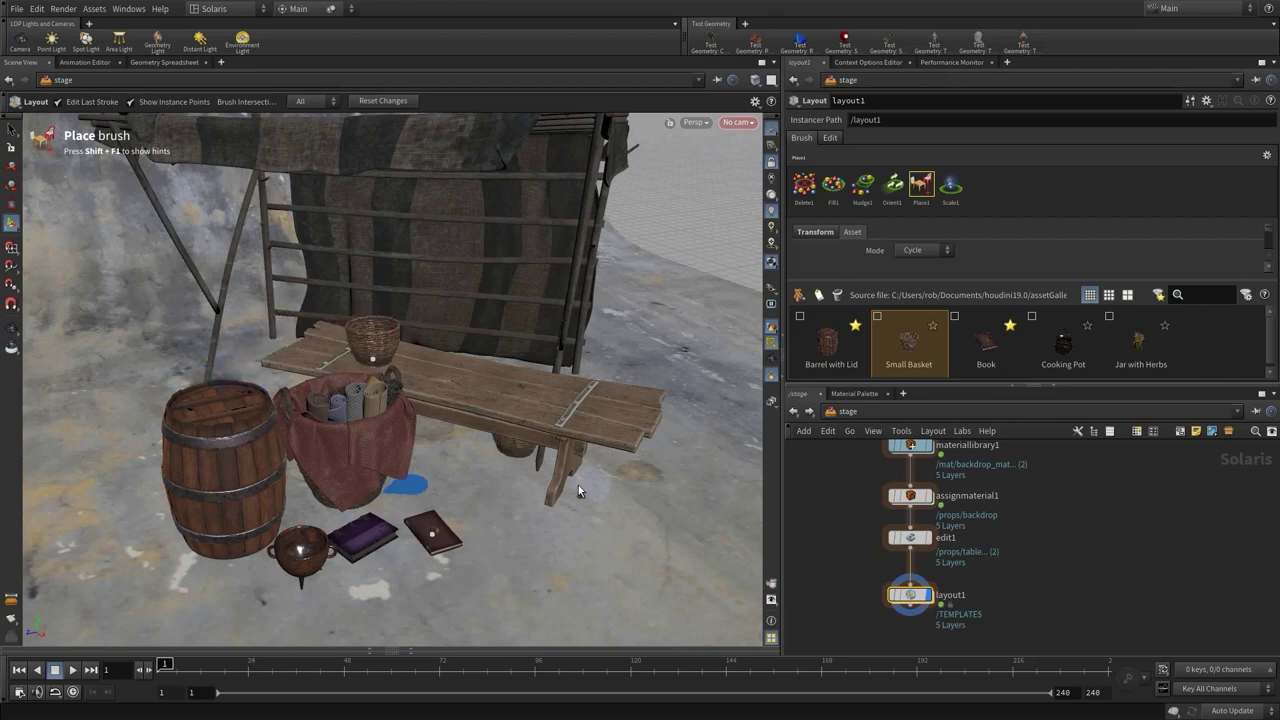
click(1141, 350)
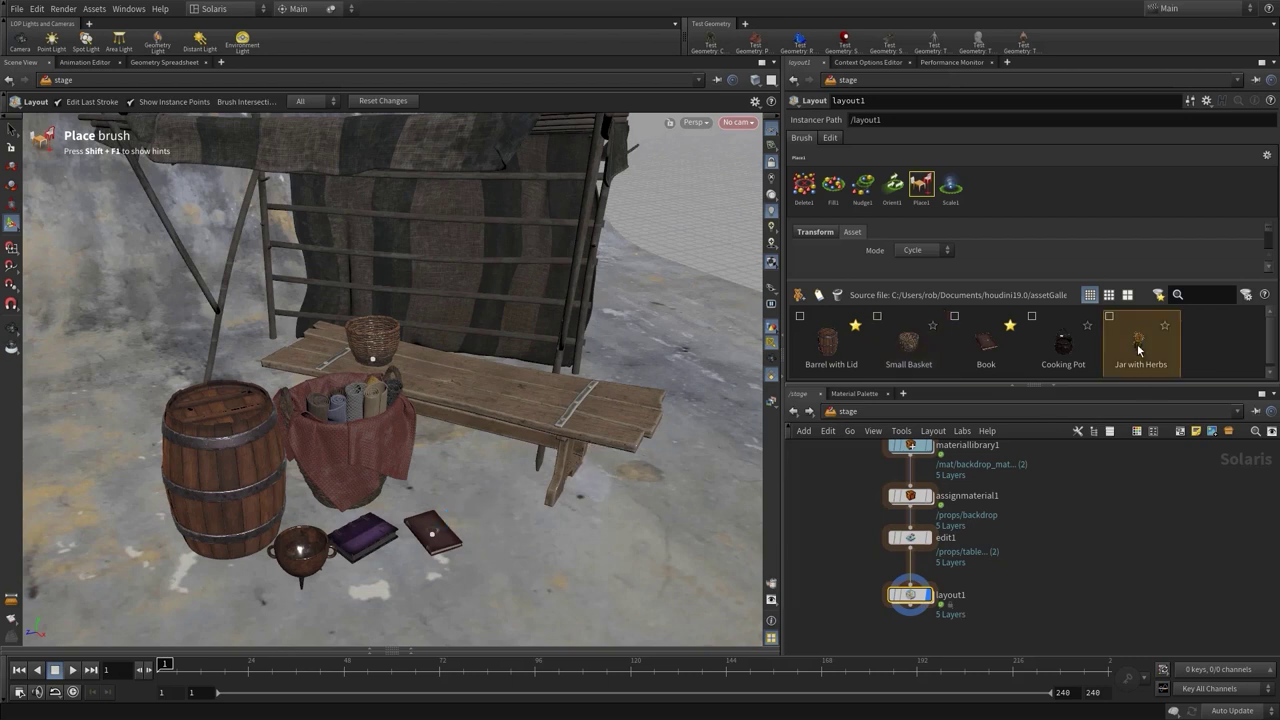
click(558, 403)
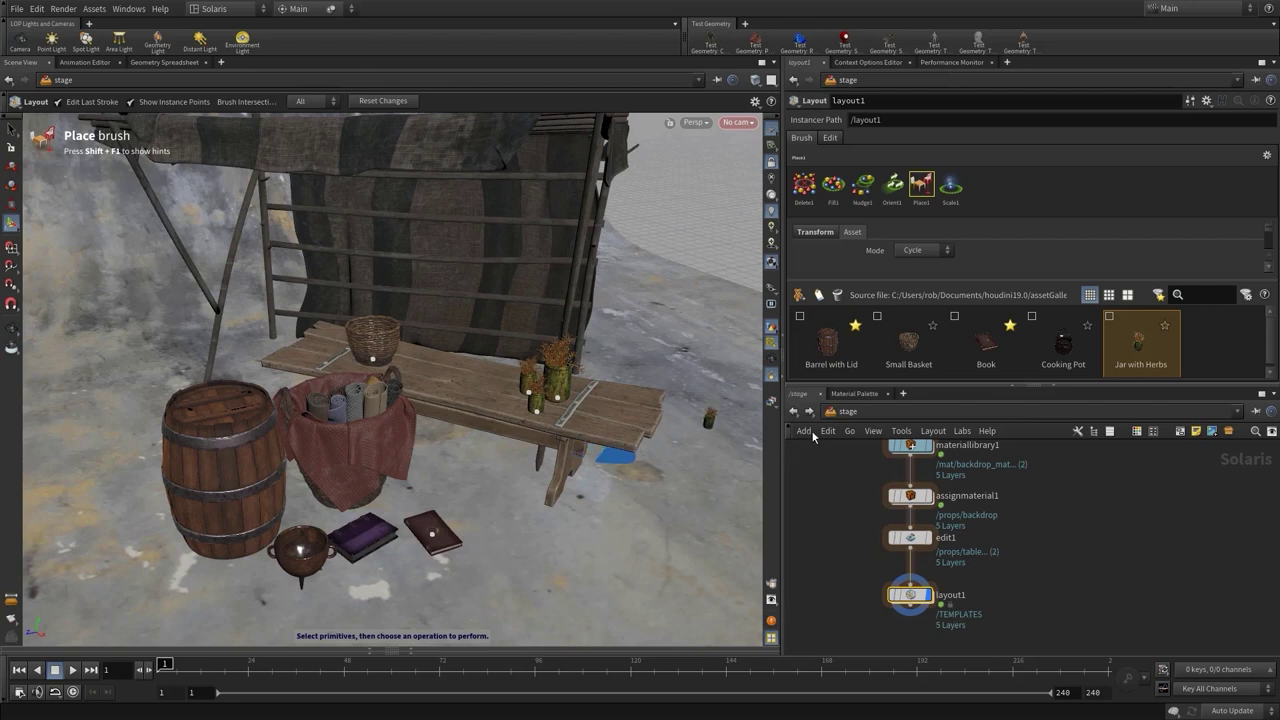
- Place a Cooking Pot on top of the barrel lid
click(1063, 348)
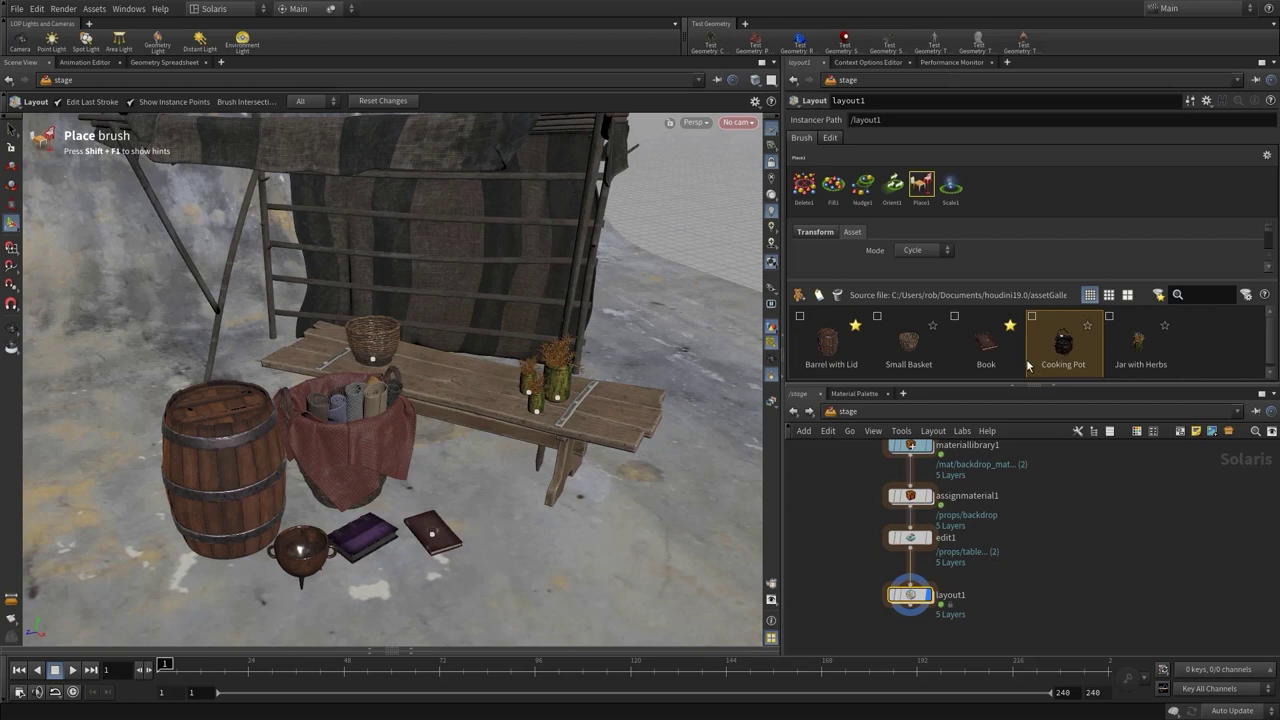
drag(178, 556, 227, 457)
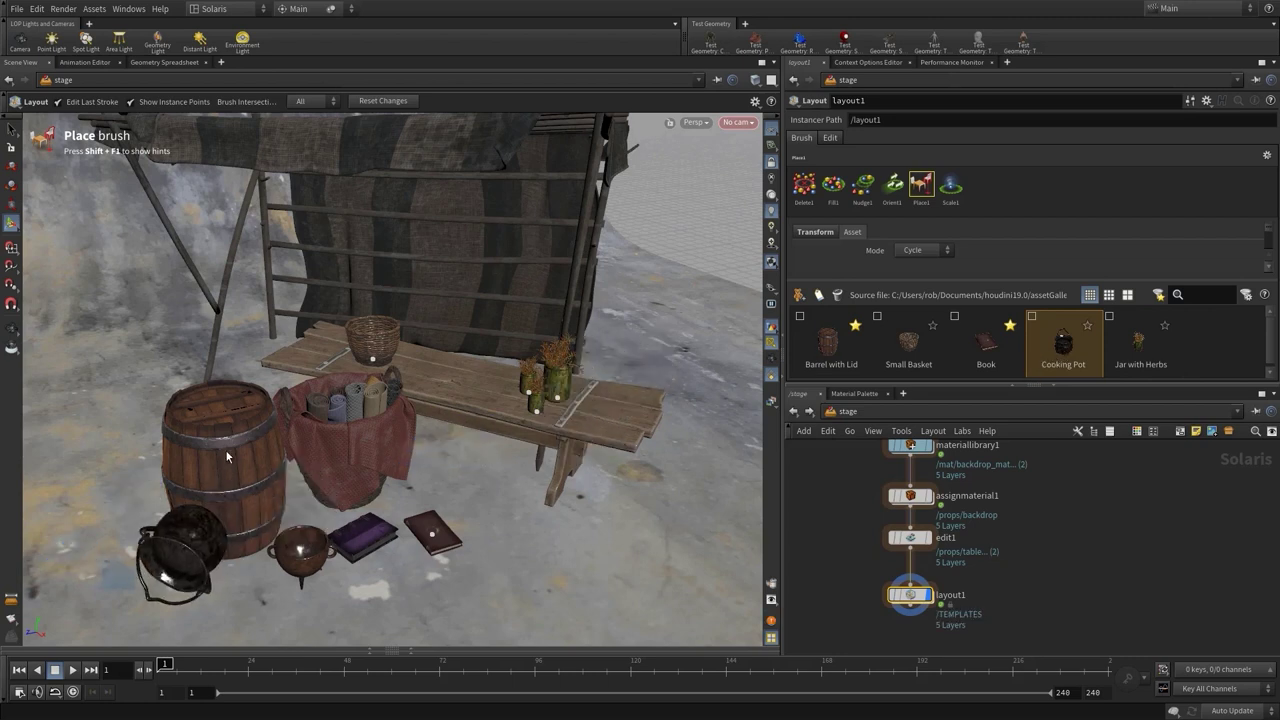
key(ctrl+z)
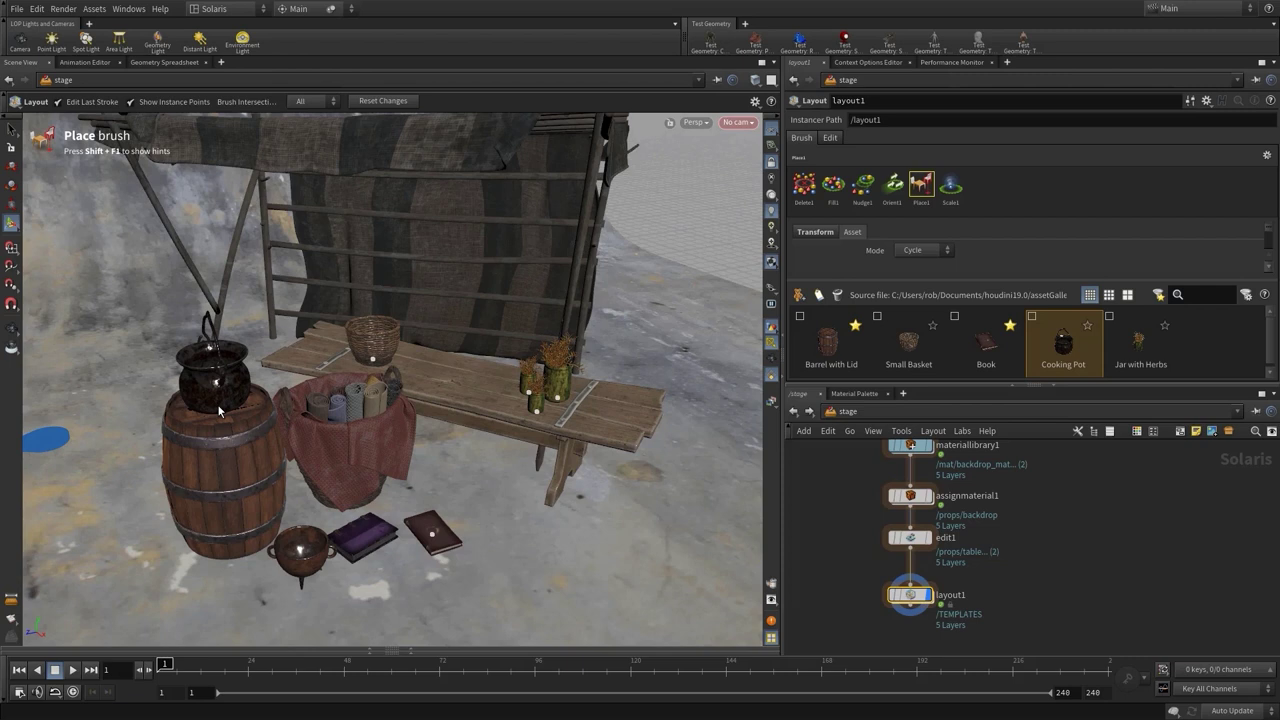
click(219, 410)
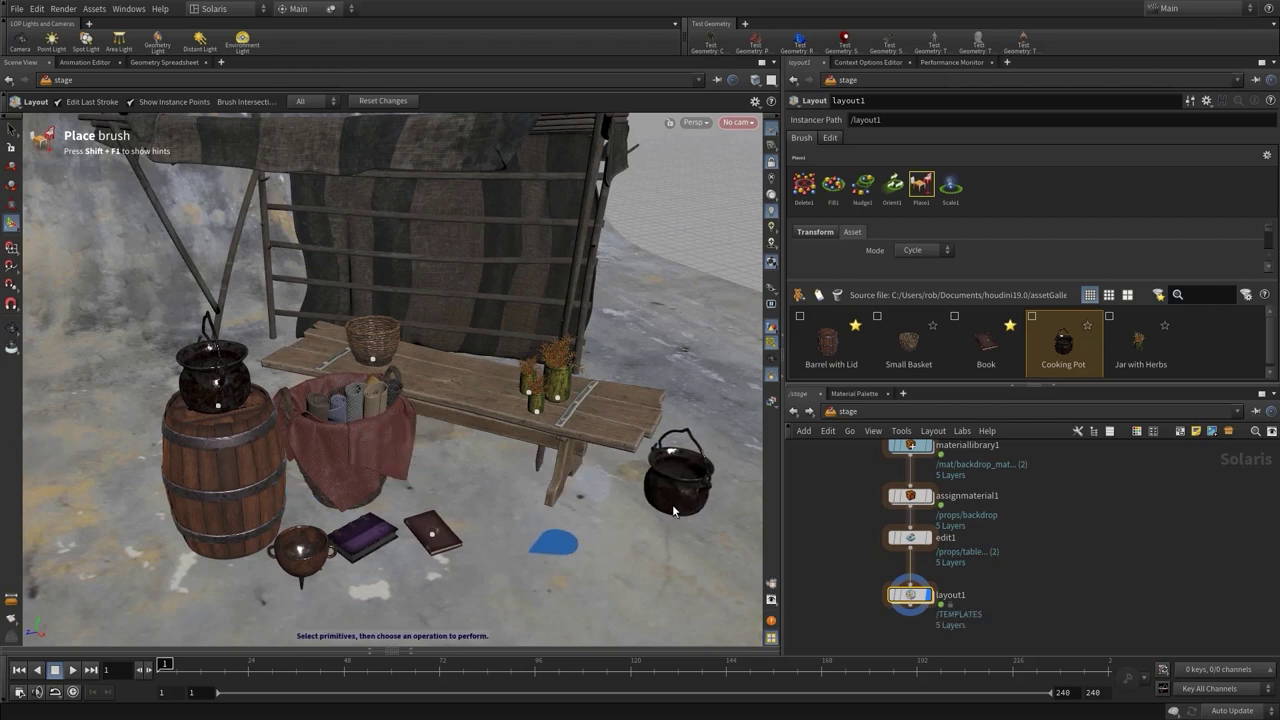
- Place two extra Cooking Pots, on the ground beside the bench and on the backdrop wall, and remove them with the Delete brush
click(695, 507)
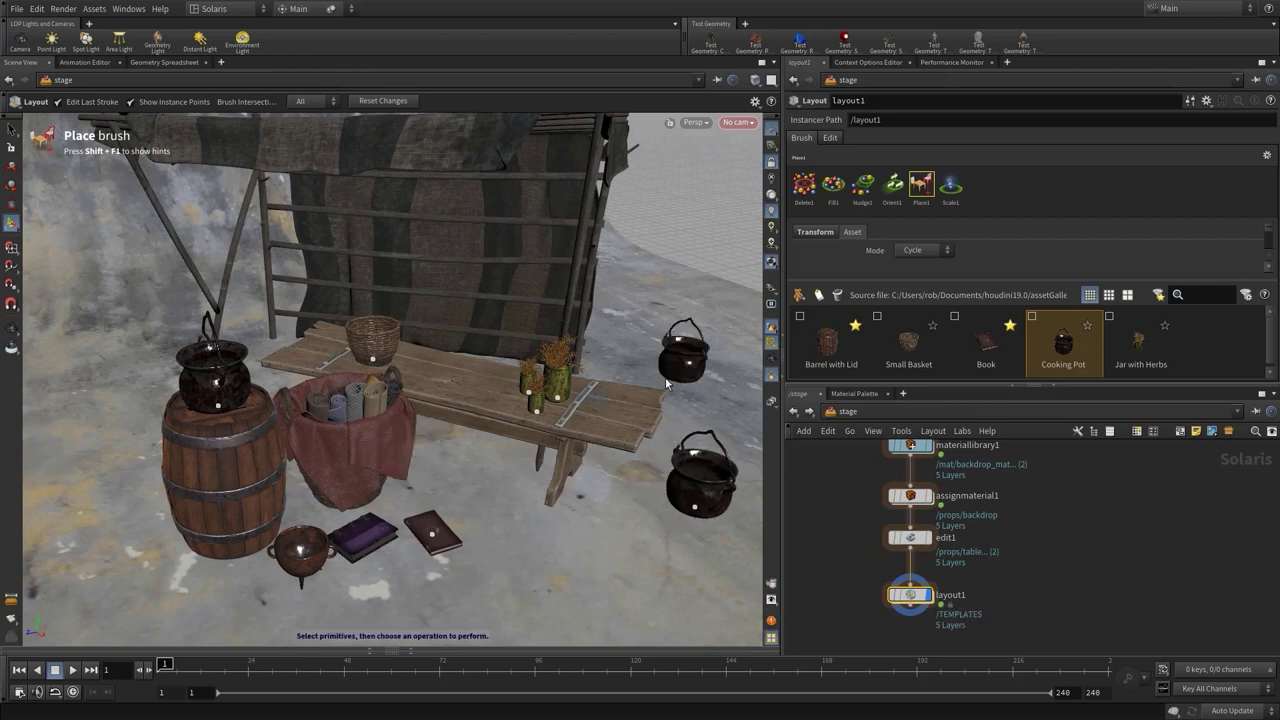
click(82, 226)
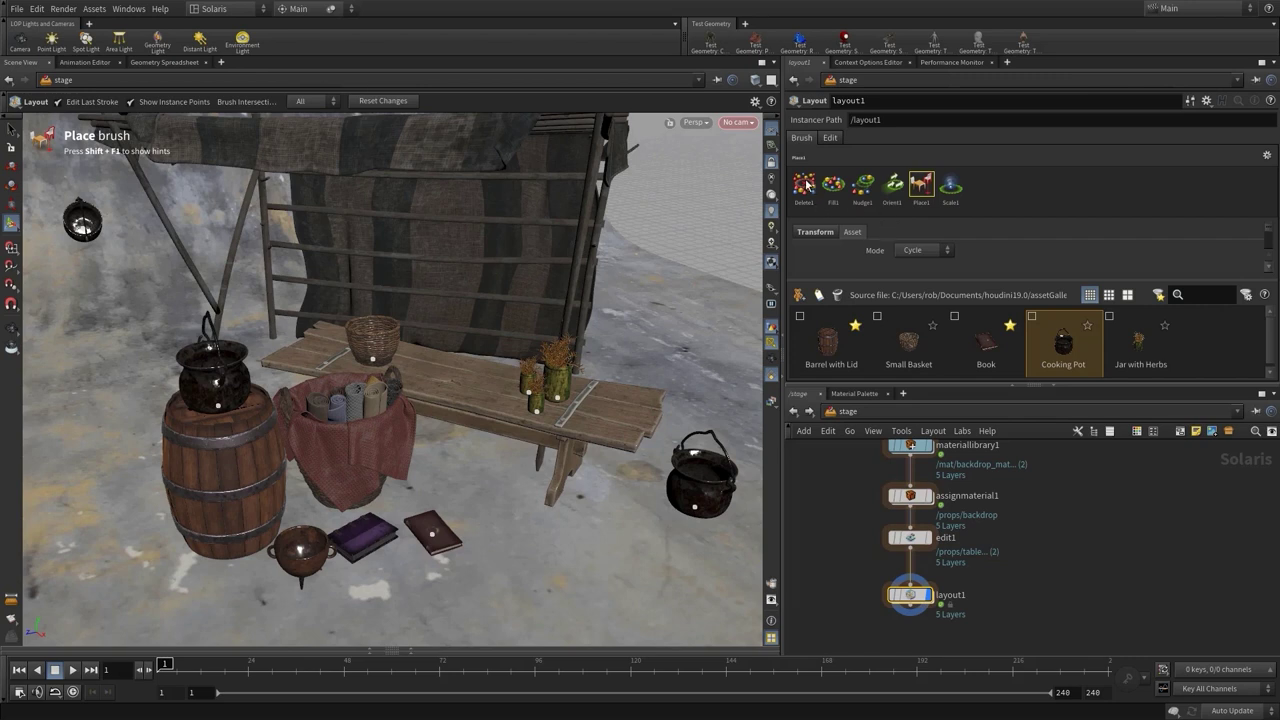
click(805, 184)
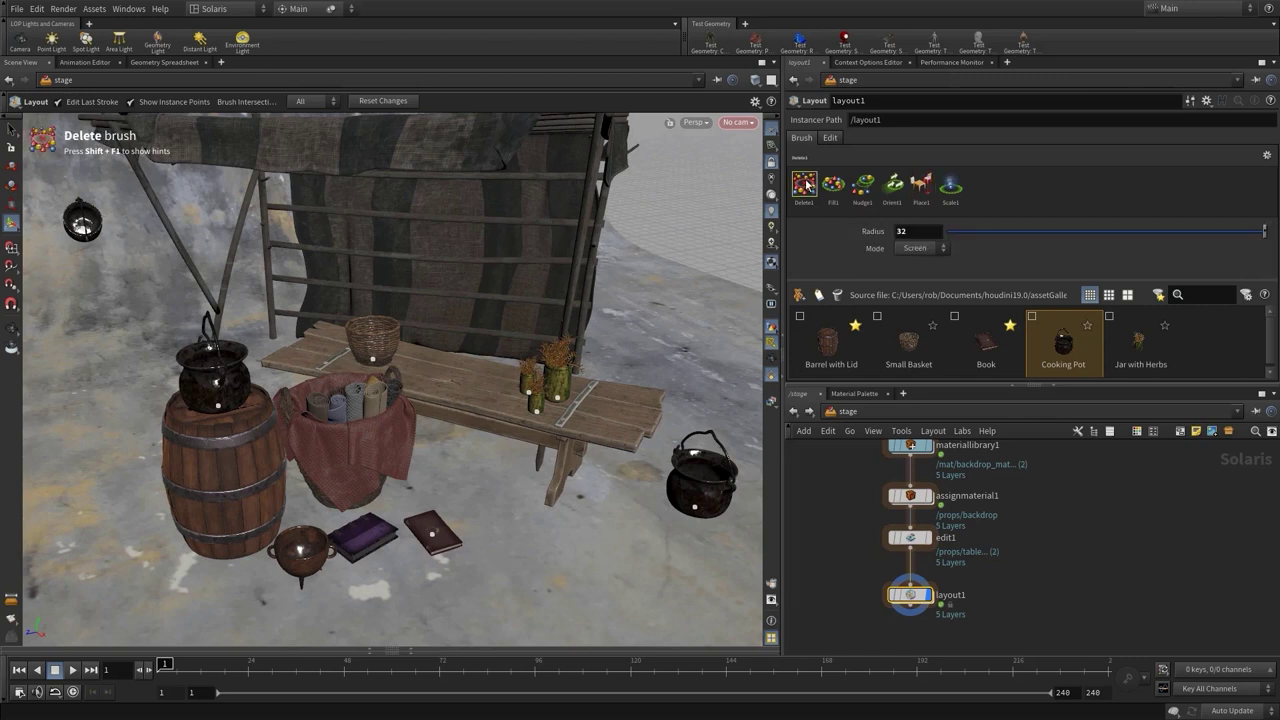
click(84, 226)
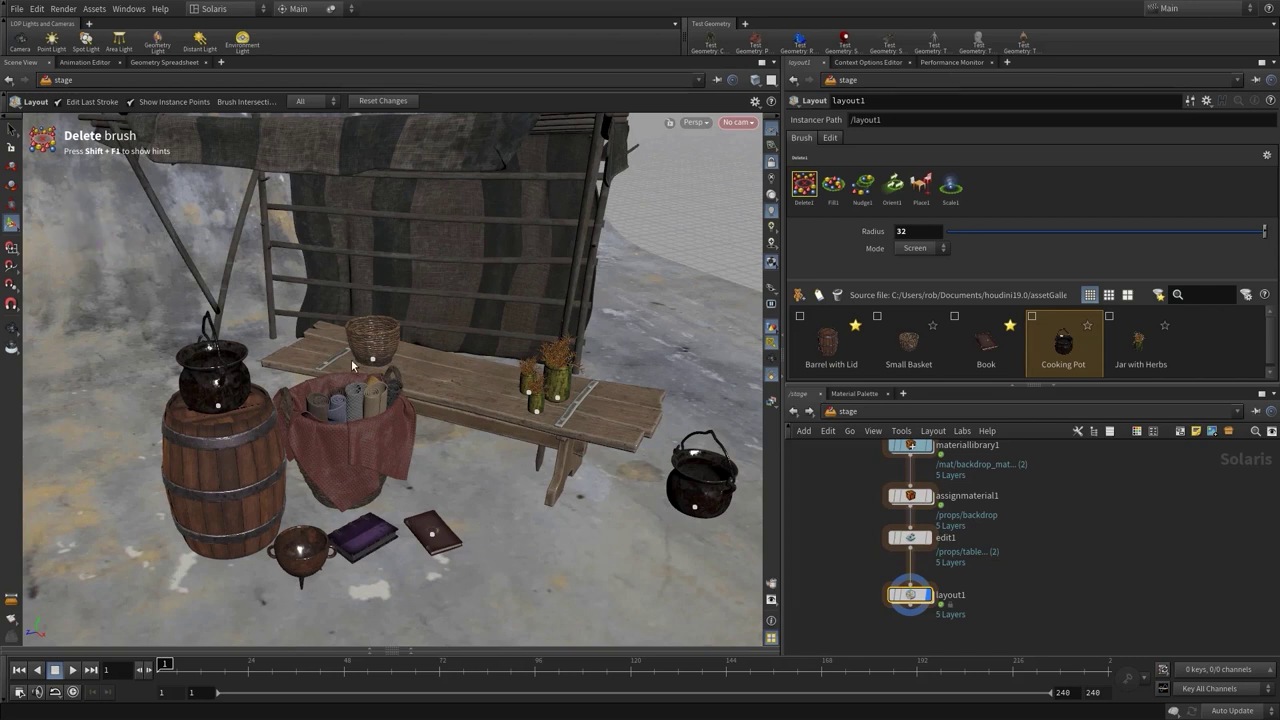
click(695, 490)
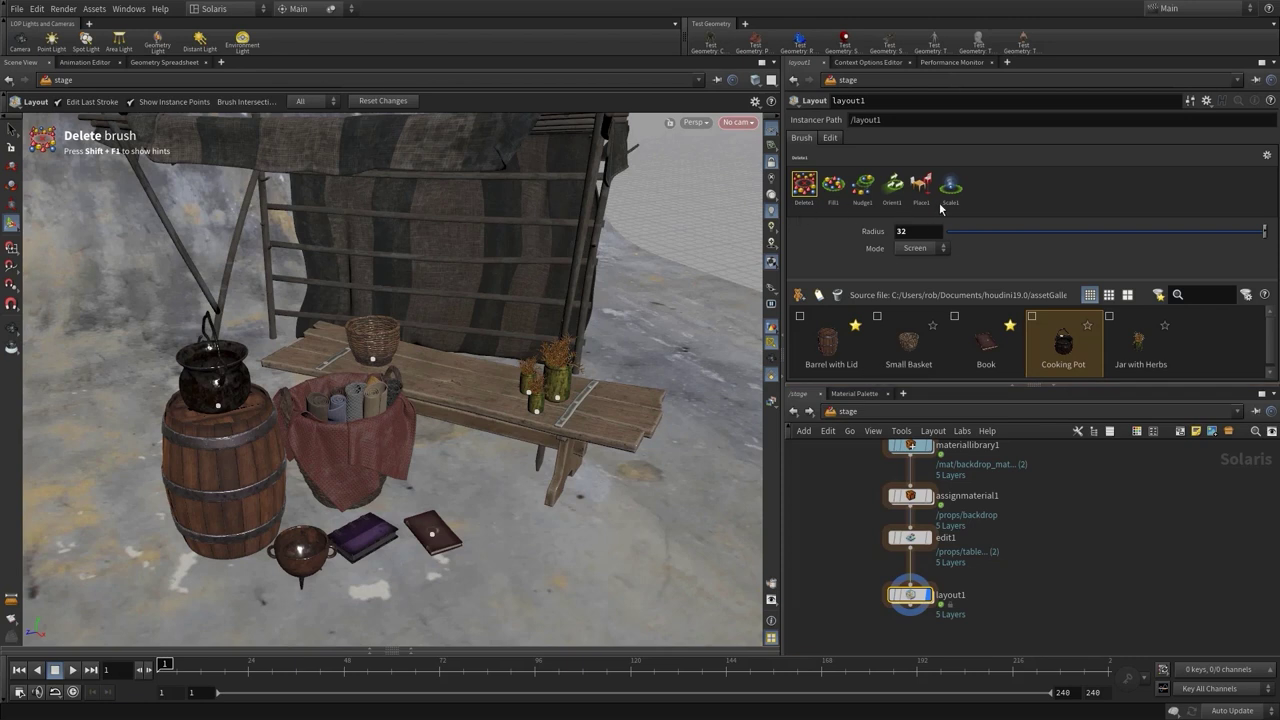
- Shift the group of herb jars slightly along the bench with the Nudge brush
click(835, 186)
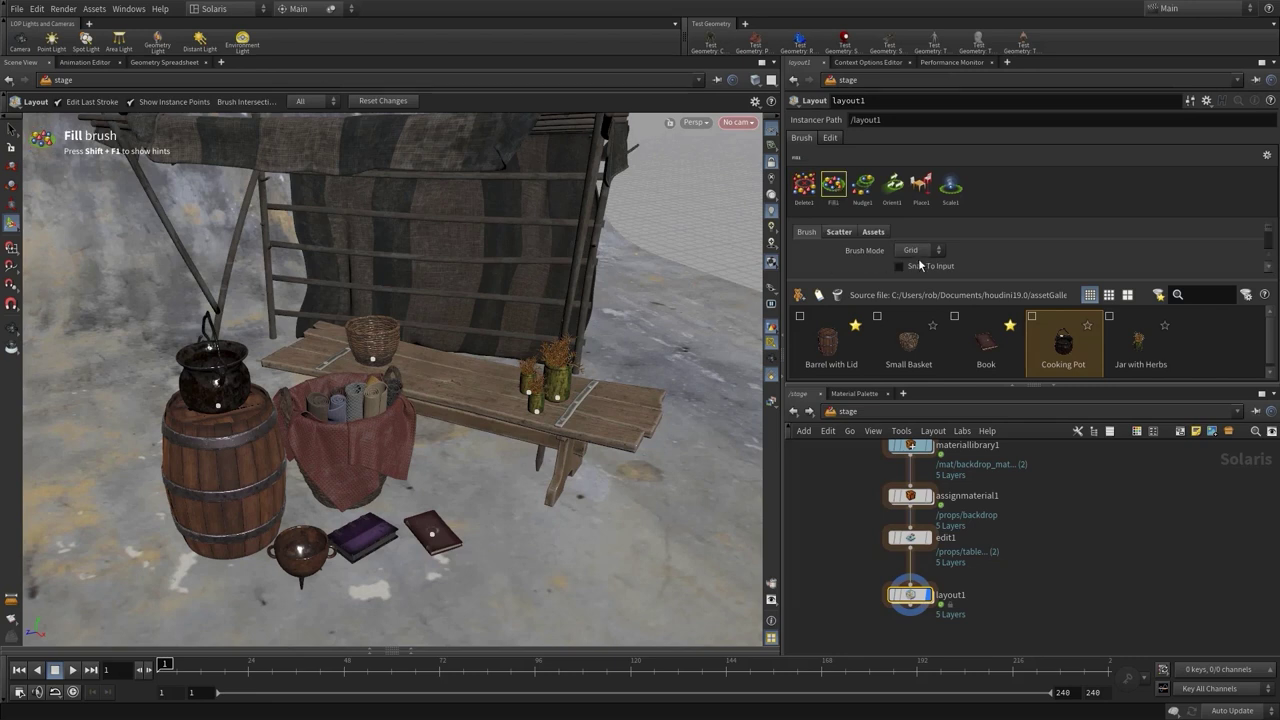
click(864, 186)
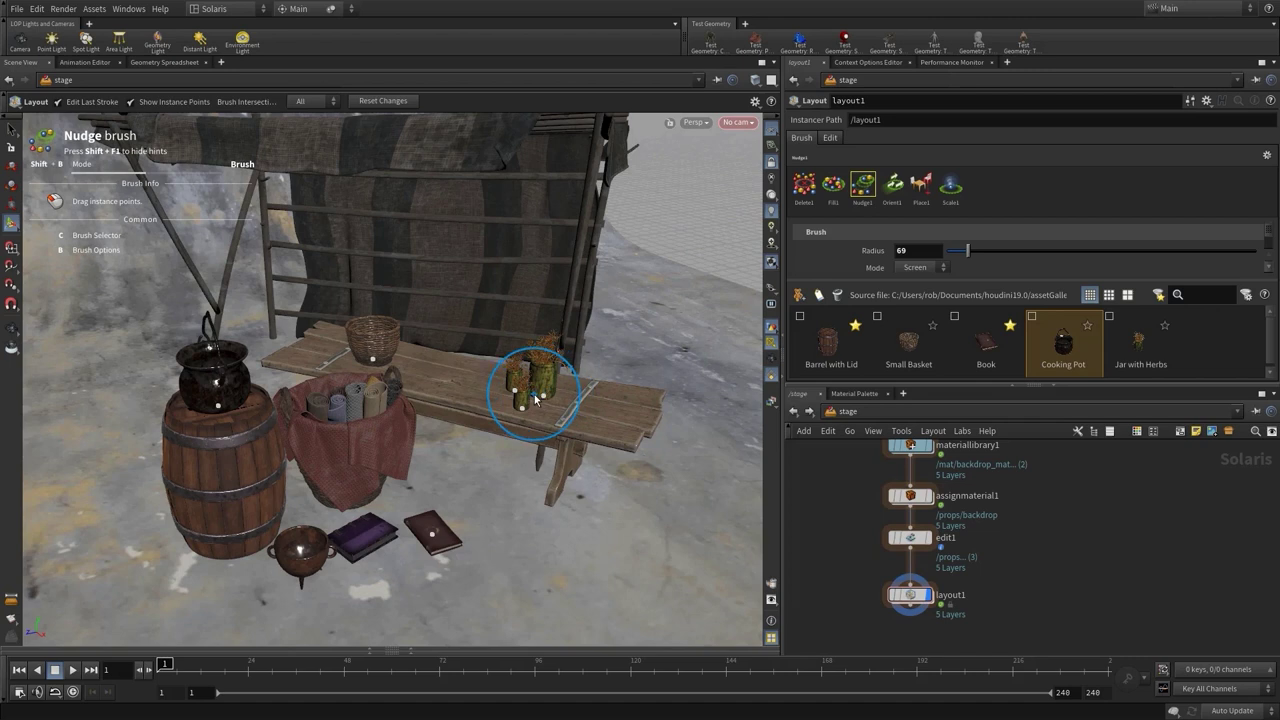
mouse_move(533, 396)
mouse_down()
mouse_move(491, 390)
mouse_move(543, 400)
mouse_move(620, 385)
mouse_move(546, 398)
mouse_move(543, 387)
mouse_up()
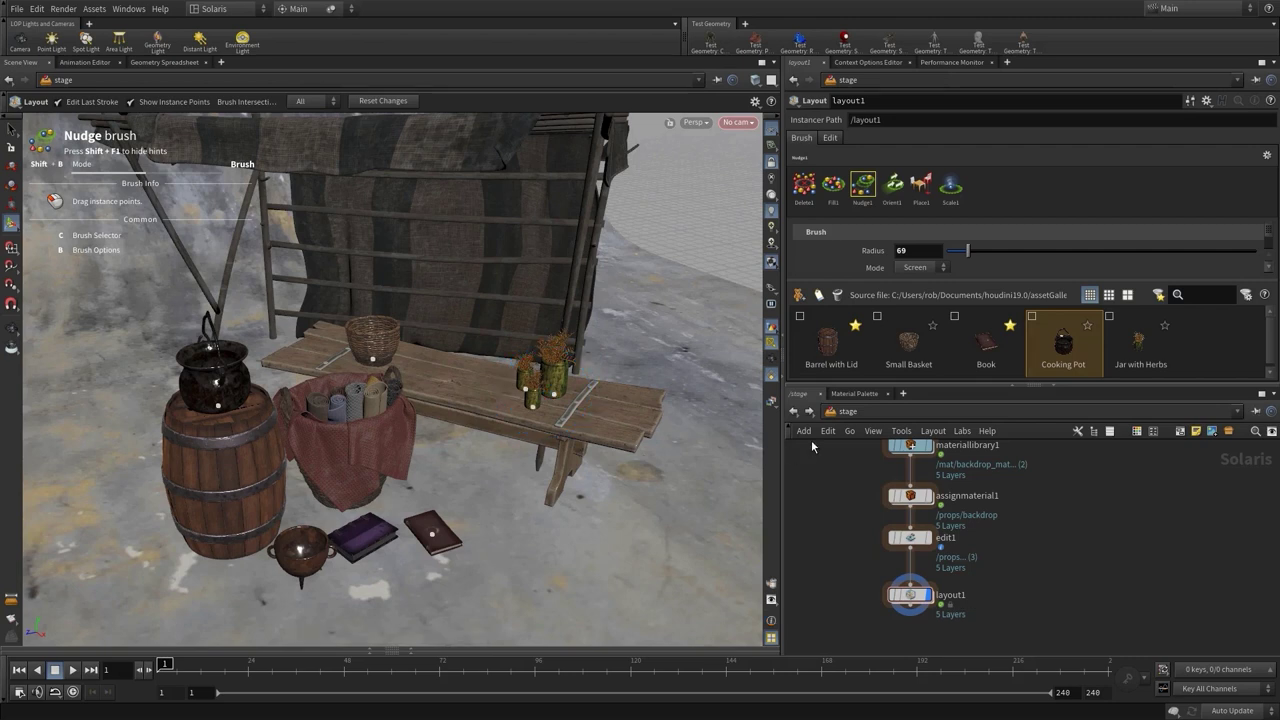
- Examine the arrangement of props around the bench and tent from several angles and up close
drag(600, 529, 602, 493)
key(Return)
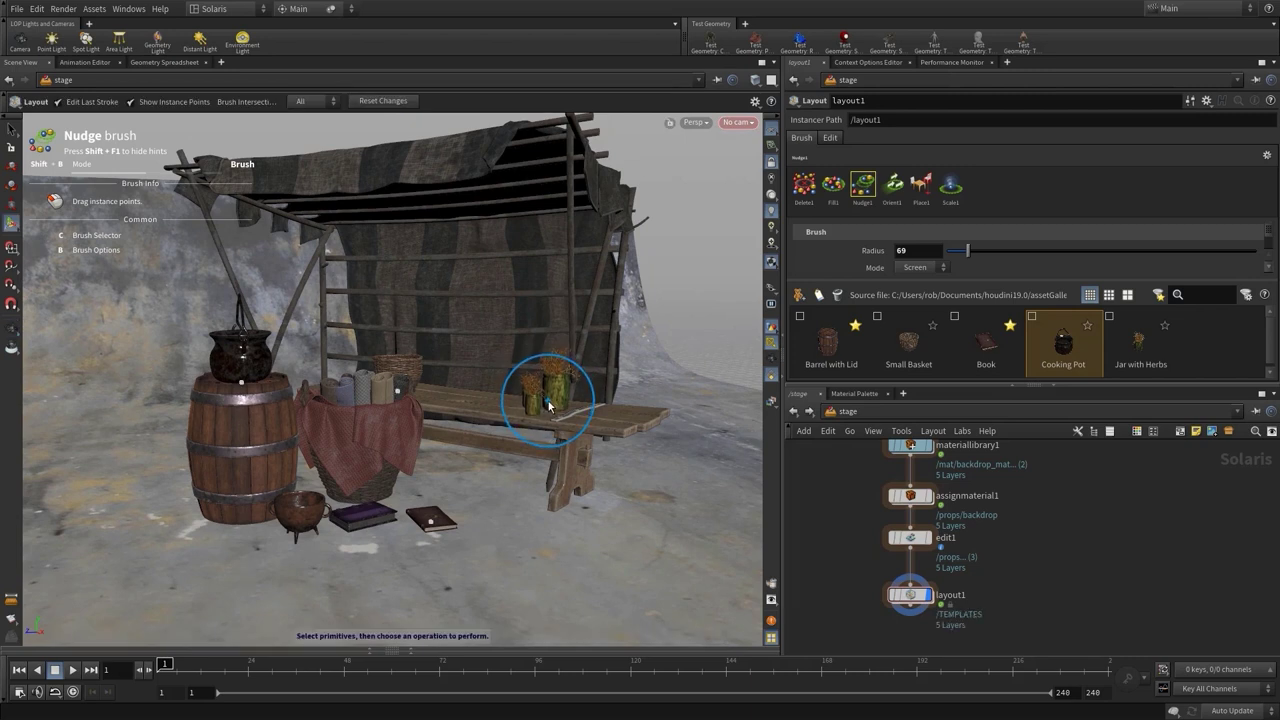
key(Escape)
mouse_move(652, 511)
mouse_down()
mouse_move(650, 499)
mouse_move(537, 531)
mouse_move(545, 520)
mouse_move(494, 510)
mouse_move(510, 516)
mouse_up()
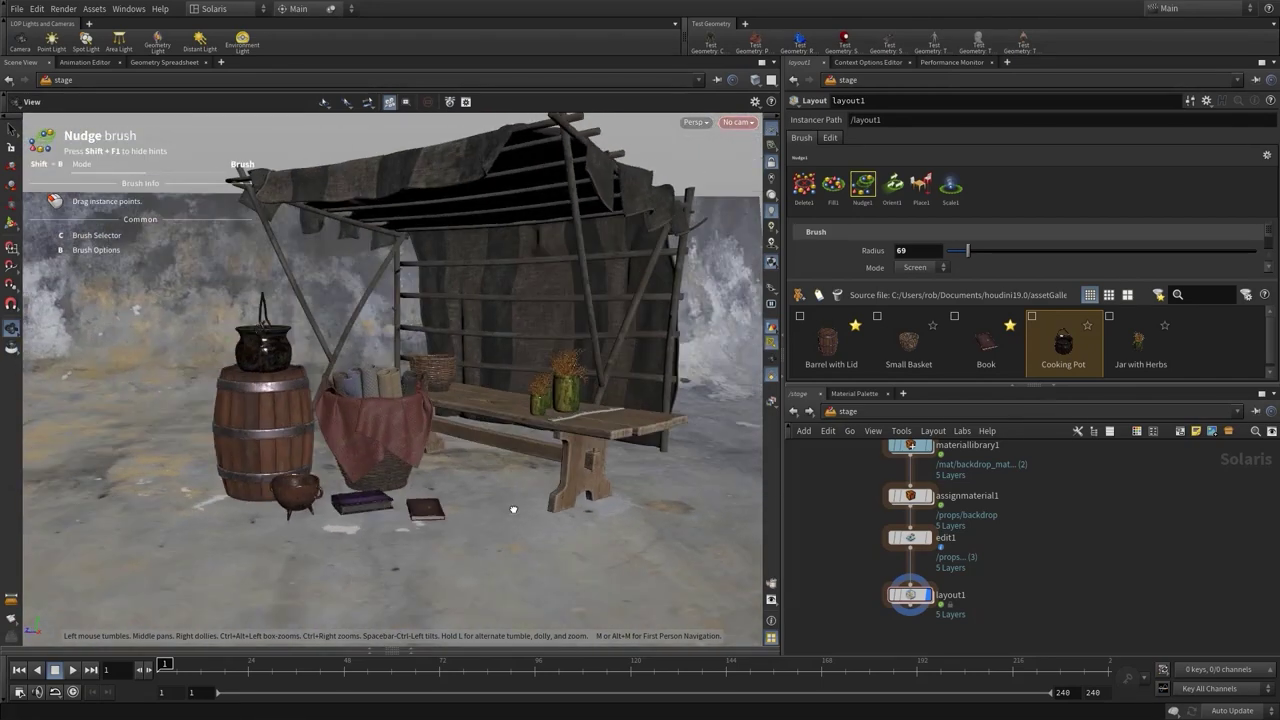
key(Return)
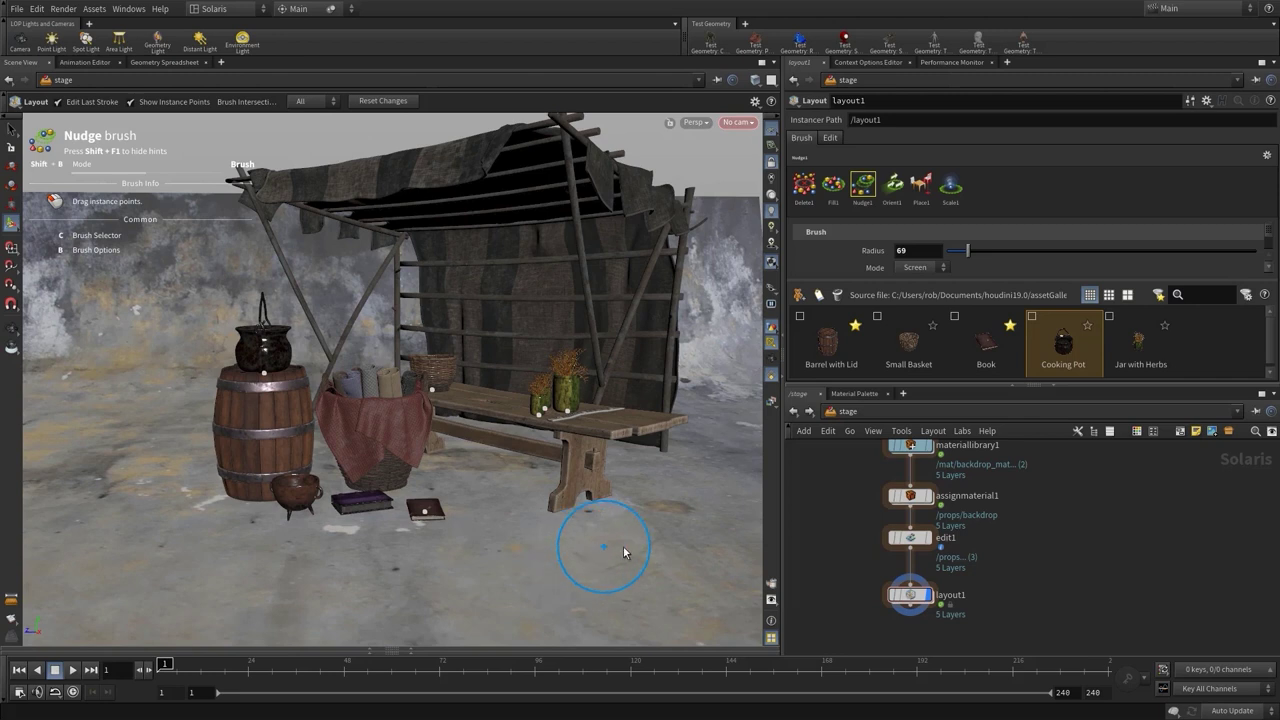
key(Escape)
drag(612, 580, 620, 588)
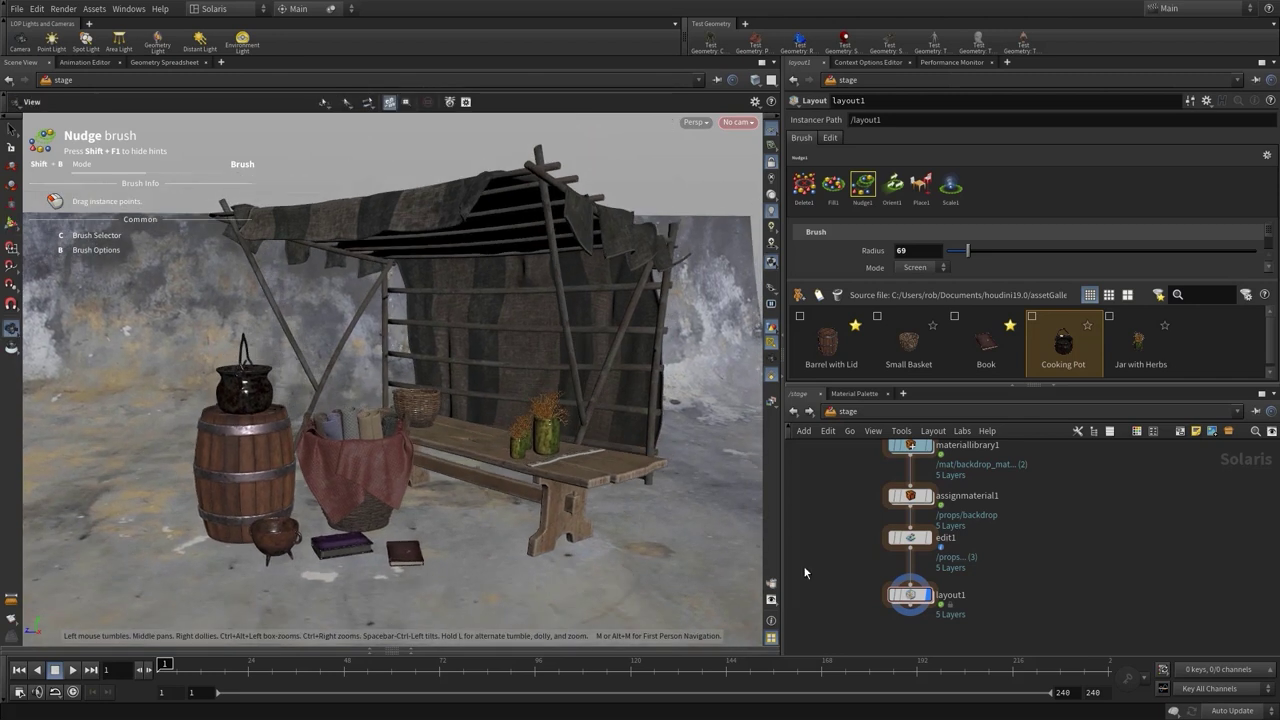
key(Return)
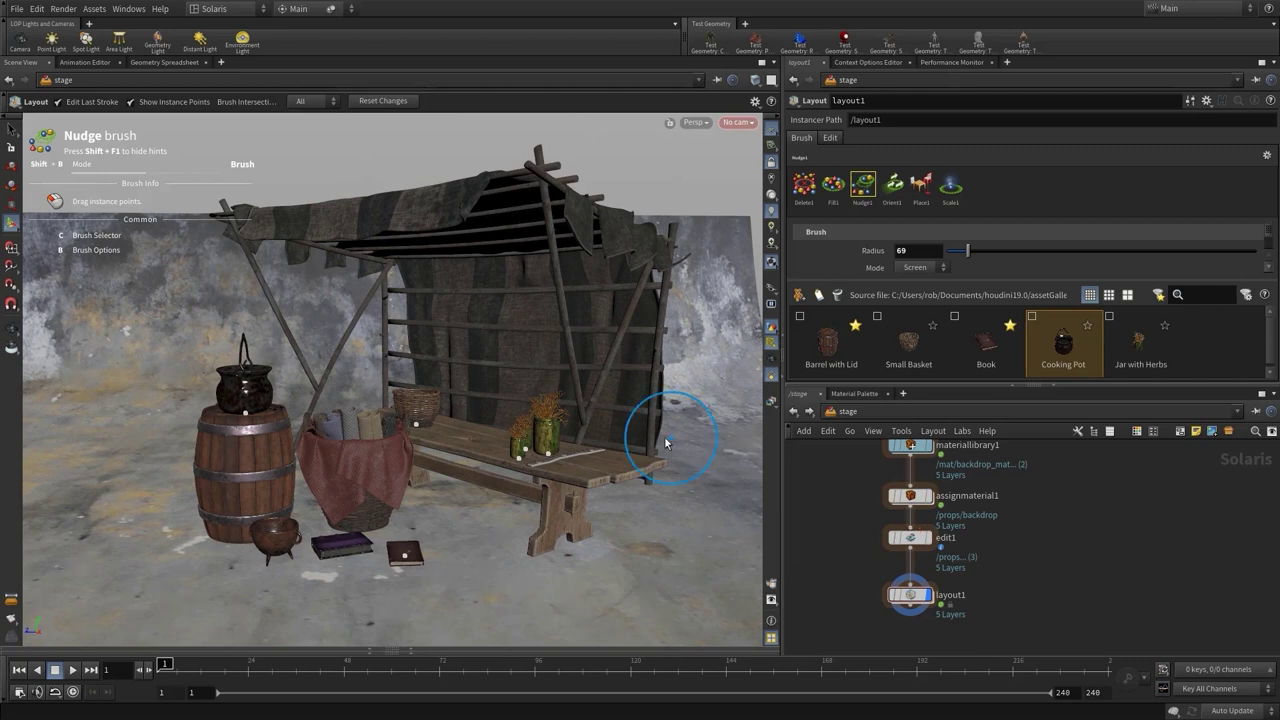
key(Escape)
mouse_move(540, 450)
mouse_down()
mouse_move(568, 458)
mouse_move(569, 395)
mouse_move(572, 425)
mouse_up()
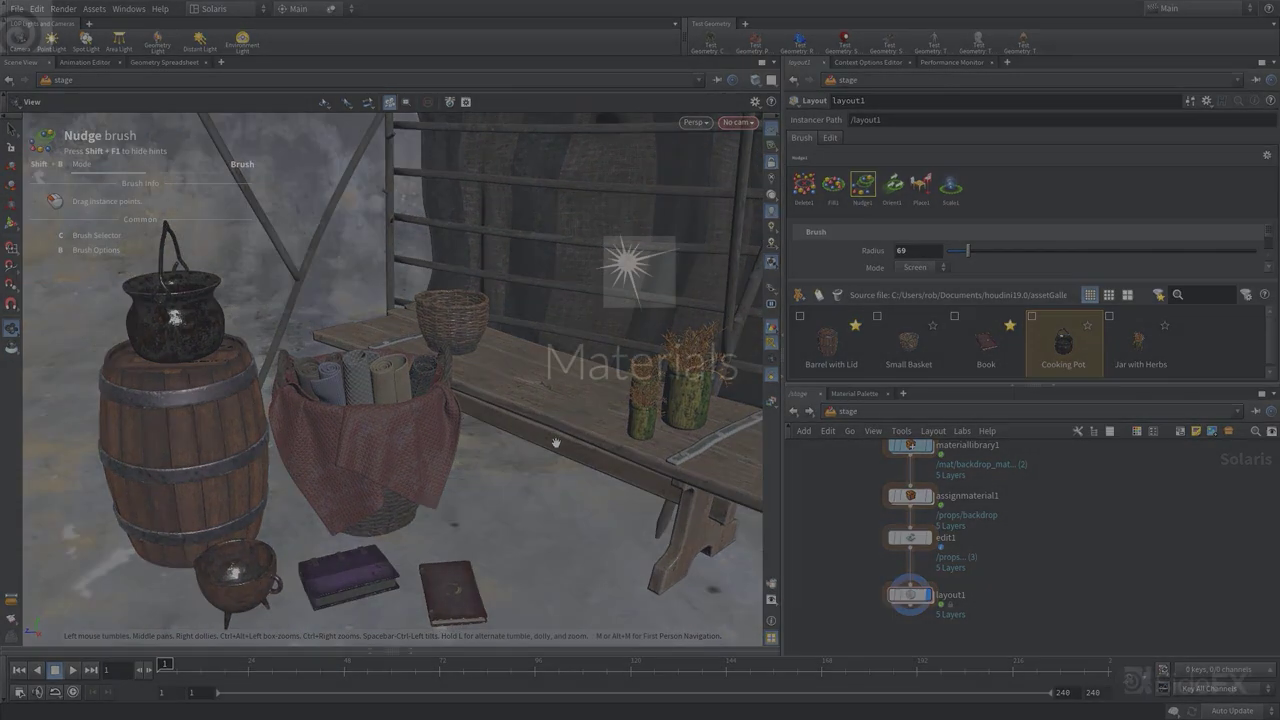
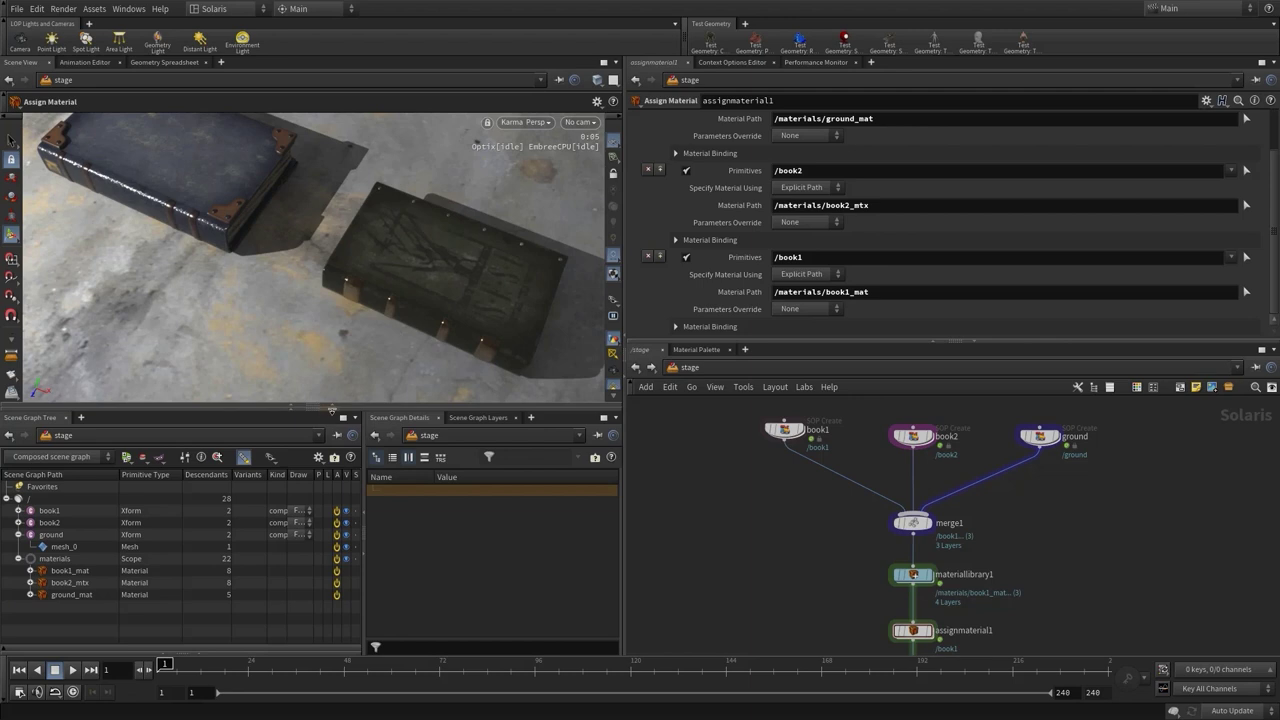
- Set the base color of the book1_mat shader inside materiallibrary1 to a 0.2 grey
click(330, 409)
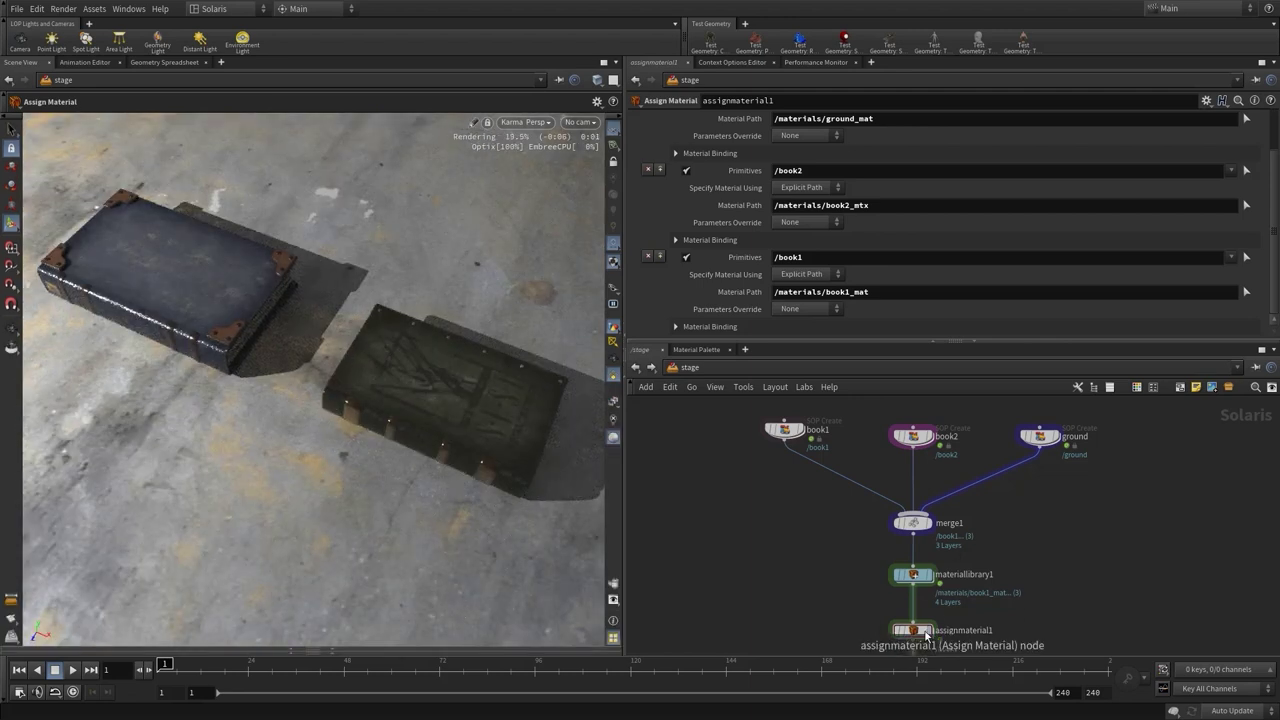
click(914, 576)
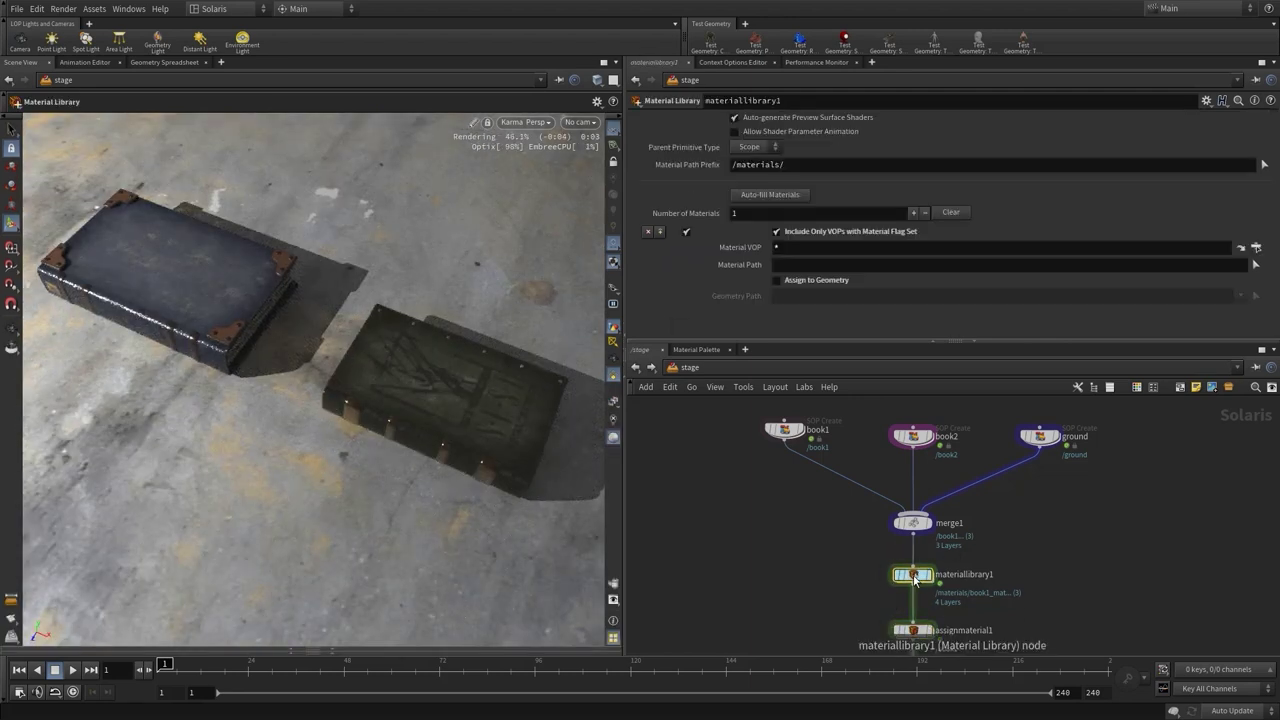
double_click(920, 577)
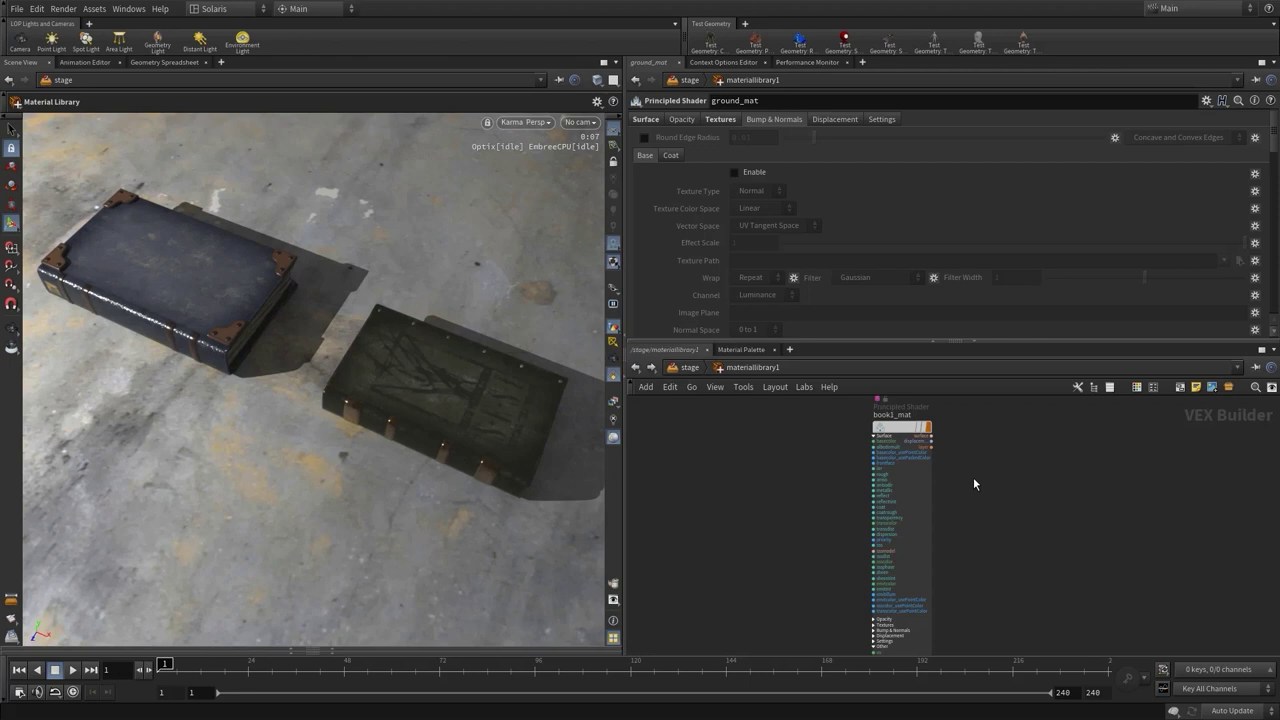
click(906, 430)
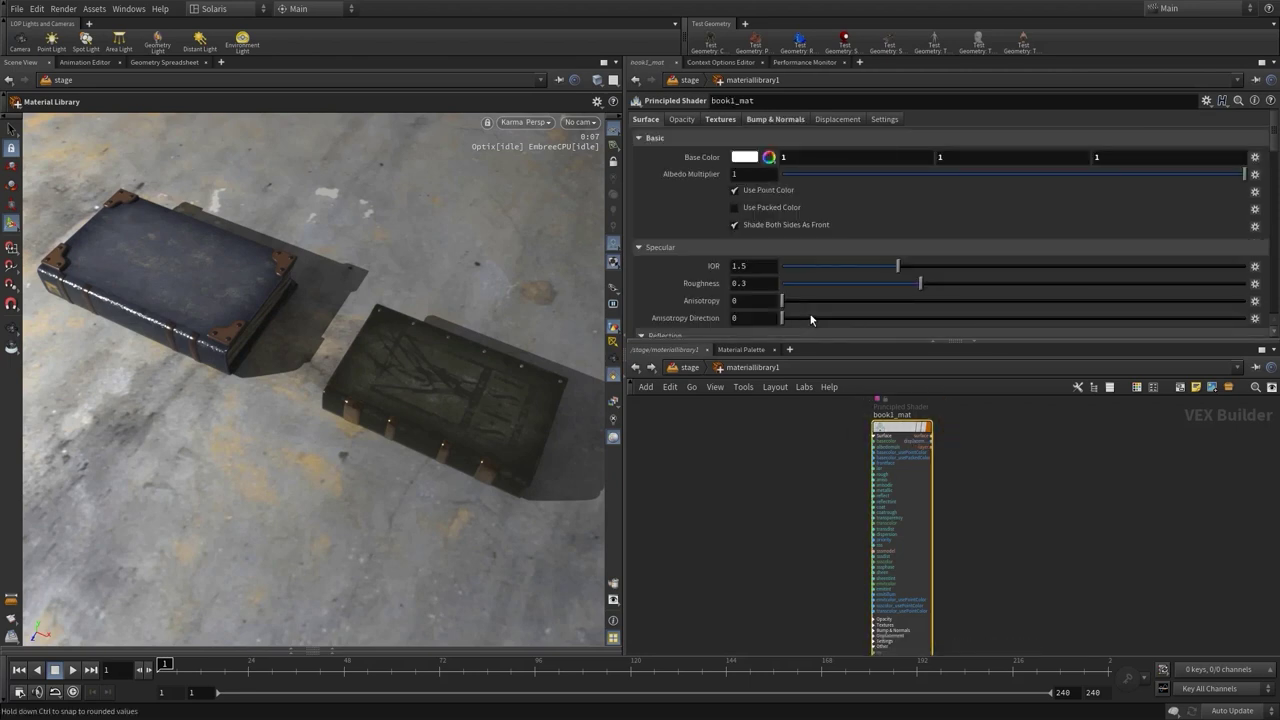
click(746, 157)
click(804, 174)
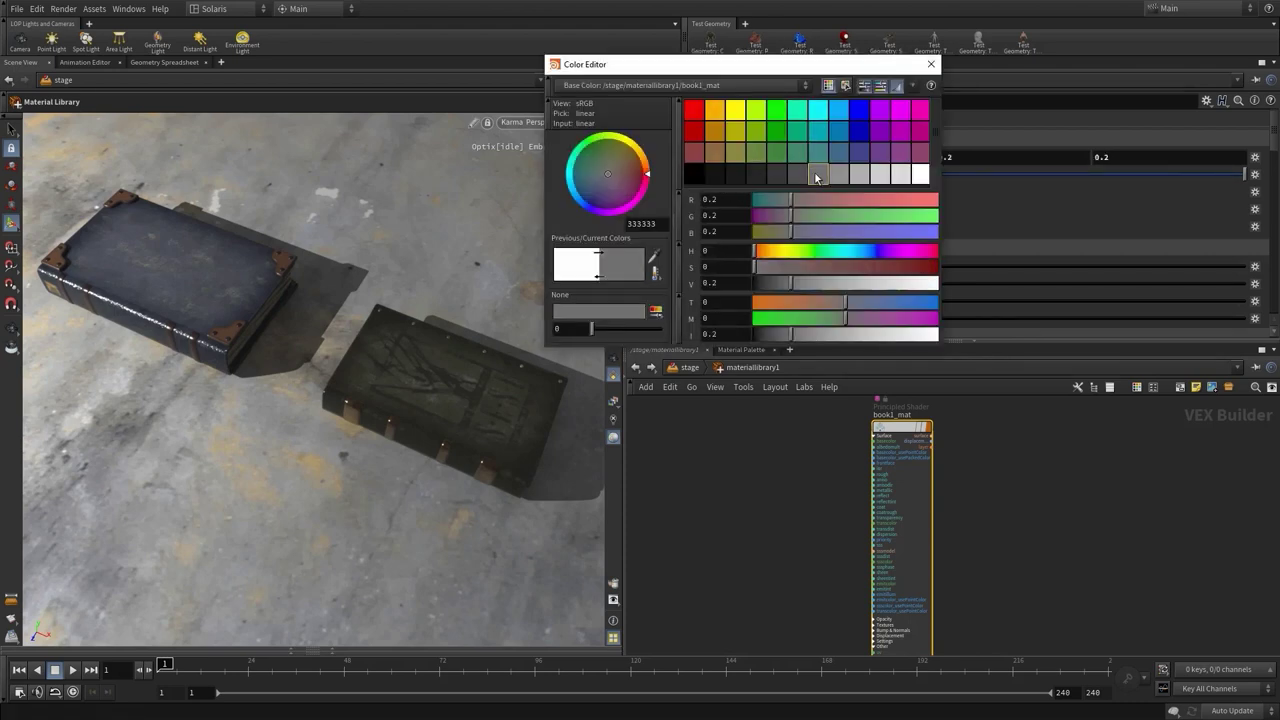
- Set the base color of the book1_mat shader to a light 0.75 grey and close the color editor
click(859, 176)
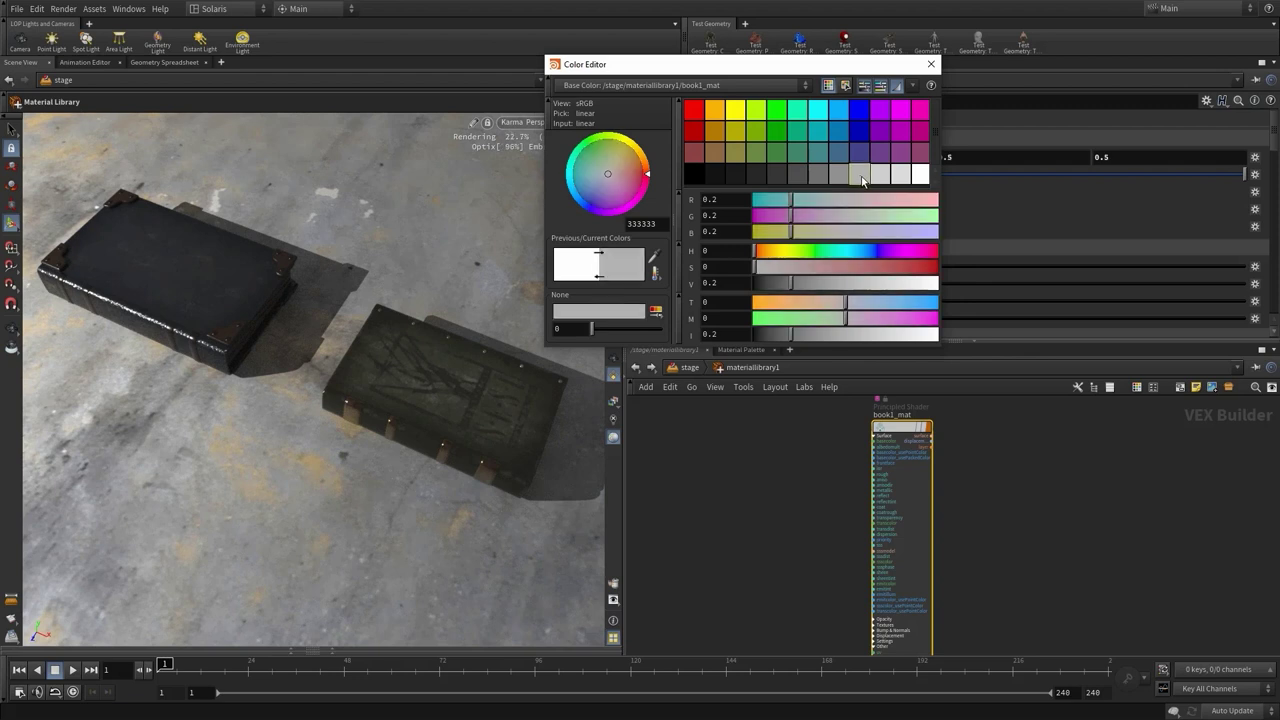
click(901, 176)
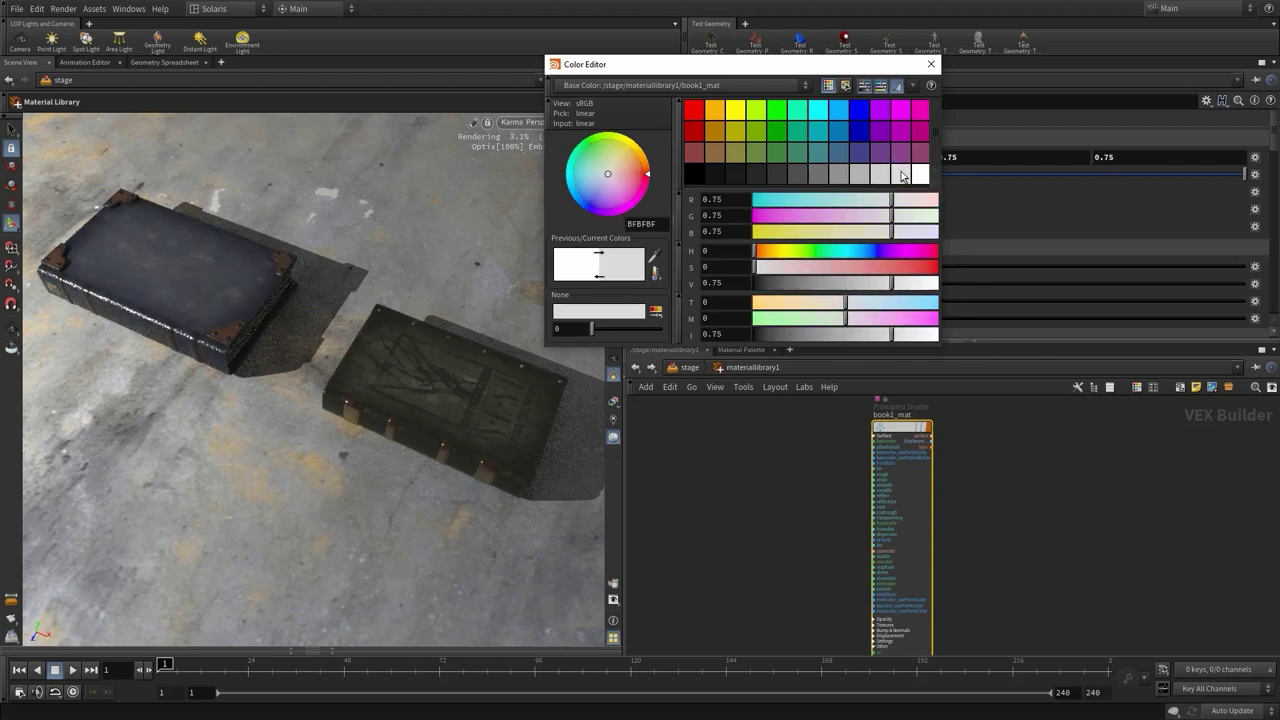
click(930, 64)
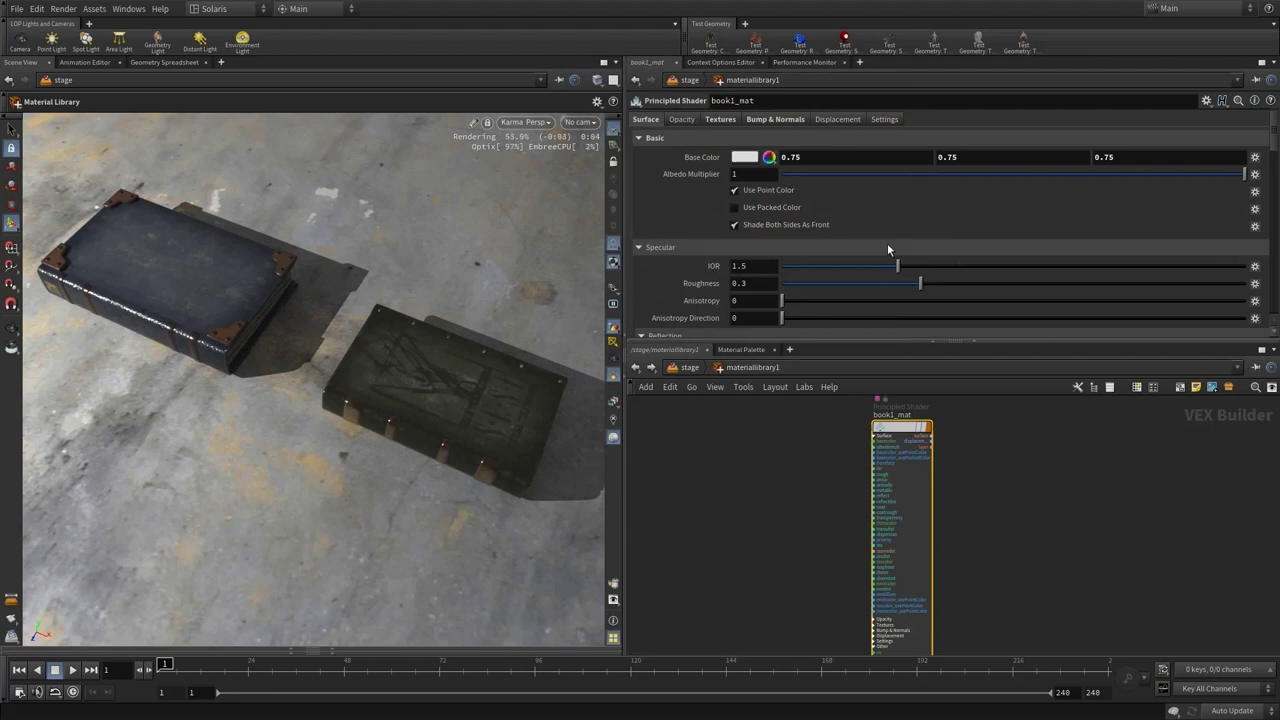
- Examine book1_mat's surface, opacity, texture and bump and normal parameters, and the input connection options for its base color
scroll(888, 249, down, 3)
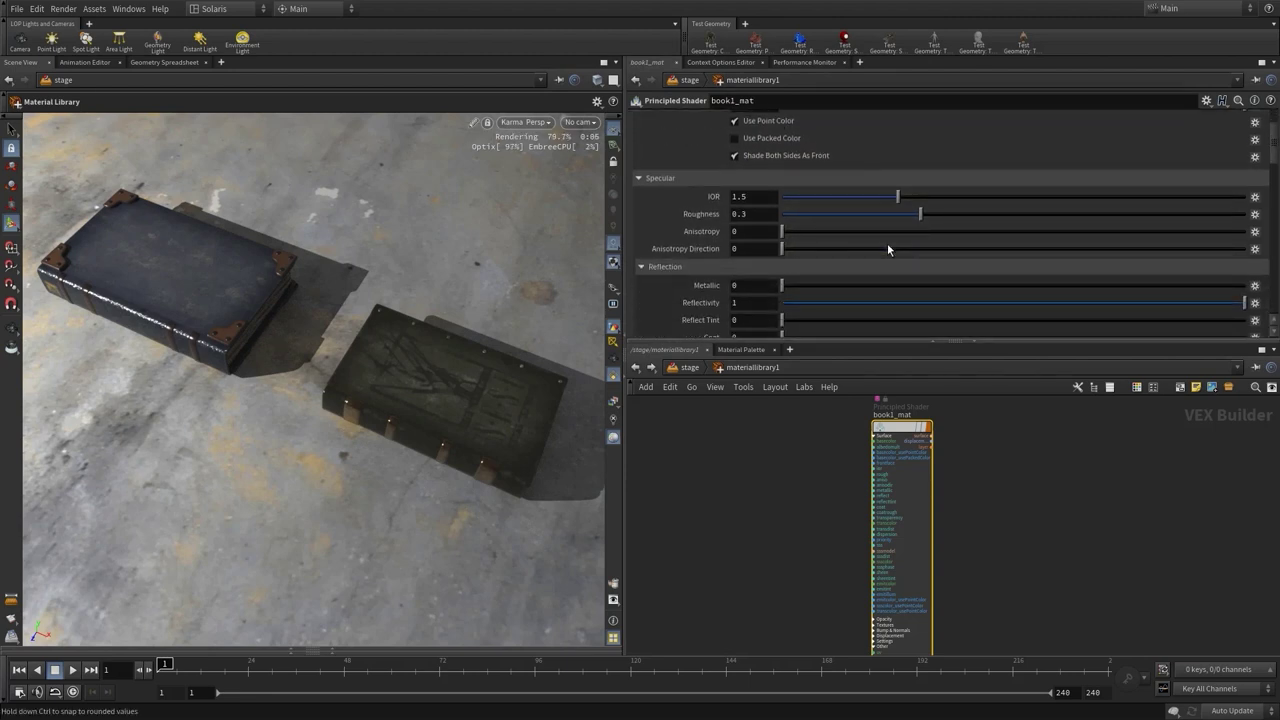
scroll(887, 244, down, 15)
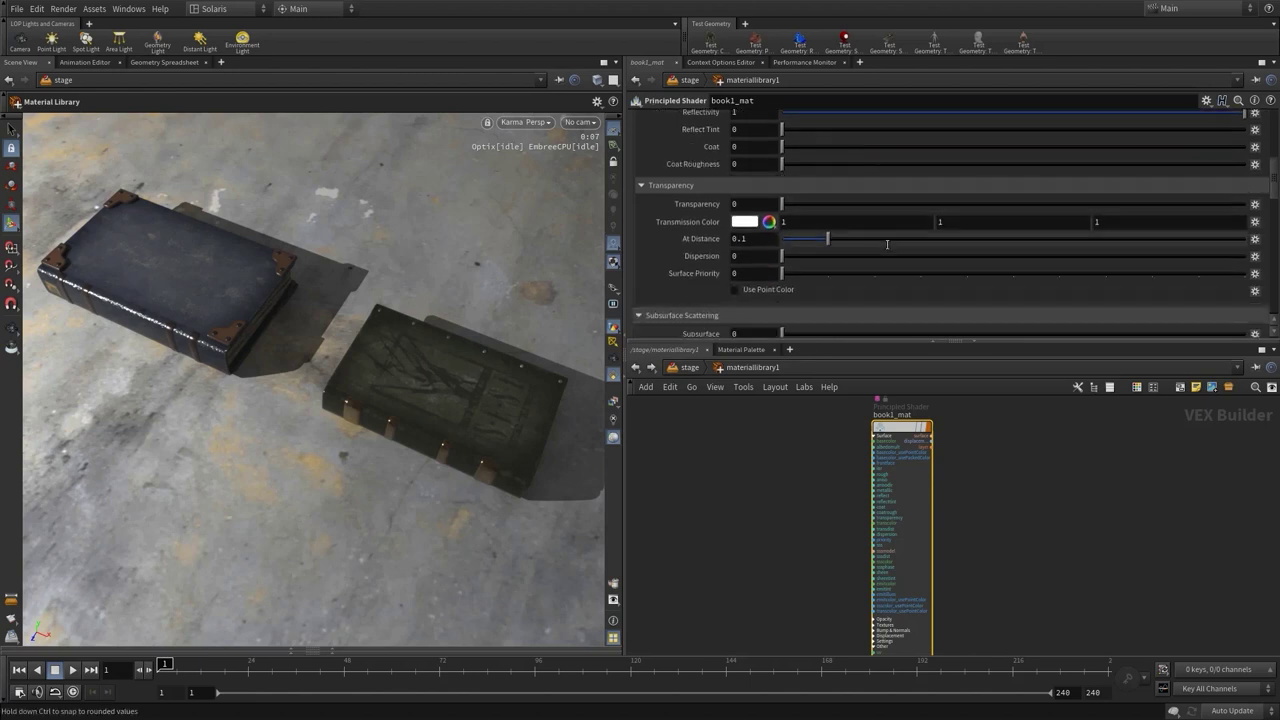
scroll(887, 243, up, 18)
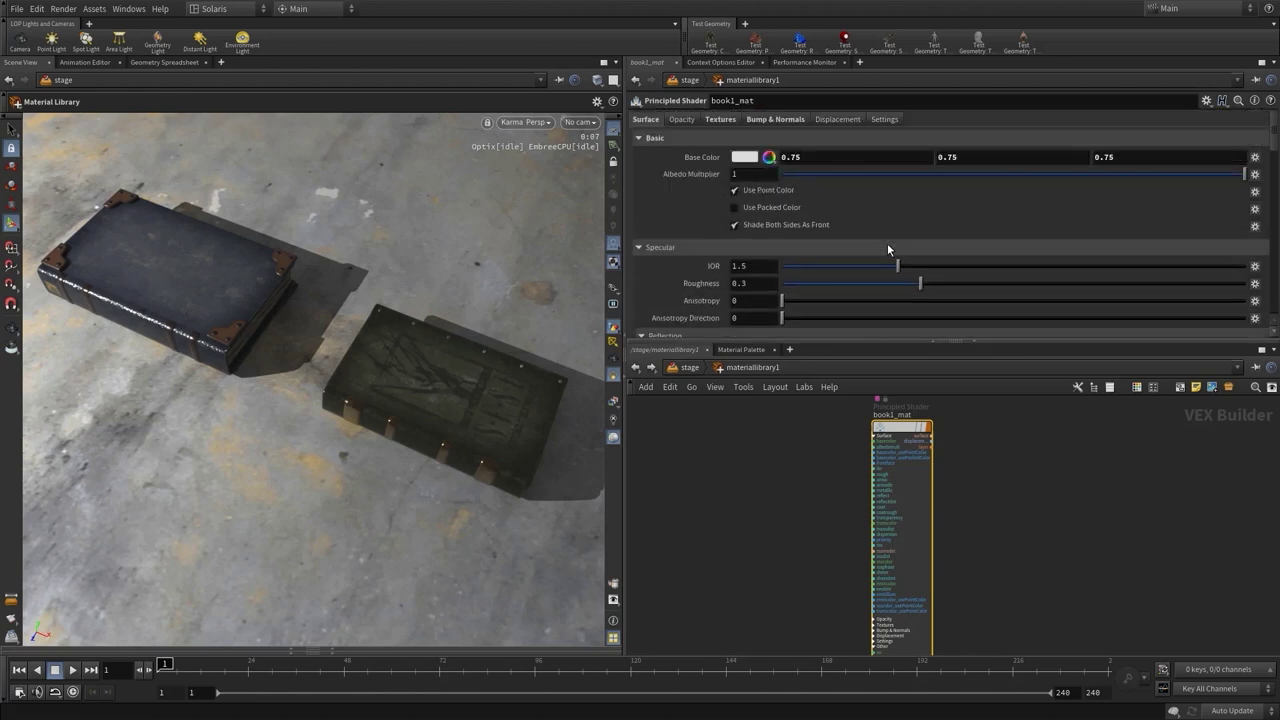
click(684, 121)
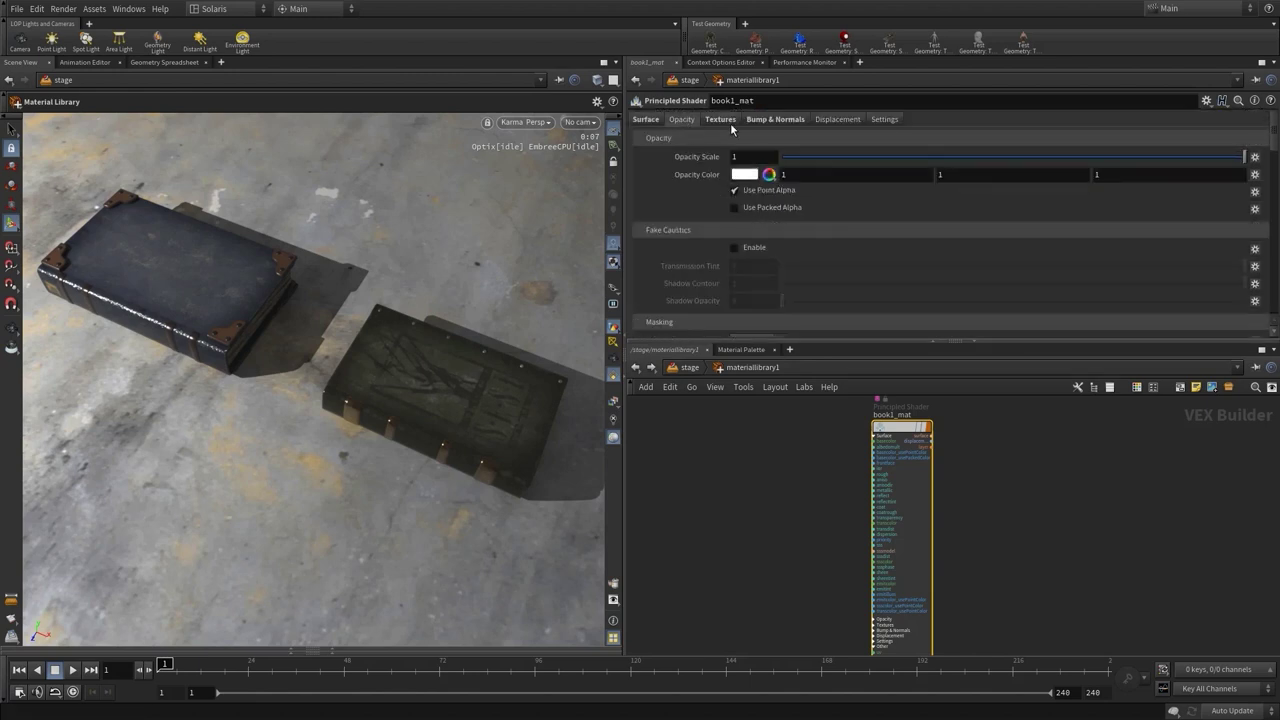
click(731, 124)
scroll(817, 205, down, 10)
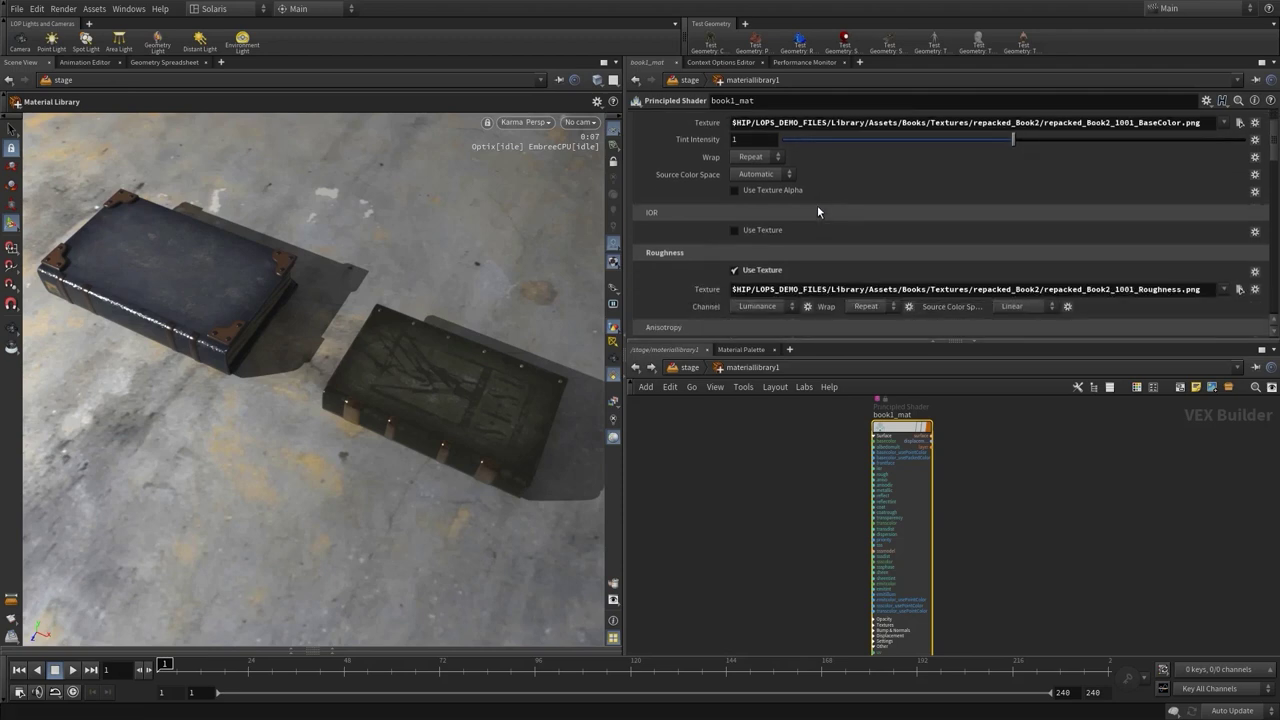
scroll(817, 205, up, 8)
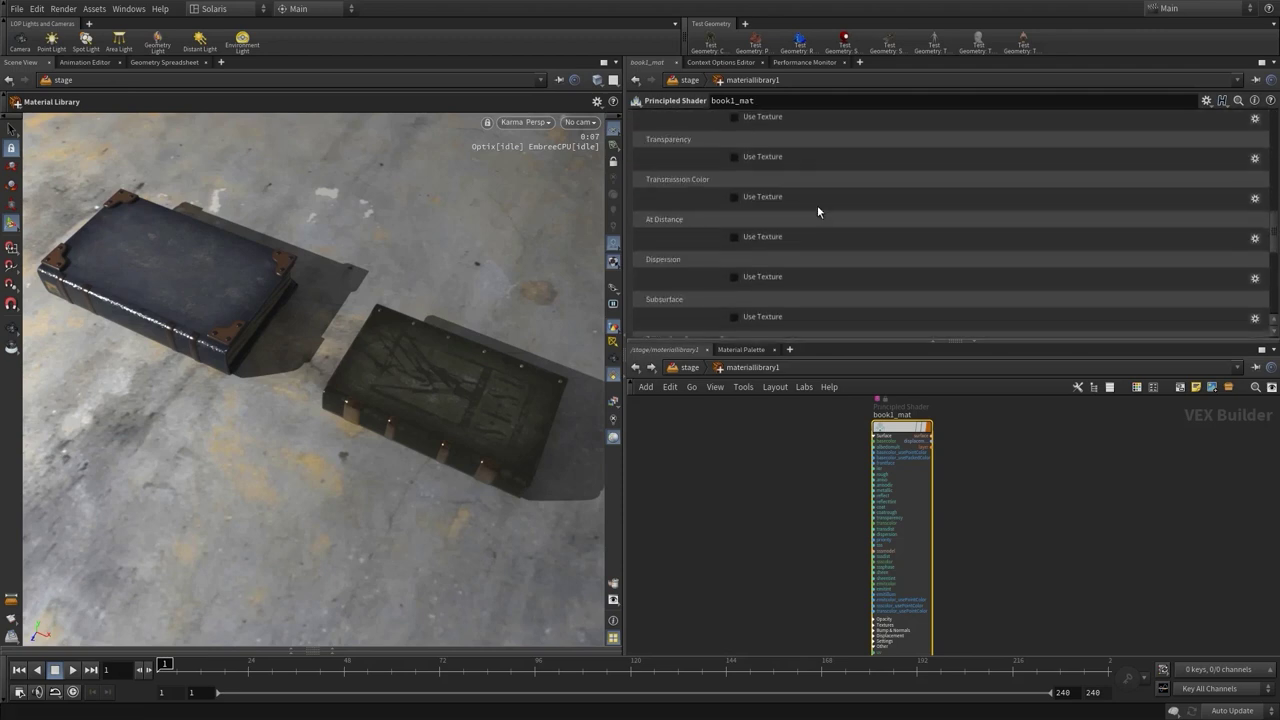
scroll(817, 205, up, 5)
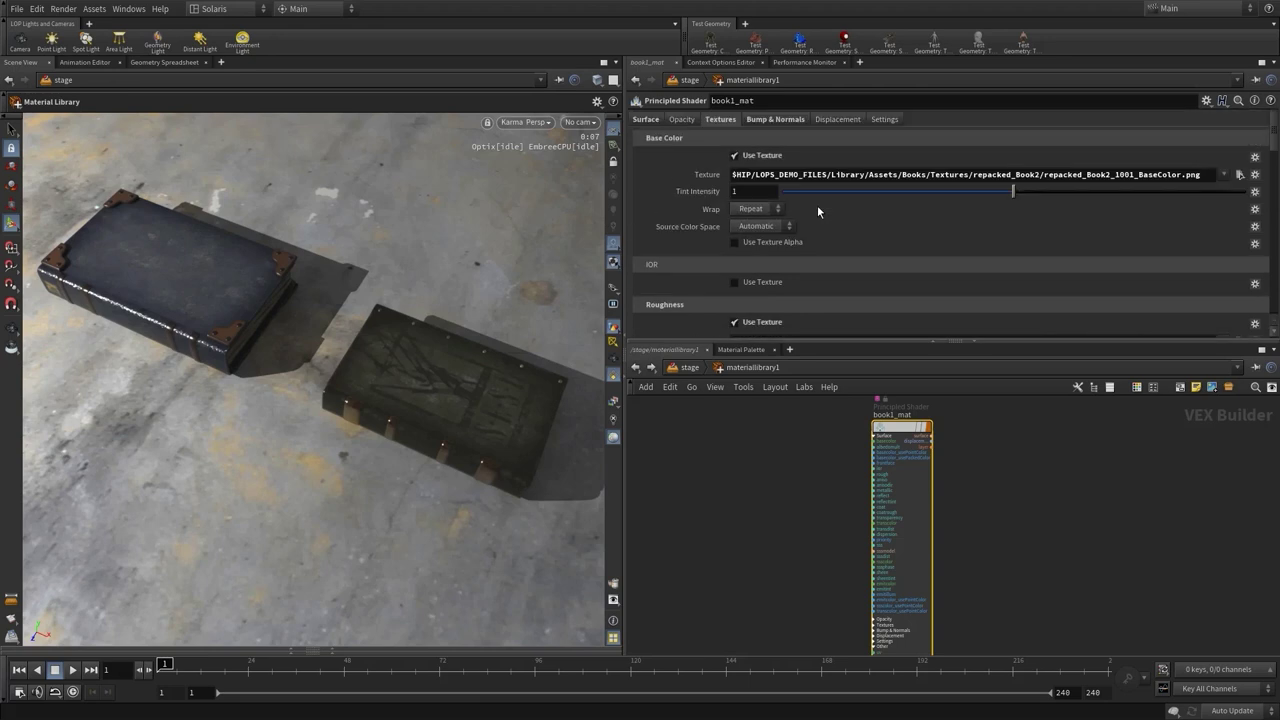
click(769, 119)
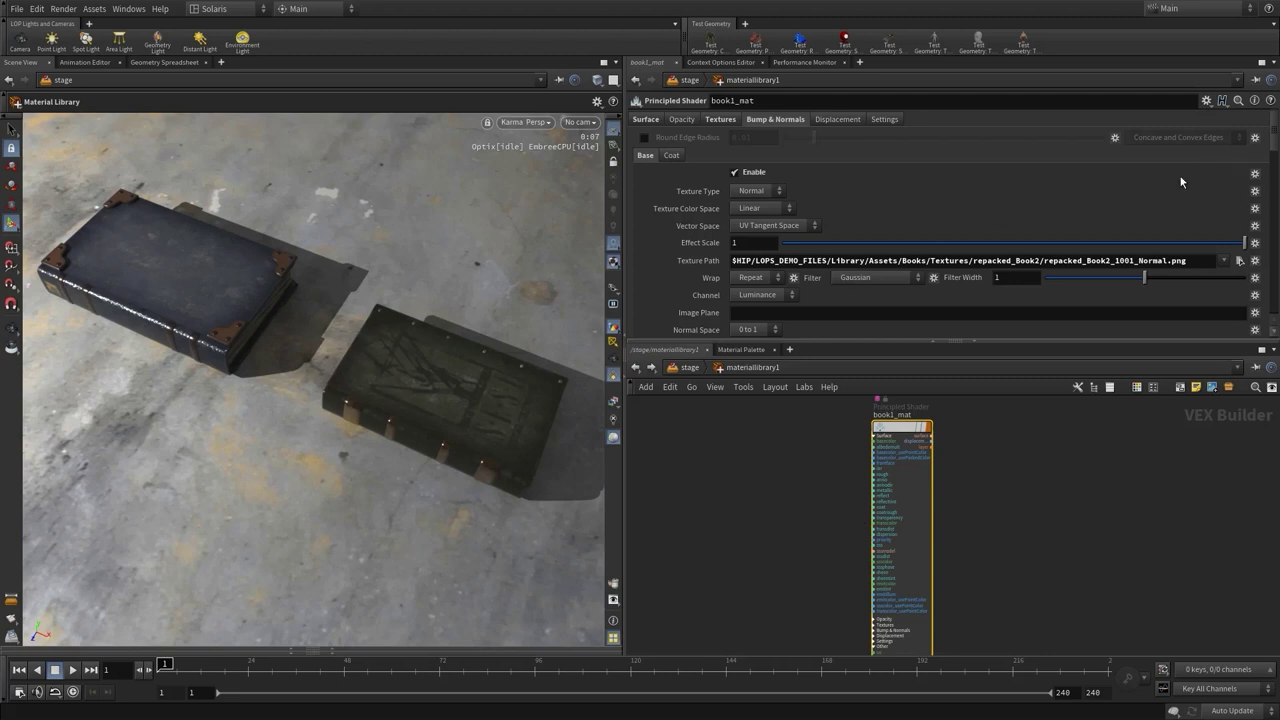
click(647, 121)
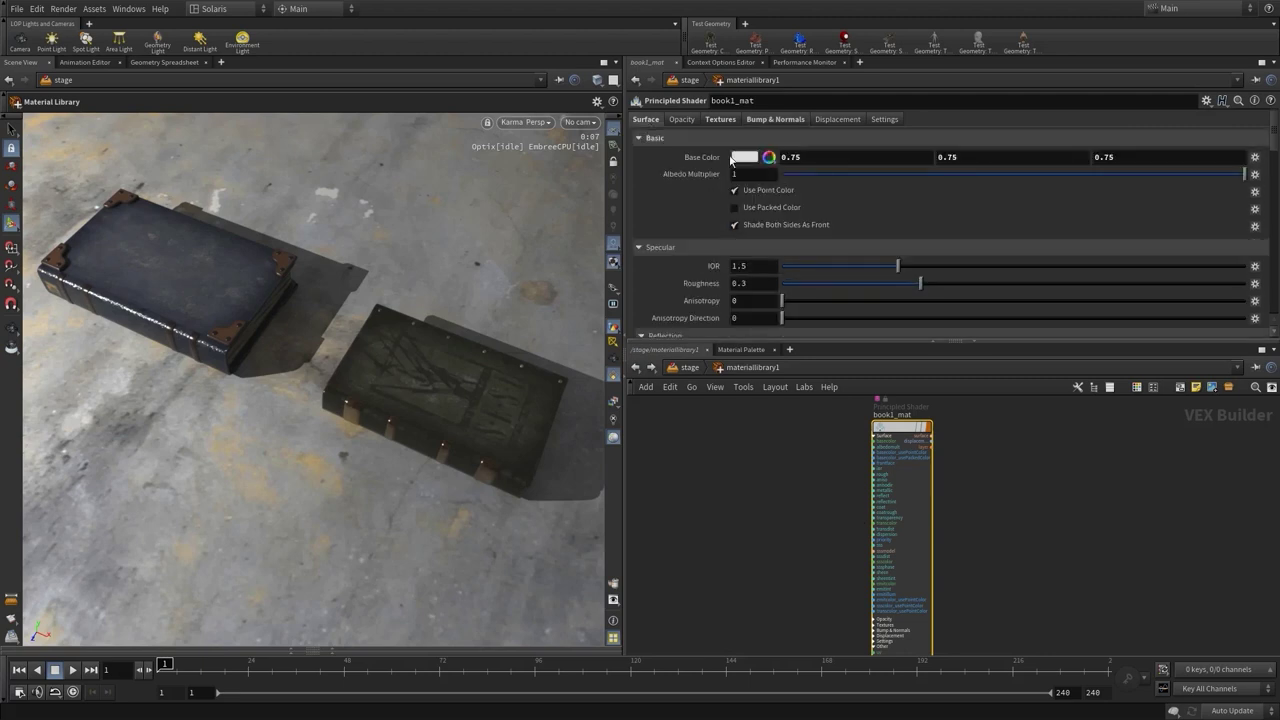
click(1255, 159)
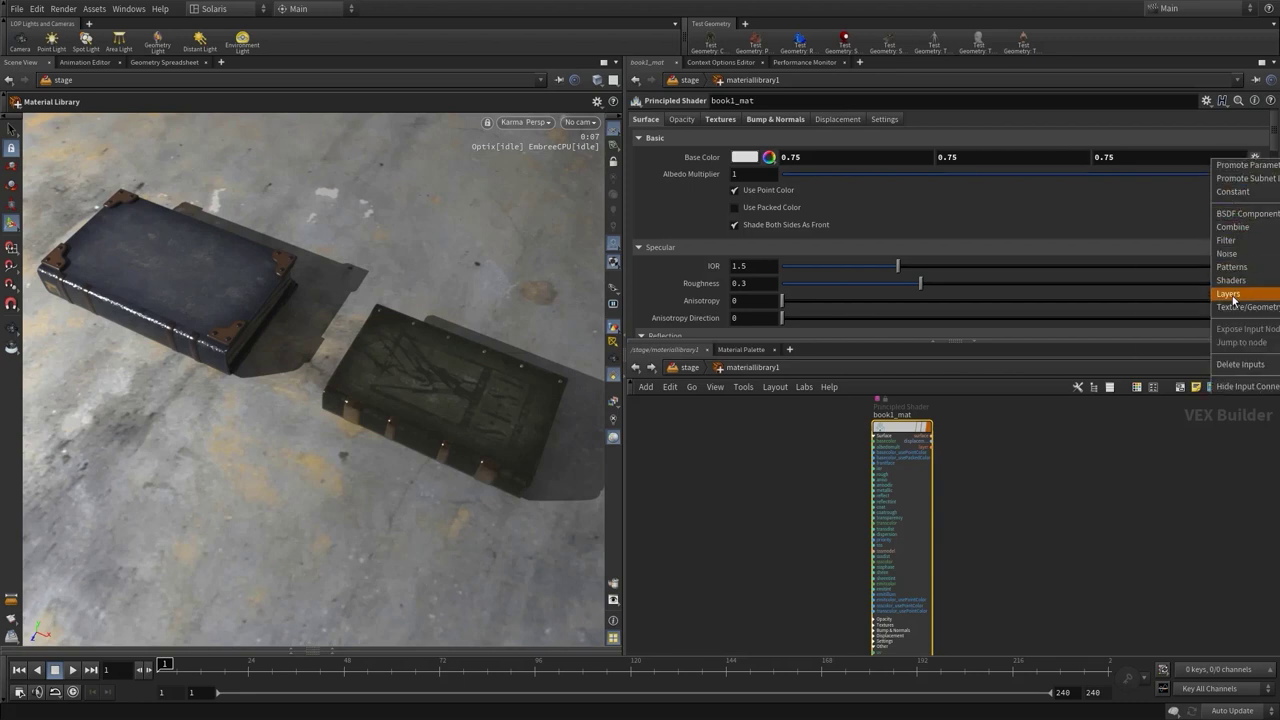
click(1169, 446)
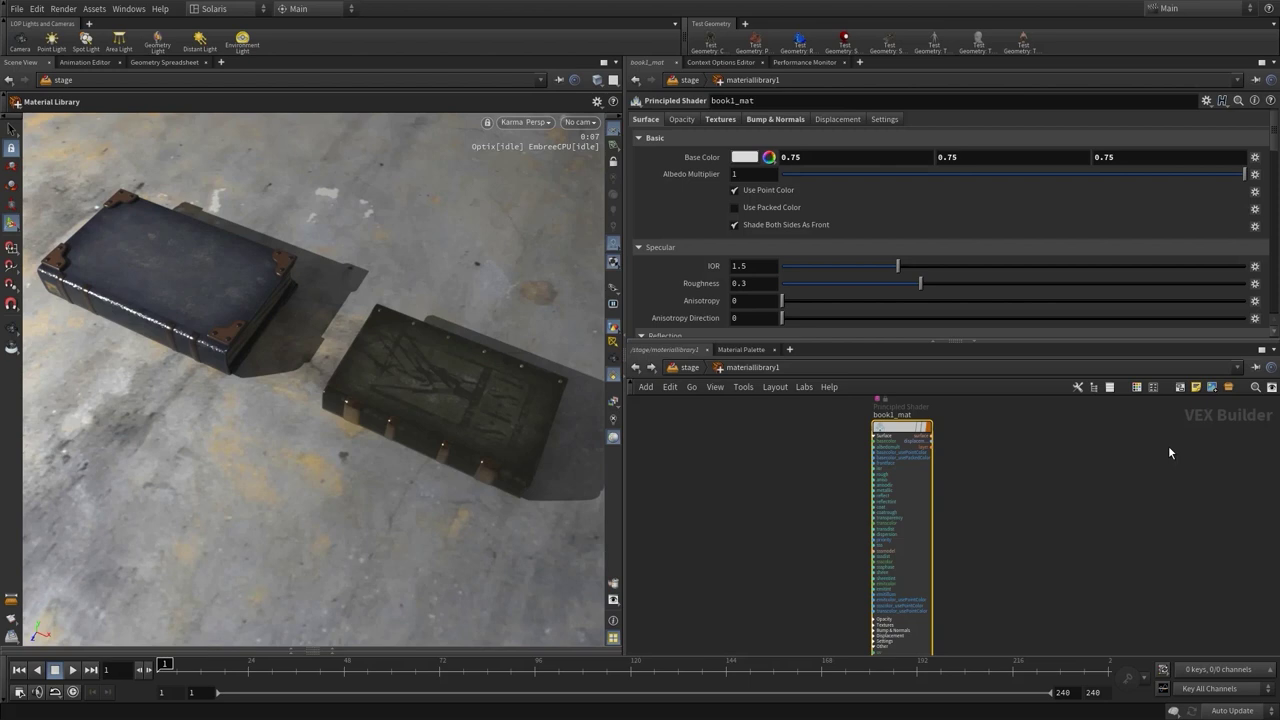
- Set the specular roughness of the book1_mat shader to 0.51
click(1049, 284)
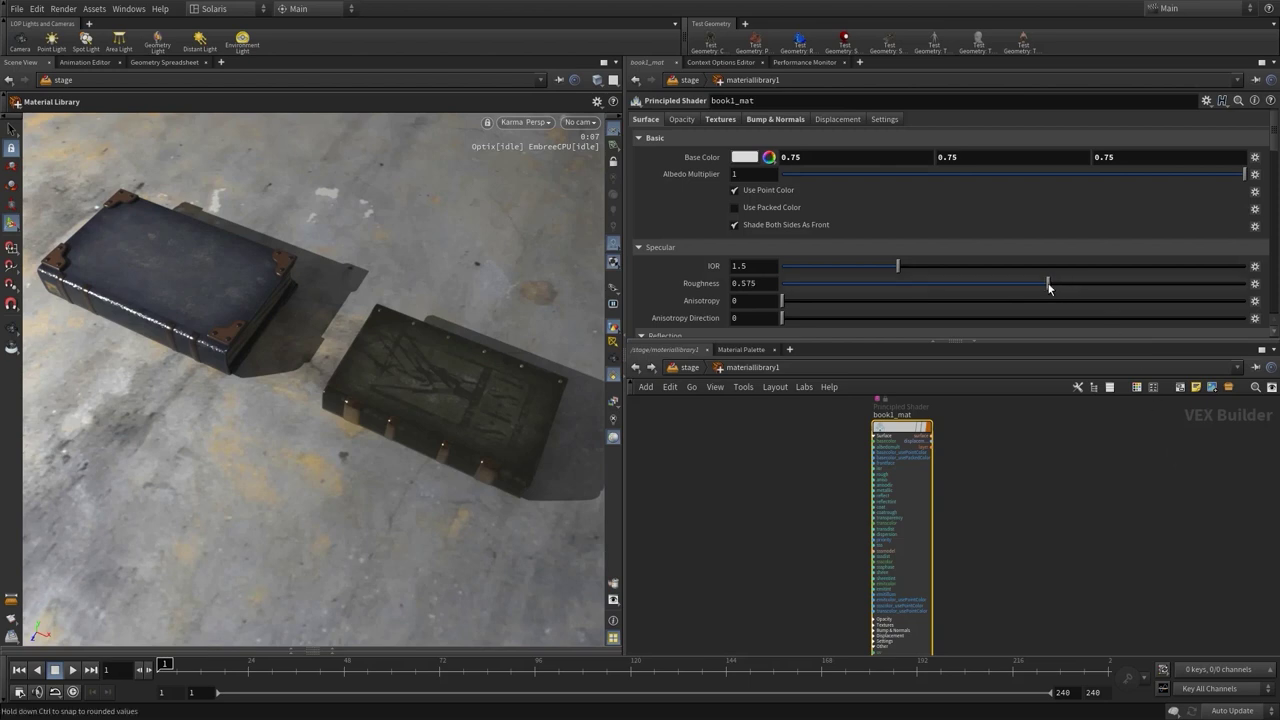
drag(1049, 287, 1018, 287)
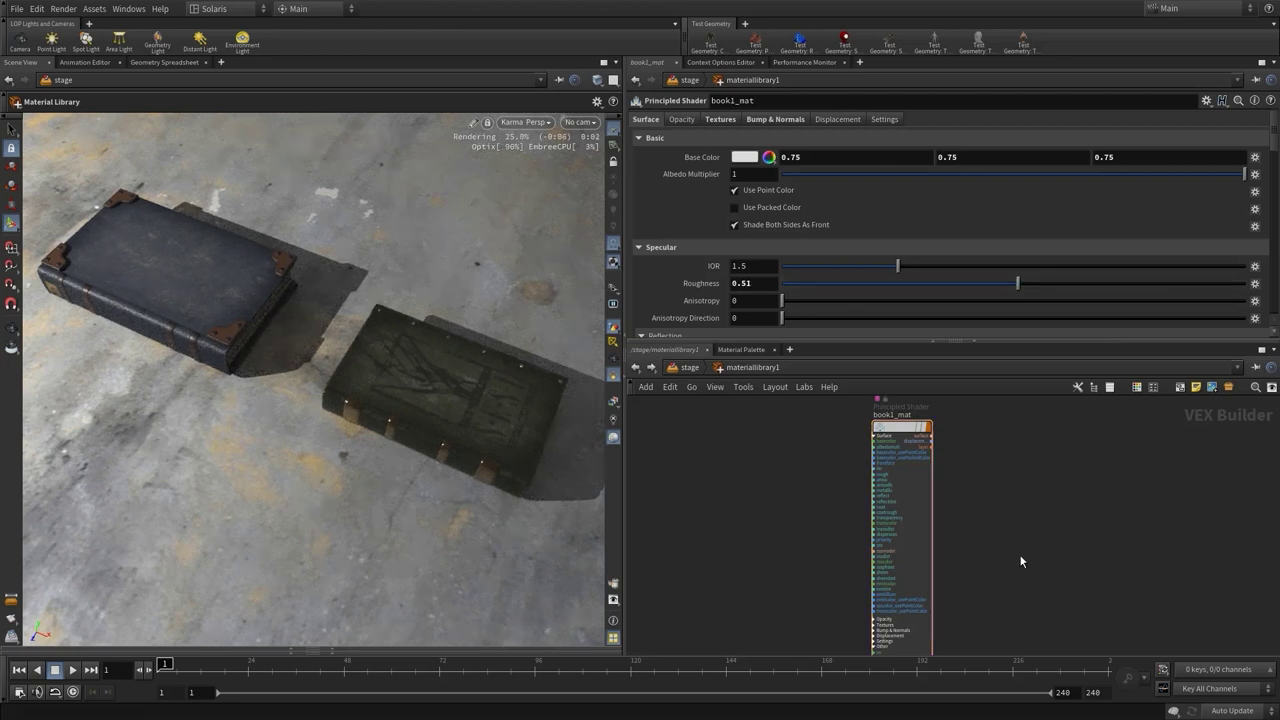
- Examine the MaterialX network of the second book, including the mtlxstandard_surface1 shader and the book2_mtx collect node
middle_drag(1001, 570, 1009, 316)
scroll(1054, 428, down, 5)
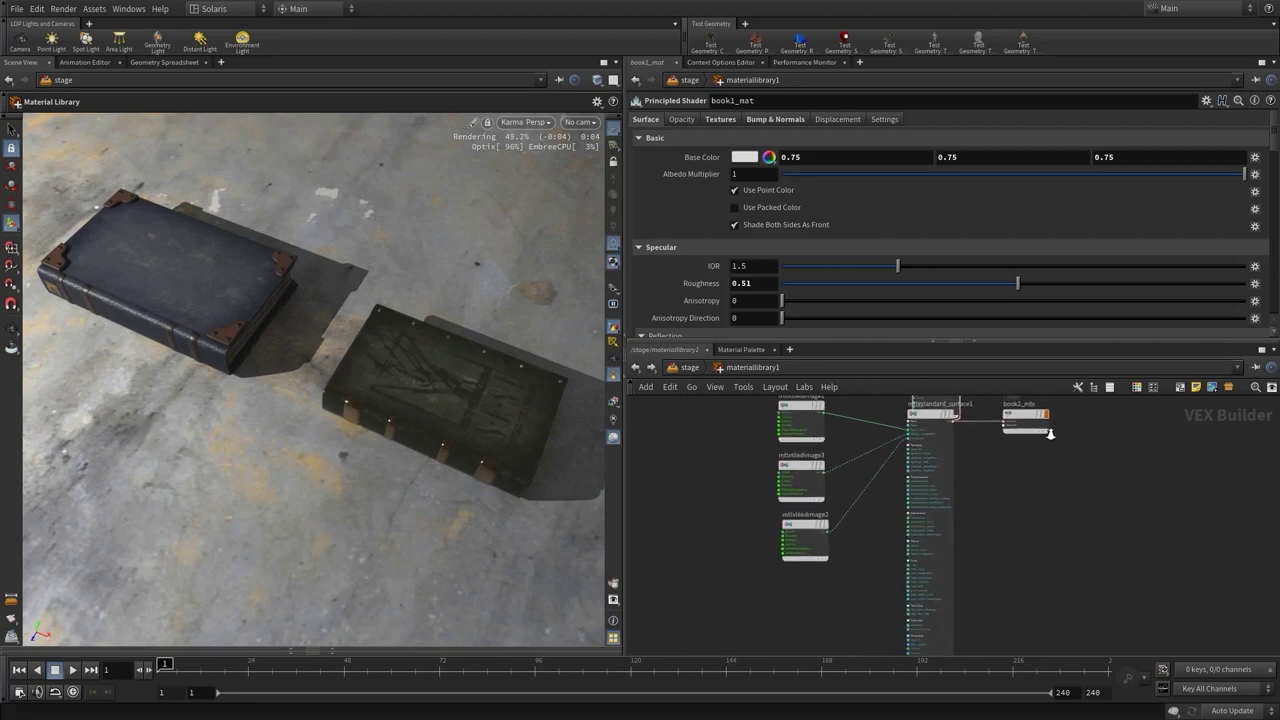
scroll(1054, 428, up, 2)
middle_drag(1054, 428, 1046, 651)
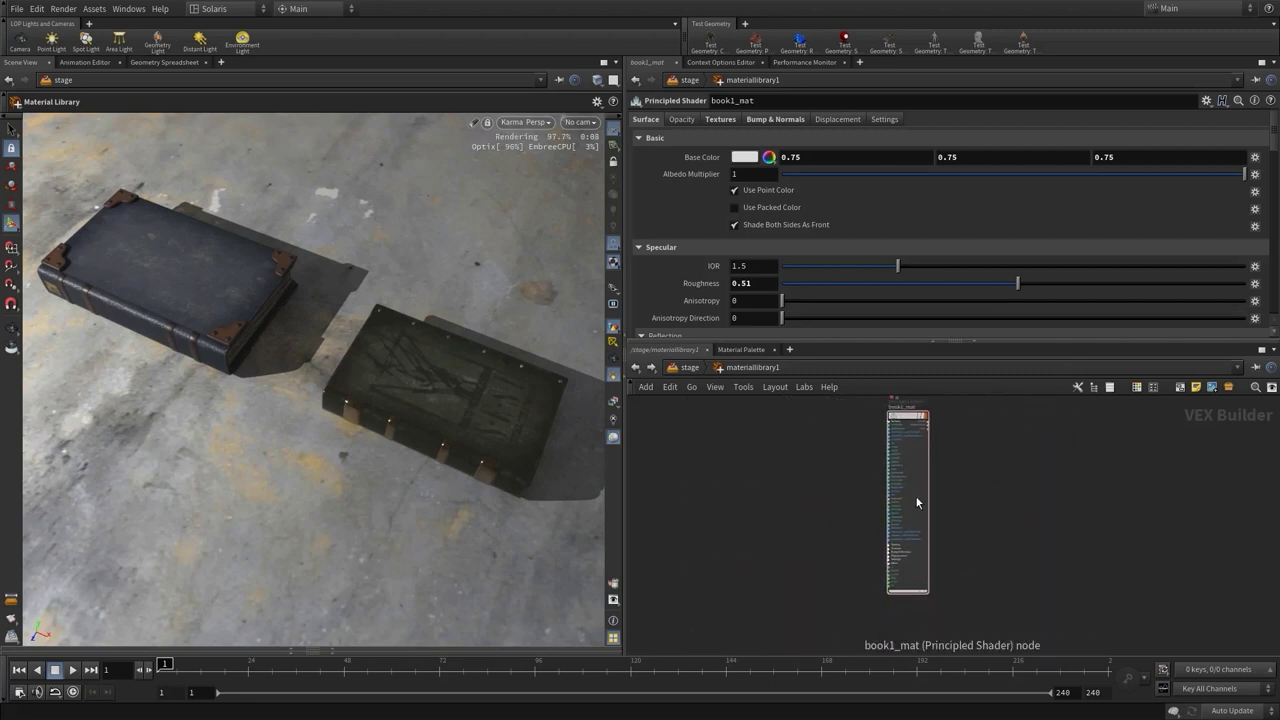
scroll(951, 583, up, 3)
key(h)
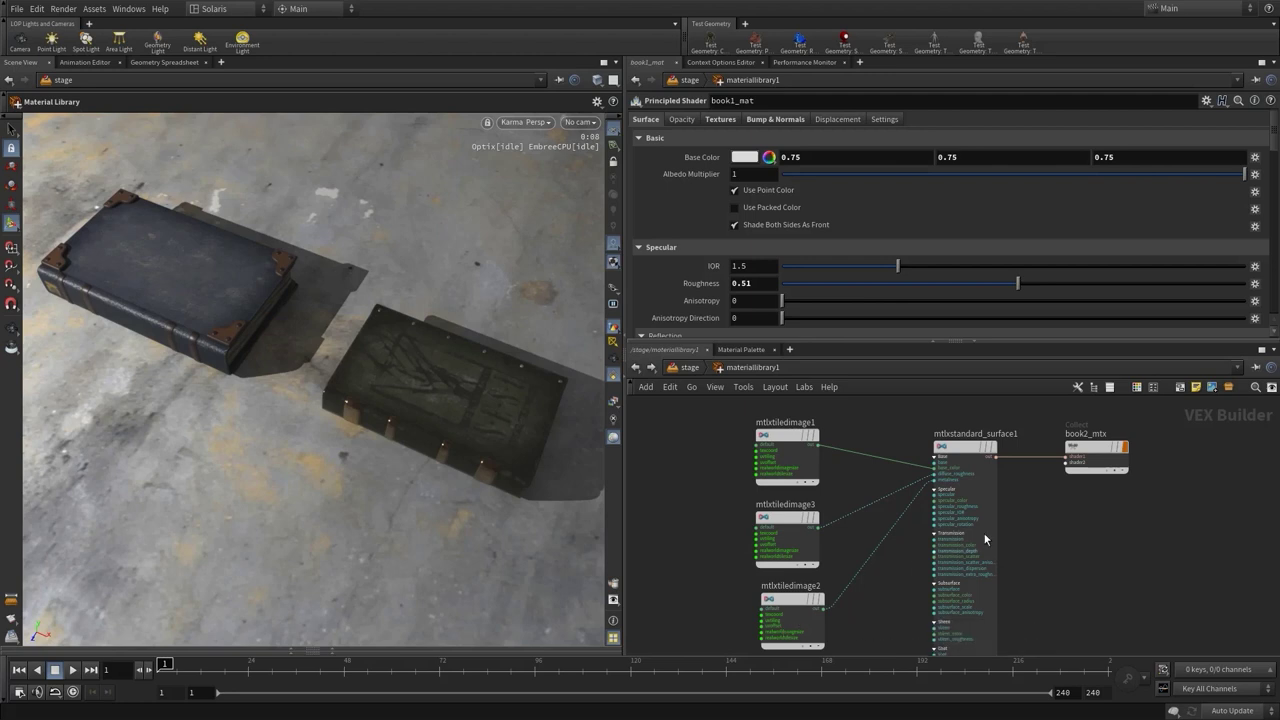
click(965, 446)
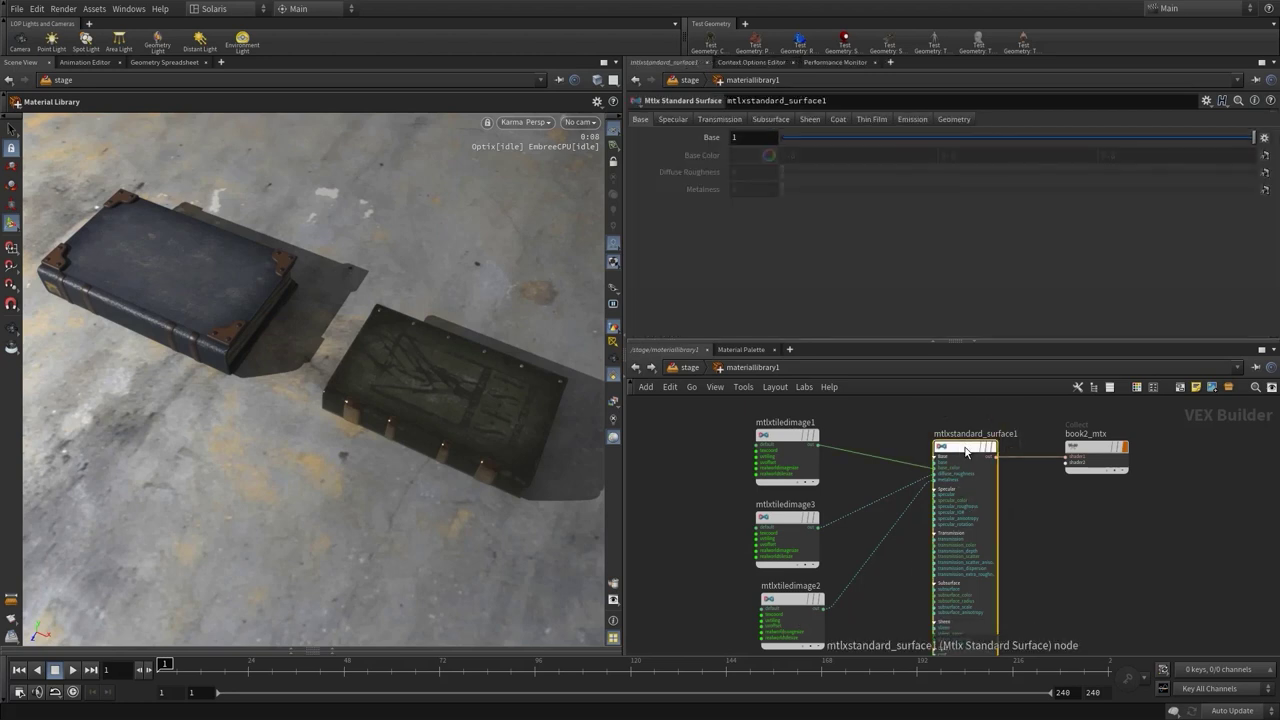
click(1100, 451)
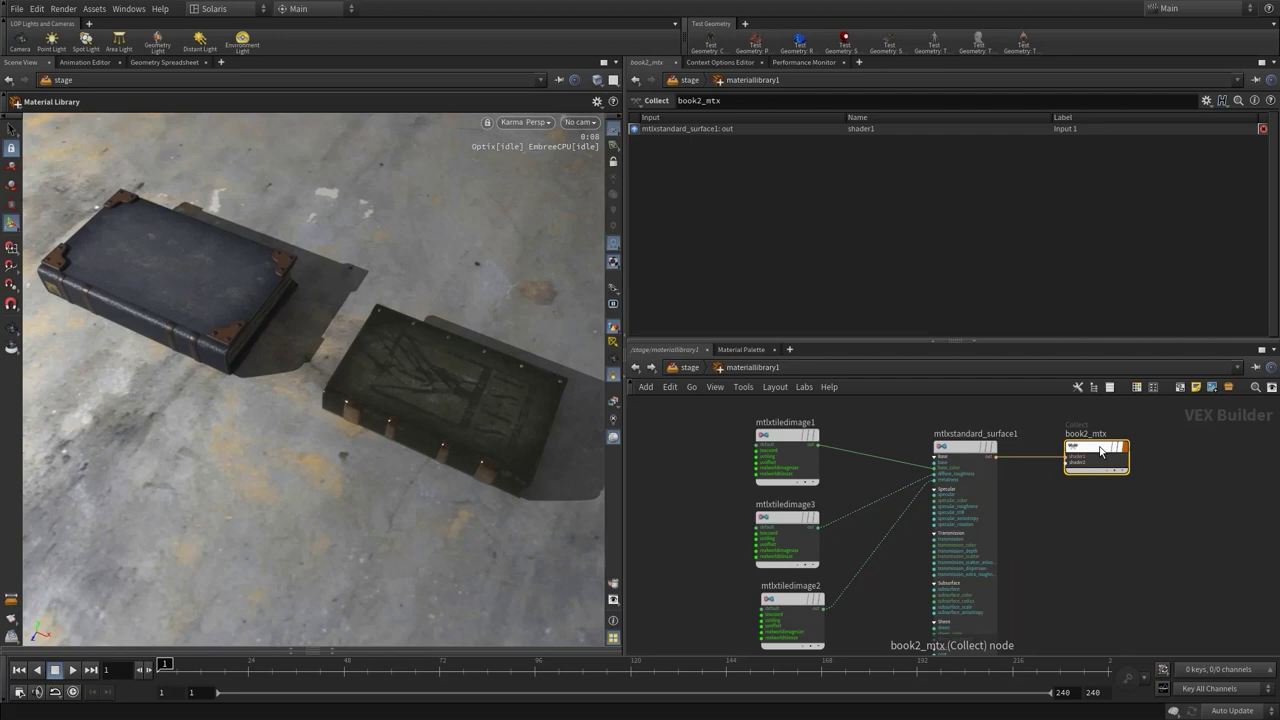
- Set the Specular Roughness of mtlxstandard_surface1 to 0.314
click(962, 447)
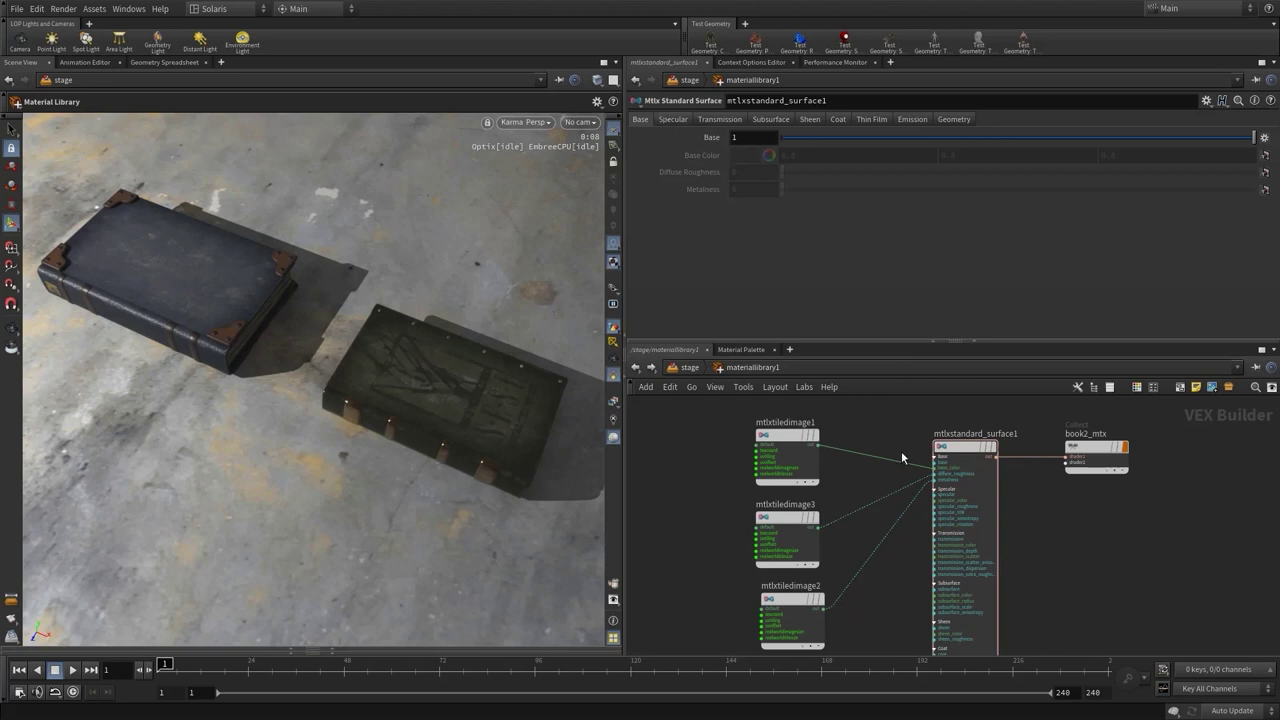
click(672, 120)
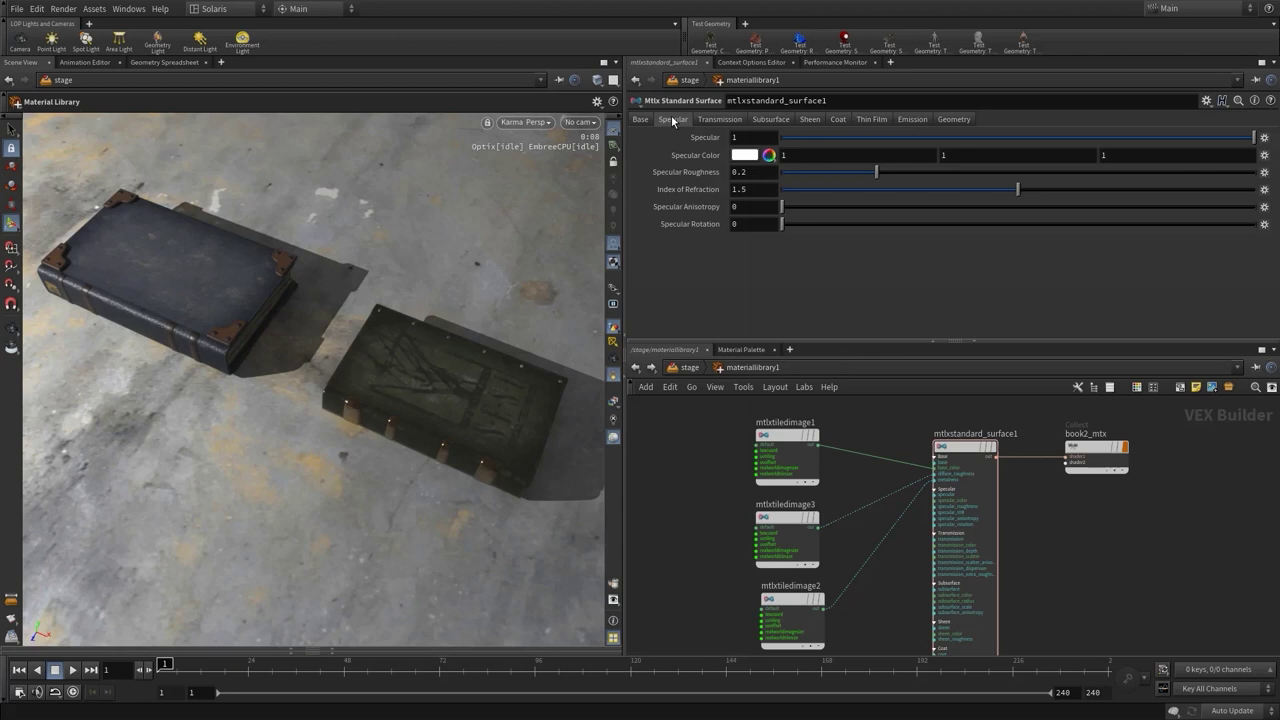
click(1009, 176)
drag(1009, 176, 930, 183)
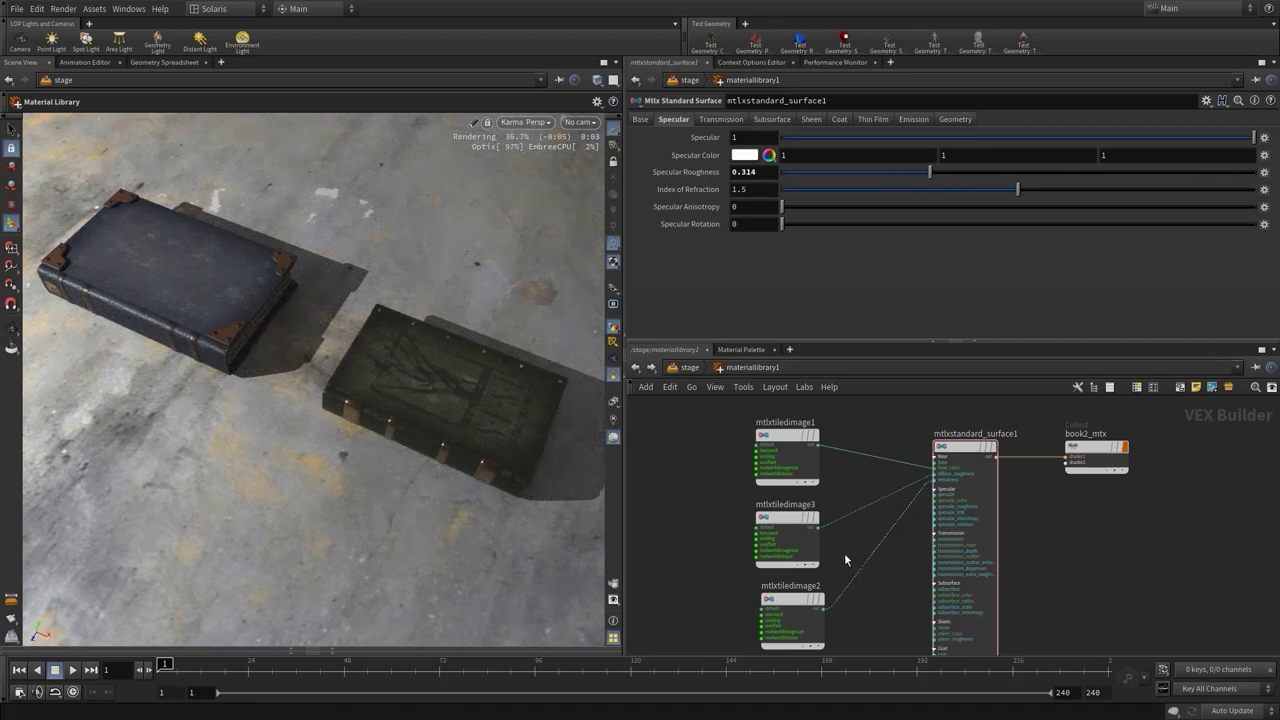
- Connect mtlxtiledimage3 to the specular_roughness input of mtlxstandard_surface1 and cut its wire to diffuse_roughness
click(806, 542)
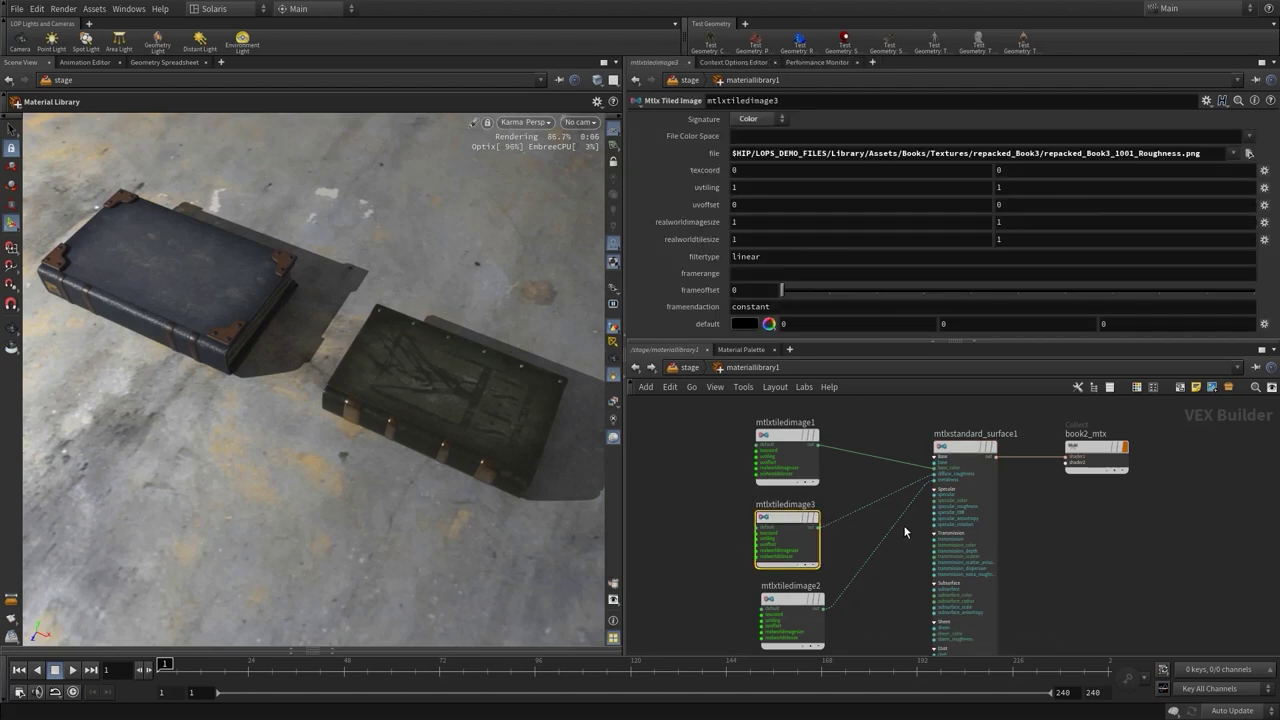
click(818, 525)
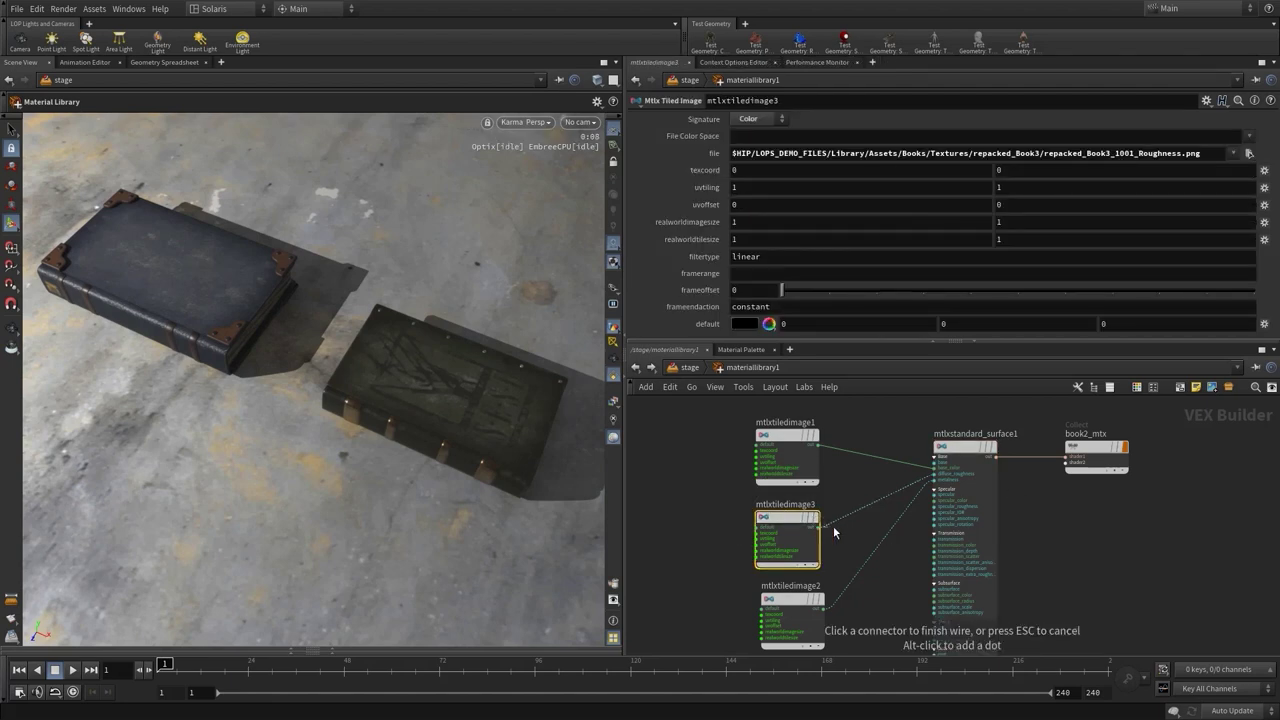
click(934, 507)
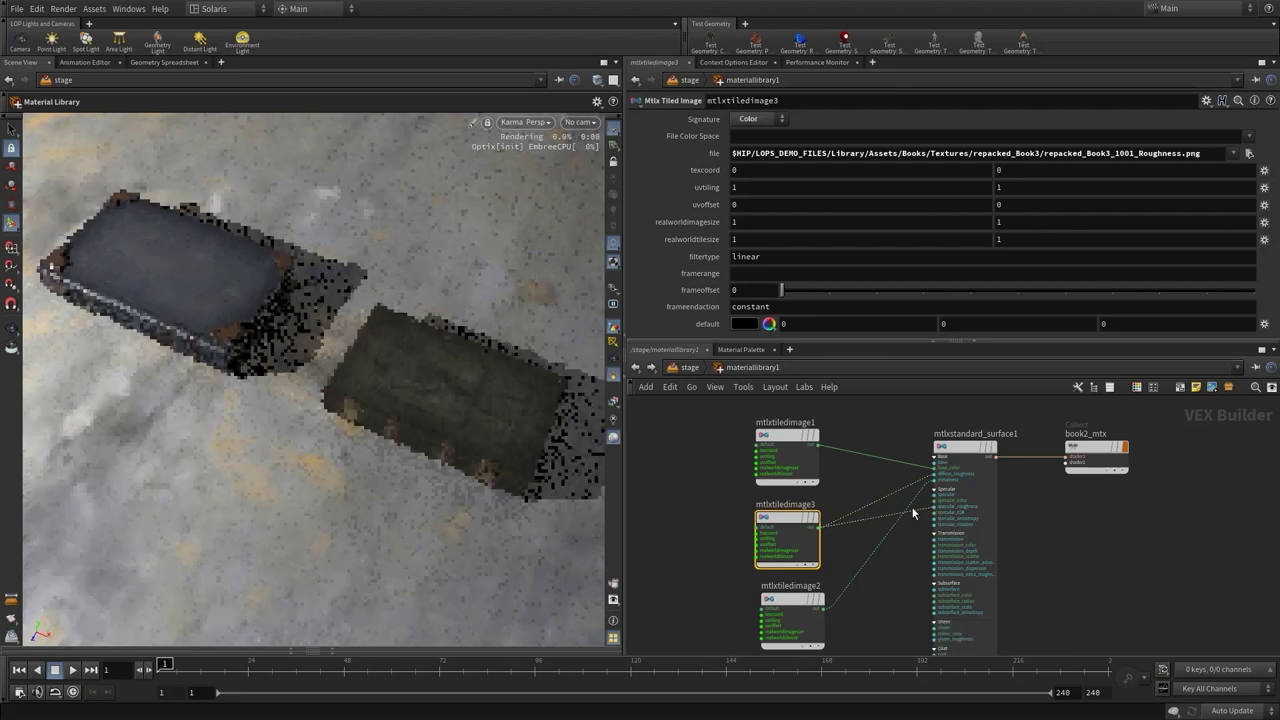
key(y)
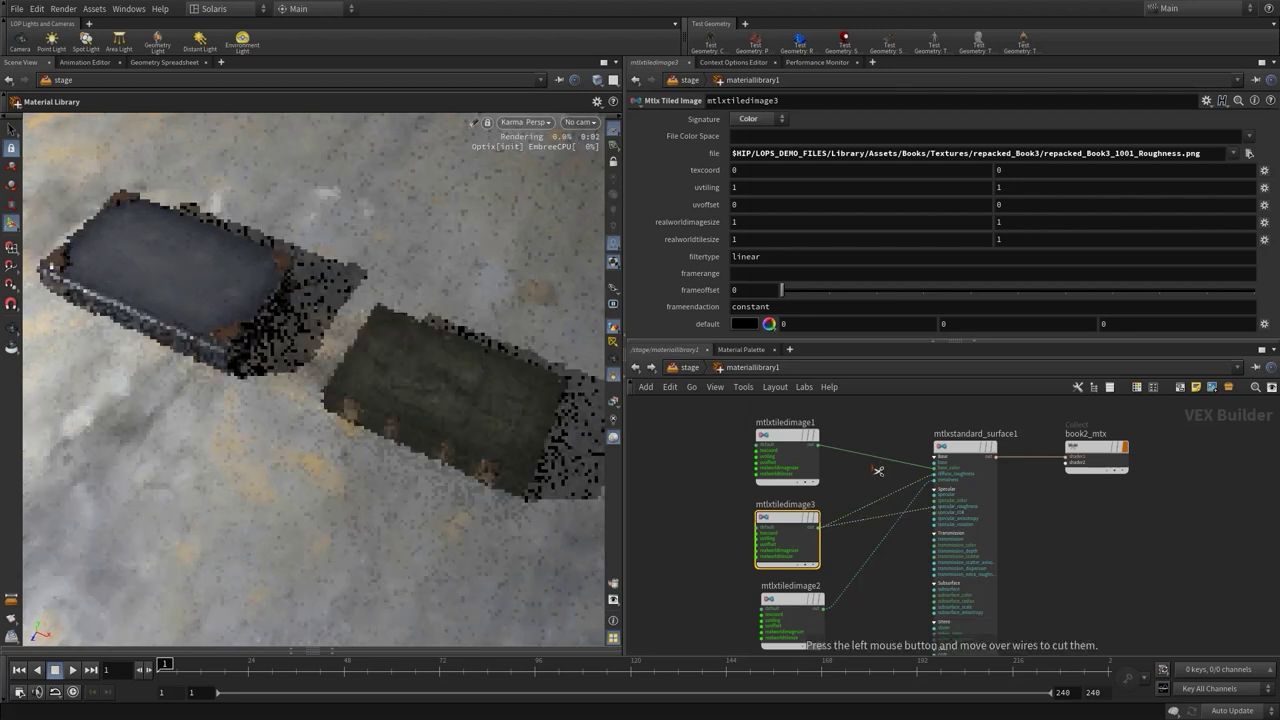
drag(877, 472, 900, 500)
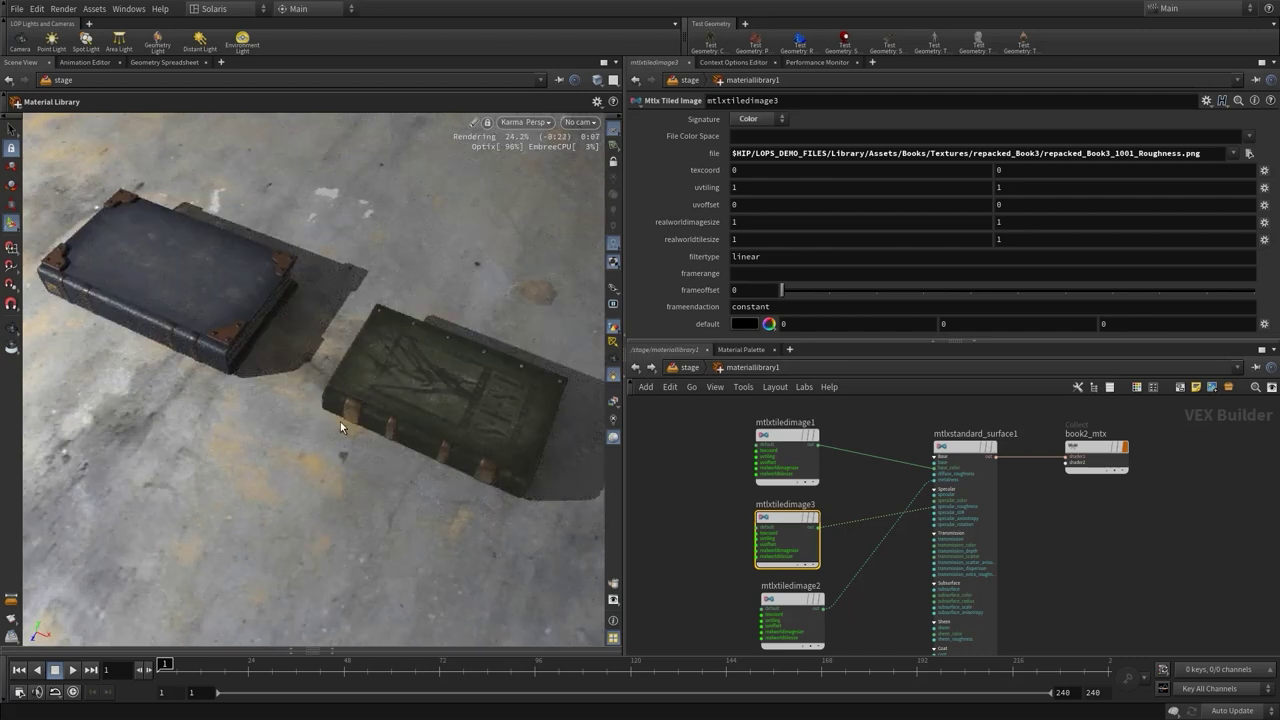
key(Escape)
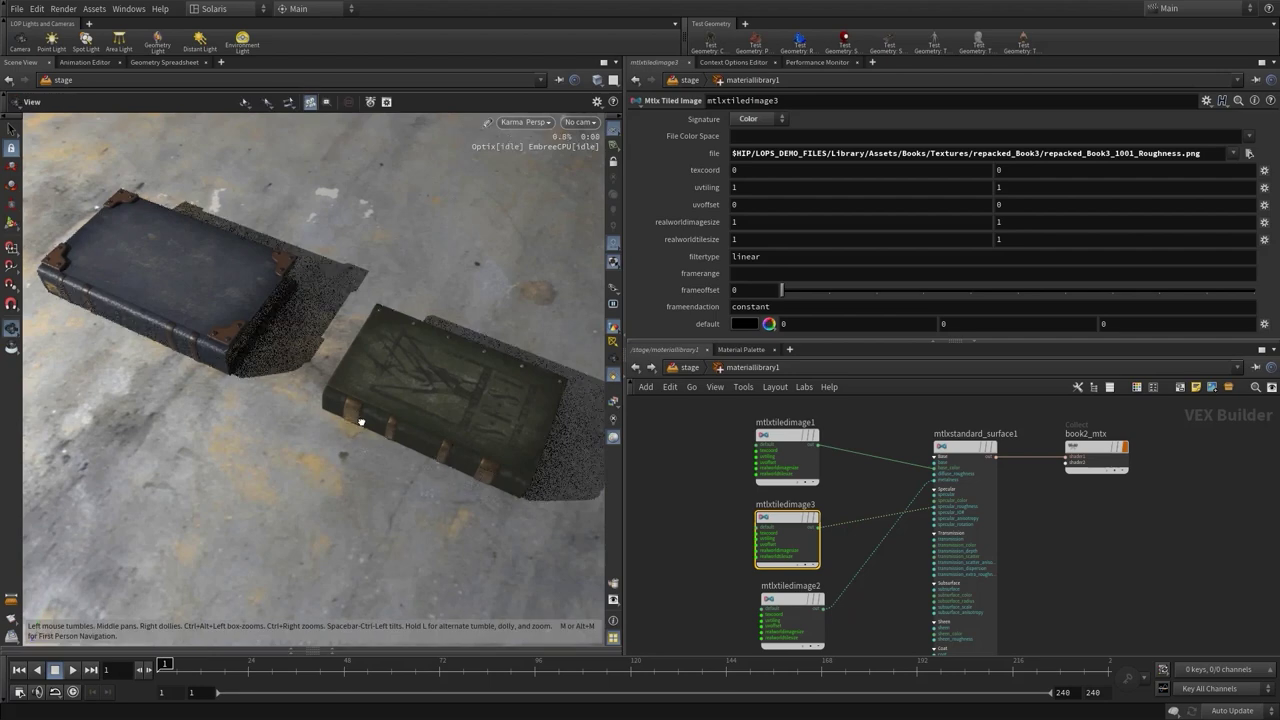
drag(356, 427, 377, 470)
key(Return)
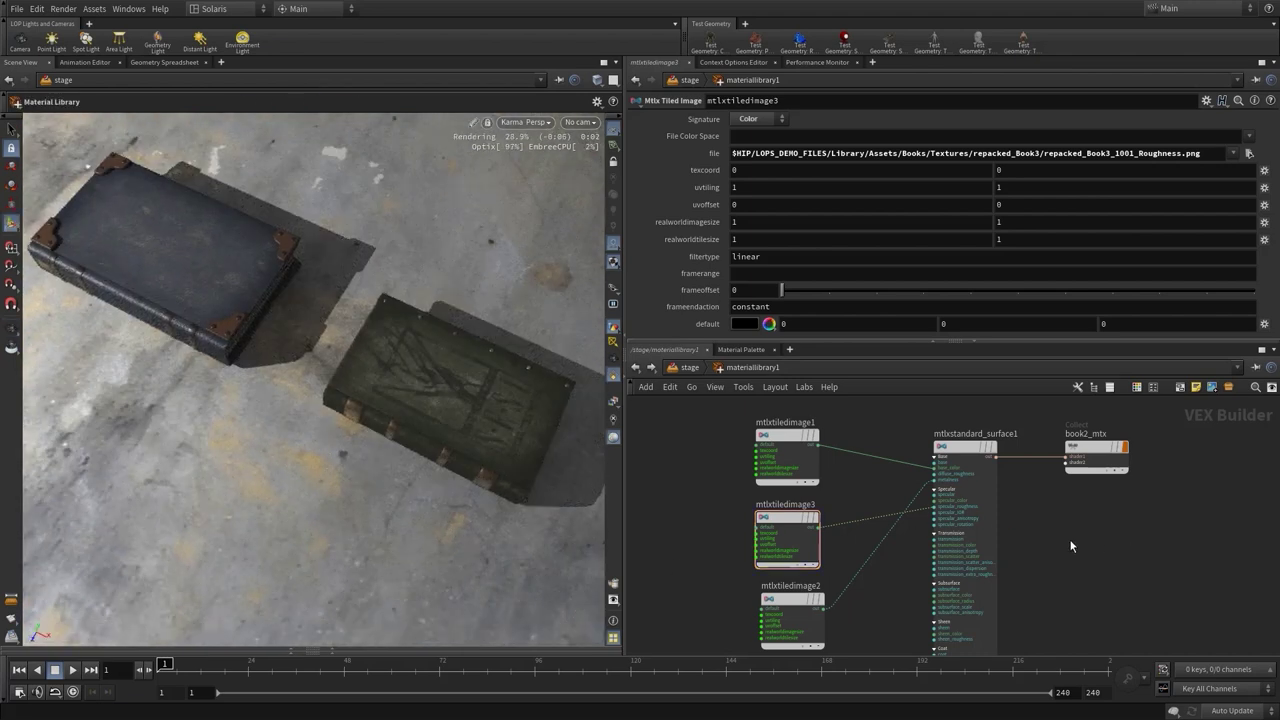
- Look through the MaterialX nodes available for the material library network, filtering the node list by "mtlx"
scroll(1075, 515, down, 2)
middle_drag(1073, 512, 1050, 615)
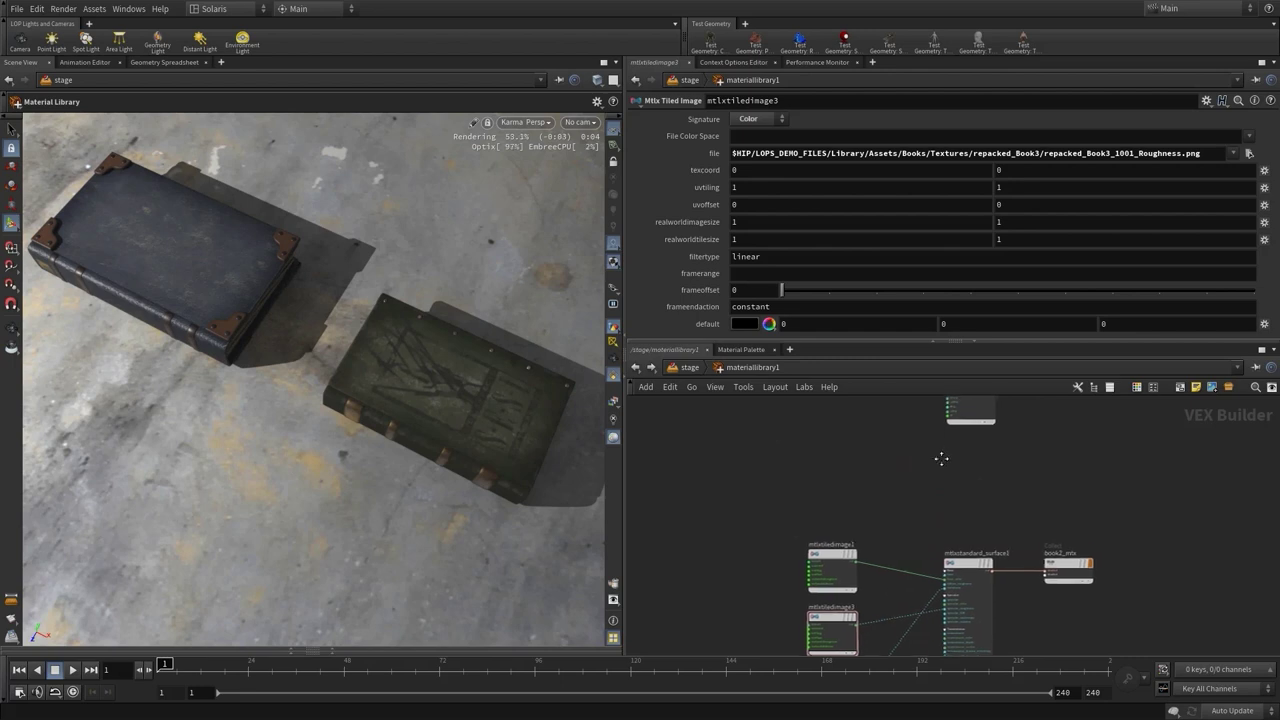
key(Tab)
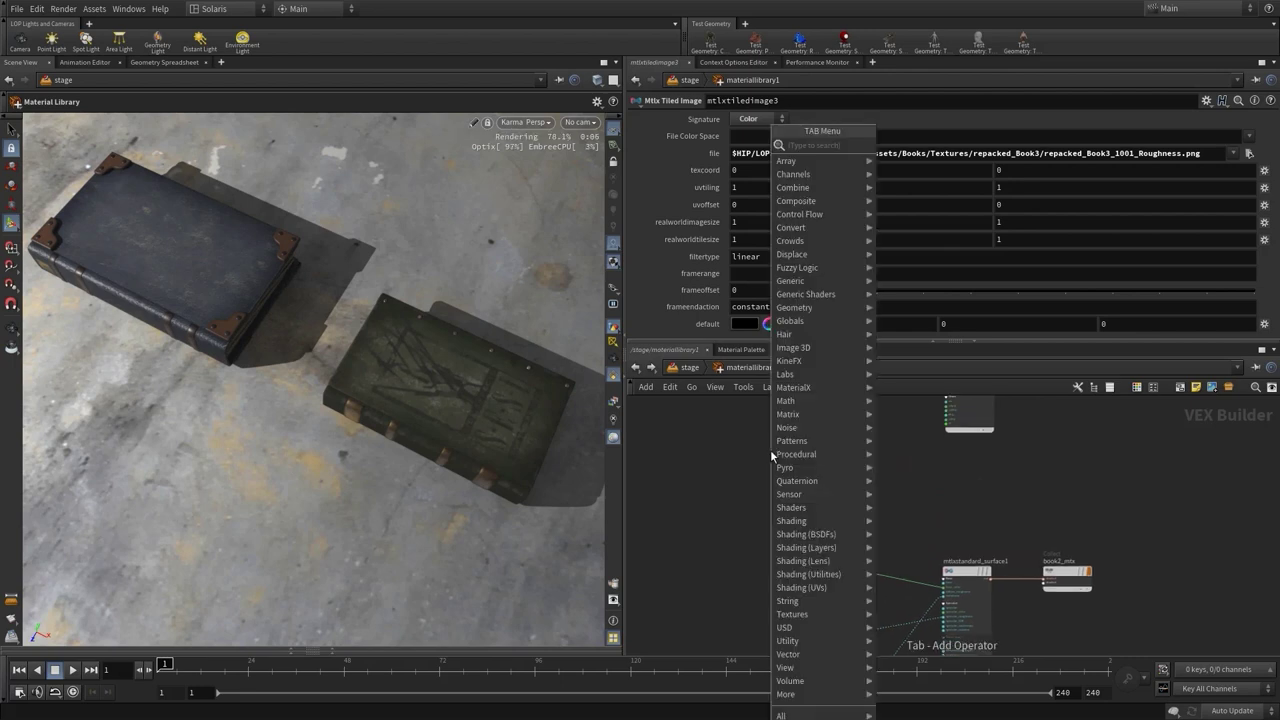
mouse_move(812, 390)
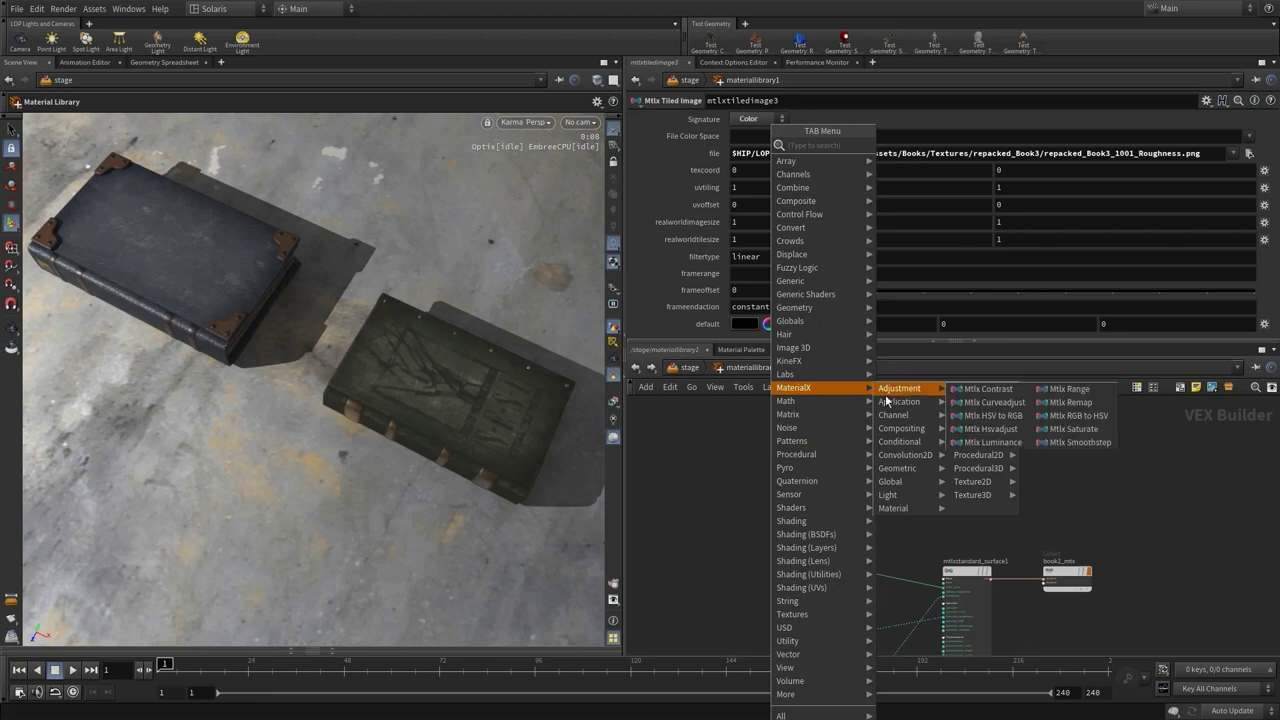
mouse_move(885, 405)
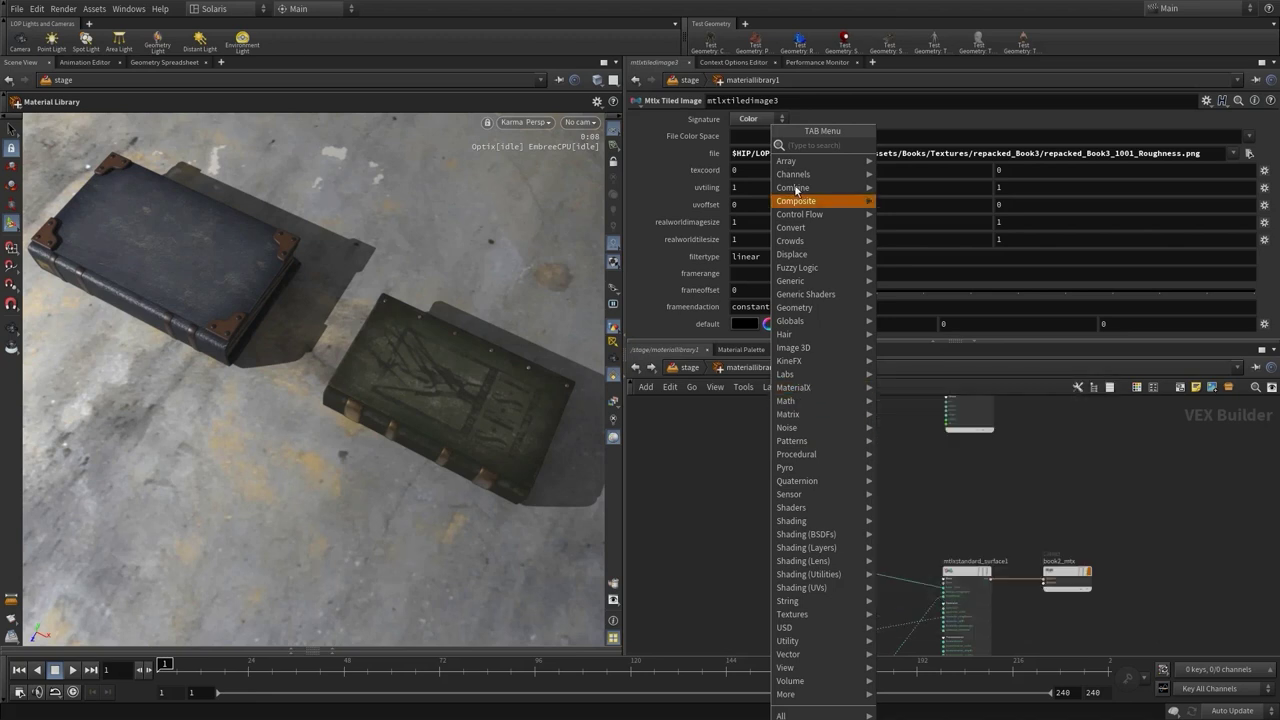
text(mt)
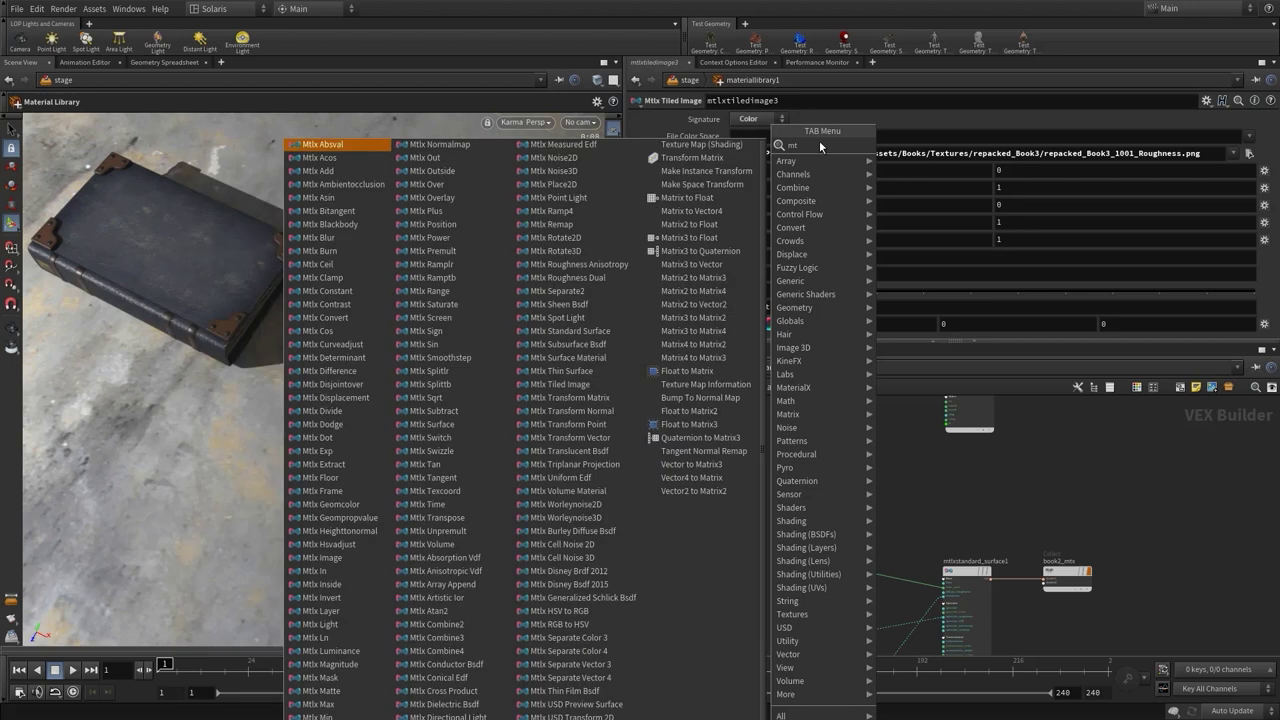
text(lx)
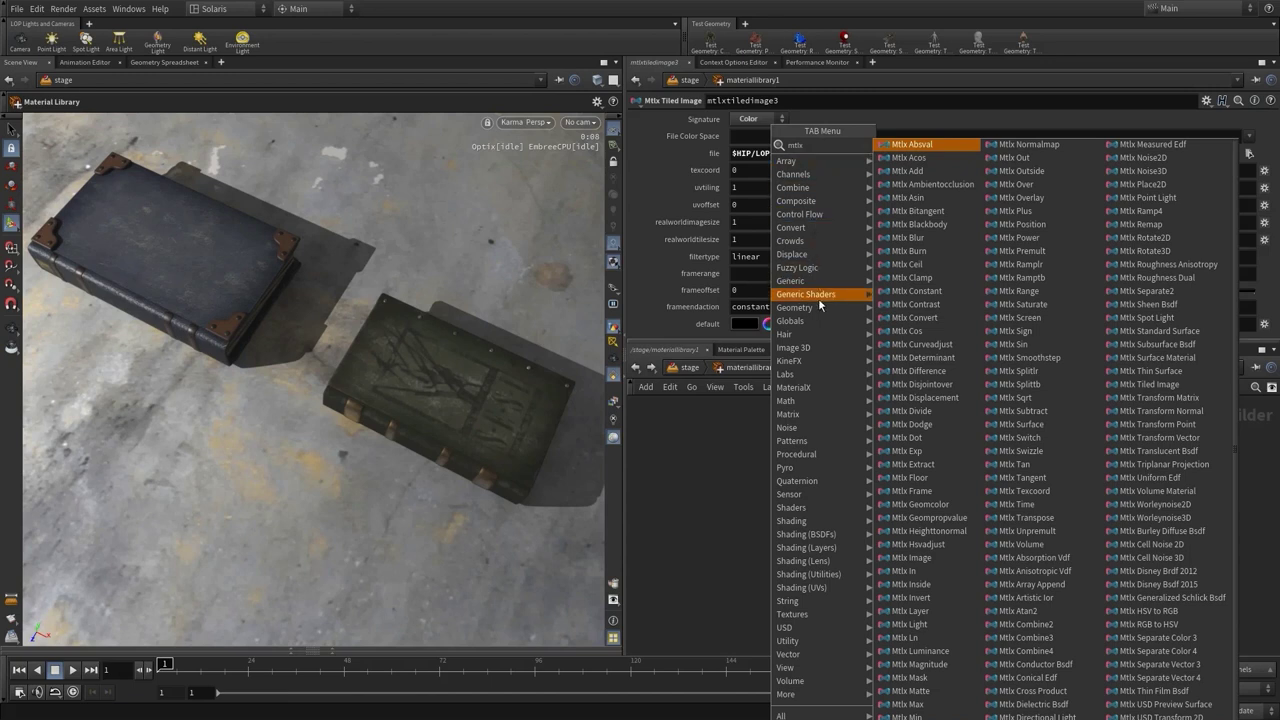
mouse_move(820, 297)
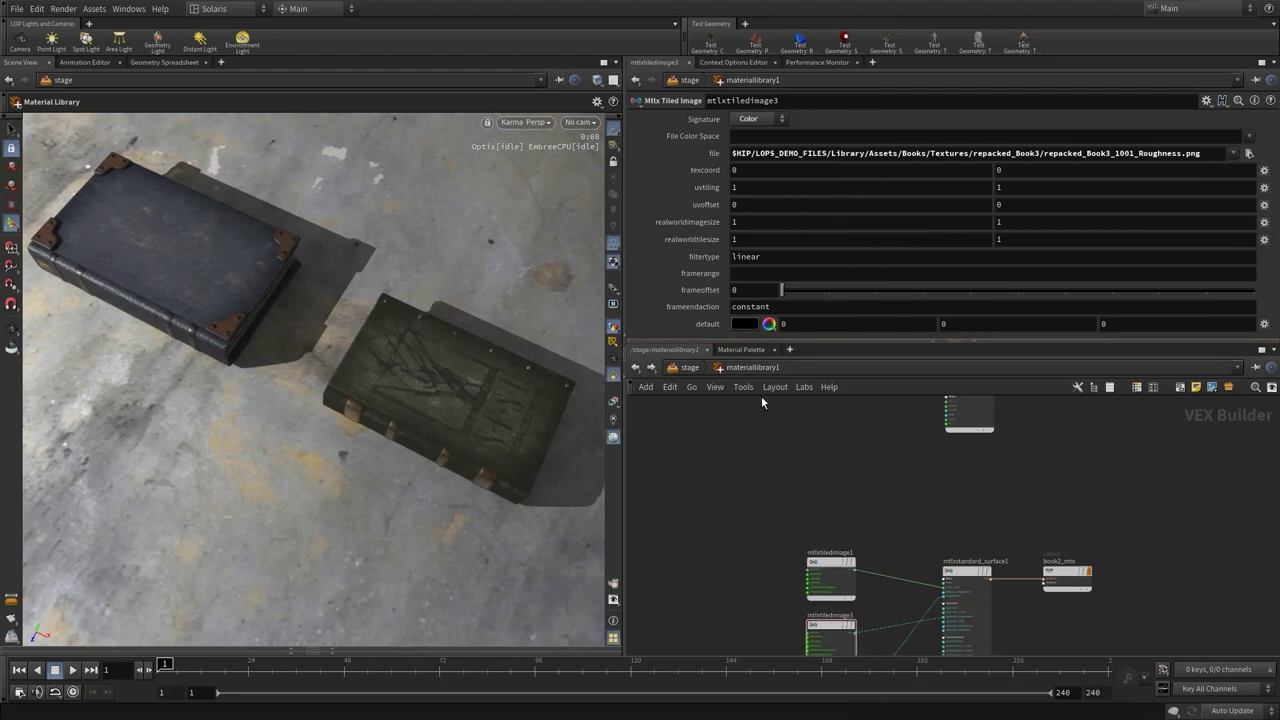
- Add the Iron gallery material from the Material Palette to /stage/materiallibrary1
click(752, 351)
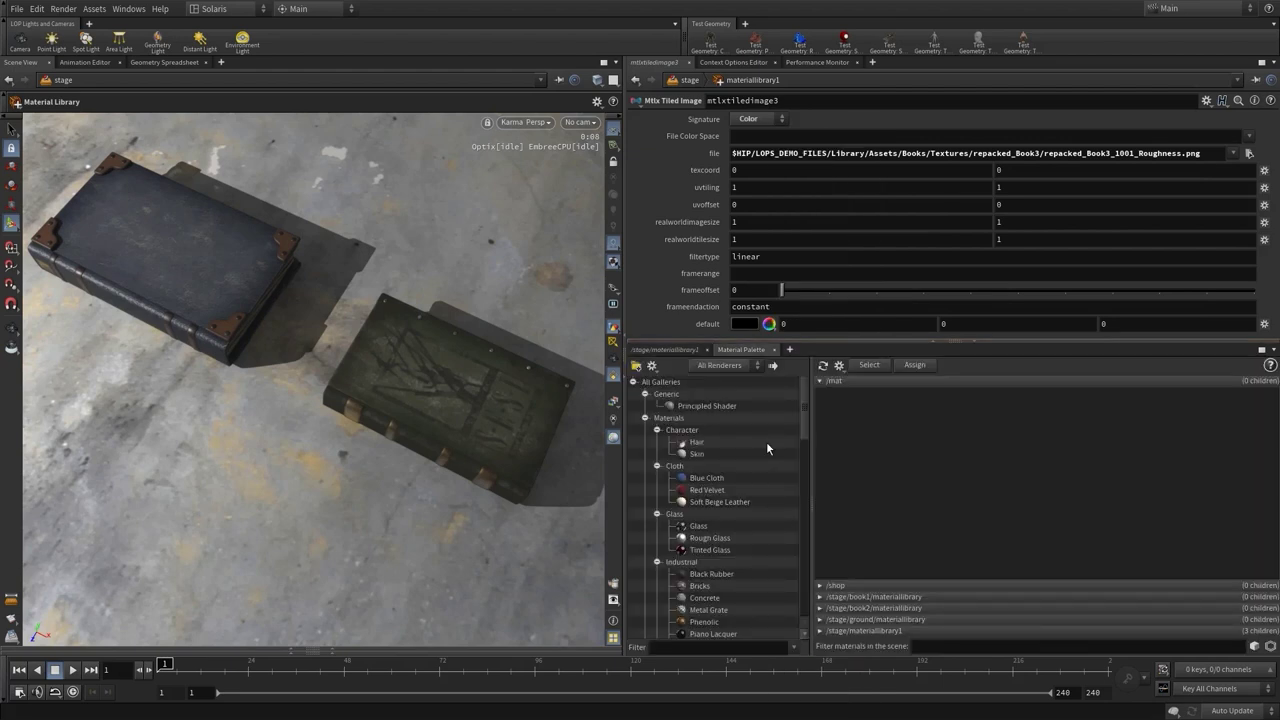
scroll(766, 441, down, 10)
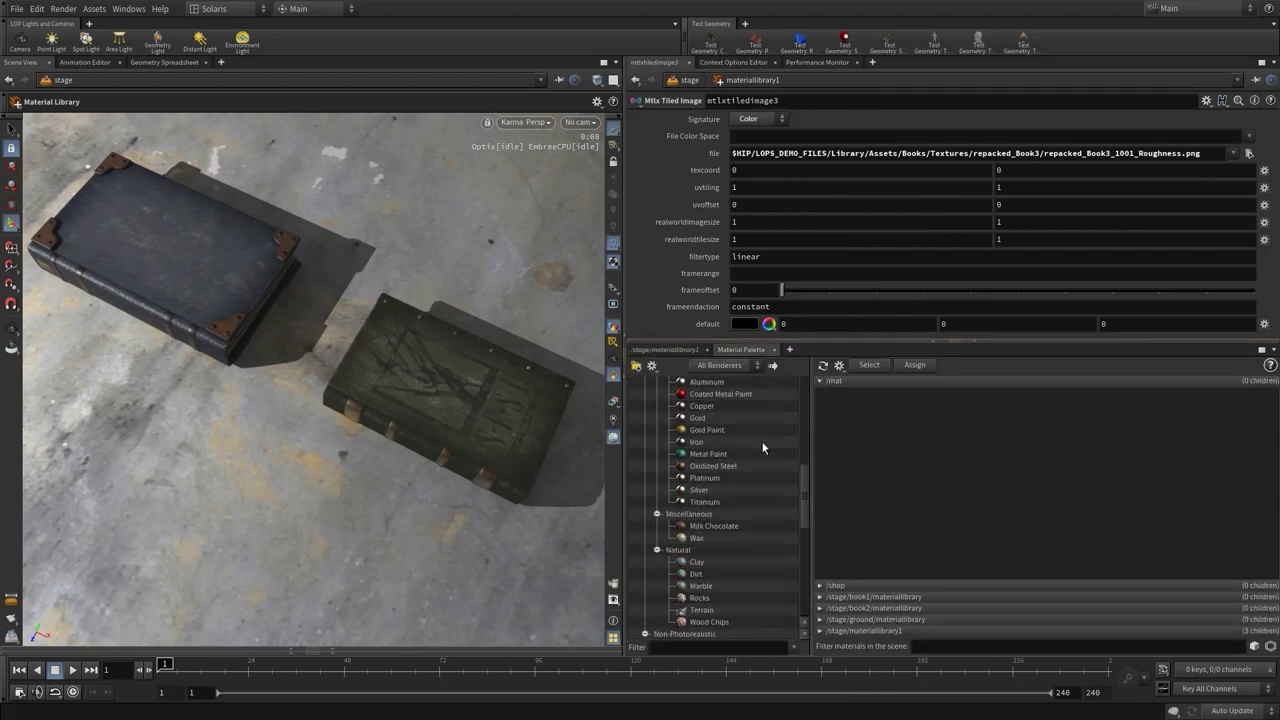
click(819, 631)
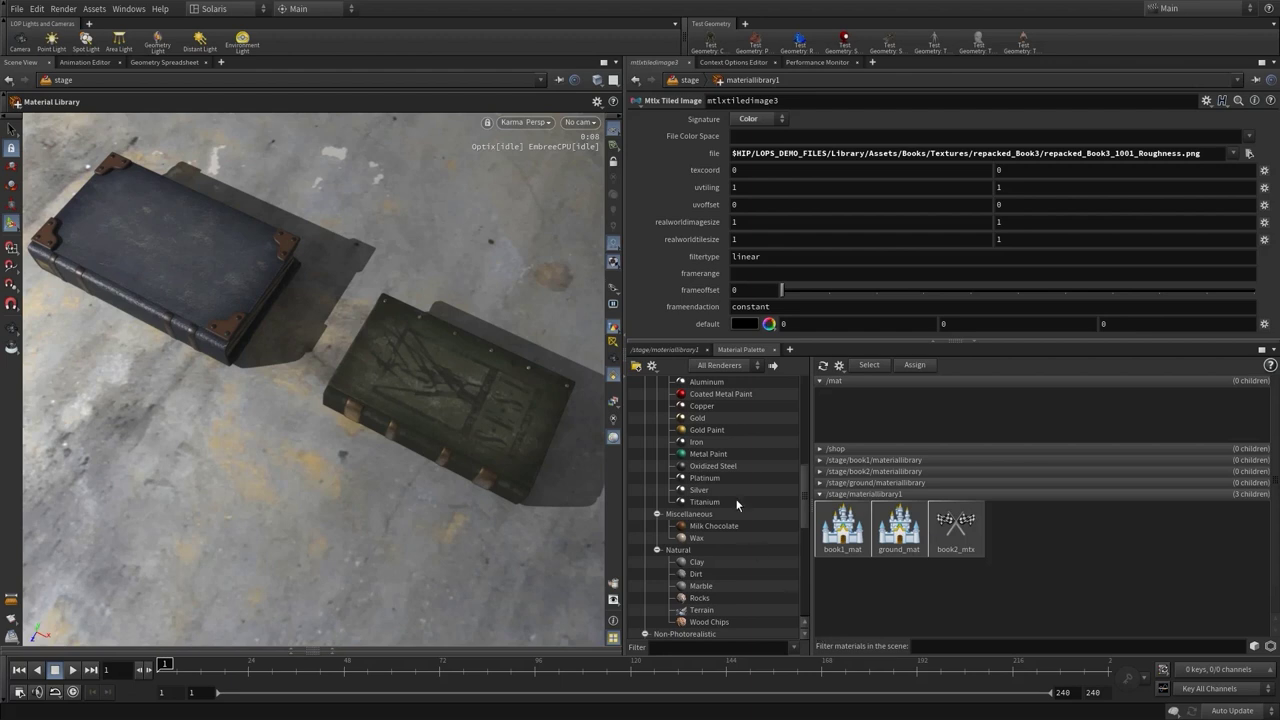
click(690, 443)
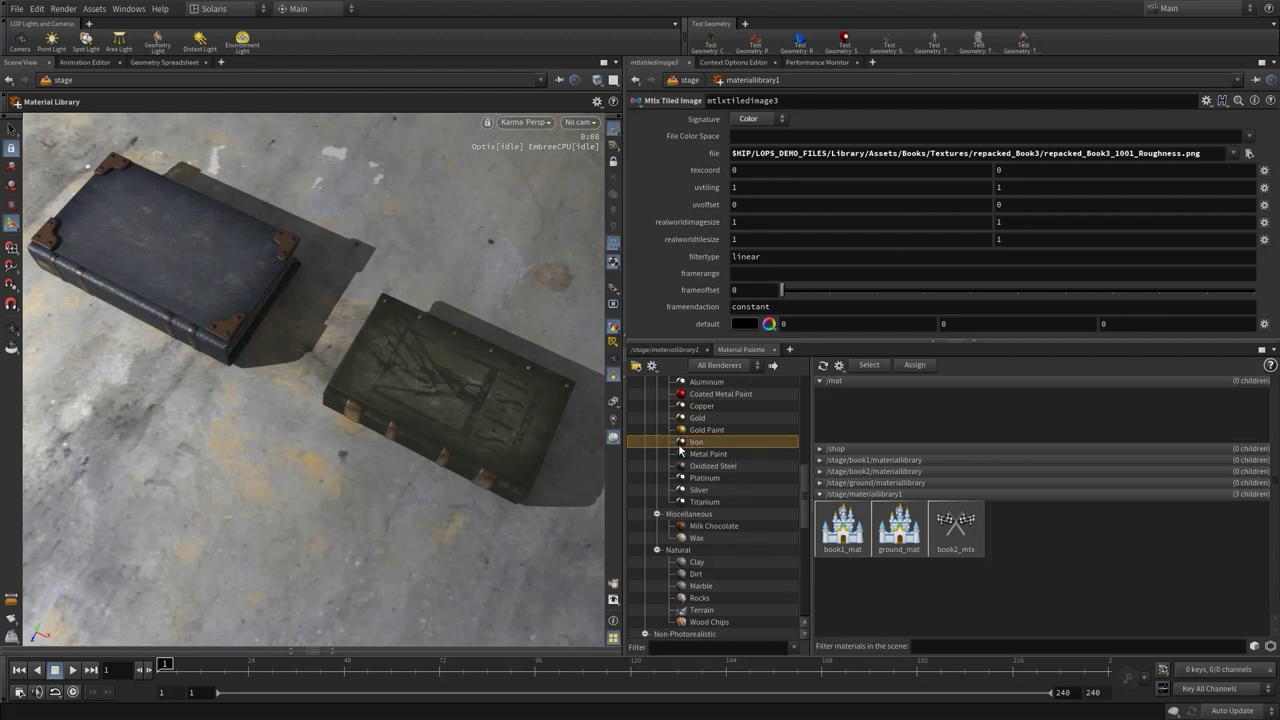
drag(690, 446, 1006, 546)
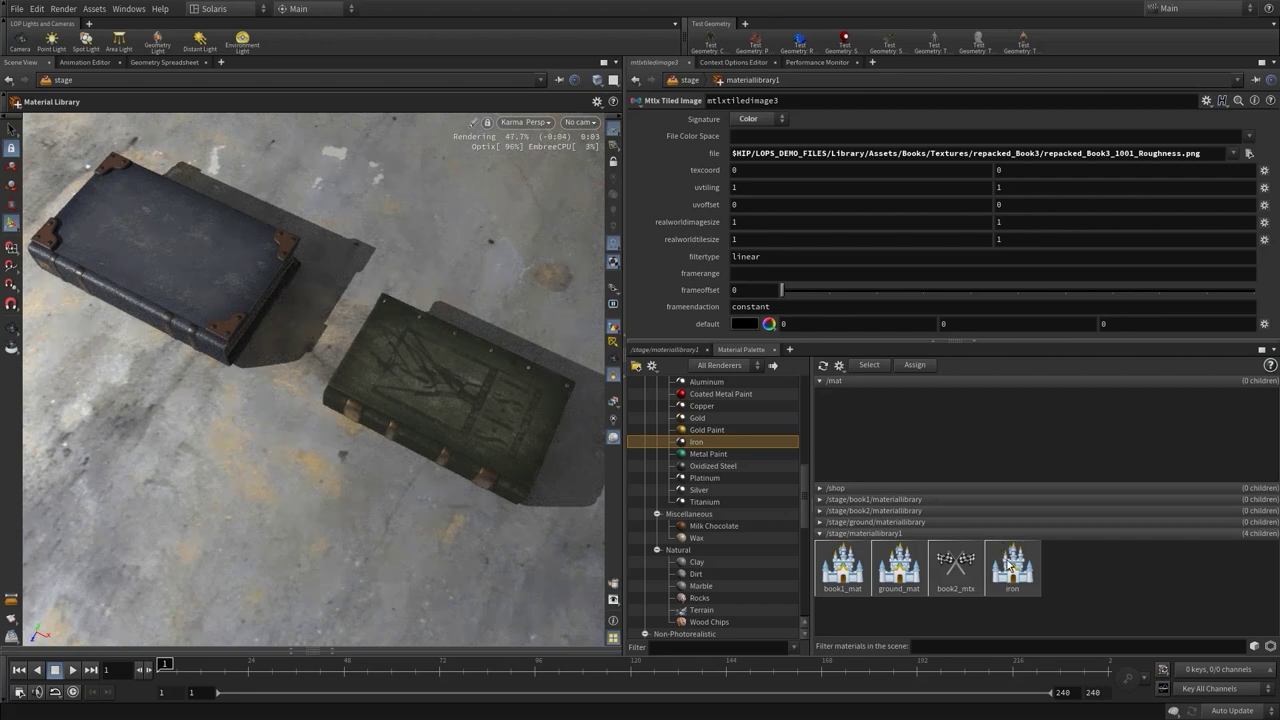
- Assign the iron material to mesh_0 of the first book in the scene
drag(1010, 567, 179, 281)
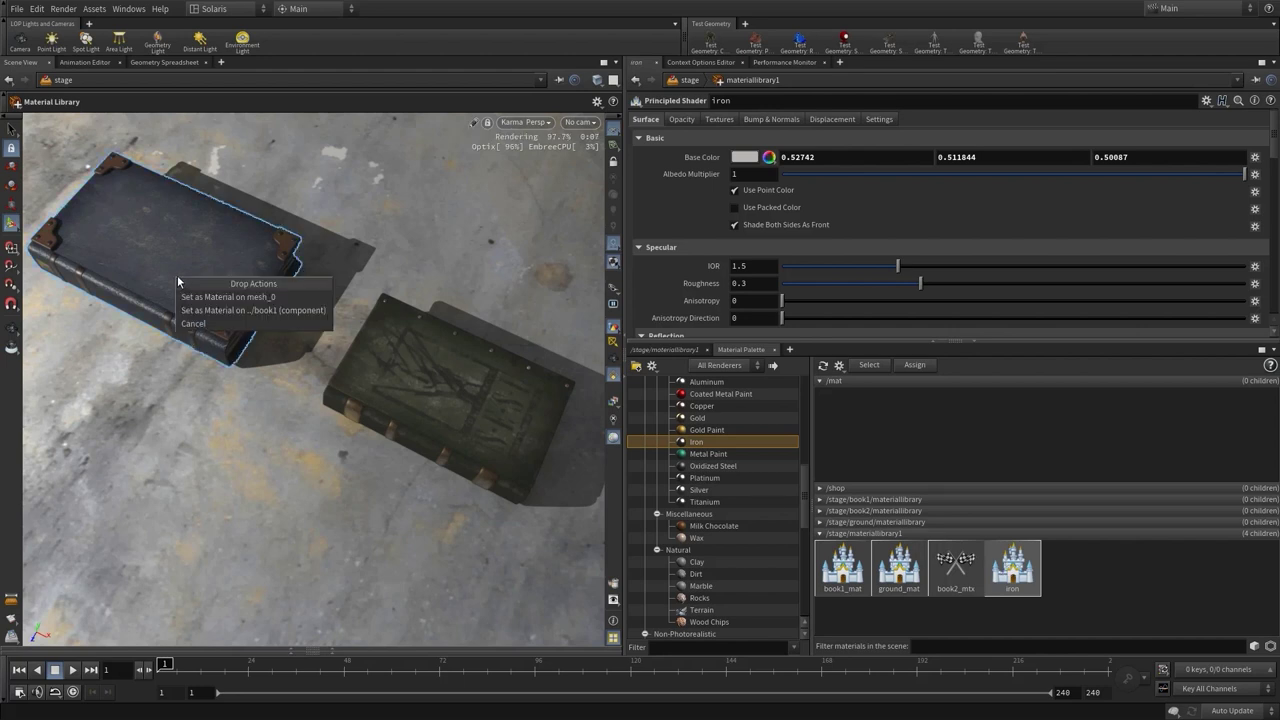
click(198, 297)
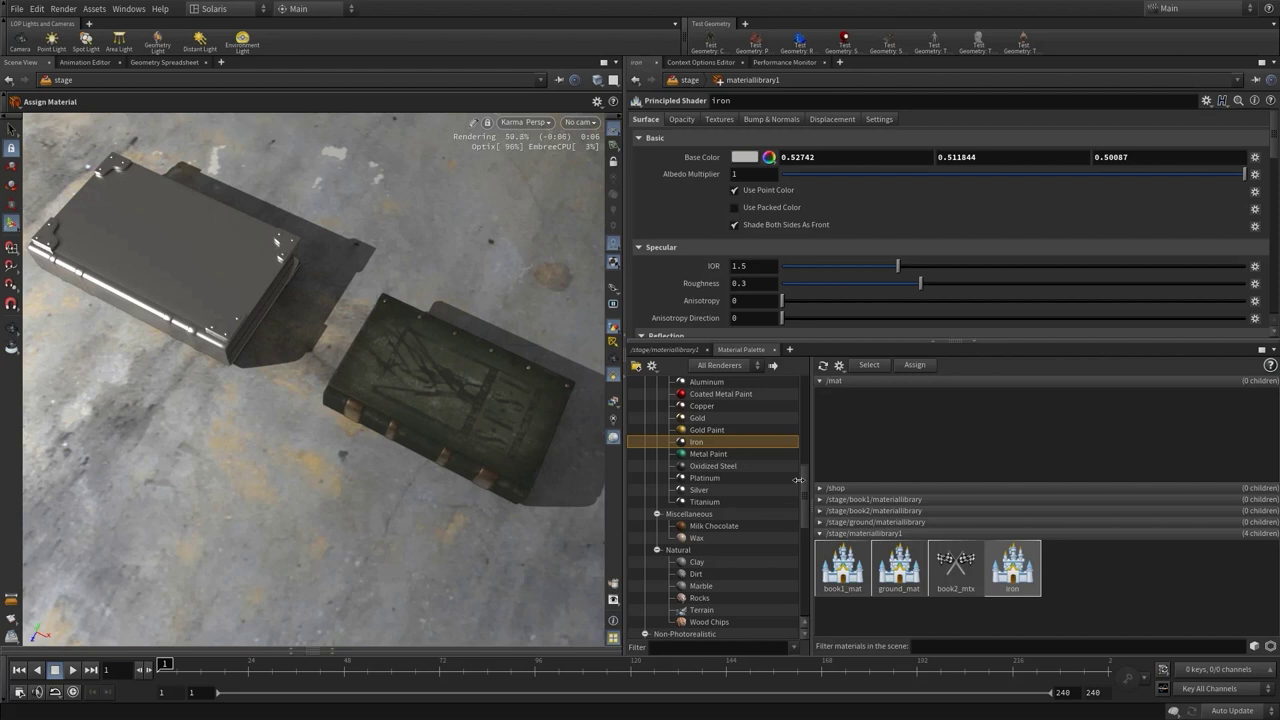
click(666, 350)
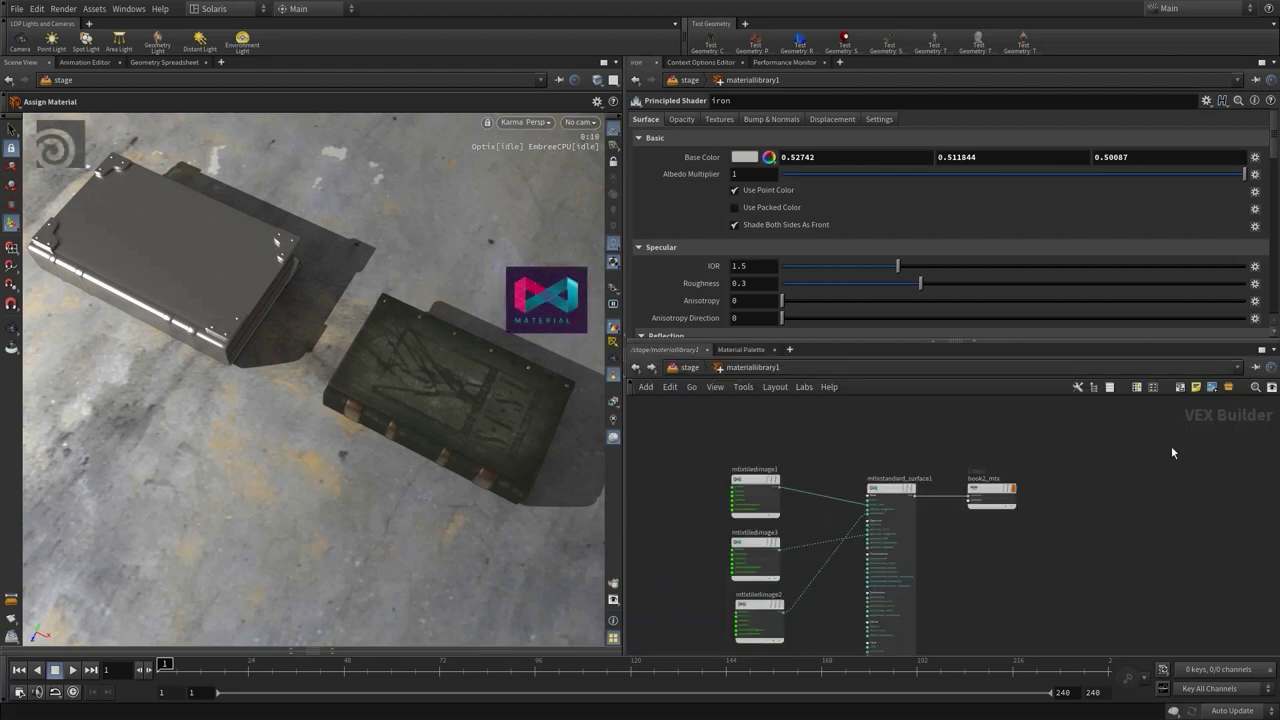
key(Escape)
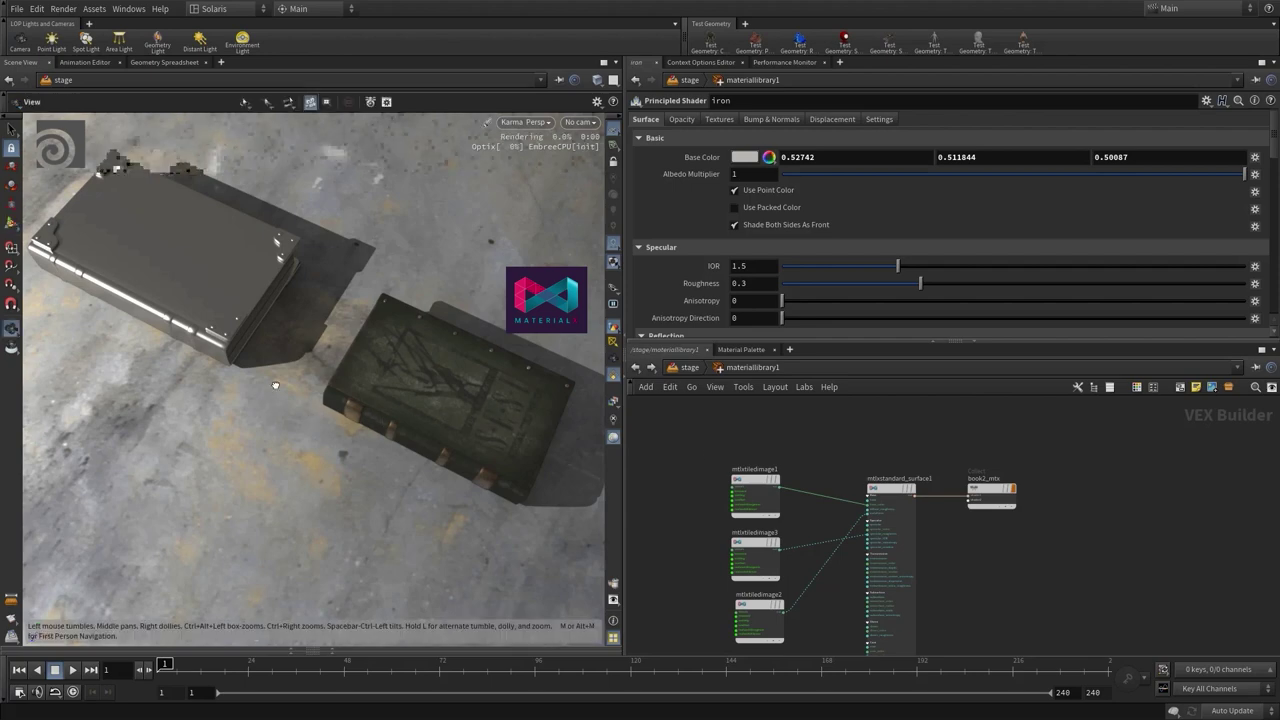
drag(307, 409, 237, 353)
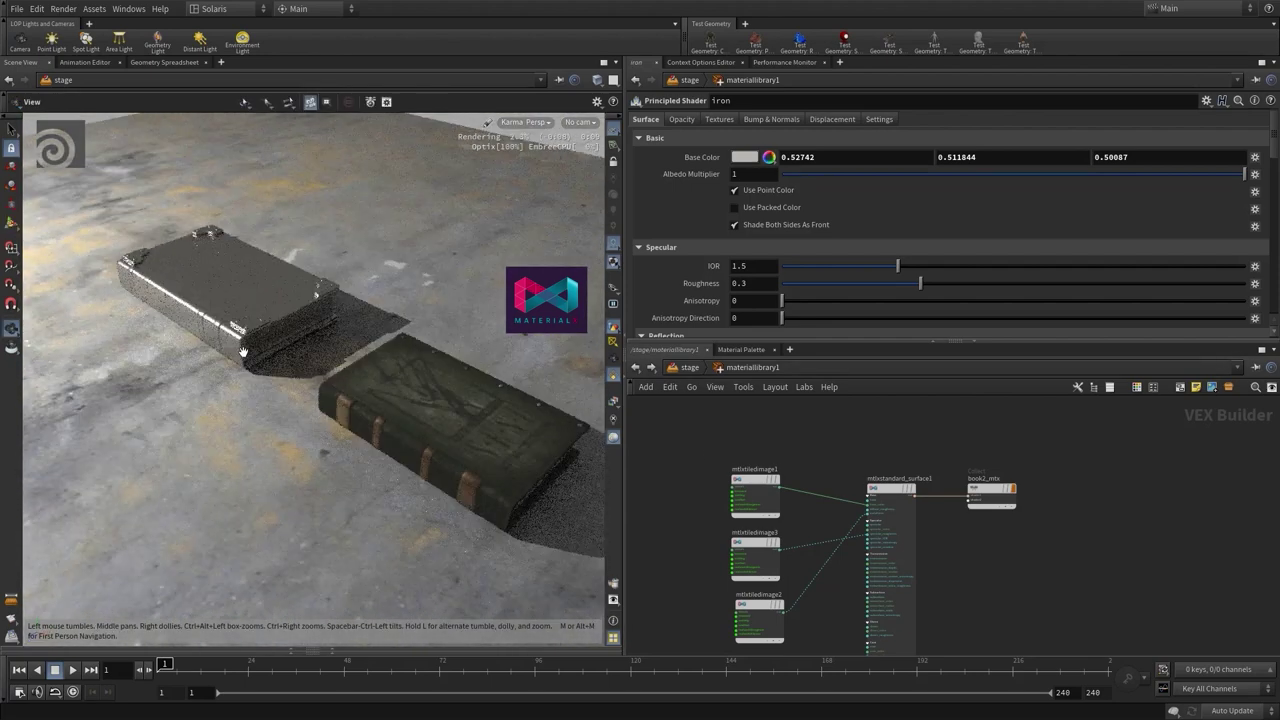
scroll(300, 340, up, 5)
key(Return)
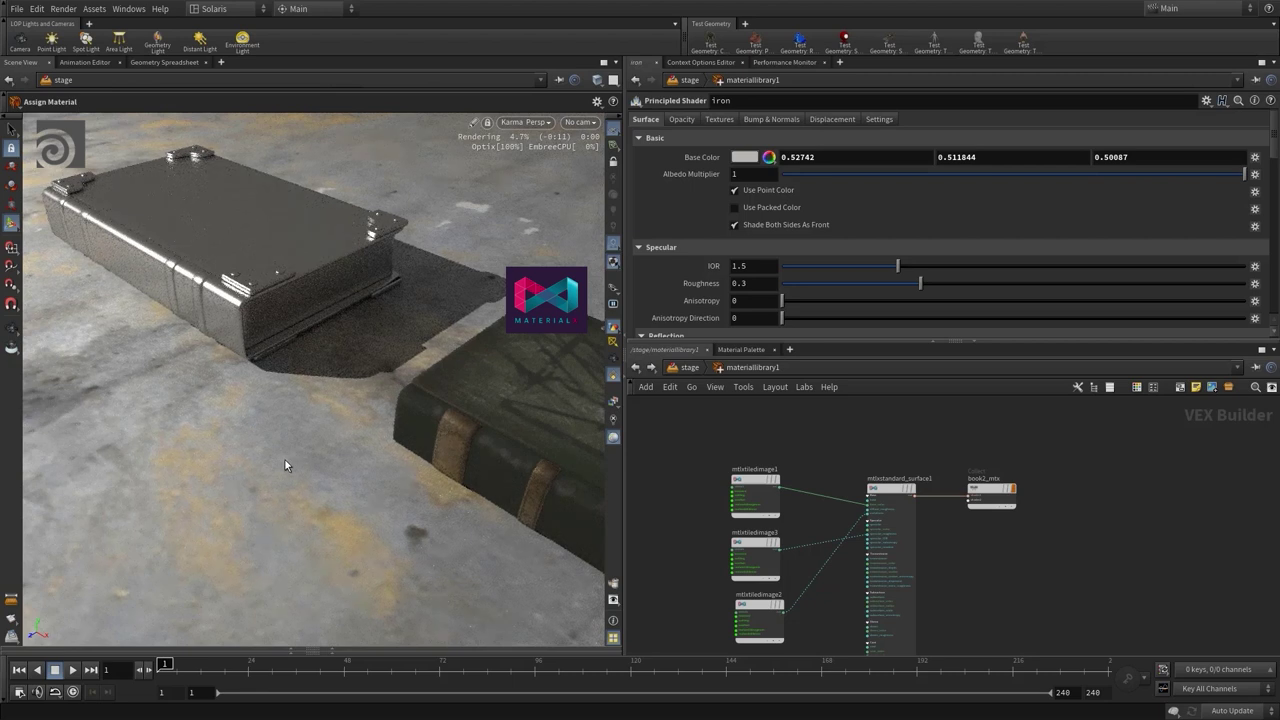
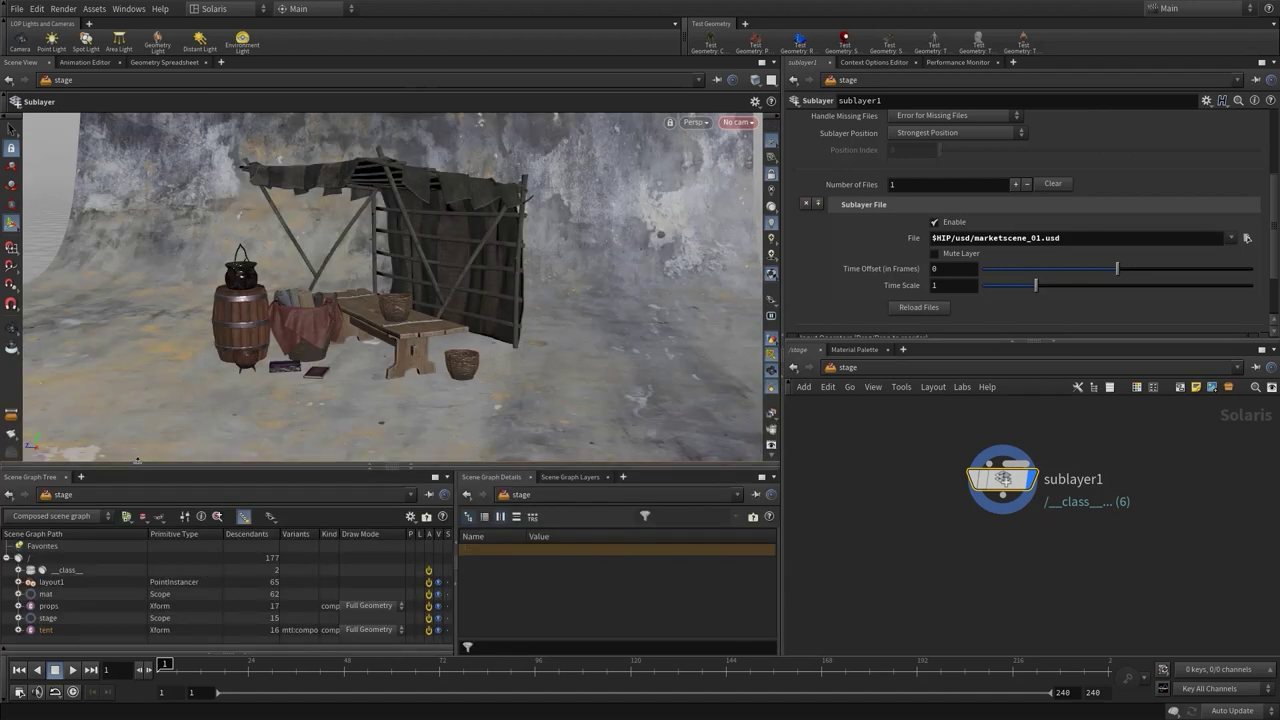
- Collapse the scene graph panes so the scene view takes up the full height
mouse_move(141, 467)
mouse_down()
mouse_move(139, 411)
mouse_move(139, 449)
mouse_up()
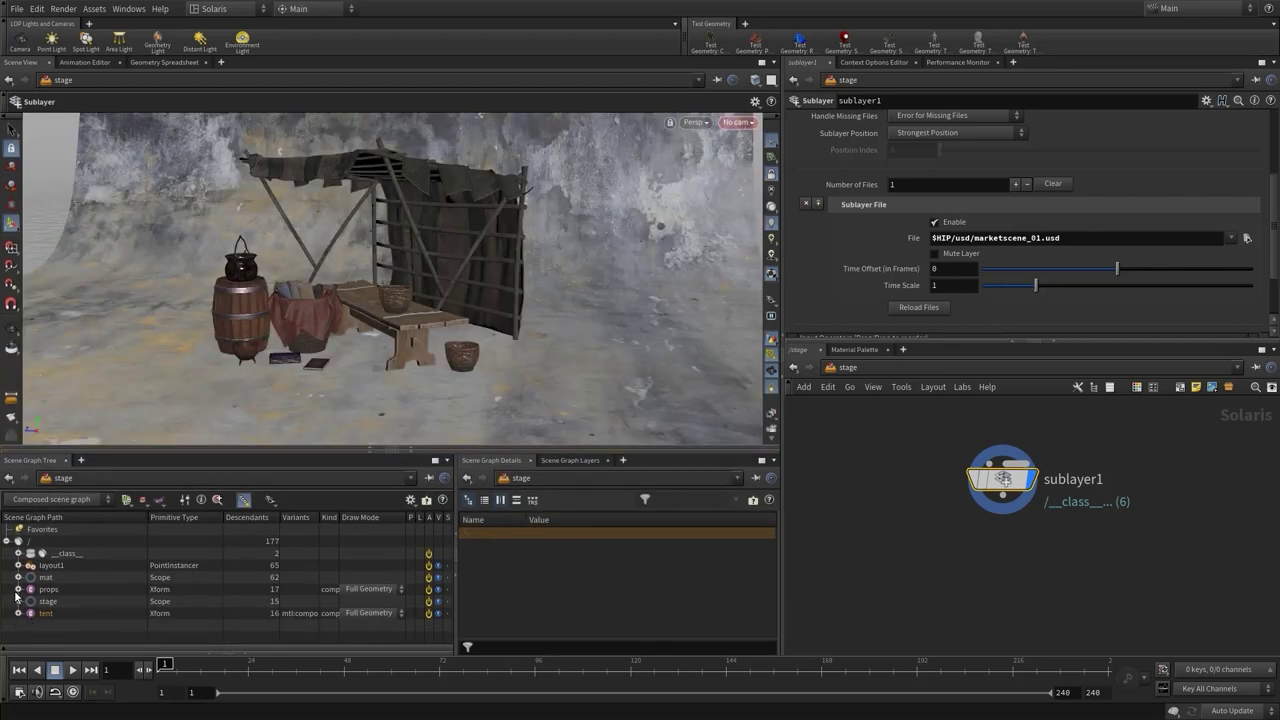
click(18, 589)
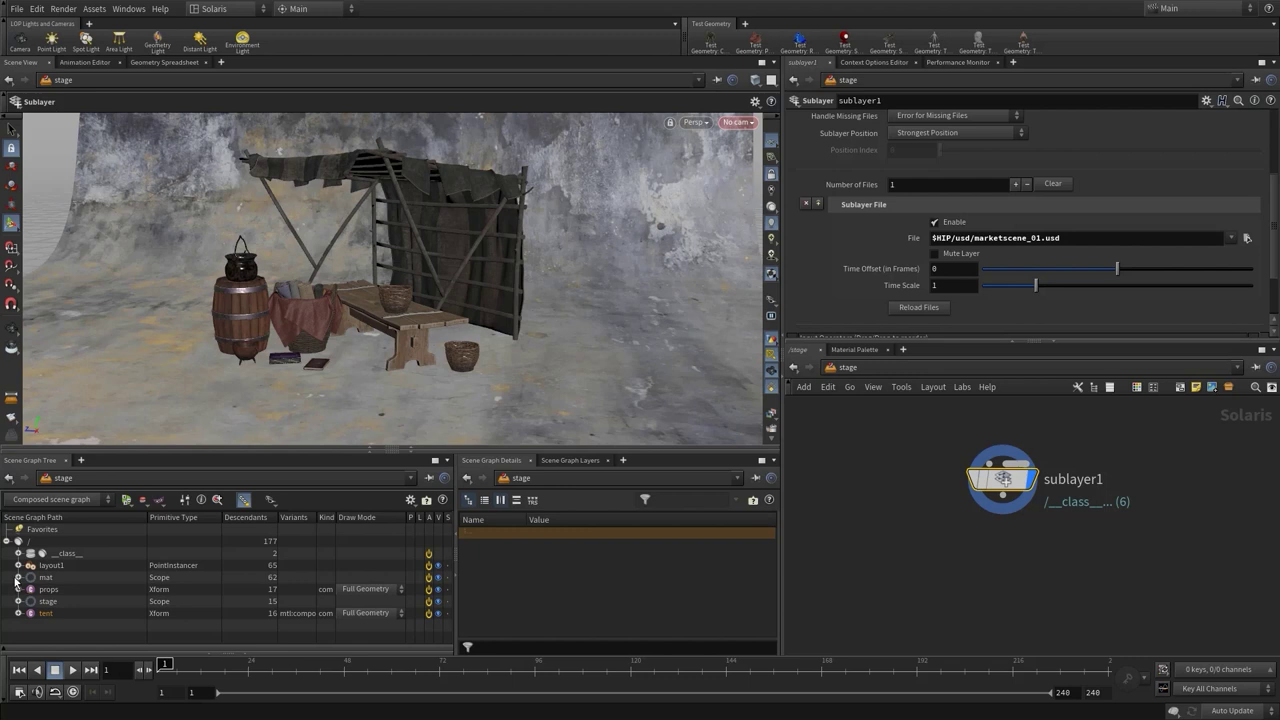
click(18, 589)
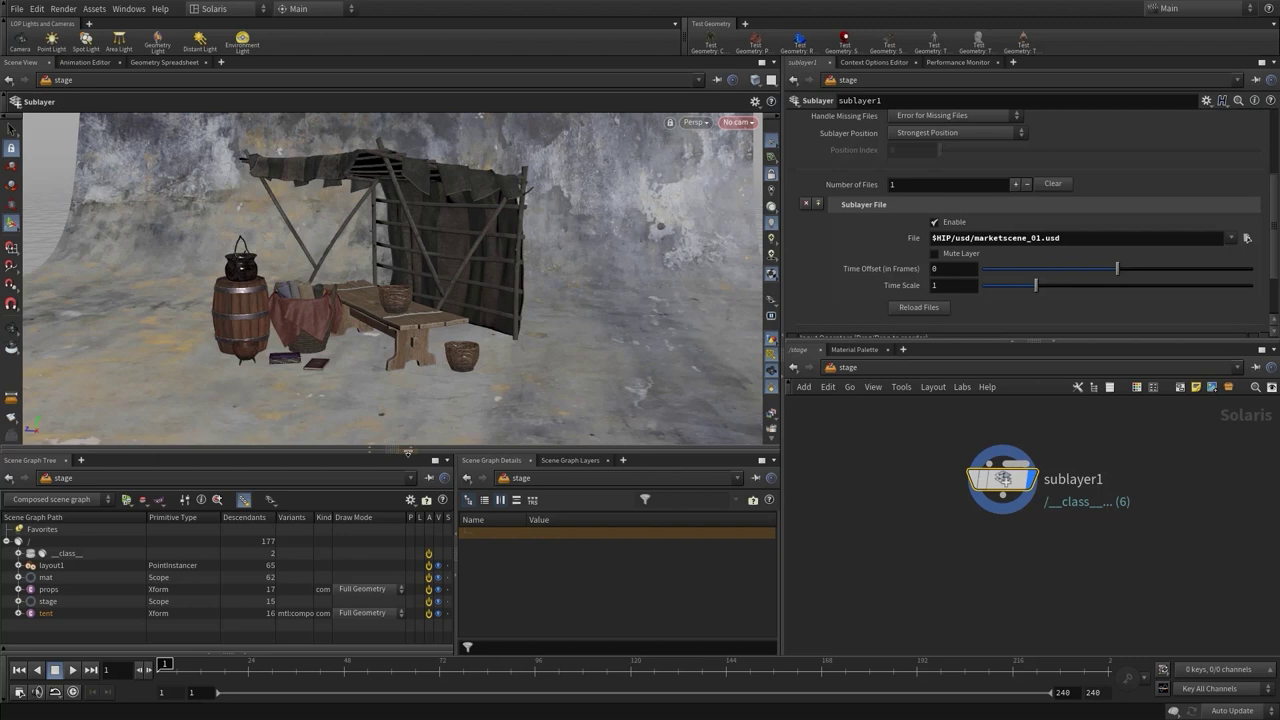
click(408, 452)
- Create a camera from a scene view framed closely on the market stall, barrel, bench and baskets
key(Escape)
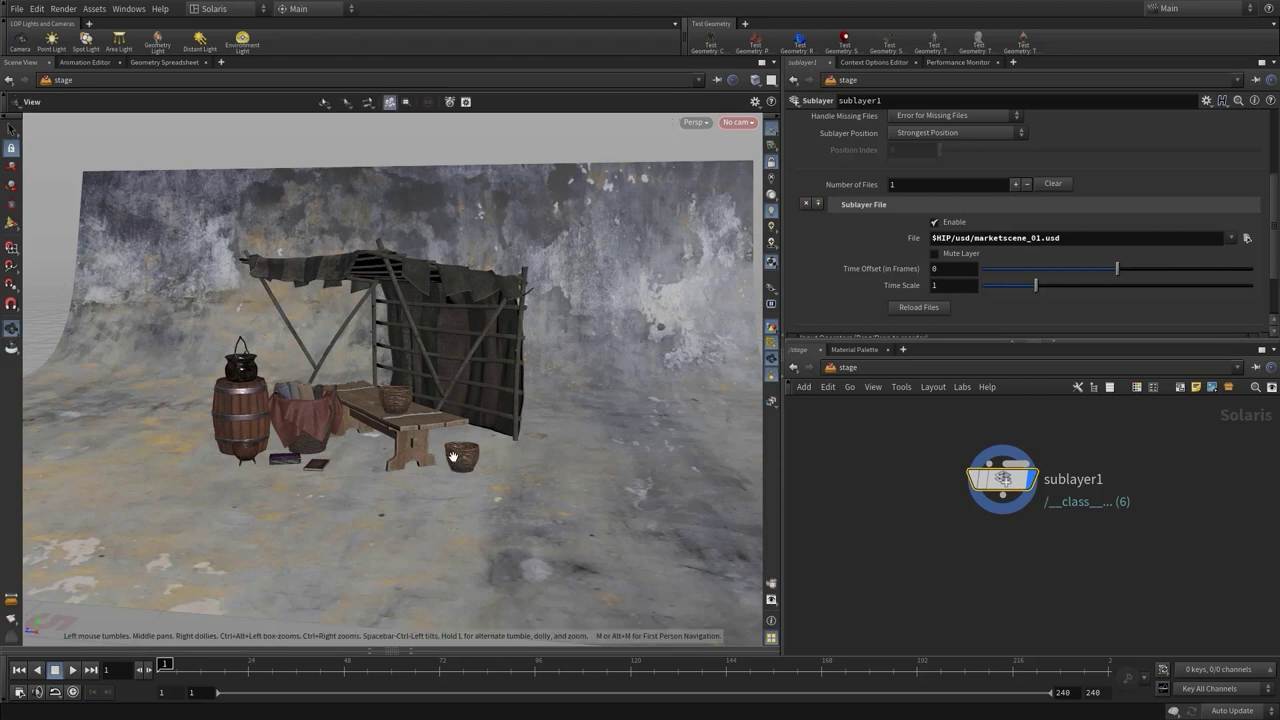
drag(425, 449, 444, 456)
key(Return)
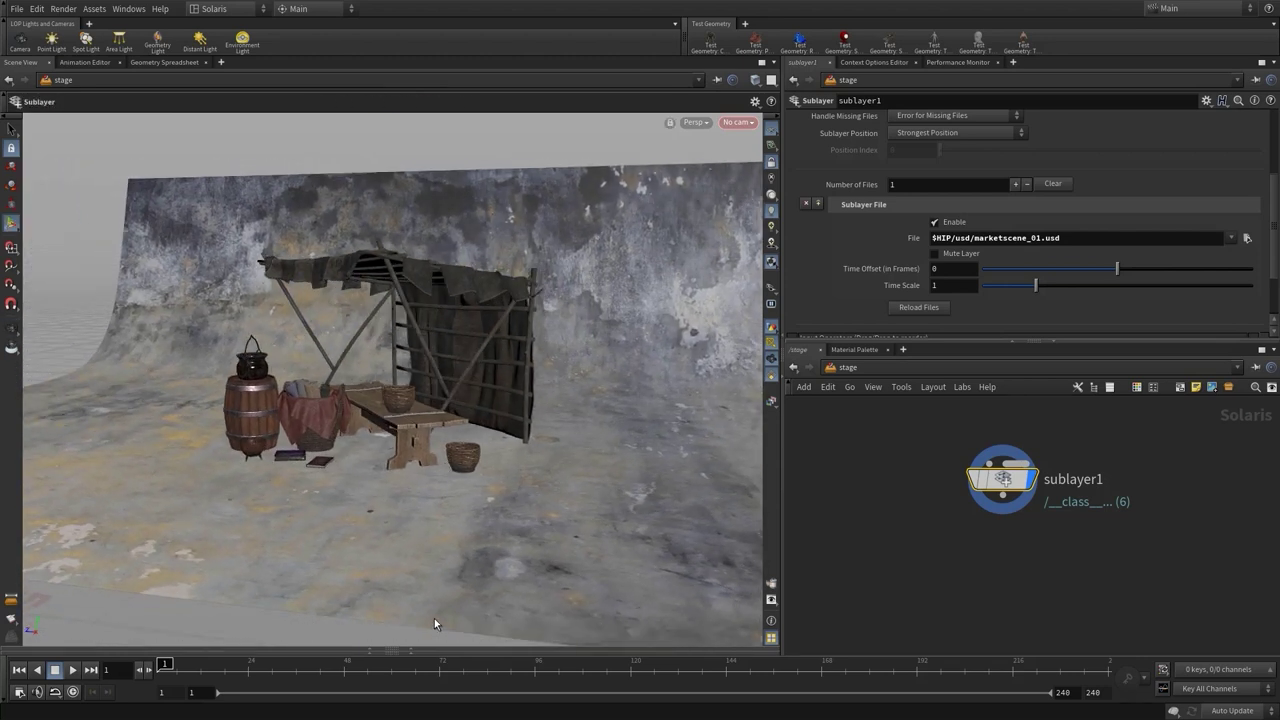
middle_drag(1026, 627, 943, 573)
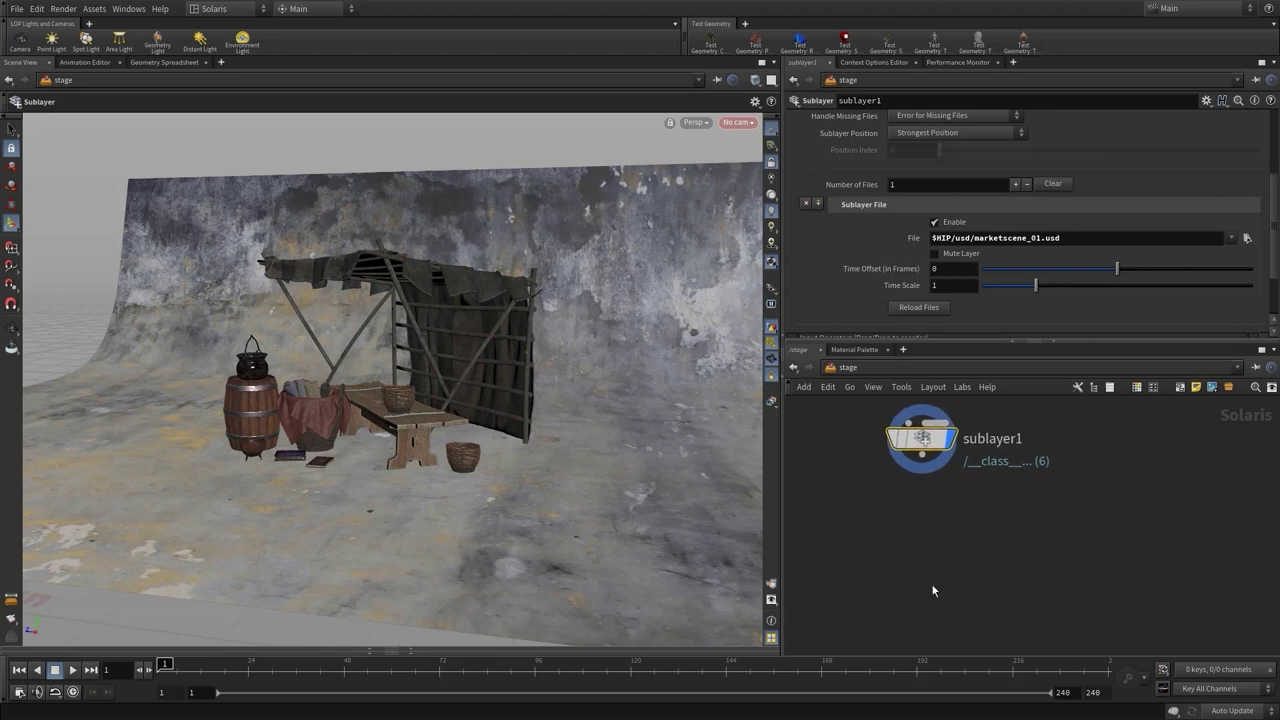
key(Escape)
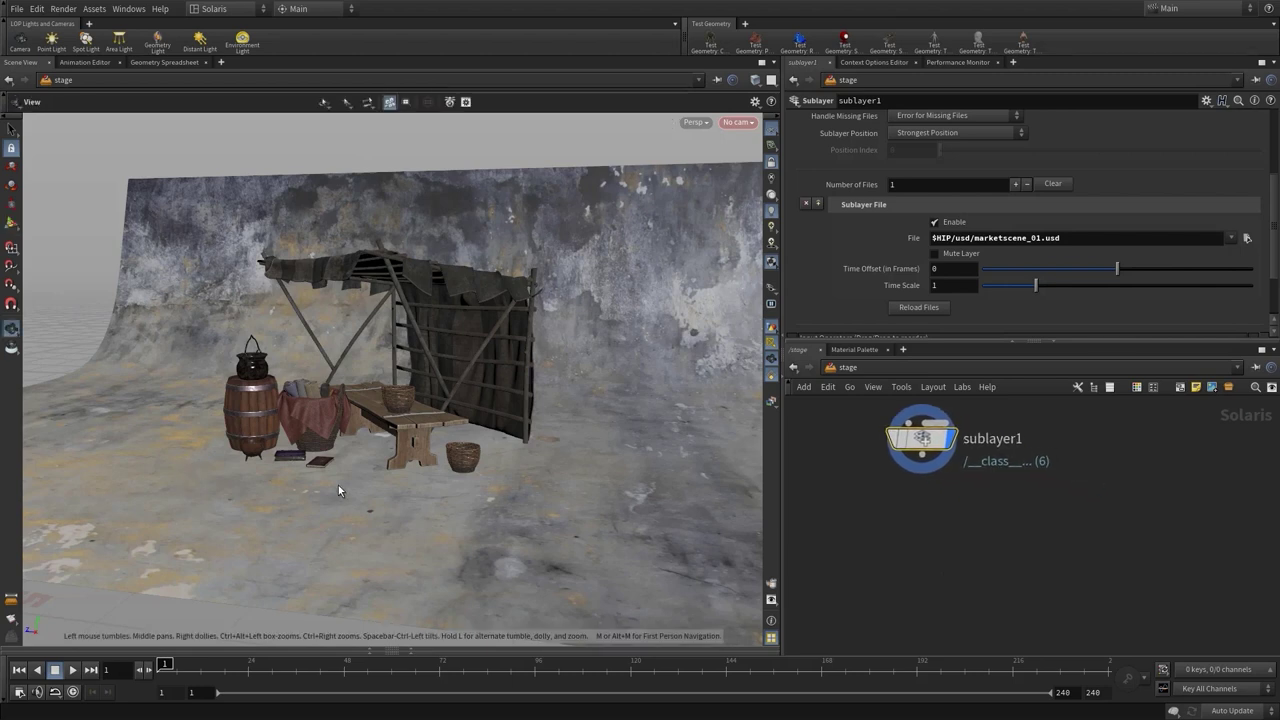
mouse_move(338, 488)
mouse_down()
mouse_move(380, 497)
mouse_move(320, 489)
mouse_up()
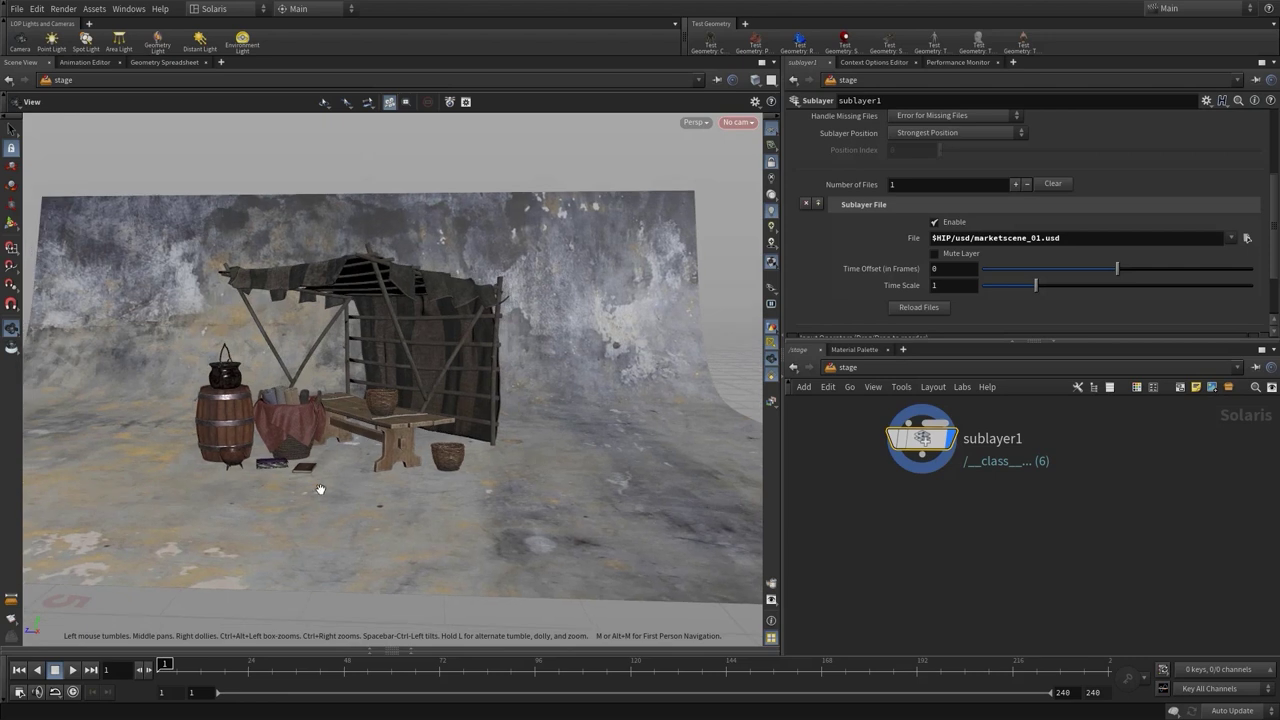
right_drag(320, 489, 511, 487)
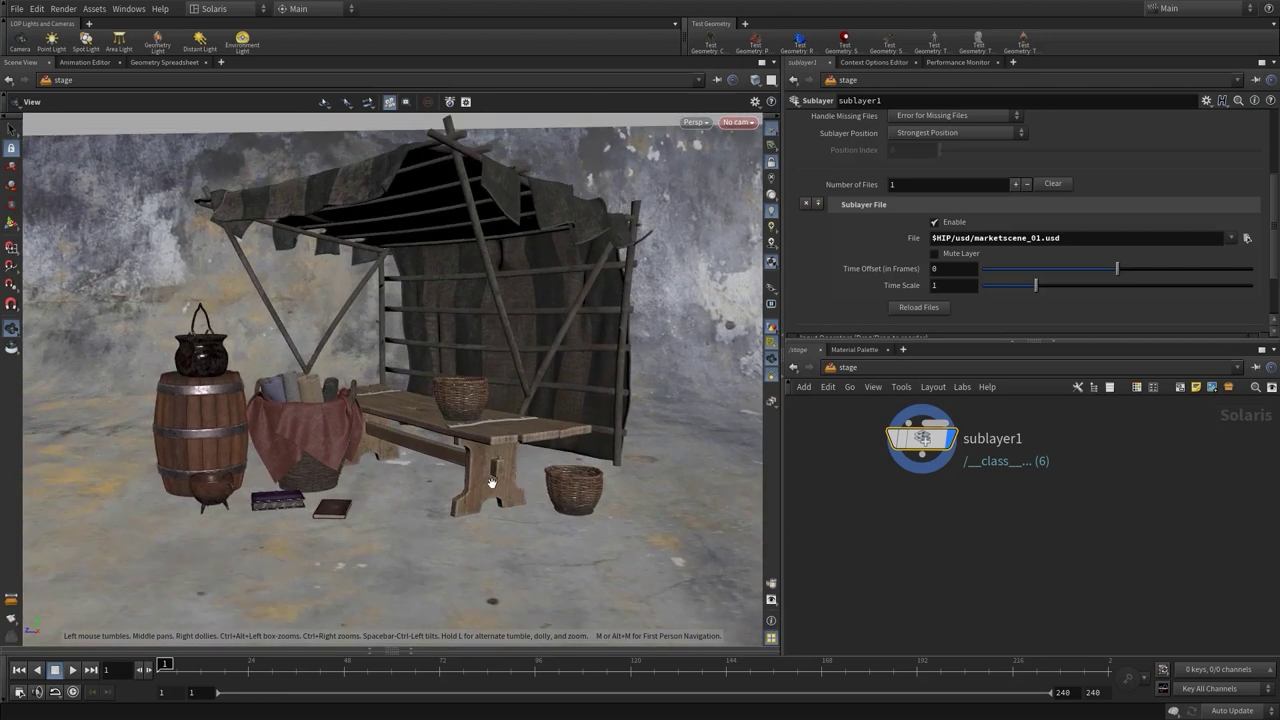
drag(481, 467, 481, 469)
key(Escape)
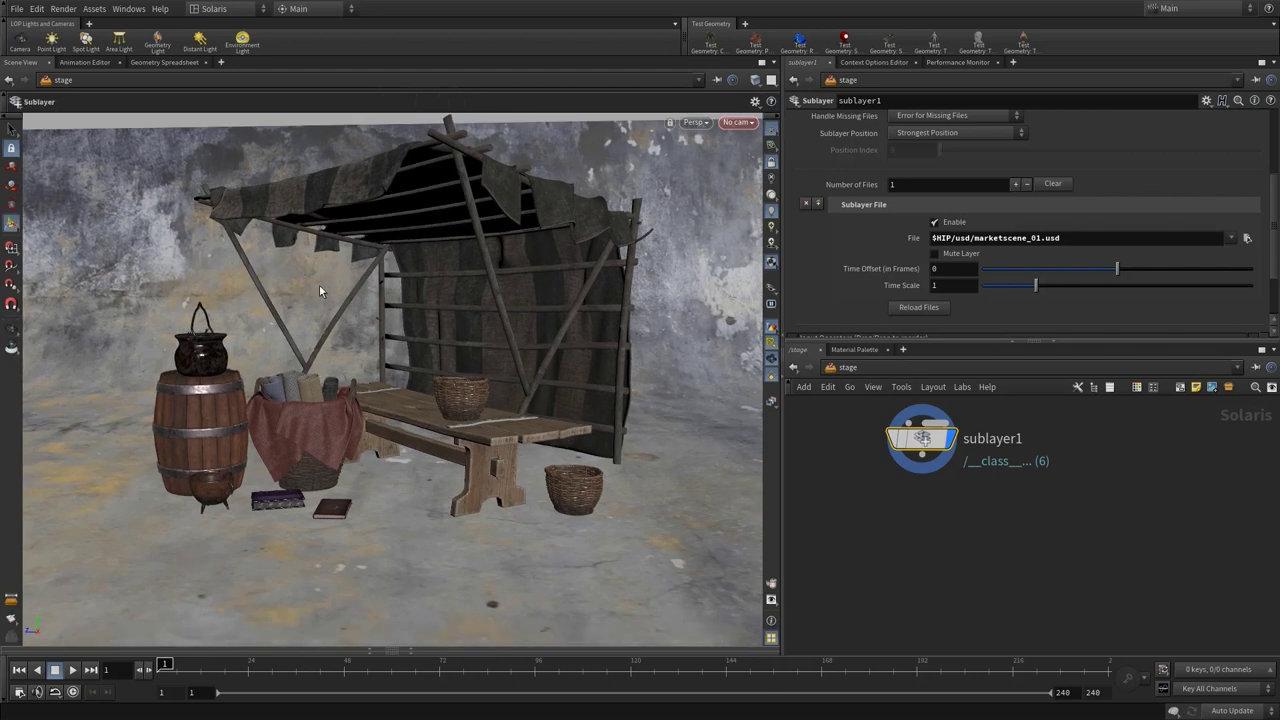
click(18, 45)
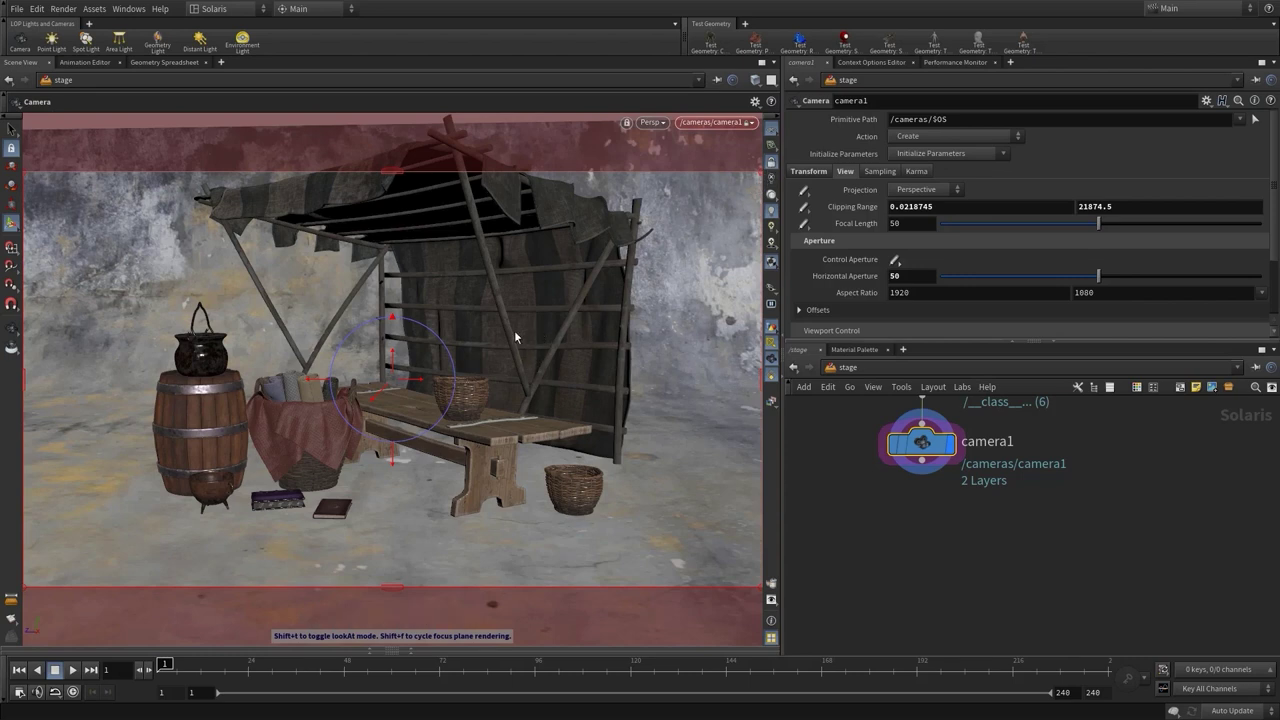
- Tighten camera1's framing around the stall and its props
key(Escape)
drag(484, 332, 514, 330)
key(Return)
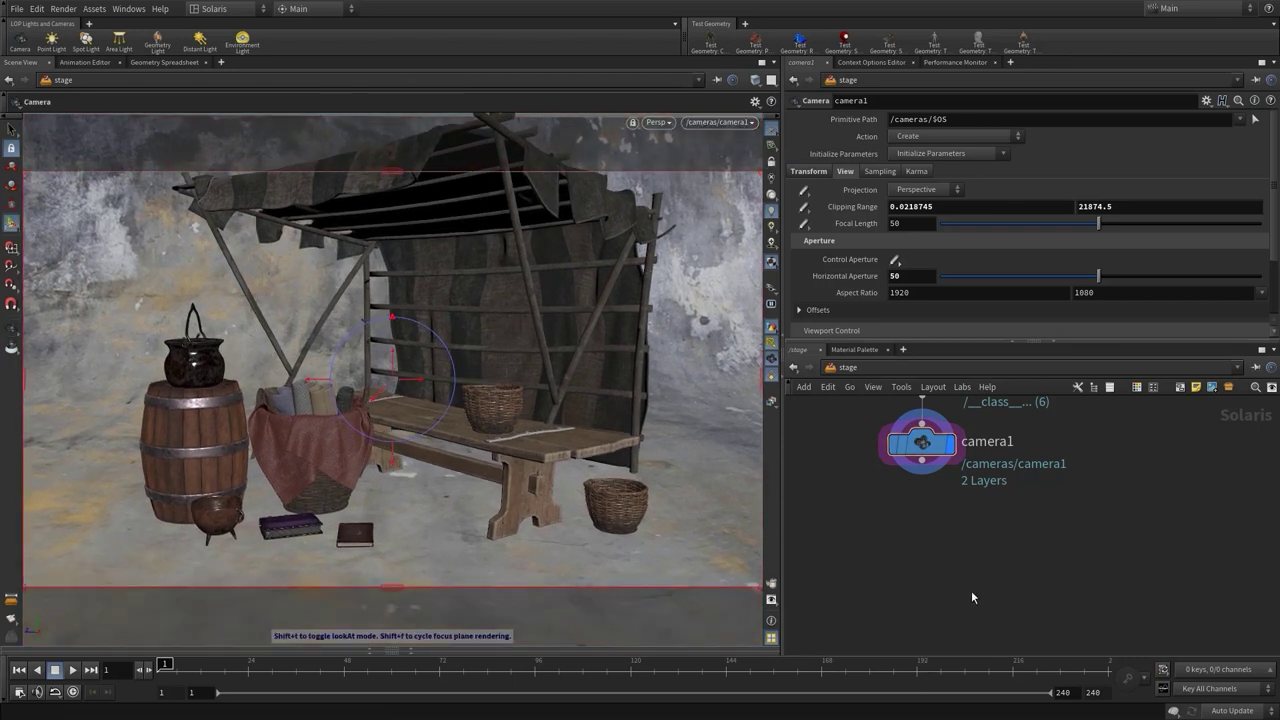
- Add a dome light node after camera1, wire it to the camera node and make it the displayed node
scroll(945, 588, down, 2)
middle_drag(945, 588, 991, 579)
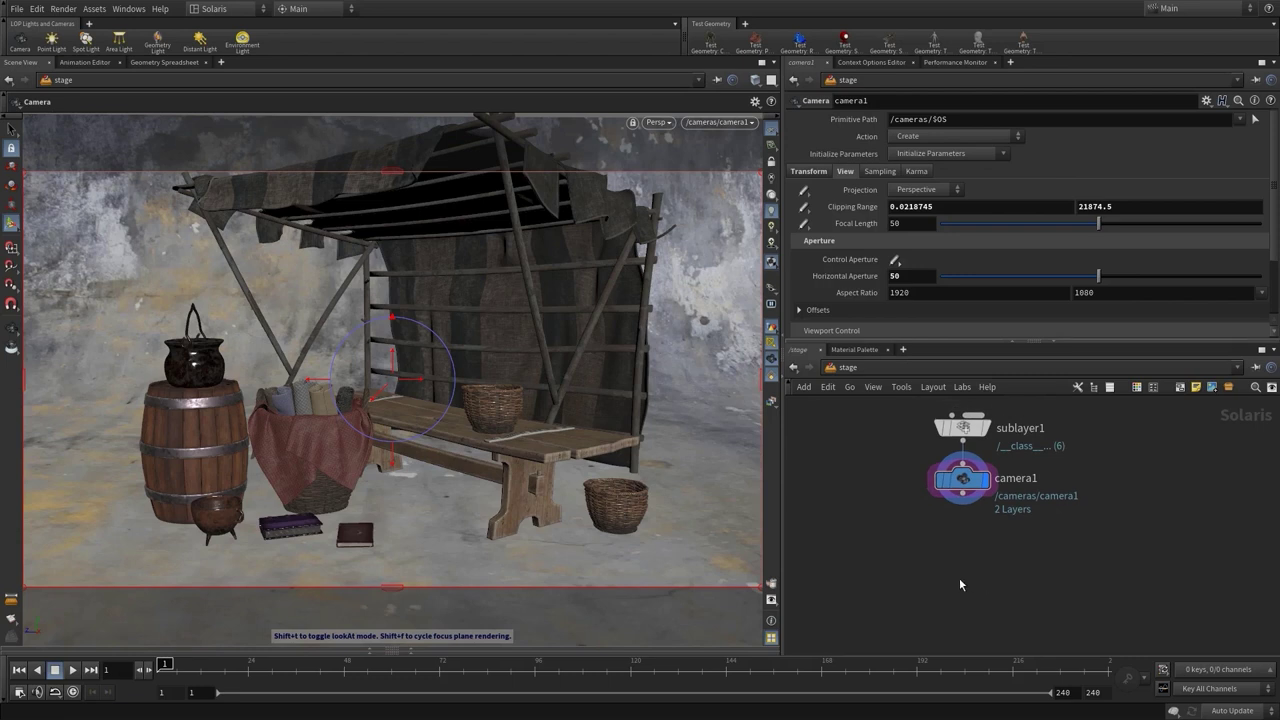
key(Tab)
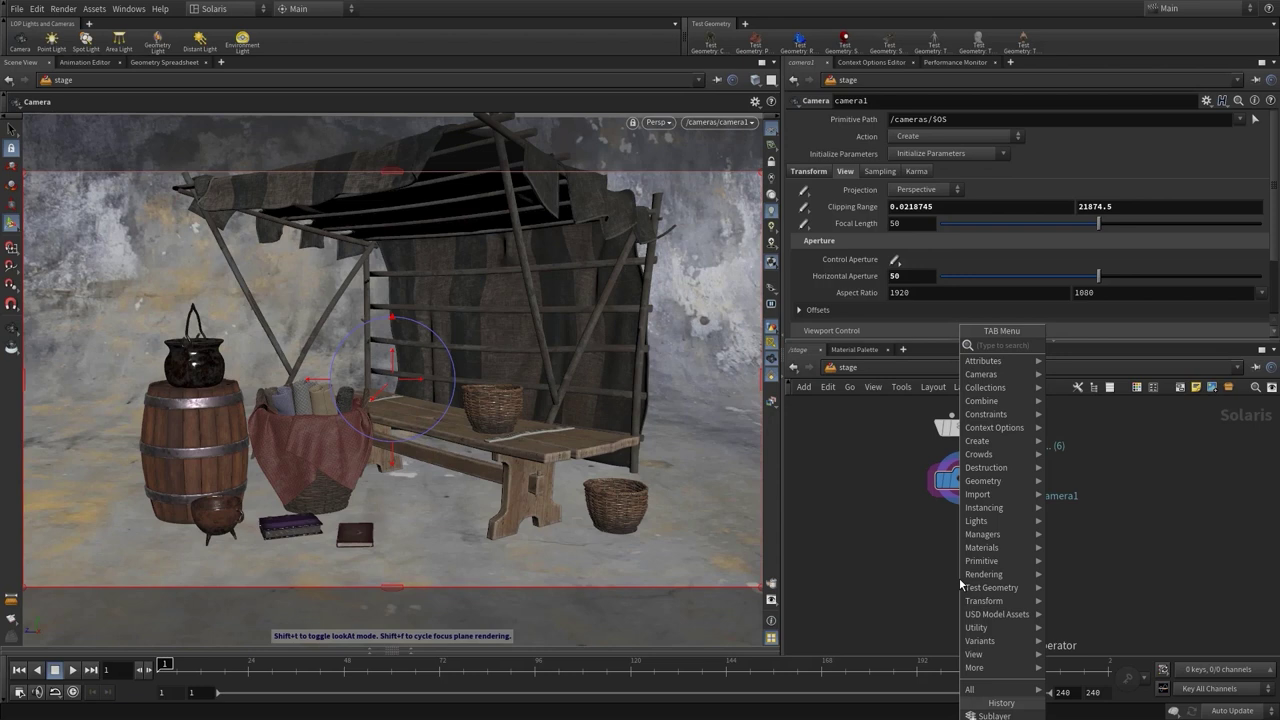
text(light)
key(Return)
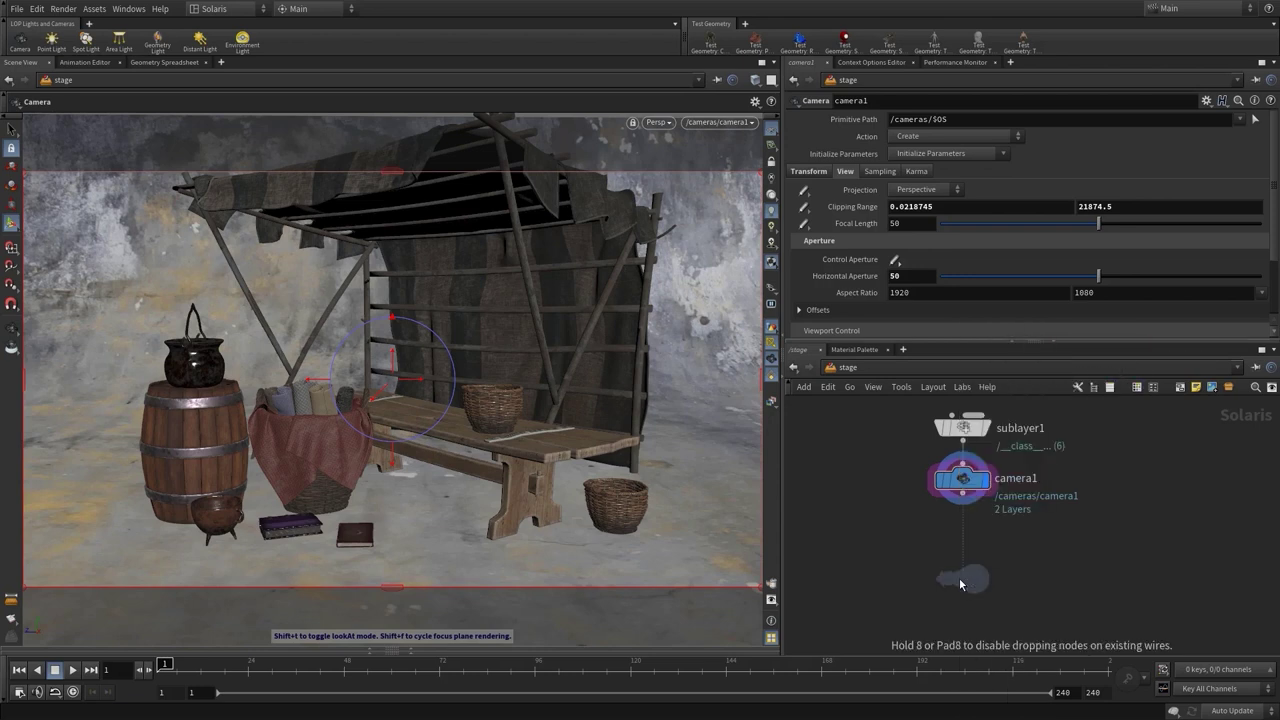
click(960, 572)
click(962, 547)
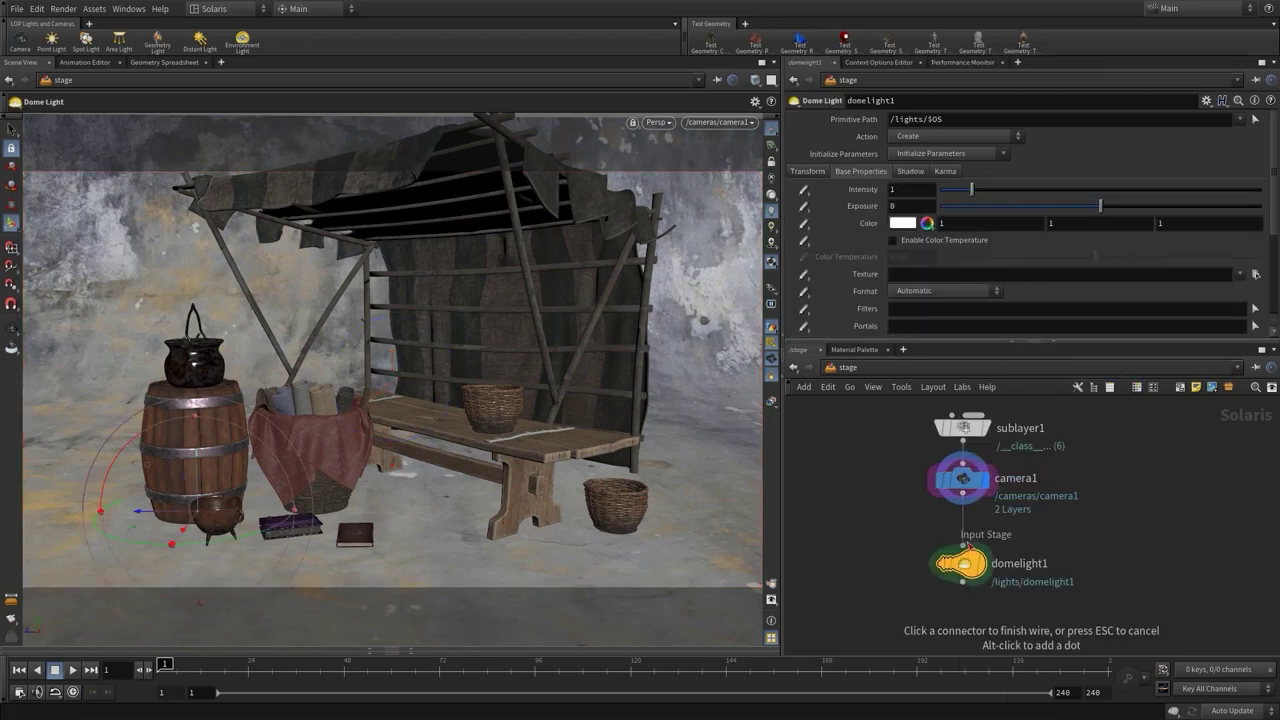
click(962, 516)
click(970, 568)
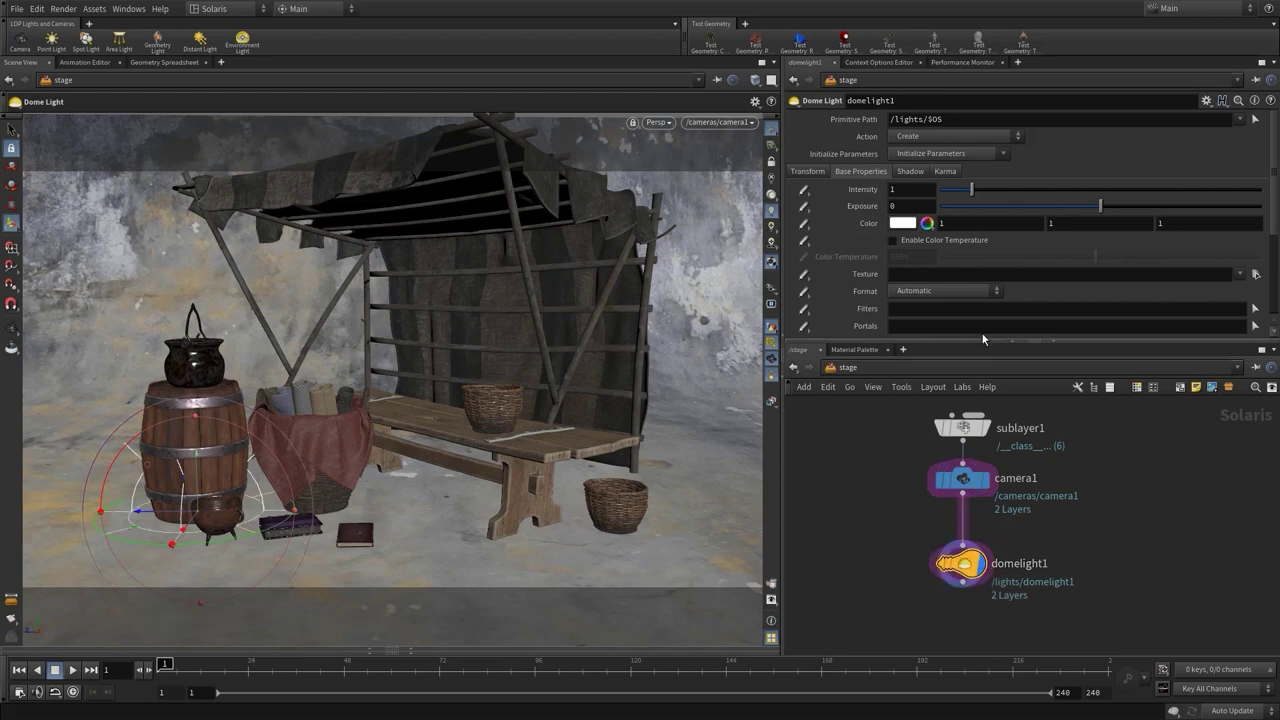
- Set the dome light's texture to HDRIHaven_skylit_garage_2k.rat from Houdini's supplied HDRI folder
click(1256, 274)
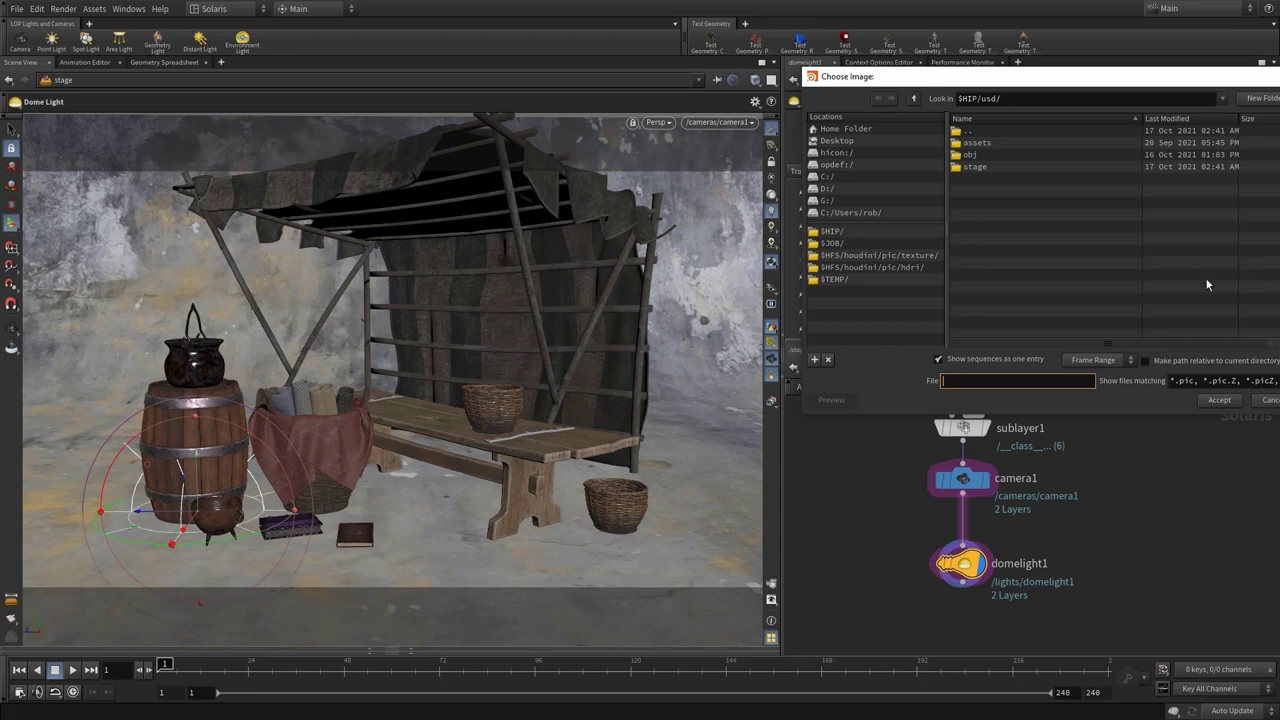
click(870, 268)
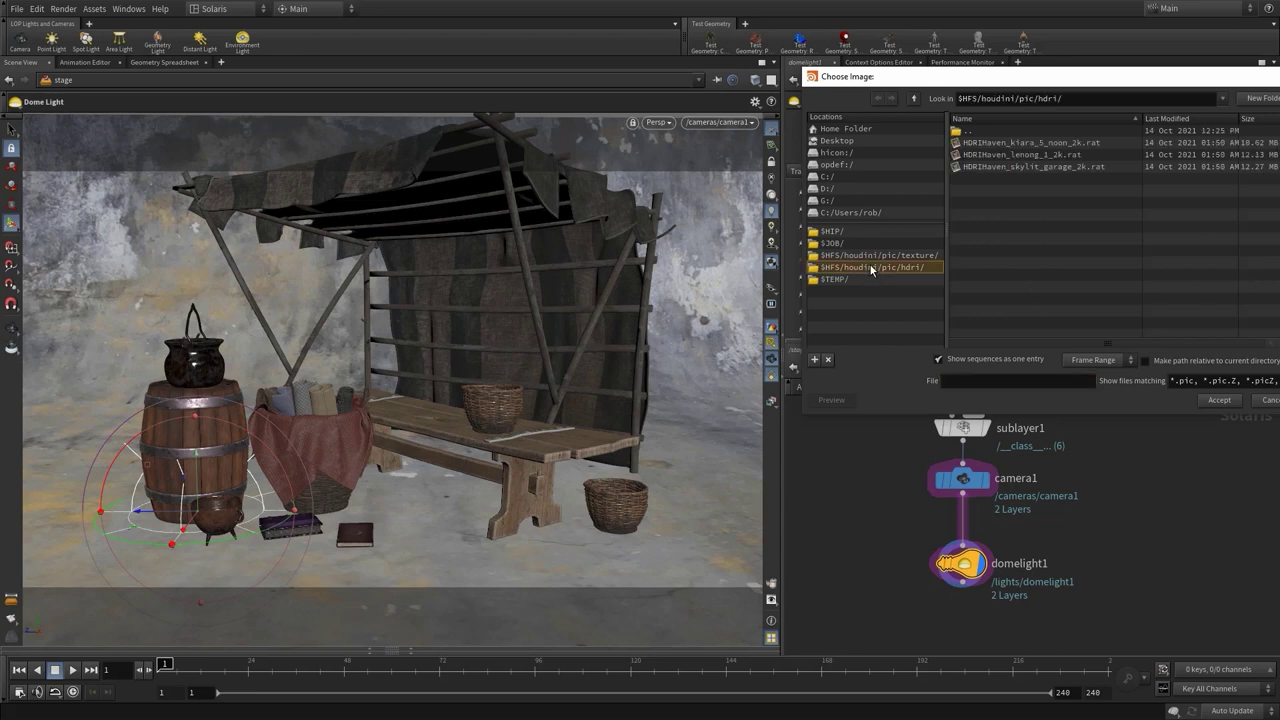
click(1008, 168)
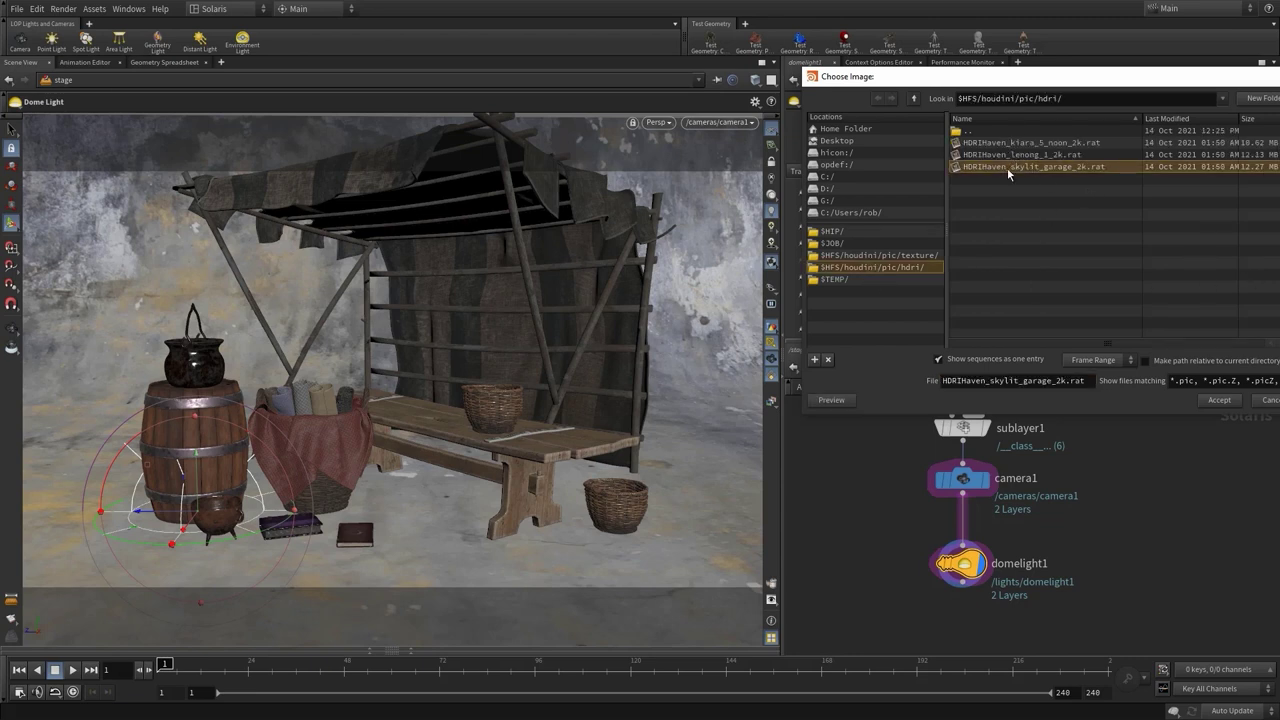
click(1226, 401)
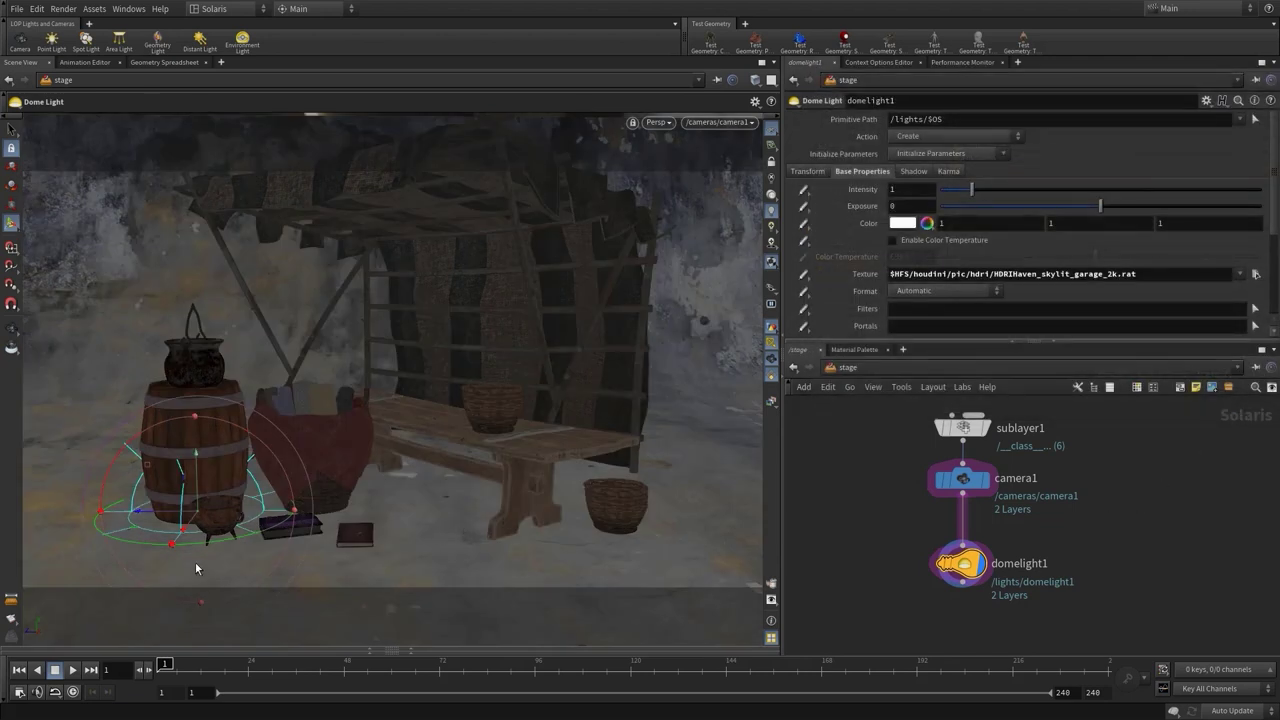
- Rotate the dome light around its vertical axis and switch the scene view renderer to Karma
click(160, 518)
drag(160, 518, 38, 512)
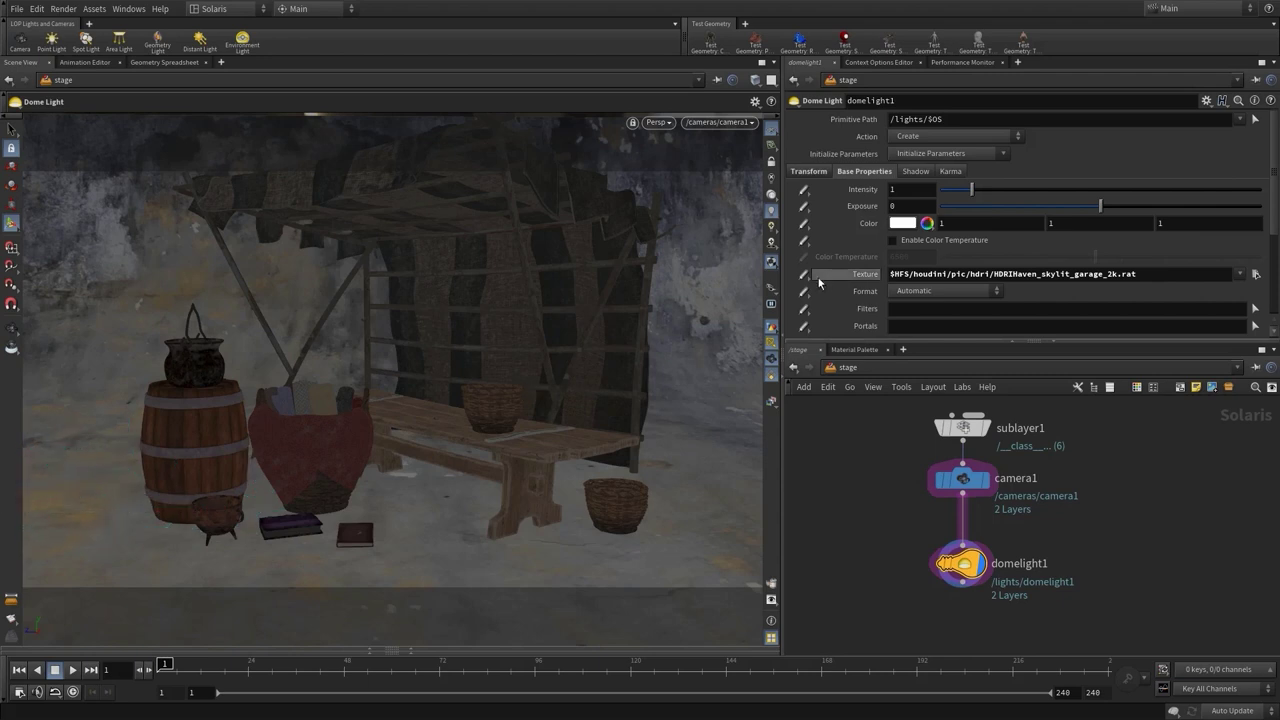
click(653, 122)
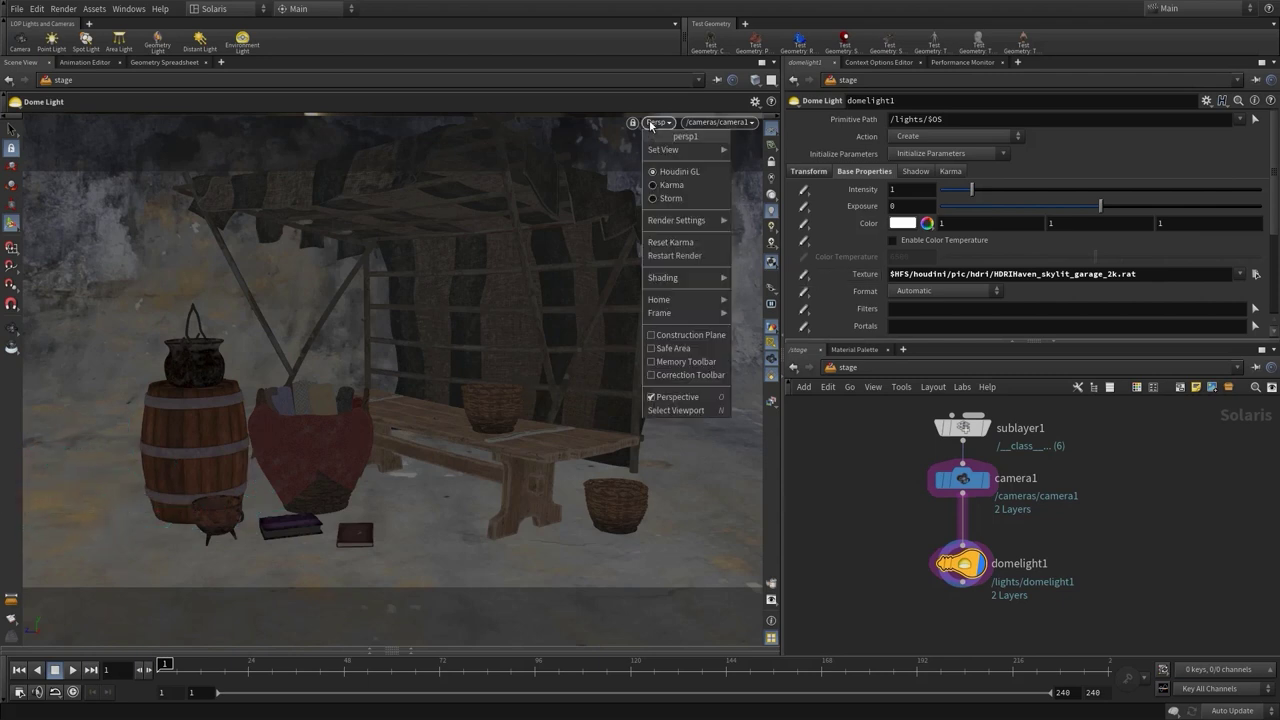
click(669, 186)
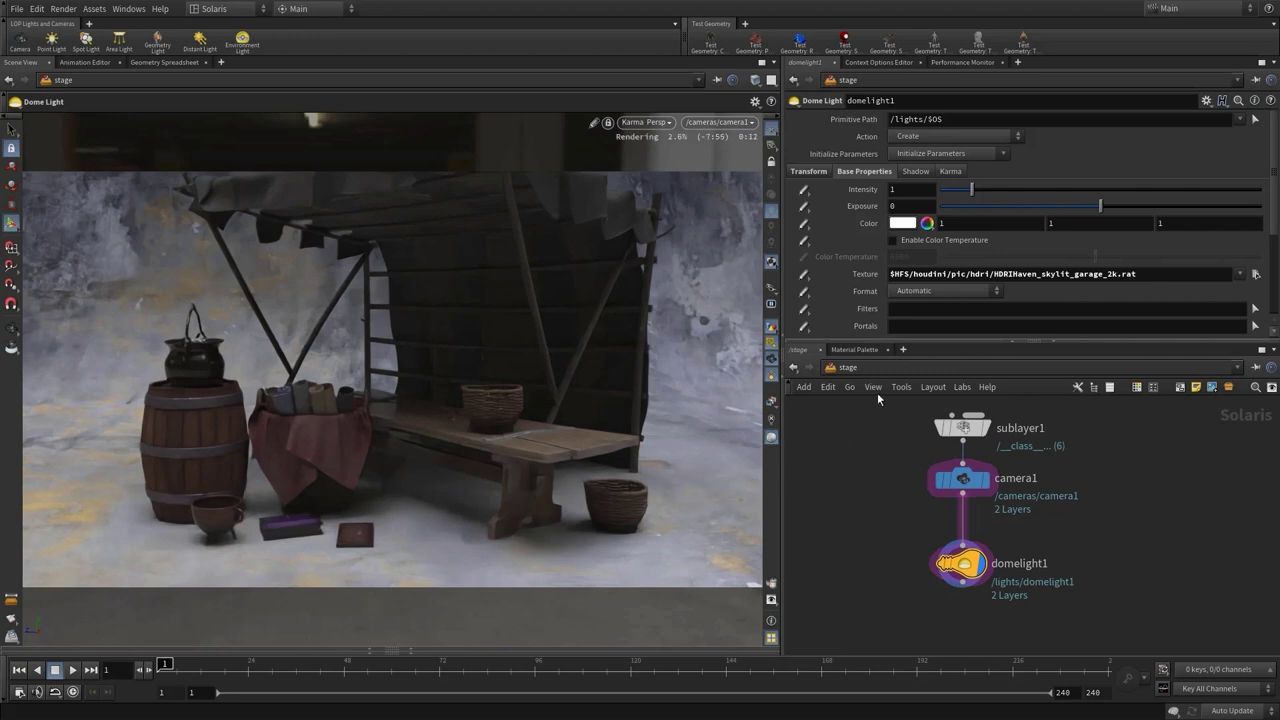
- Try dome light intensities of 2 and 1 in the Karma render
click(888, 191)
text(2)
key(Return)
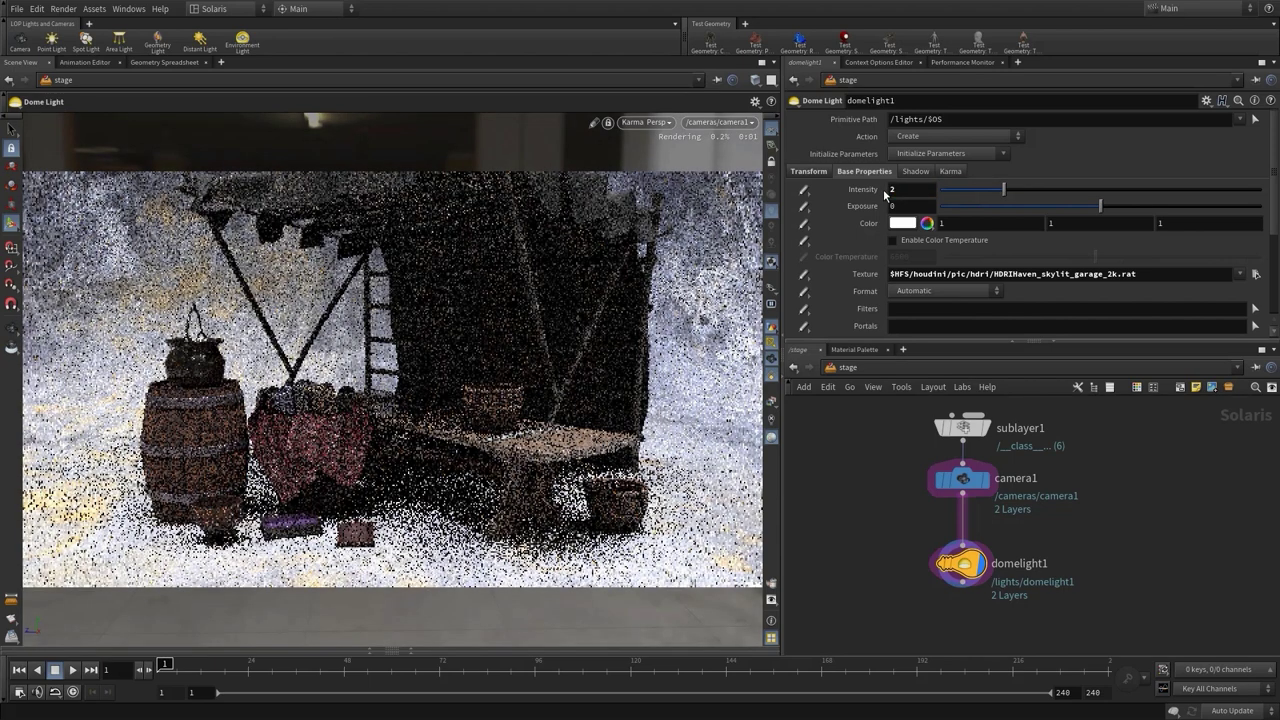
click(886, 190)
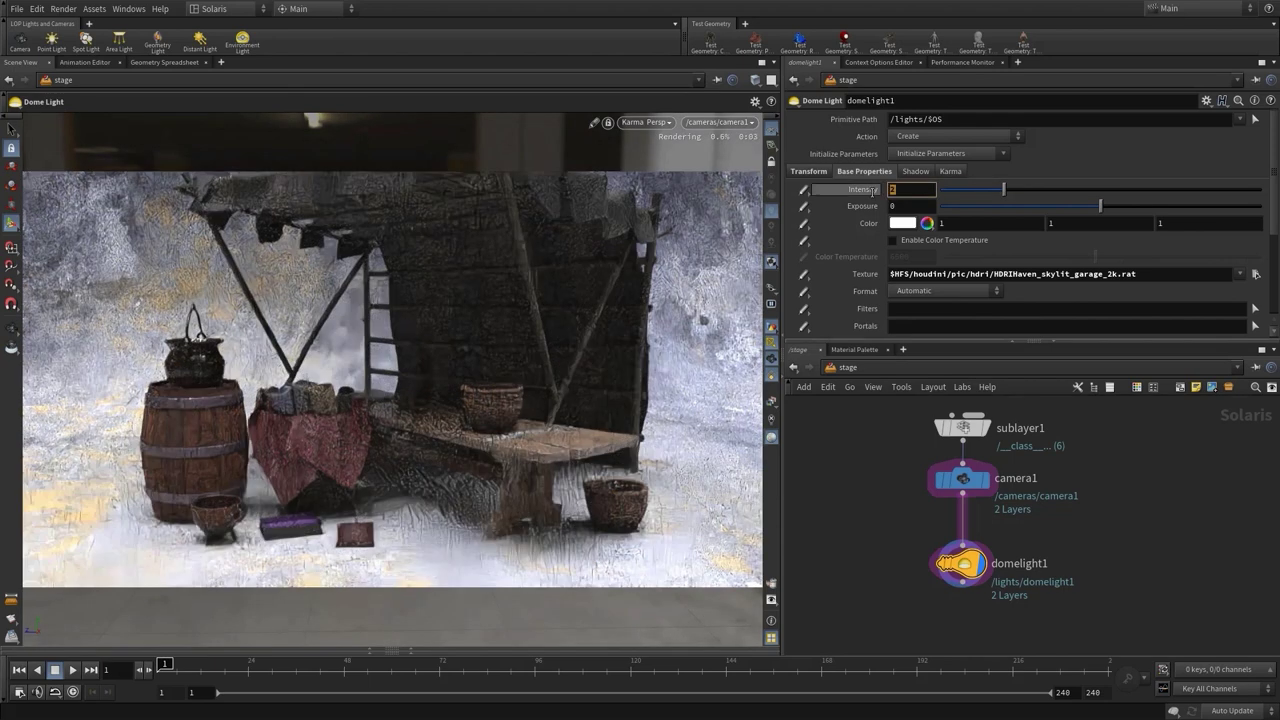
text(1)
key(Return)
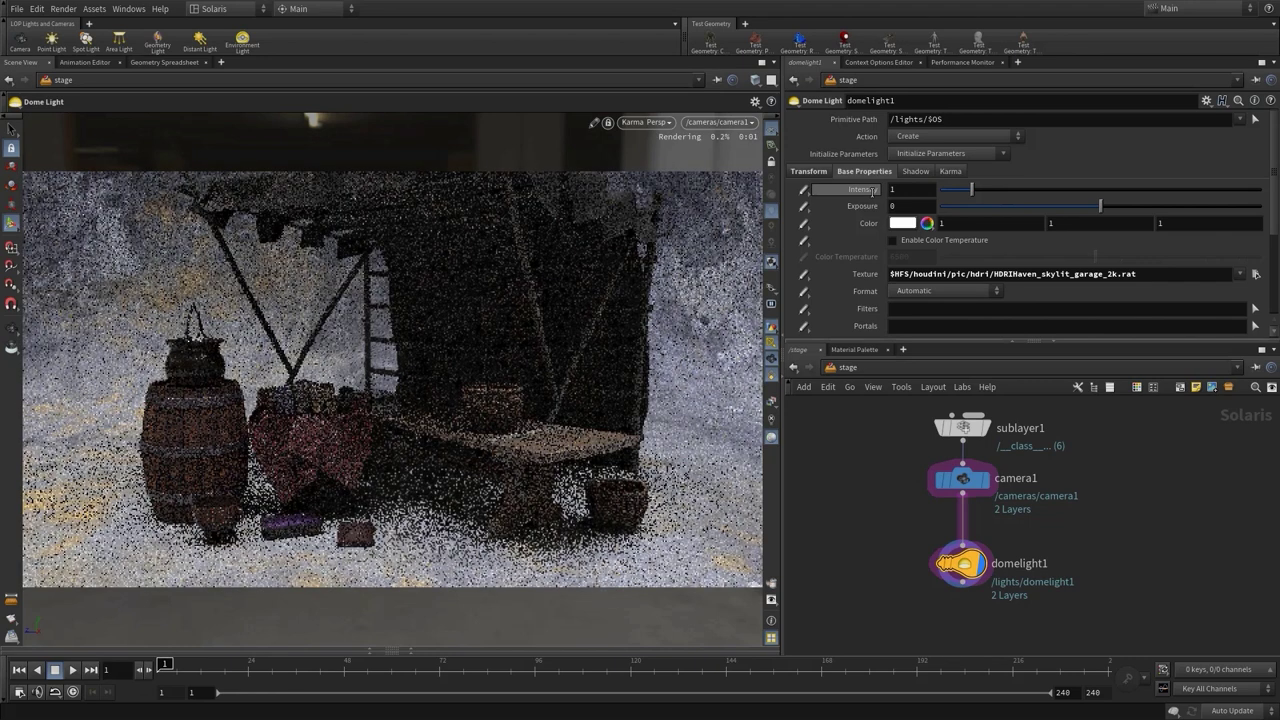
- Set the dome light's intensity to 0.2
click(886, 190)
text(.)
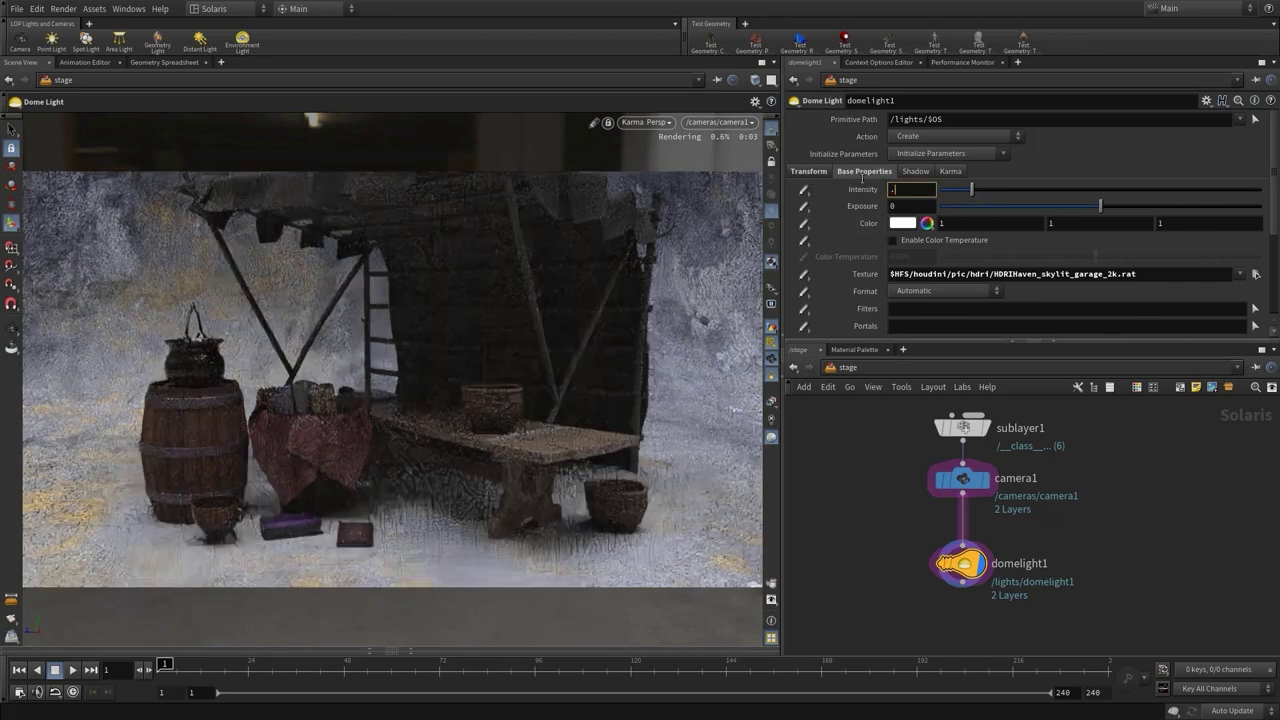
text(2)
key(Return)
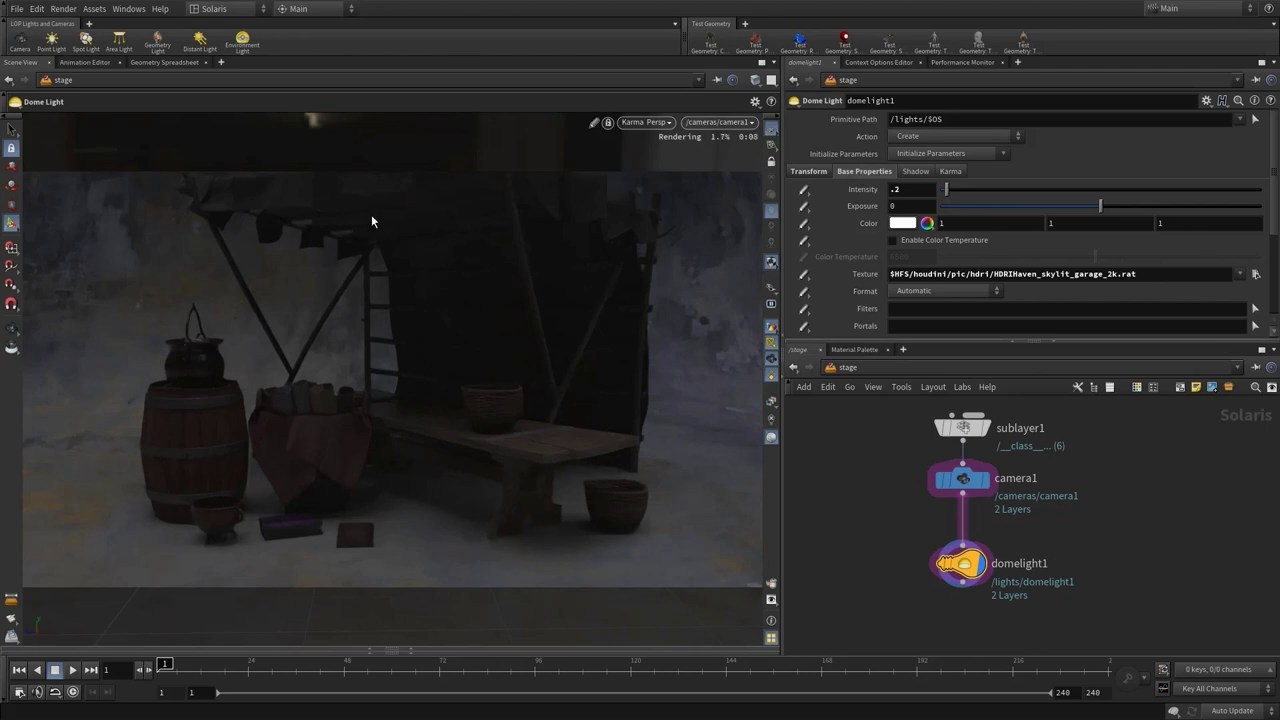
- Add a spotlight and, in the Houdini GL view through it, aim it down at the stall from the barrel side
click(86, 40)
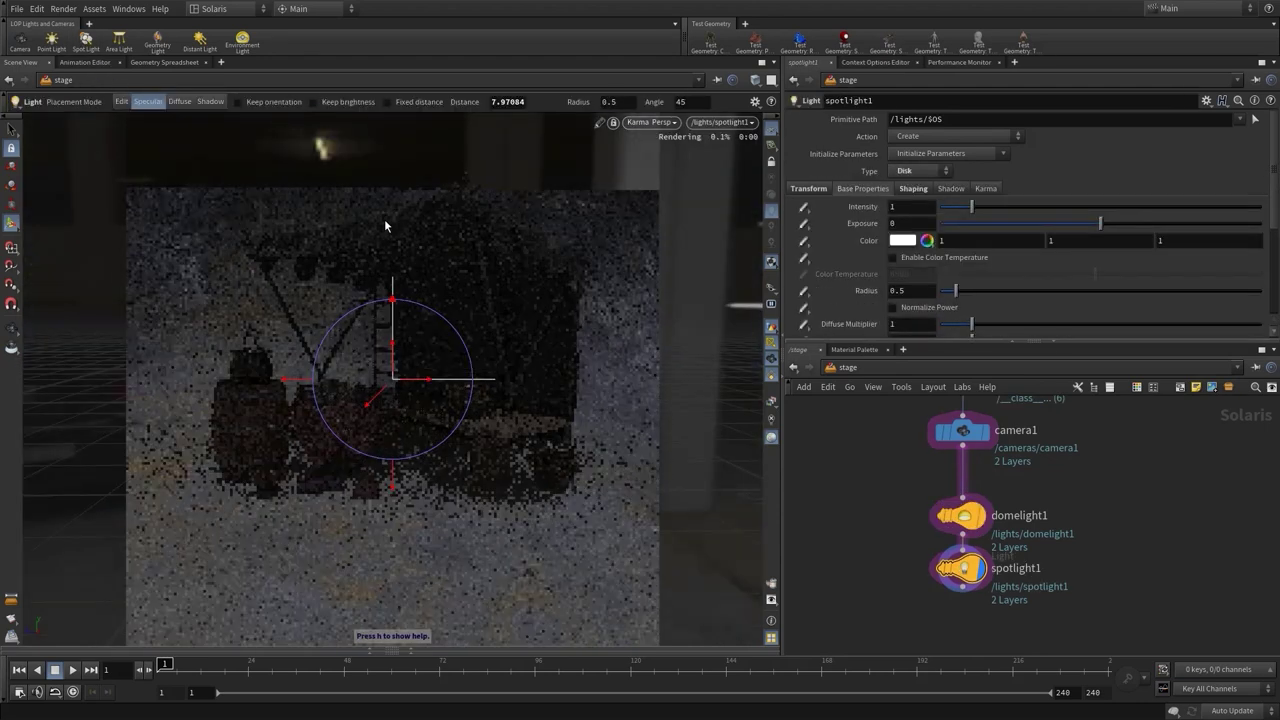
click(650, 122)
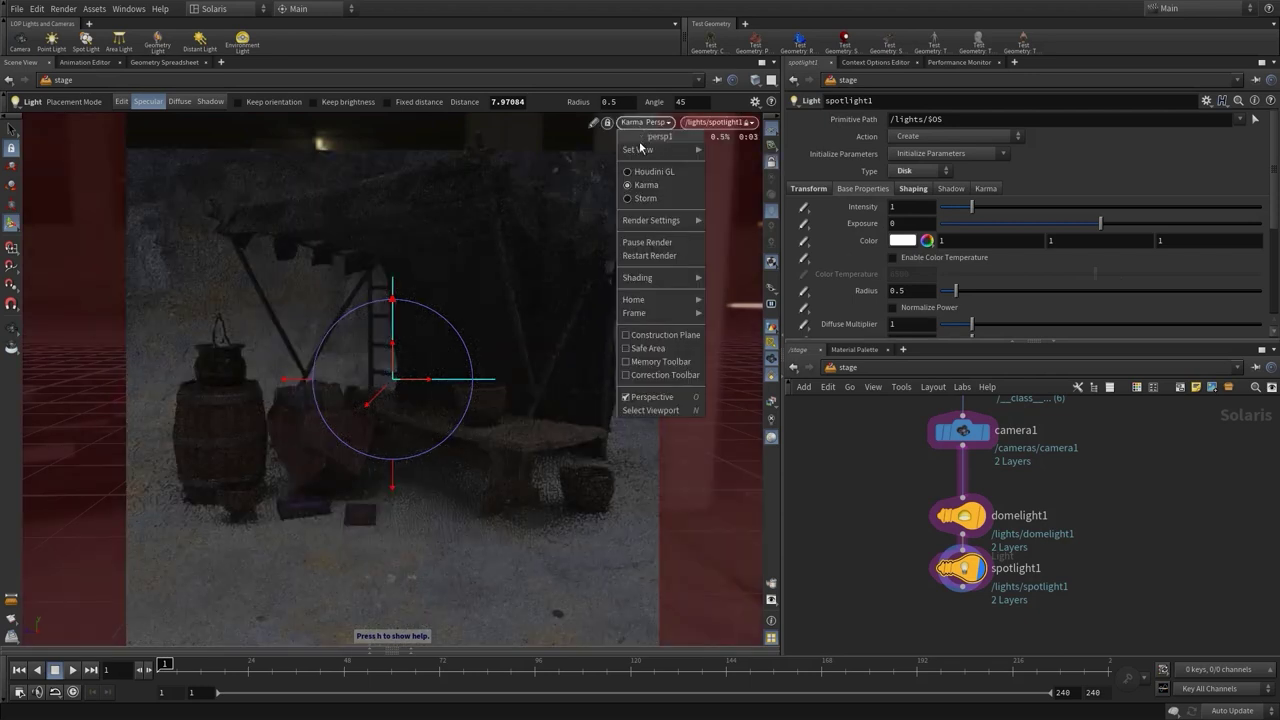
click(655, 172)
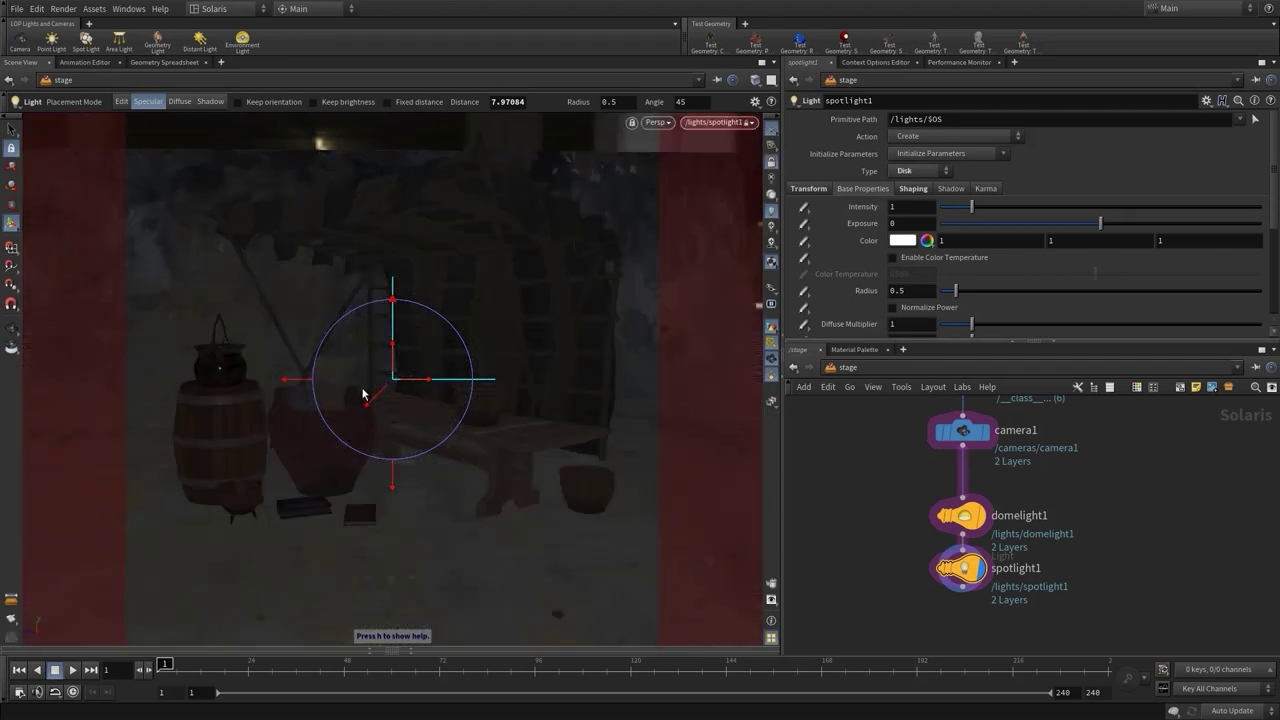
key(Escape)
drag(329, 337, 474, 383)
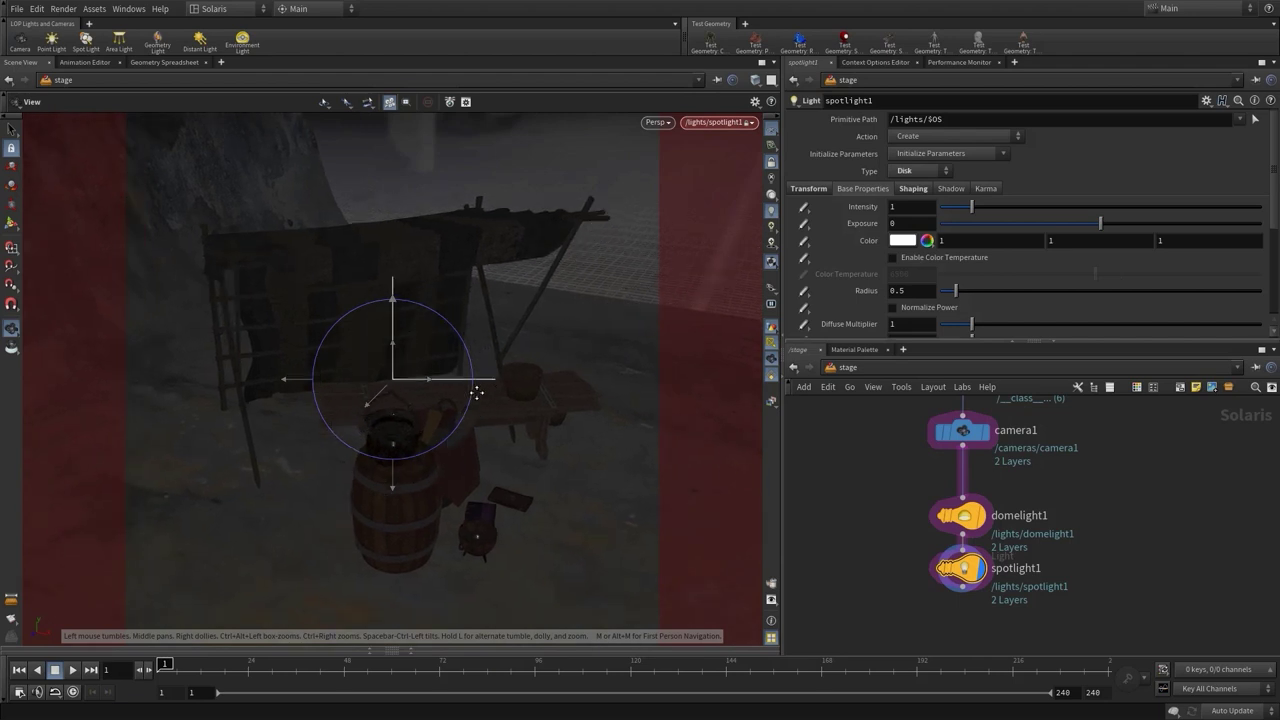
key(Return)
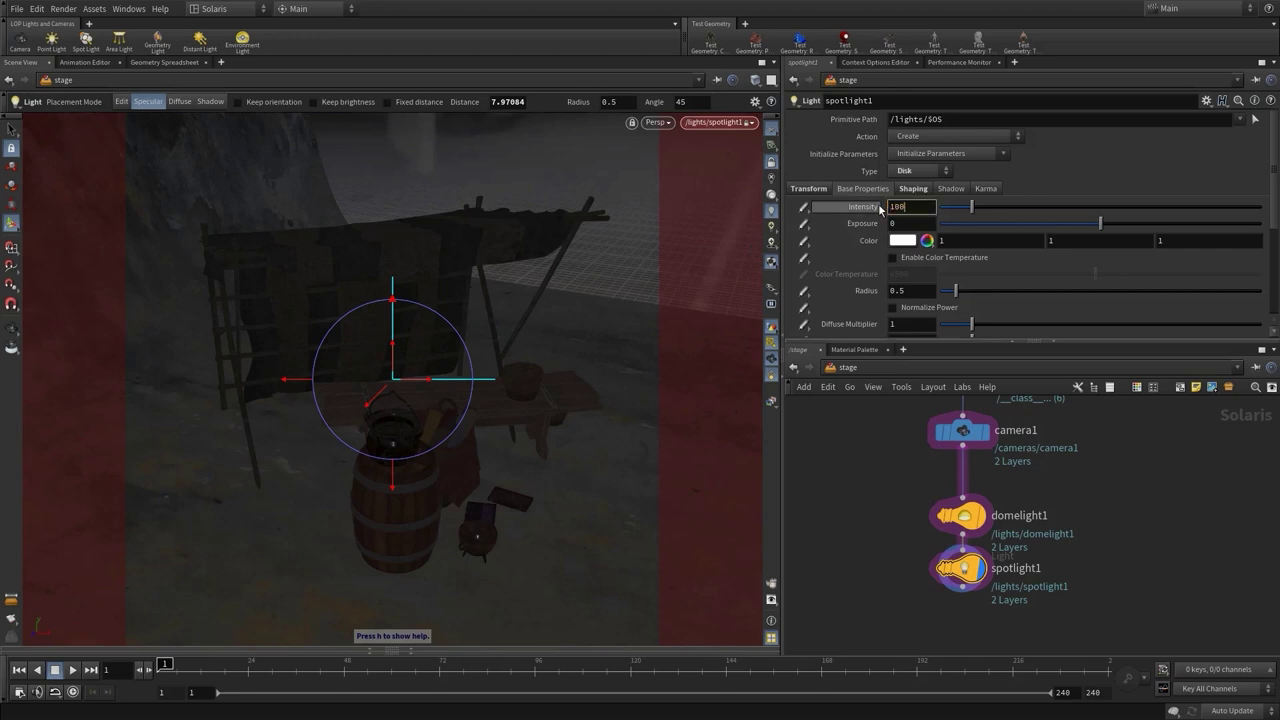
- Try a spotlight intensity of 100 with a cone angle of 5
key(Return)
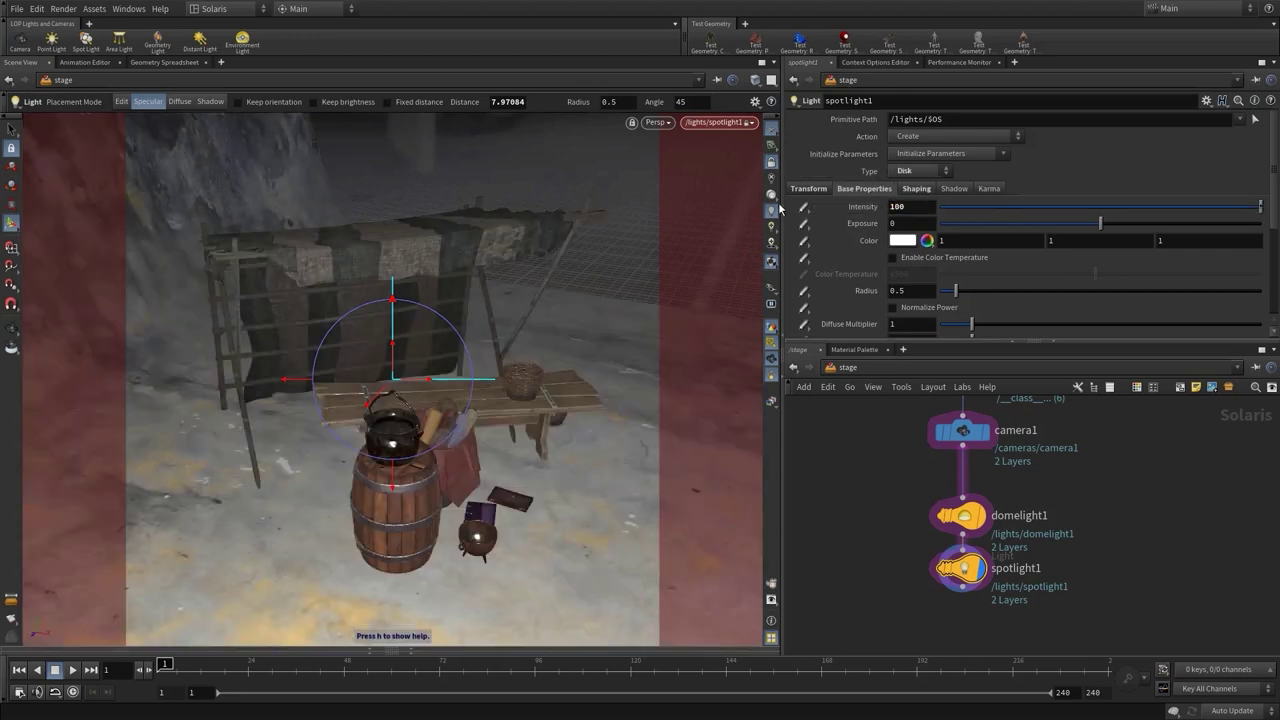
click(918, 189)
click(890, 220)
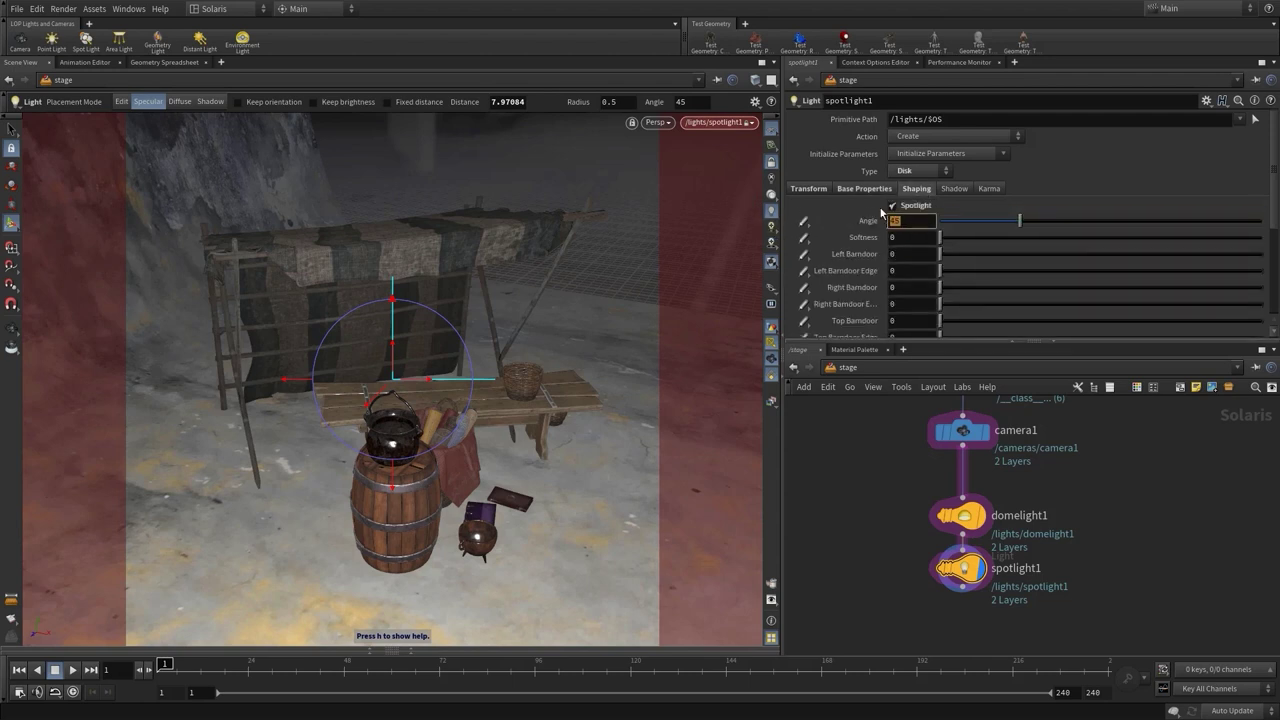
text(5)
key(Return)
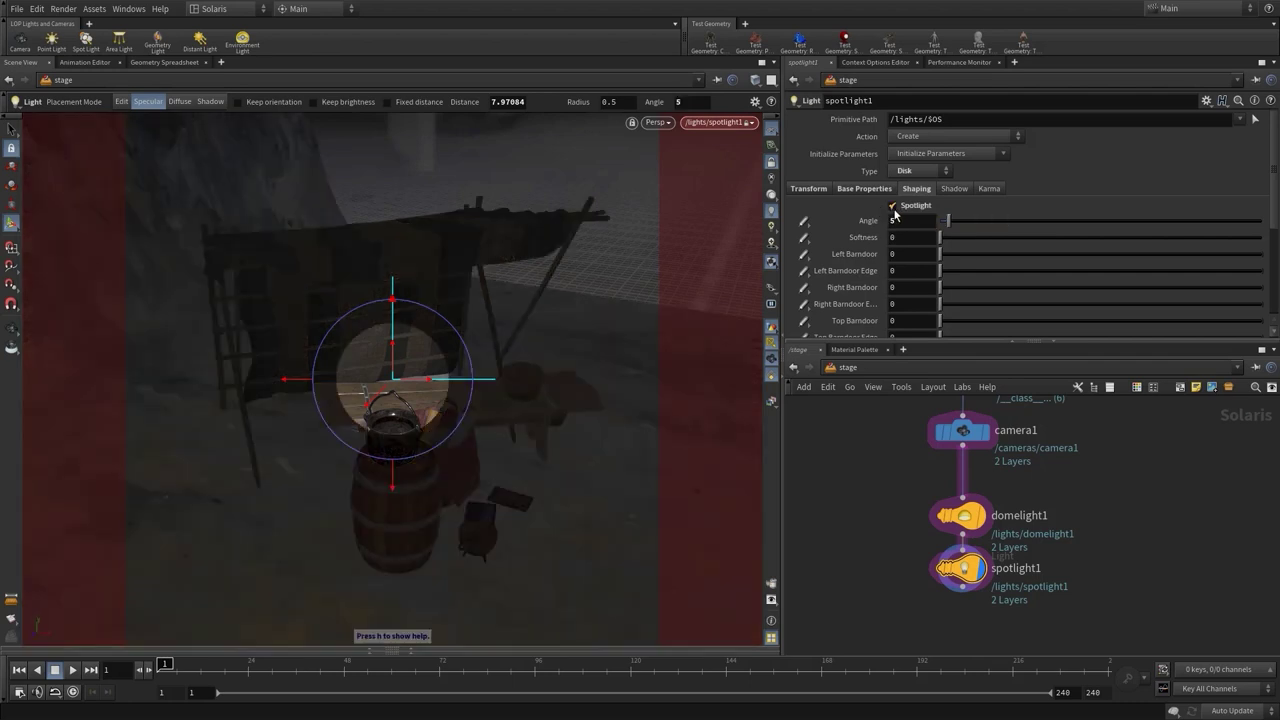
- Set the spotlight's cone angle to 15 and its softness to 5
click(890, 221)
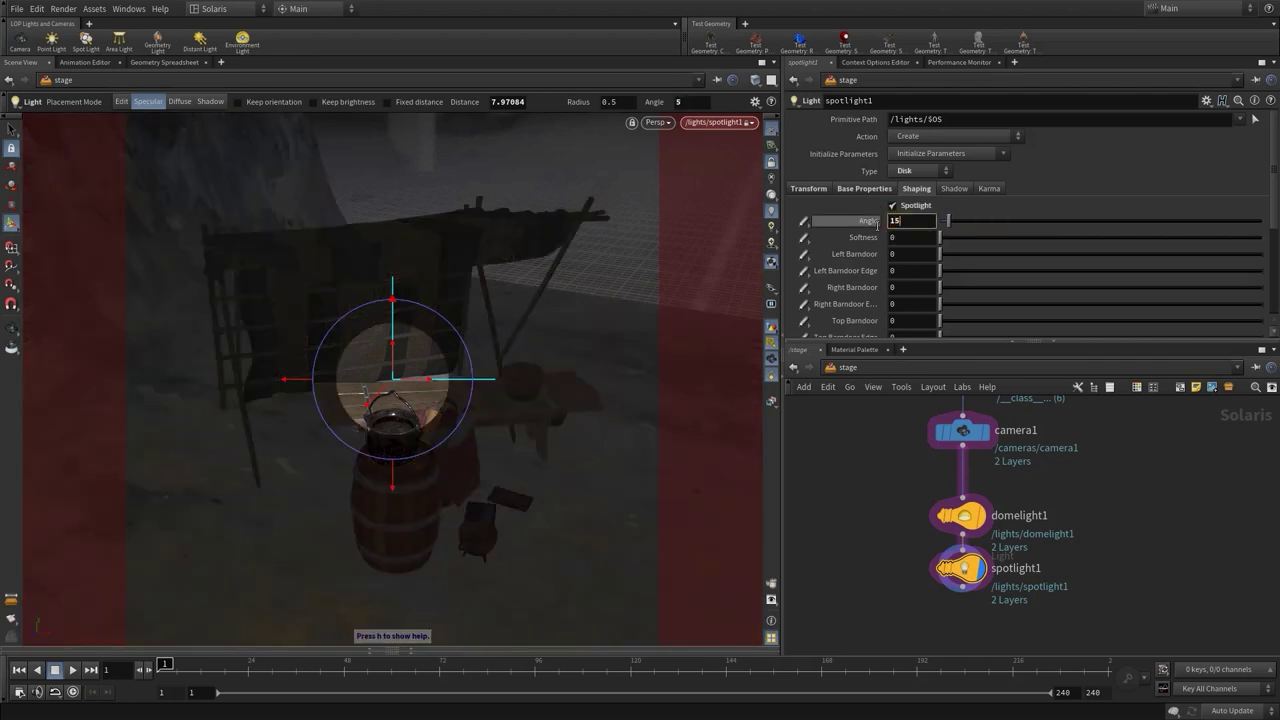
key(Return)
key(Tab)
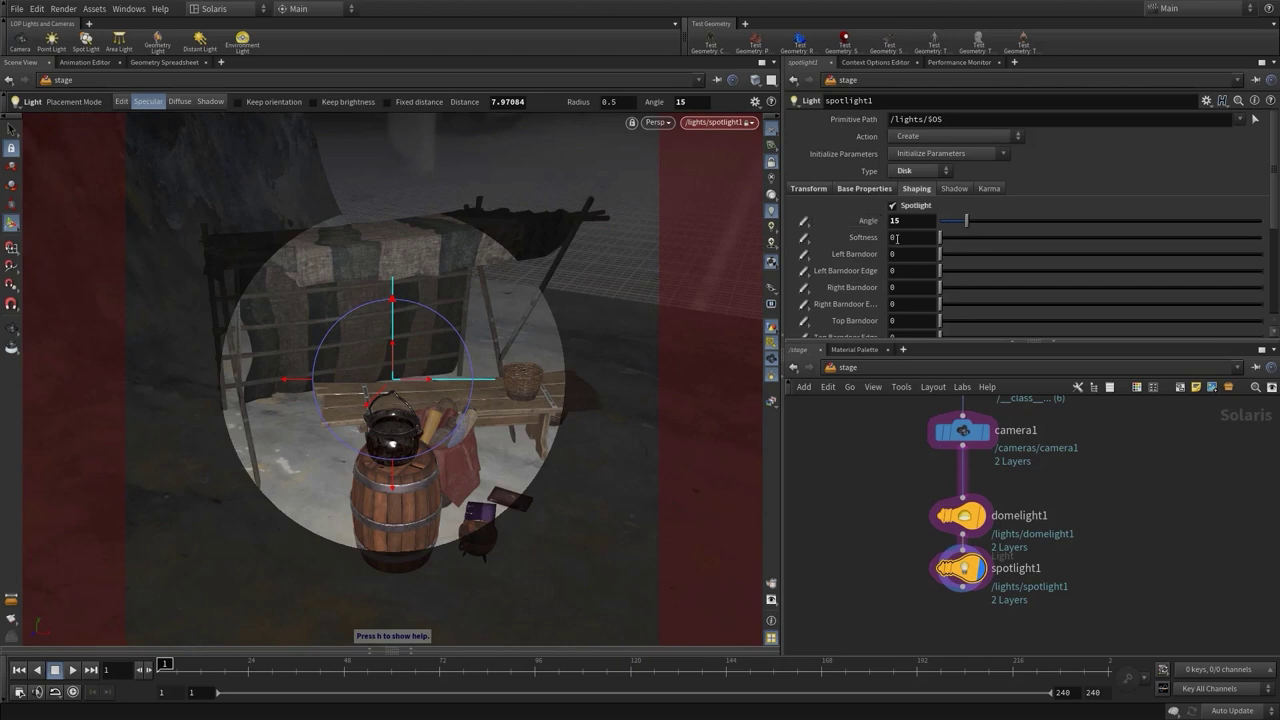
text(5)
key(Return)
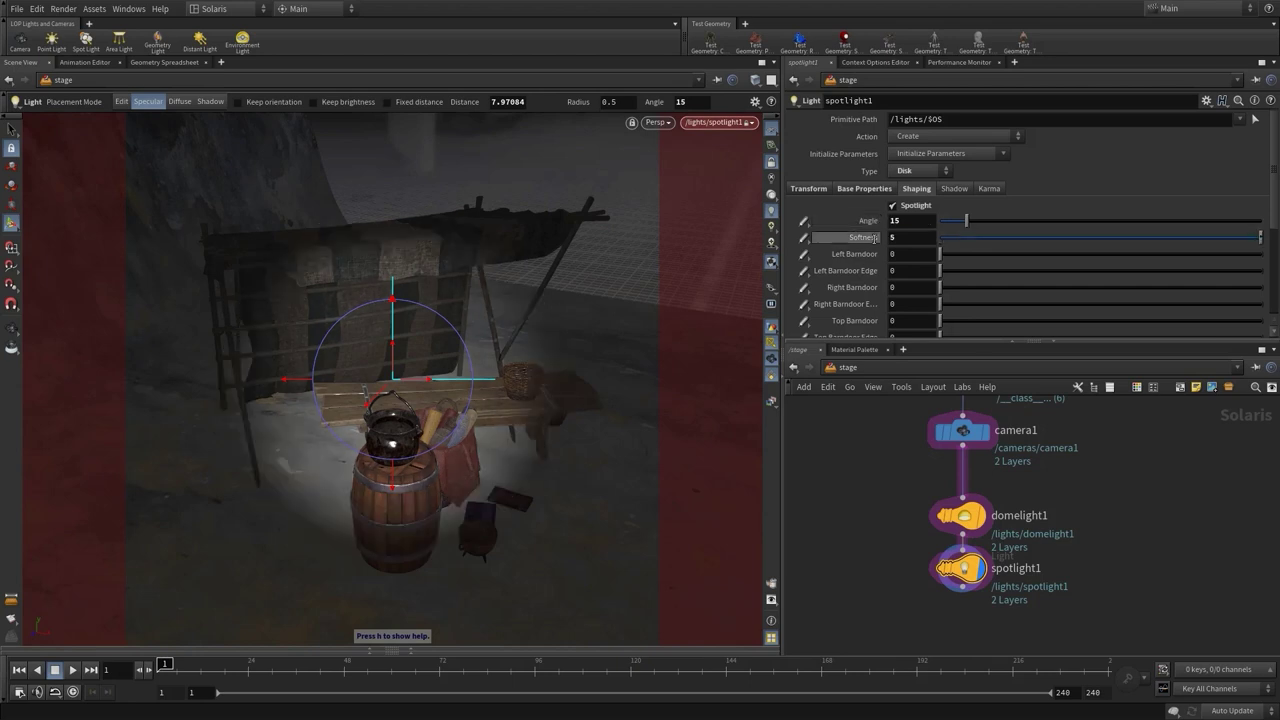
- Look through camera1 with high-quality lighting and shadows enabled, and render the view with Karma
click(716, 122)
click(715, 137)
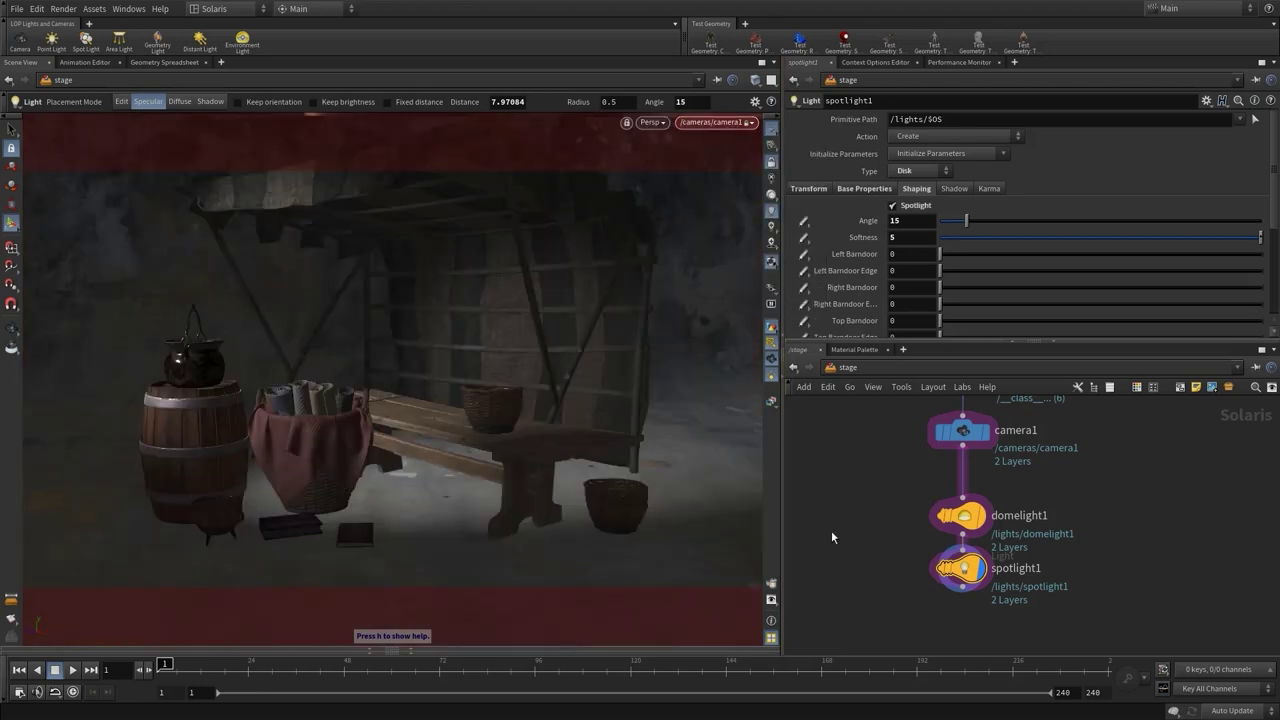
click(770, 264)
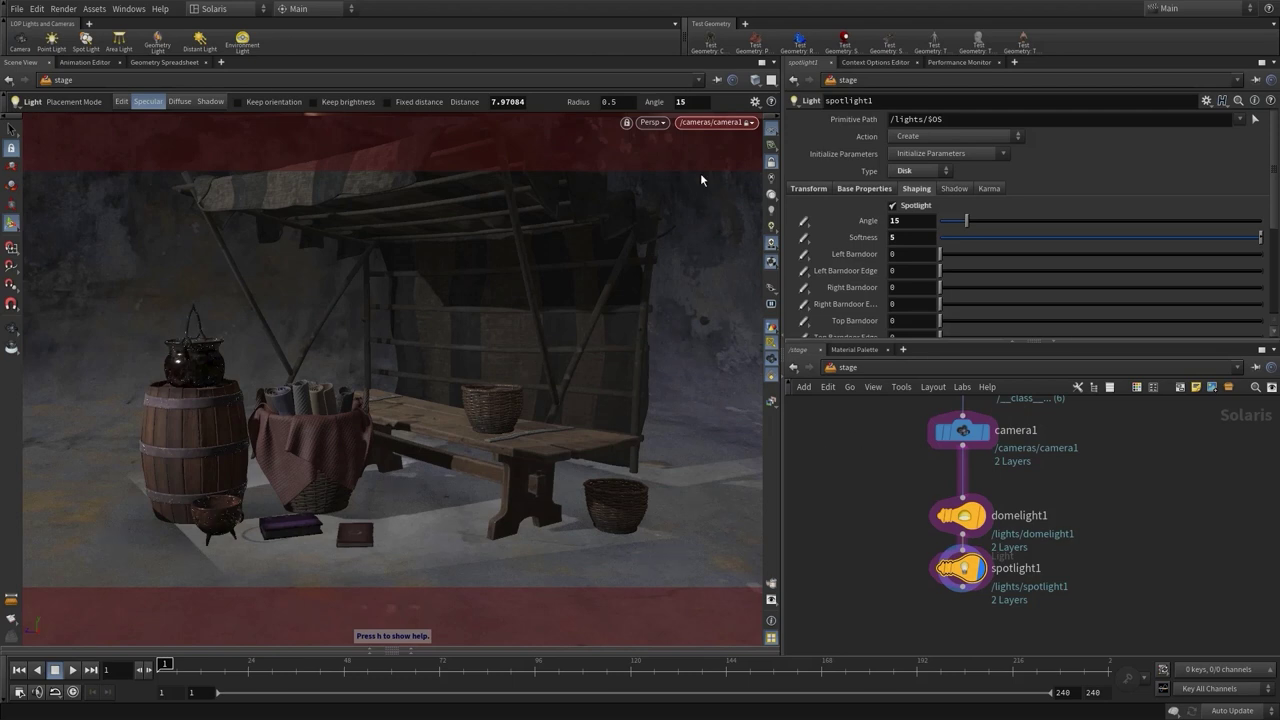
click(651, 122)
click(669, 183)
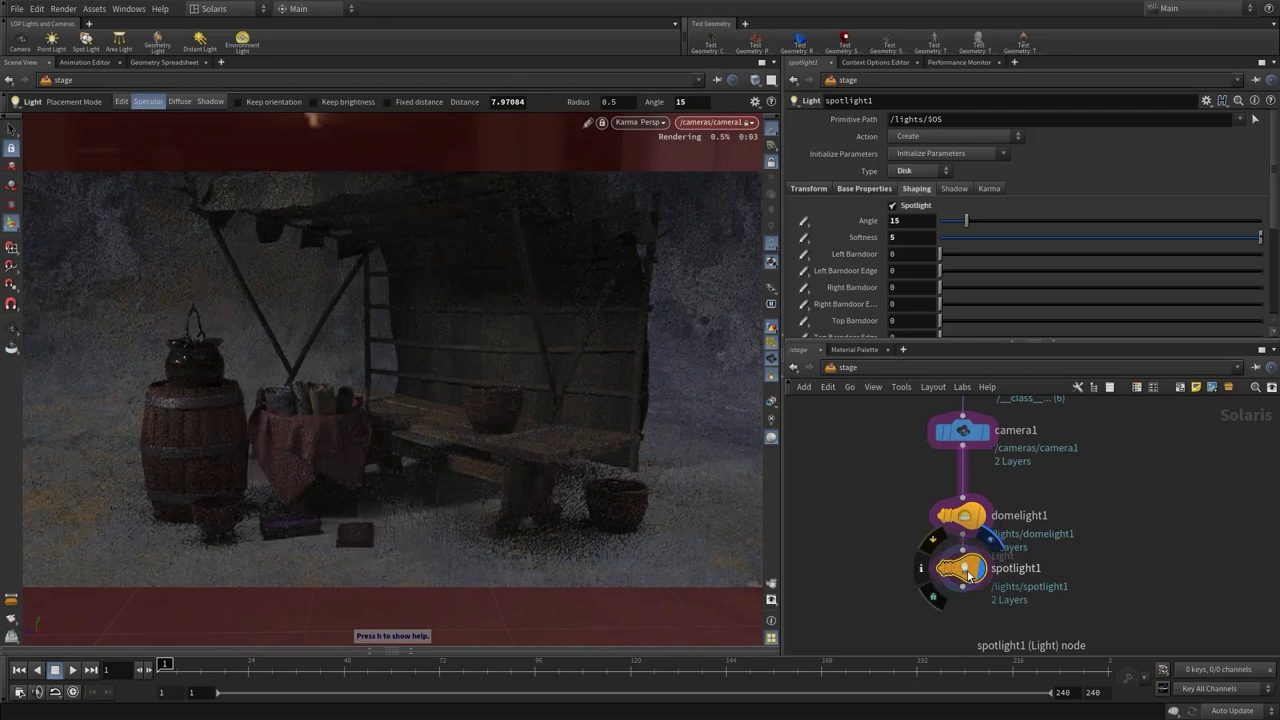
- Raise the spotlight's intensity, trying 300 and settling on 500
click(806, 189)
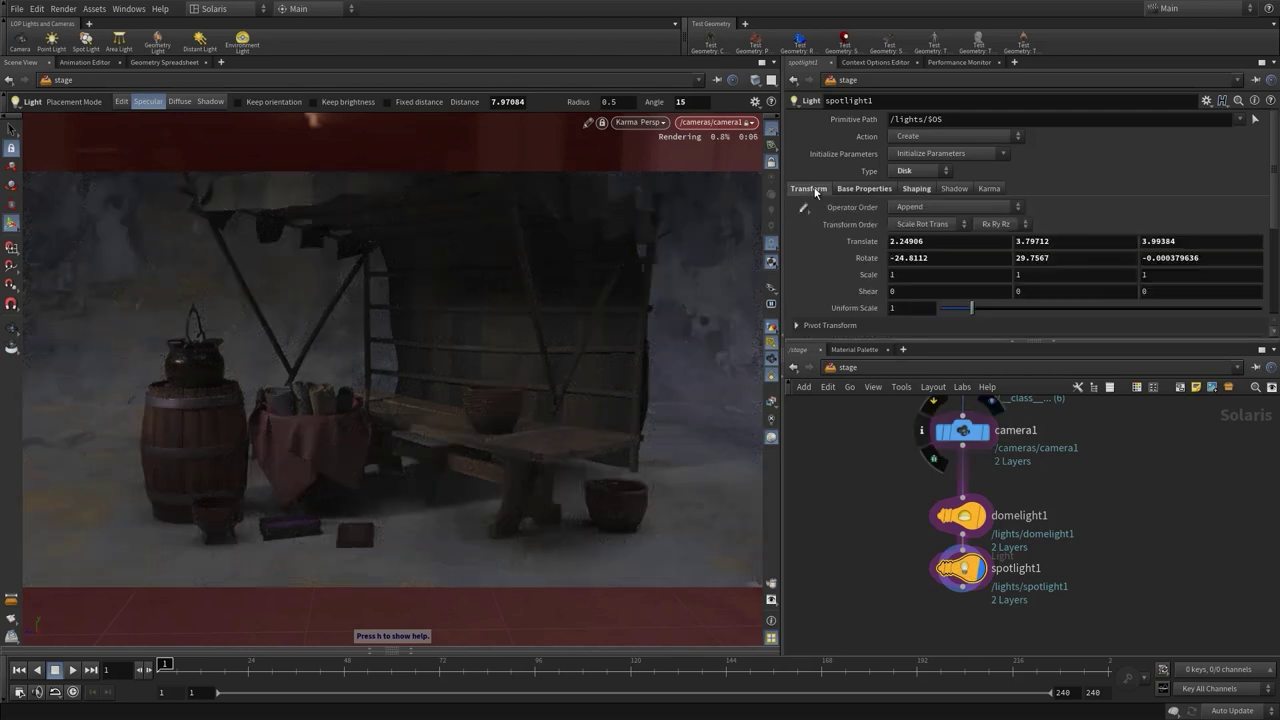
click(855, 190)
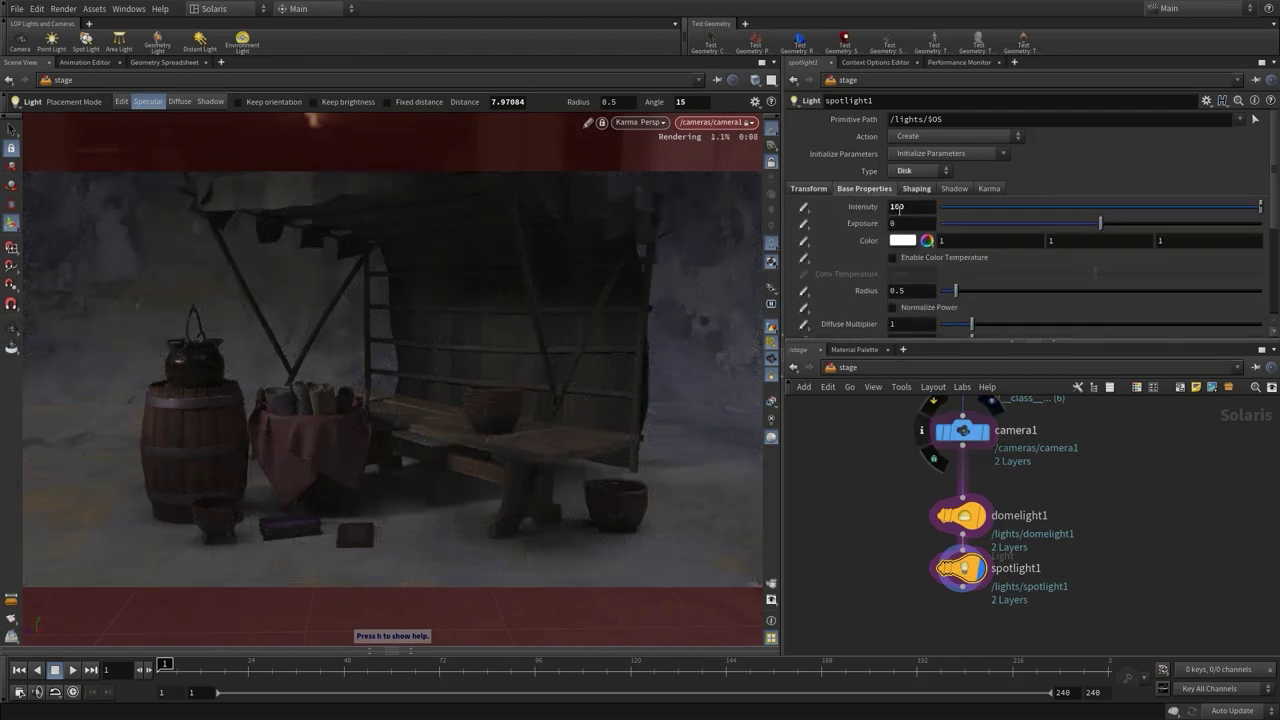
click(890, 206)
text(3)
key(Return)
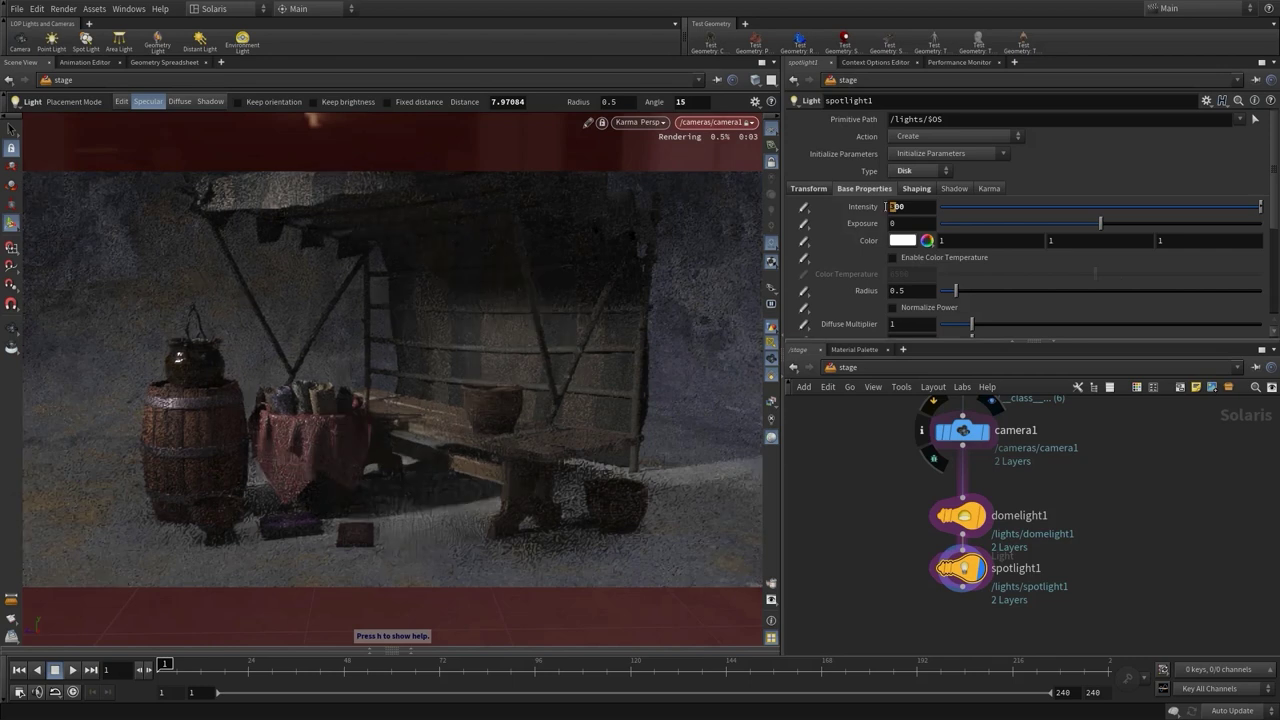
key(Return)
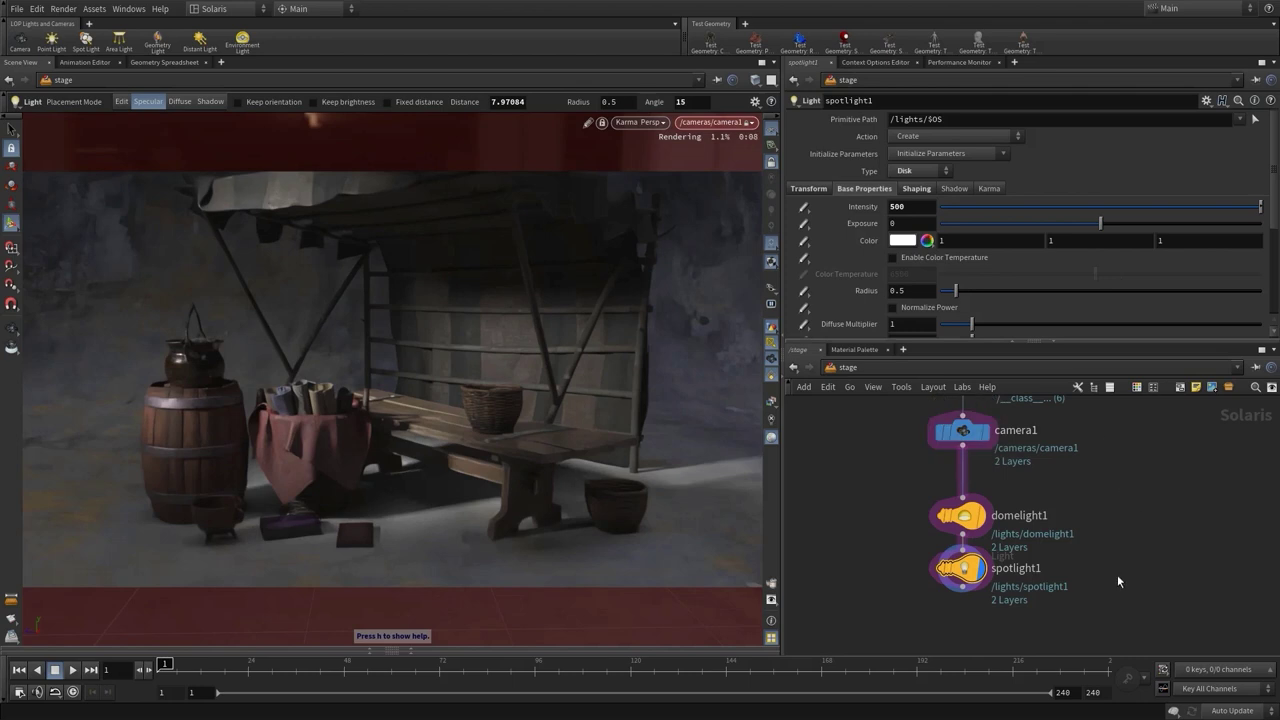
- Rename the spotlight1 node as keylight
middle_drag(1118, 595, 1102, 513)
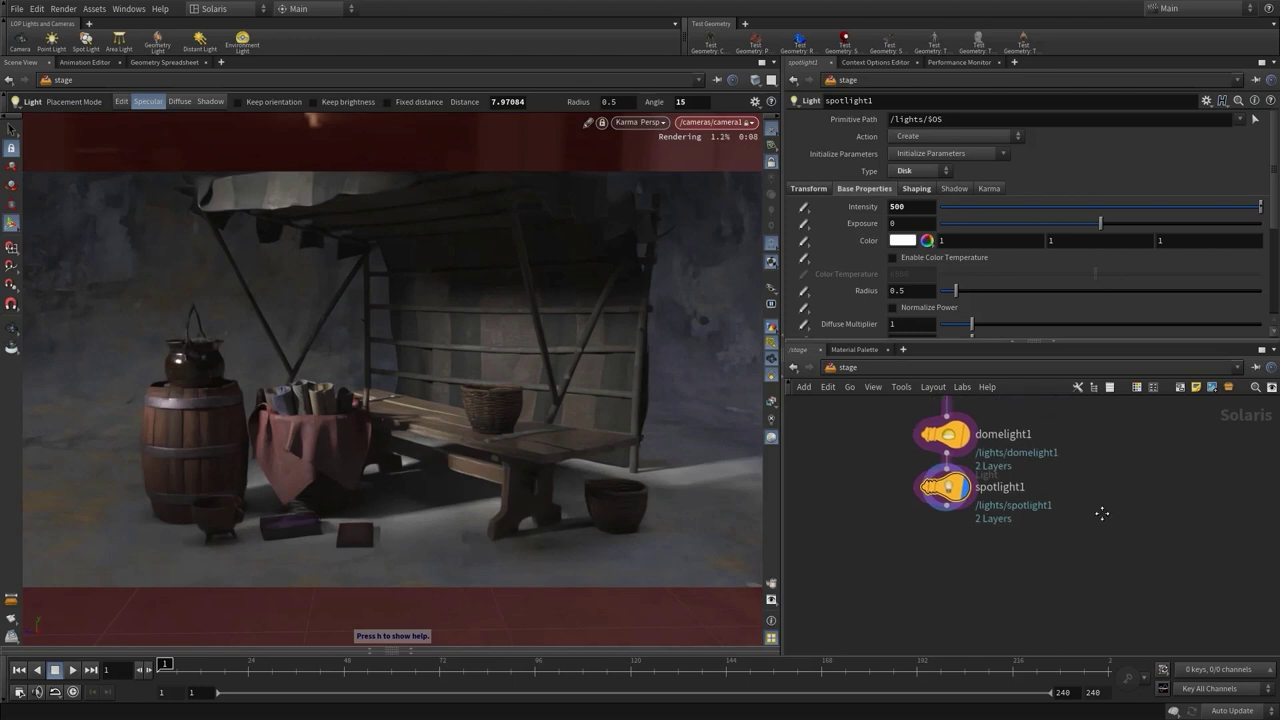
double_click(994, 488)
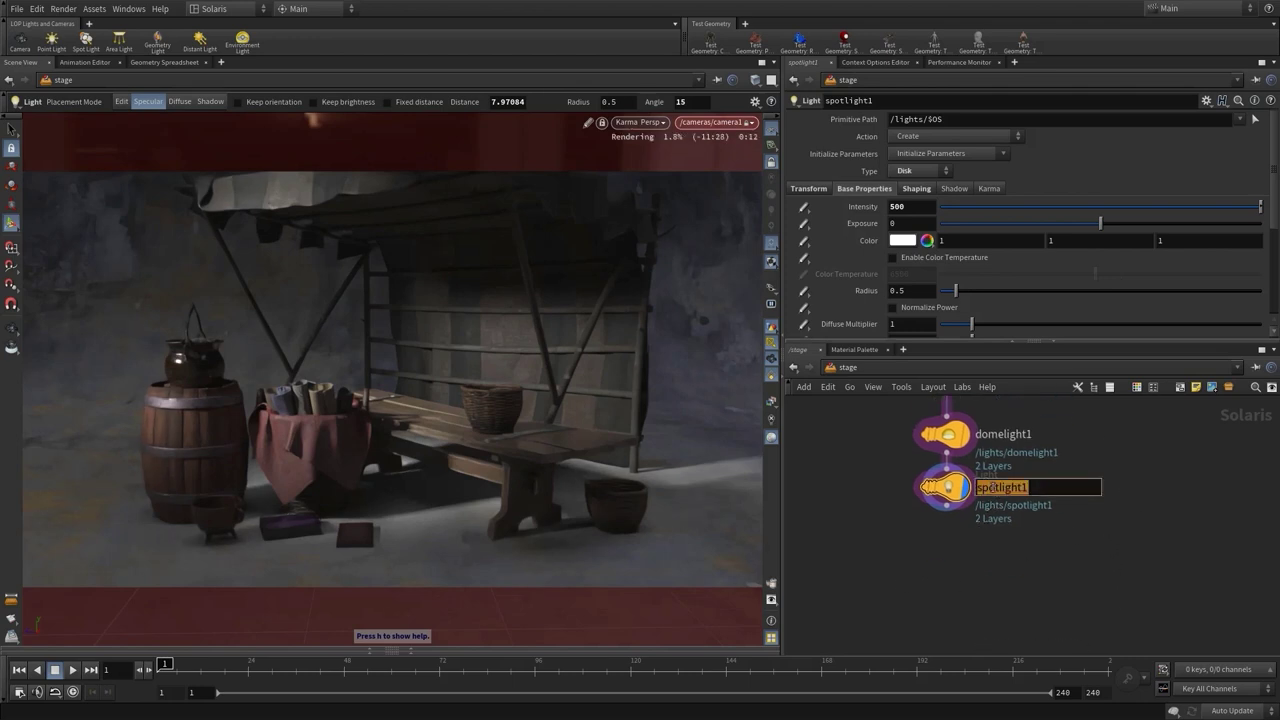
text(keylight)
key(Return)
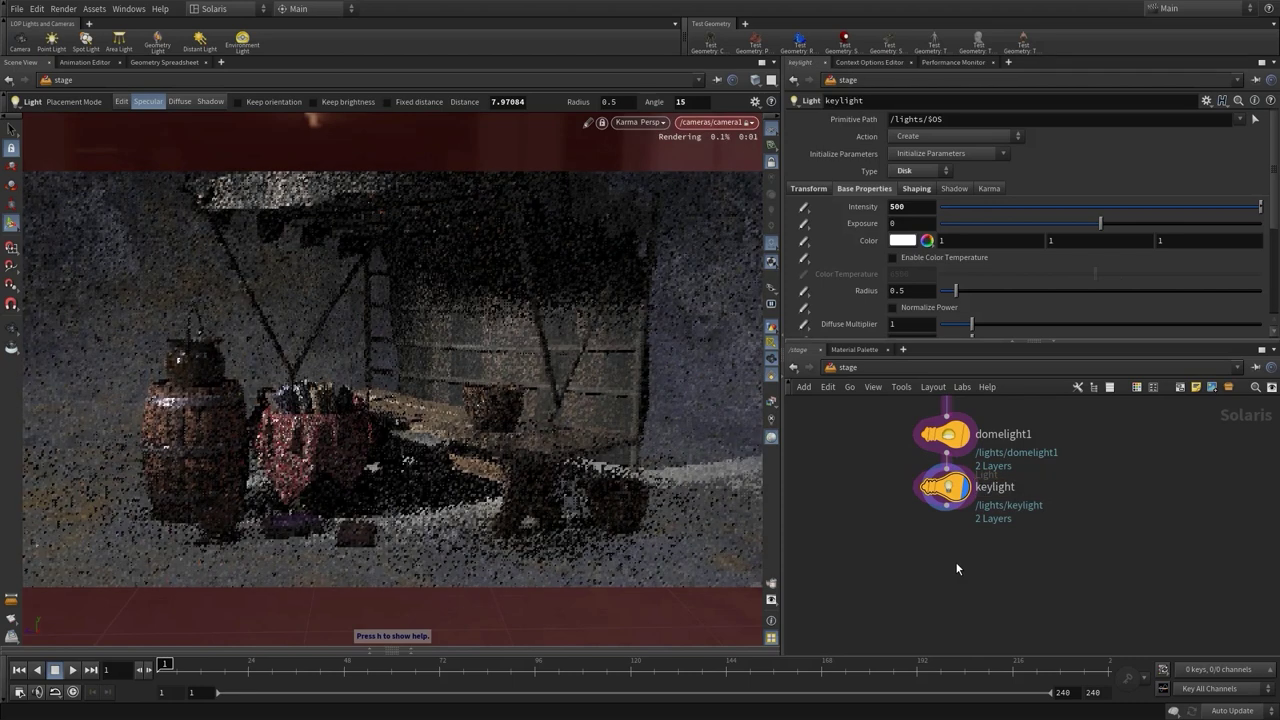
- Add a Light node below keylight in the network and connect it to keylight's output
key(Tab)
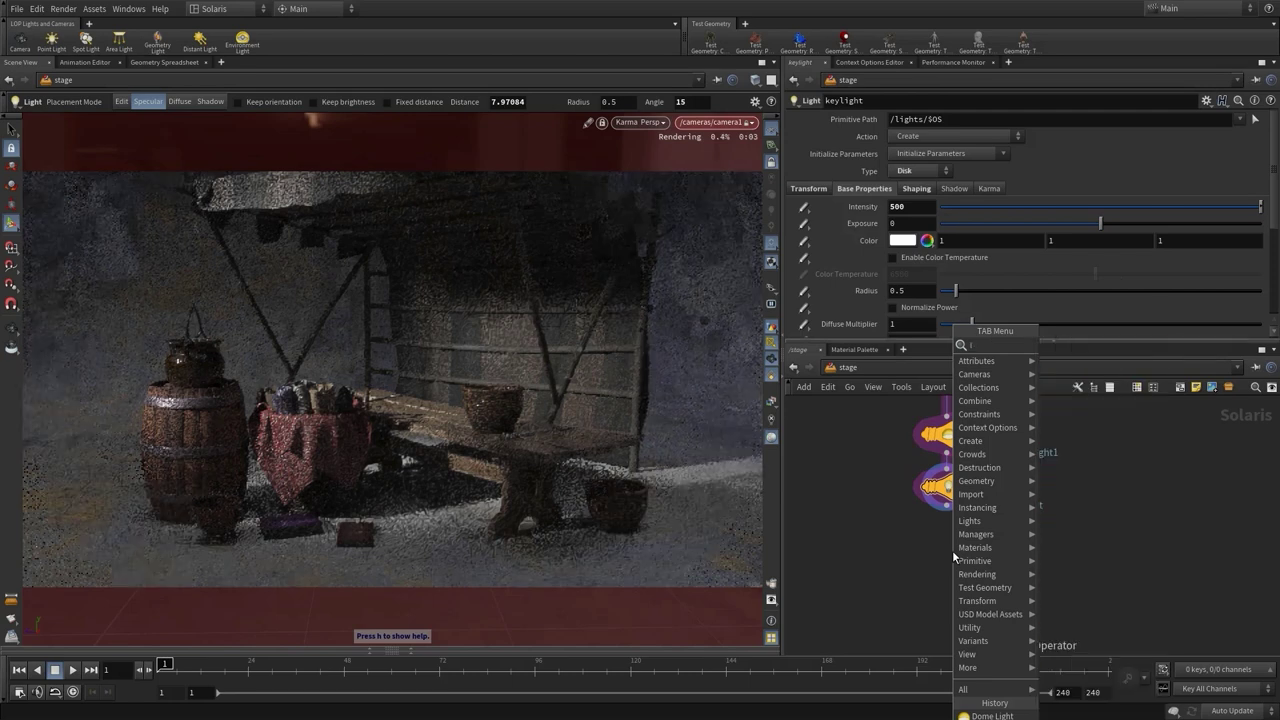
text(light)
key(Return)
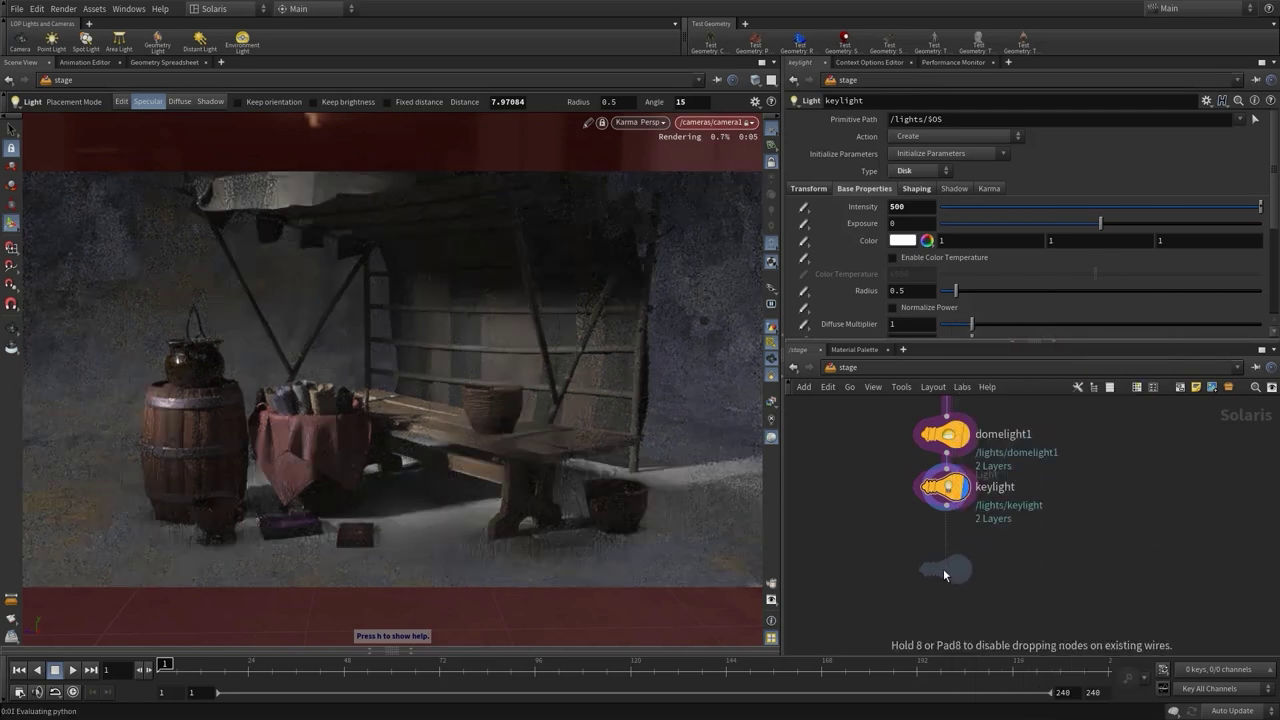
click(943, 568)
click(947, 522)
click(954, 543)
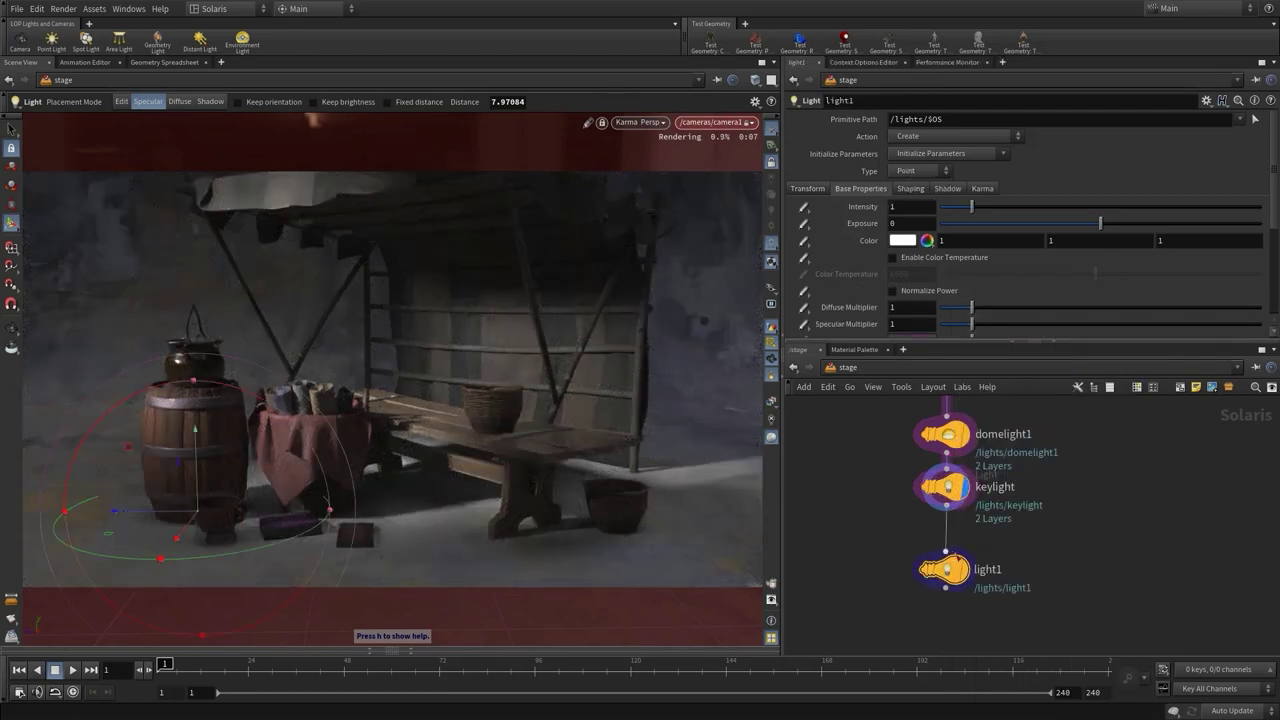
- Make the new light the displayed node and rename it fill_light
click(966, 570)
double_click(987, 570)
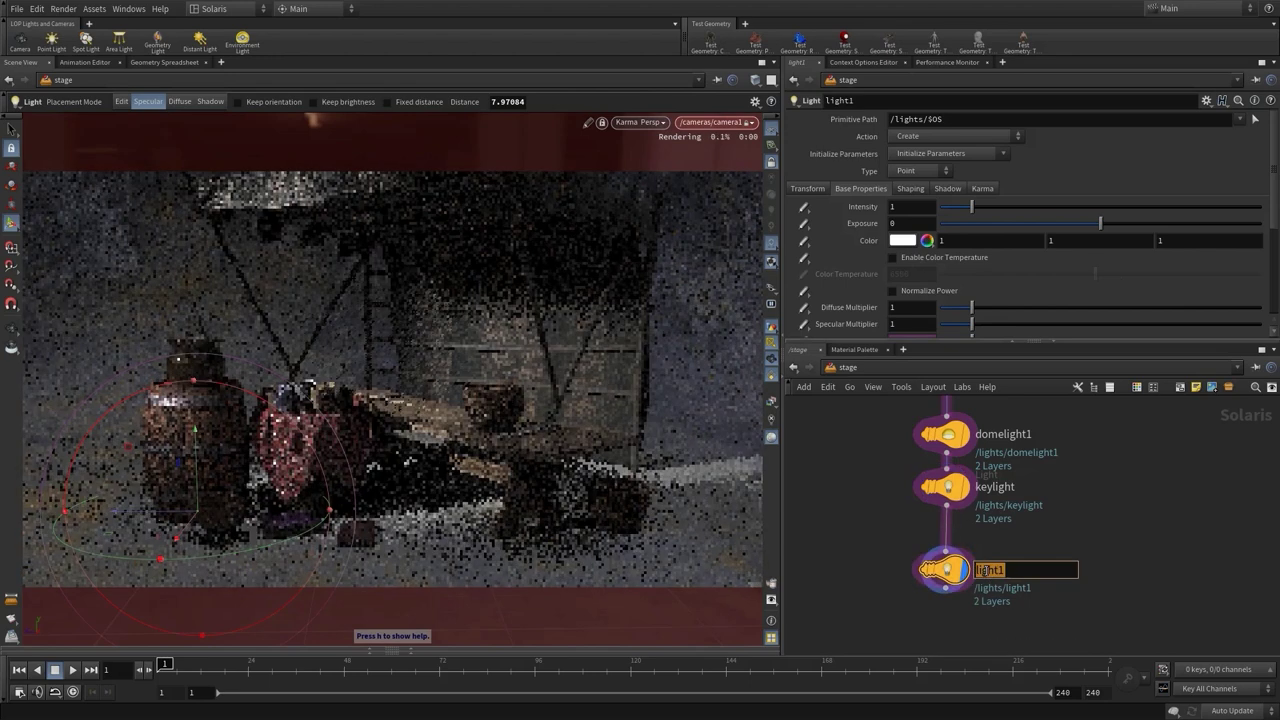
text(fil)
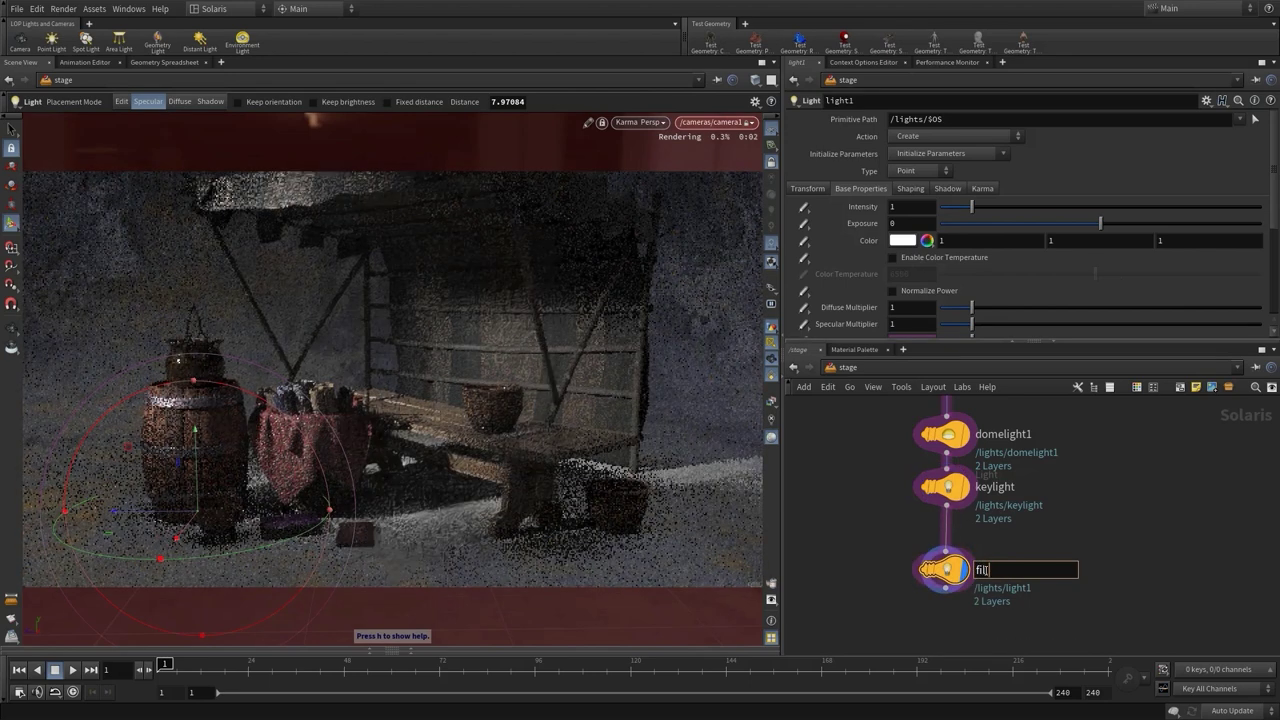
text(llight)
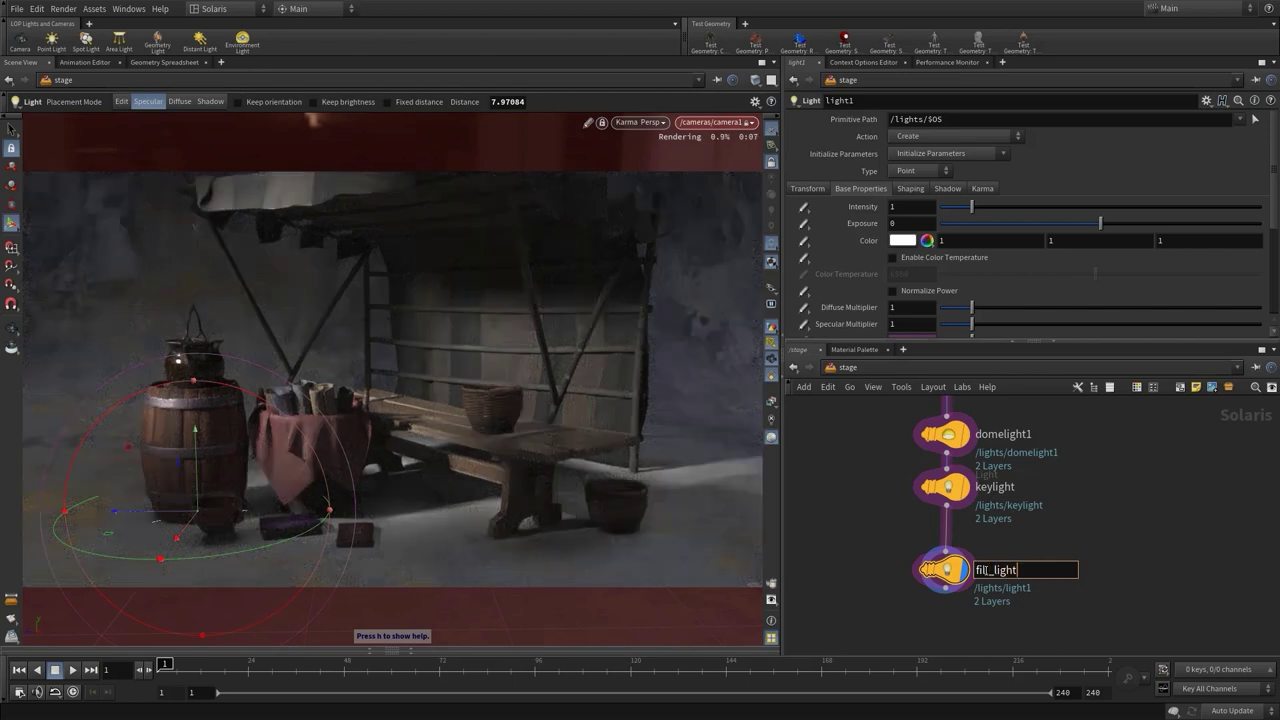
key(Return)
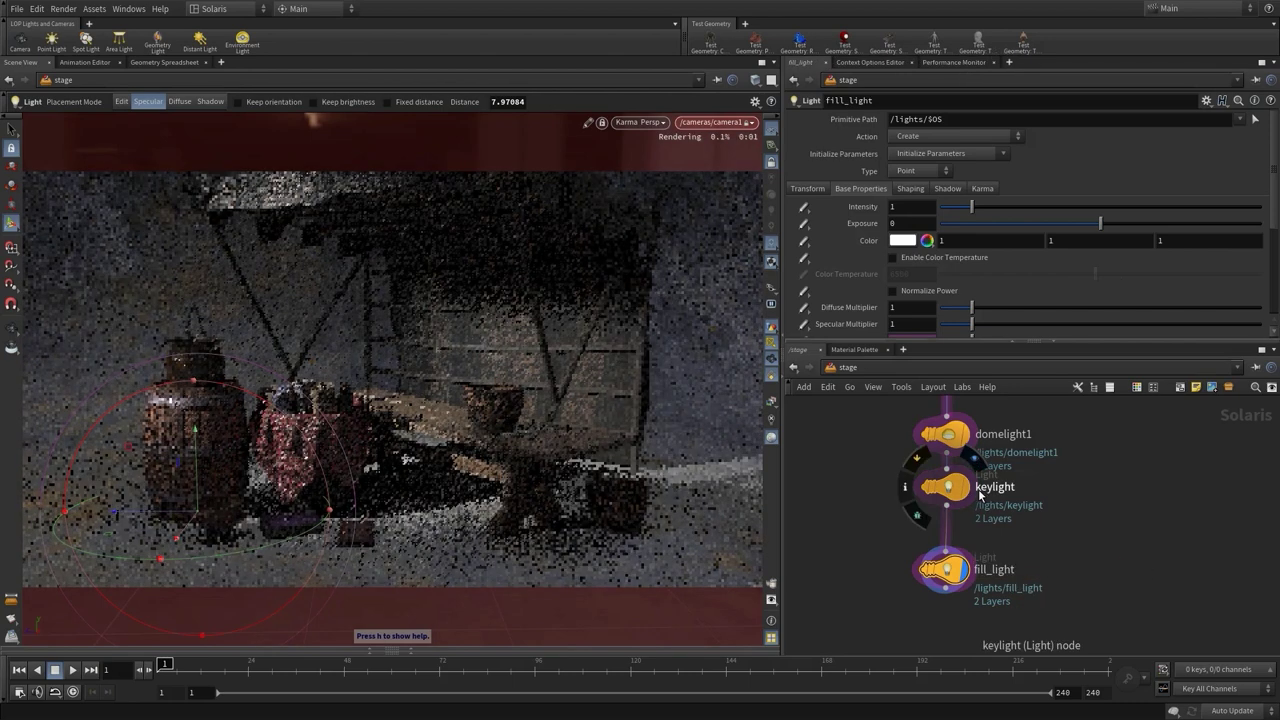
- Rename the keylight node as key_light
double_click(997, 488)
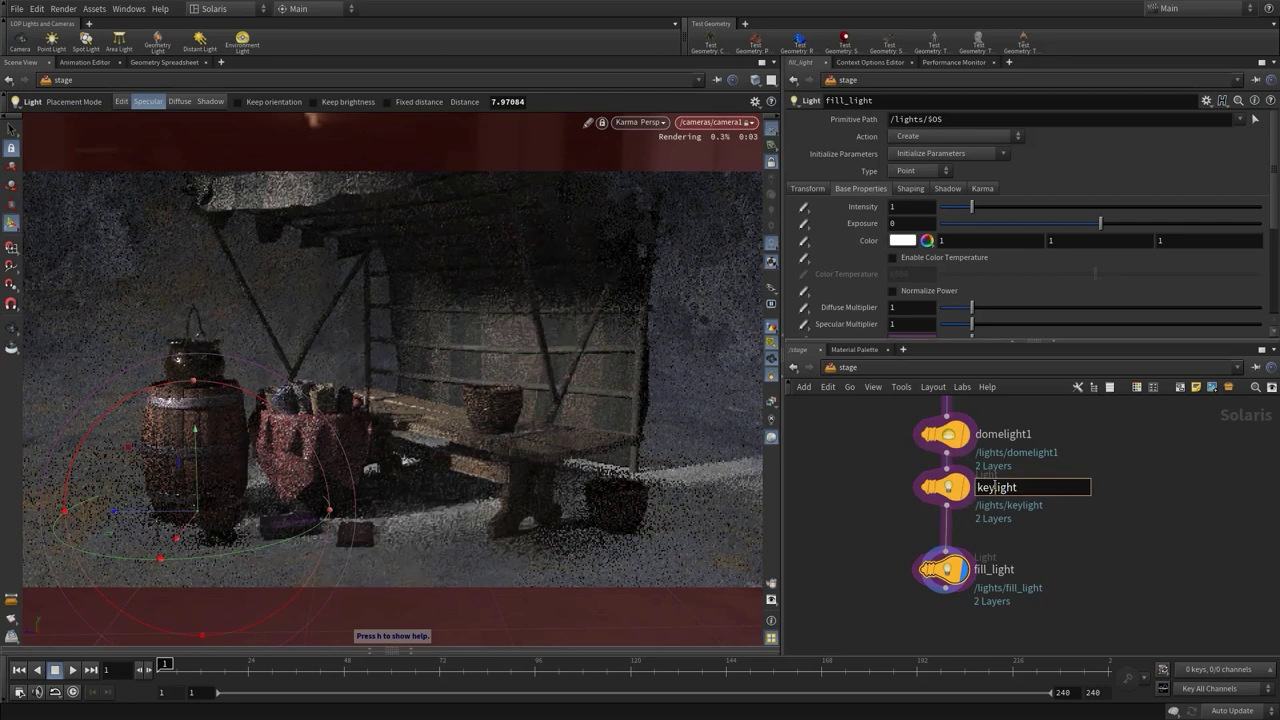
text(_)
key(Return)
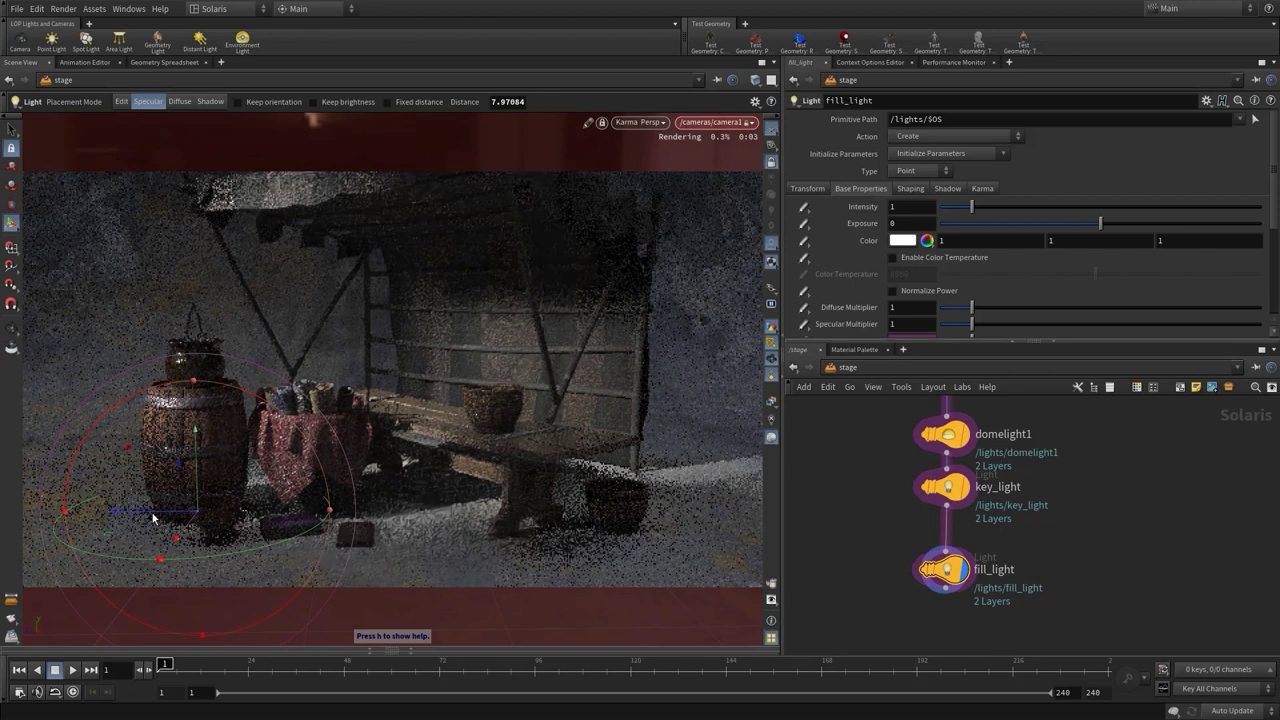
- Position the fill light beyond the stall's open side, aimed at the barrel with diffuse placement from a distance of about 12.3
drag(180, 517, 573, 521)
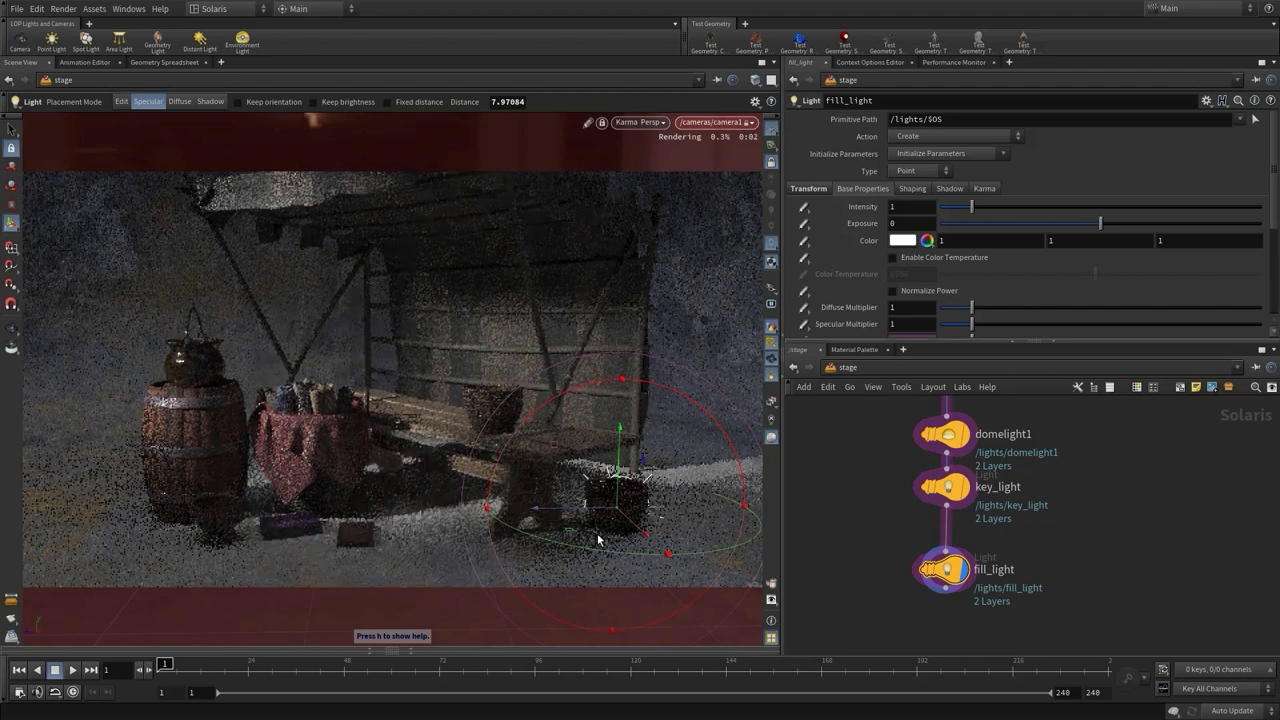
drag(620, 488, 626, 381)
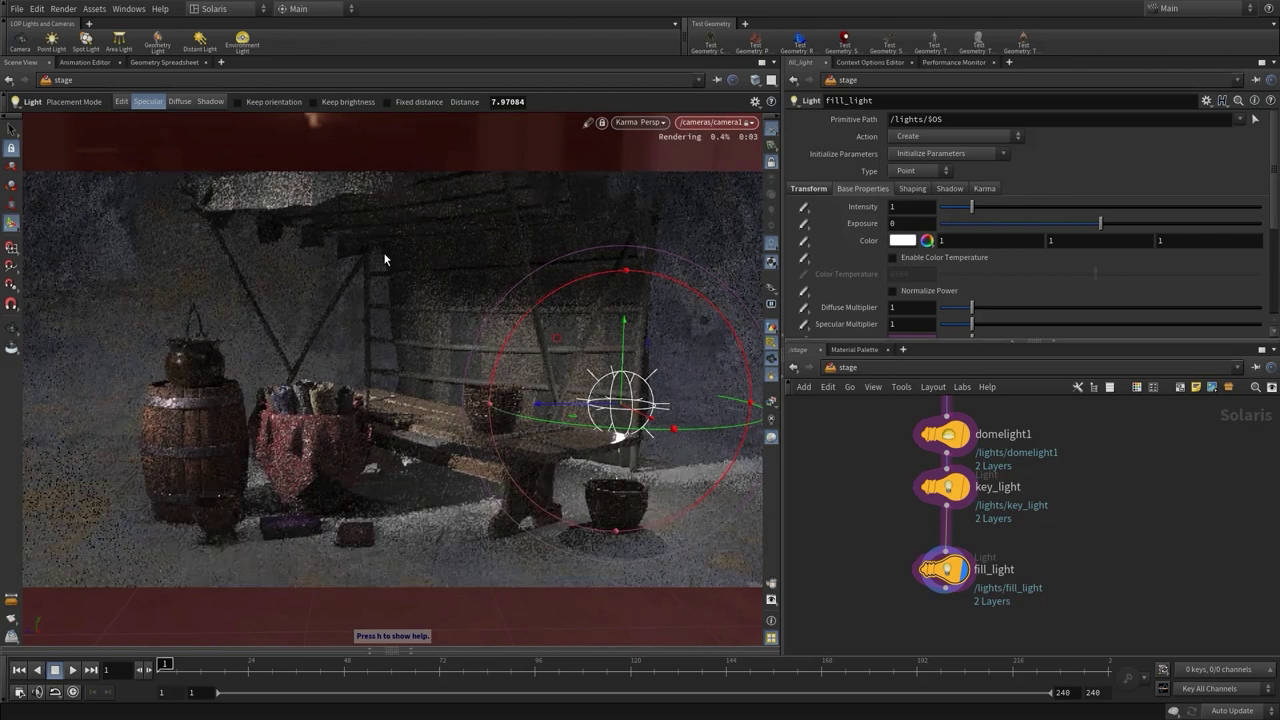
click(179, 102)
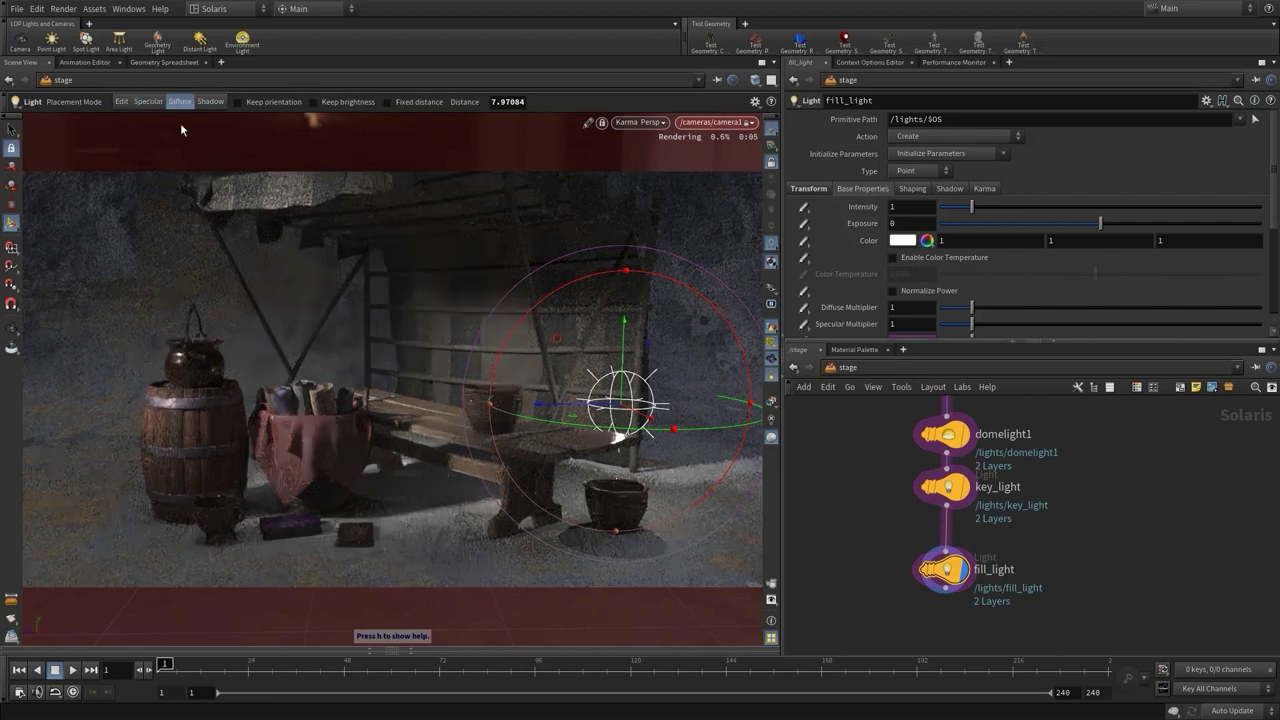
click(230, 403)
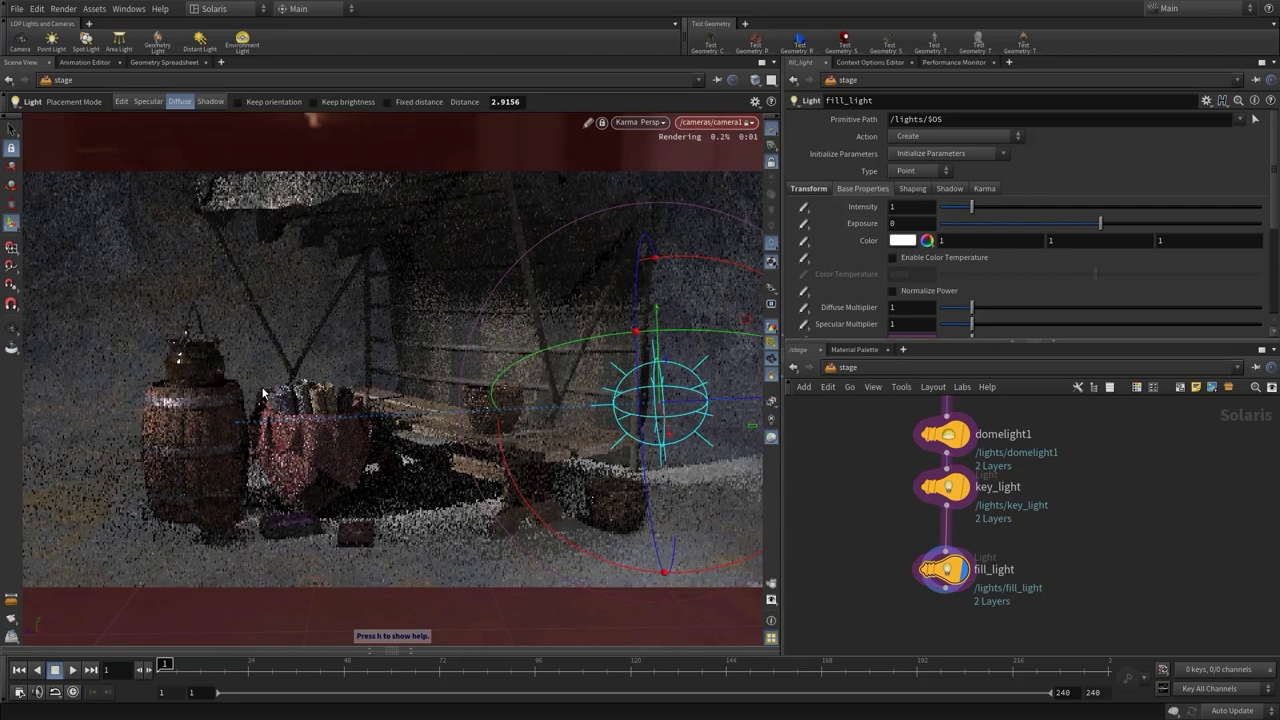
drag(270, 390, 343, 372)
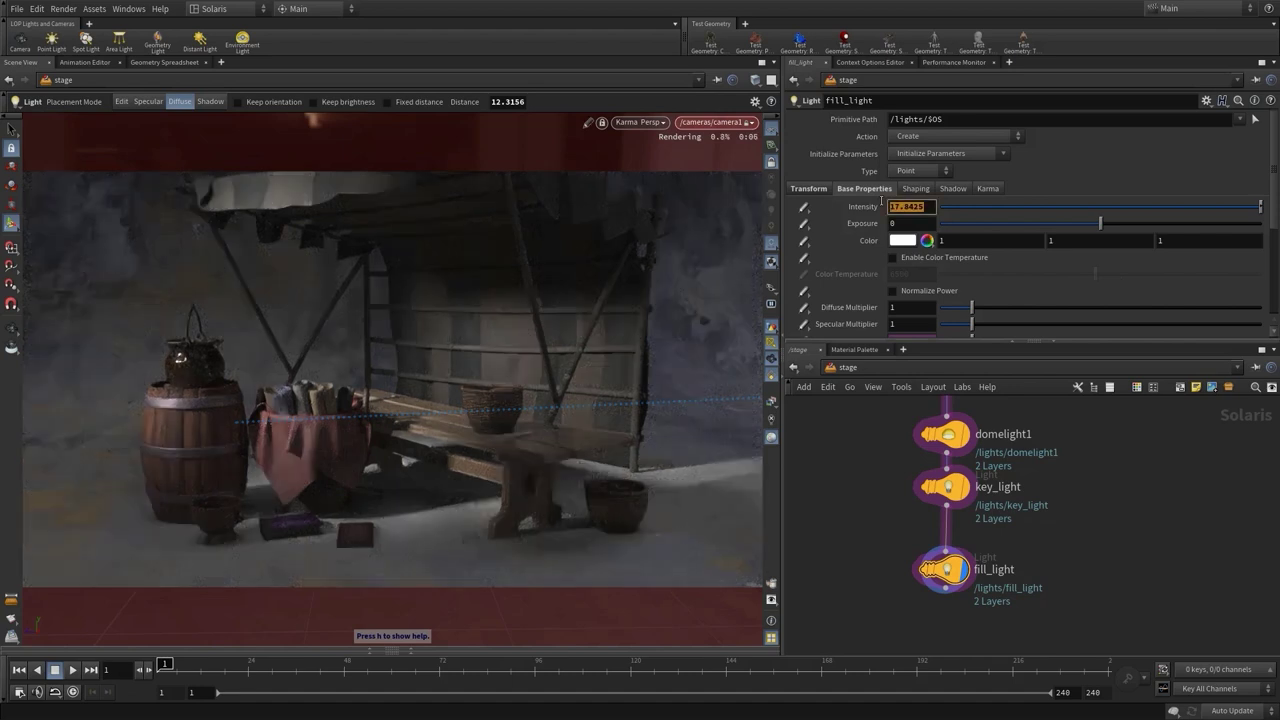
- Set the fill light's intensity to 100 and re-aim its diffuse placement at the side of the barrel facing the cloth basket
key(Return)
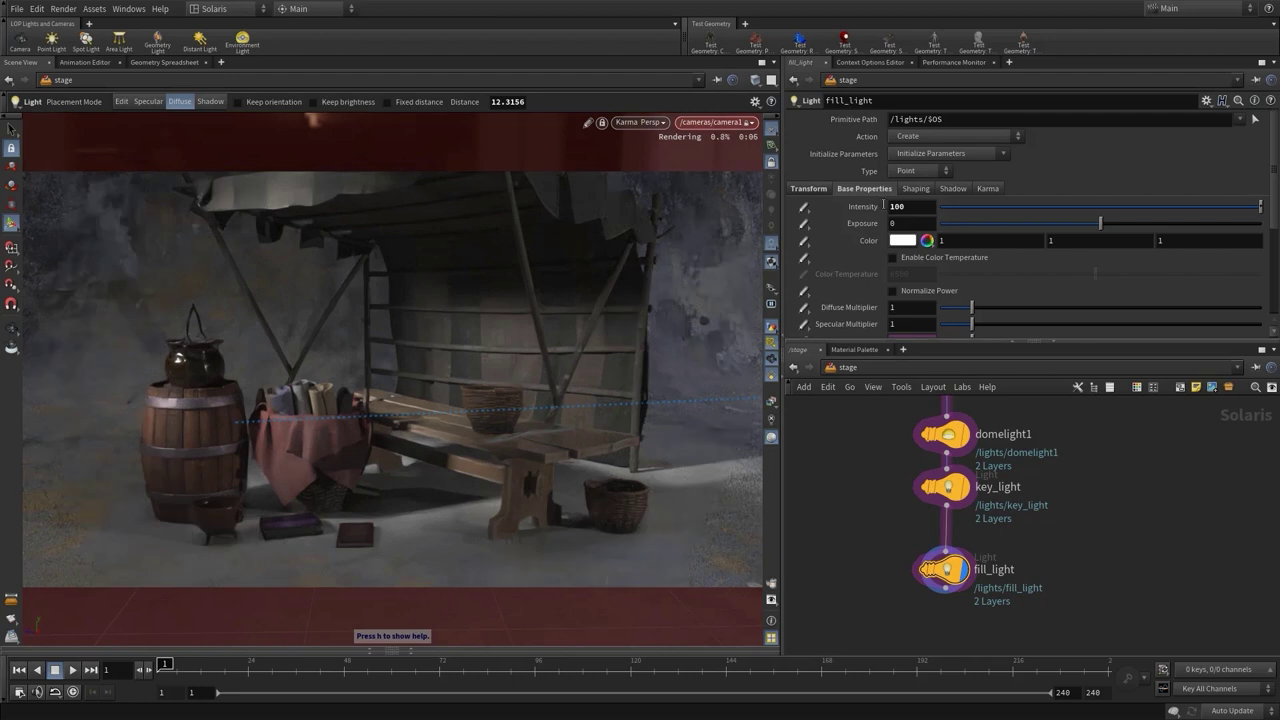
click(227, 428)
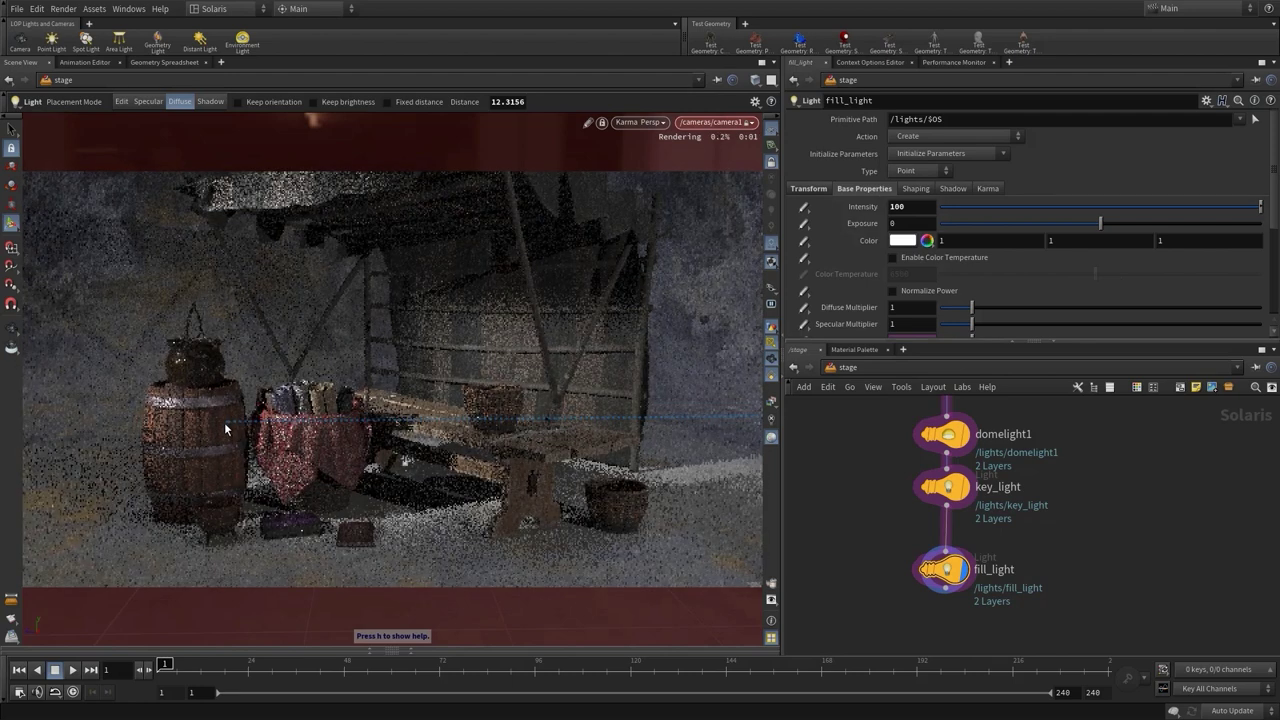
click(213, 426)
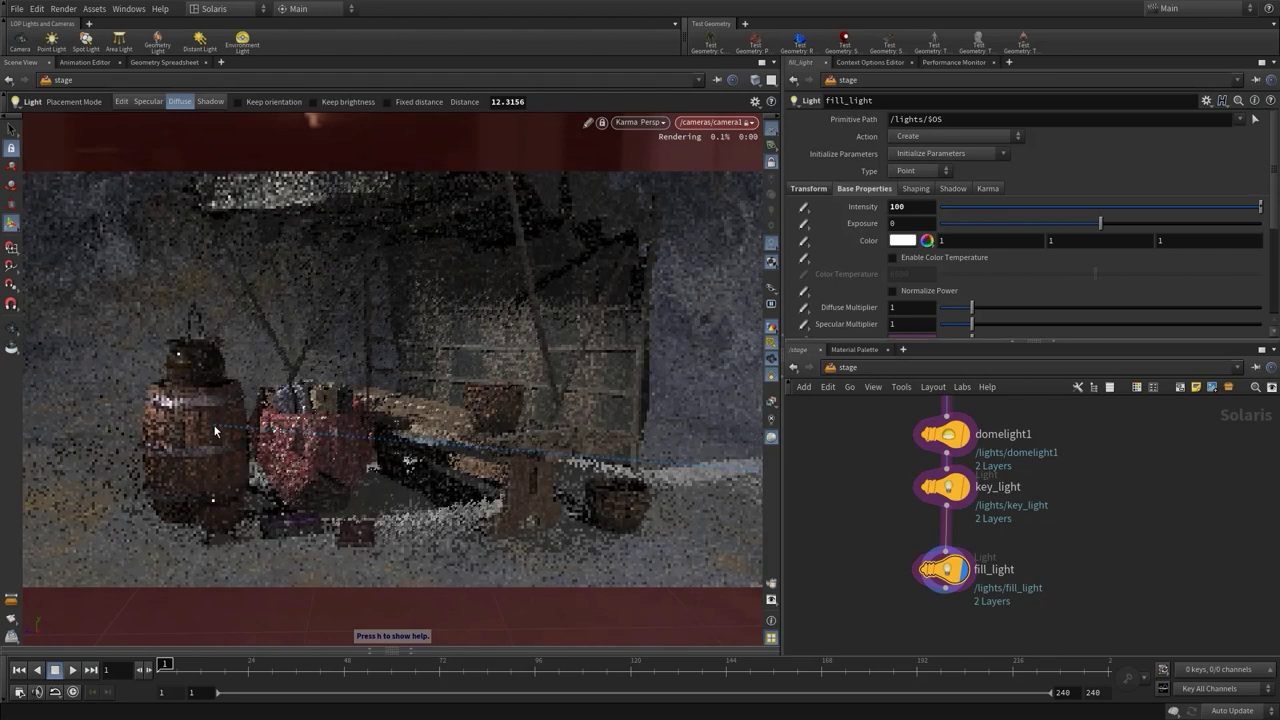
click(226, 427)
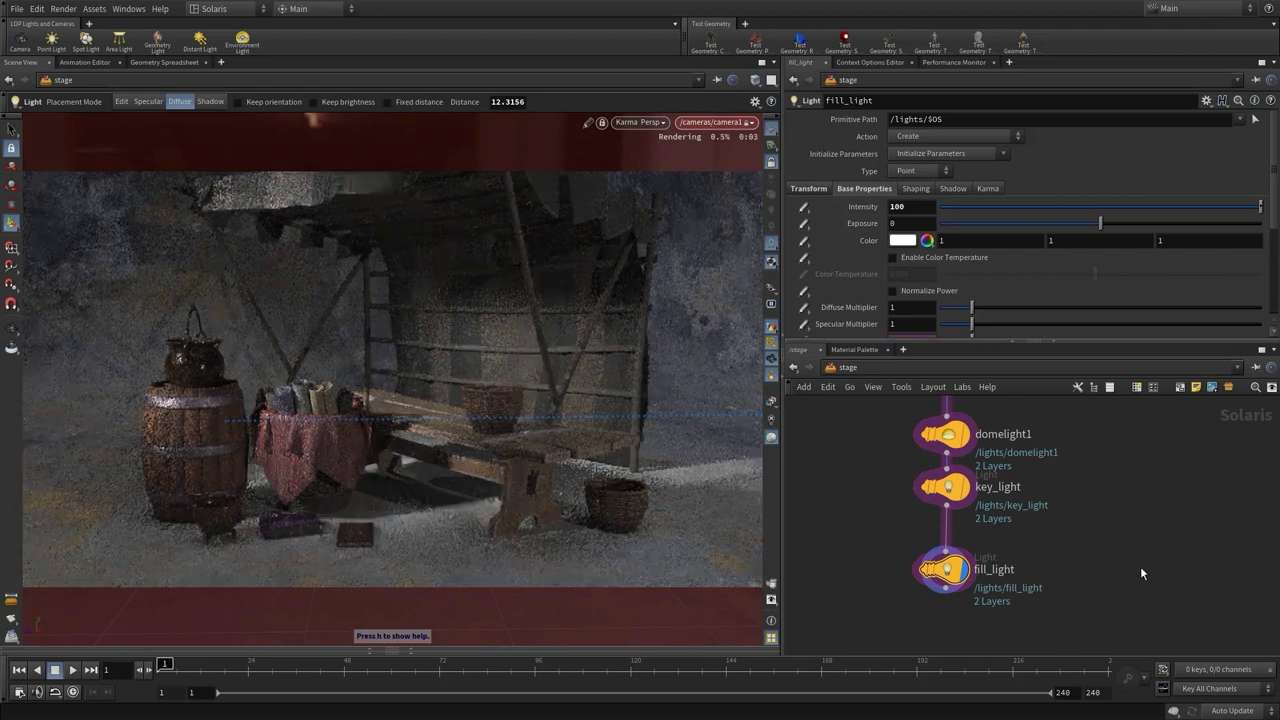
- Move the fill_light node closer beneath key_light in the network
key(space)
key(h)
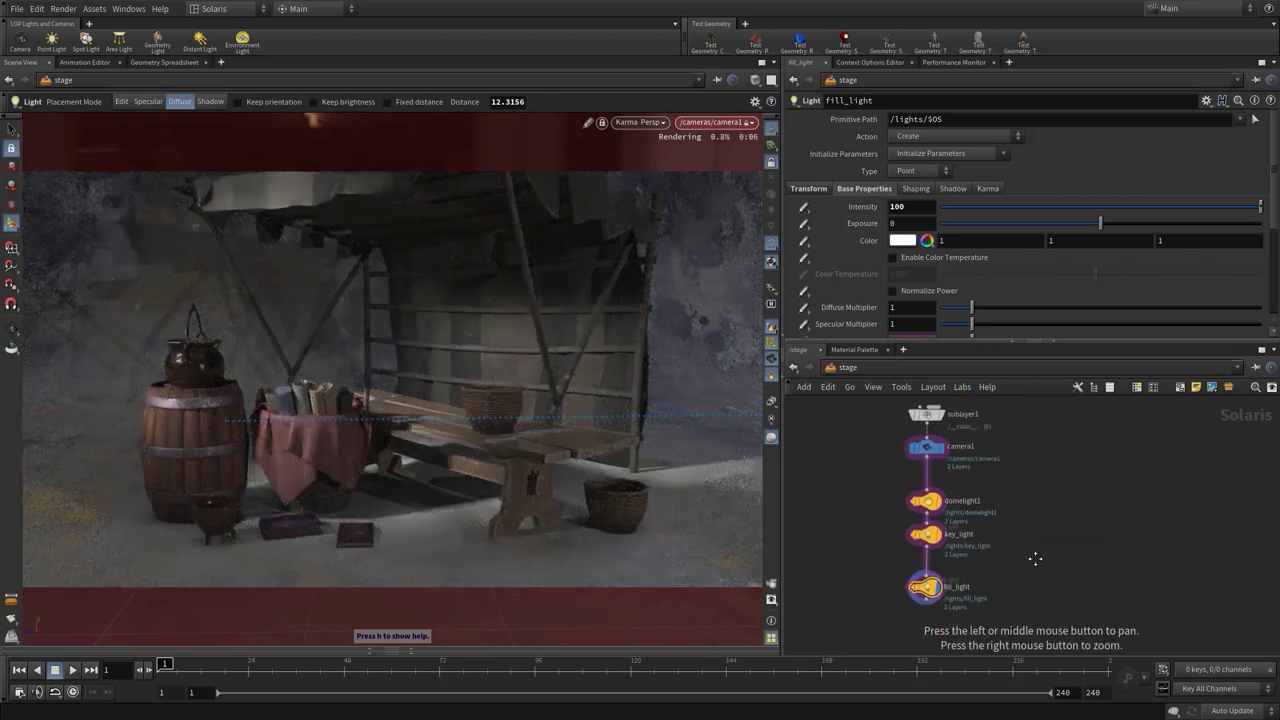
drag(928, 590, 932, 578)
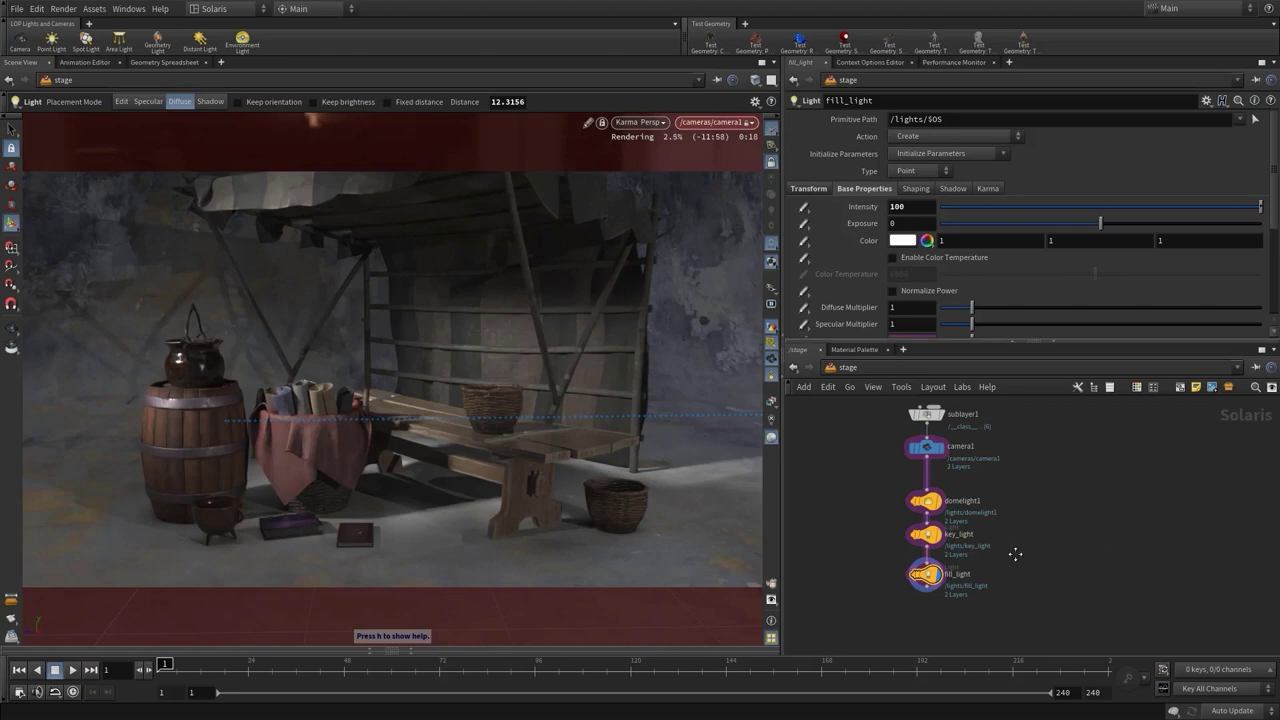
- Add a Null node connected after fill_light, make it the displayed node, and name it SHOT1
middle_drag(1015, 554, 1017, 496)
scroll(1036, 495, up, 3)
key(Tab)
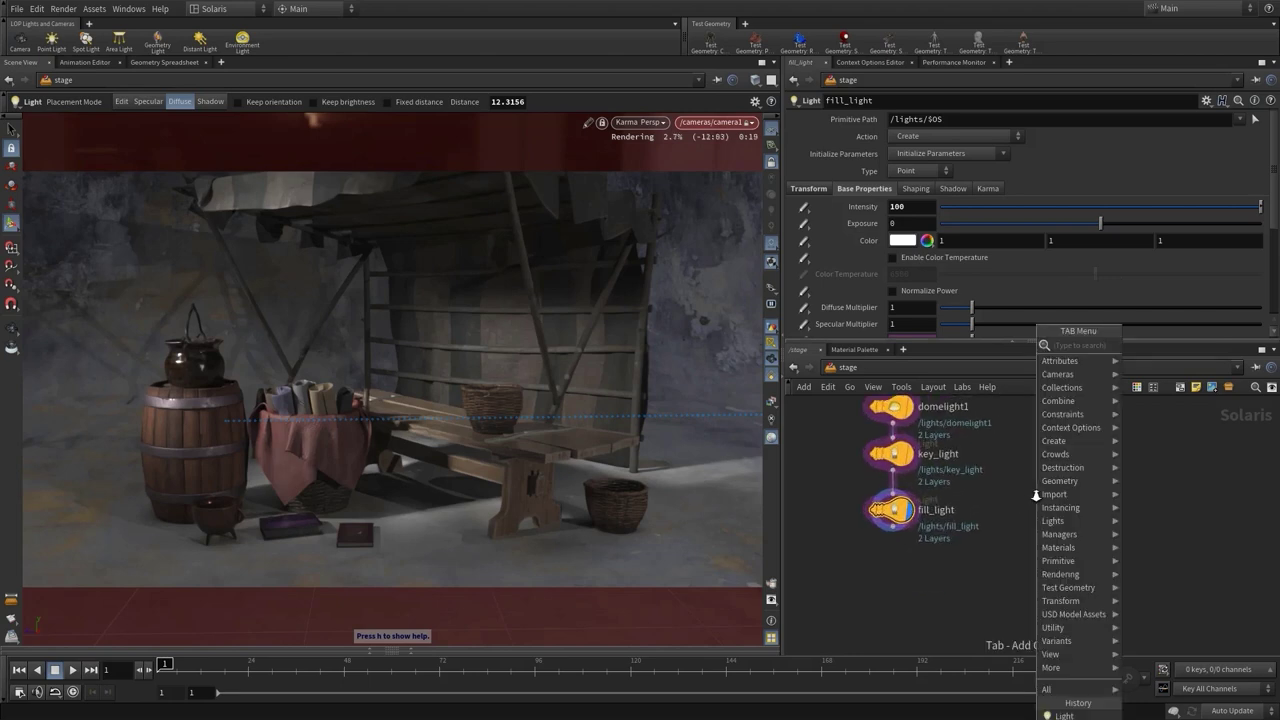
key(Return)
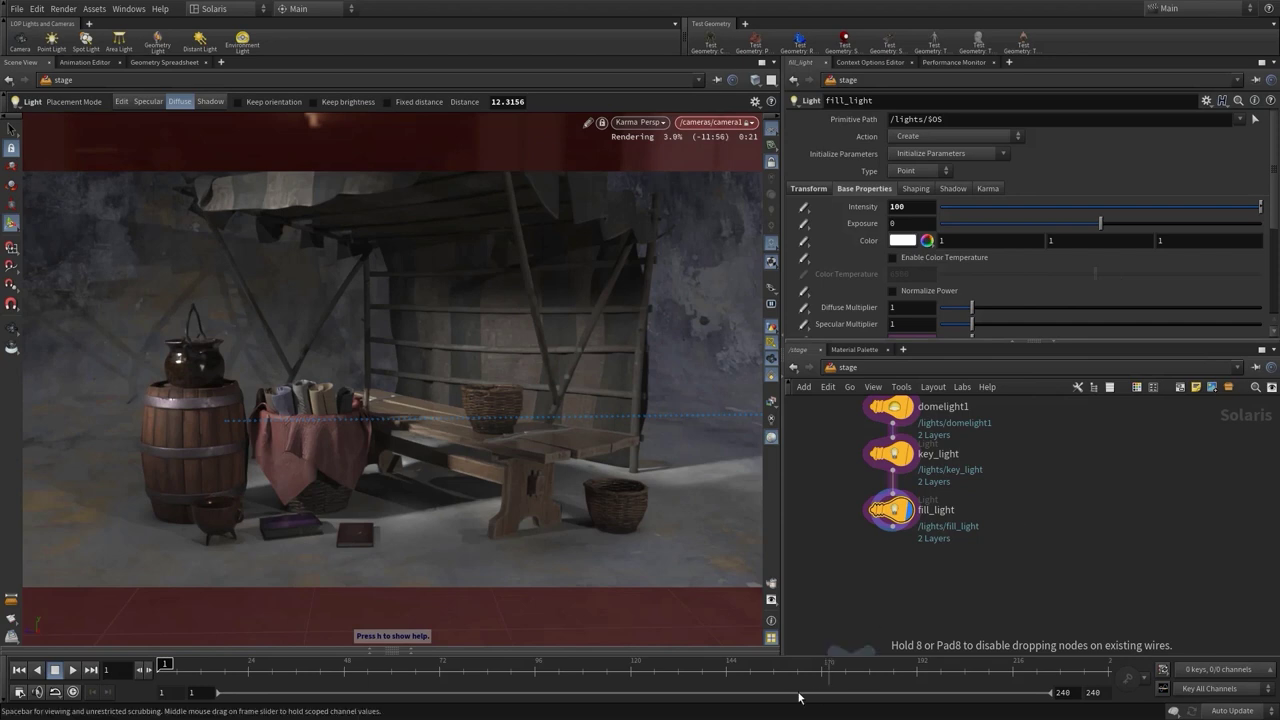
click(895, 583)
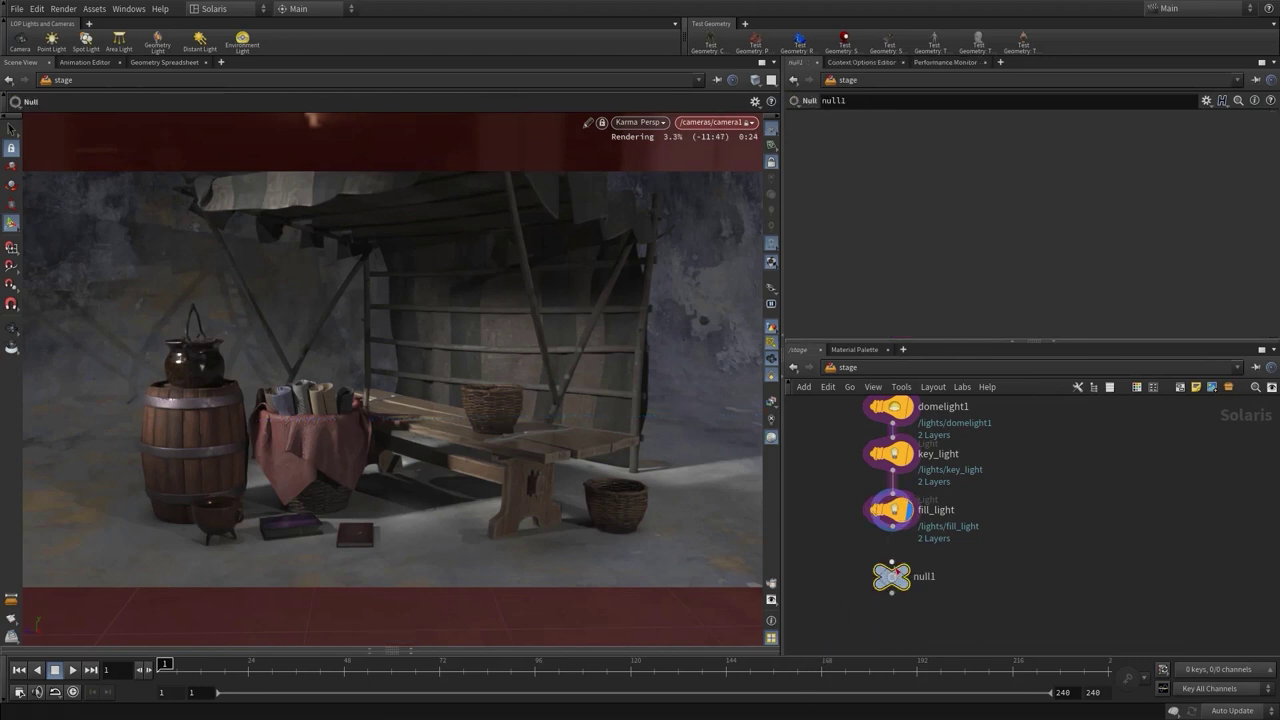
click(892, 563)
click(892, 562)
double_click(922, 577)
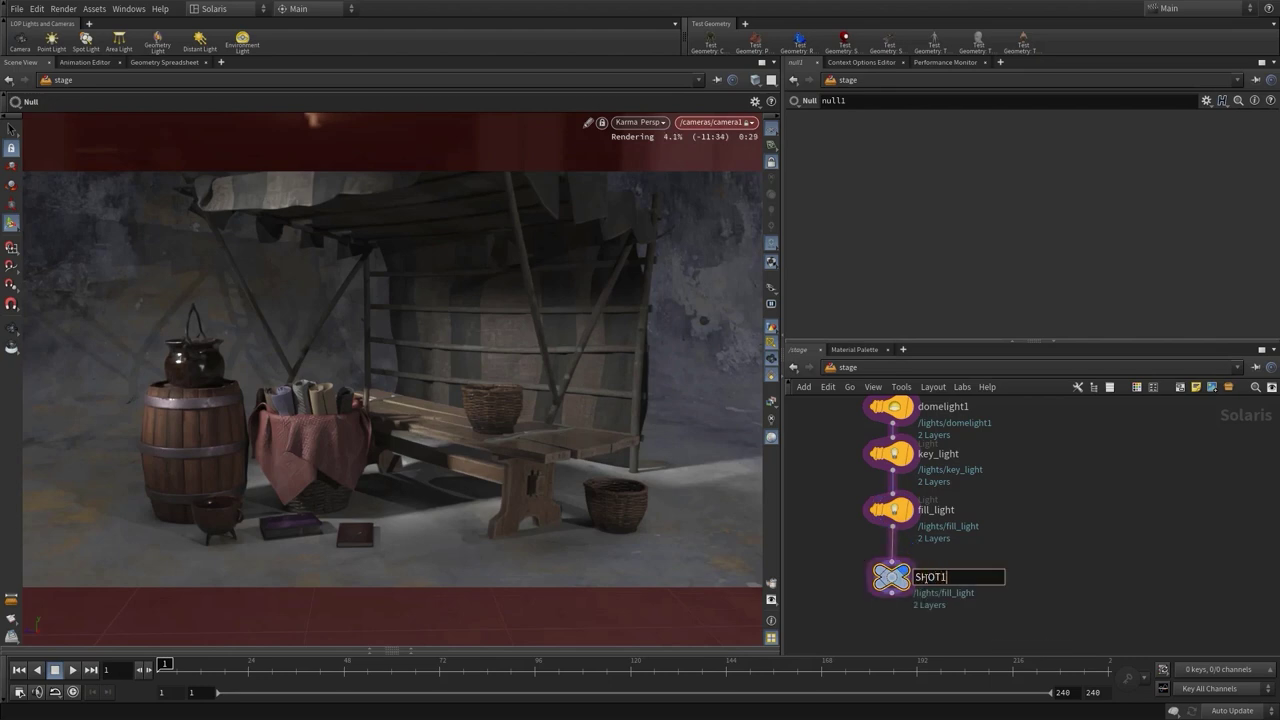
key(Return)
- Add a Karma render node below SHOT1 and connect SHOT1 to its first input
scroll(1040, 520, down, 3)
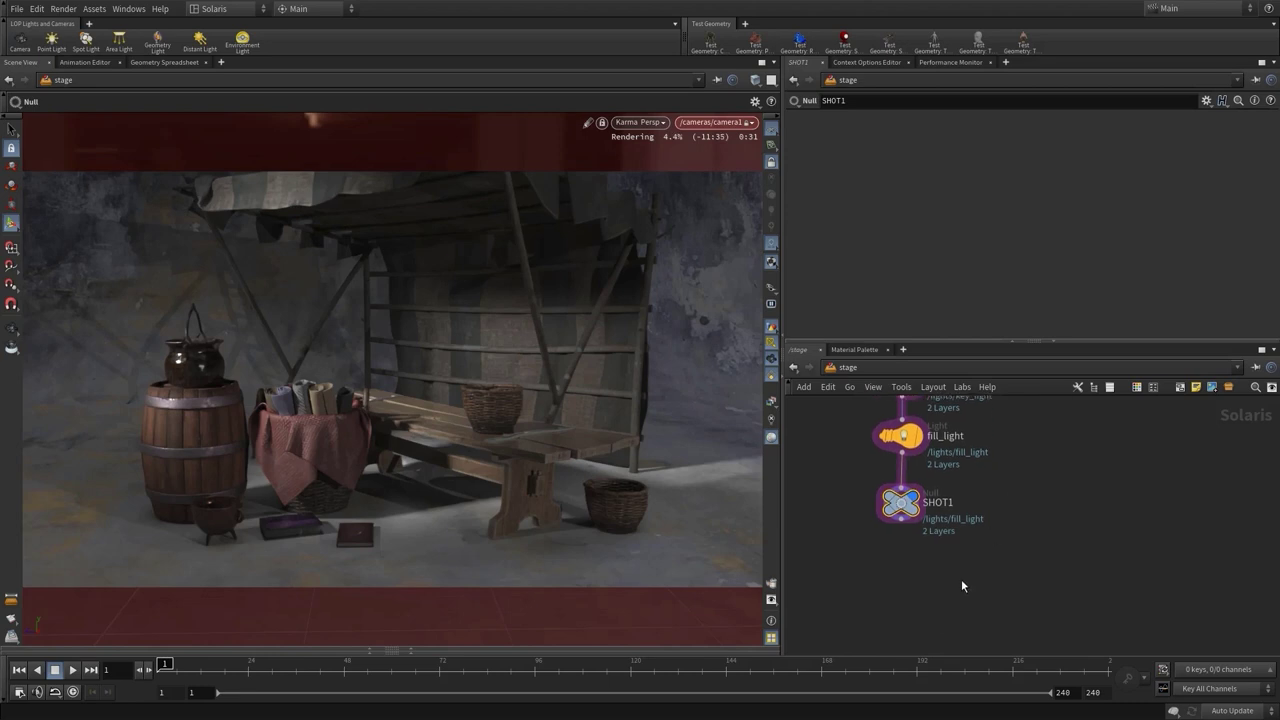
key(Tab)
text(karma)
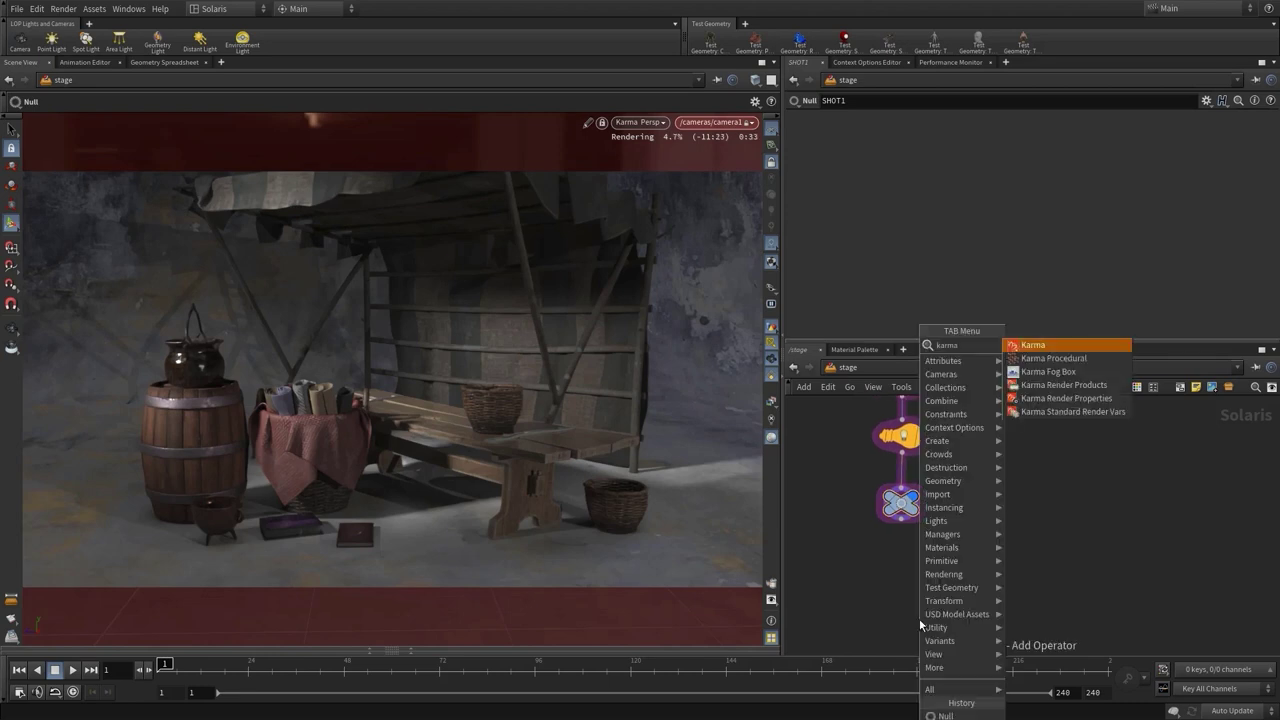
key(Return)
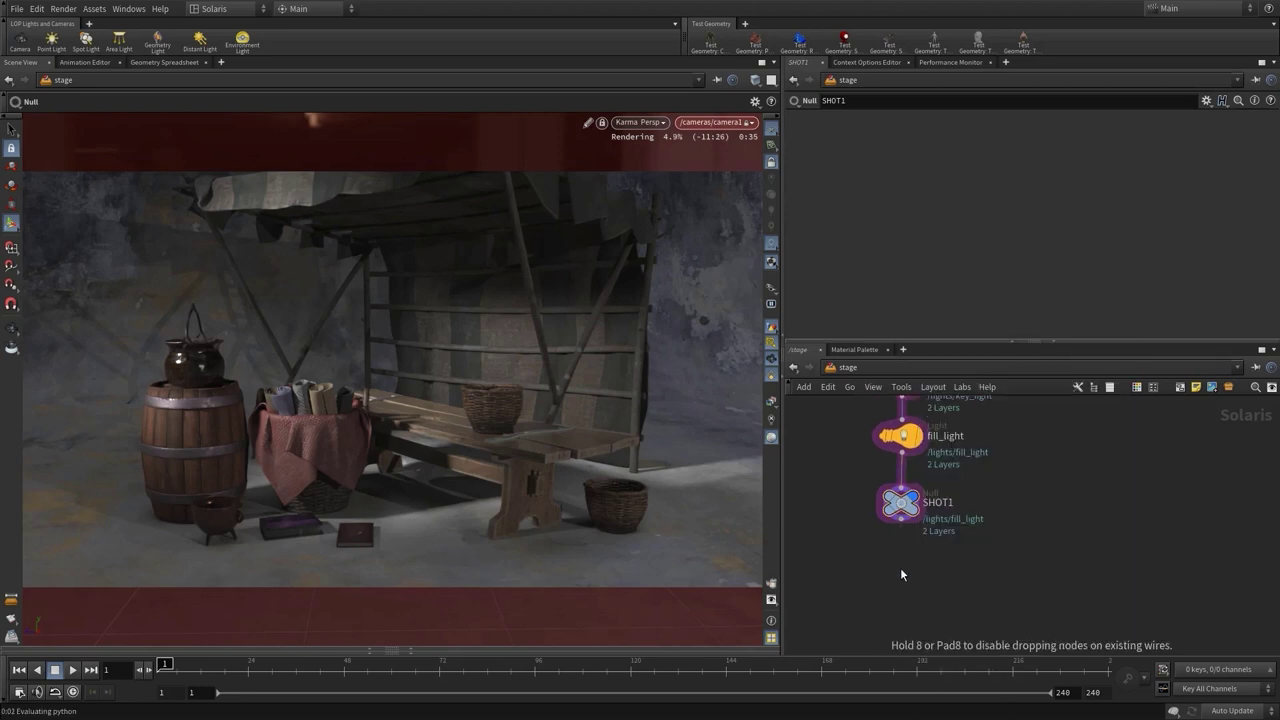
click(900, 589)
click(890, 578)
click(890, 578)
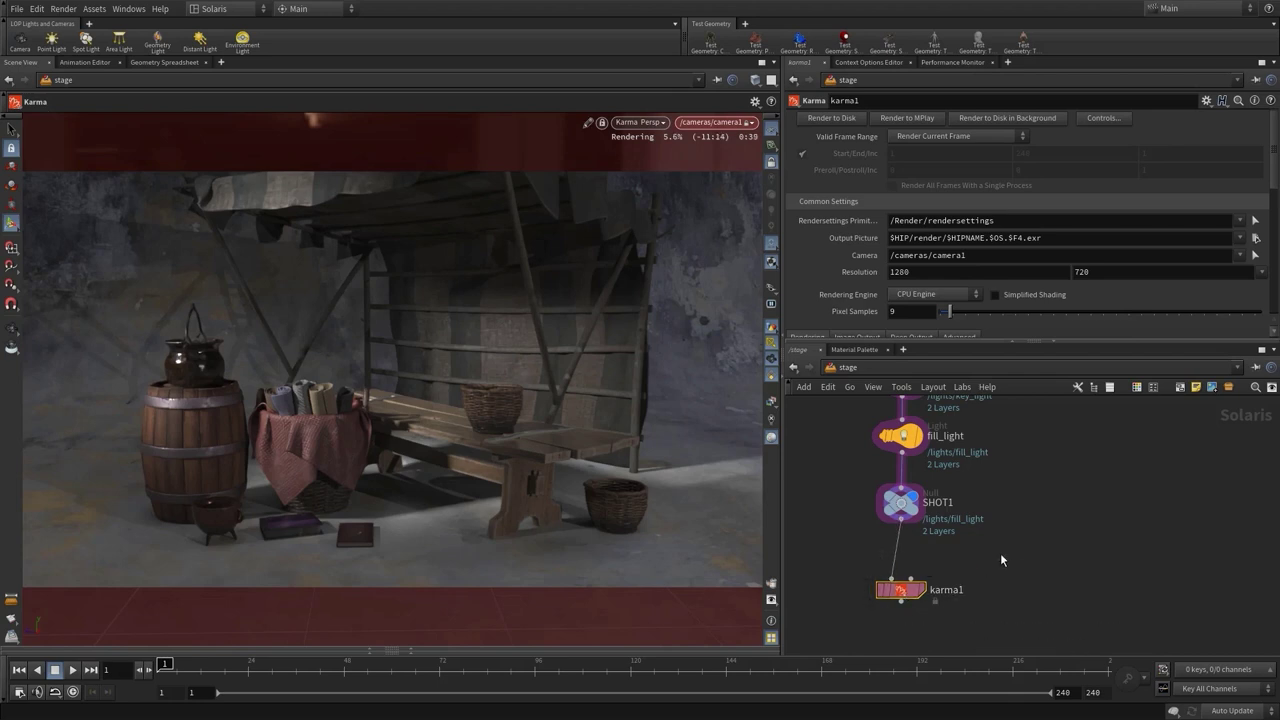
- Move the three light nodes together closer beneath camera1 in the network, and select camera1
scroll(1100, 500, down, 6)
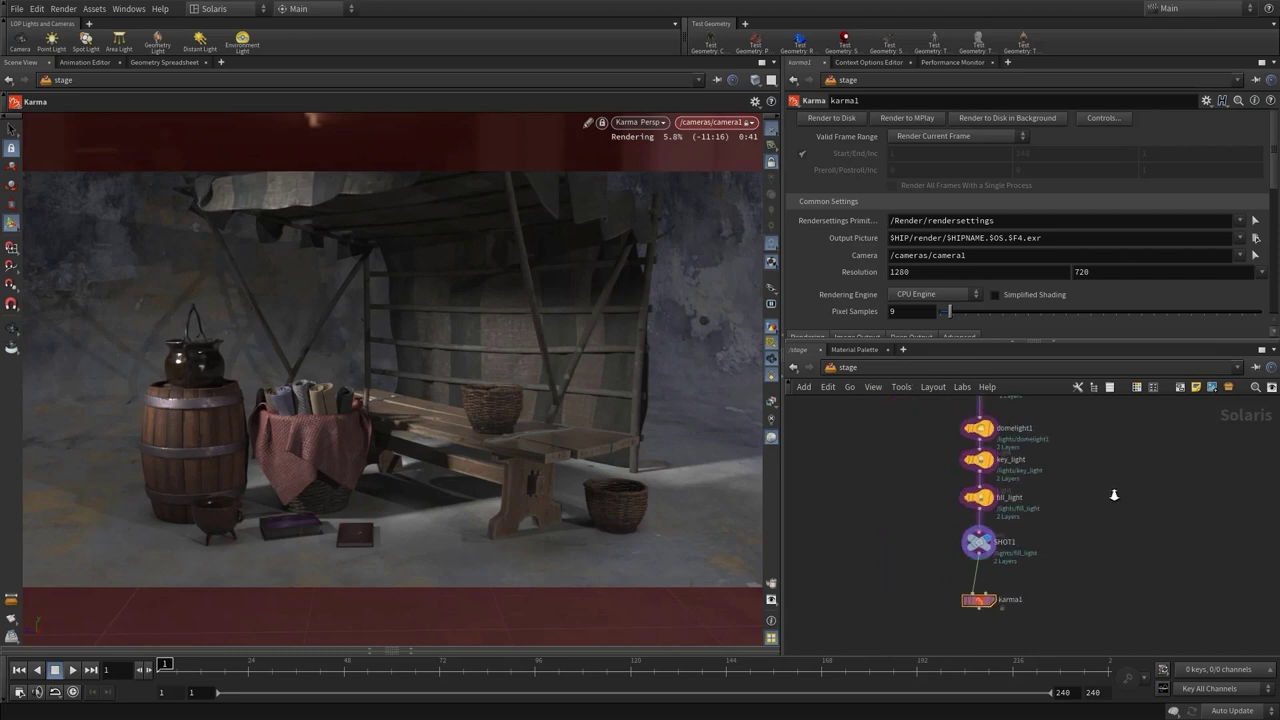
middle_drag(1071, 558, 1066, 565)
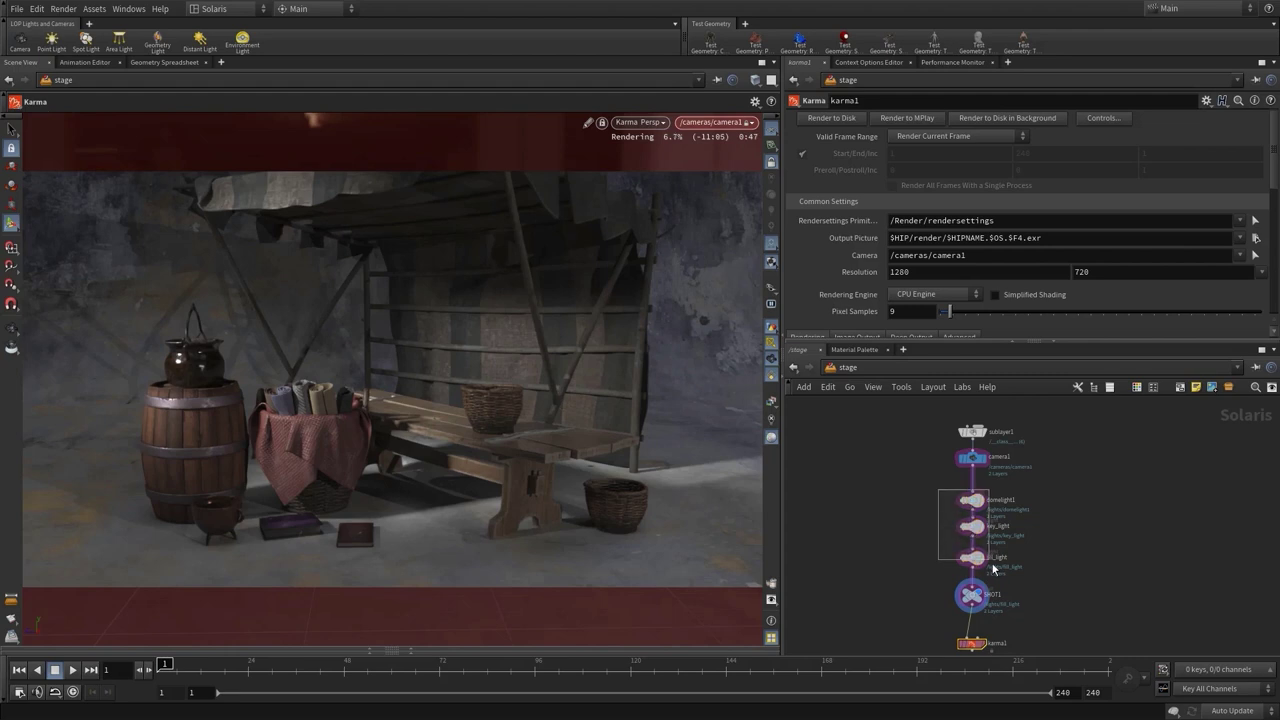
drag(980, 568, 973, 540)
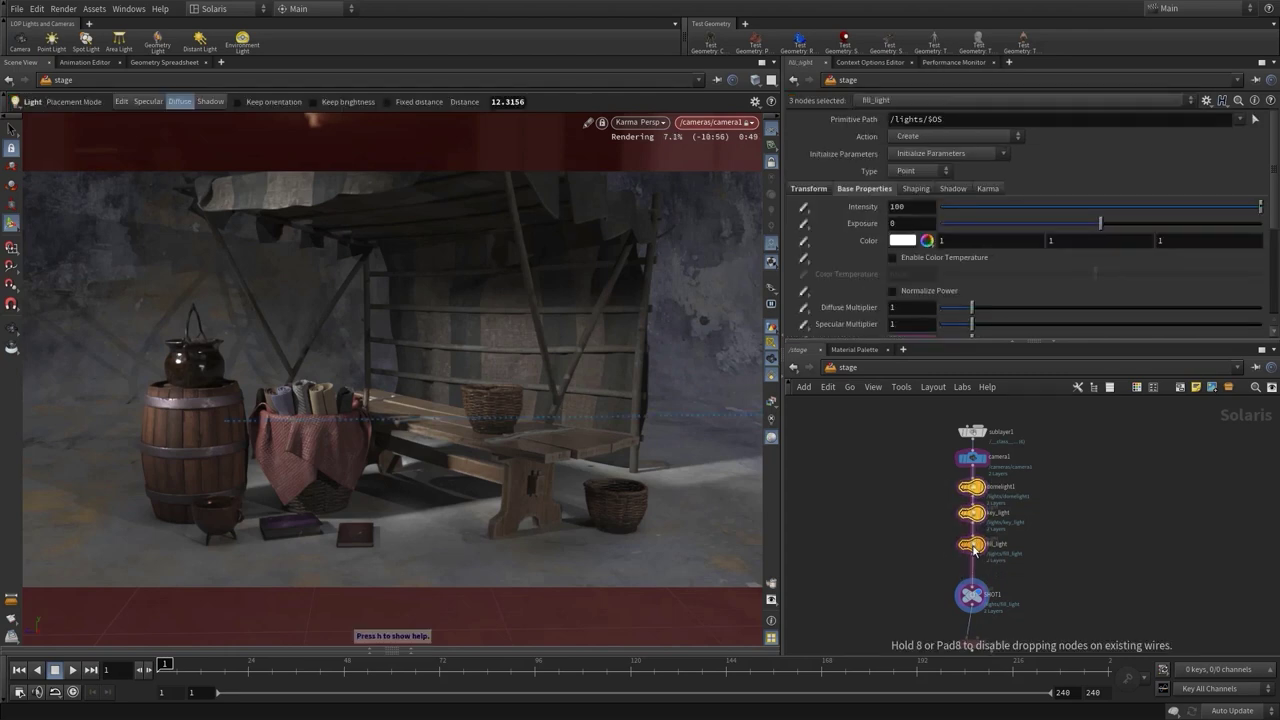
click(971, 456)
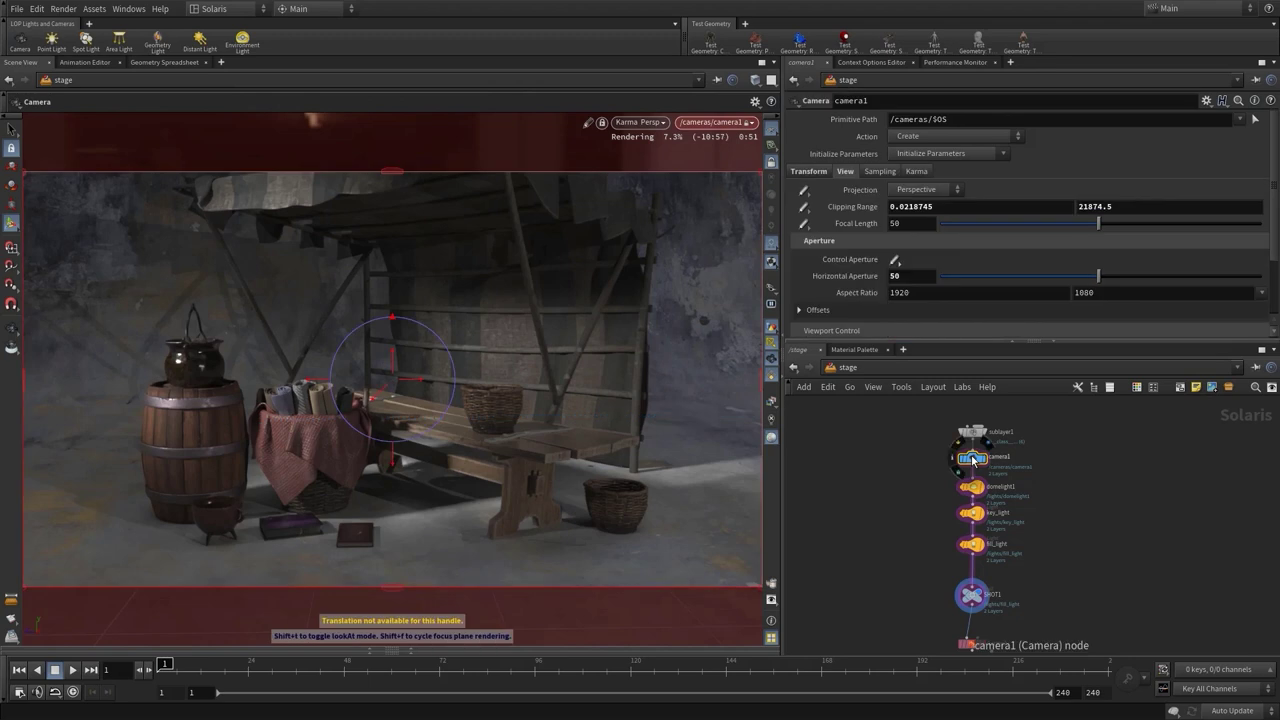
- Pull camera1 out of its place after sublayer1, wire sublayer1 directly to domelight1, and insert camera1 between fill_light and SHOT1
drag(971, 456, 872, 476)
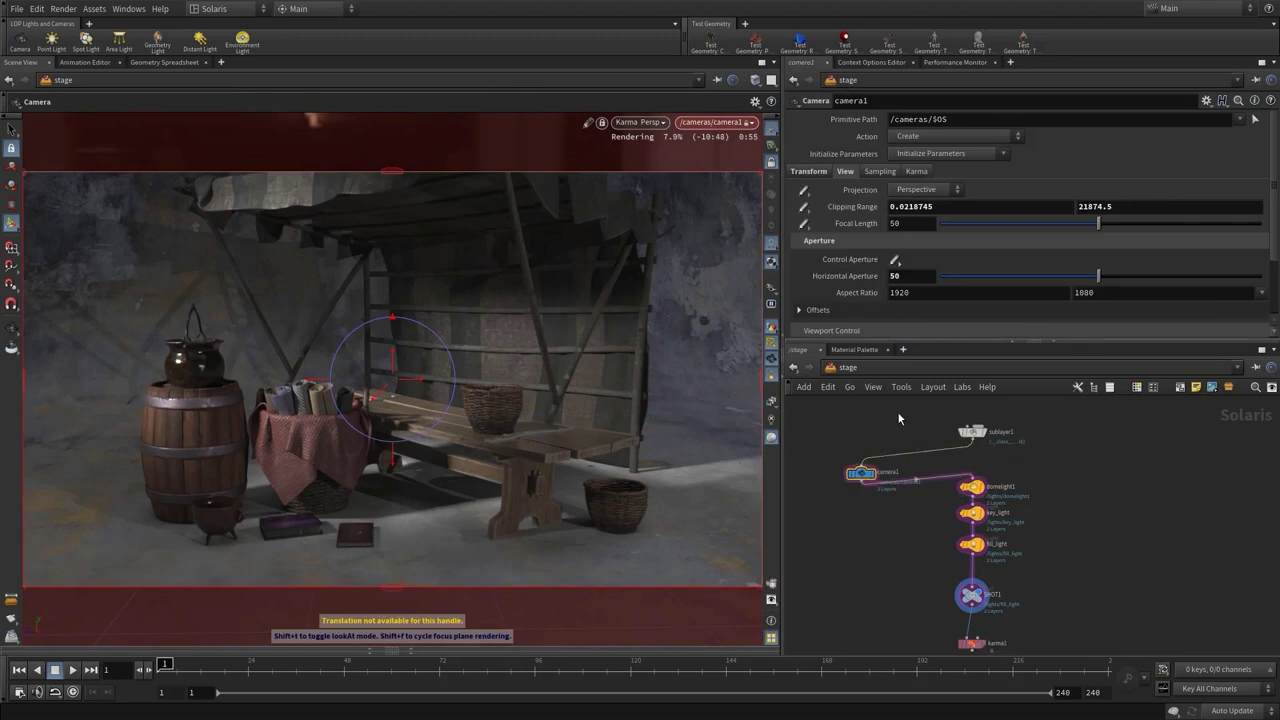
mouse_move(898, 425)
mouse_down()
mouse_move(918, 510)
mouse_move(940, 505)
mouse_up()
click(972, 442)
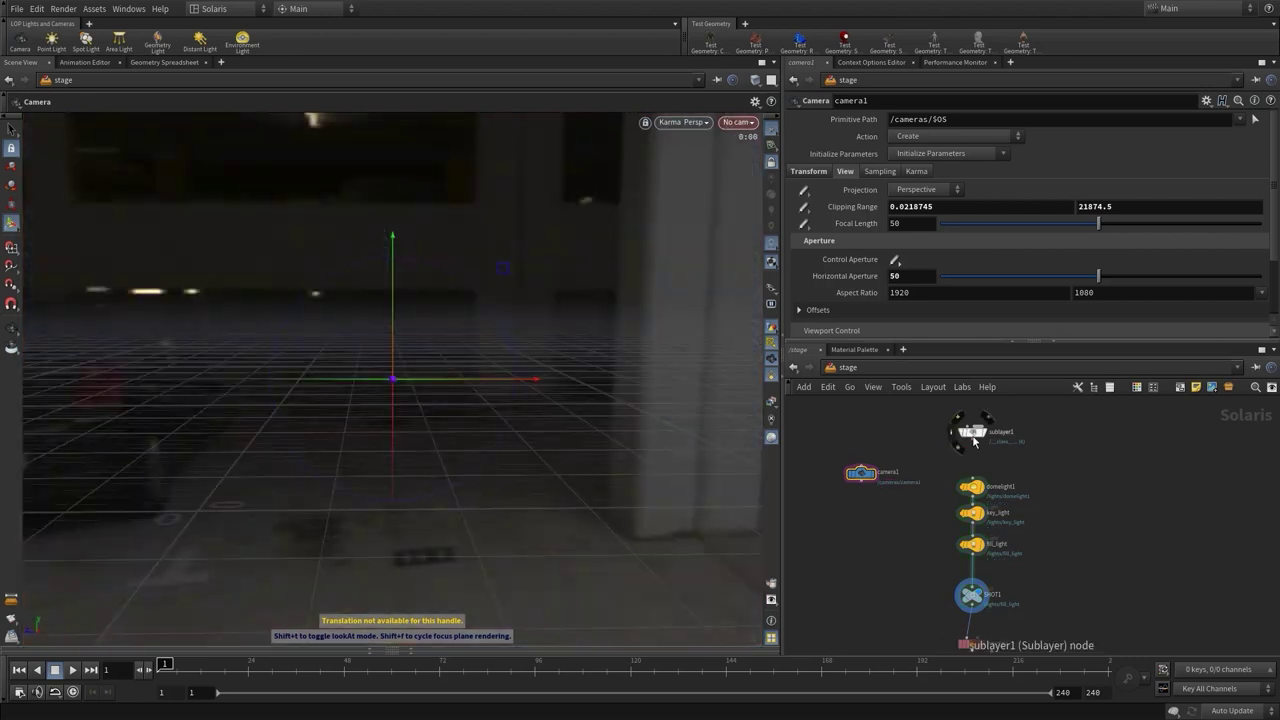
click(979, 488)
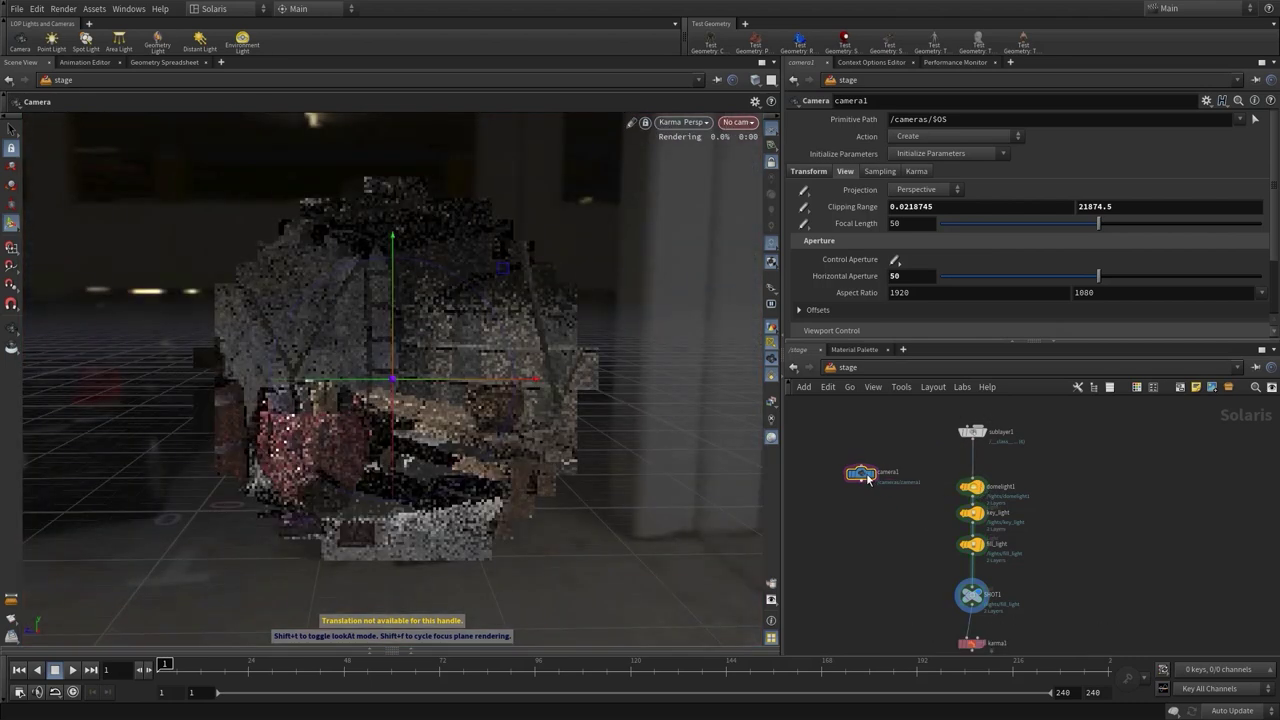
drag(860, 473, 974, 571)
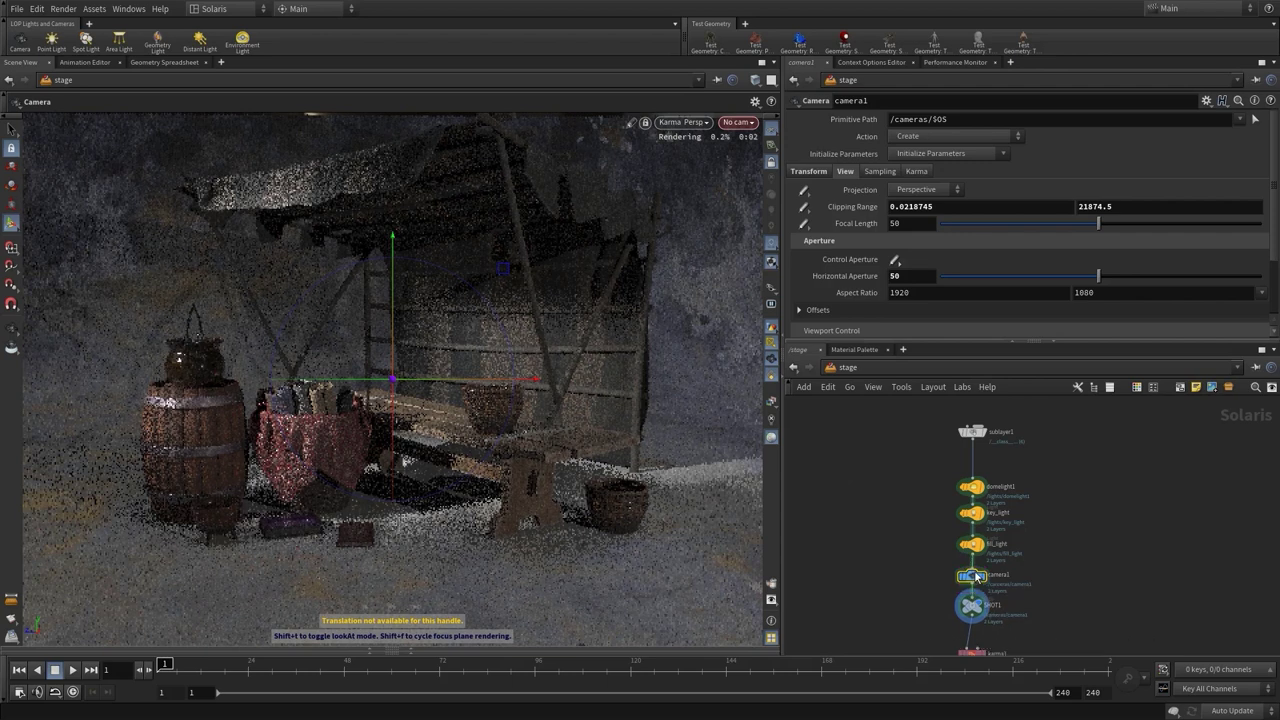
- Move karma1 up beneath SHOT1 and duplicate camera1, SHOT1 and karma1 as a second branch connected to fill_light
middle_drag(1053, 591, 1005, 553)
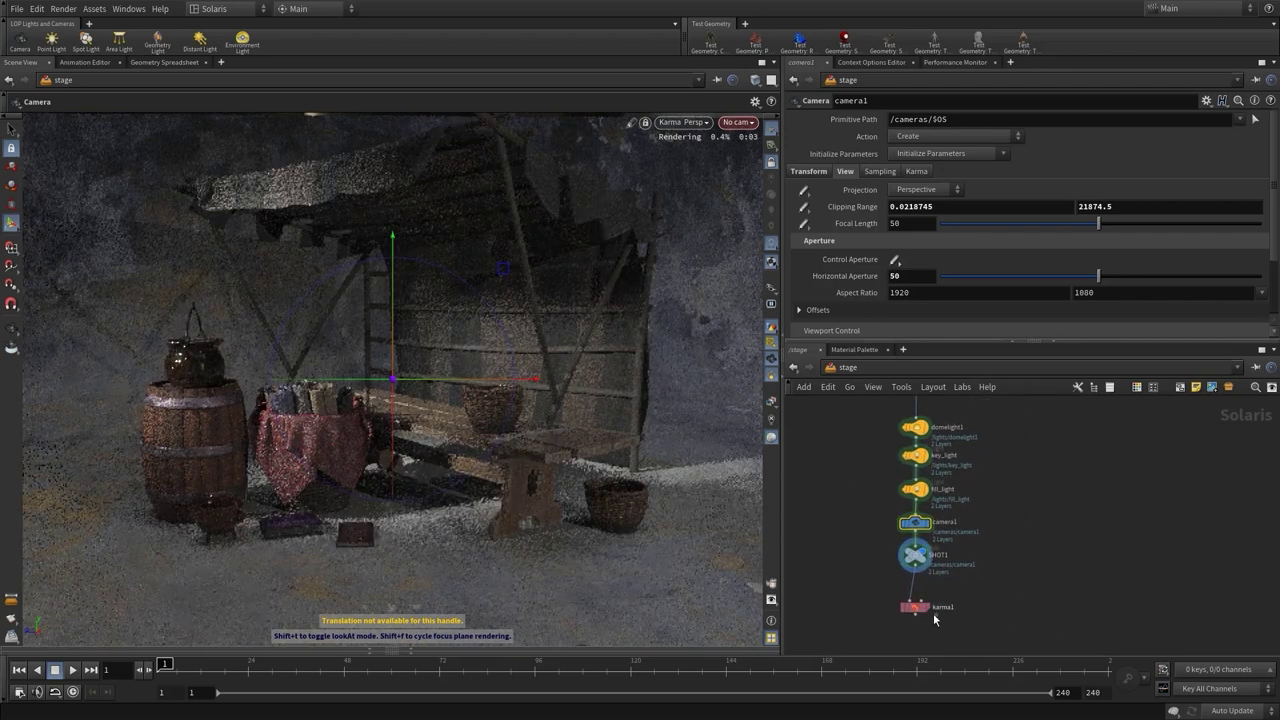
drag(933, 613, 963, 622)
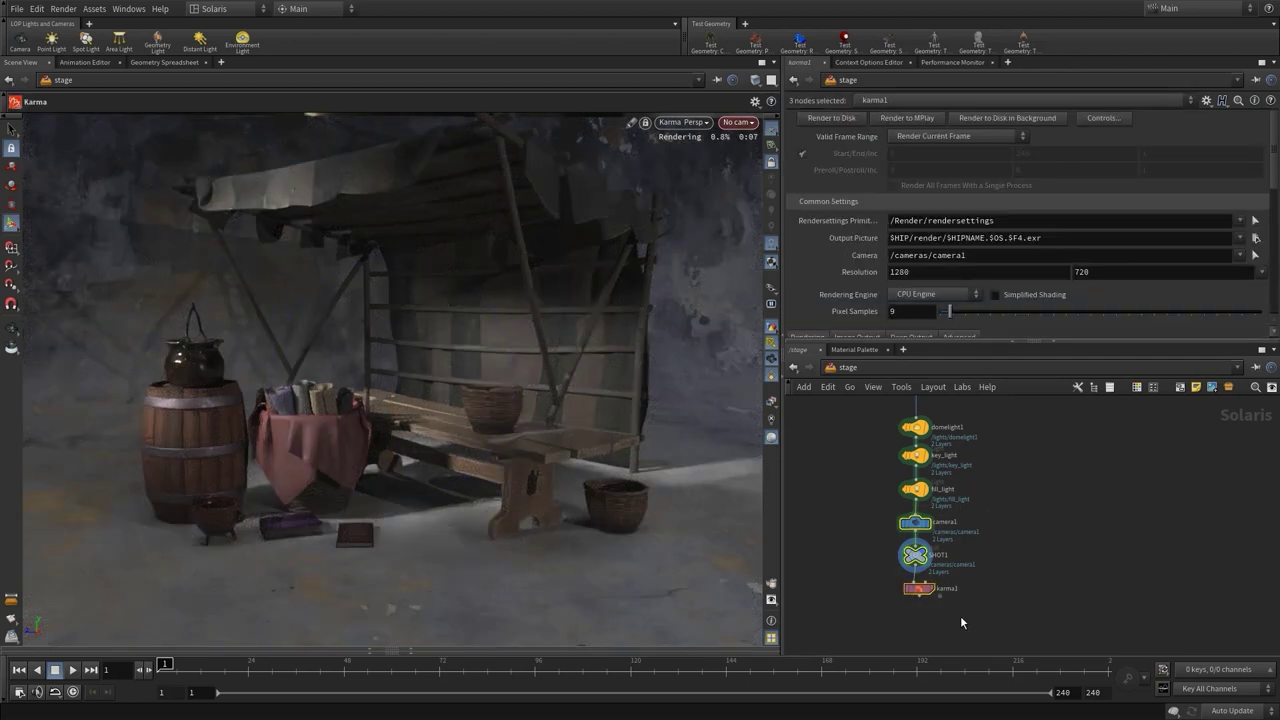
drag(916, 522, 1054, 527)
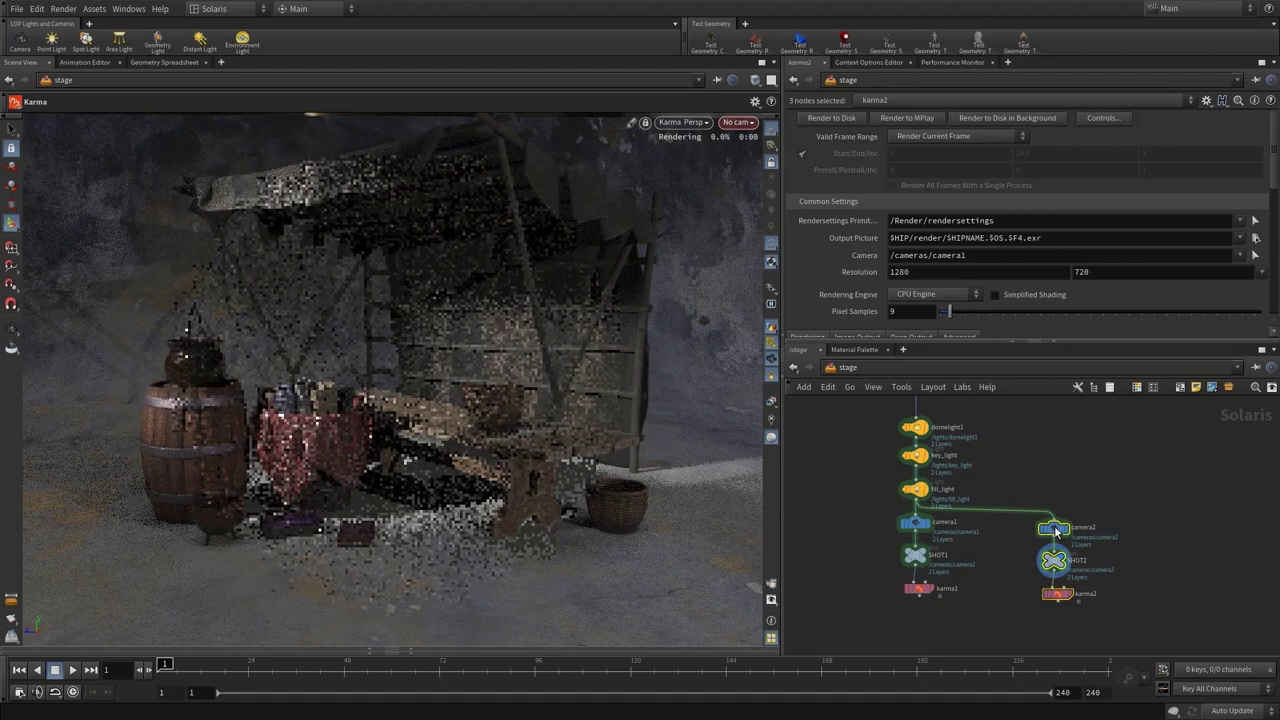
- Set the camera of the karma2 render node to /cameras/camera2
click(1057, 596)
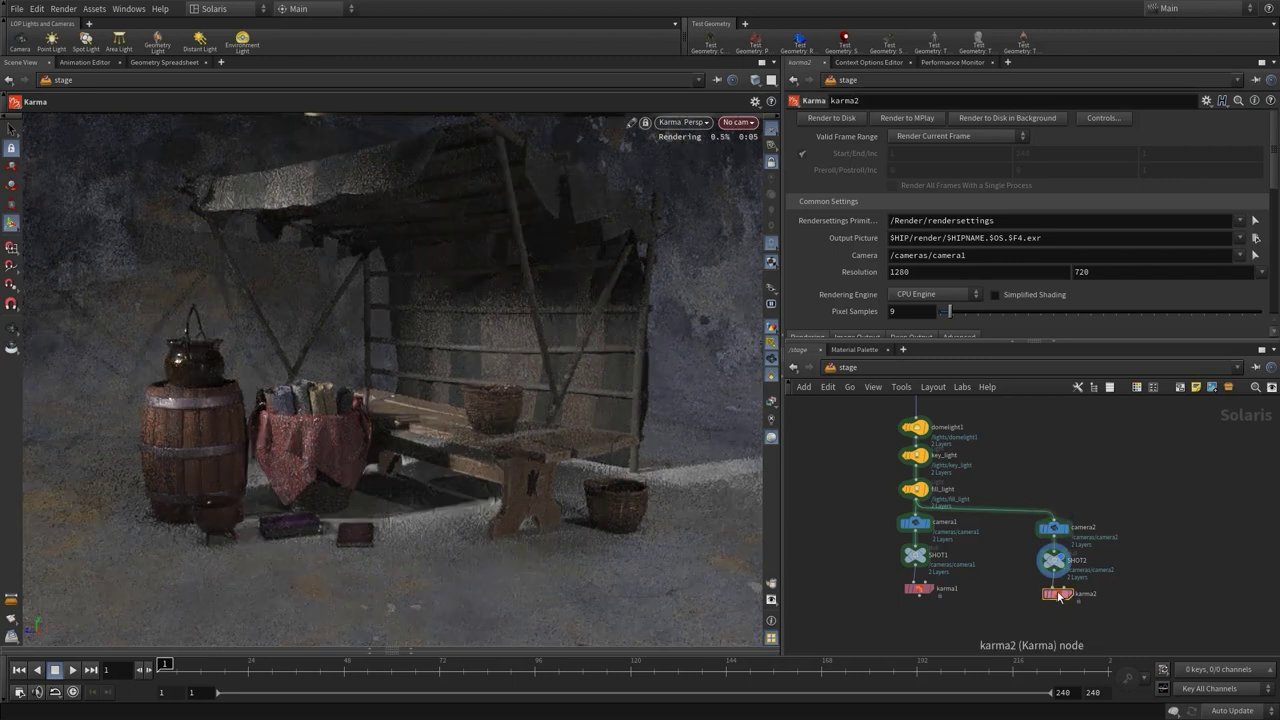
click(975, 259)
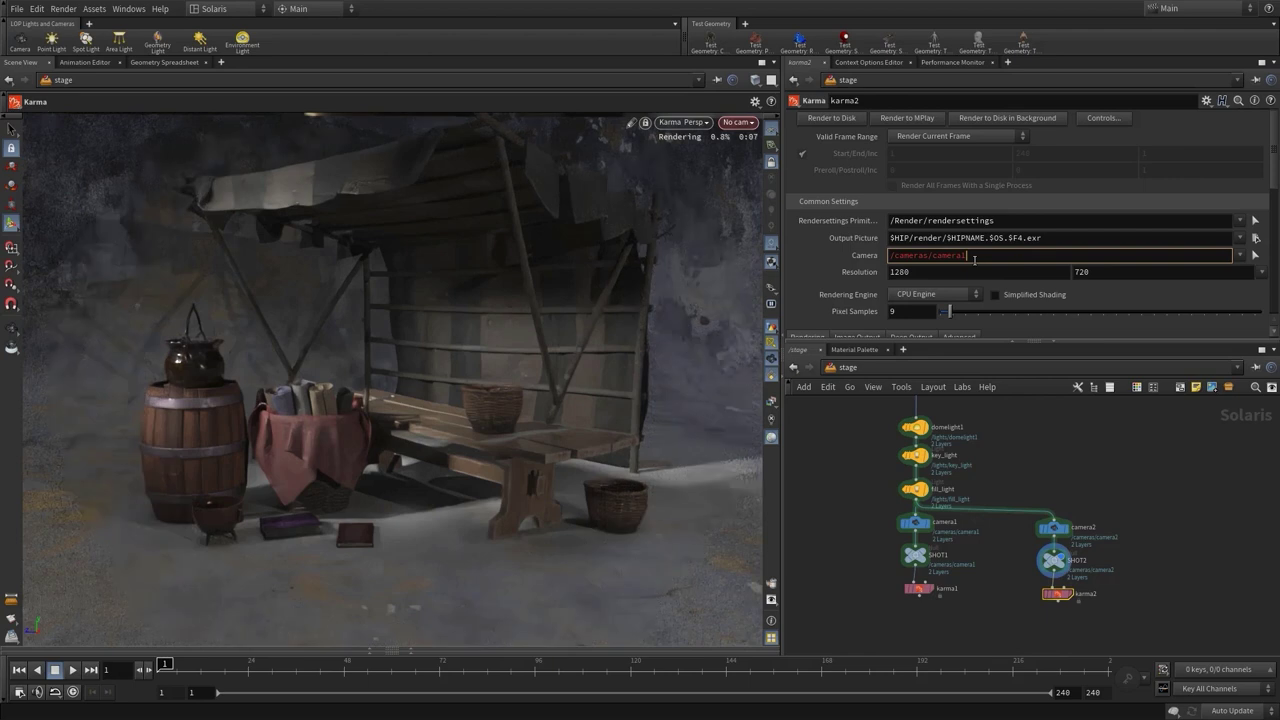
key(BackSpace)
text(2)
key(Return)
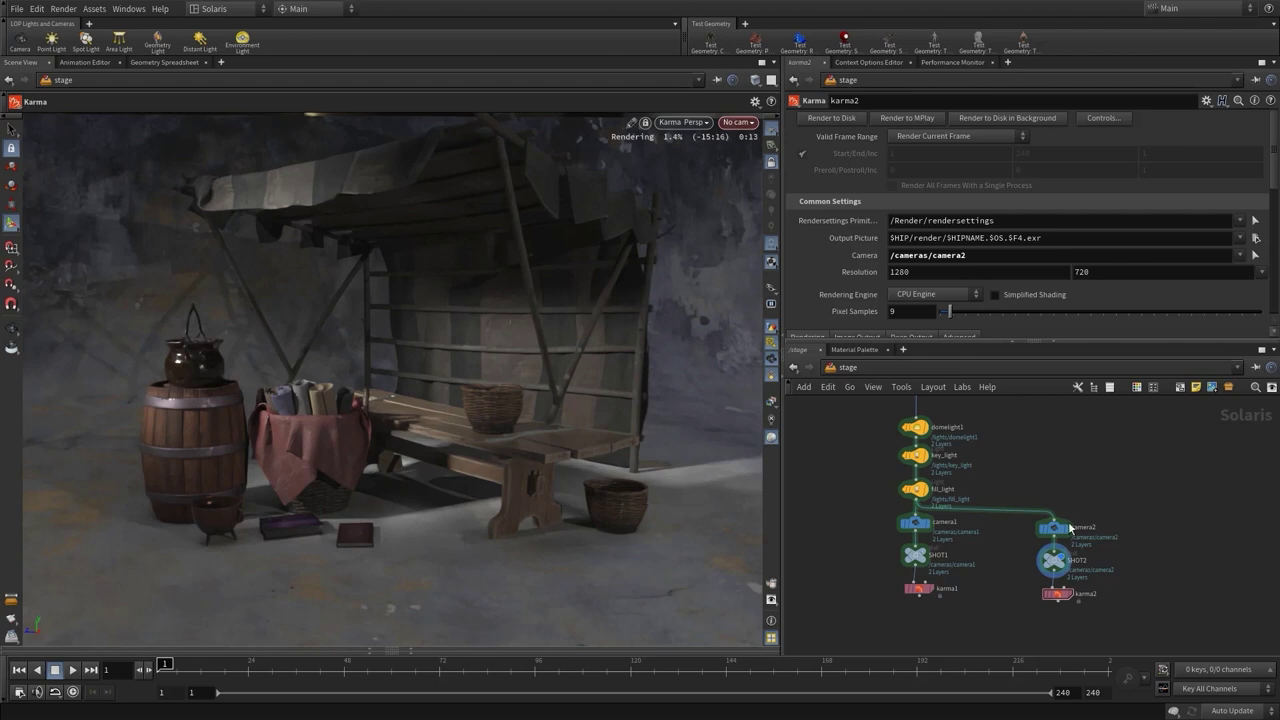
- Look through /cameras/camera2 from the SHOT2 node and switch the viewport from Karma to the standard real-time renderer
click(1058, 570)
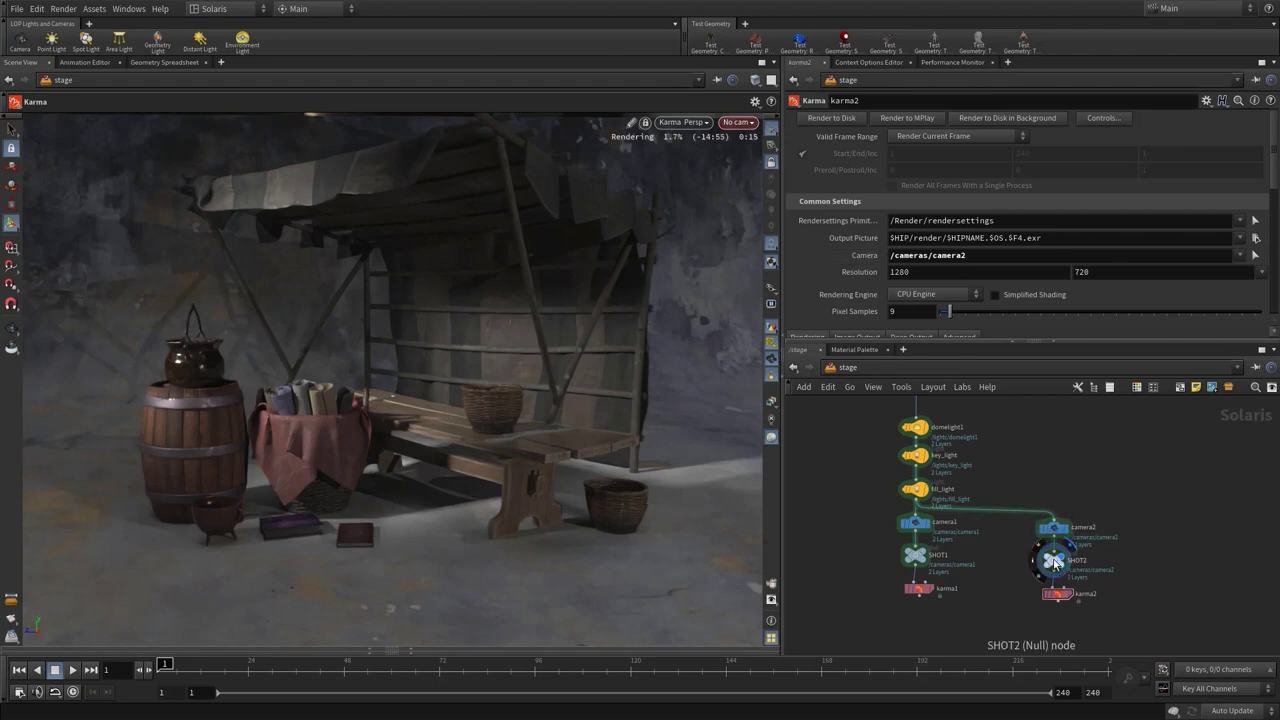
click(735, 122)
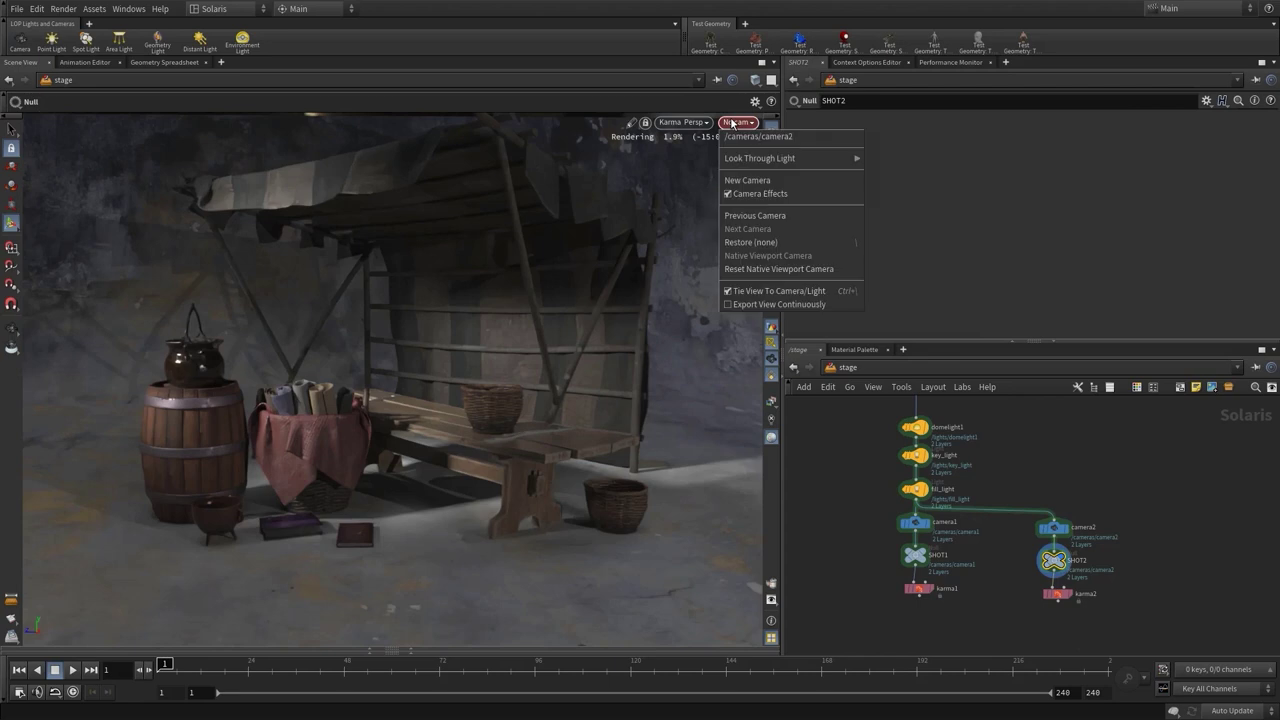
click(746, 148)
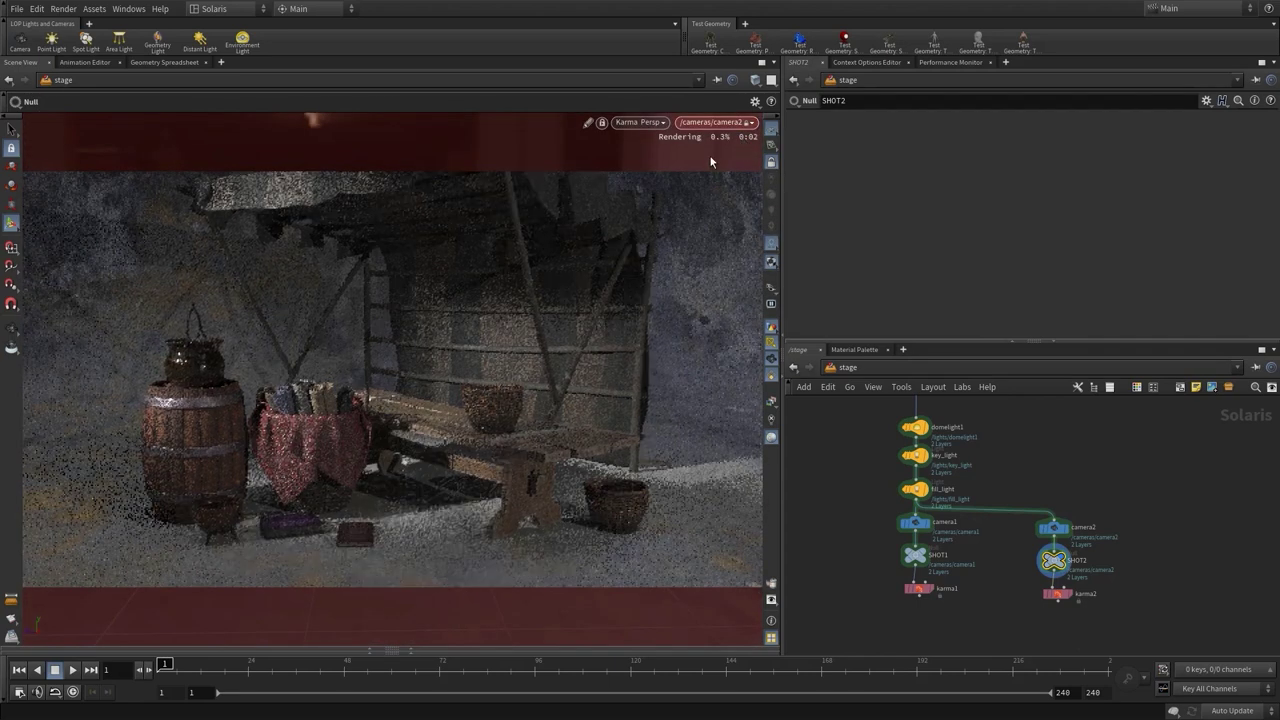
click(622, 124)
click(637, 172)
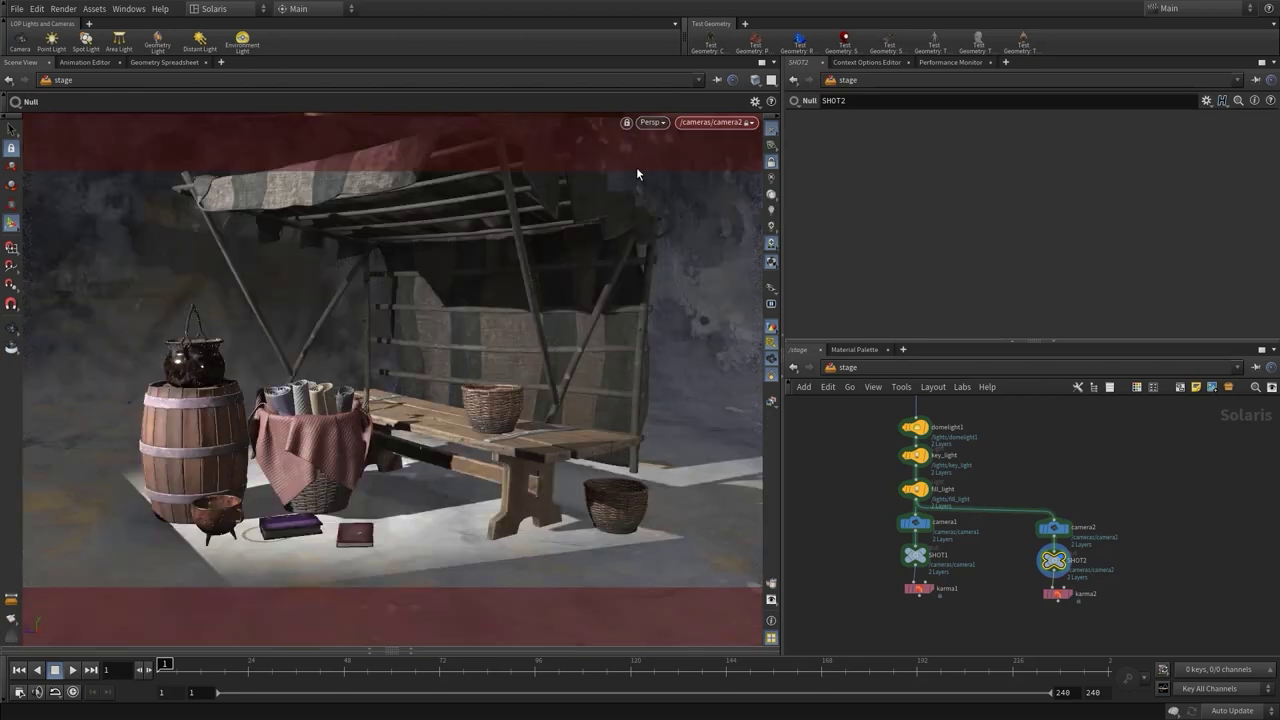
- Reframe camera2 as a closer, slightly higher view of the barrel with the pot and the cloth-draped basket
click(1053, 528)
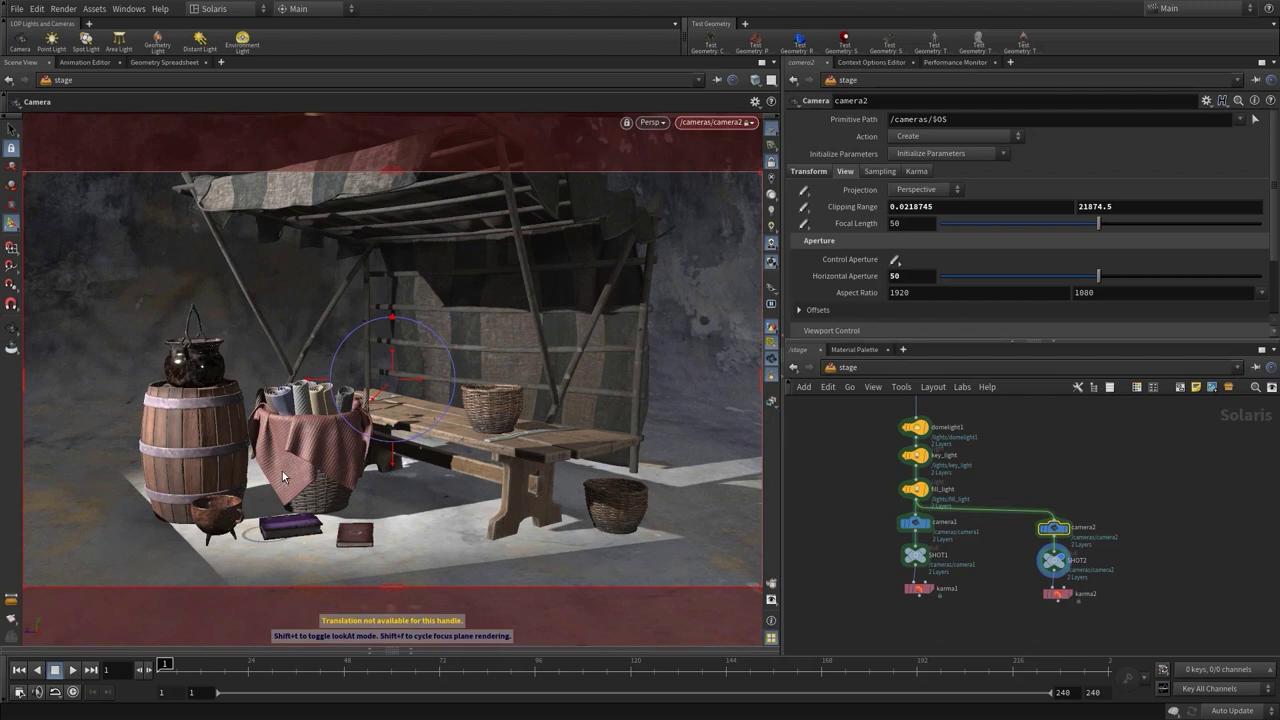
key(Escape)
scroll(400, 420, up, 5)
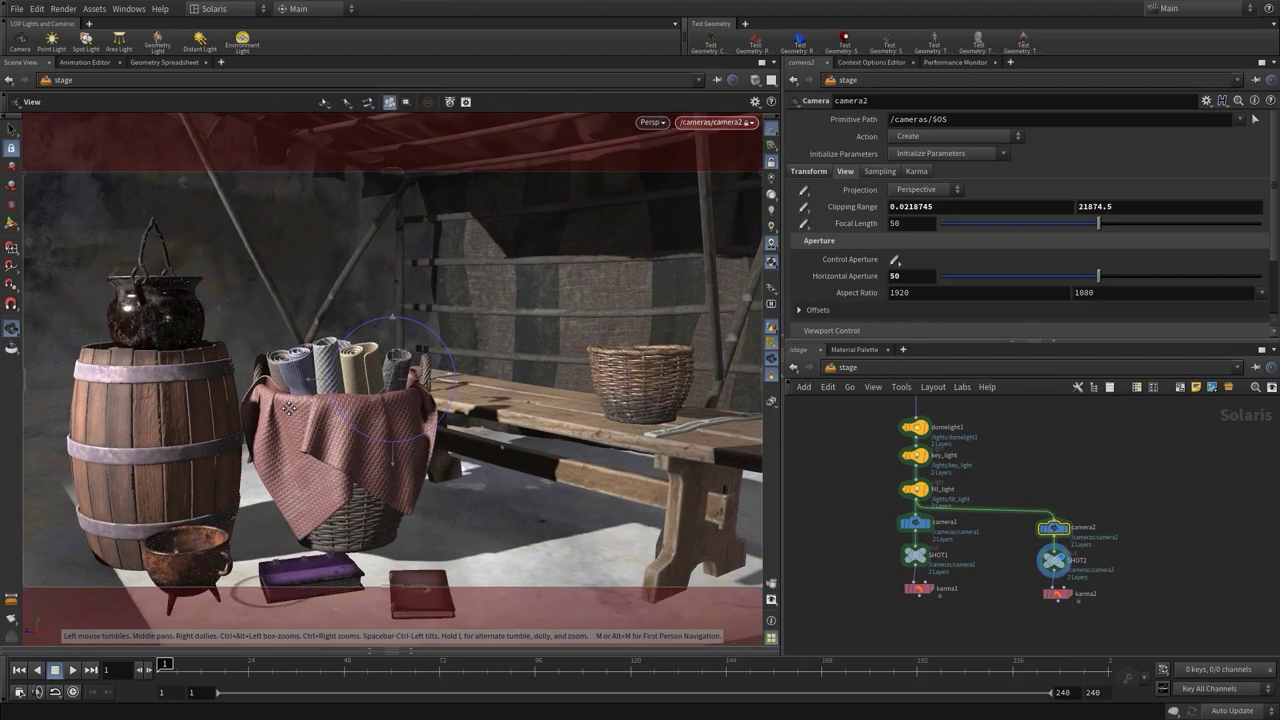
drag(400, 420, 453, 418)
scroll(481, 411, up, 8)
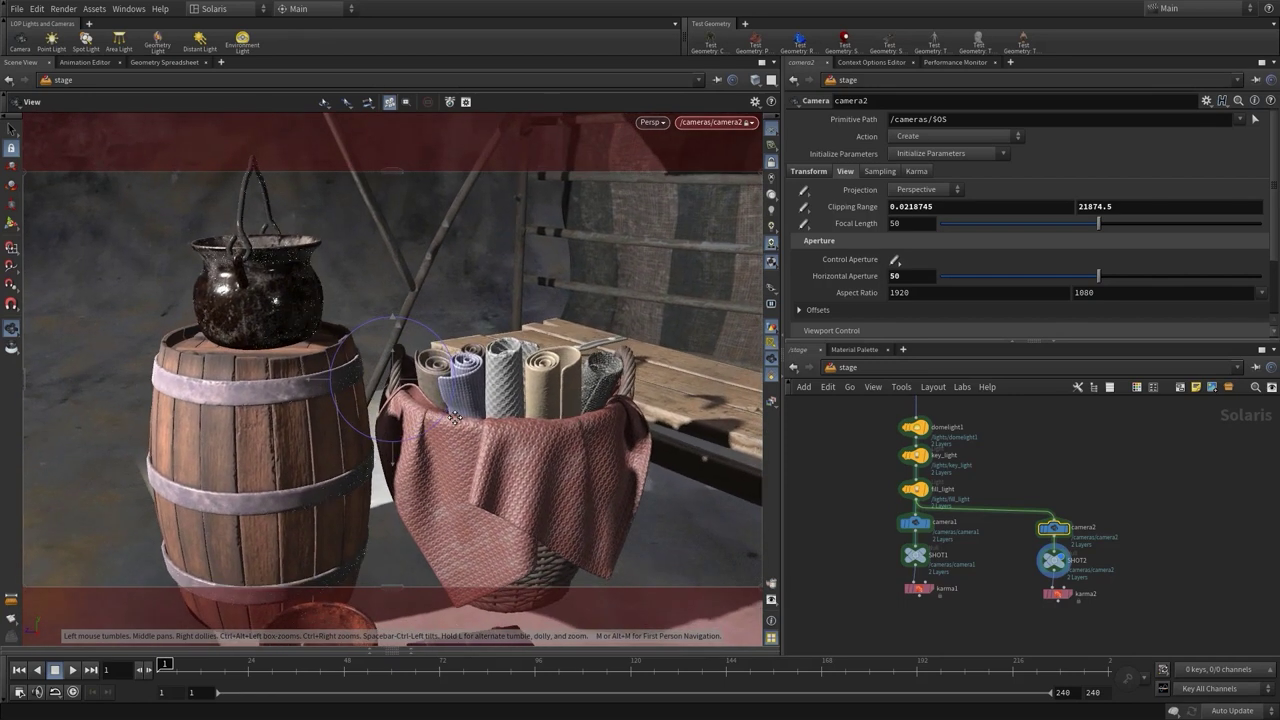
drag(456, 402, 413, 412)
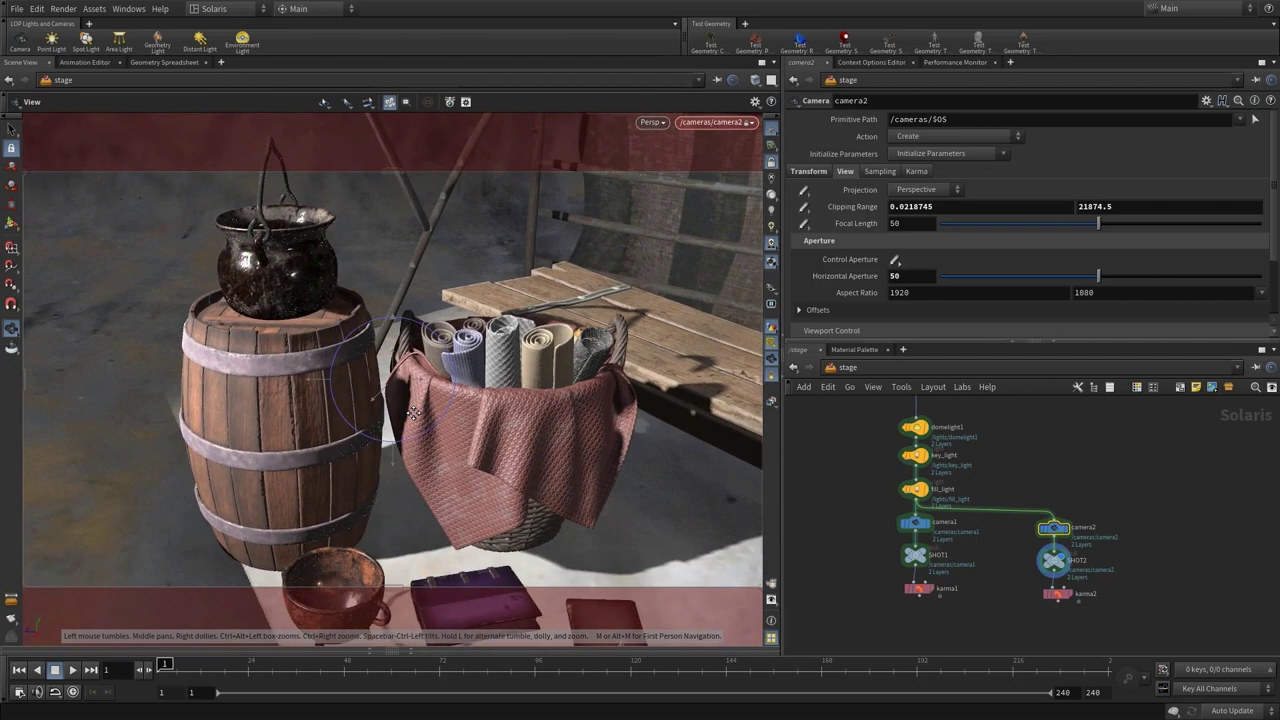
key(Return)
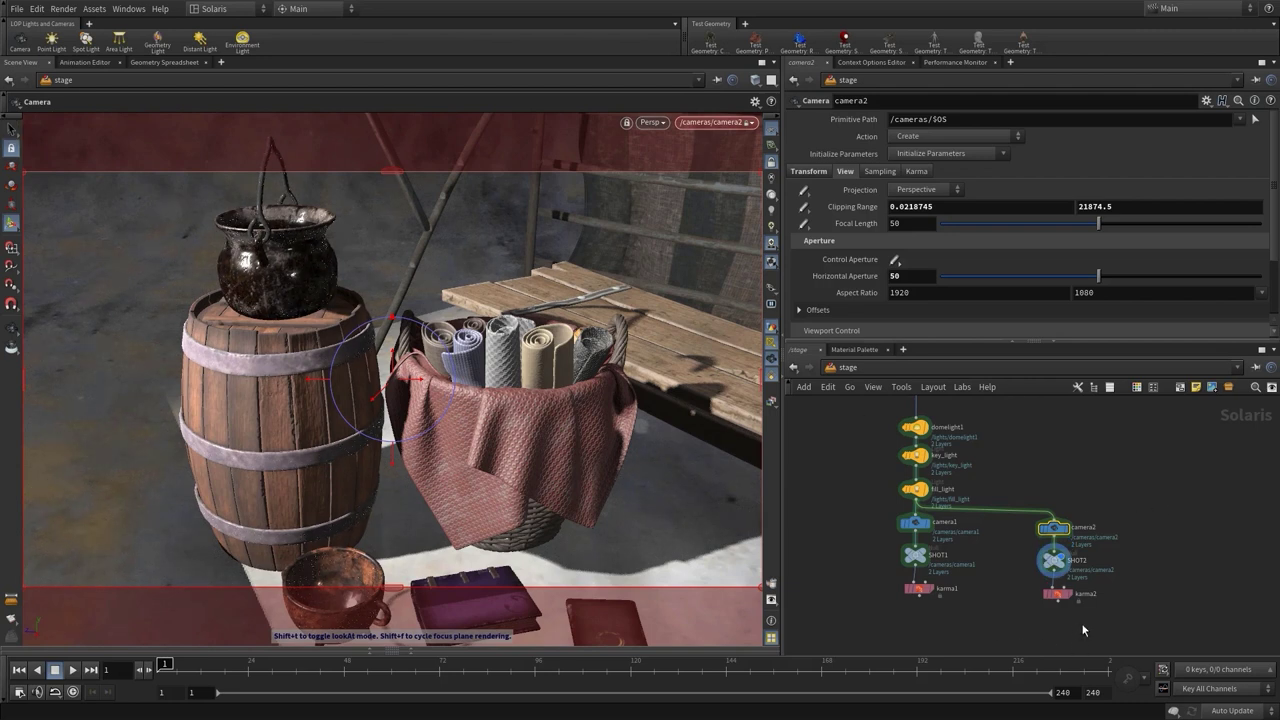
- Move SHOT2 and karma2 down, insert an Edit node between camera2 and SHOT2, and make it the displayed node
drag(1083, 630, 1057, 611)
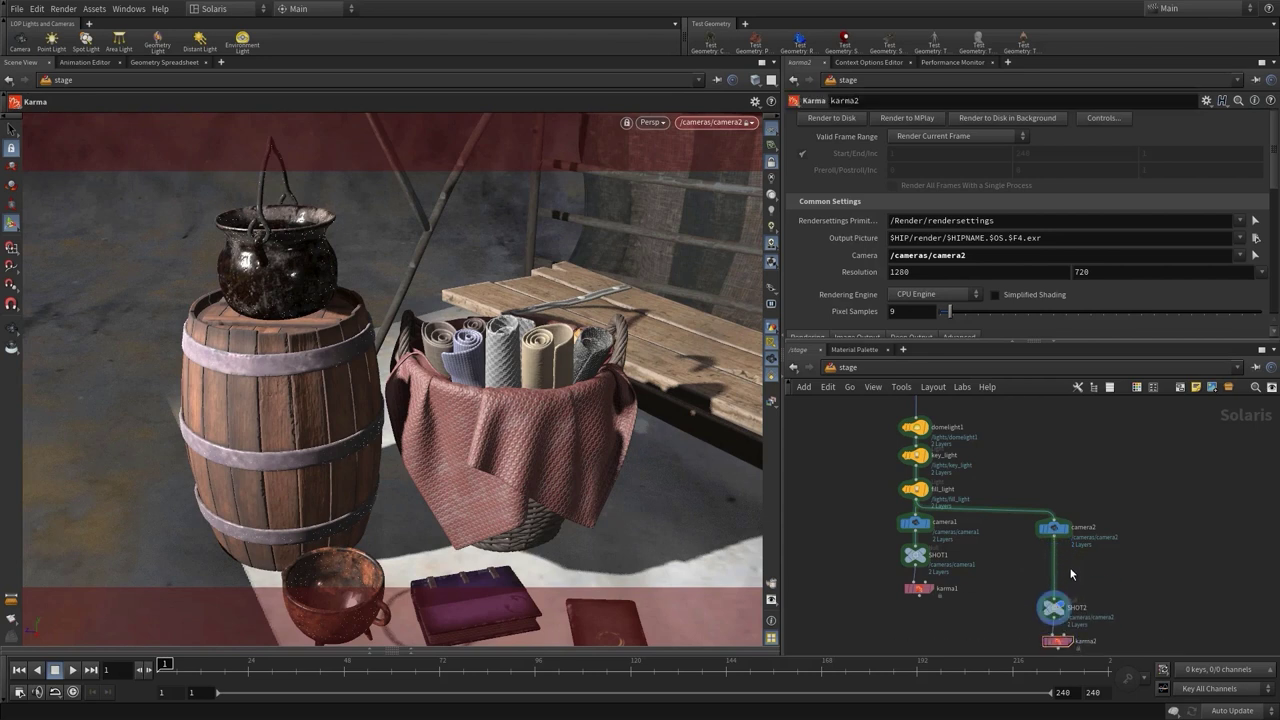
key(Tab)
text(null)
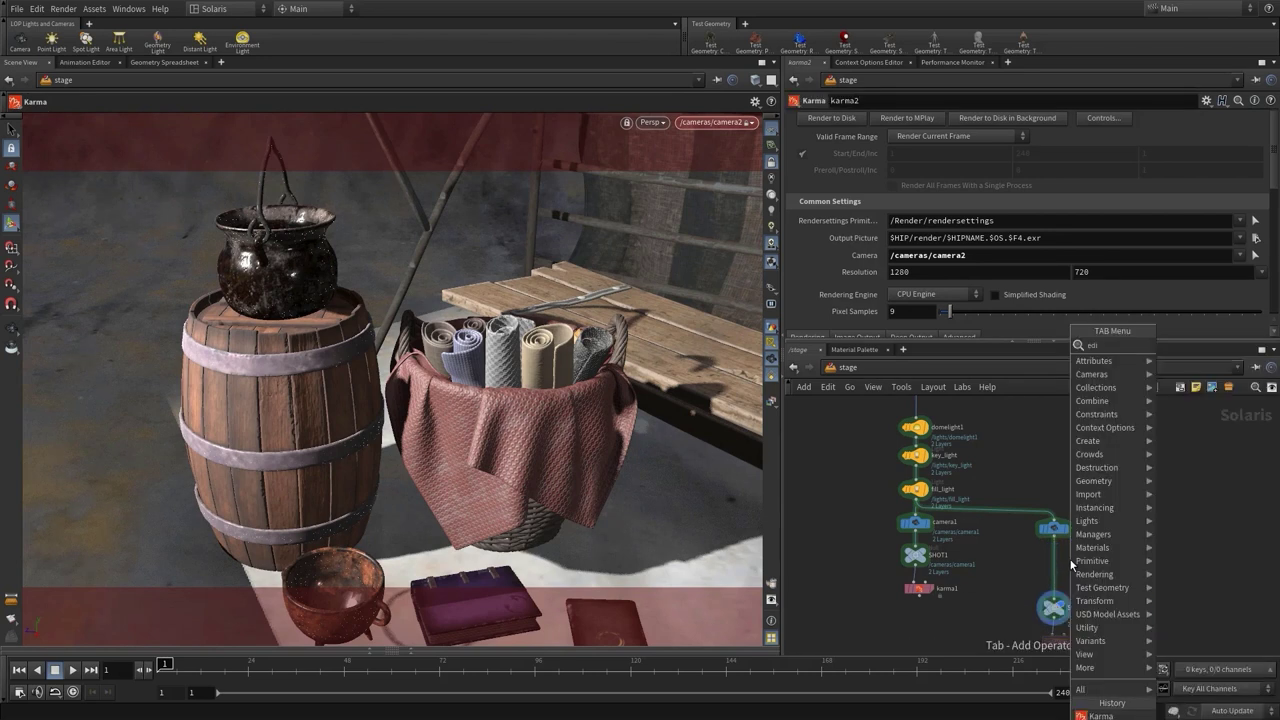
key(Return)
click(1057, 565)
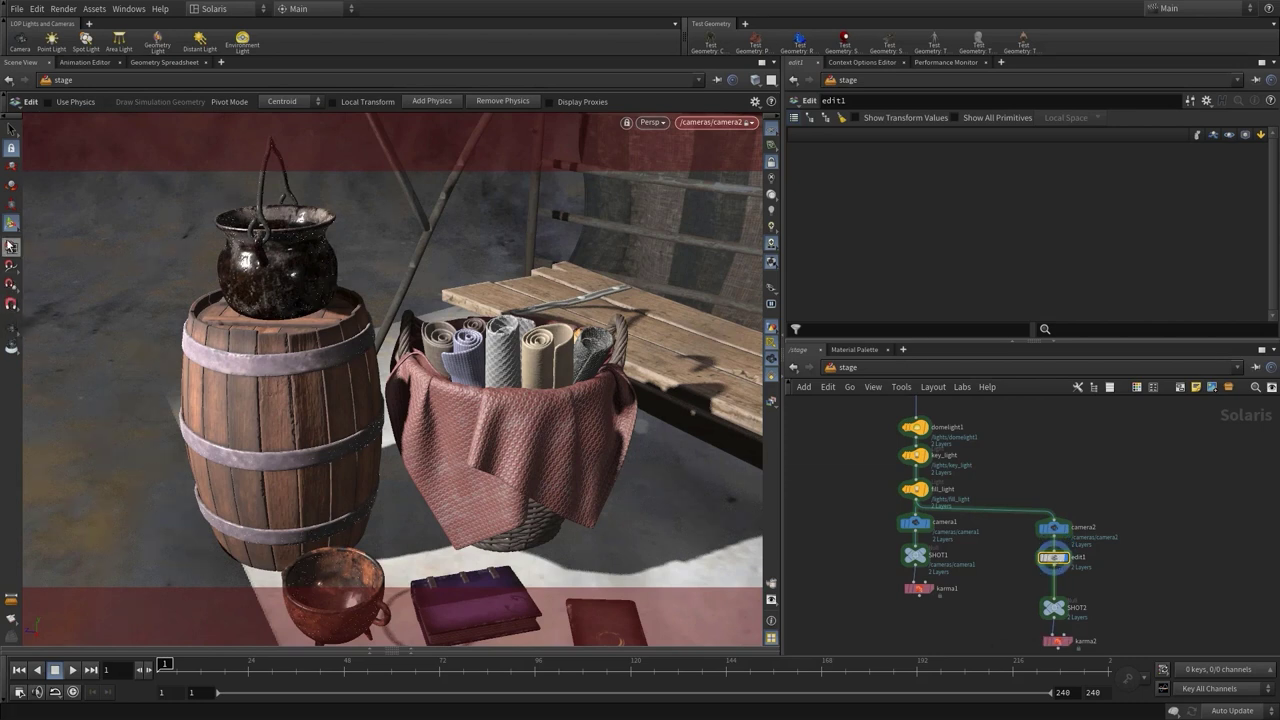
- Select the cloth-draped basket in the viewport and rotate it so its bare wicker side faces the camera
click(7, 222)
click(498, 443)
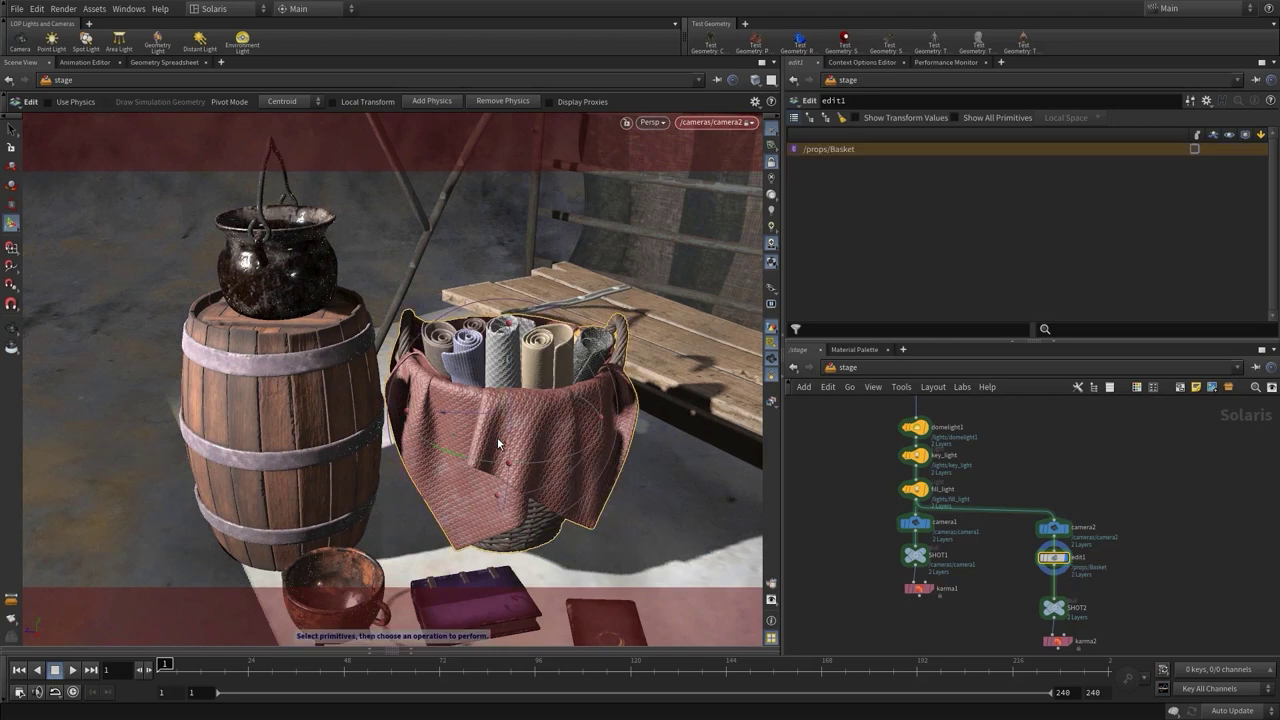
drag(548, 467, 682, 429)
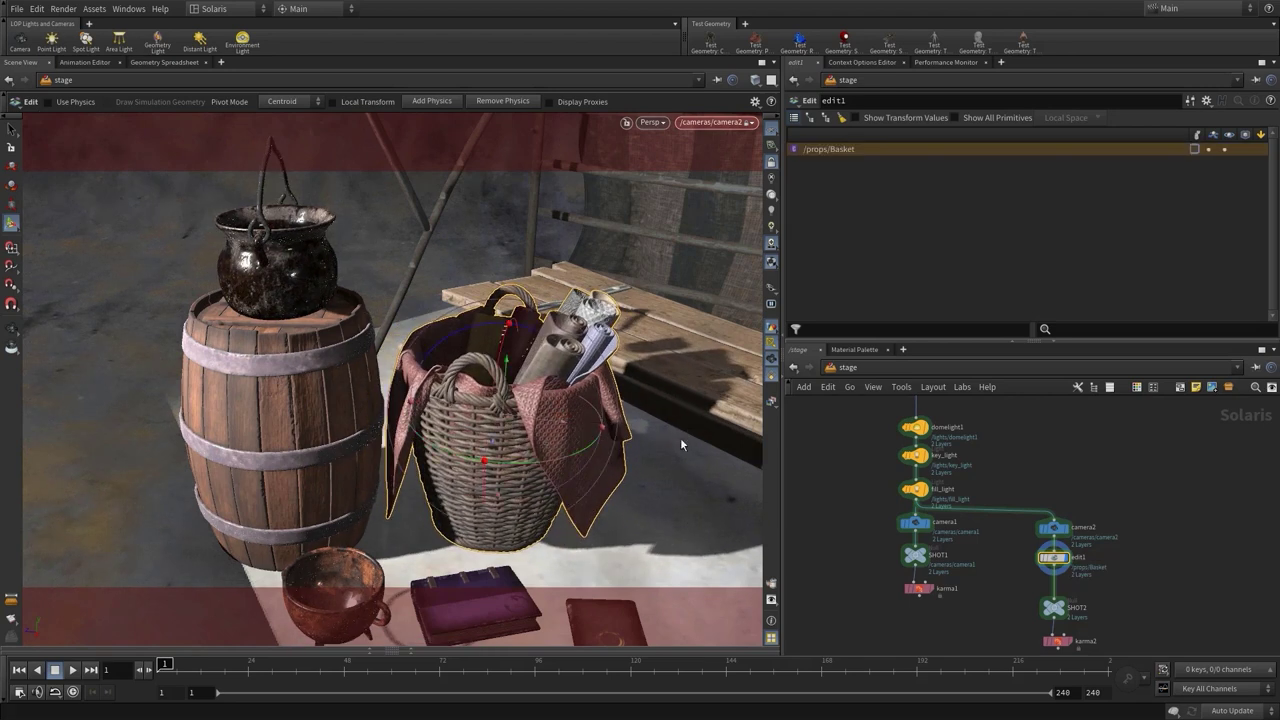
- Shift the purple book slightly on the ground and move the small standing pot together with it
click(492, 608)
mouse_move(492, 608)
mouse_down()
mouse_move(490, 640)
mouse_move(476, 622)
mouse_up()
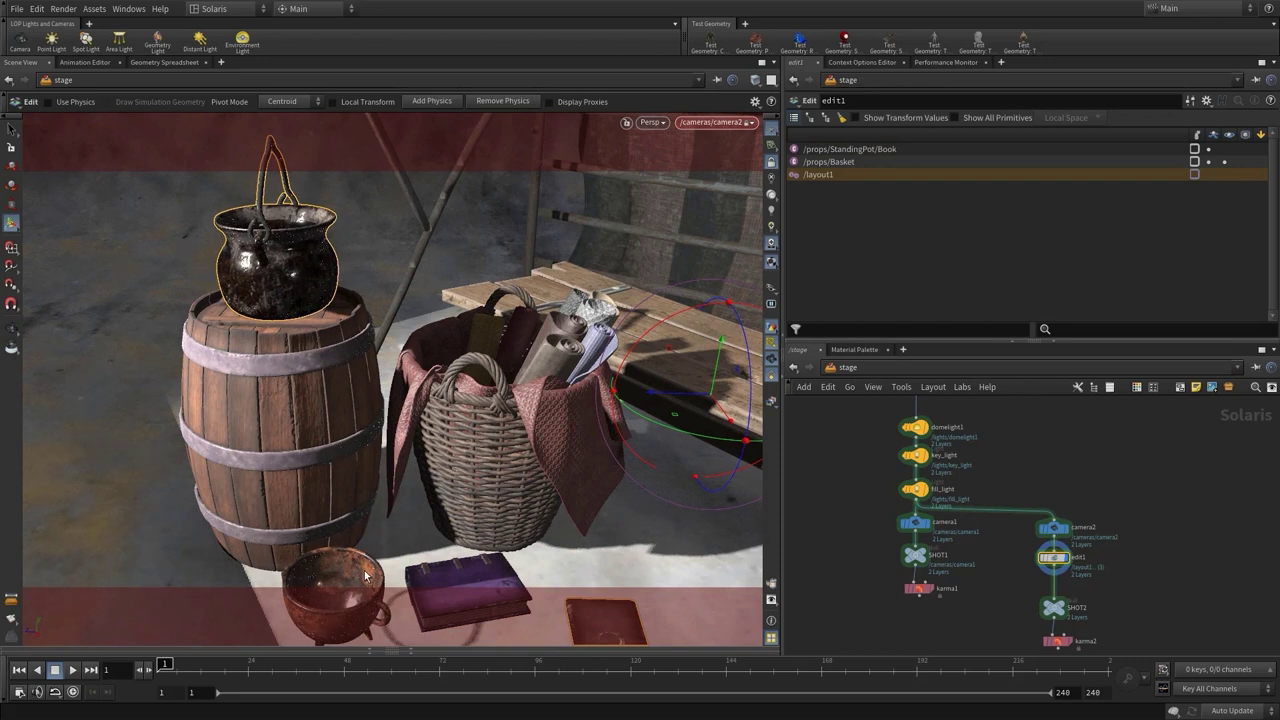
key(Escape)
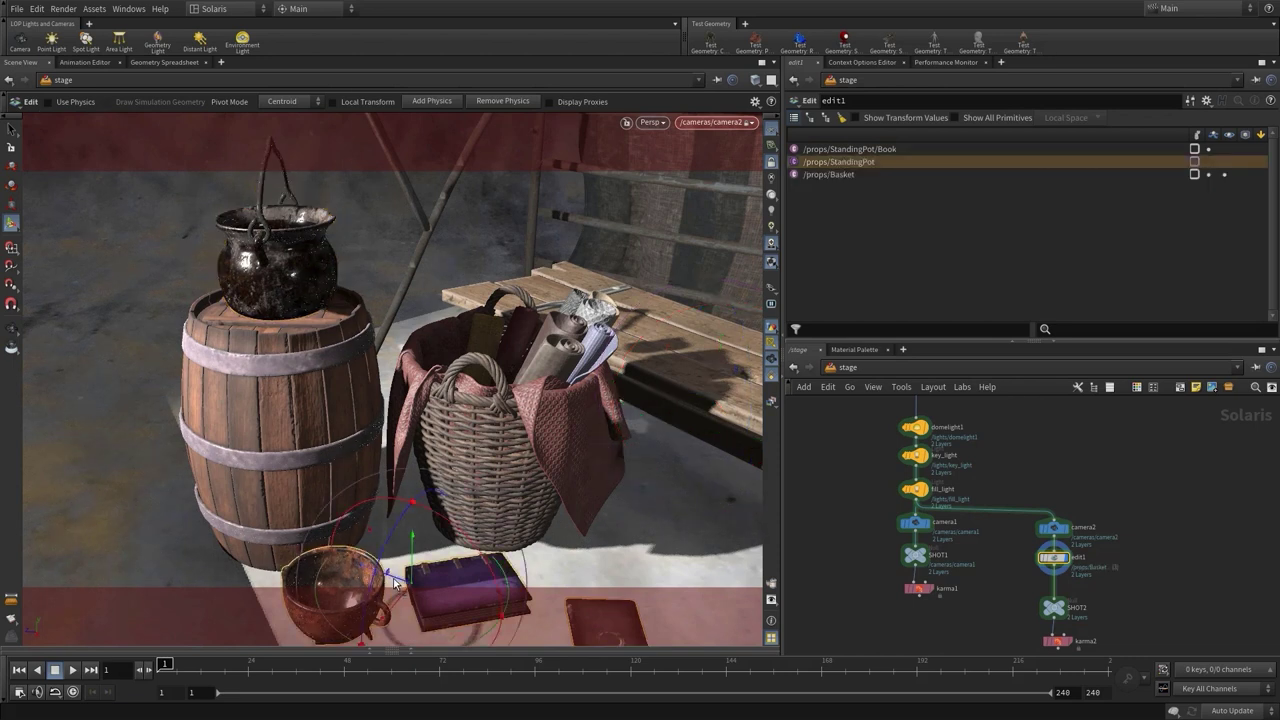
click(395, 582)
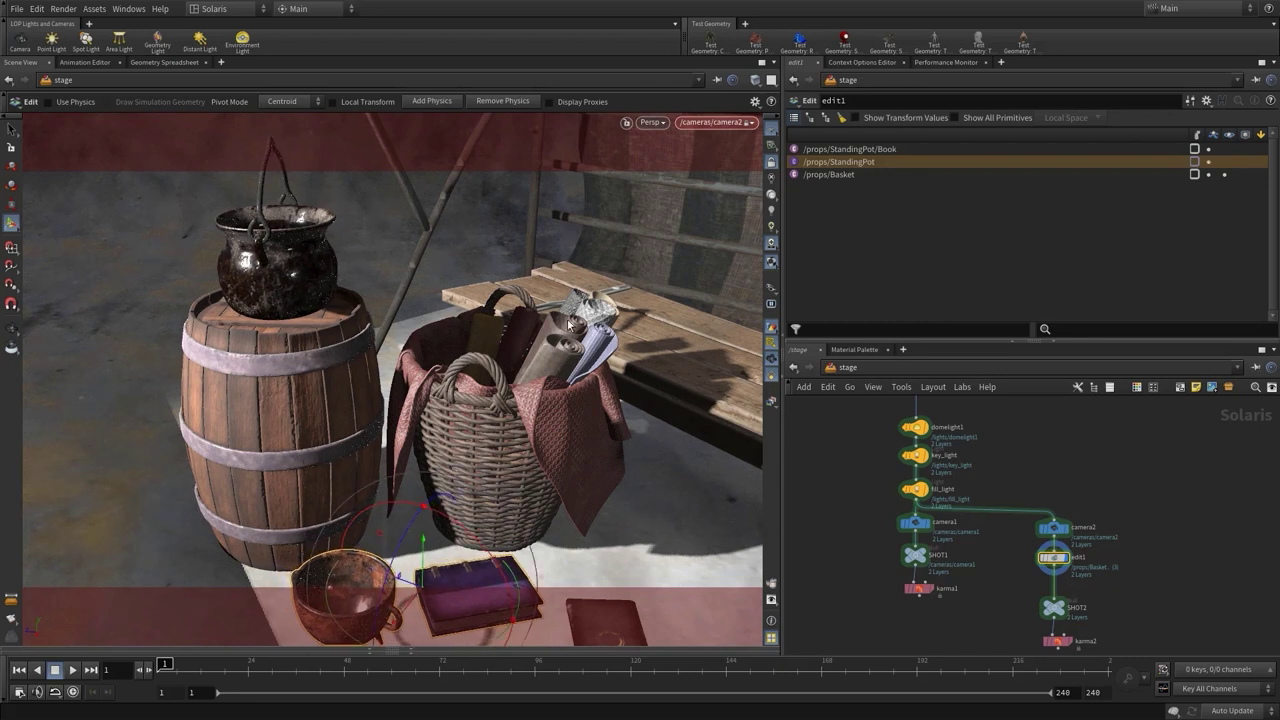
- Shift and rotate the wooden table behind the basket, and toggle edit1's bypass to compare the shot with and without the edits
click(660, 330)
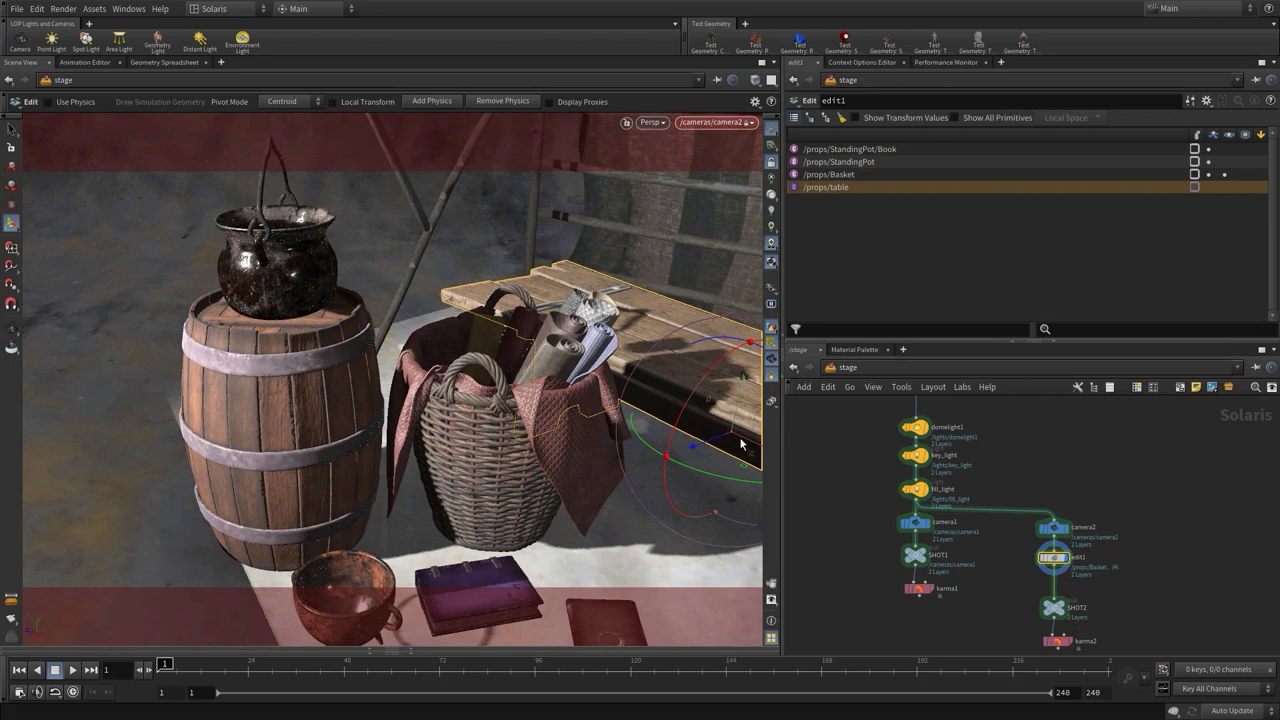
drag(748, 445, 681, 418)
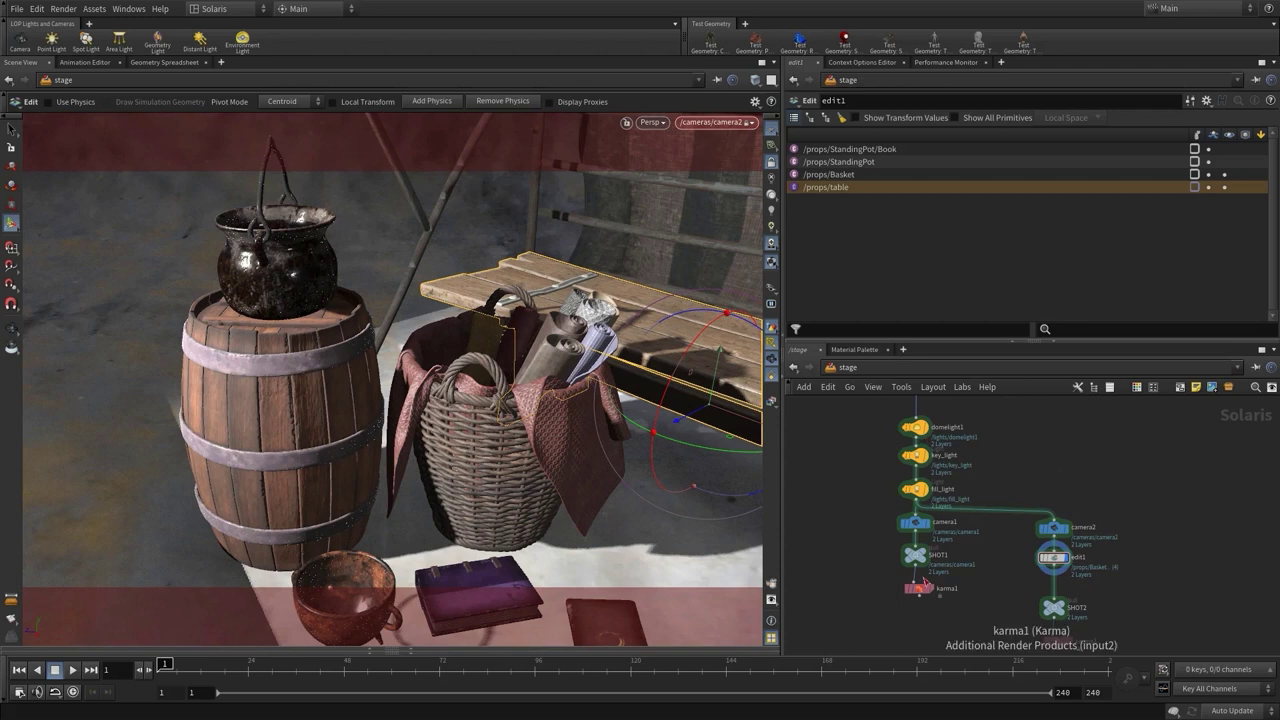
key(ctrl+v)
click(1040, 548)
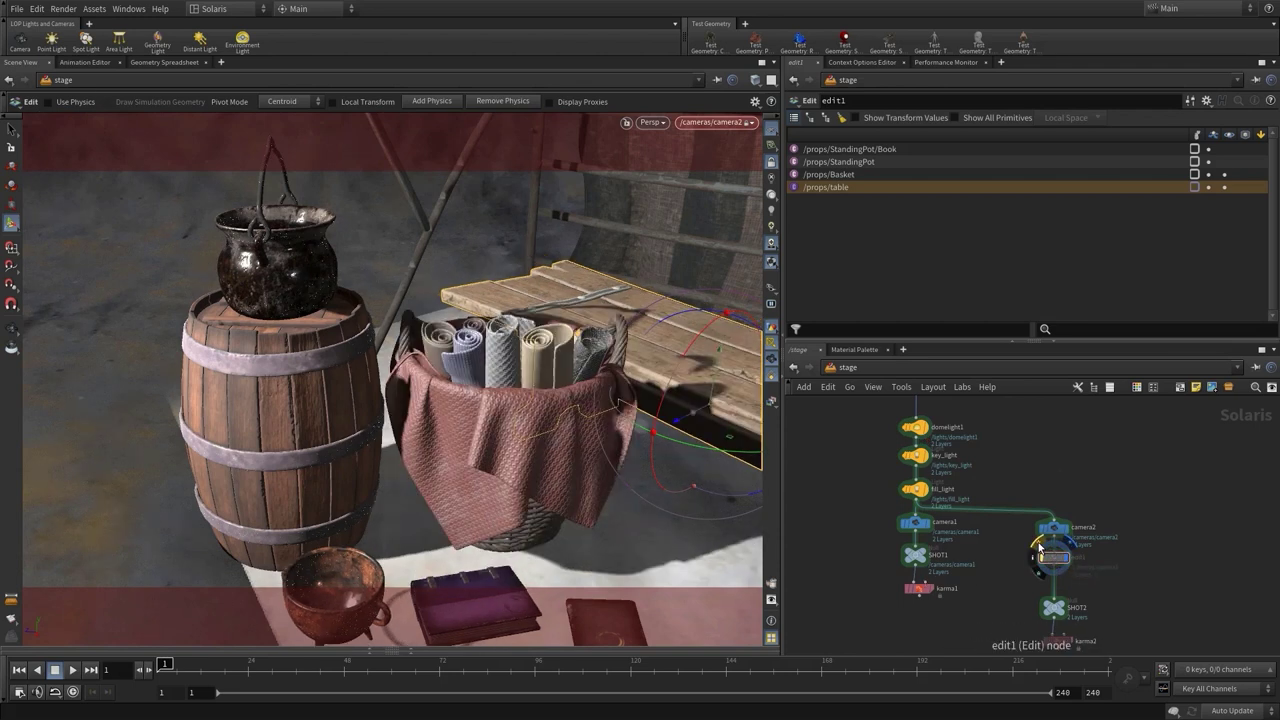
click(1040, 548)
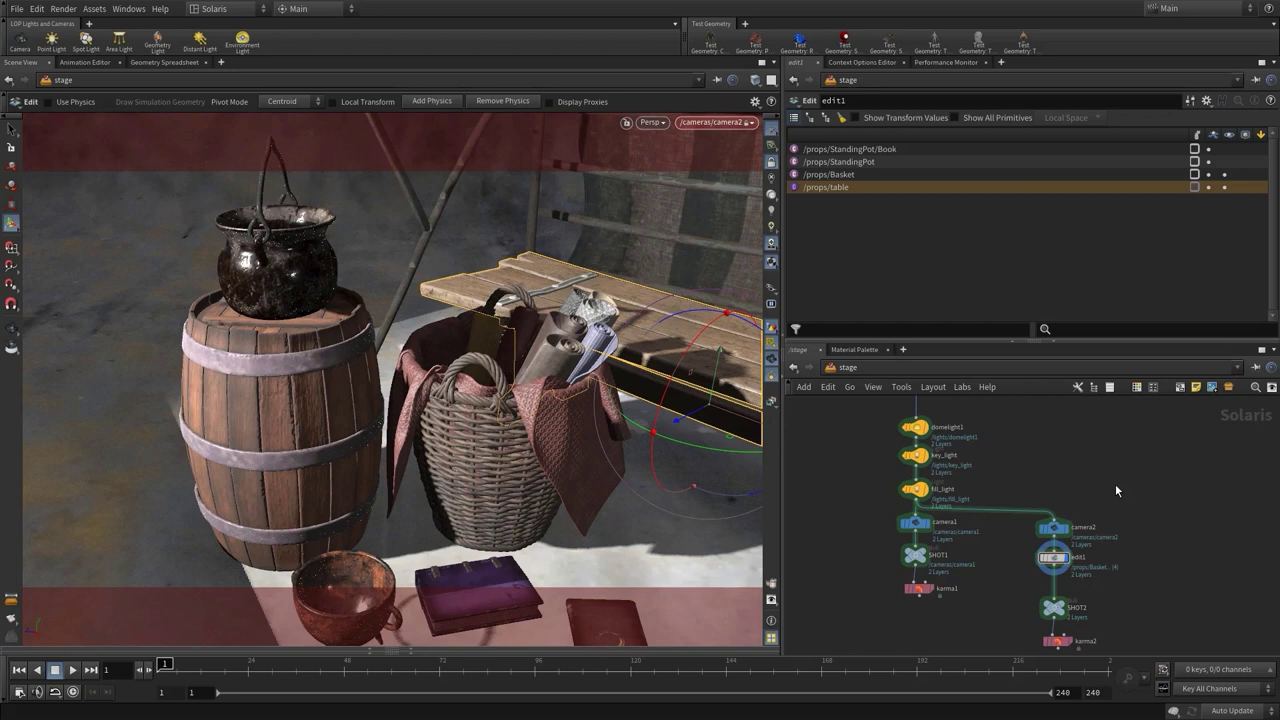
- Move SHOT2 and karma2 down, insert a Light Mixer node between edit1 and SHOT2, and make it the displayed node
middle_drag(1088, 500, 1037, 426)
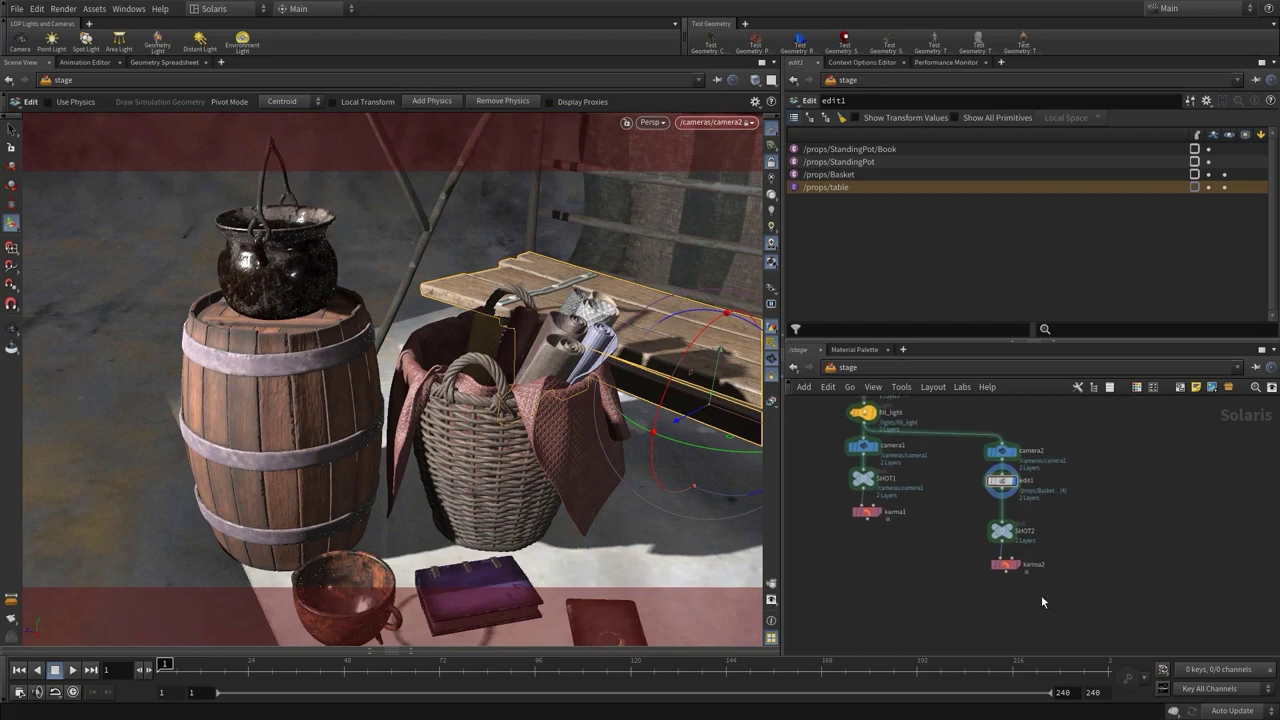
drag(1041, 595, 1003, 562)
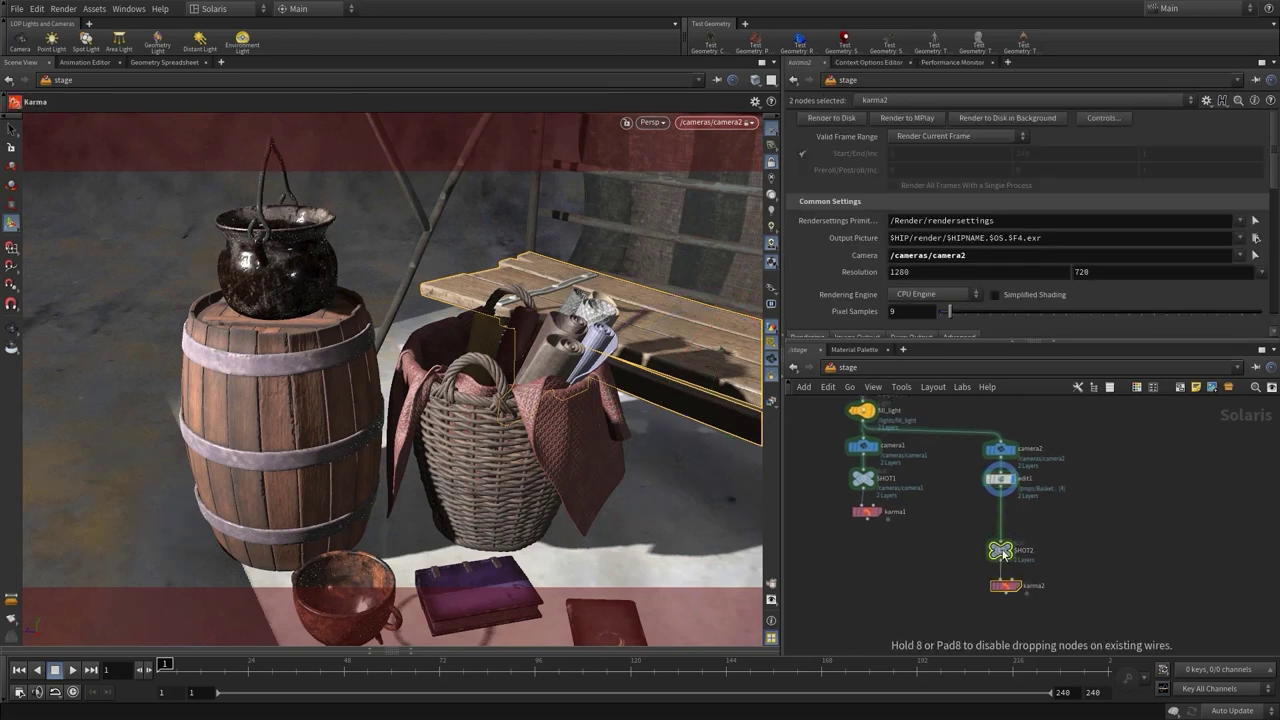
click(1016, 520)
key(Tab)
text(ligh)
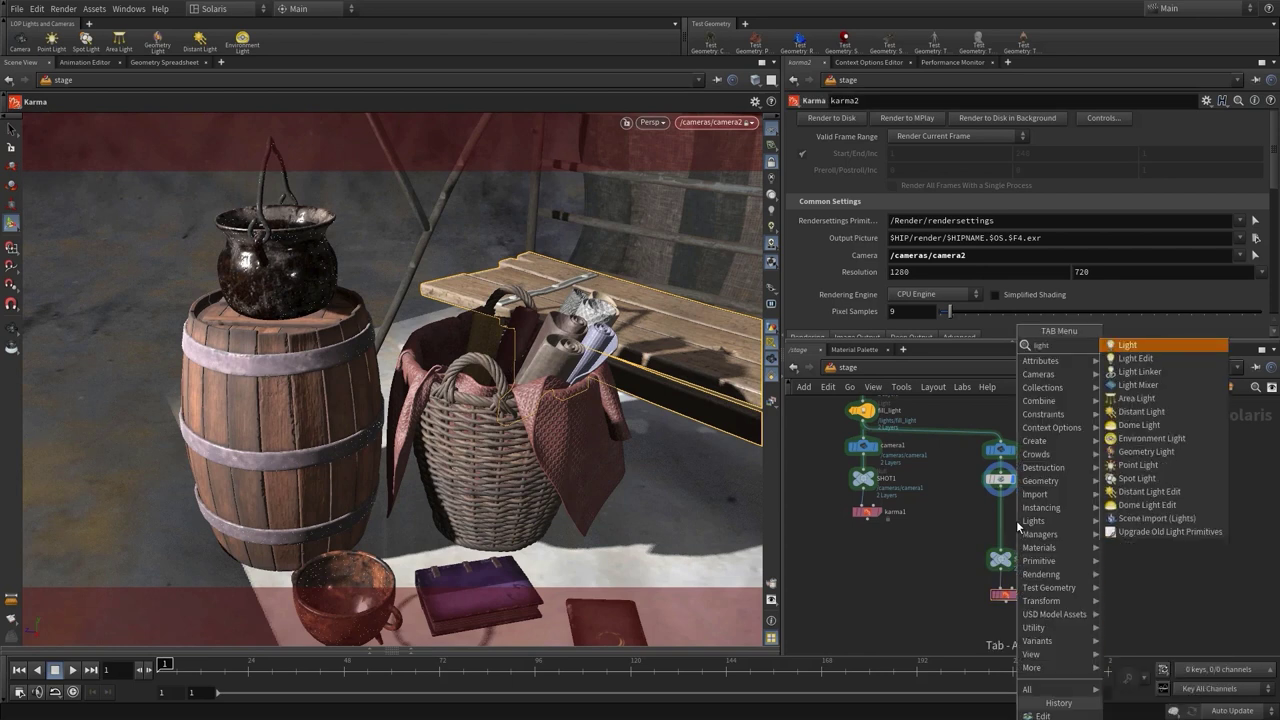
text(t)
click(1125, 386)
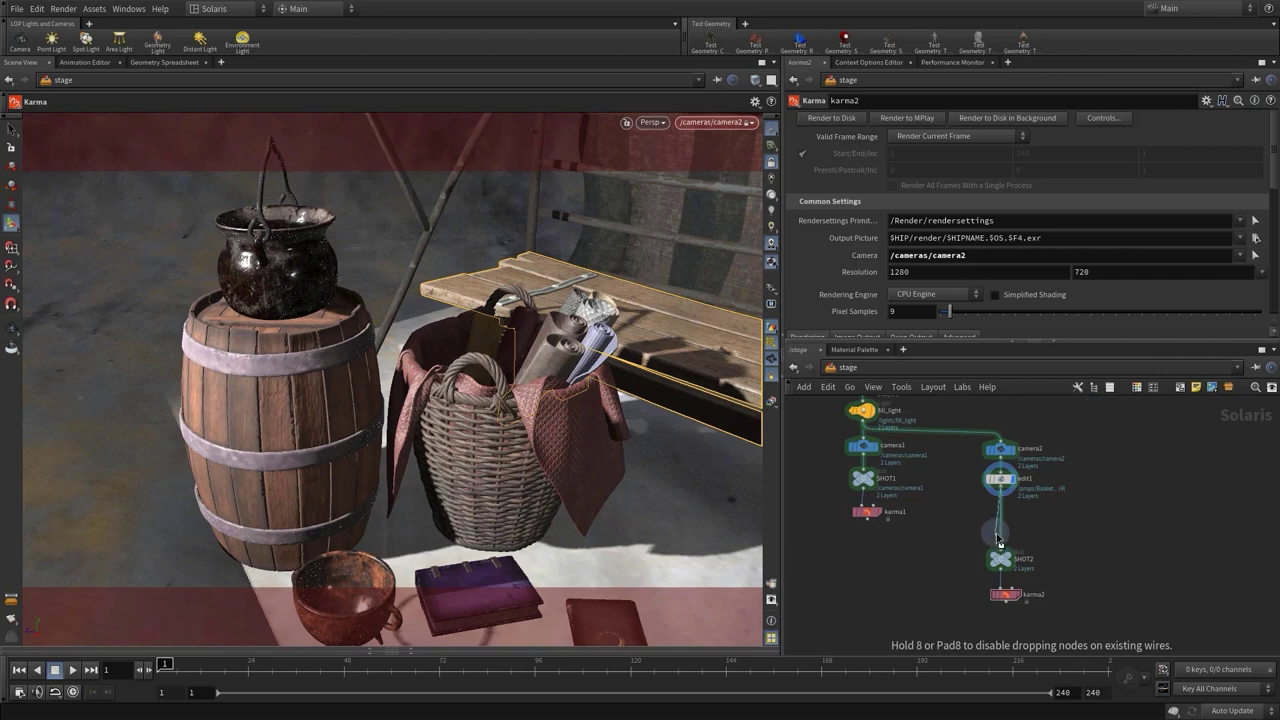
click(997, 538)
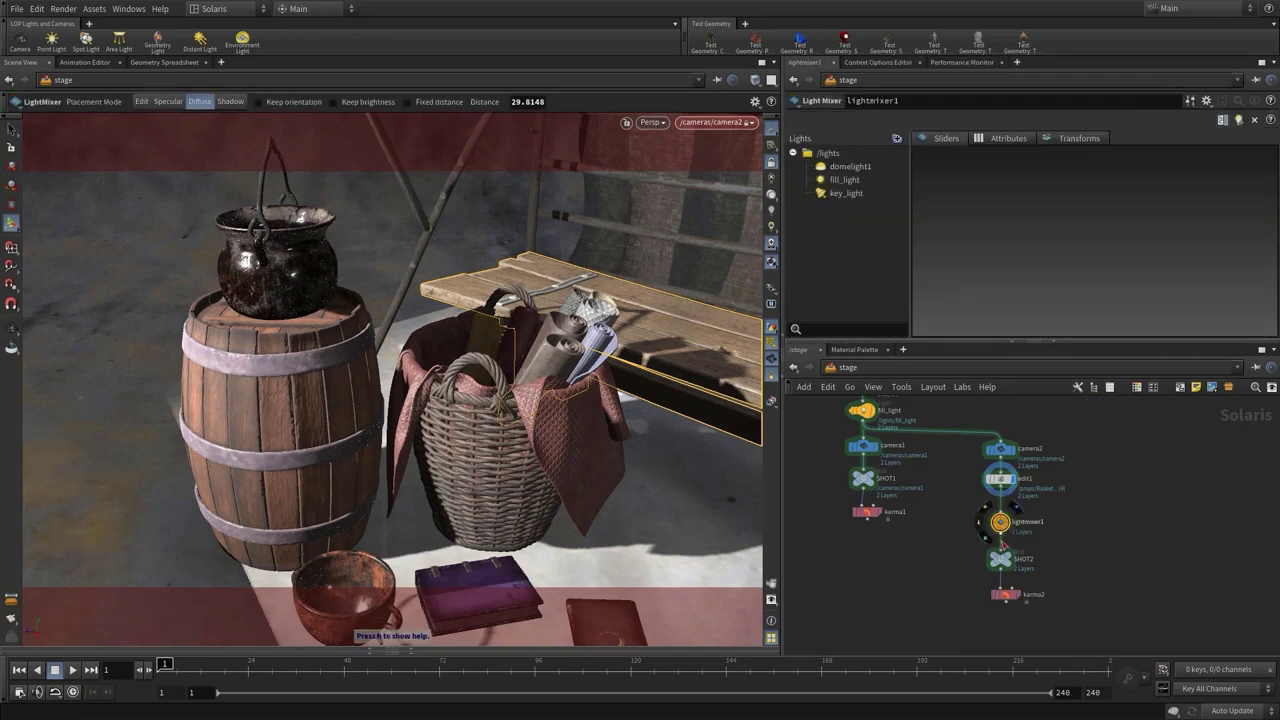
mouse_move(1008, 528)
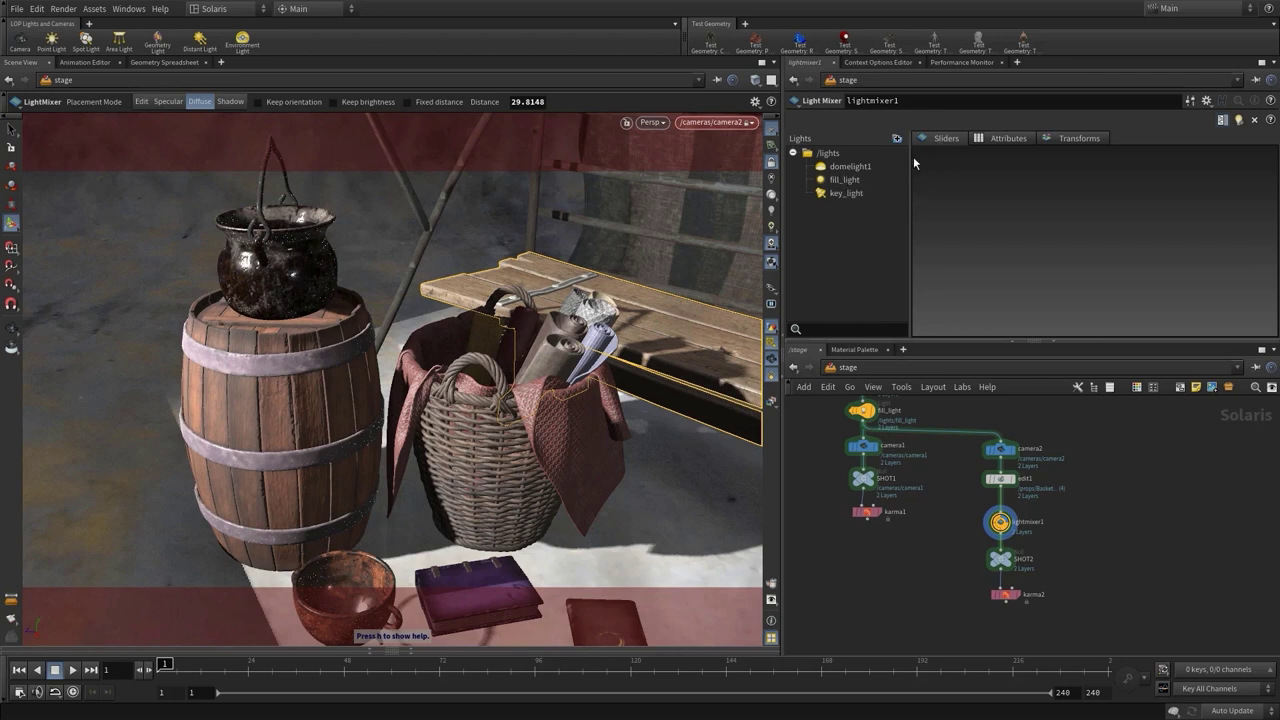
- Add domelight1, fill_light and key_light to the light mixer's slider controls
click(838, 169)
shift+click(848, 194)
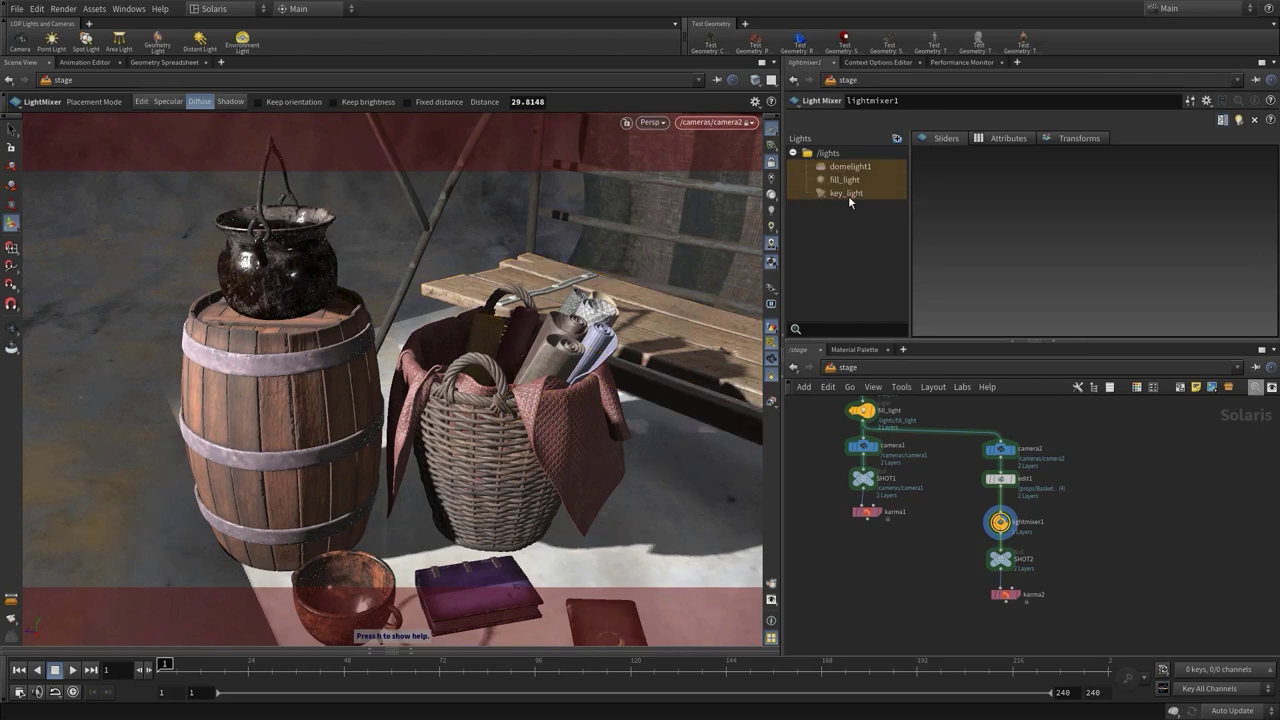
drag(852, 170, 952, 172)
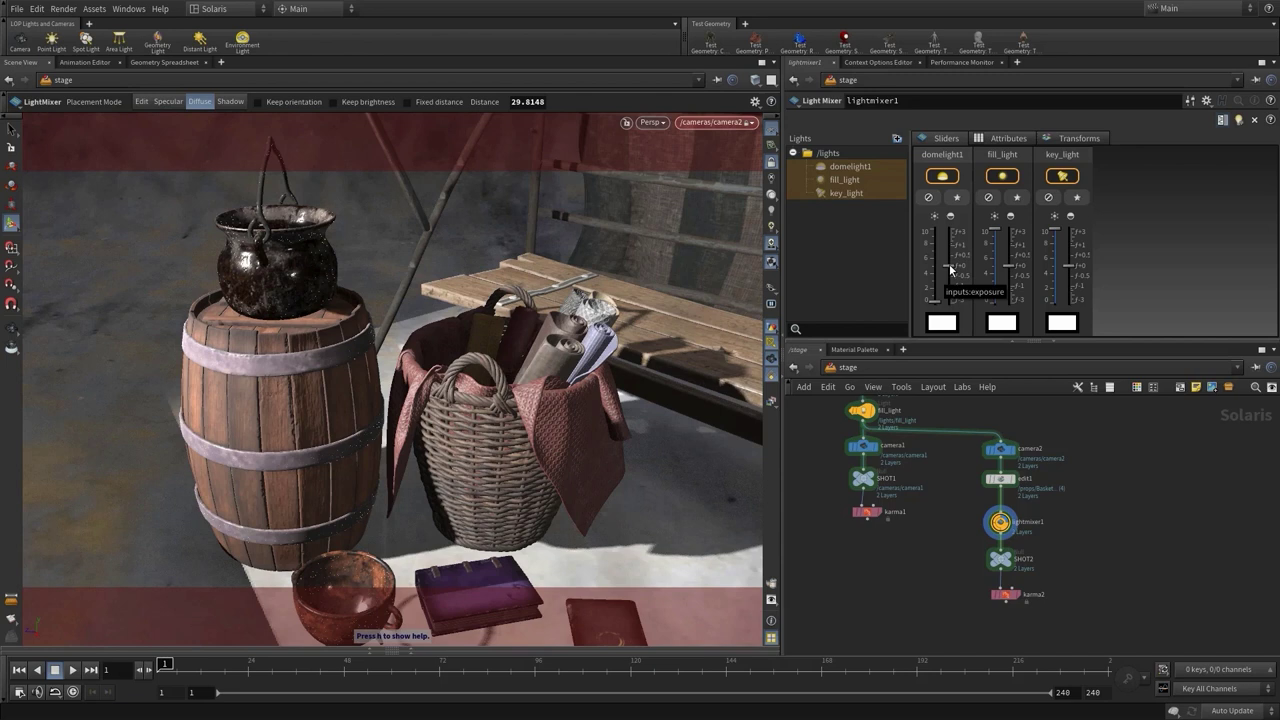
- Set domelight1's intensity to 0.1 in the light mixer's attribute table
click(1001, 140)
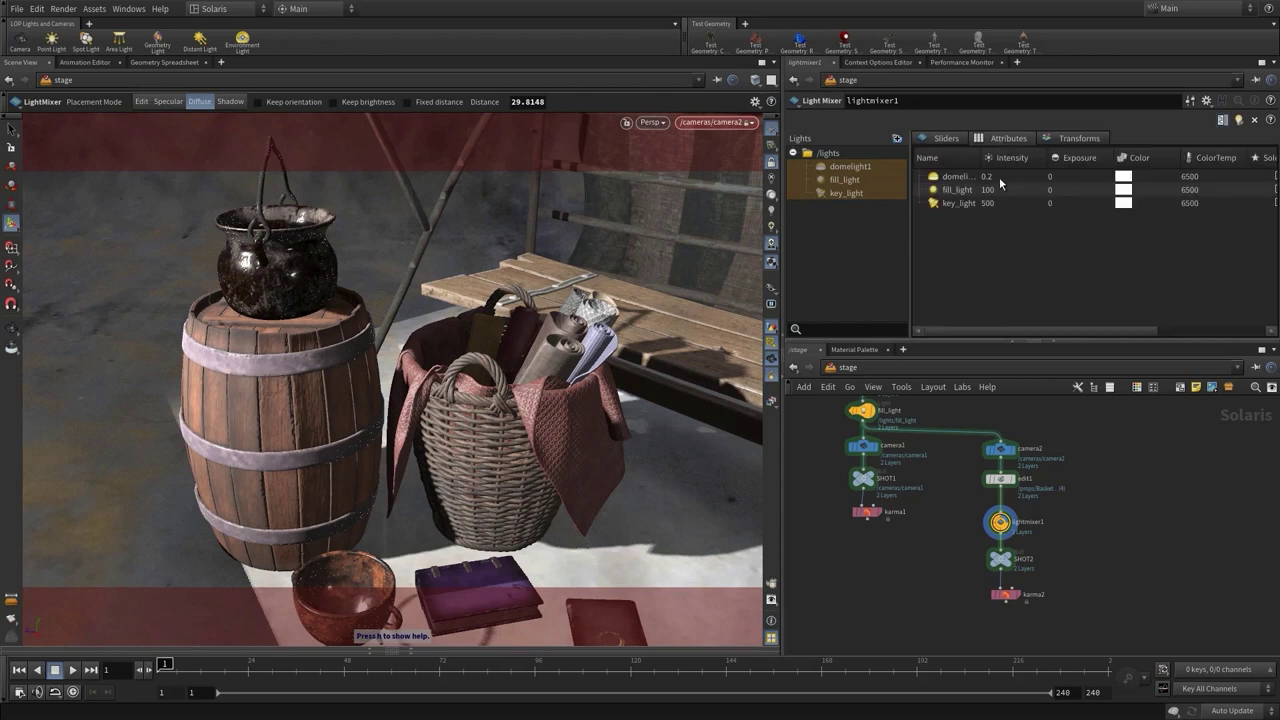
click(1000, 180)
double_click(995, 177)
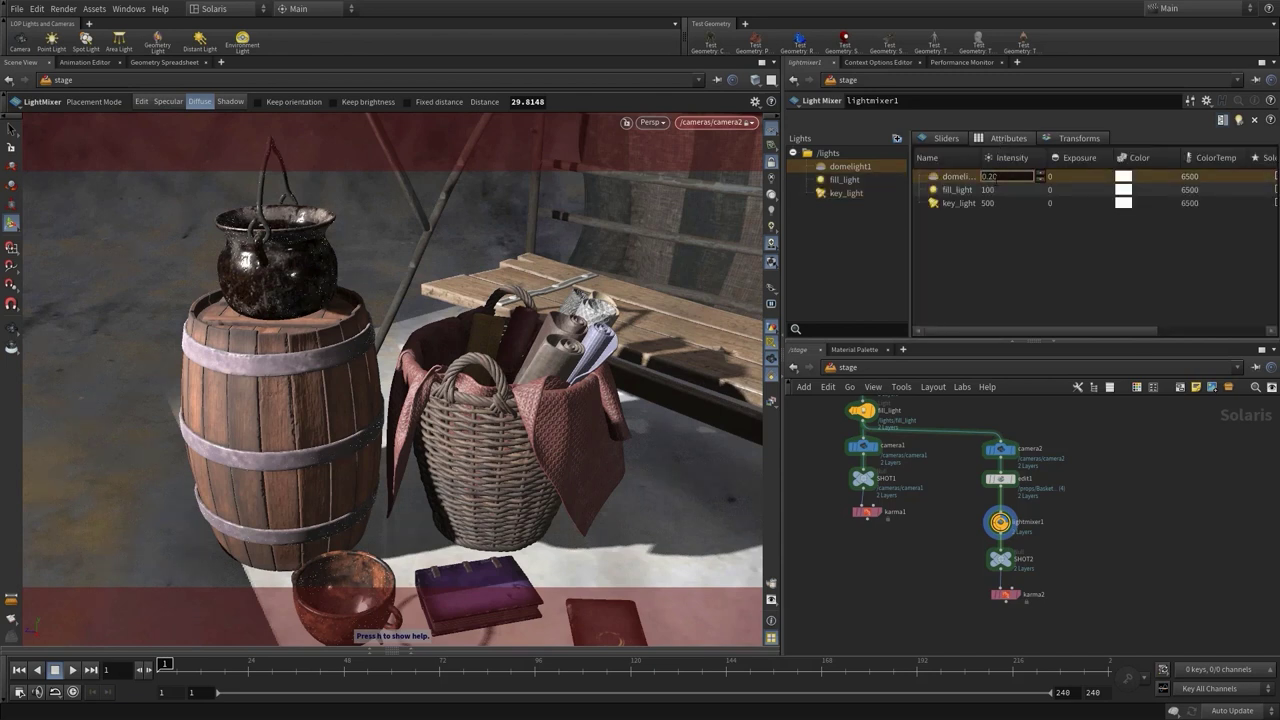
text(0.1)
key(Return)
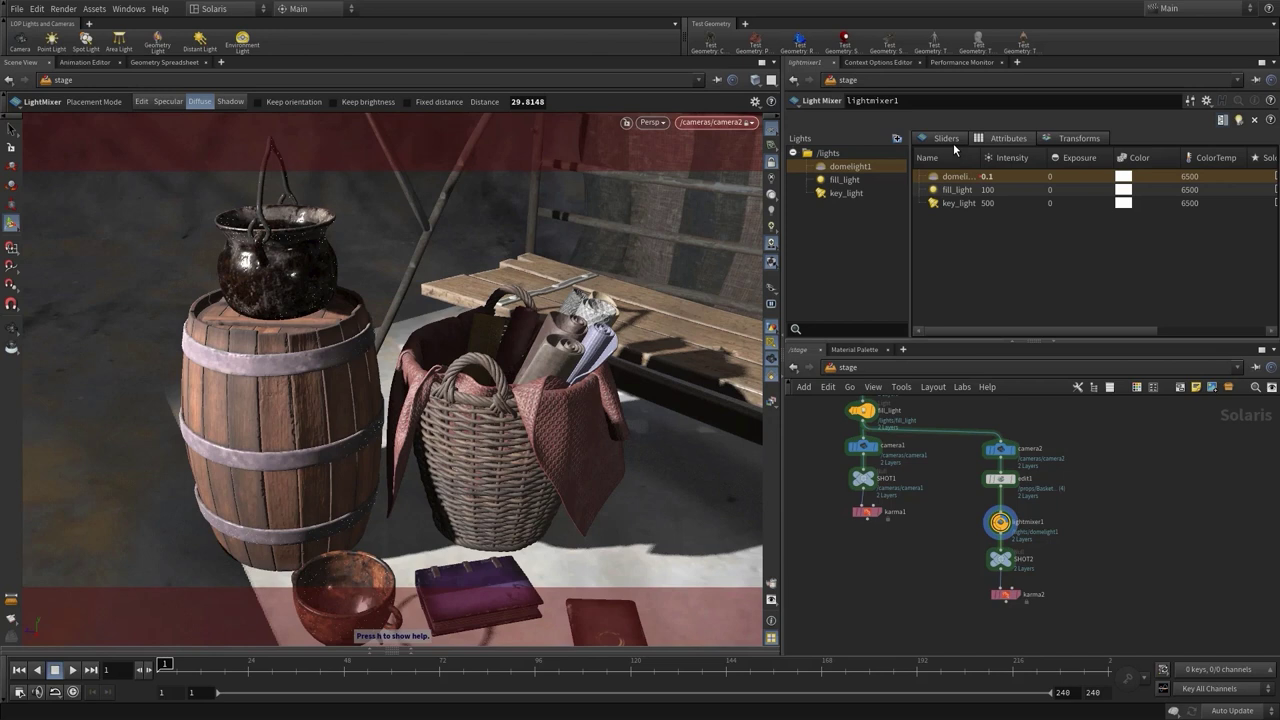
- Lower fill_light's intensity to about 4.07 and key_light's to 10 with the mixer sliders
click(949, 139)
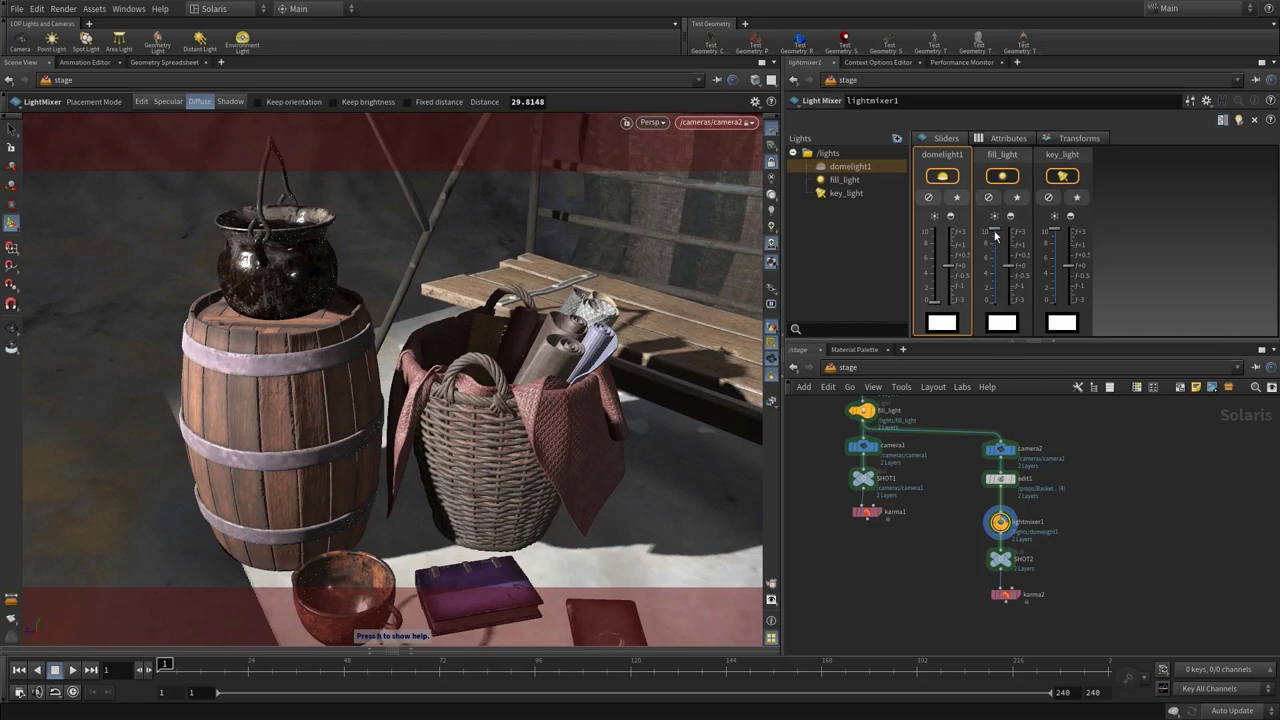
drag(995, 232, 995, 273)
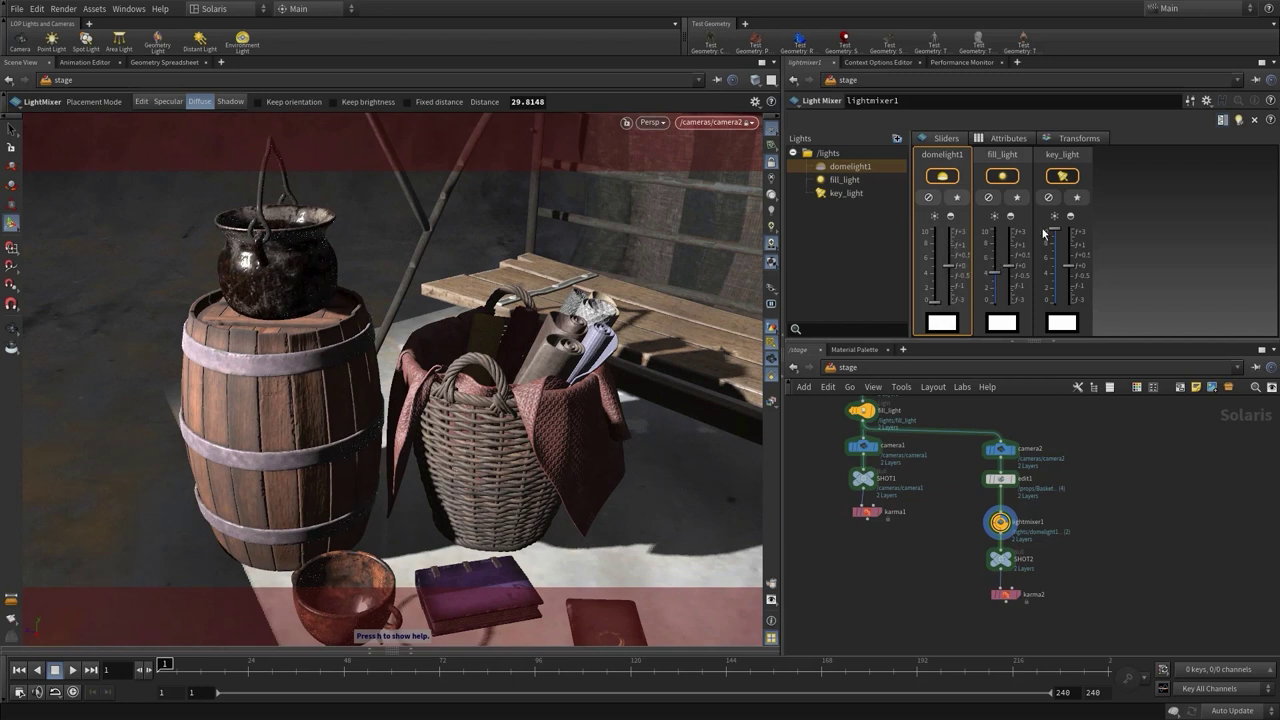
mouse_move(1052, 234)
mouse_down()
mouse_move(1060, 244)
mouse_move(1055, 232)
mouse_up()
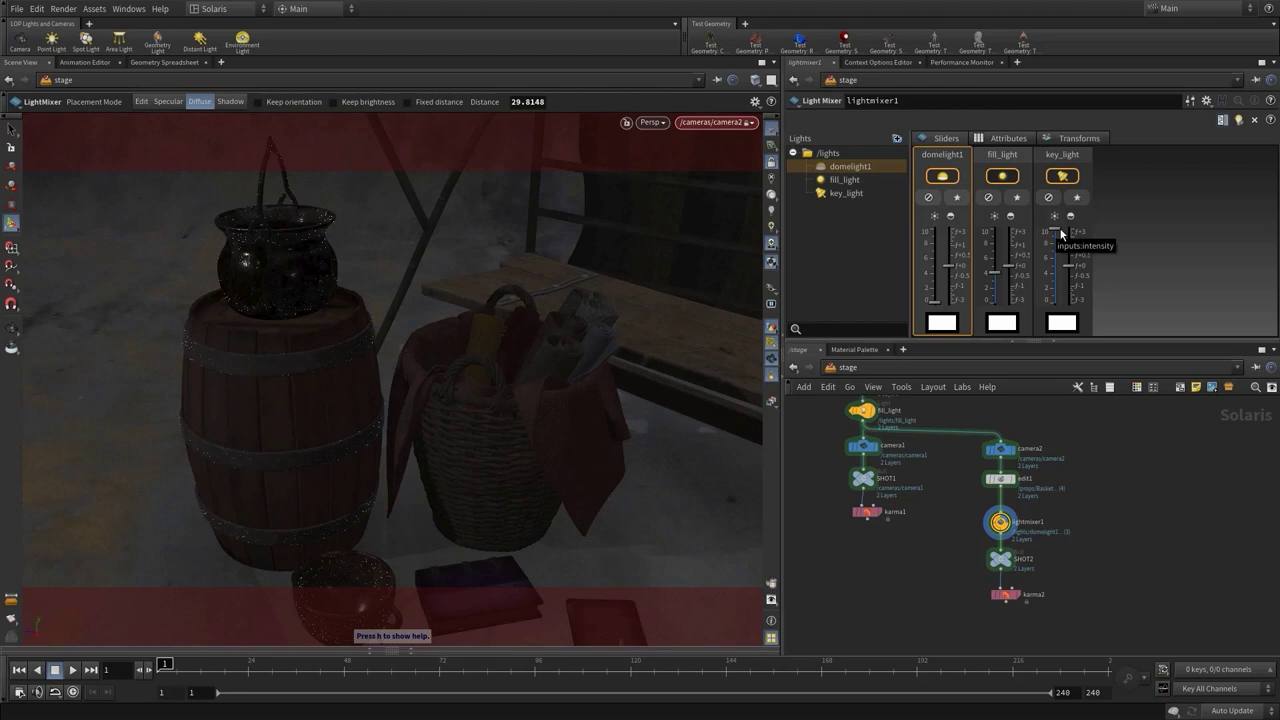
- Enter exact intensities in the light mixer's attribute table: 100 for key_light and 20 for fill_light
click(1006, 139)
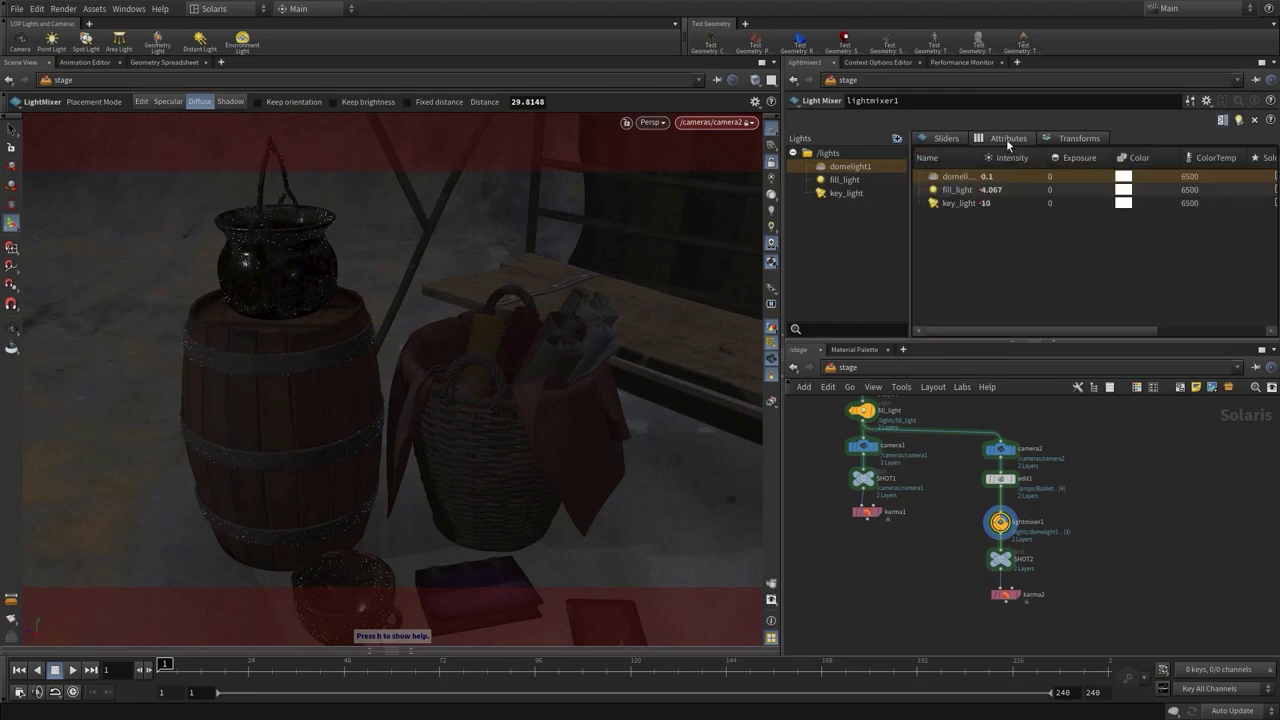
double_click(986, 203)
click(987, 203)
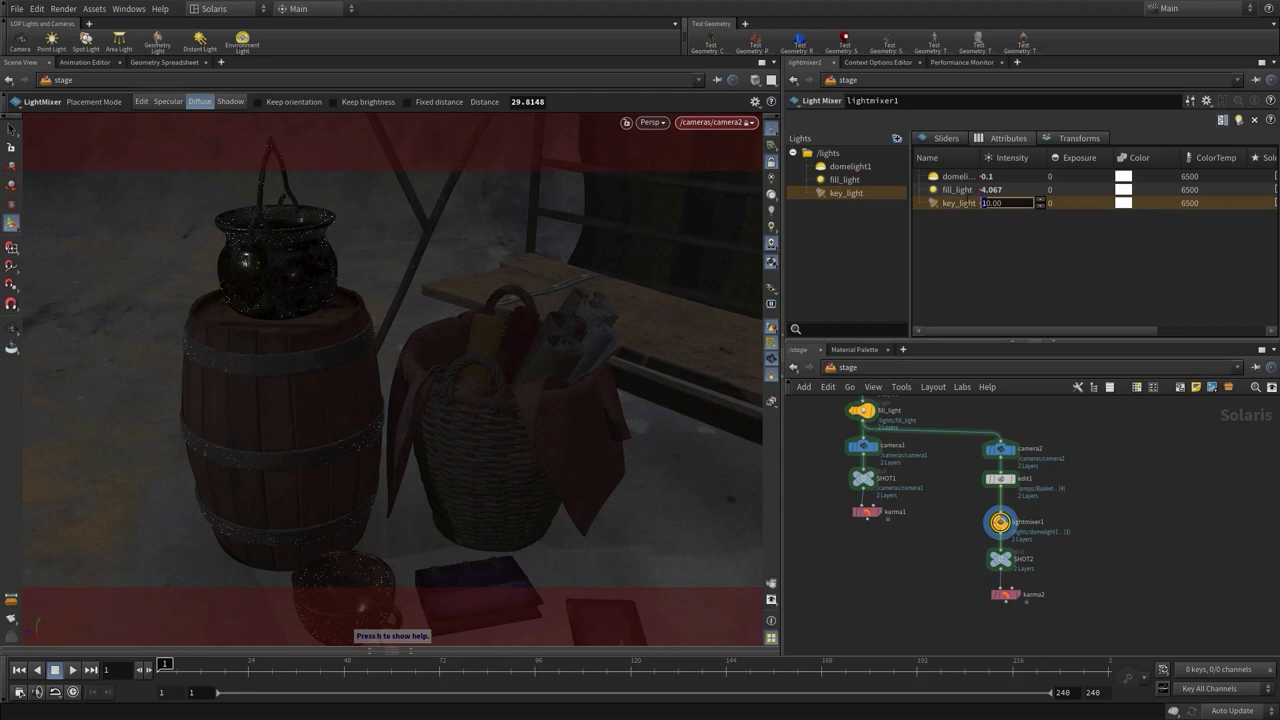
text(0)
key(Return)
double_click(988, 189)
double_click(988, 189)
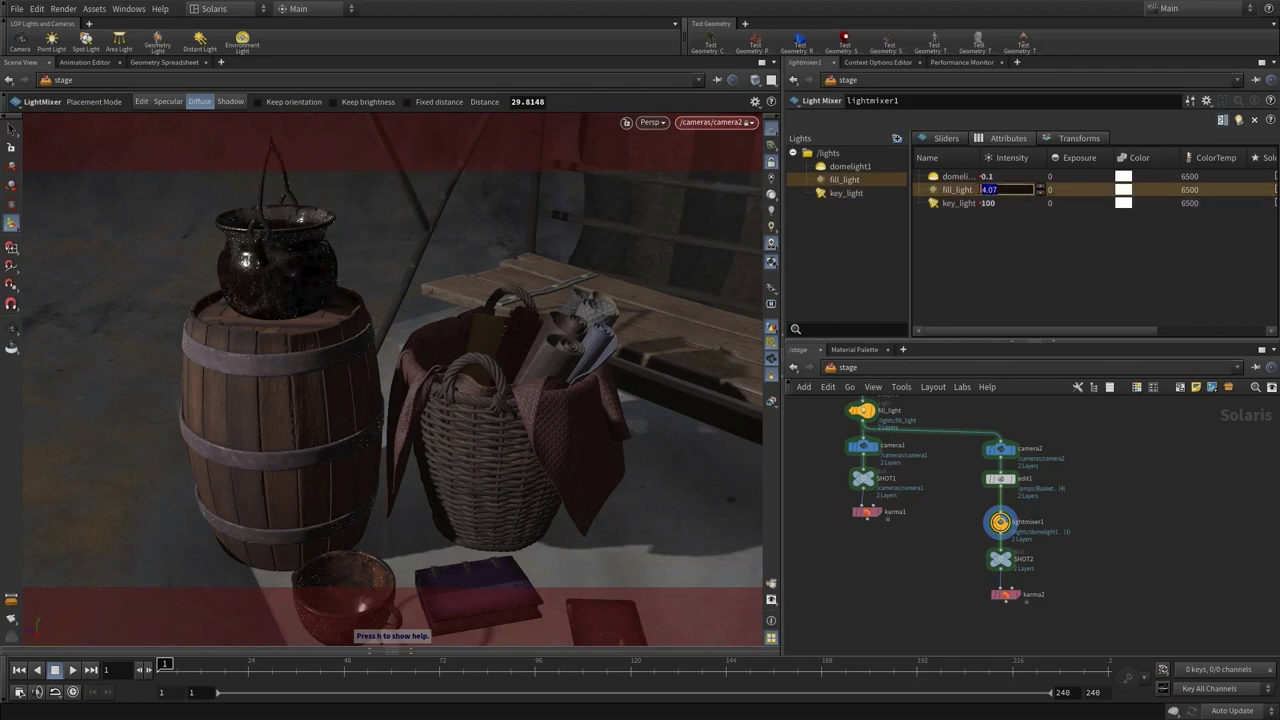
text(20)
key(Return)
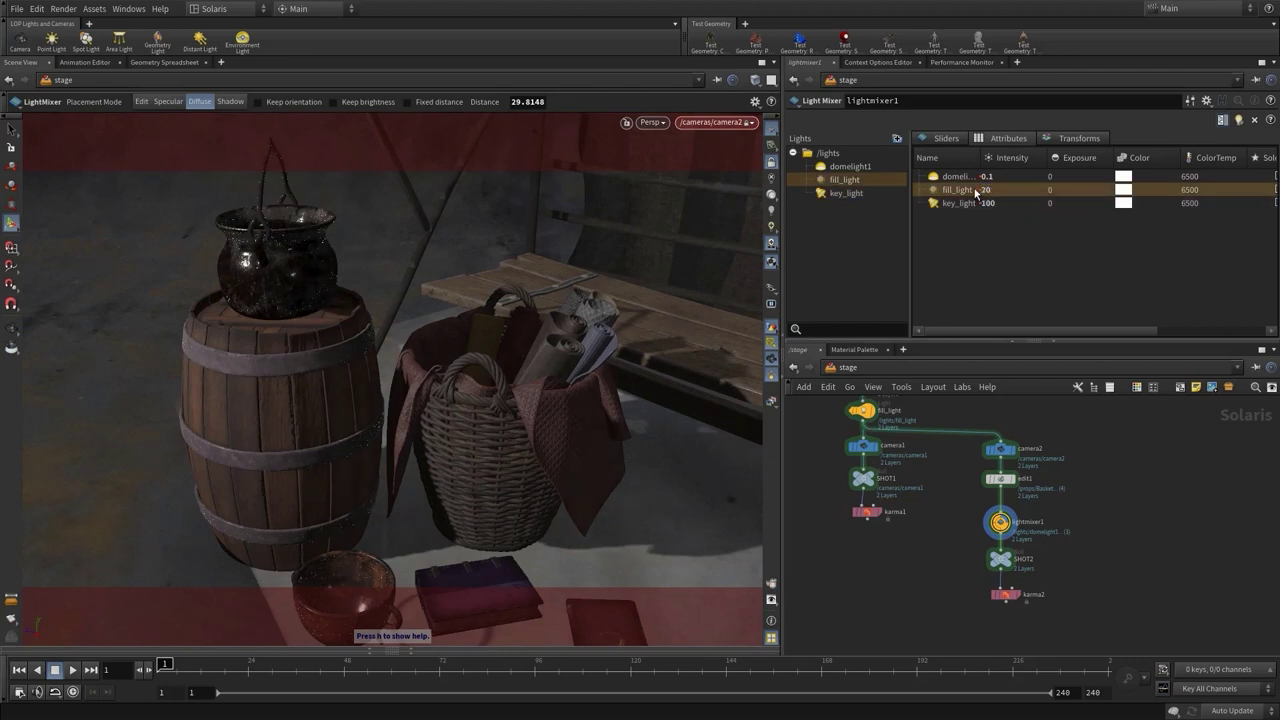
- Set the colour of fill_light, key_light and domelight1 to orange (FF7F00) in the light mixer
click(940, 140)
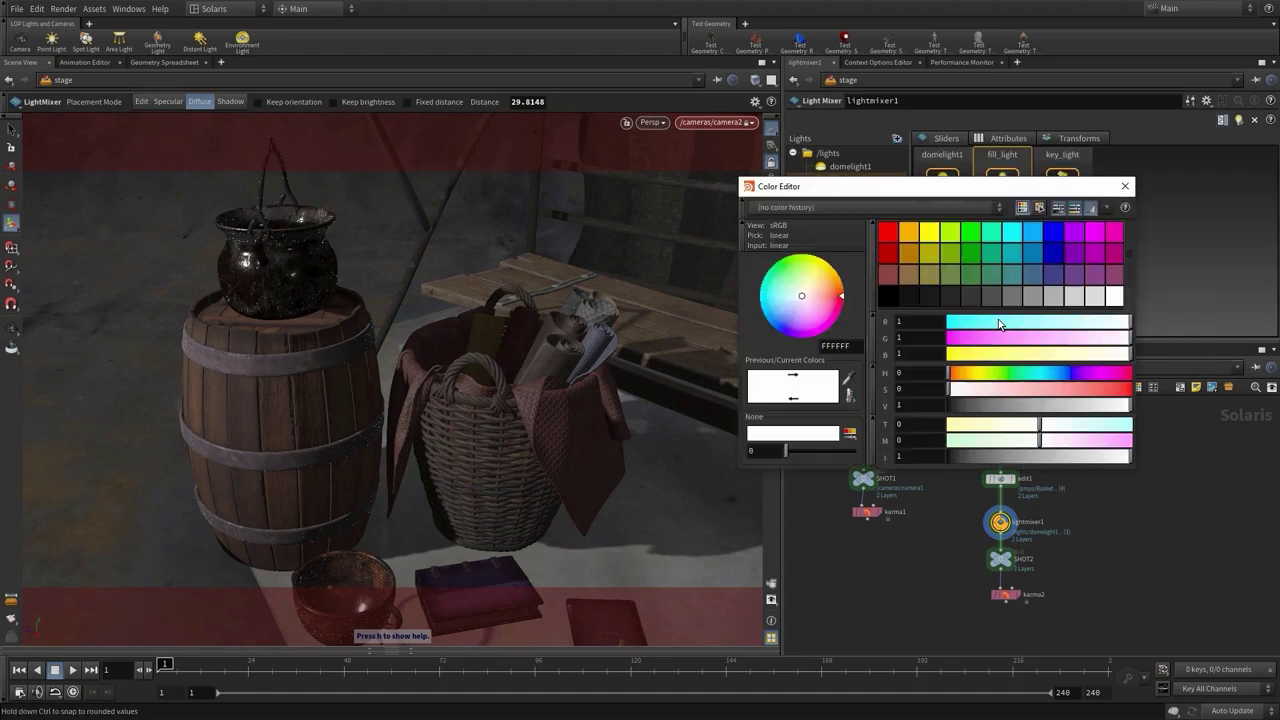
click(998, 321)
click(909, 236)
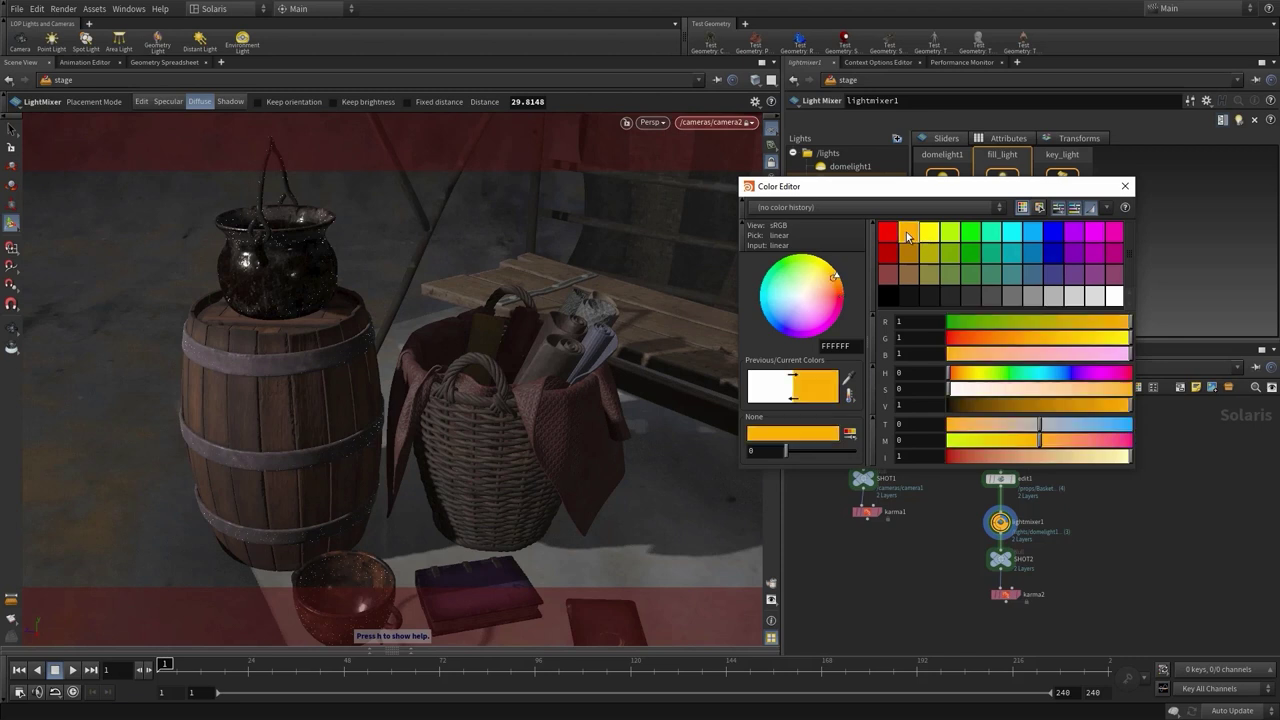
click(1125, 186)
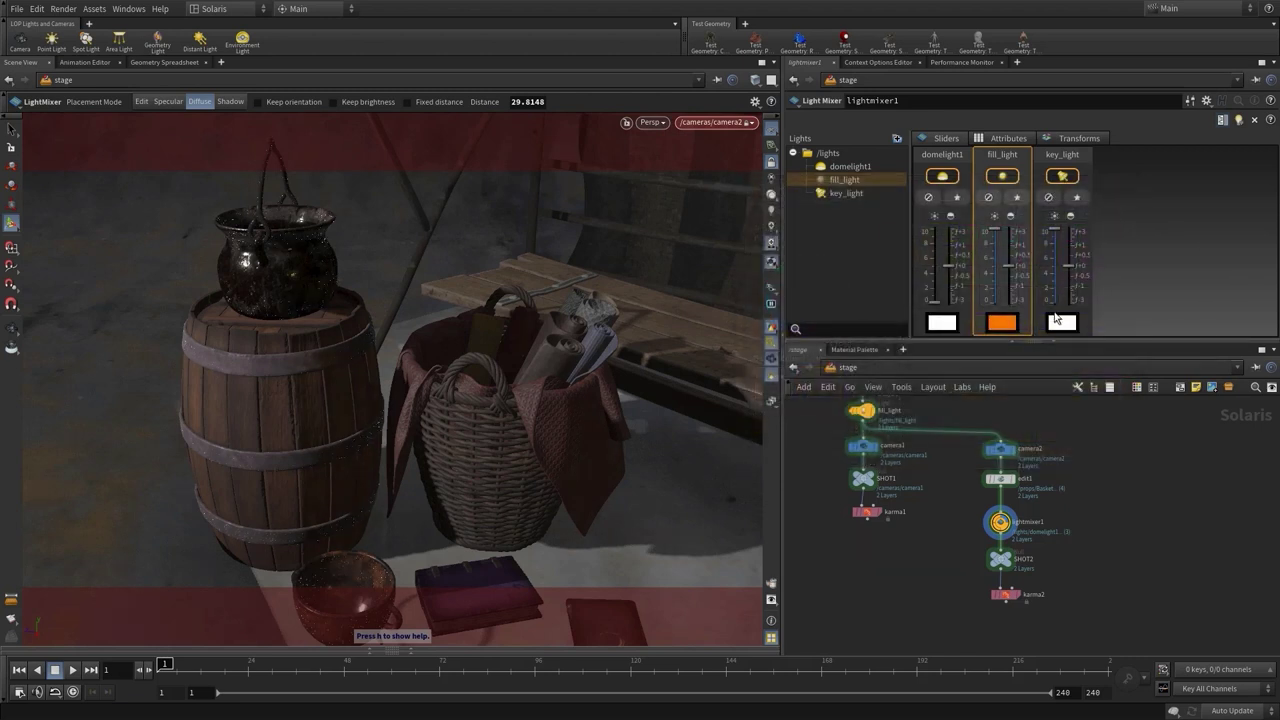
click(1066, 322)
click(909, 236)
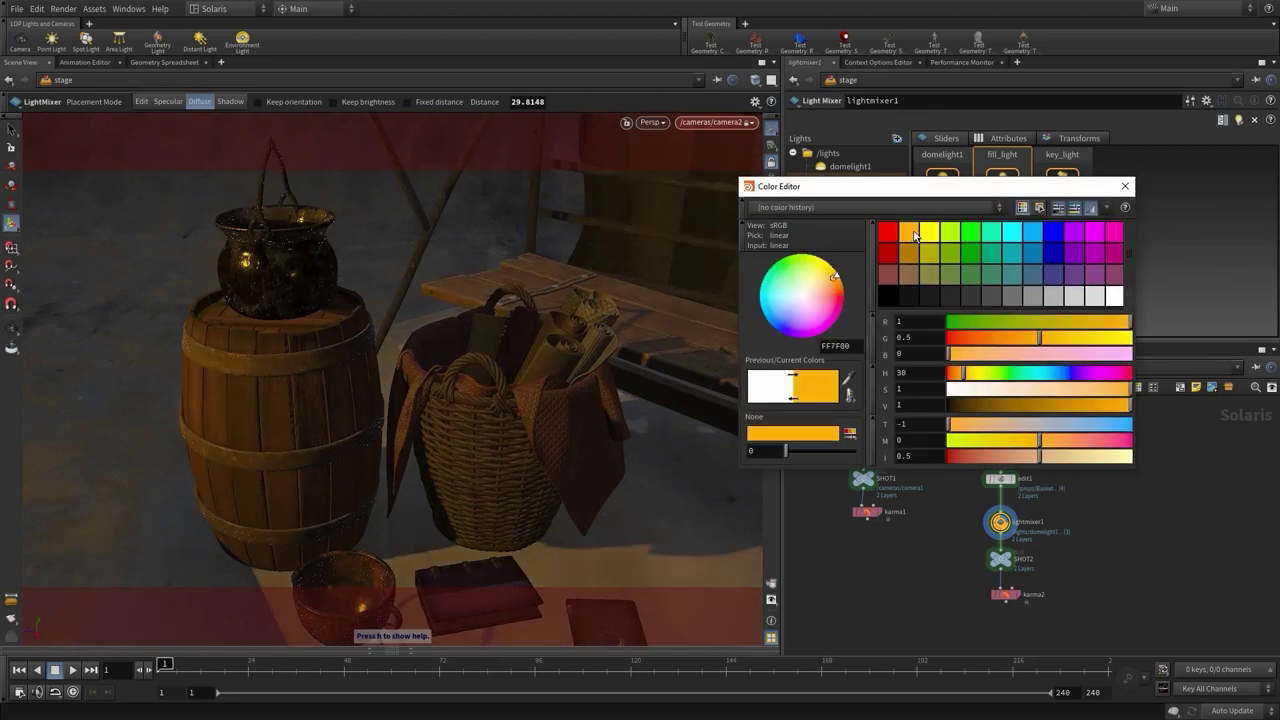
click(1125, 186)
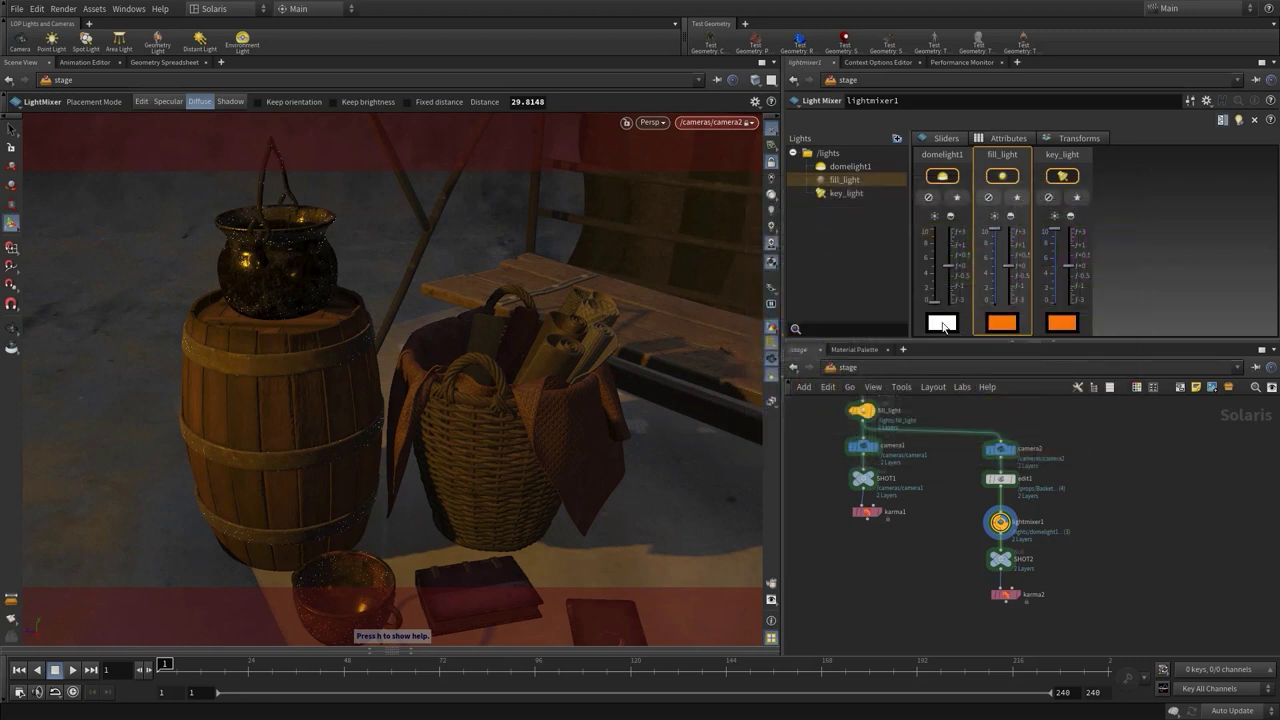
click(943, 325)
click(909, 236)
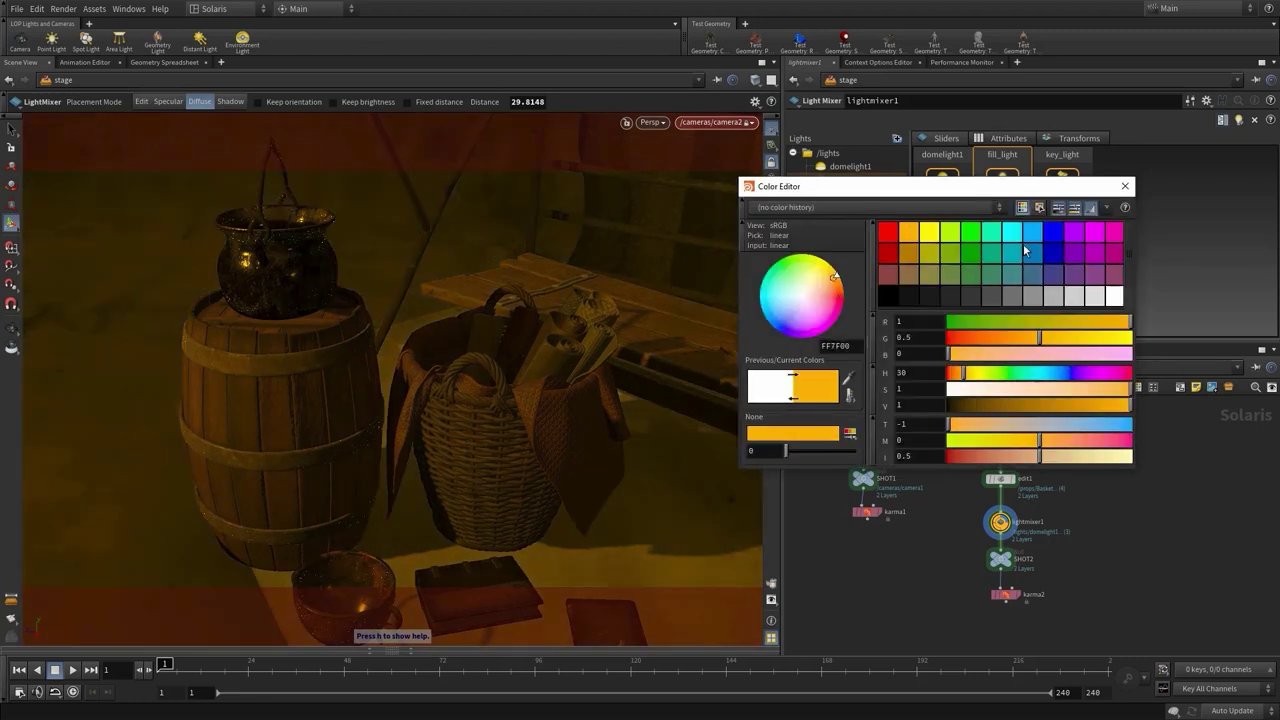
click(1125, 186)
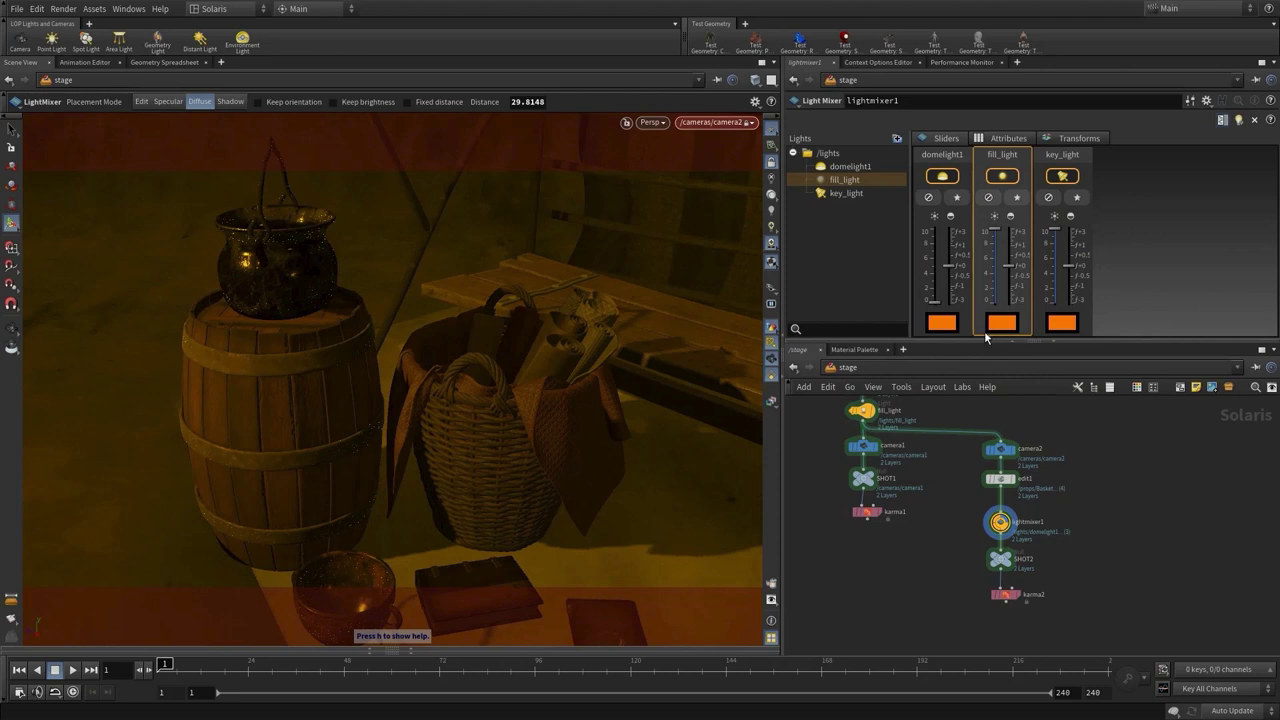
- Change fill_light's colour to yellow (FFFF00)
click(1003, 323)
click(928, 234)
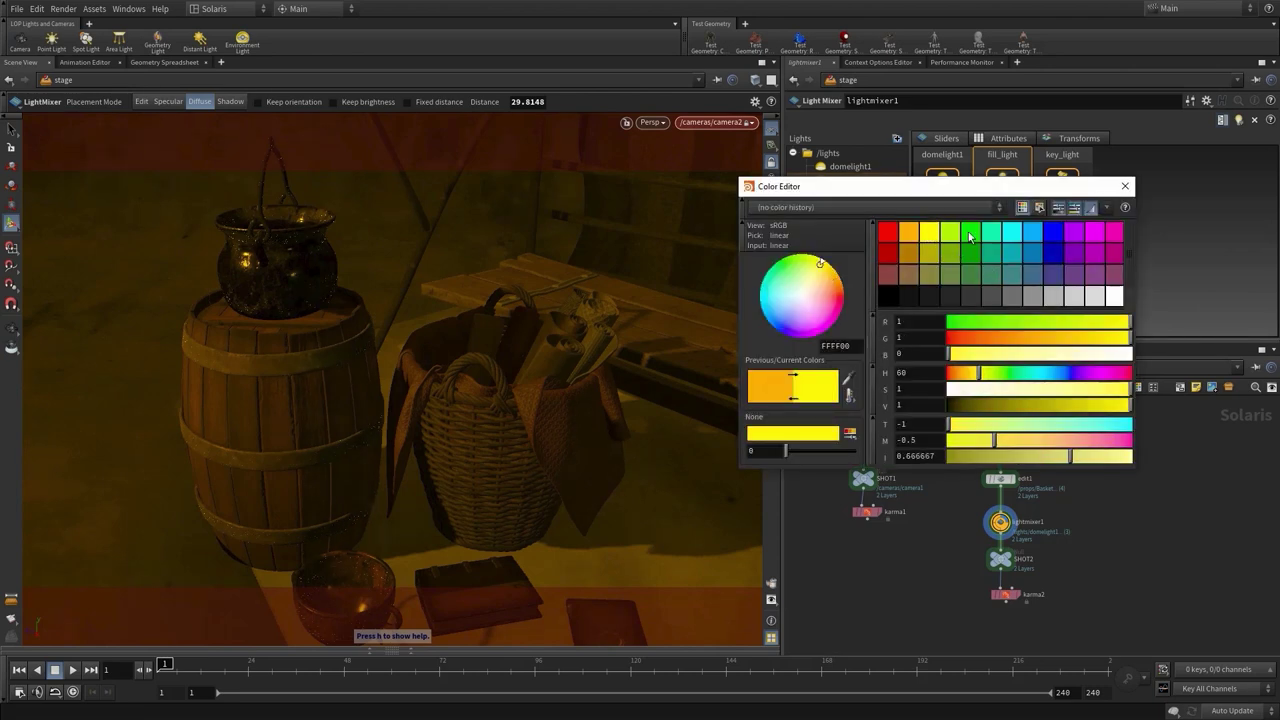
click(1125, 186)
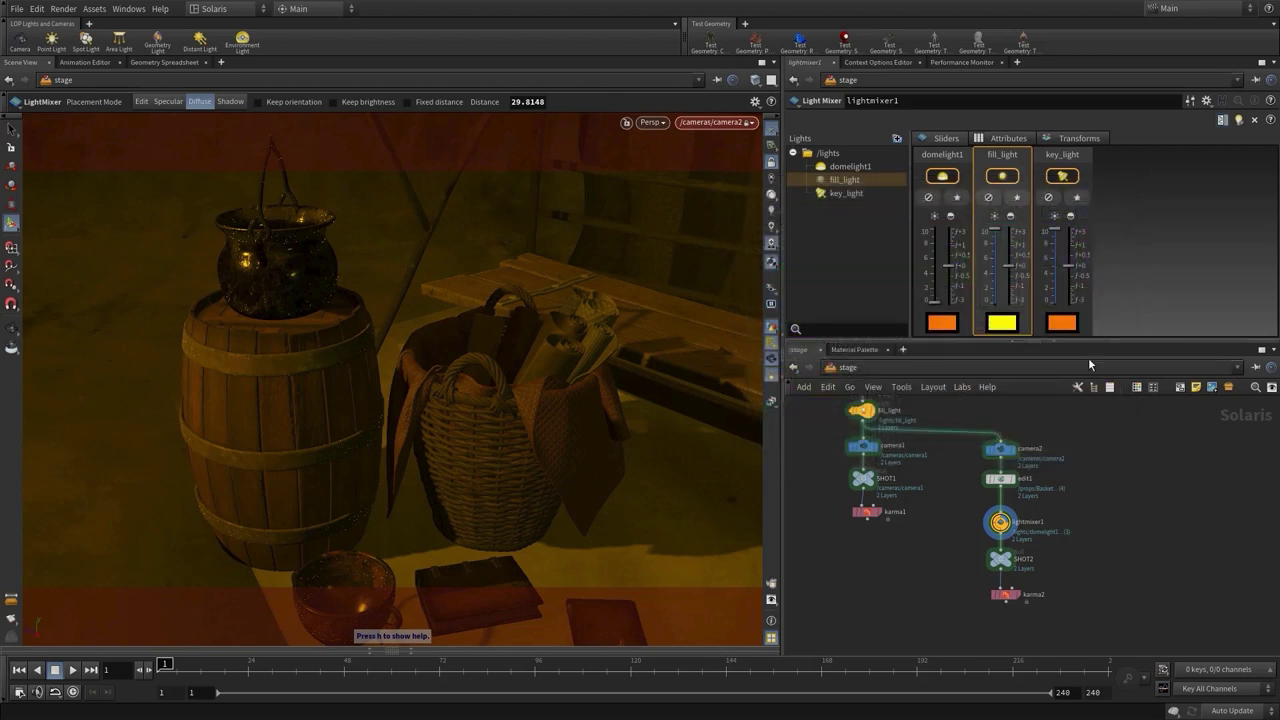
- Reposition fill_light with Diffuse placement, aiming it at the barrel's right edge and then at the cloth on the basket
click(1061, 140)
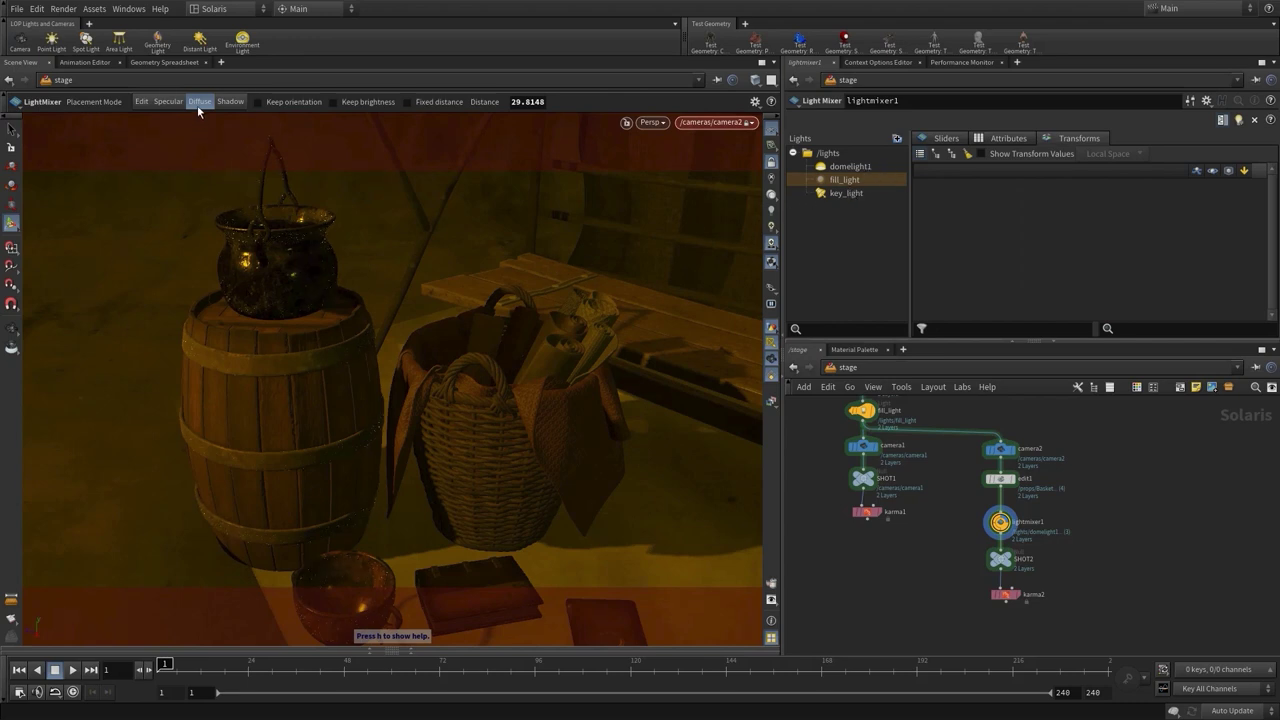
click(368, 441)
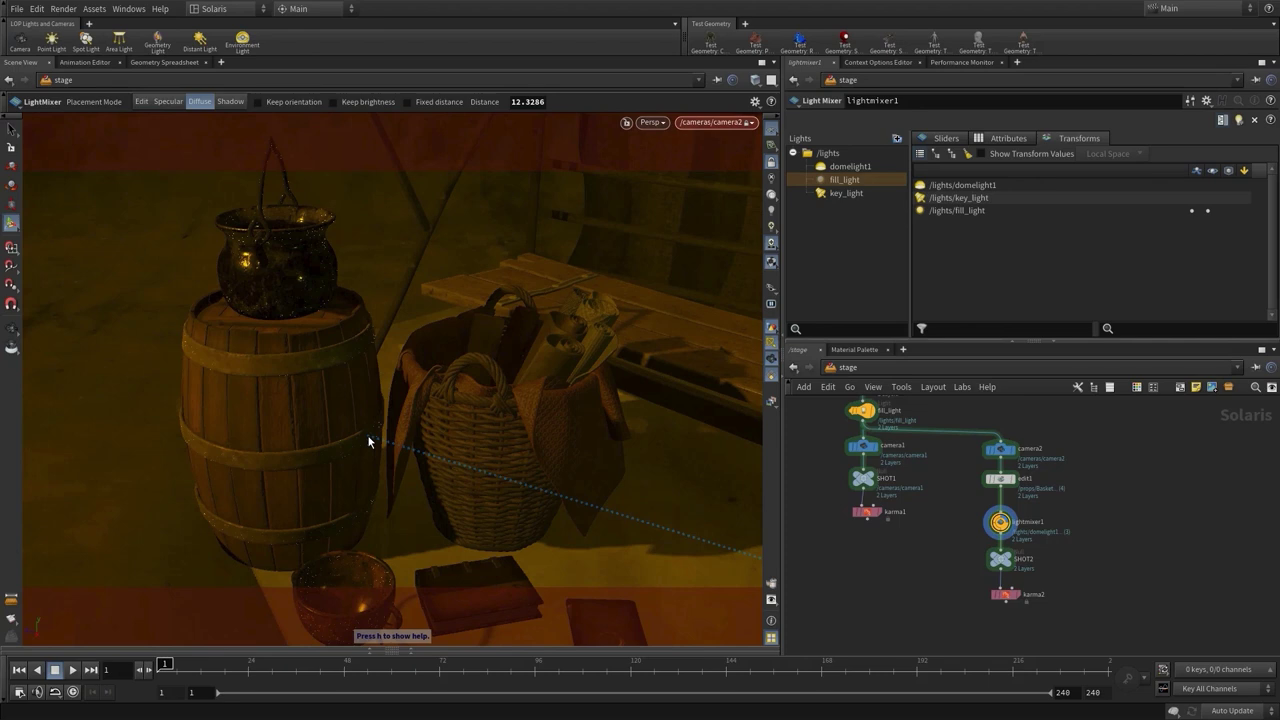
click(584, 398)
- Reposition key_light with Specular placement, trying several spots on the barrel and ending at the left edge of its upper metal band
click(838, 195)
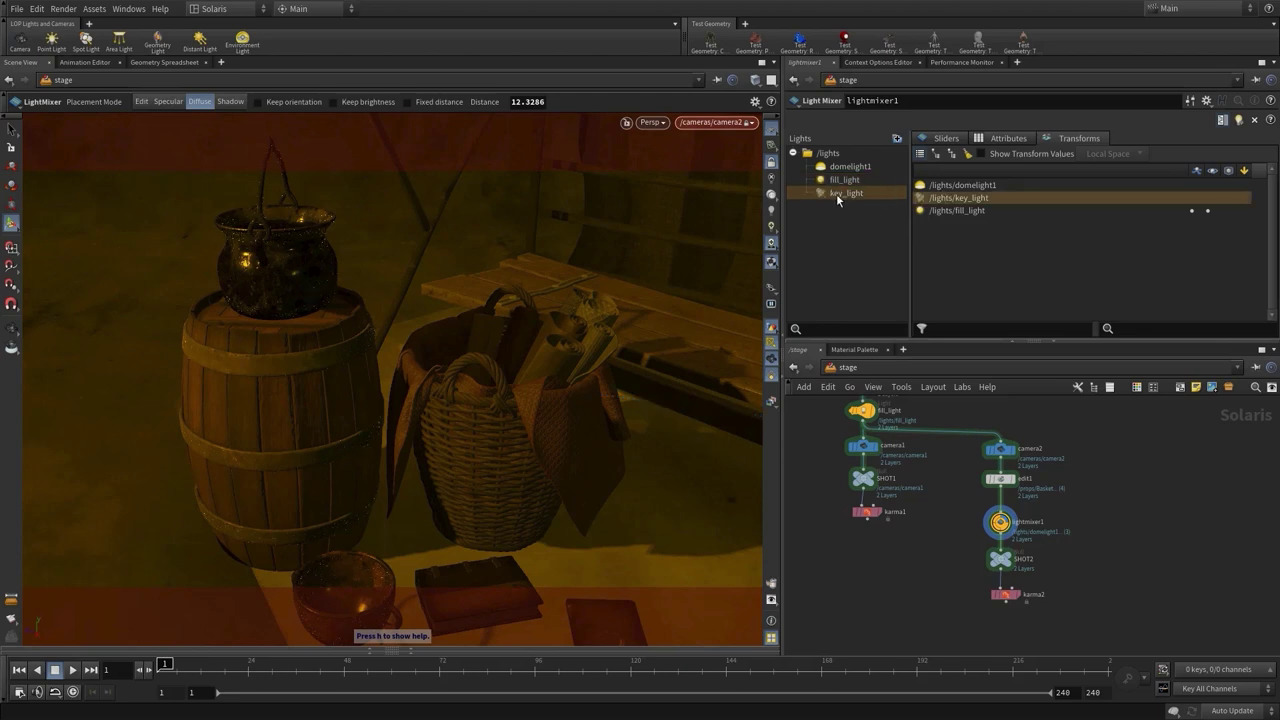
click(167, 103)
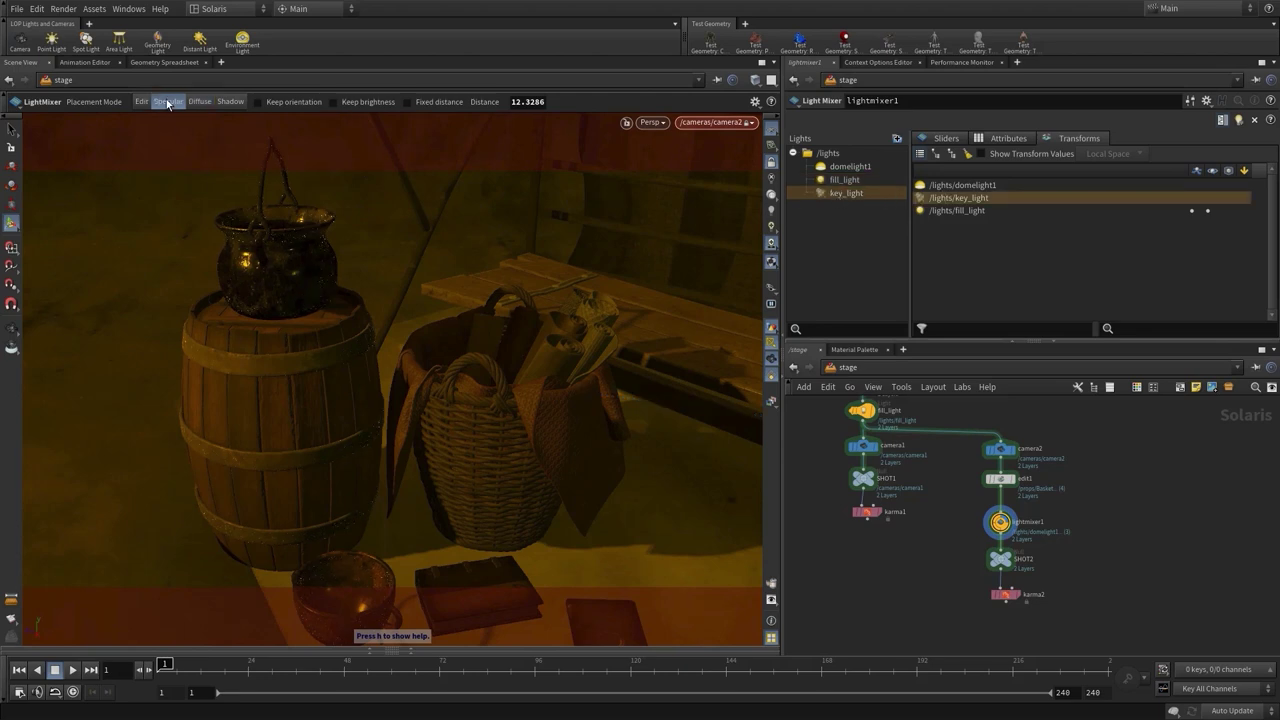
click(195, 351)
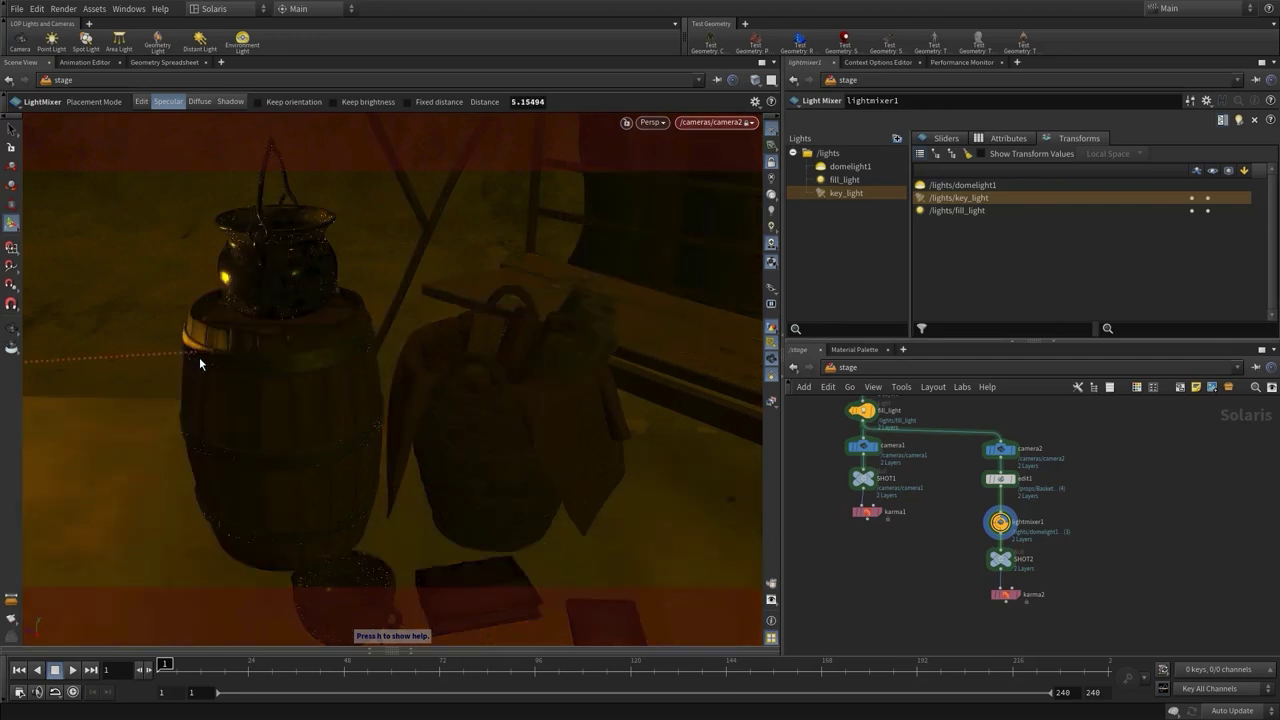
drag(241, 479, 244, 463)
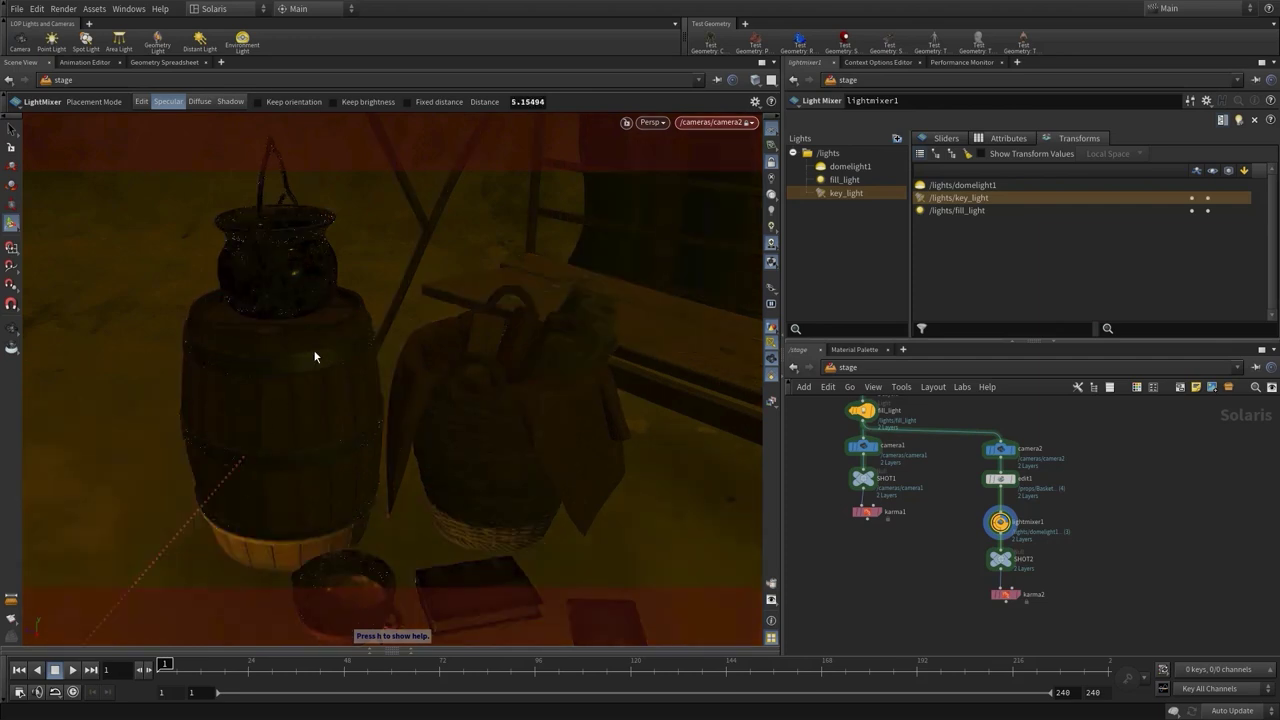
click(267, 373)
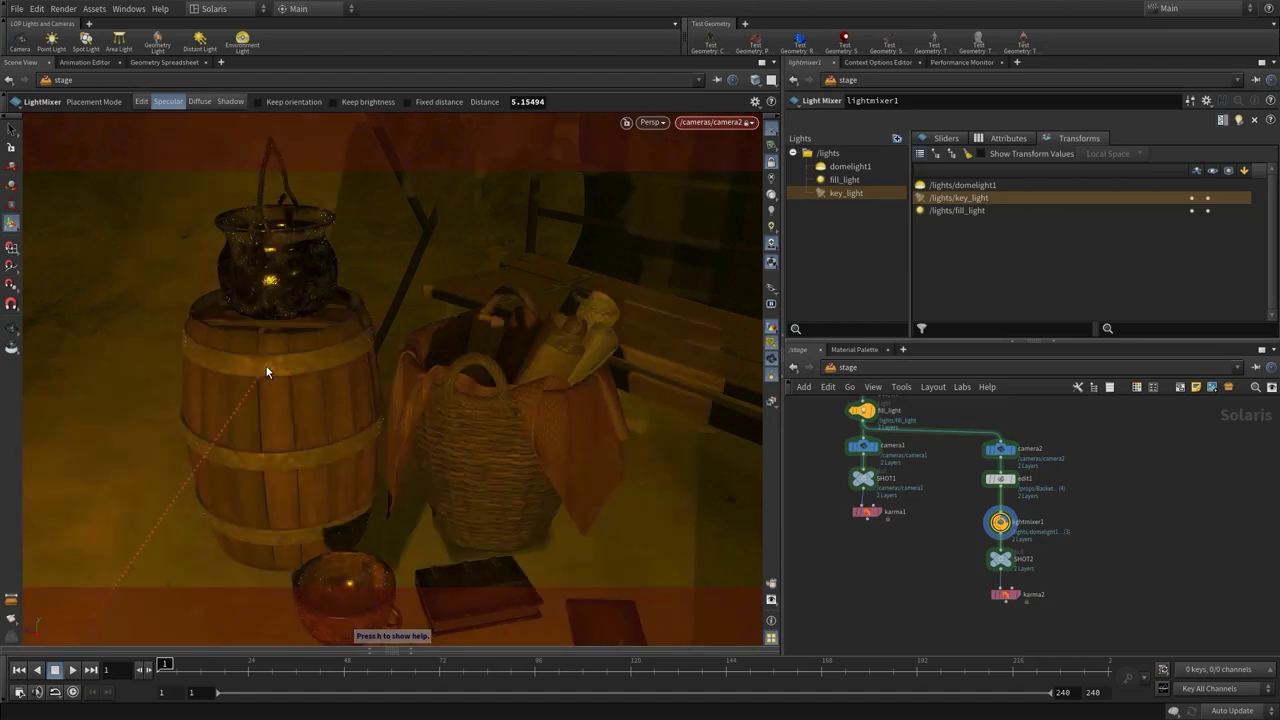
click(195, 353)
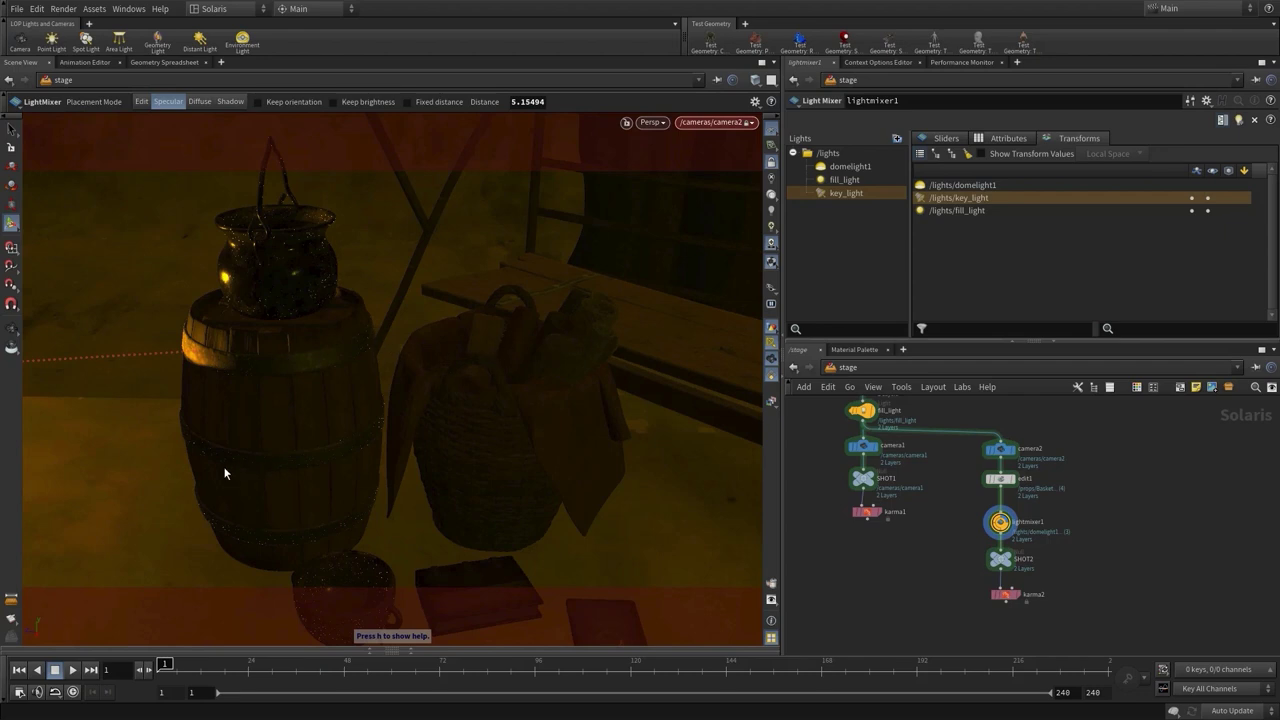
- Reposition key_light with Shadow placement from the barrel's top to the ground beyond the basket, and compare the lighting with lightmixer1 bypassed
click(229, 102)
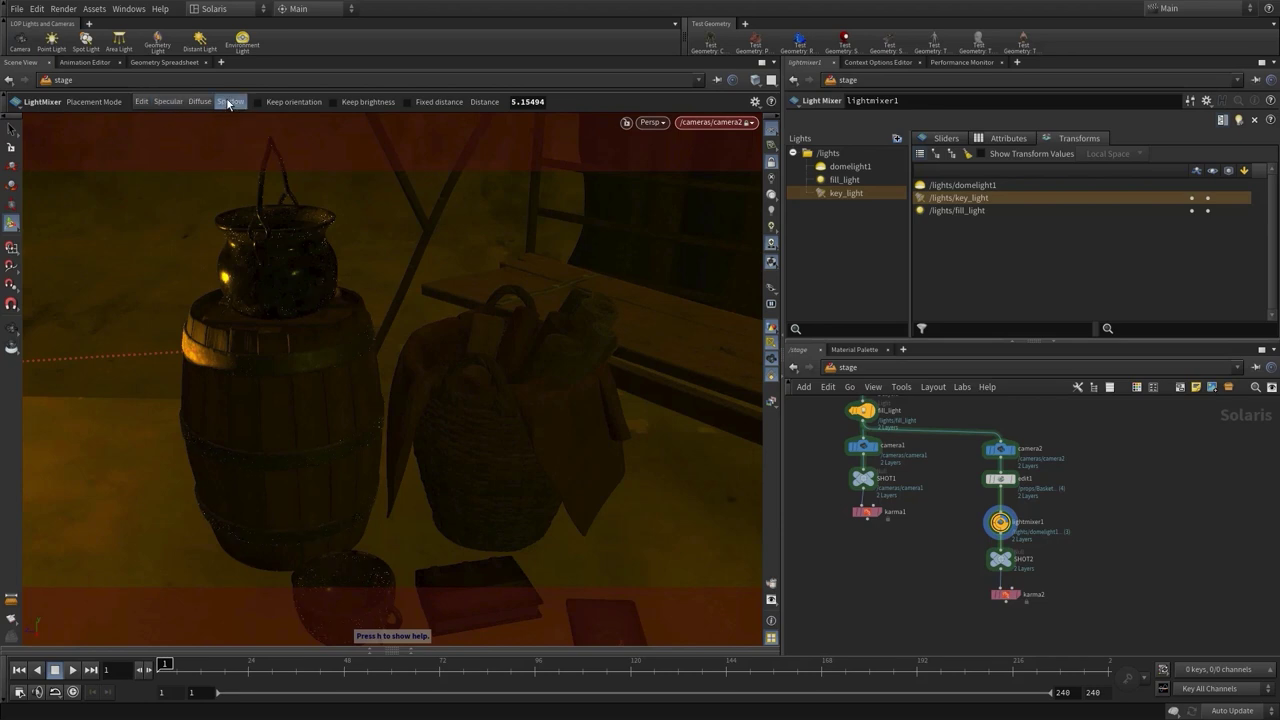
click(315, 322)
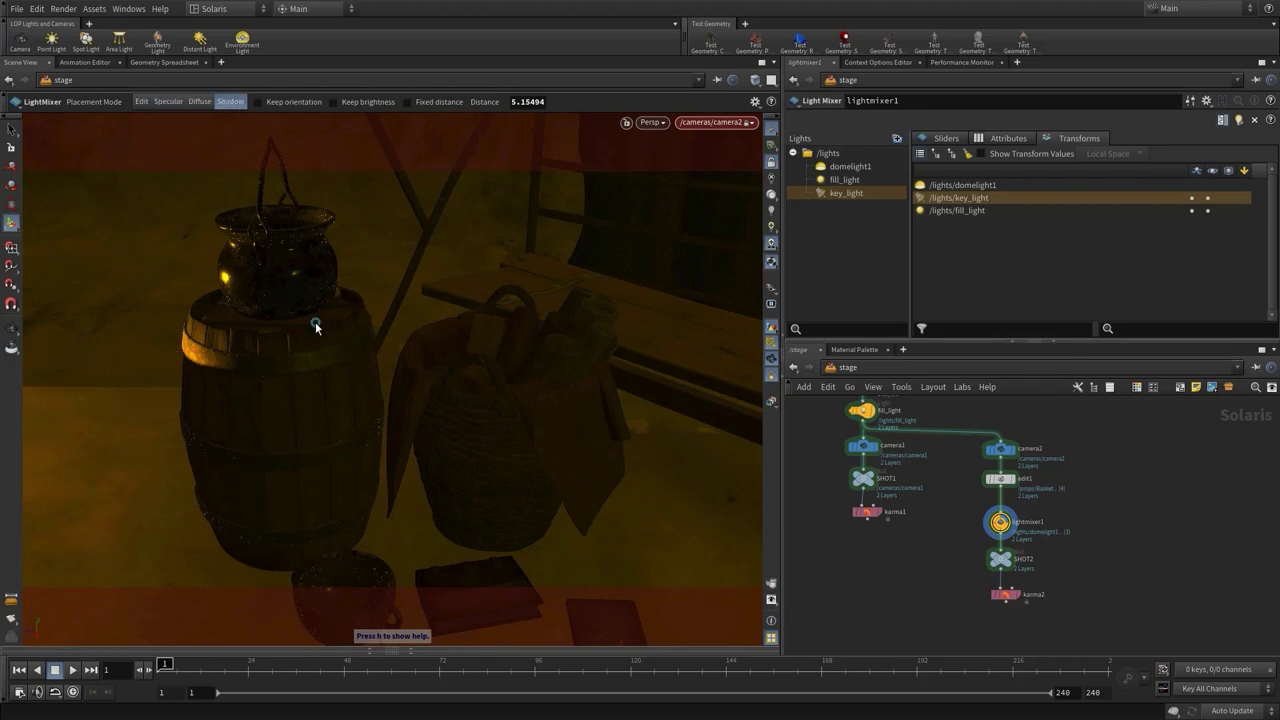
click(657, 505)
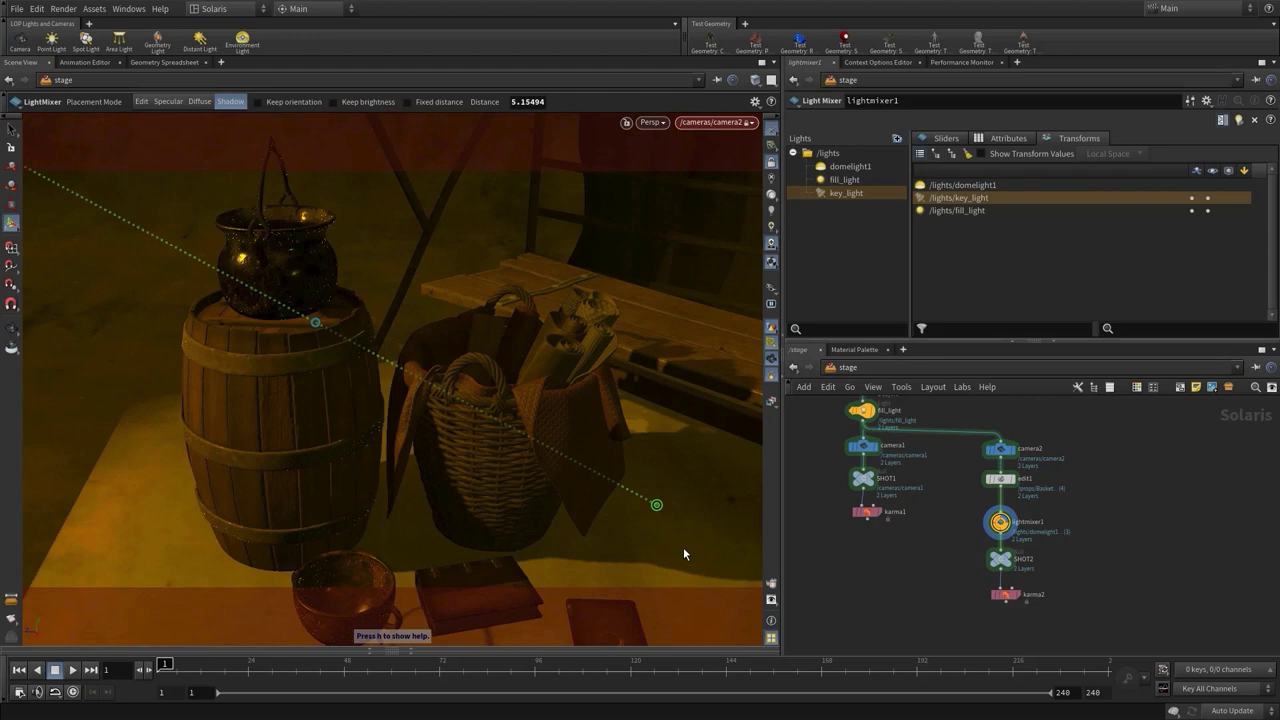
click(988, 513)
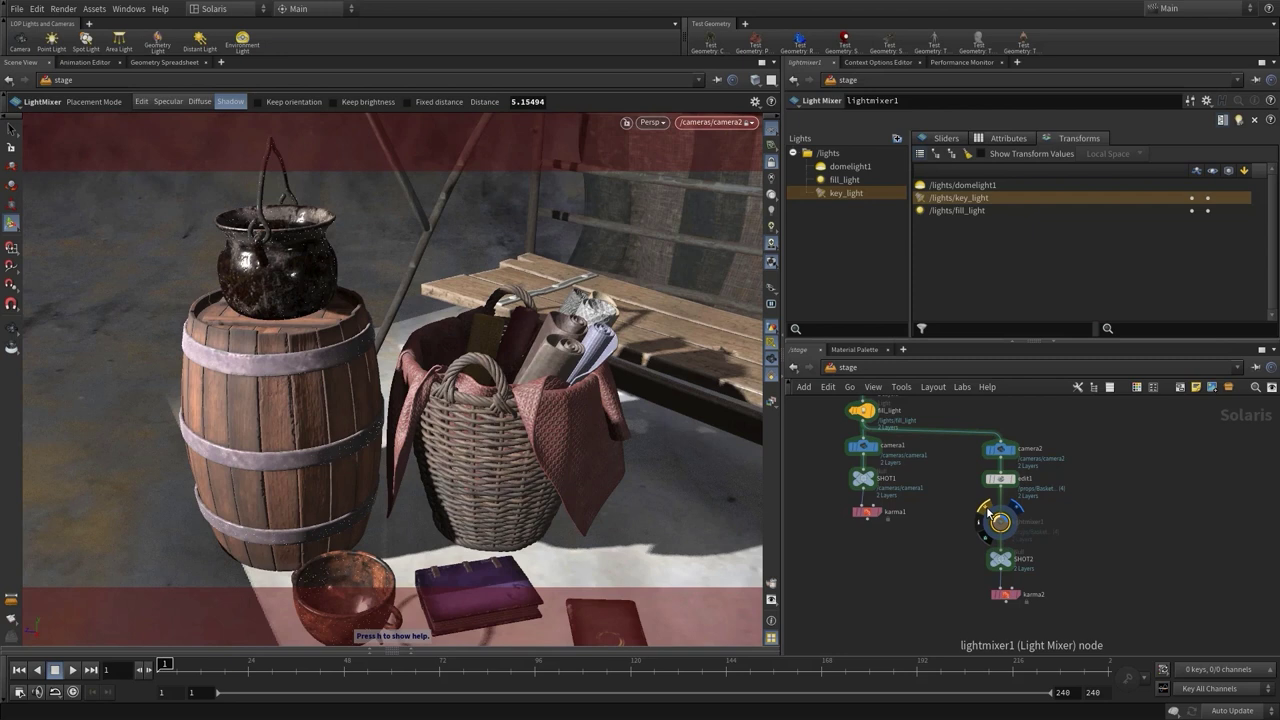
click(987, 512)
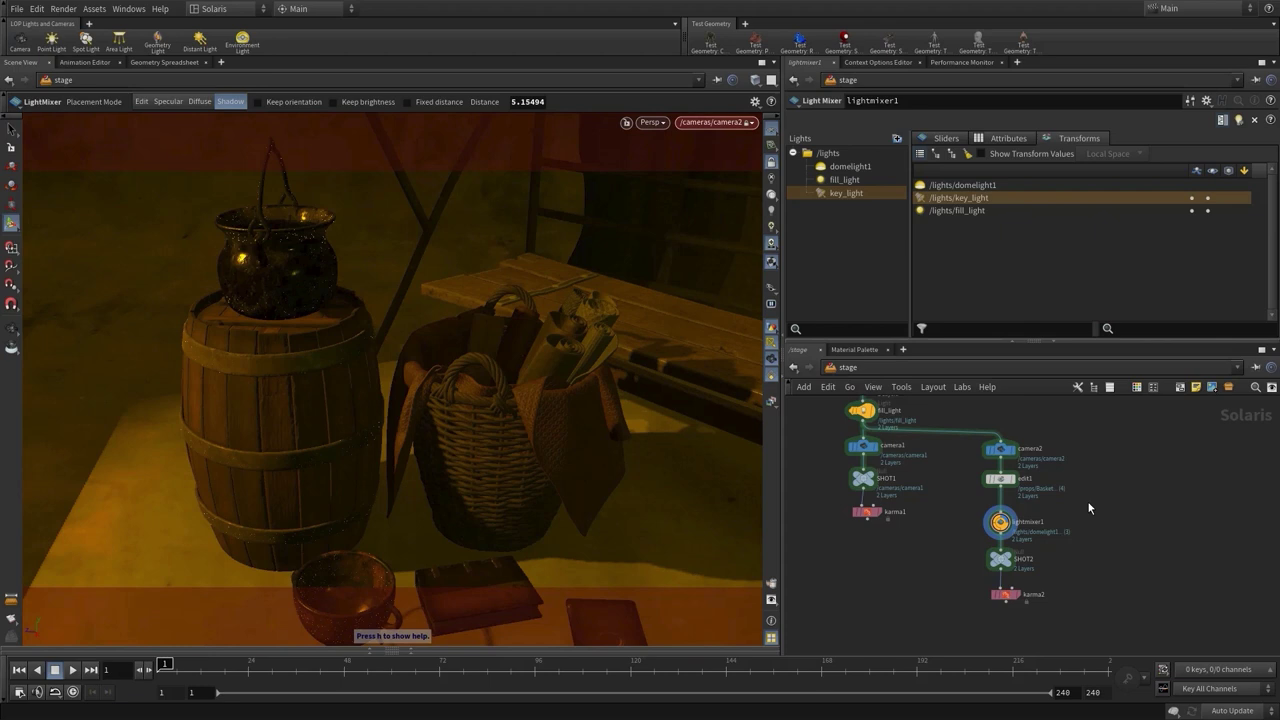
- Preview domelight1, fill_light and key_light soloed one at a time, then fill_light with key_light, and clear the solos
click(936, 140)
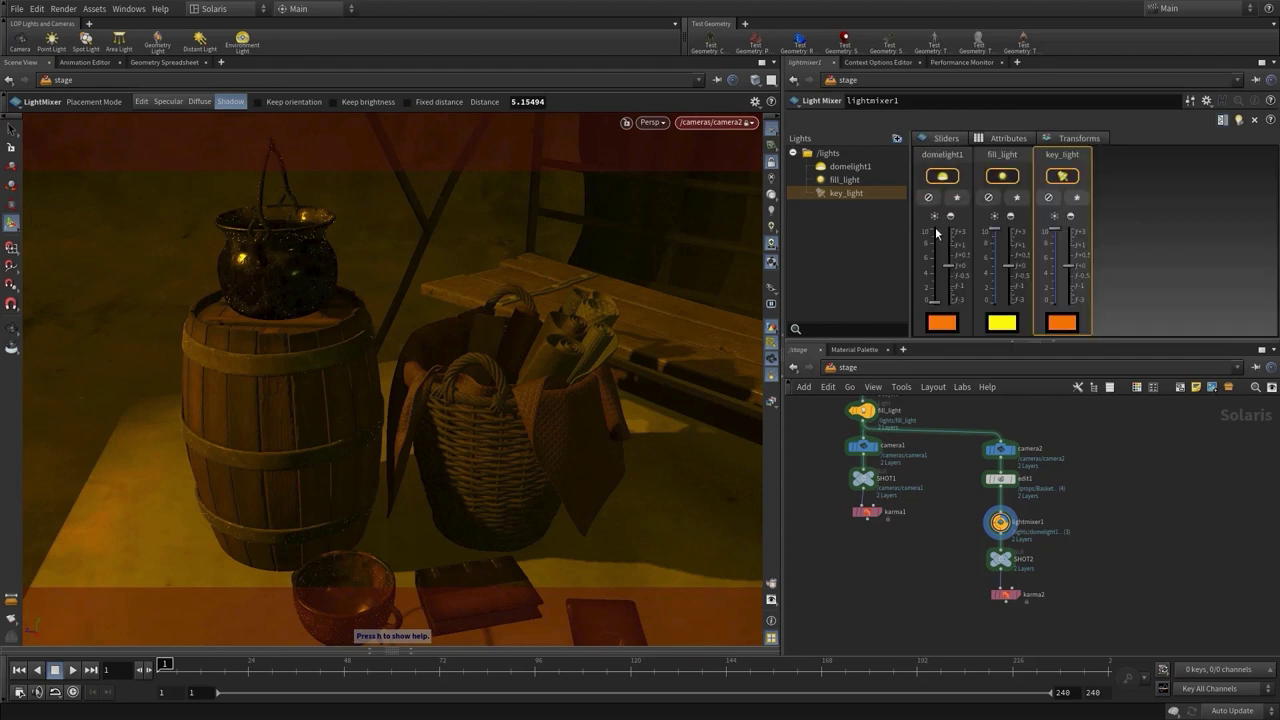
click(955, 198)
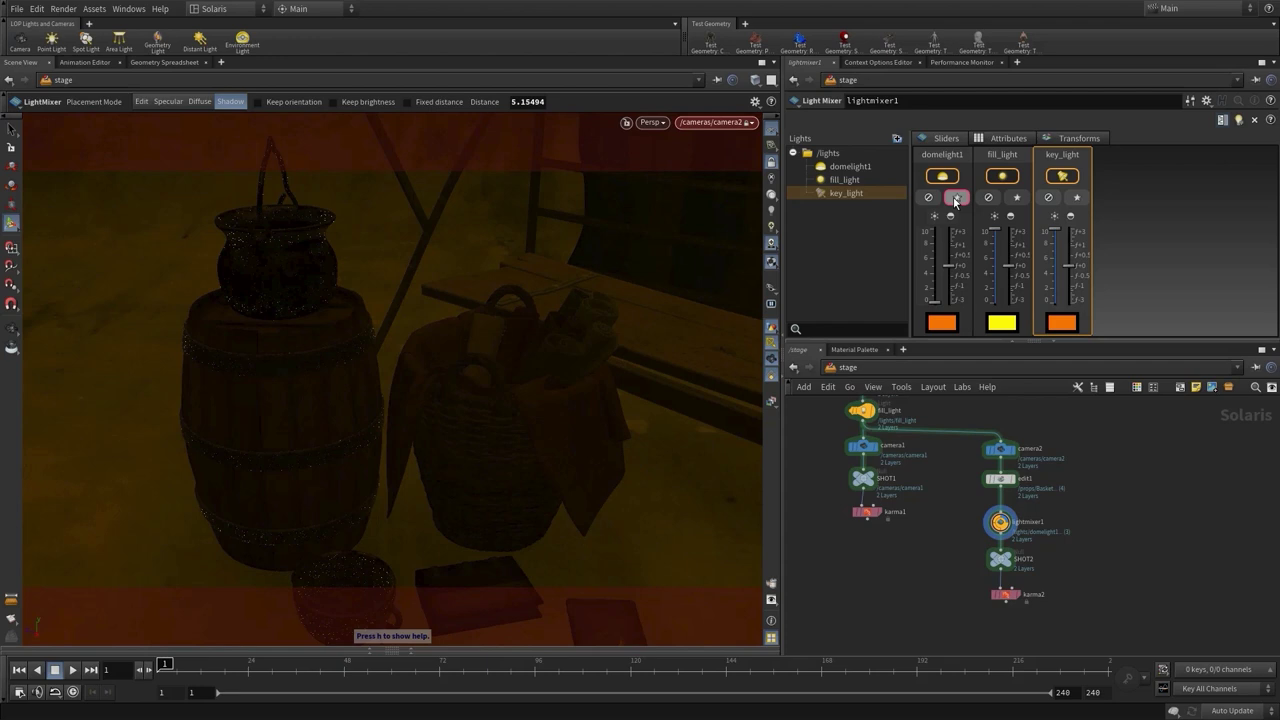
click(1017, 197)
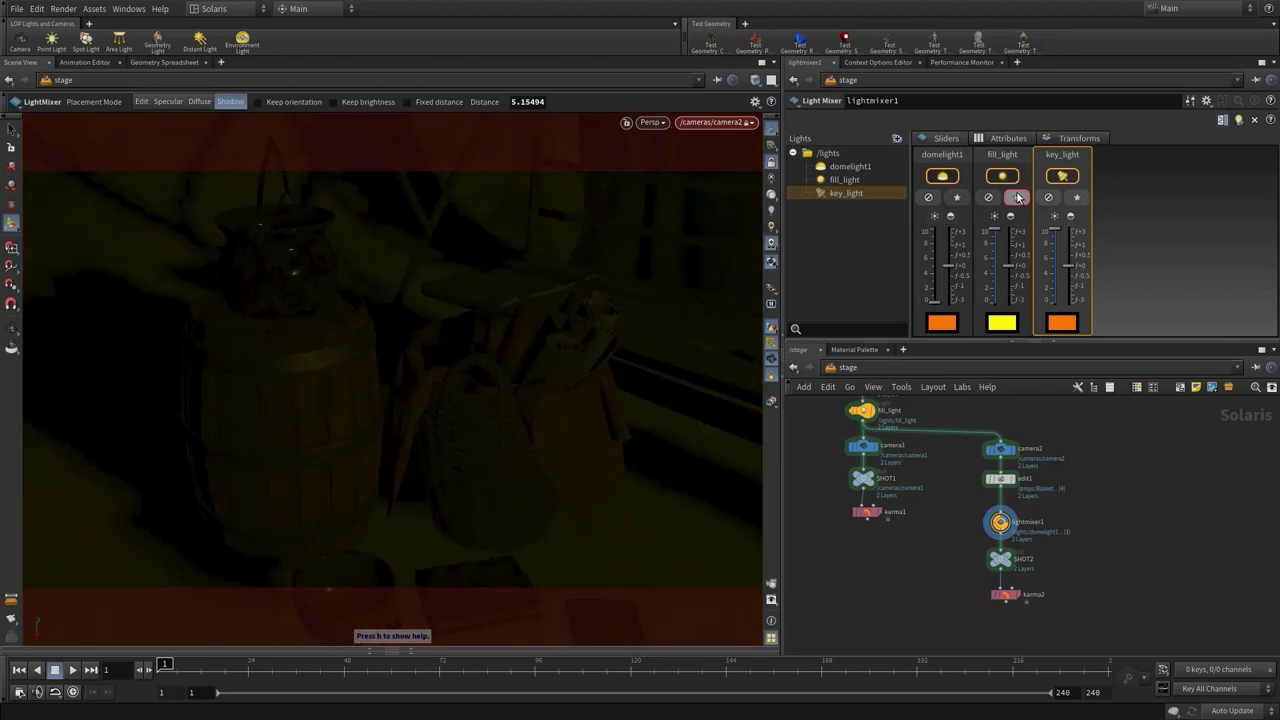
click(1075, 197)
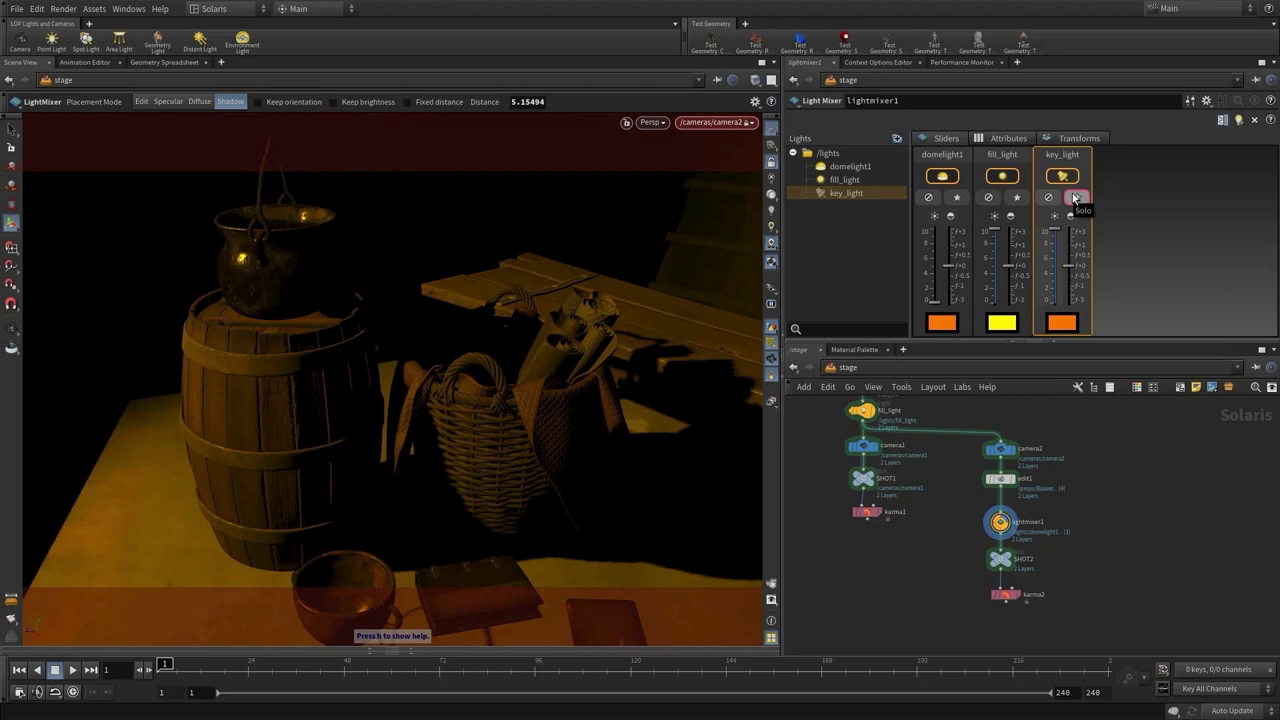
click(1019, 197)
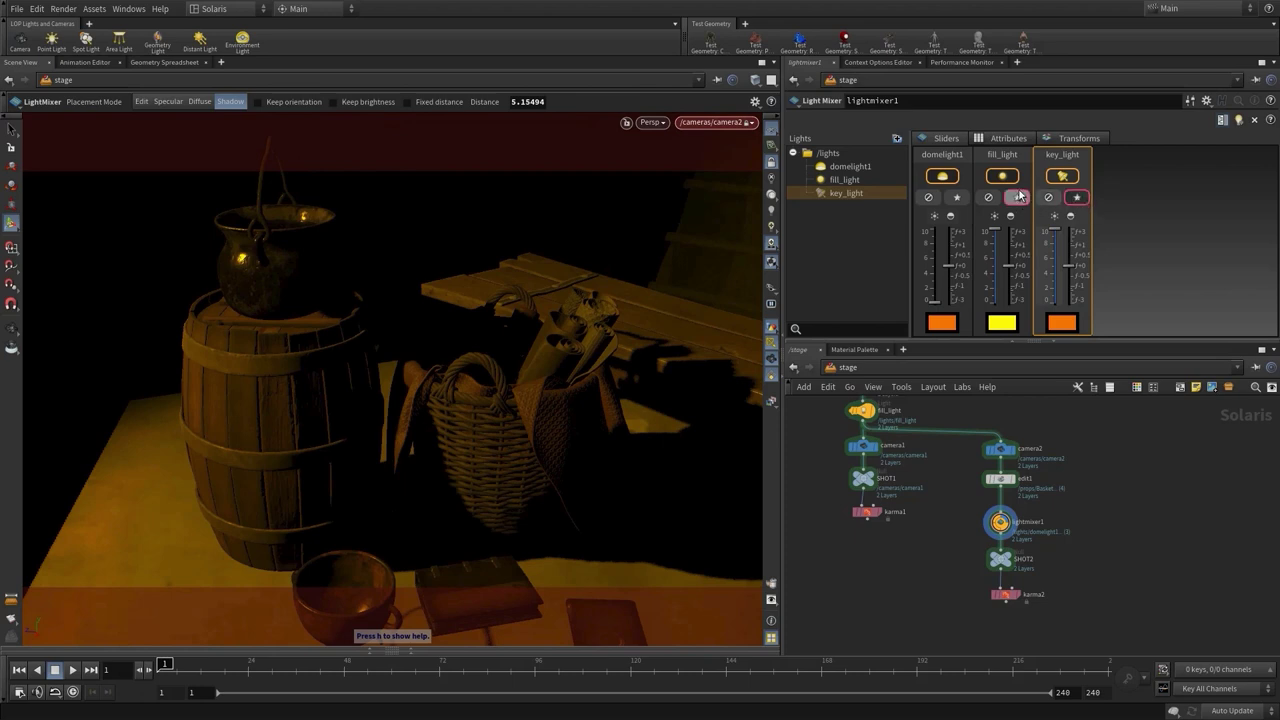
click(955, 197)
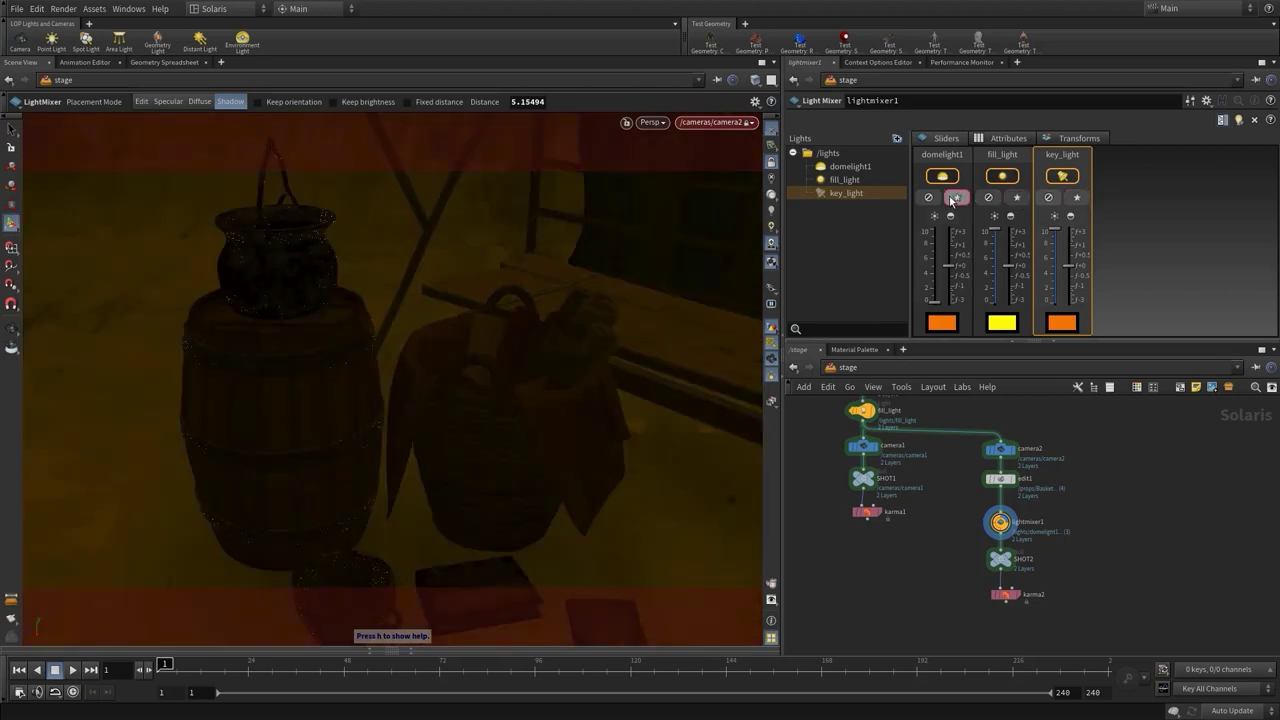
click(951, 196)
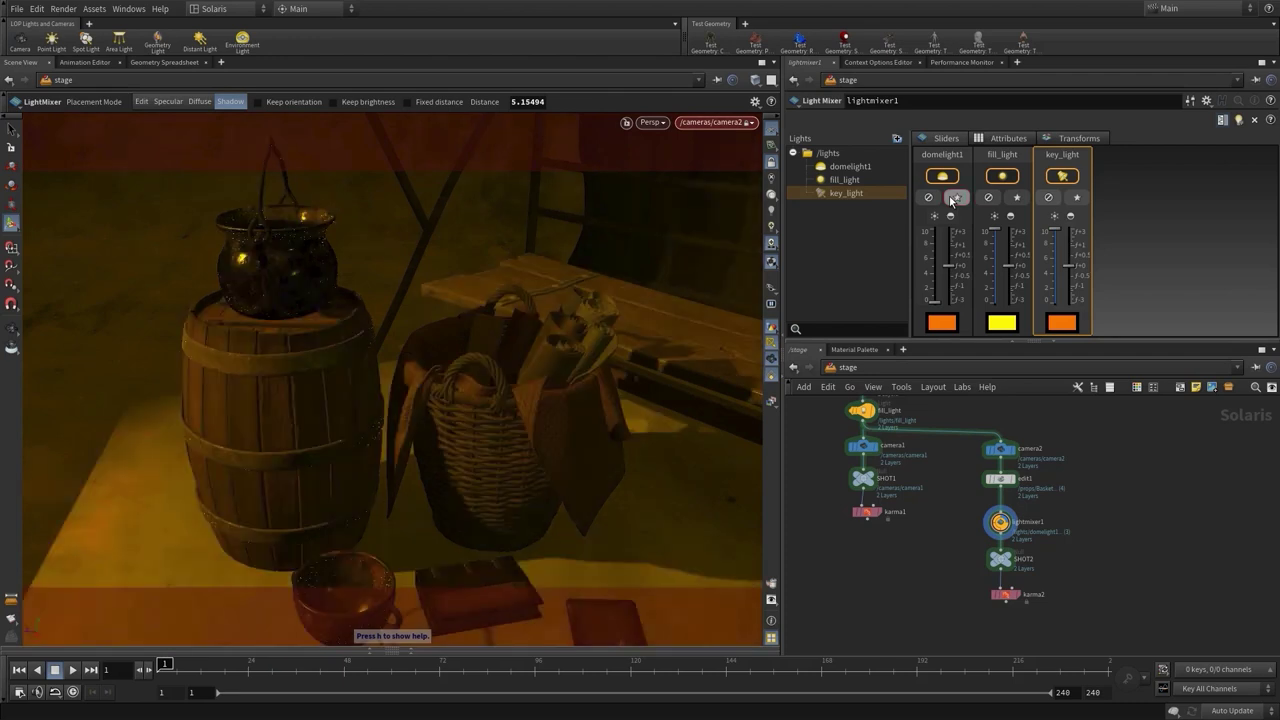
- Reveal the snapshot strip, take a snapshot of the Houdini GL view, and switch the viewport renderer to Karma
click(370, 648)
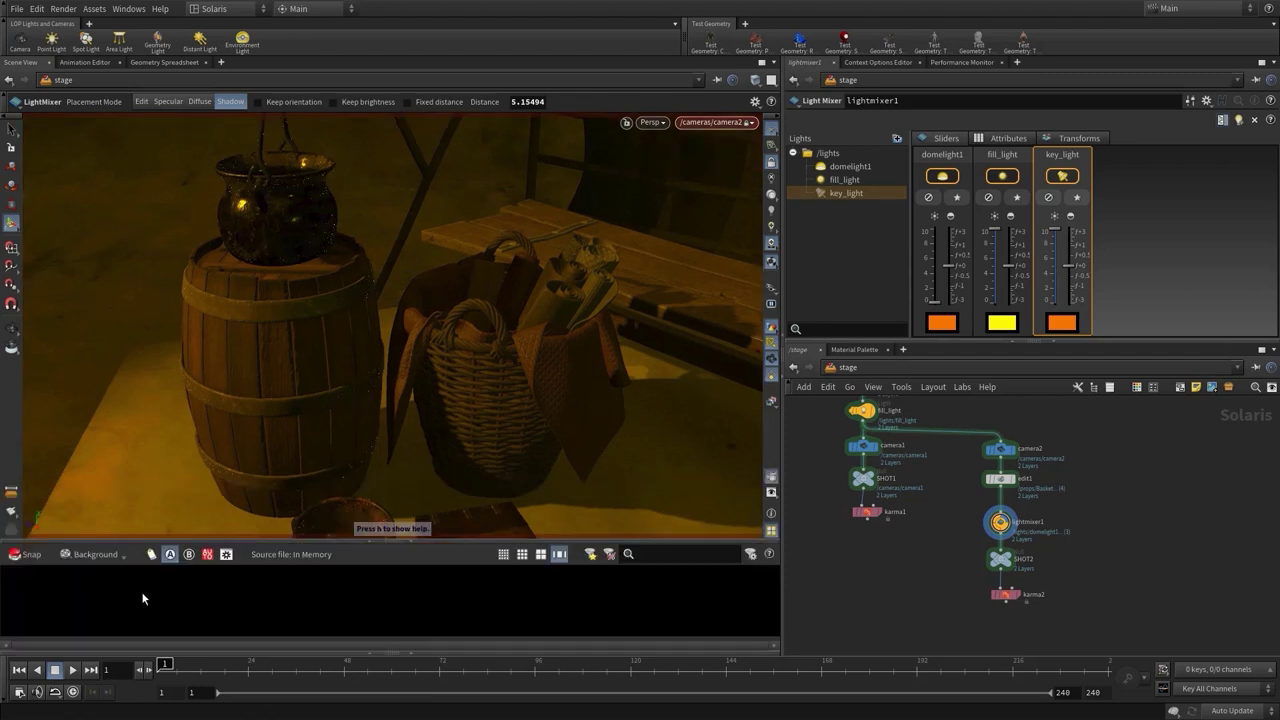
click(12, 558)
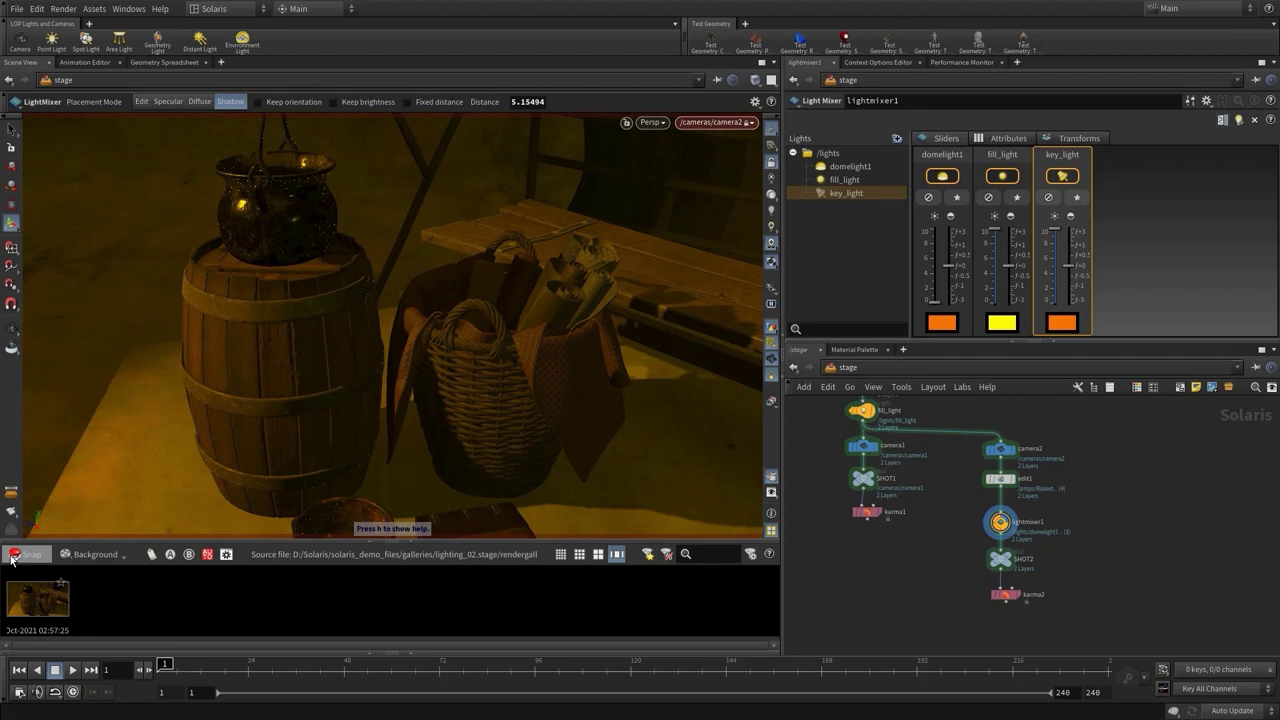
click(650, 123)
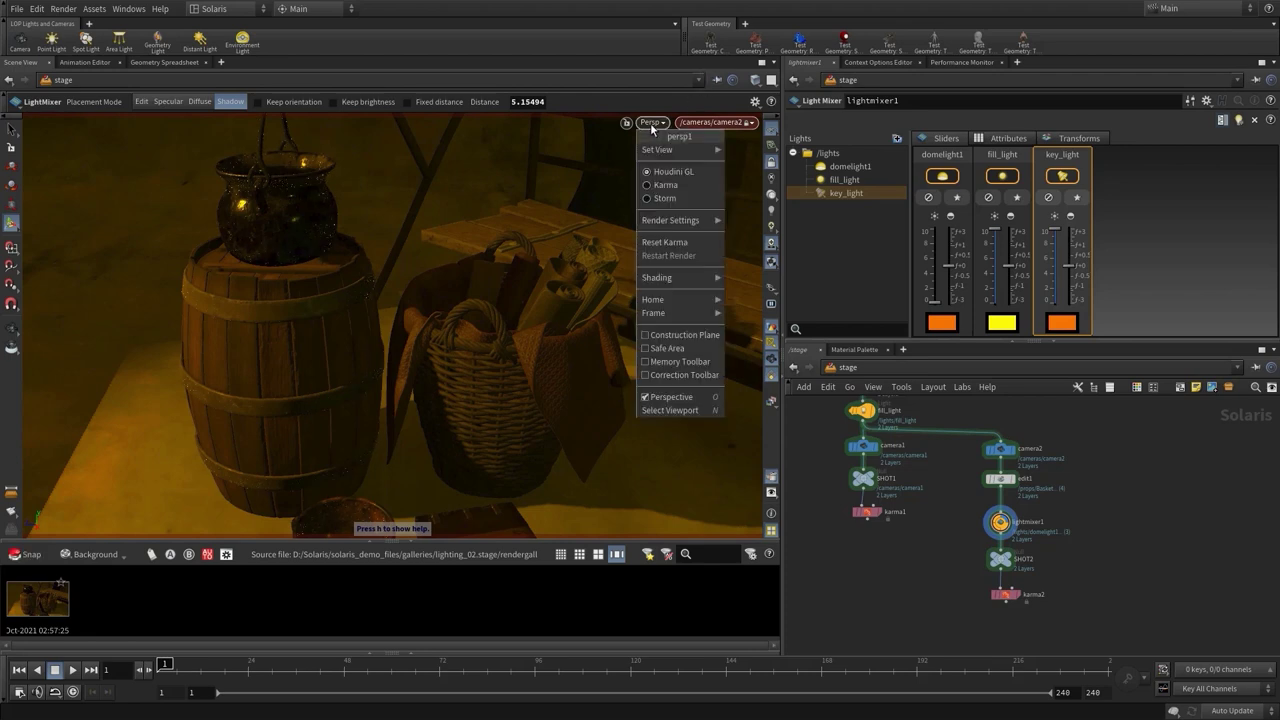
click(663, 185)
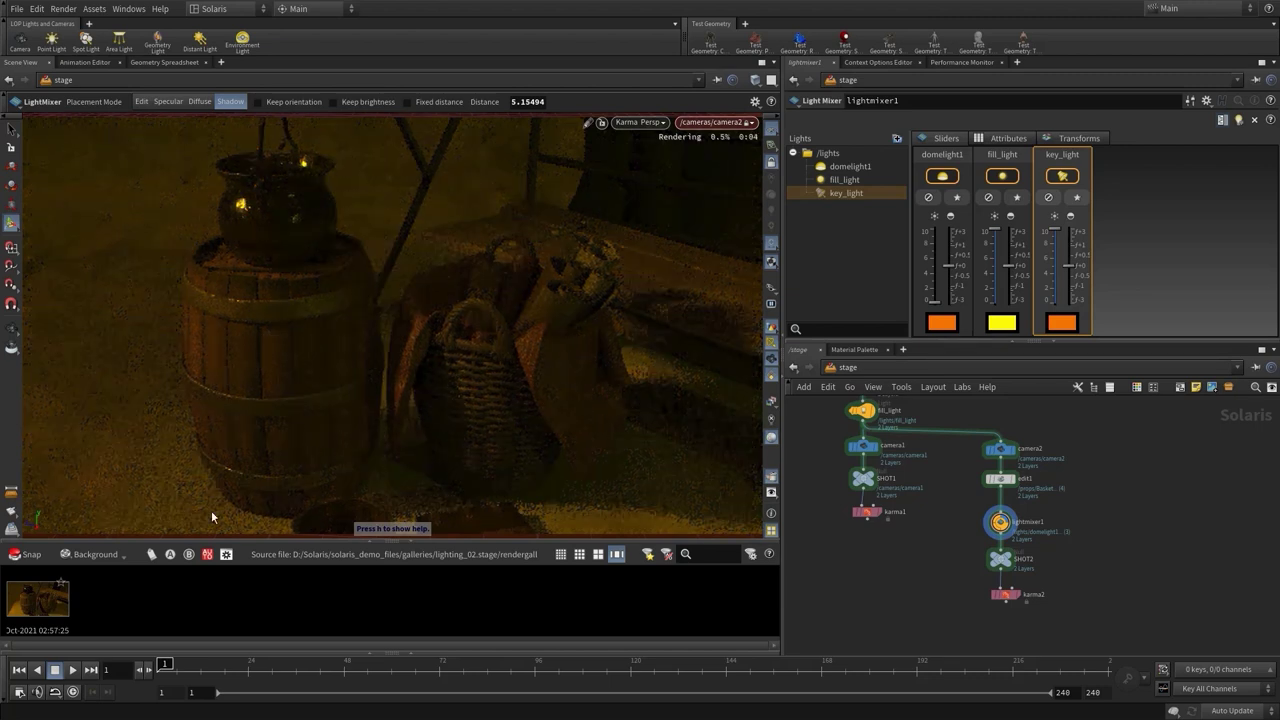
- Snapshot the Karma render with lightmixer1 active and again with lightmixer1 bypassed
click(27, 556)
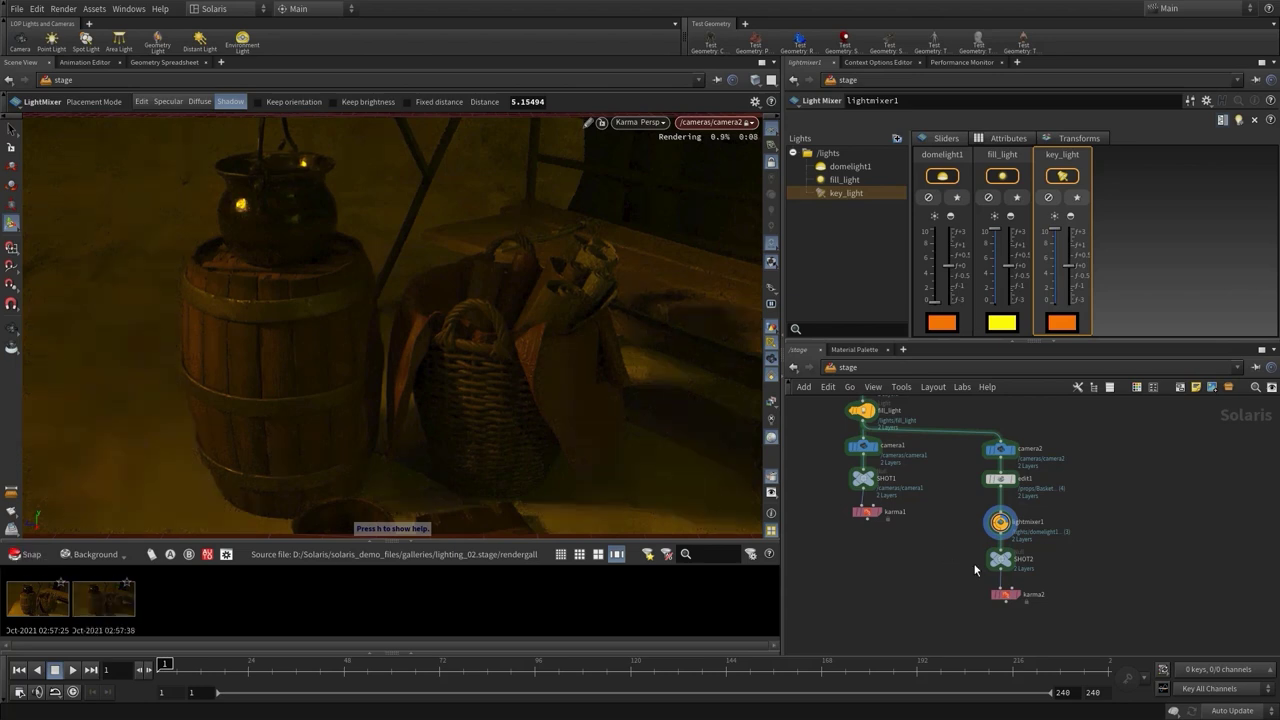
click(987, 512)
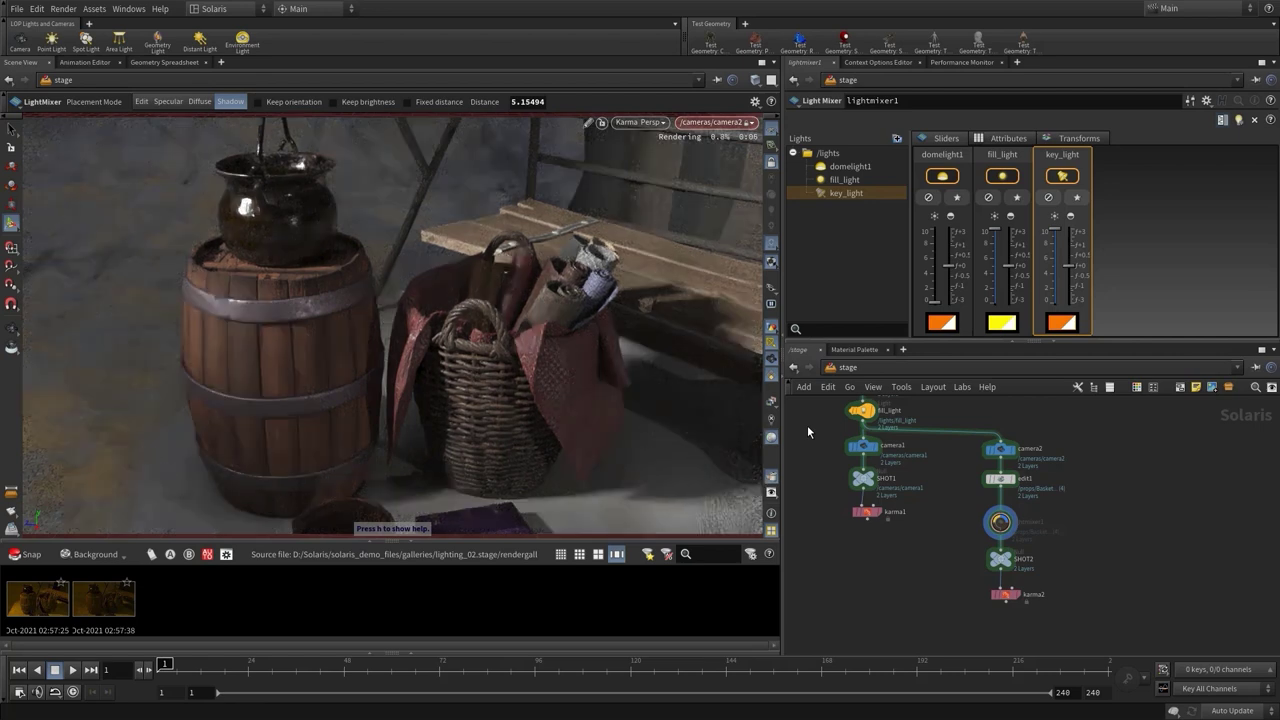
click(38, 562)
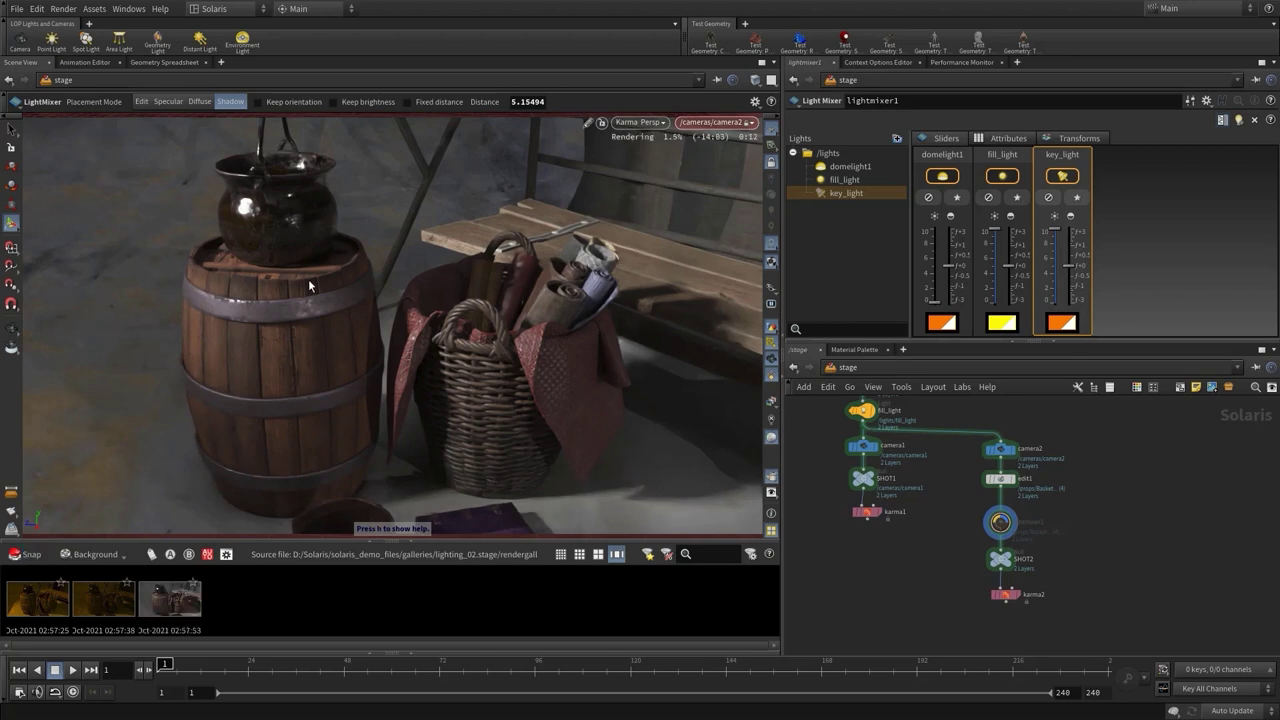
- Open a Render Gallery pane and compare the relit Karma snapshot as A with the bypassed-mixer snapshot as B
click(221, 62)
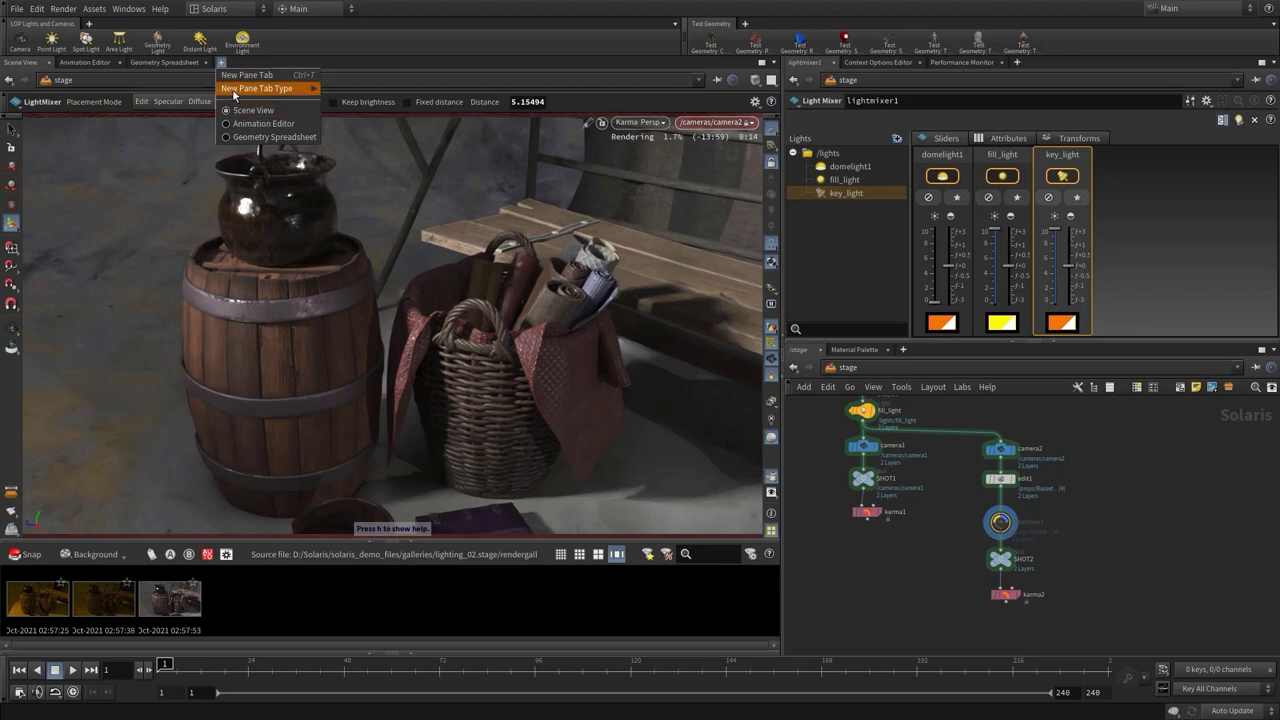
mouse_move(234, 90)
mouse_move(364, 268)
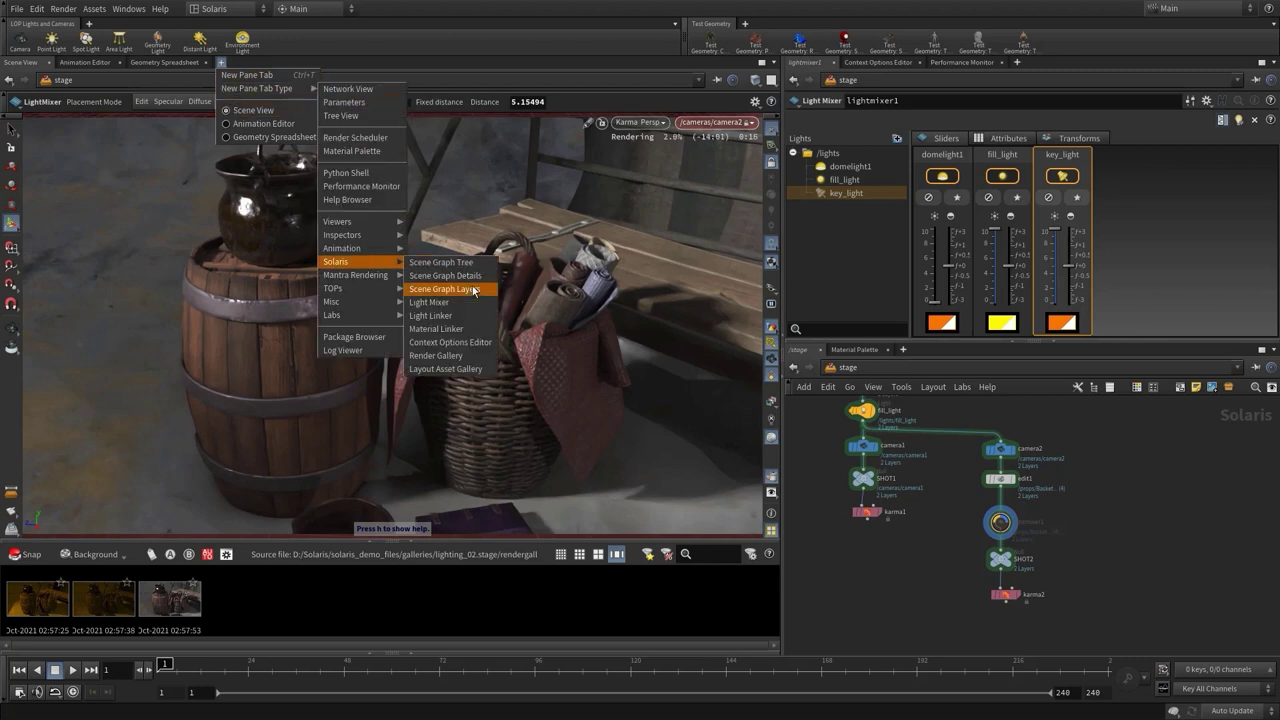
click(440, 357)
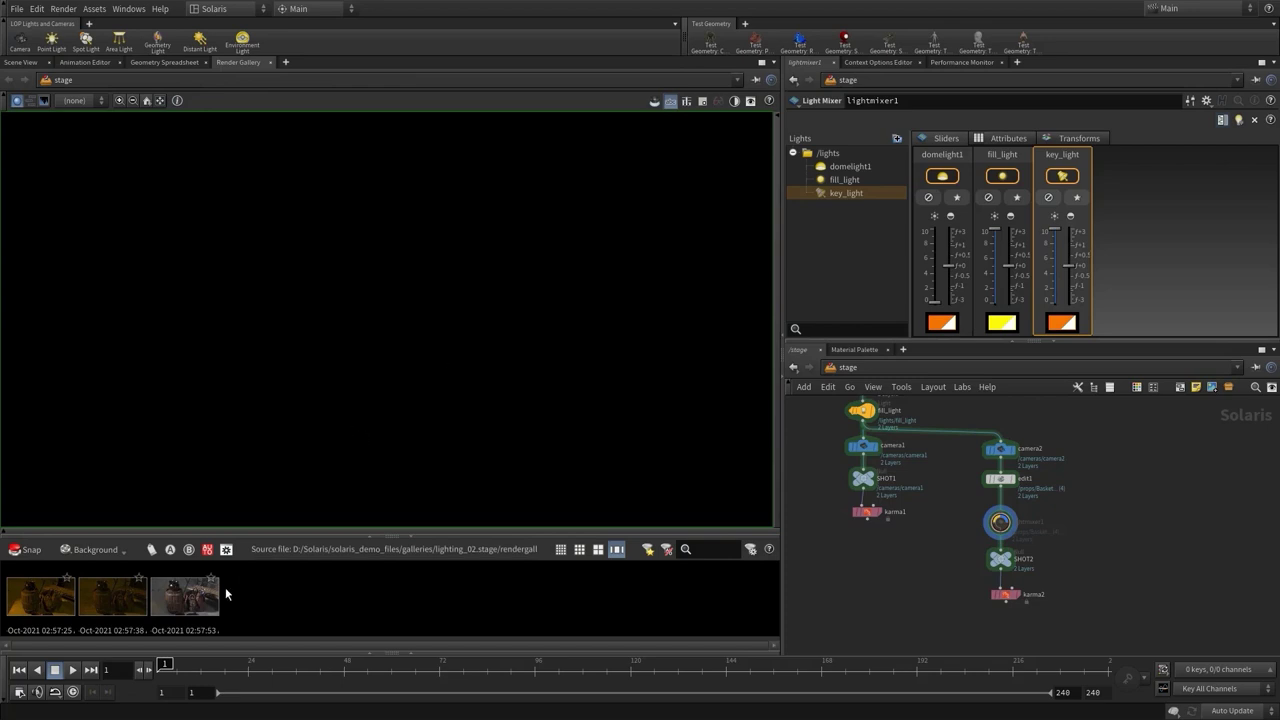
click(110, 599)
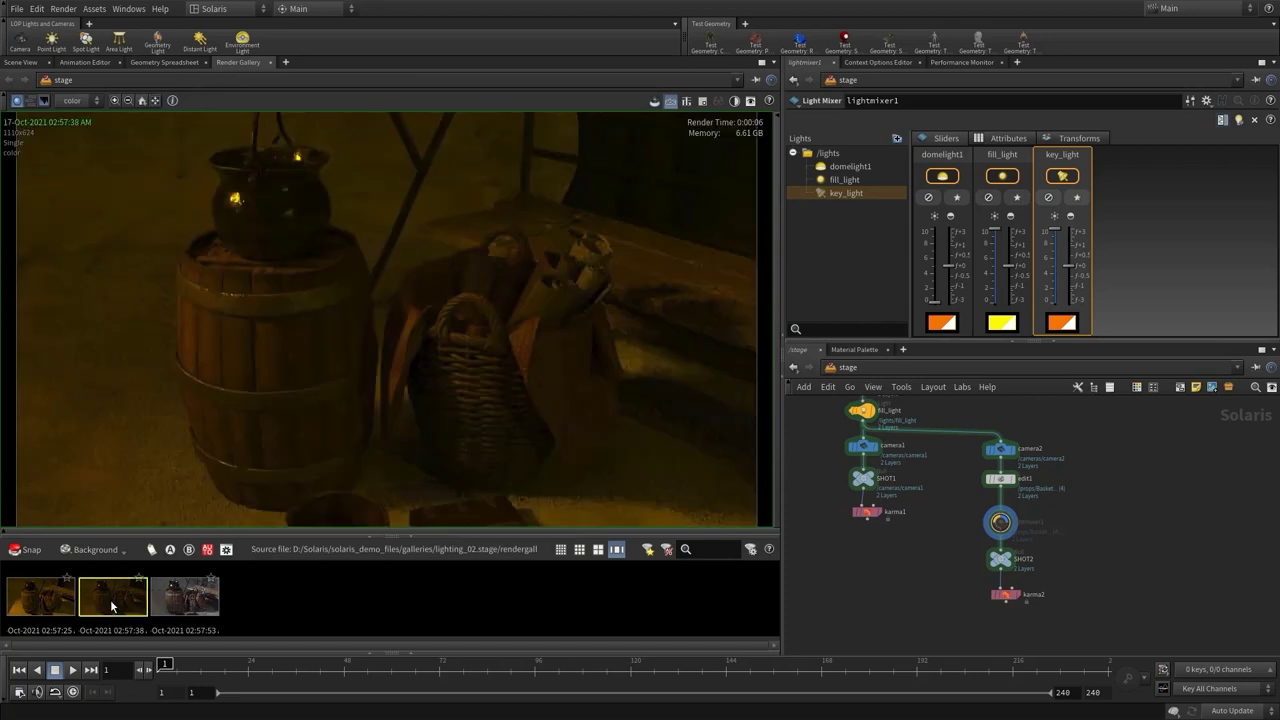
click(170, 551)
click(182, 598)
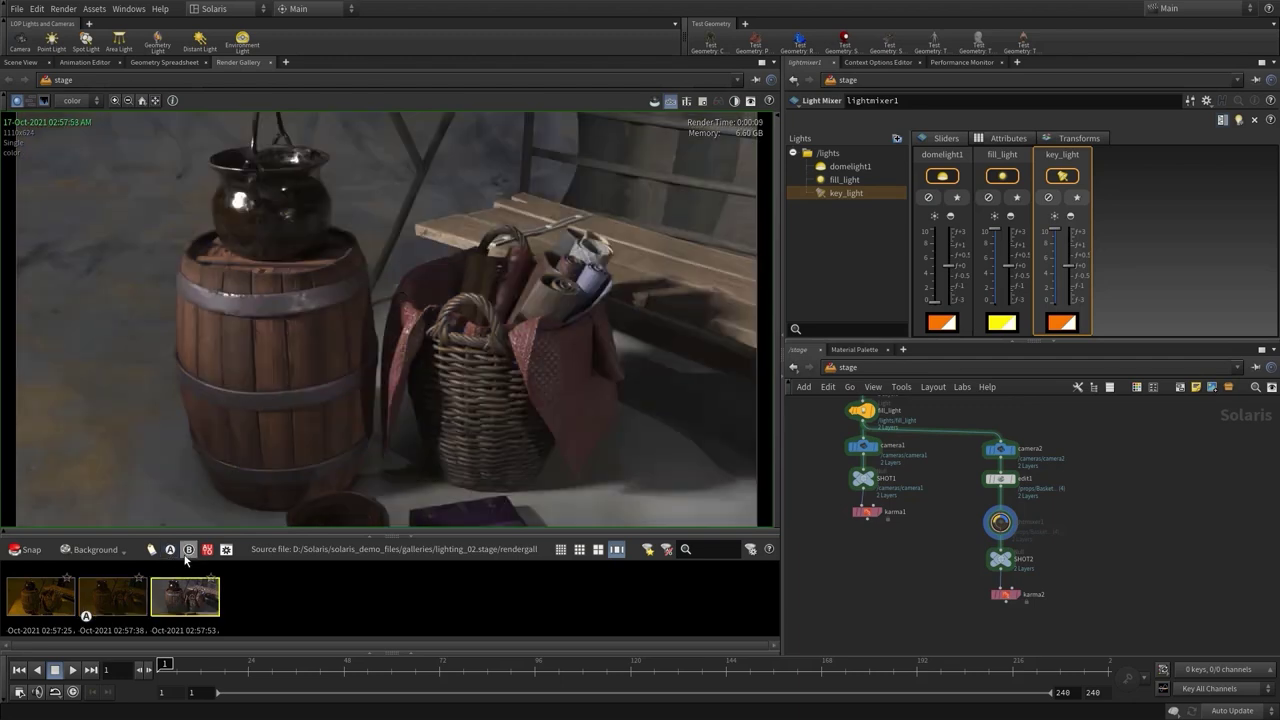
click(189, 550)
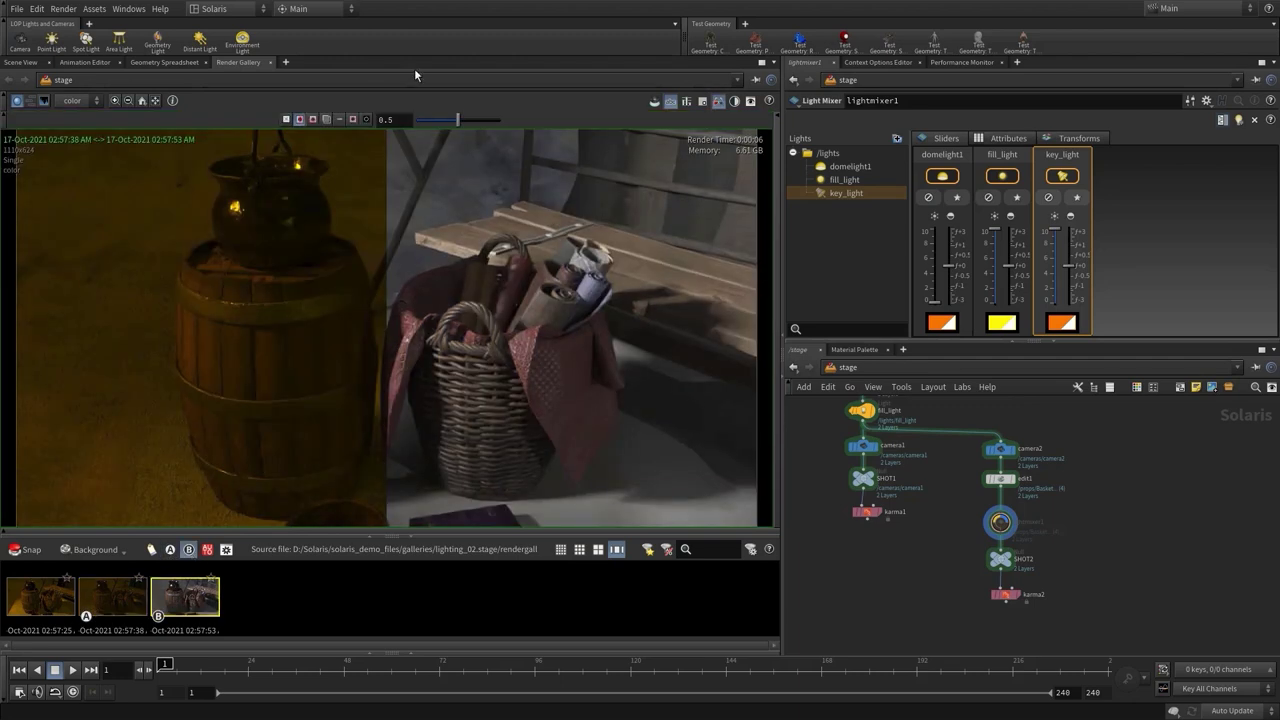
- Sweep the A/B comparison wipe to 0.656 and back to about 0.5 to examine both lighting versions
mouse_move(457, 120)
mouse_down()
mouse_move(439, 118)
mouse_move(488, 116)
mouse_move(431, 110)
mouse_move(470, 105)
mouse_up()
scroll(690, 300, down, 3)
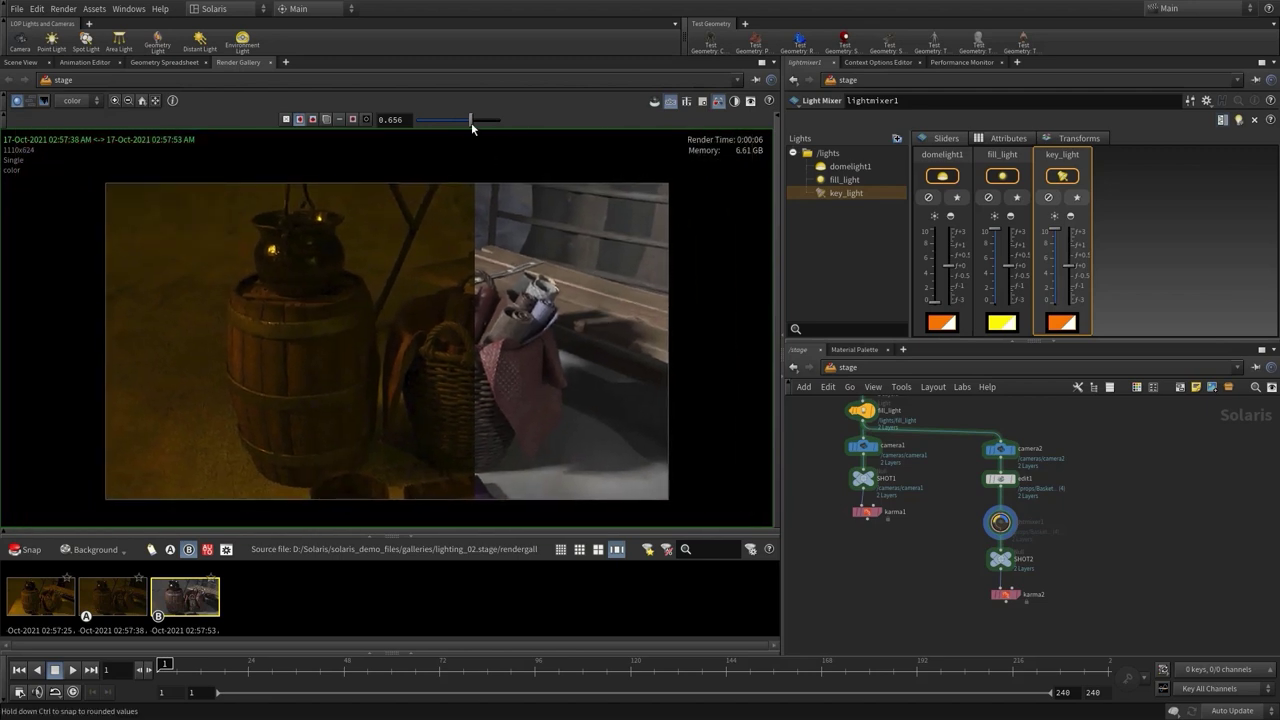
mouse_move(472, 118)
mouse_down()
mouse_move(489, 118)
mouse_move(411, 118)
mouse_move(490, 109)
mouse_move(418, 99)
mouse_move(459, 107)
mouse_up()
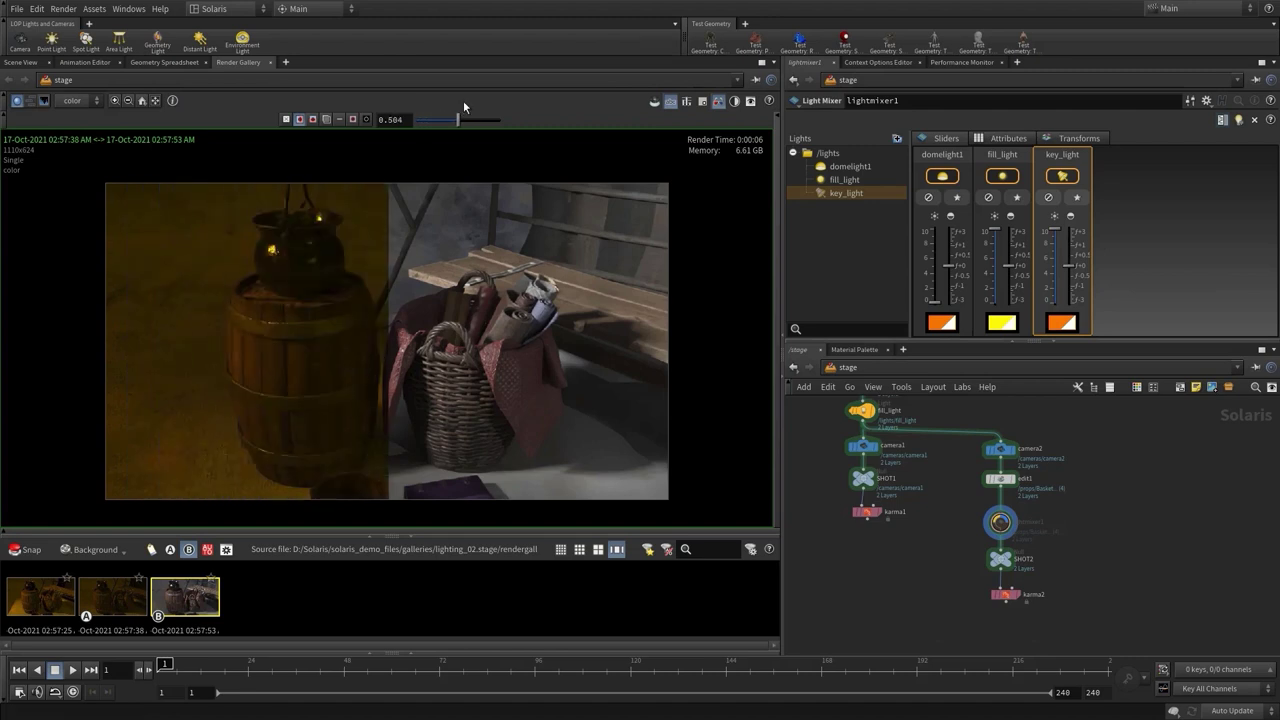
- Return to the scene view and revert the network to the relit Karma snapshot marked A
click(36, 64)
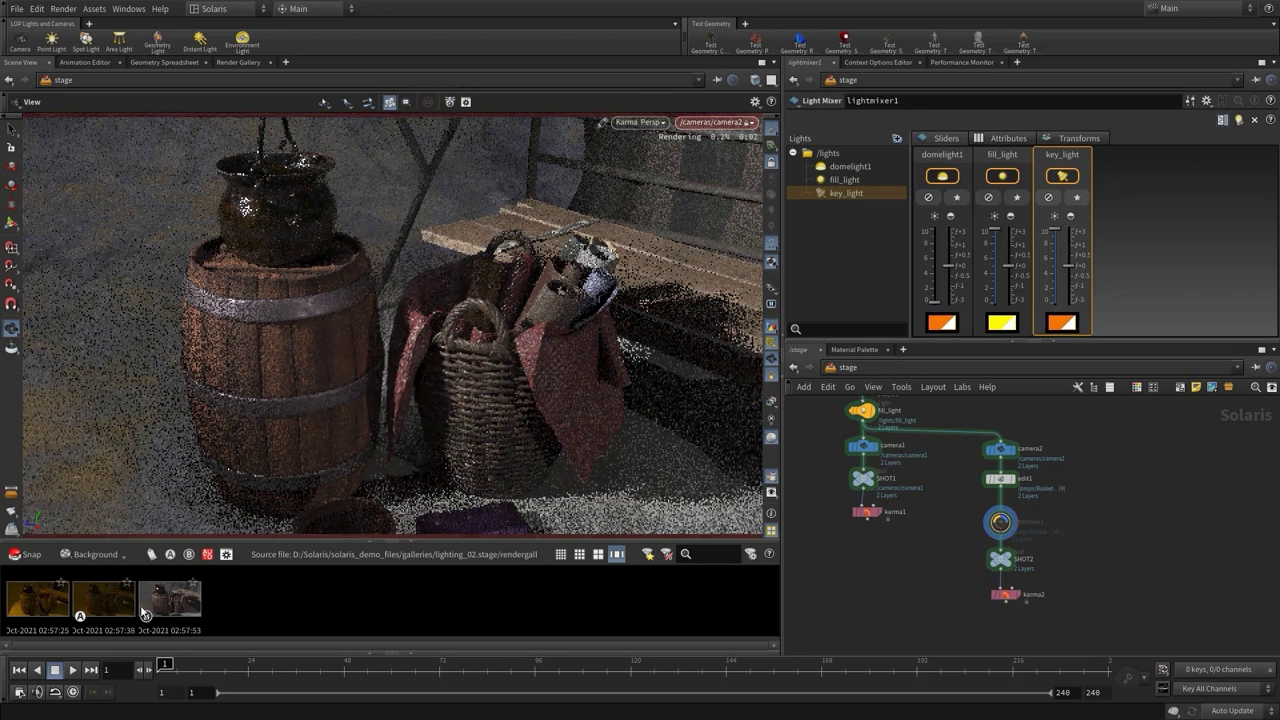
click(89, 600)
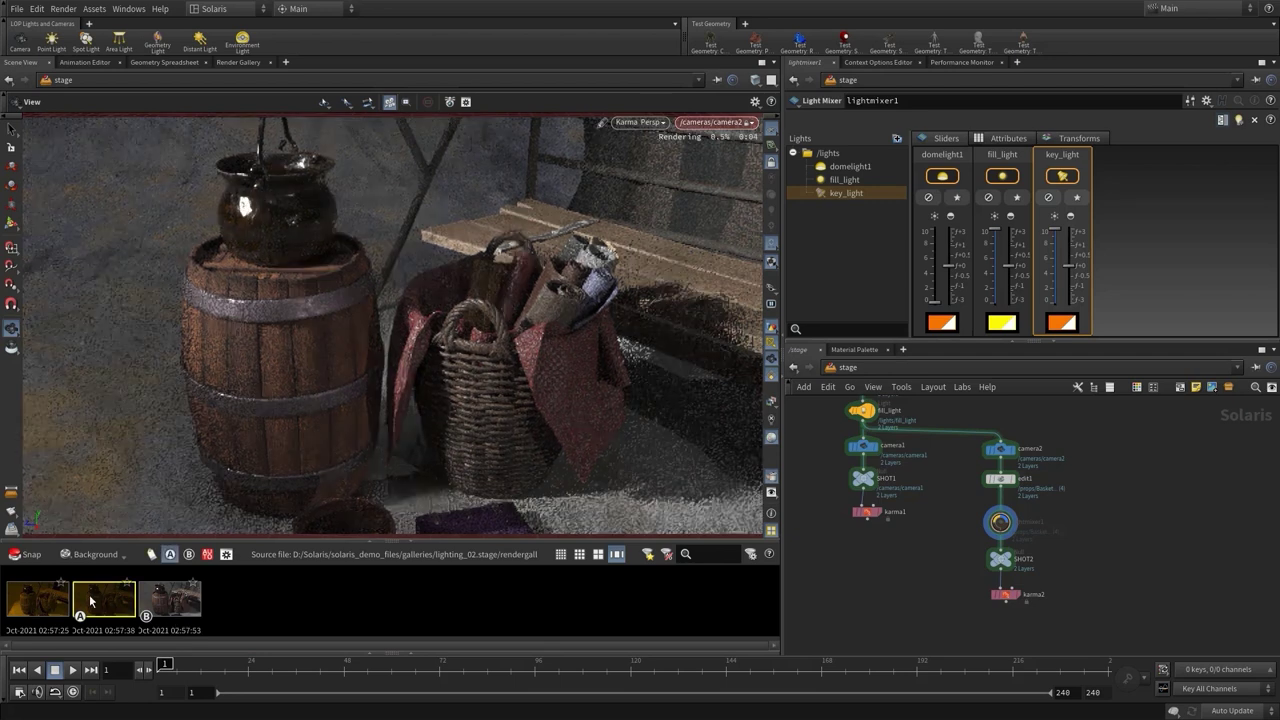
right_click(89, 600)
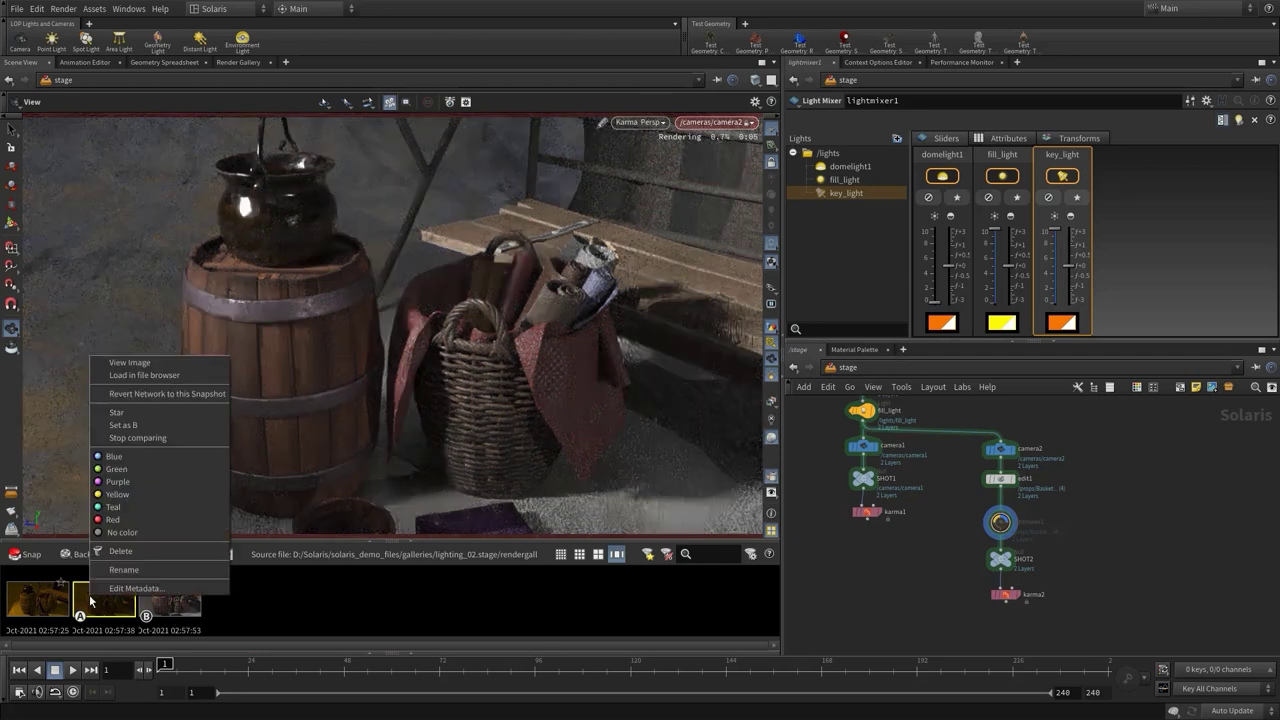
click(125, 398)
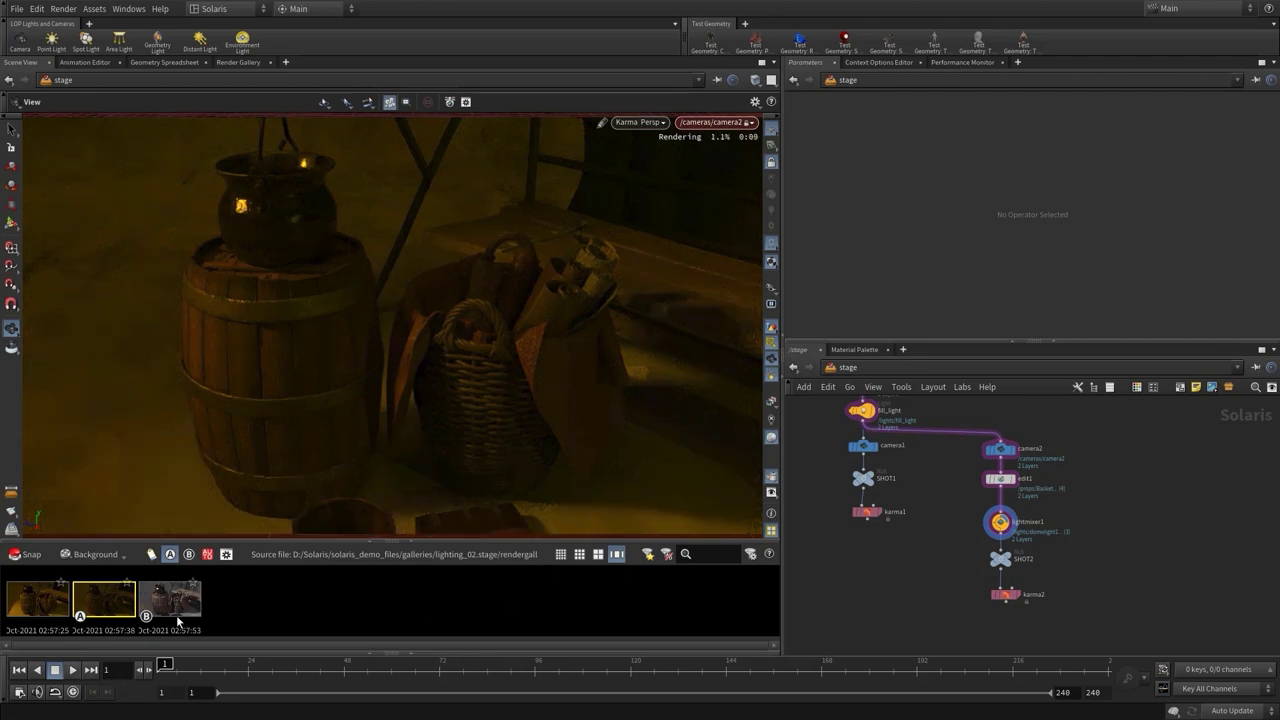
- Reveal the scene graph panes below the snapshots and inspect the SHOT2 and karma2 nodes
click(407, 652)
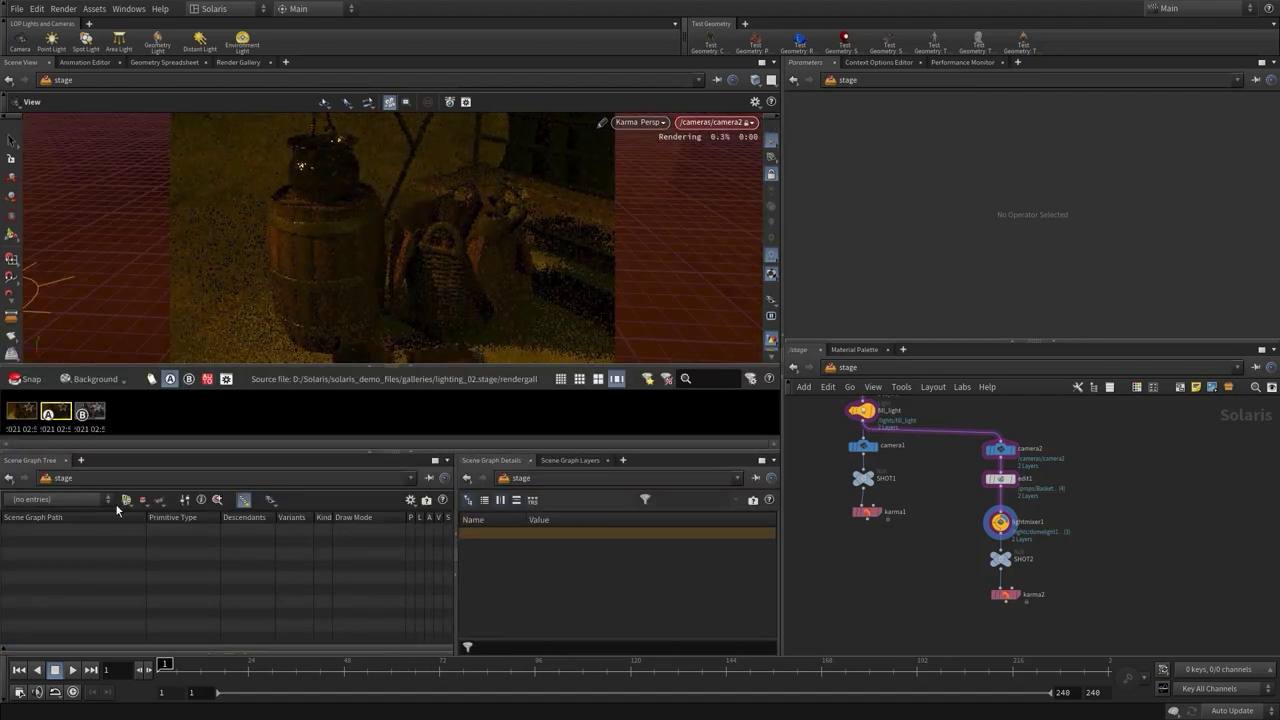
click(1001, 561)
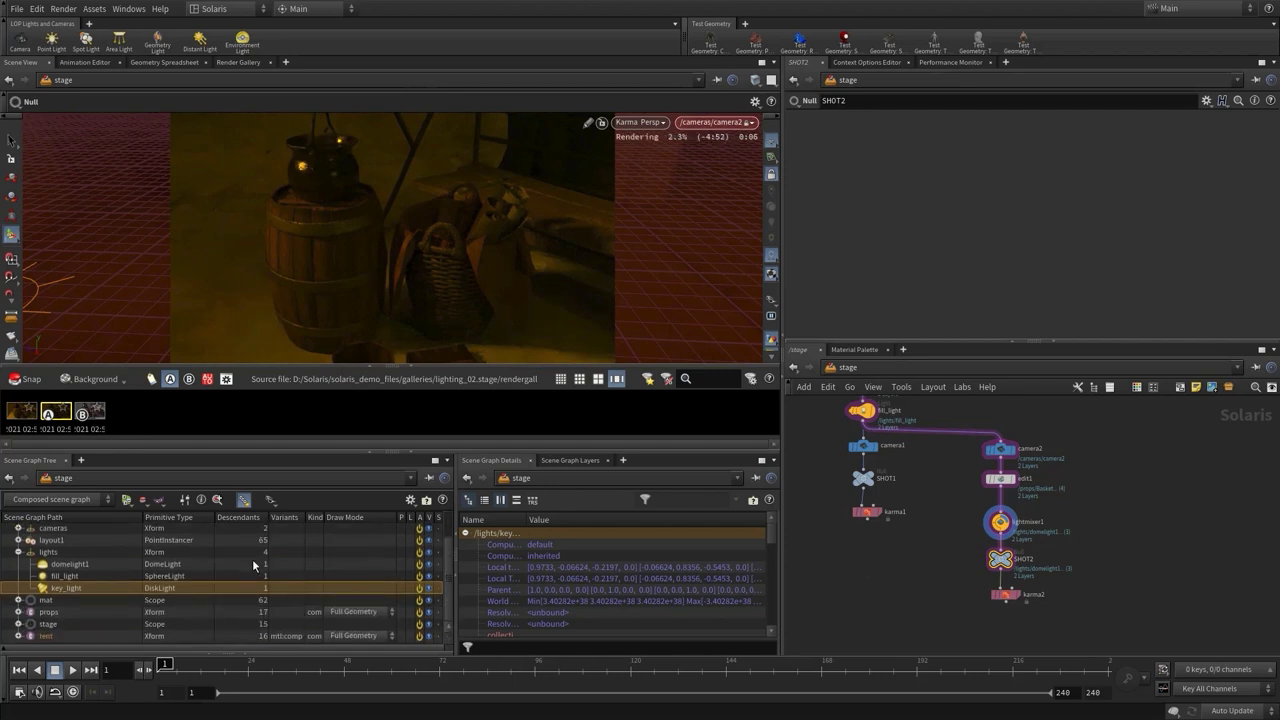
click(1005, 595)
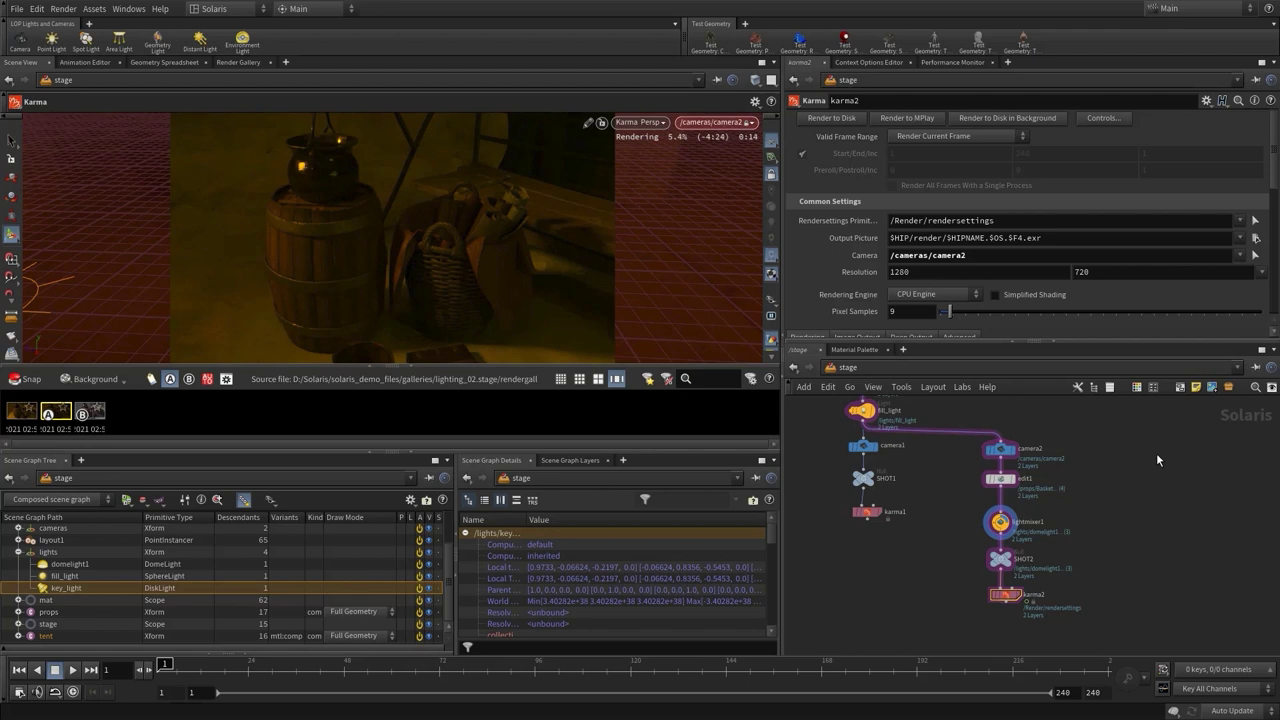
- Display the SHOT1 node through camera1 in the Karma viewport and bring the upstream light nodes into view in the network
click(876, 478)
click(866, 478)
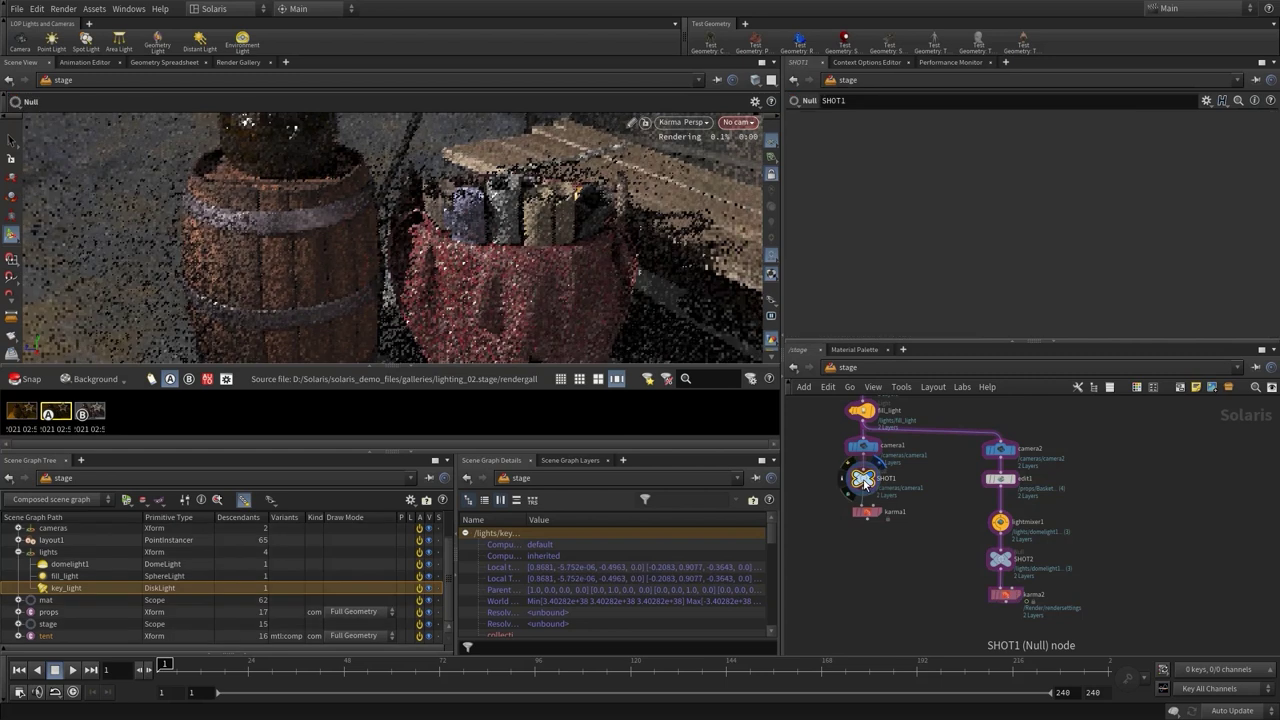
click(724, 124)
click(760, 134)
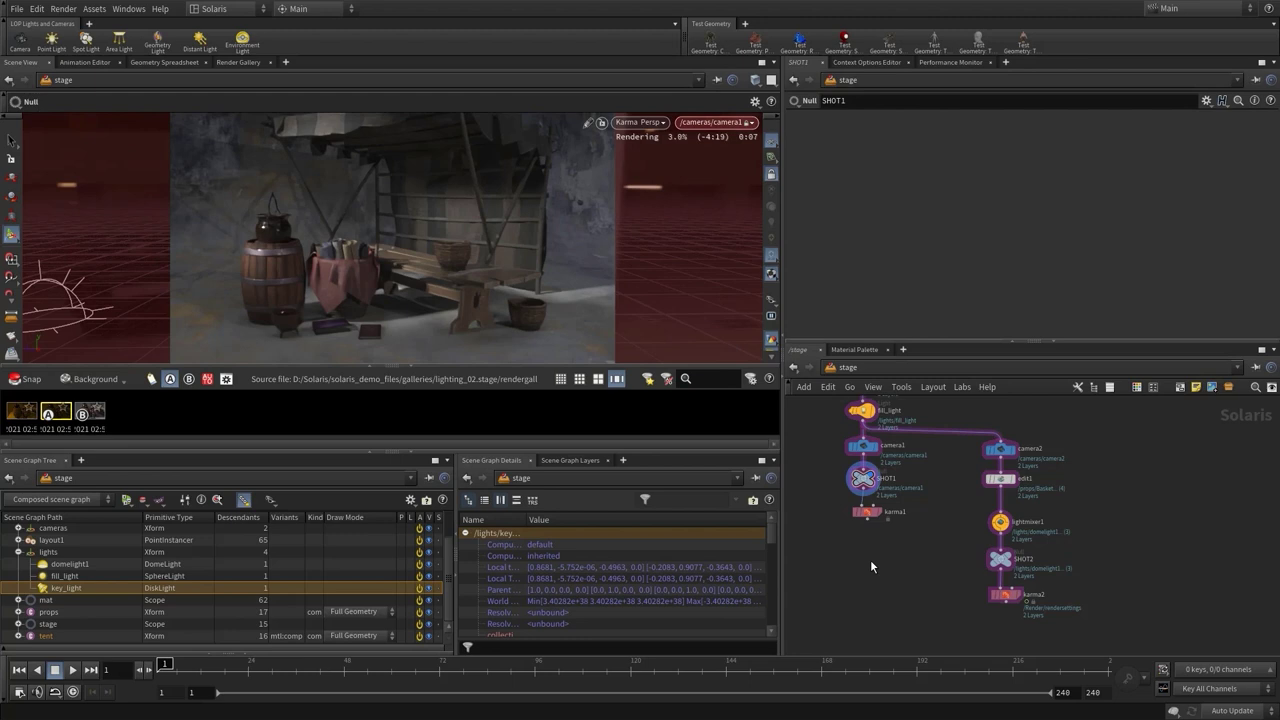
drag(1083, 463, 1150, 600)
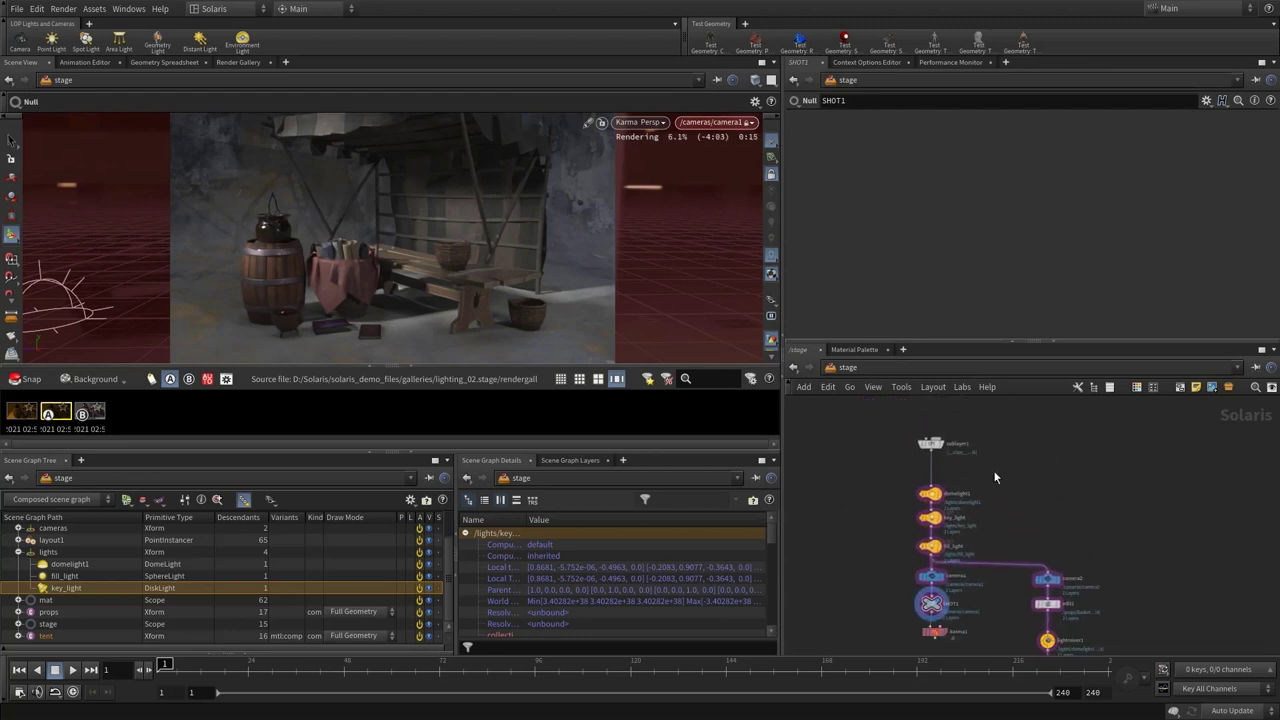
scroll(1030, 470, up, 4)
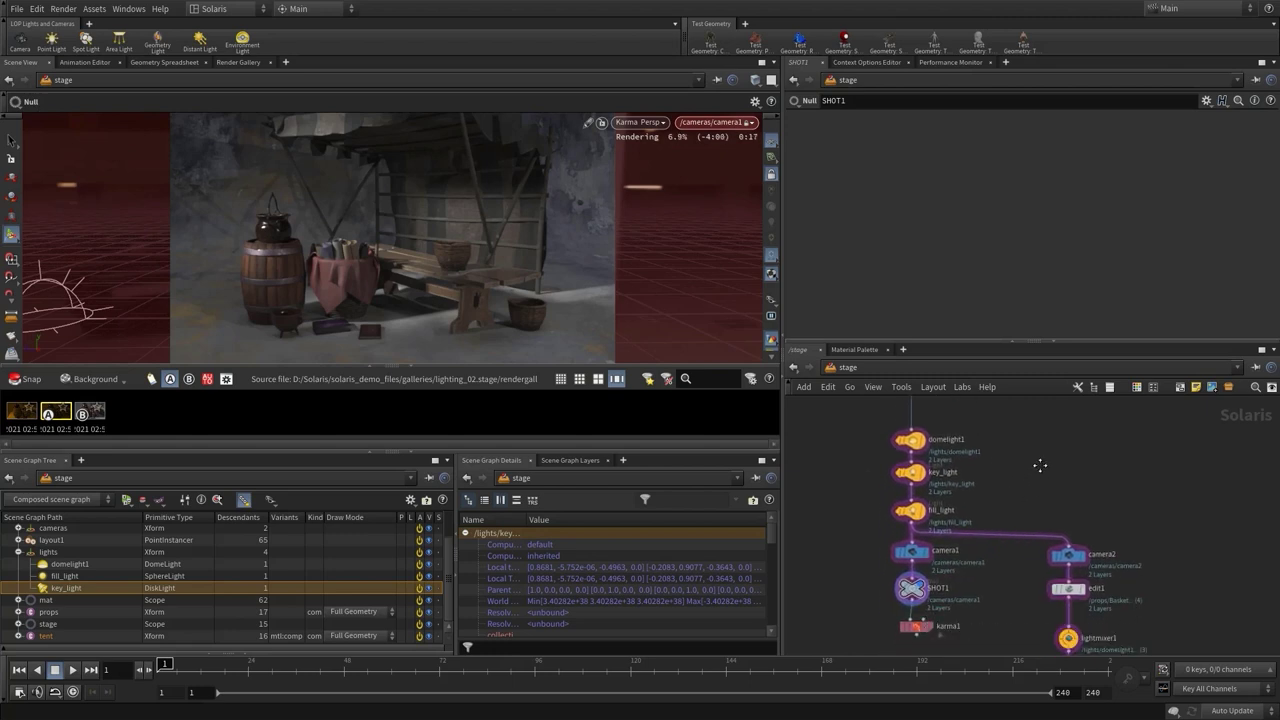